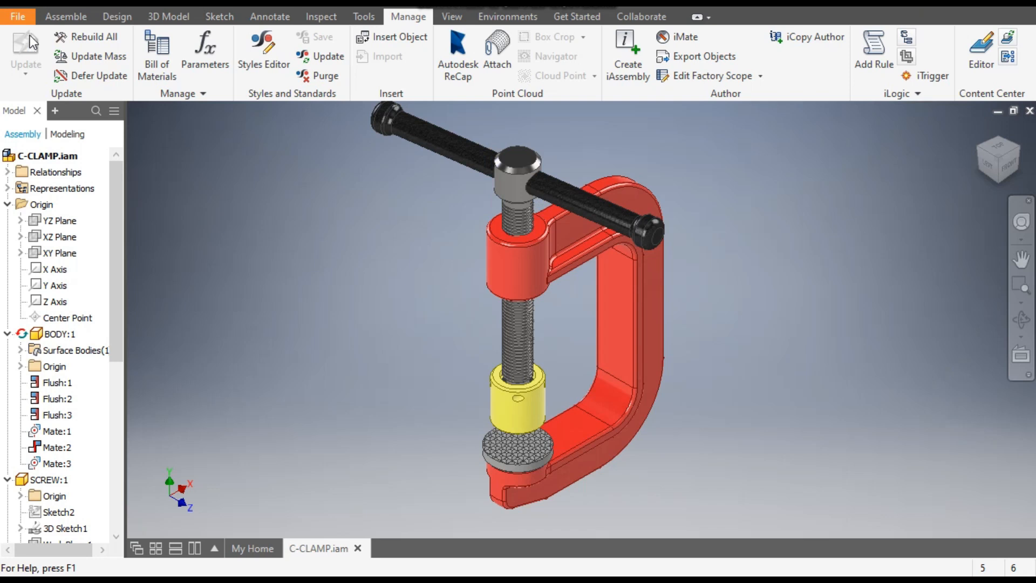
Create a new part file from the metric Standard (mm).ipt template
{"action": "key", "text": "ctrl+n"}
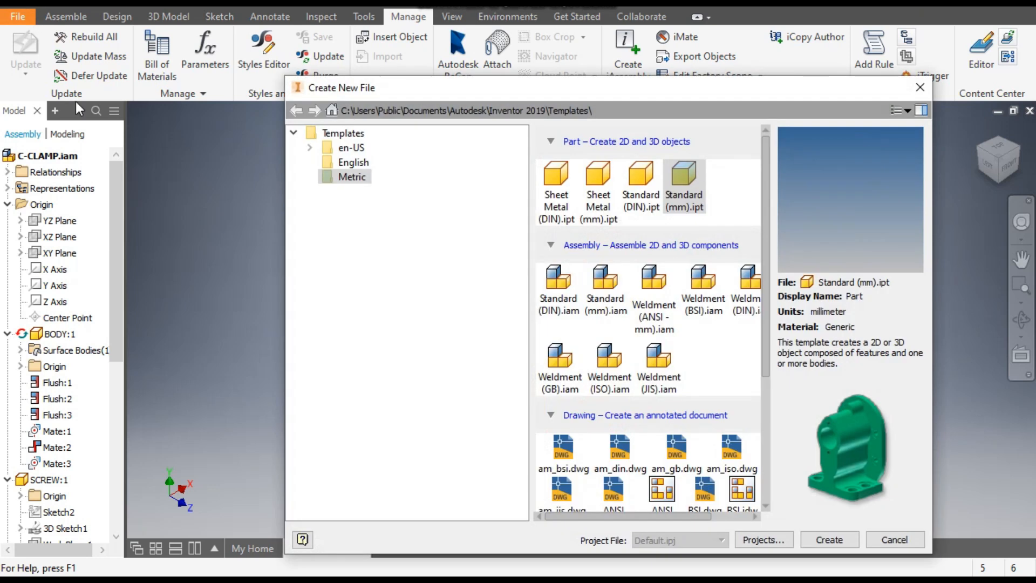
{"action": "left_click", "coordinate": [688, 184]}
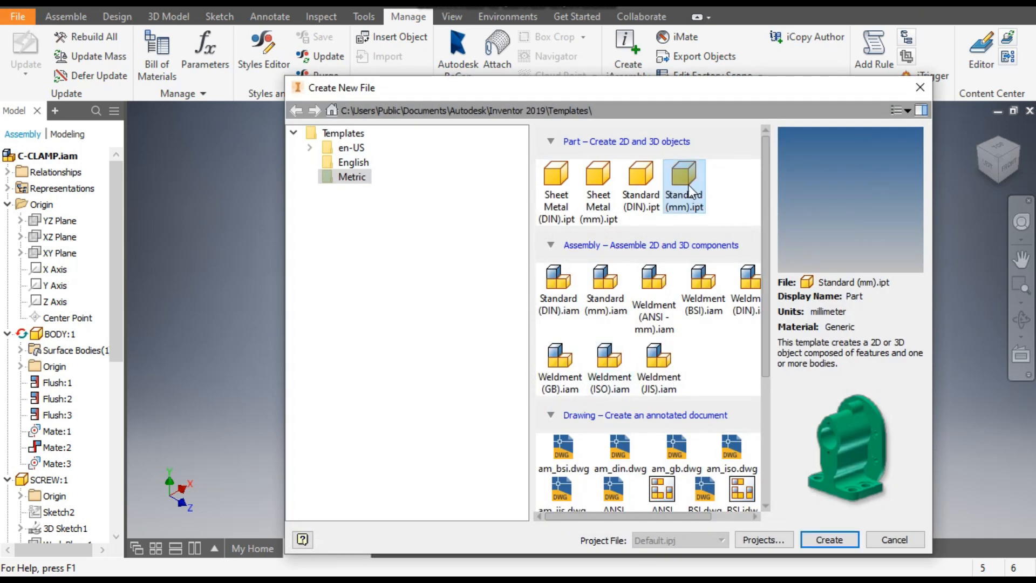
{"action": "left_click", "coordinate": [829, 540]}
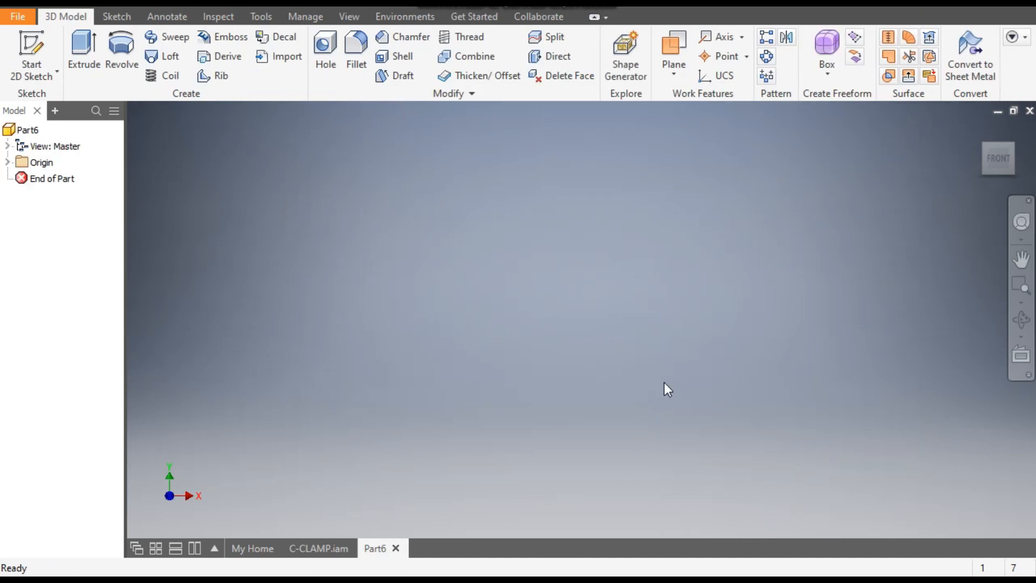
Examine the red body part within the C-CLAMP assembly, and return to the new empty part
{"action": "left_click", "coordinate": [323, 548]}
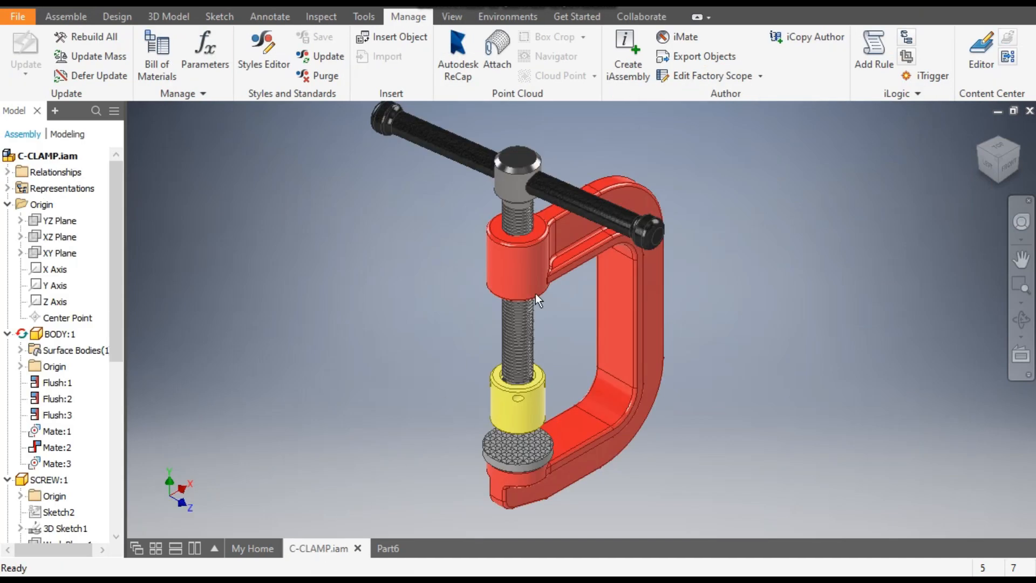
{"action": "double_click", "coordinate": [565, 241]}
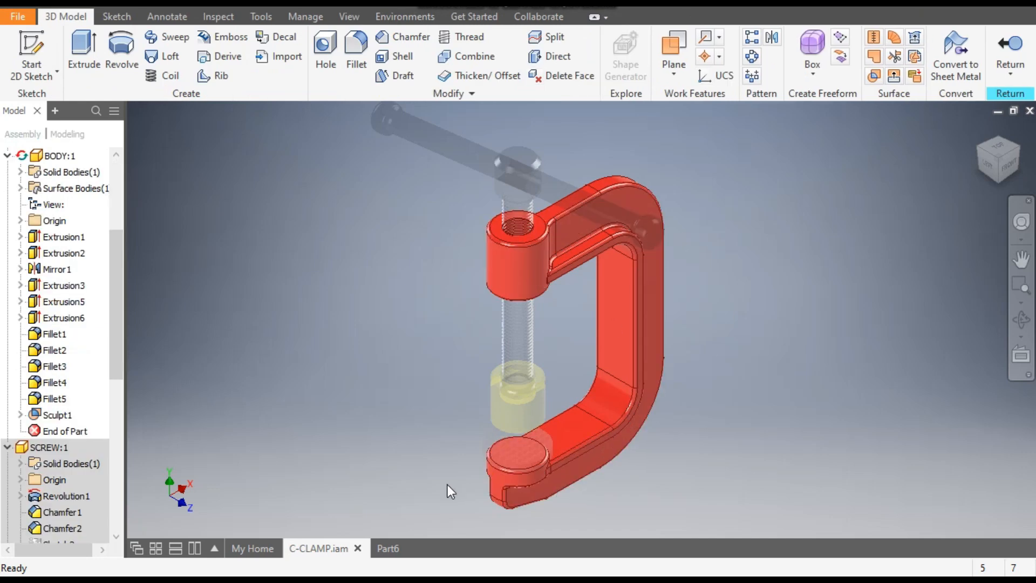
{"action": "left_click", "coordinate": [385, 548]}
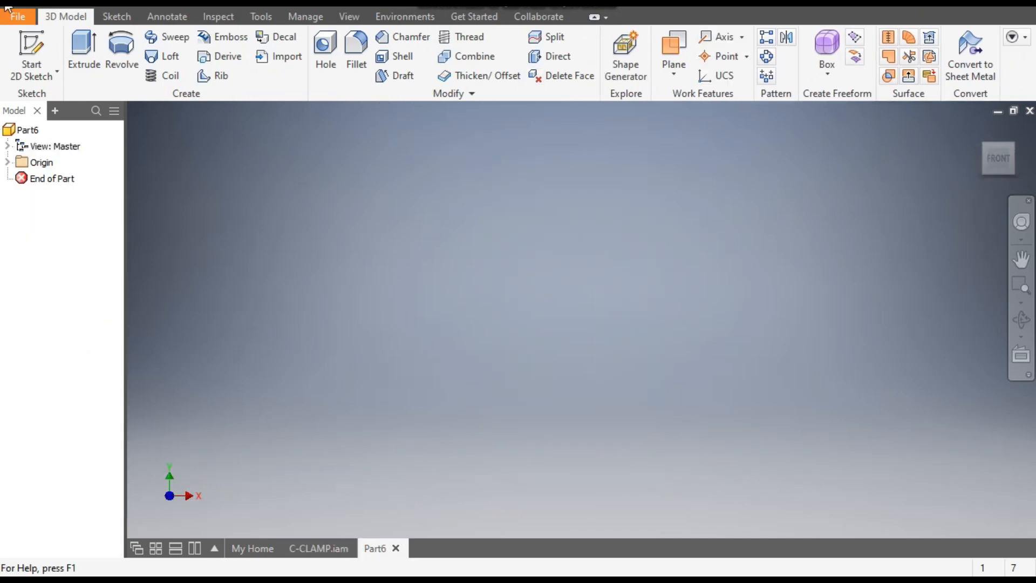
Sketch an open three-line C profile on the XY plane, about 61 mm wide and 59 mm high, with its open ends at the vertical axis
{"action": "left_click", "coordinate": [32, 54]}
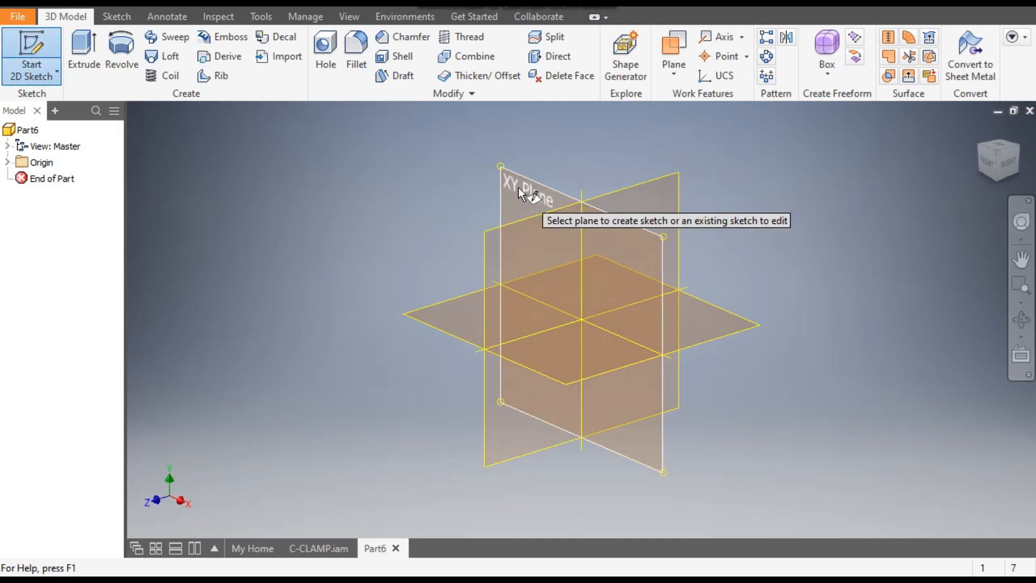
{"action": "left_click", "coordinate": [519, 188]}
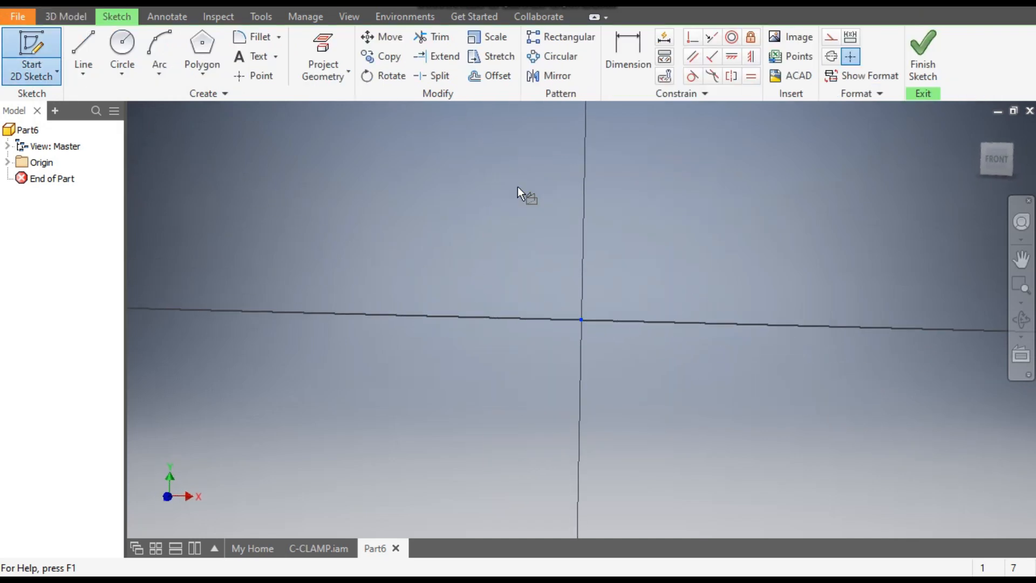
{"action": "left_click", "coordinate": [91, 45]}
{"action": "scroll", "coordinate": [388, 238], "scroll_direction": "down", "scroll_amount": 2}
{"action": "mouse_move", "coordinate": [388, 238]}
{"action": "middle_mouse_down"}
{"action": "mouse_move", "coordinate": [353, 319]}
{"action": "mouse_move", "coordinate": [382, 372]}
{"action": "middle_mouse_up"}
{"action": "left_click", "coordinate": [458, 232]}
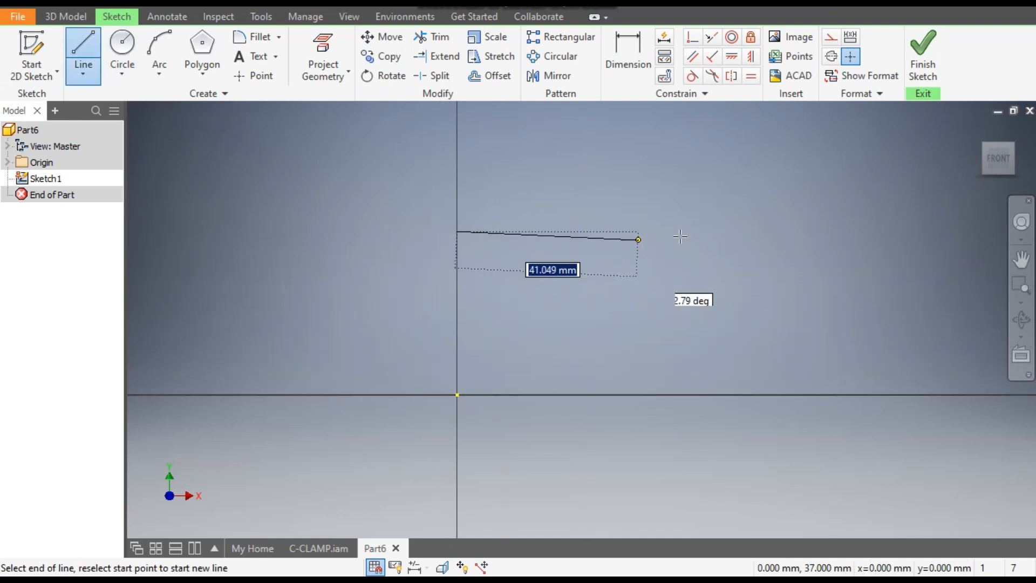
{"action": "left_click", "coordinate": [726, 232]}
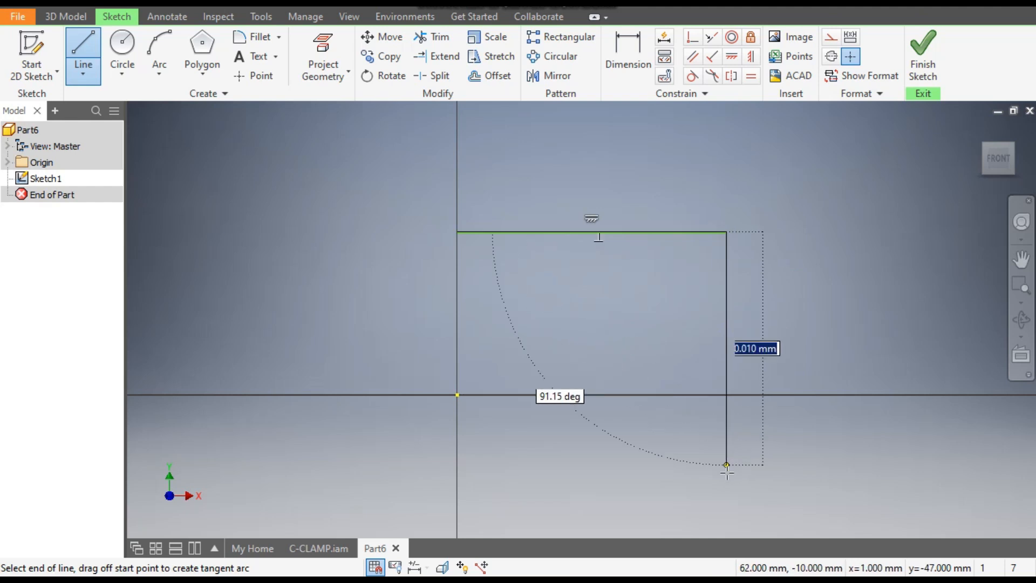
{"action": "left_click", "coordinate": [726, 491]}
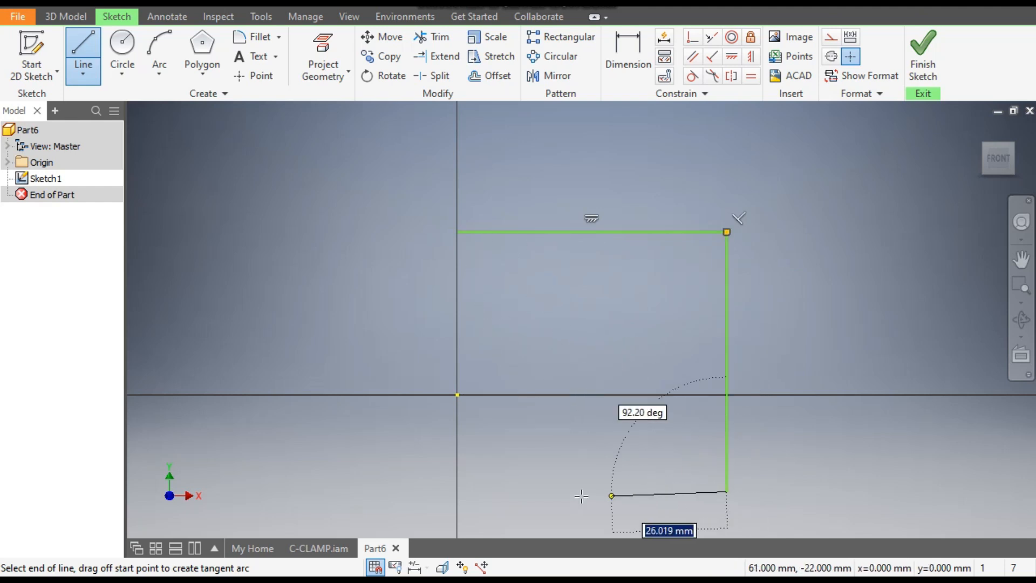
{"action": "left_click", "coordinate": [457, 493]}
{"action": "key", "text": "Escape"}
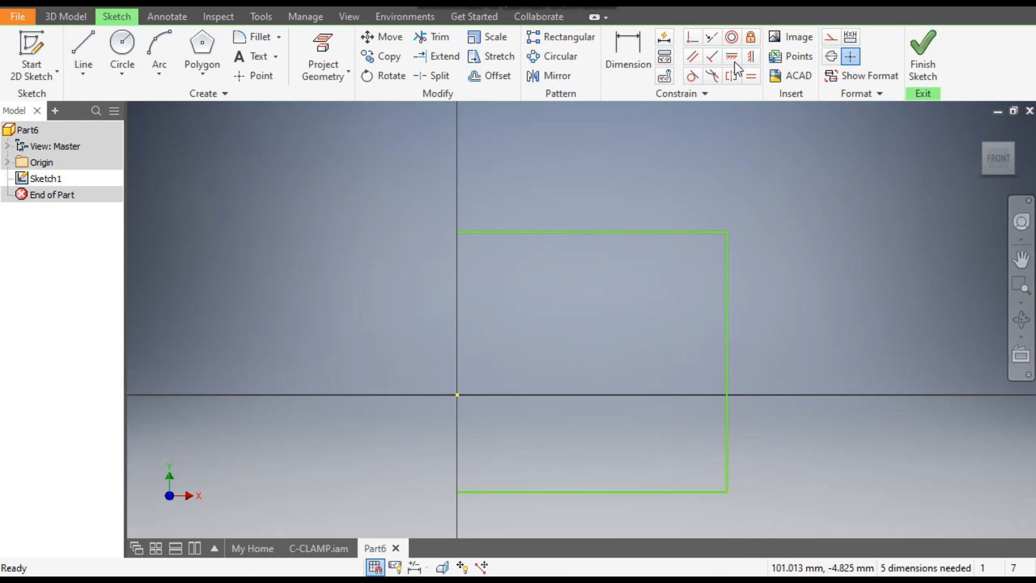
Dimension the upper horizontal line of the C profile to 108 mm
{"action": "mouse_move", "coordinate": [592, 294]}
{"action": "middle_mouse_down"}
{"action": "mouse_move", "coordinate": [599, 236]}
{"action": "mouse_move", "coordinate": [615, 213]}
{"action": "middle_mouse_up"}
{"action": "left_click", "coordinate": [635, 66]}
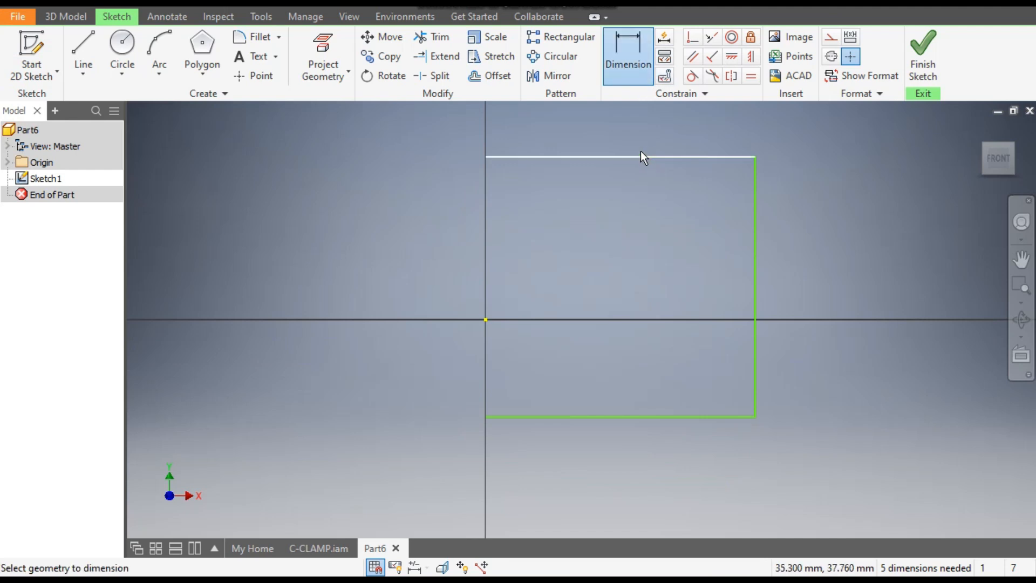
{"action": "left_click", "coordinate": [625, 157]}
{"action": "left_click", "coordinate": [624, 130]}
{"action": "type", "text": "108"}
{"action": "key", "text": "Return"}
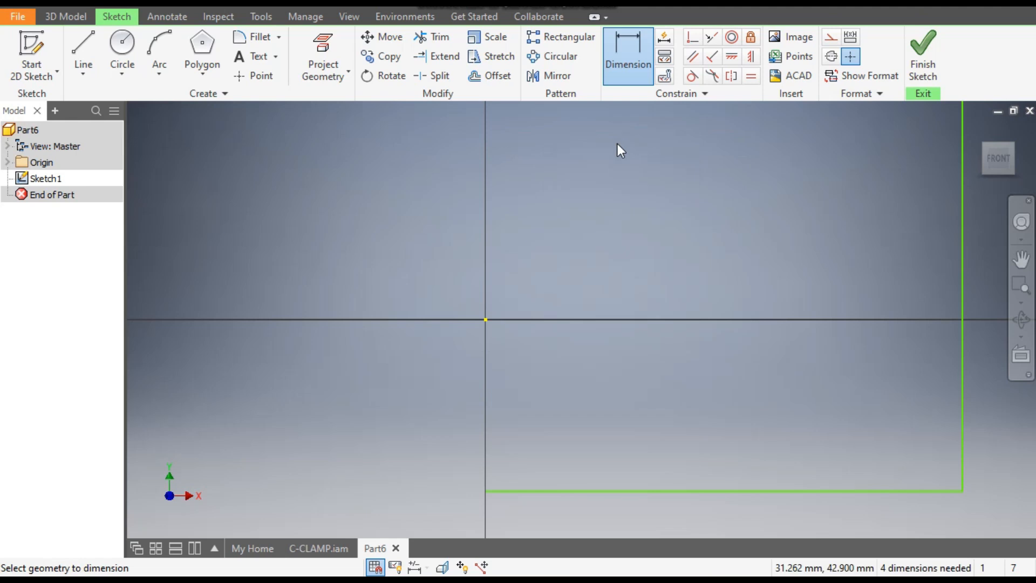
Dimension the vertical line of the C profile to 140 mm
{"action": "scroll", "coordinate": [550, 292], "scroll_direction": "down", "scroll_amount": 3}
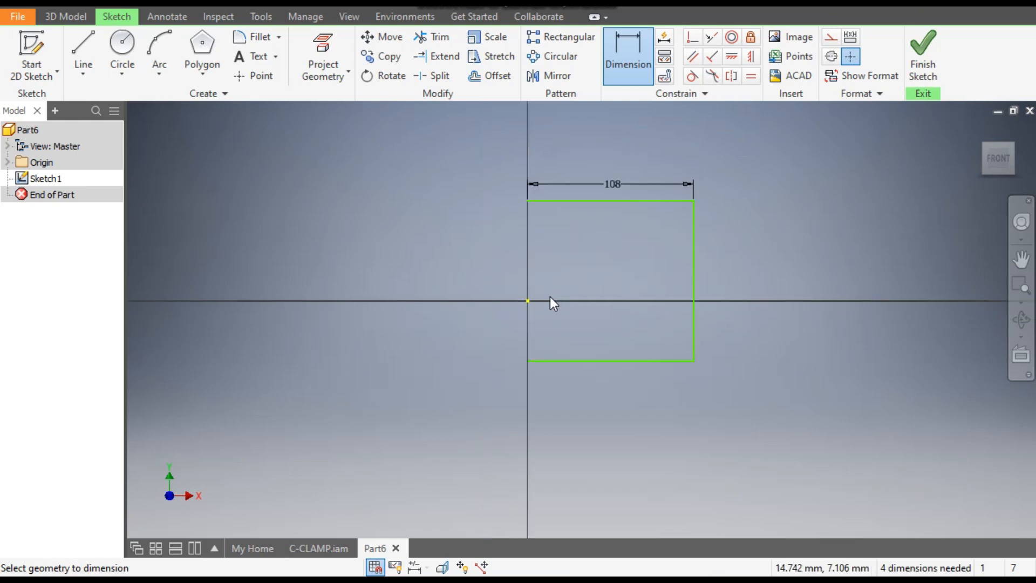
{"action": "left_click", "coordinate": [694, 278]}
{"action": "left_click", "coordinate": [723, 272]}
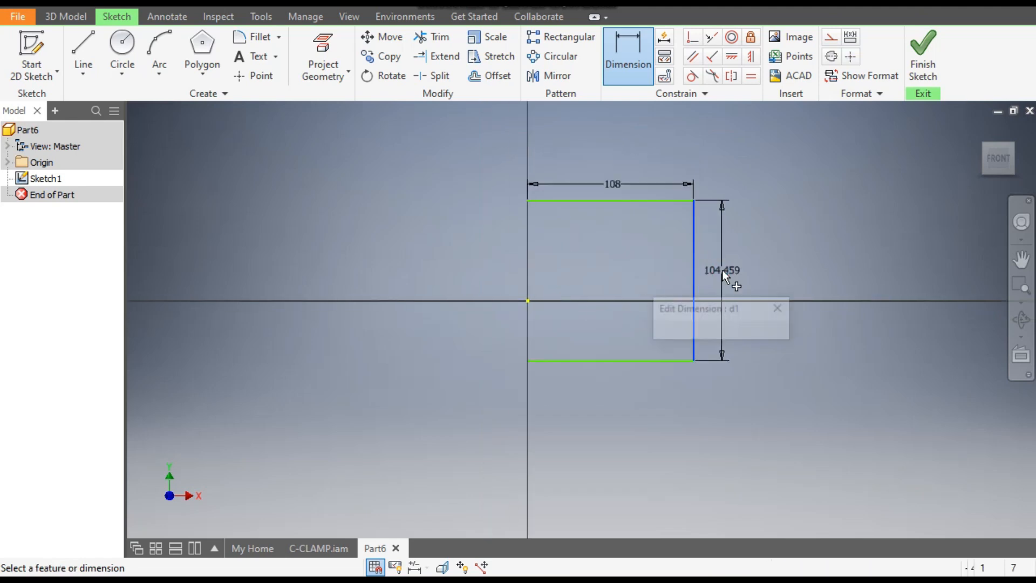
{"action": "type", "text": "14"}
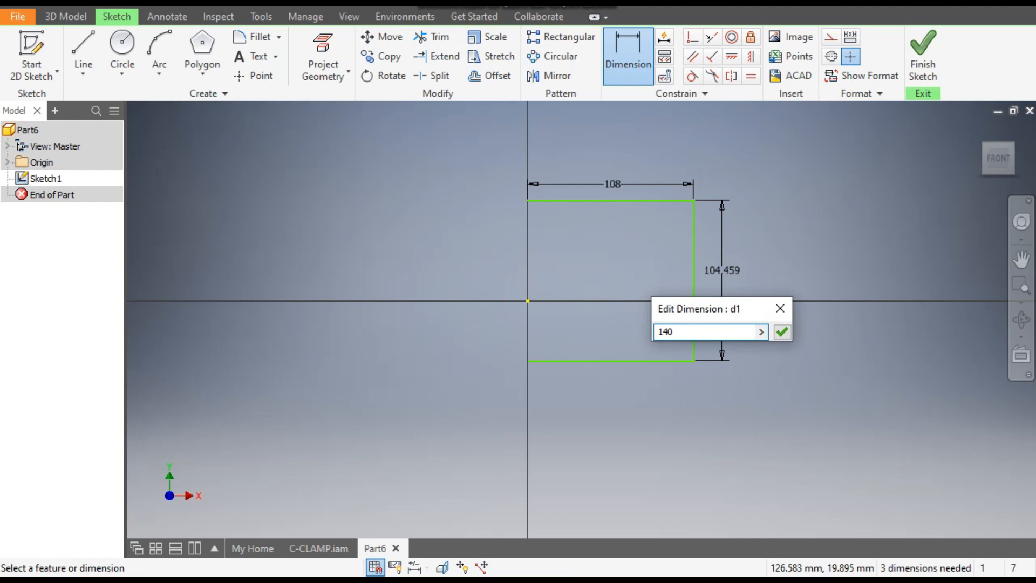
{"action": "type", "text": "0"}
{"action": "key", "text": "Return"}
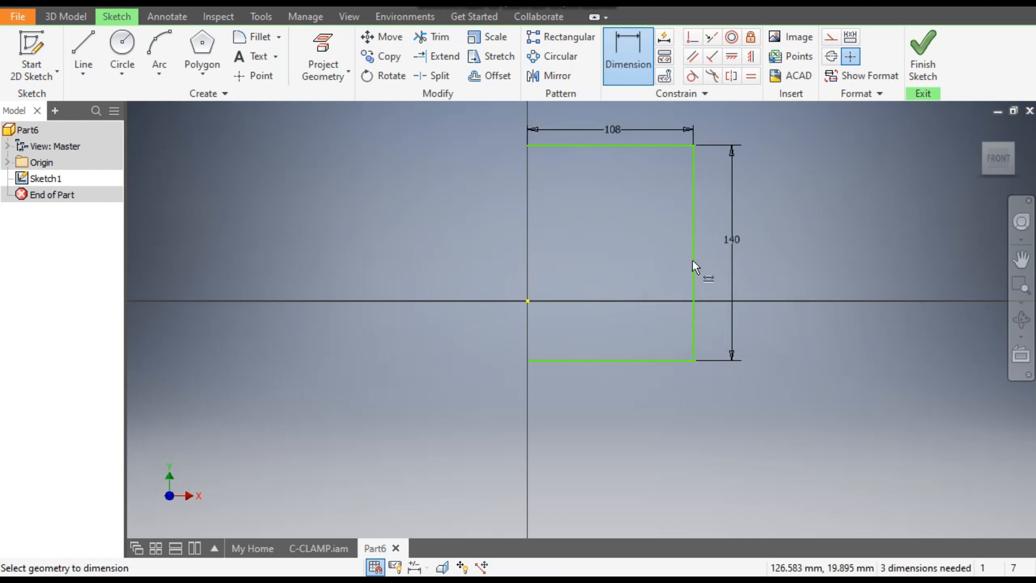
Dimension the distance between the upper line and the origin as half the profile height, 70 mm
{"action": "left_click", "coordinate": [588, 147]}
{"action": "left_click", "coordinate": [500, 202]}
{"action": "type", "text": "140/"}
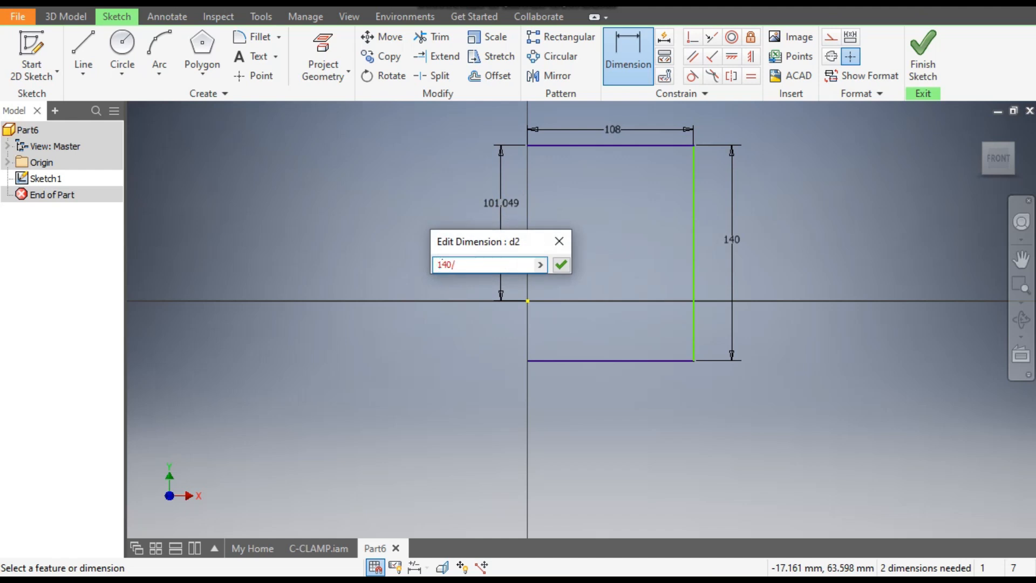
{"action": "key", "text": "Return"}
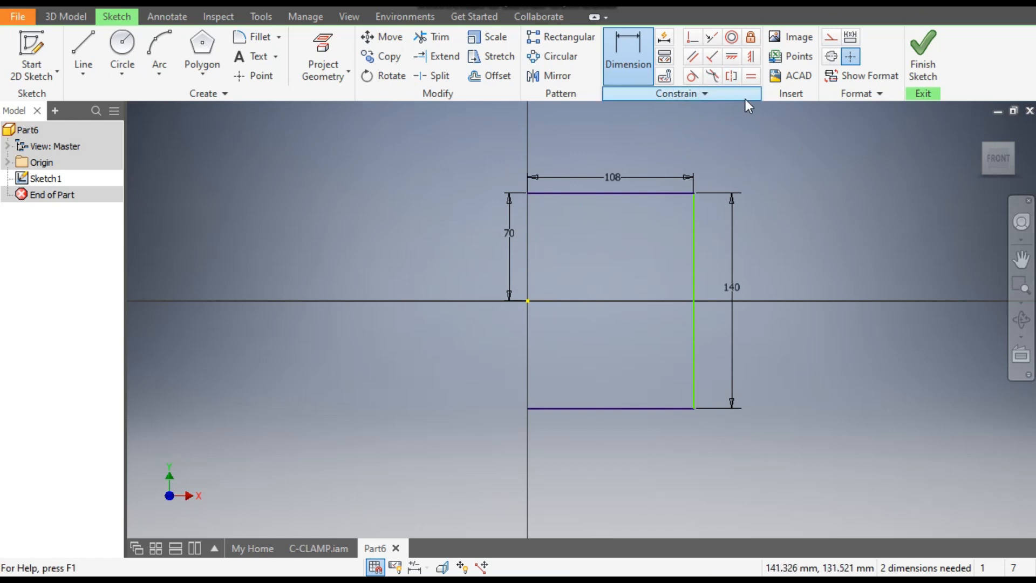
{"action": "key", "text": "Escape"}
Pull the profile's vertical line outward and align the open ends of both horizontal lines with the origin using Vertical constraints
{"action": "left_click_drag", "start_coordinate": [691, 250], "coordinate": [784, 241]}
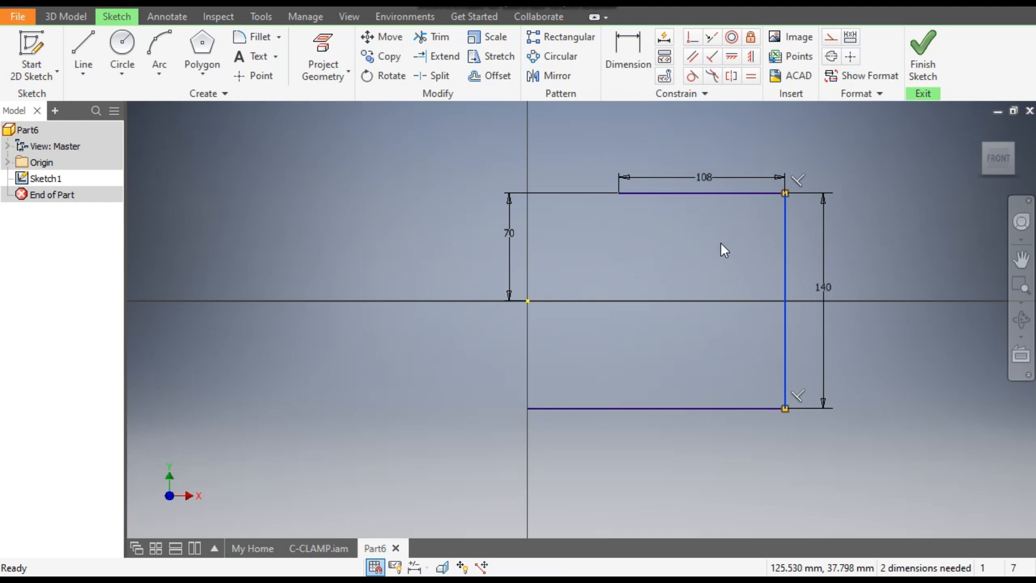
{"action": "left_click", "coordinate": [721, 244]}
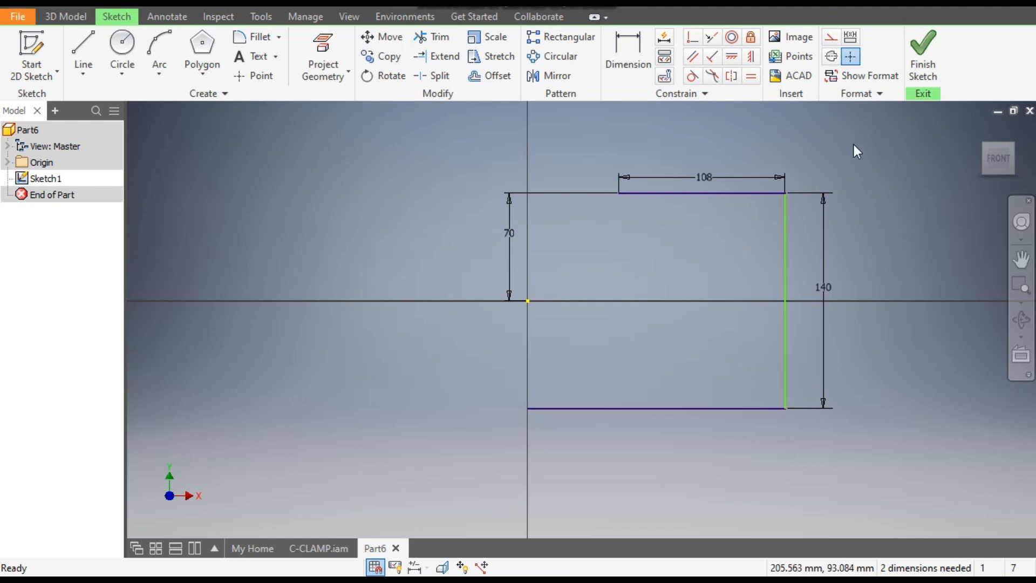
{"action": "left_click", "coordinate": [751, 64]}
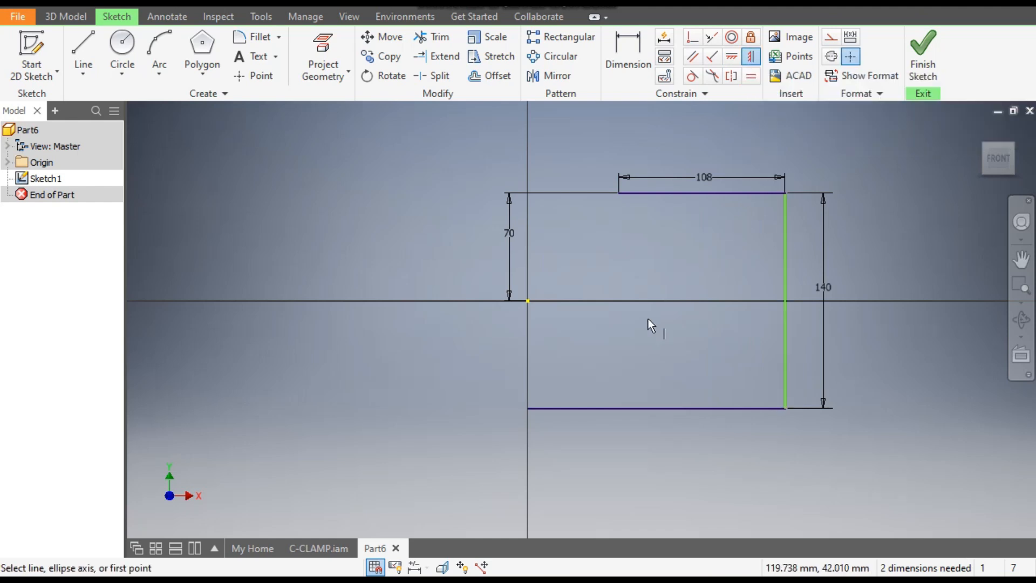
{"action": "left_click", "coordinate": [528, 301]}
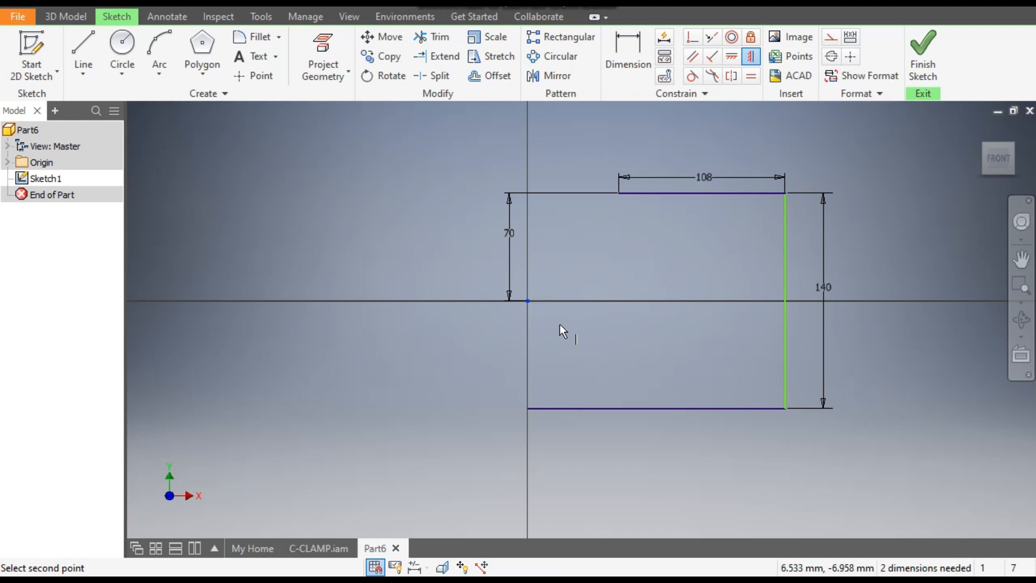
{"action": "left_click", "coordinate": [618, 193]}
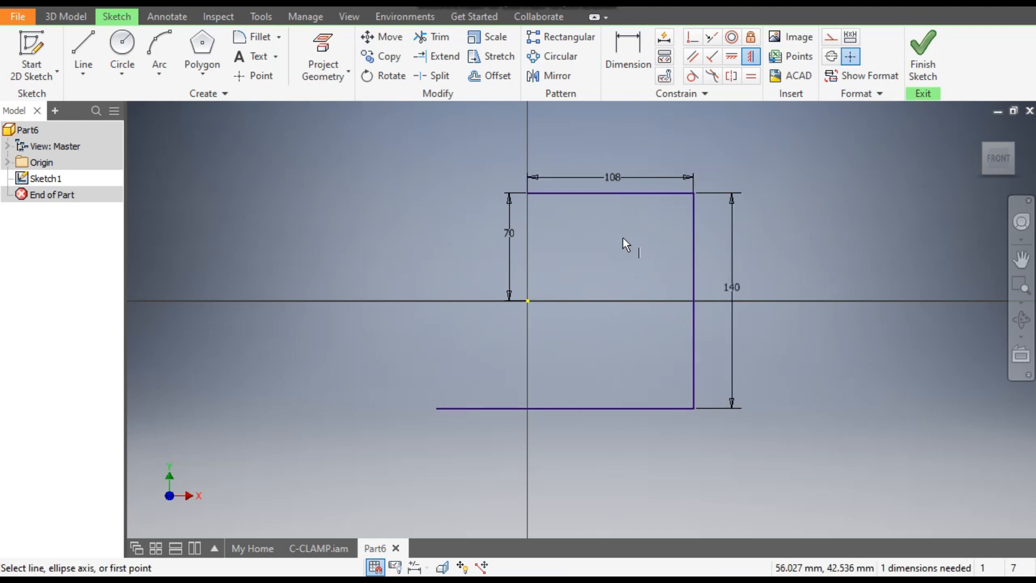
{"action": "left_click", "coordinate": [528, 301]}
{"action": "left_click", "coordinate": [437, 409]}
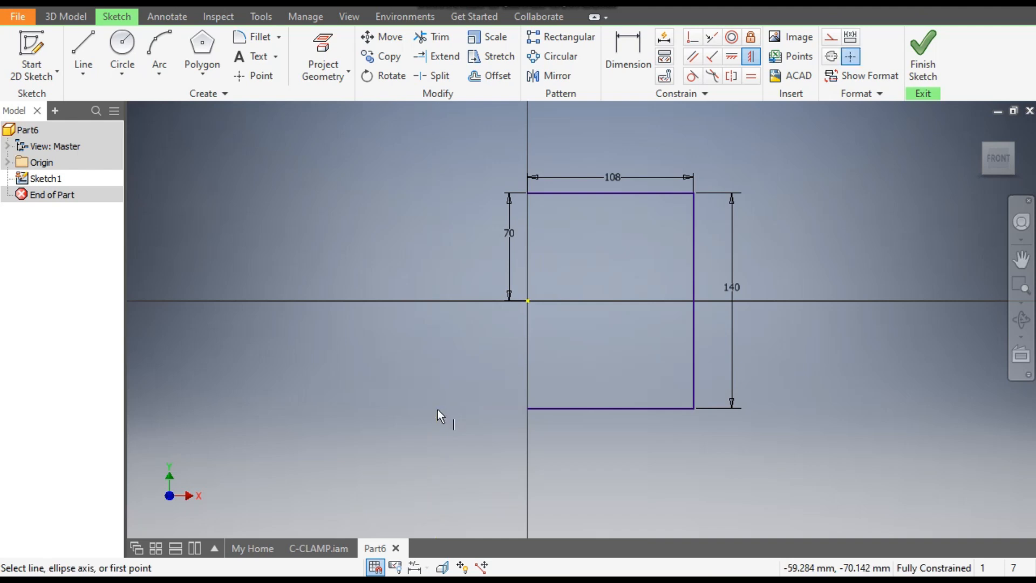
{"action": "key", "text": "Escape"}
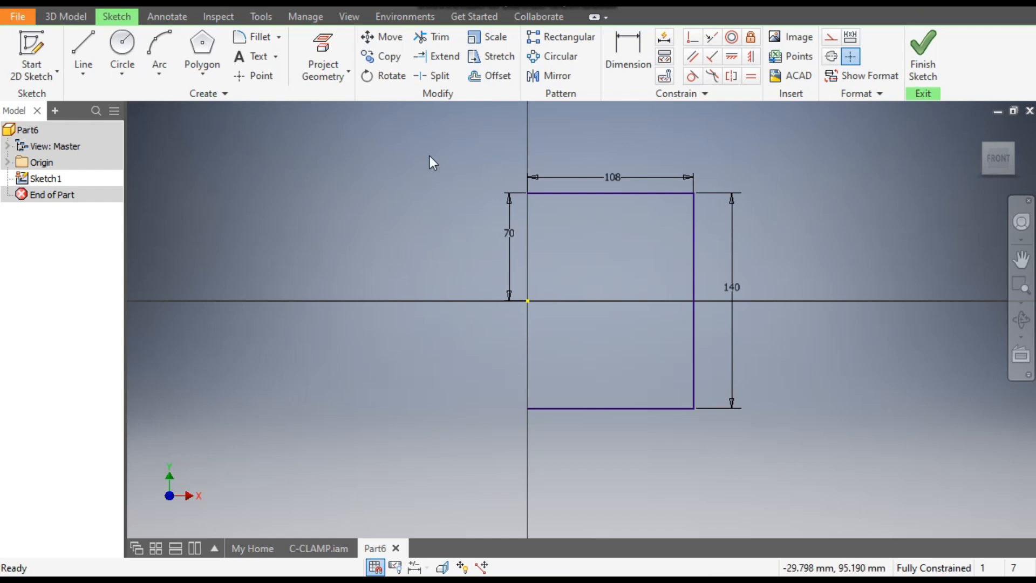
Fillet both corners of the C profile with a 20 mm radius
{"action": "left_click", "coordinate": [260, 38]}
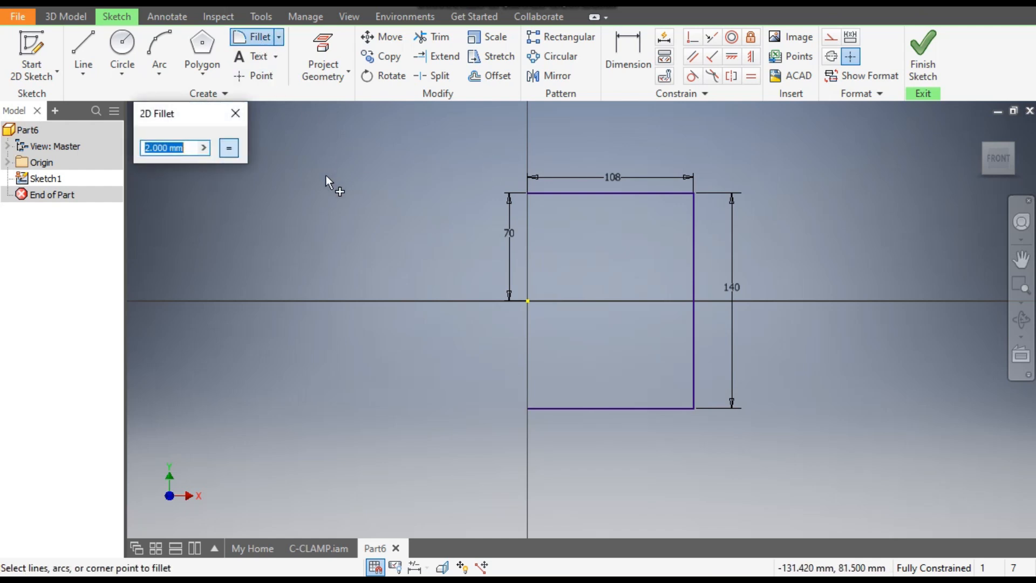
{"action": "type", "text": "20"}
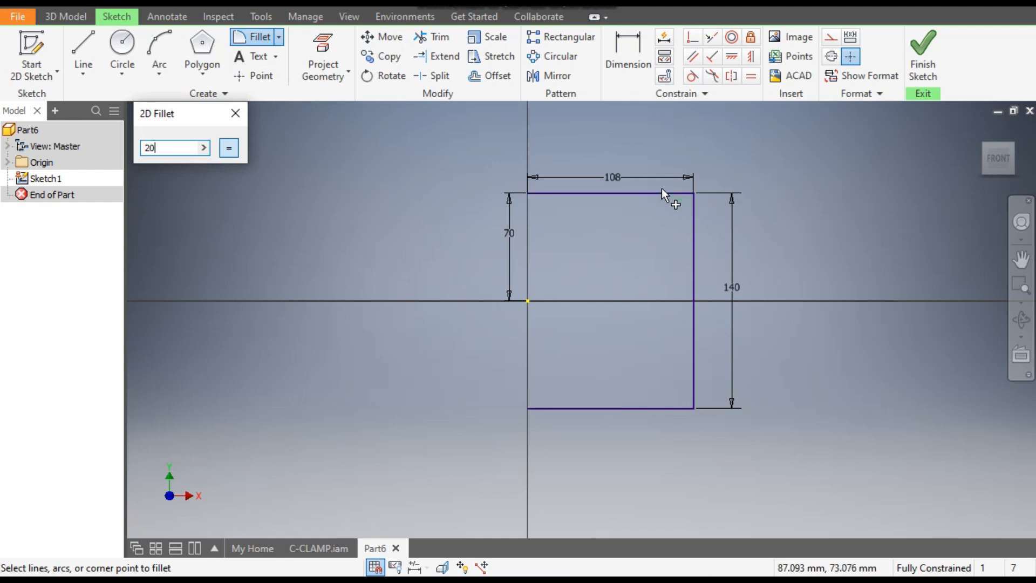
{"action": "left_click", "coordinate": [685, 193]}
{"action": "left_click", "coordinate": [695, 202]}
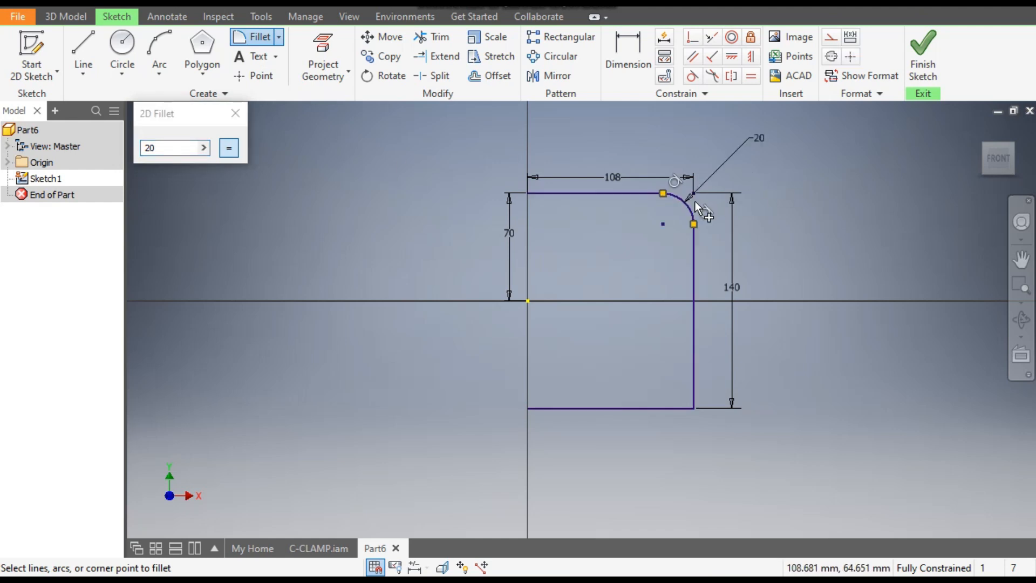
{"action": "left_click", "coordinate": [684, 407]}
{"action": "left_click", "coordinate": [692, 392]}
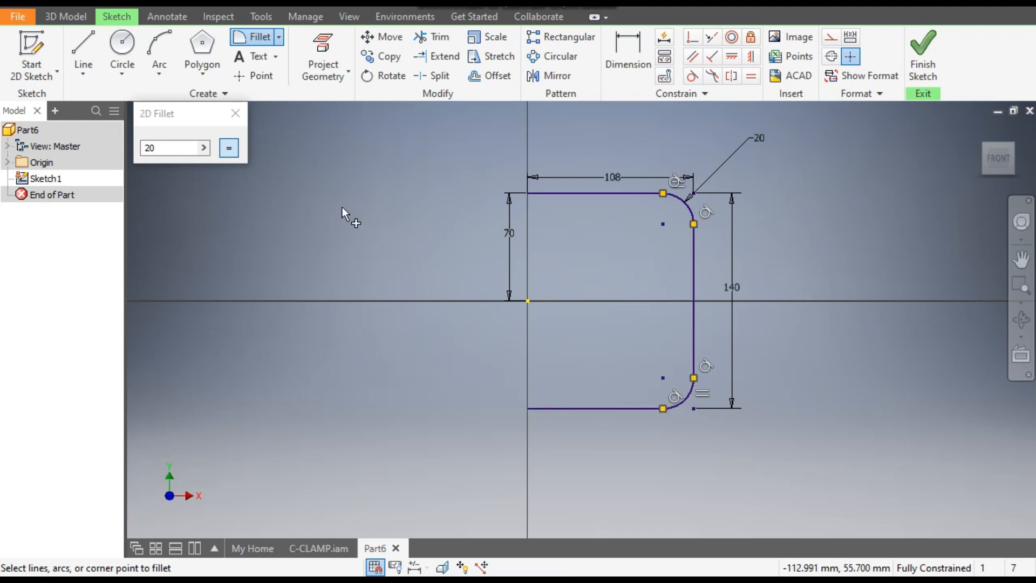
{"action": "left_click", "coordinate": [236, 114]}
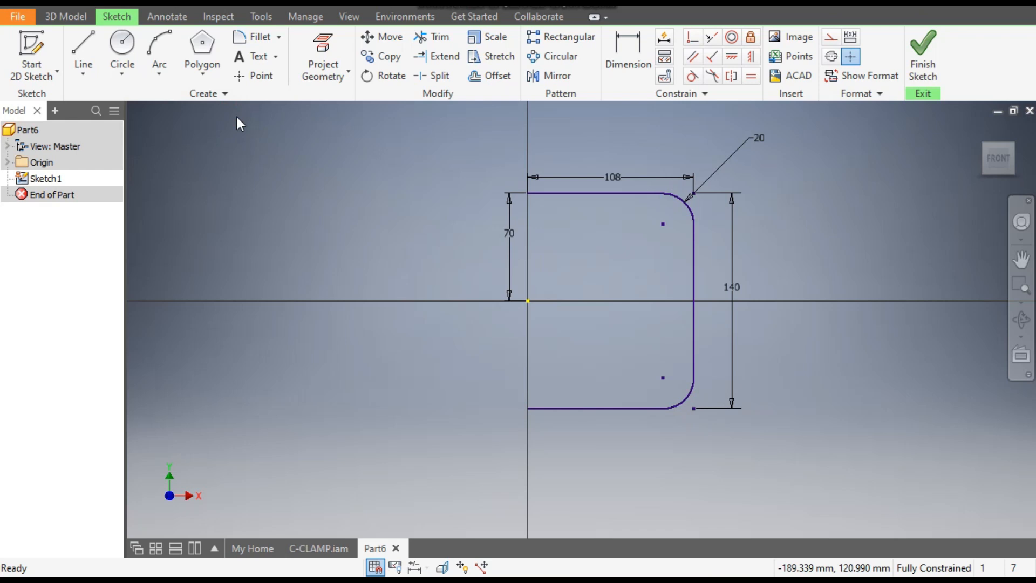
Offset the filleted C profile outward by 38 mm
{"action": "left_click", "coordinate": [487, 79]}
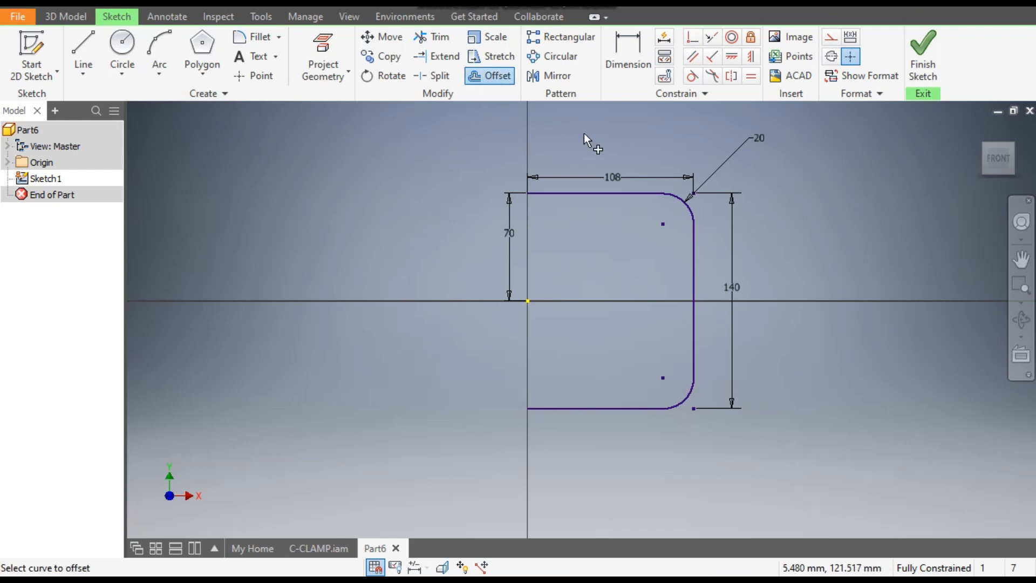
{"action": "left_click", "coordinate": [602, 197]}
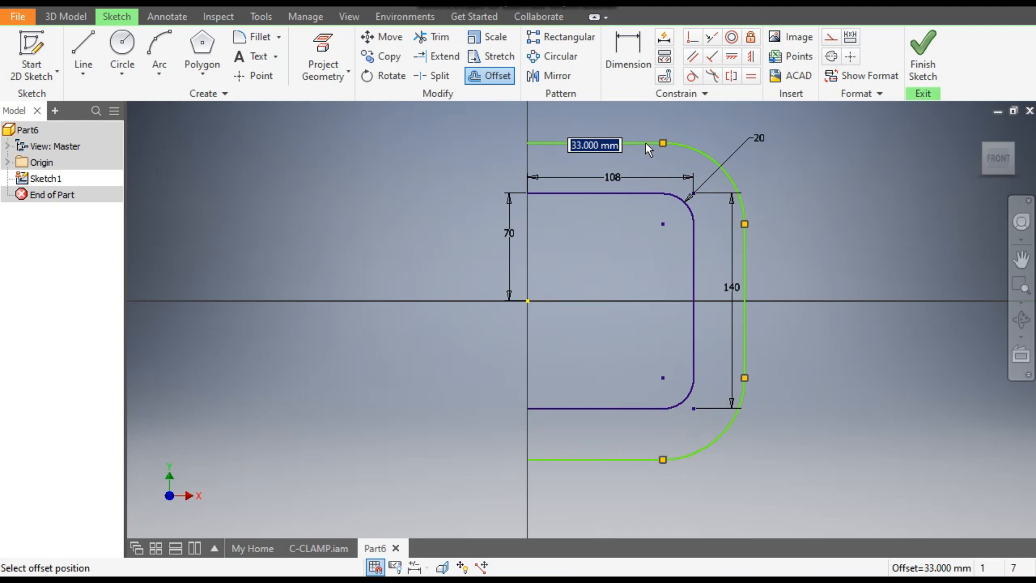
{"action": "type", "text": "38"}
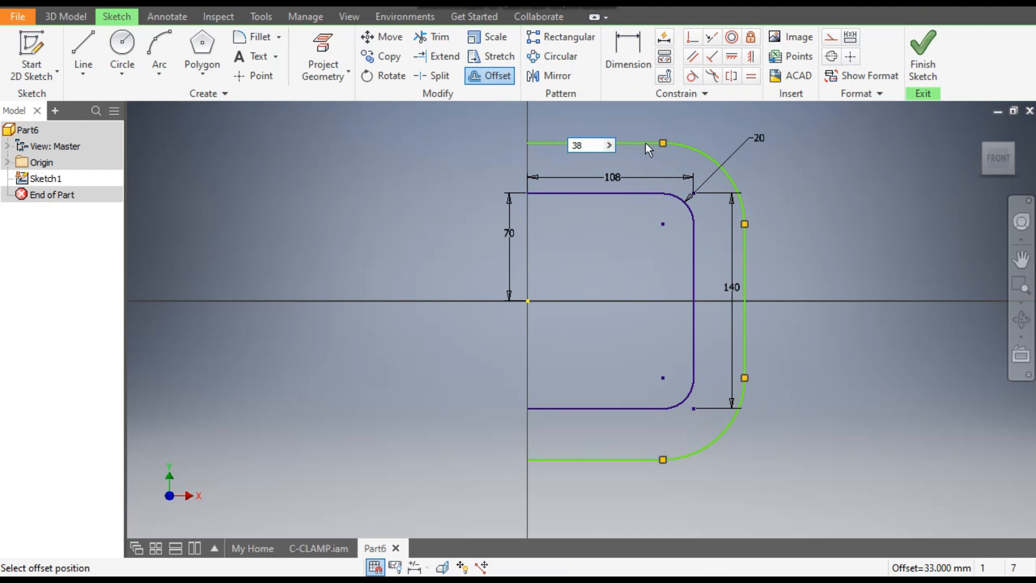
{"action": "key", "text": "Return"}
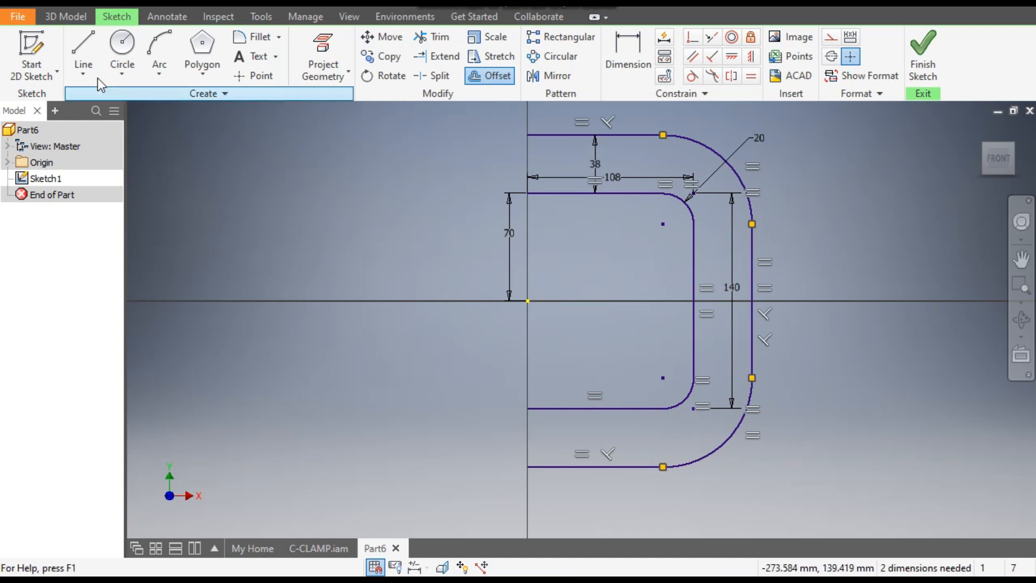
Close the upper open end between the inner and outer profiles with a vertical line
{"action": "left_click", "coordinate": [89, 65]}
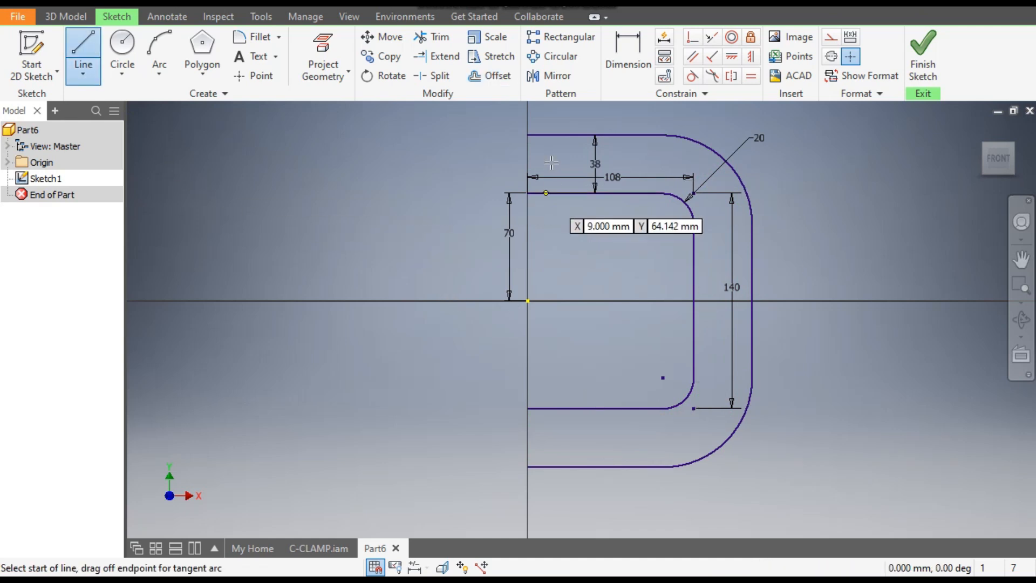
{"action": "left_click", "coordinate": [528, 193]}
{"action": "key", "text": "Escape"}
From the inner profile's lower open end, draw a vertical line about 12 mm down, continuing with a sloped line to the outer lower line
{"action": "middle_click_drag", "start_coordinate": [601, 365], "coordinate": [604, 261]}
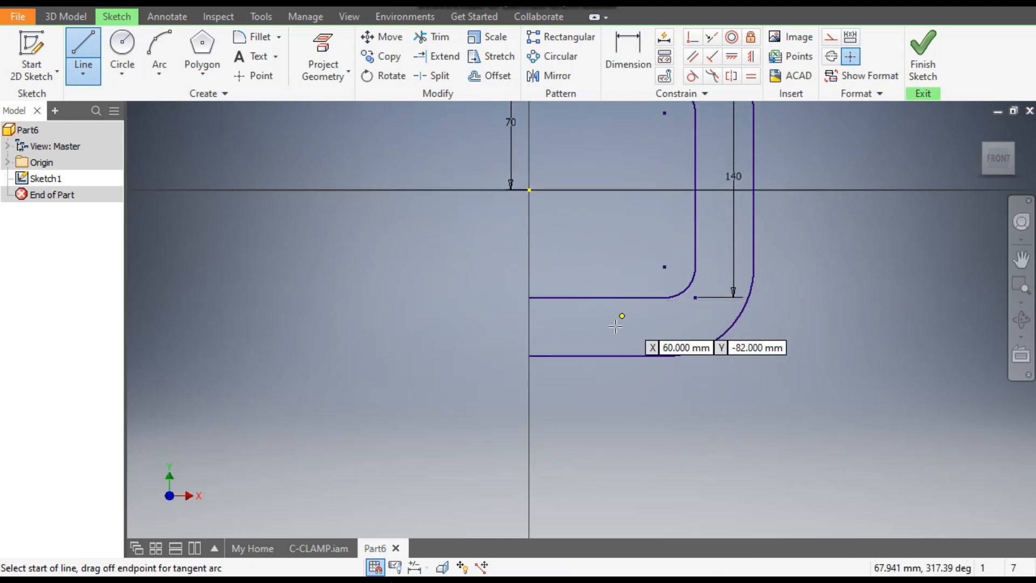
{"action": "left_click", "coordinate": [529, 297]}
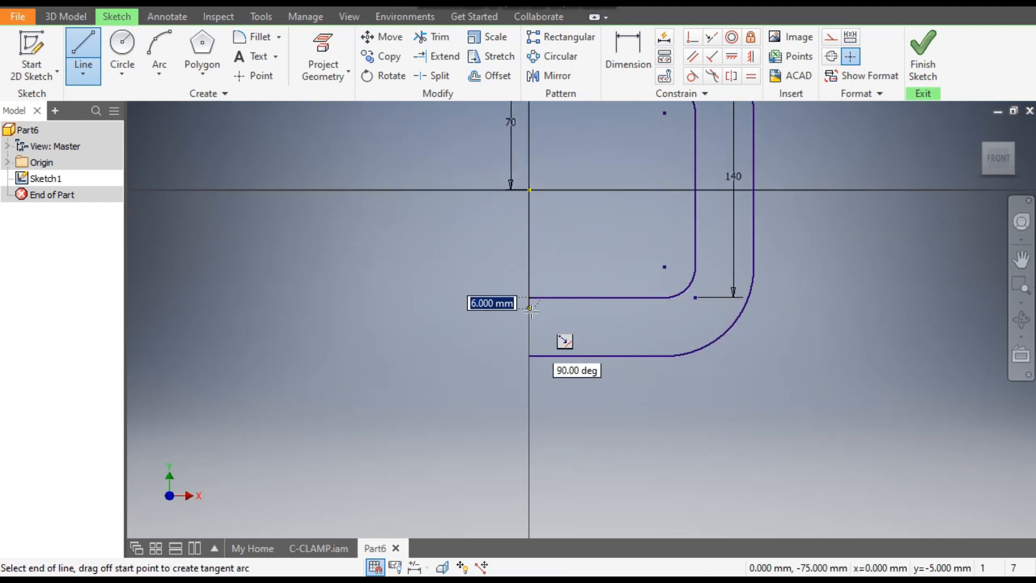
{"action": "left_click", "coordinate": [529, 316]}
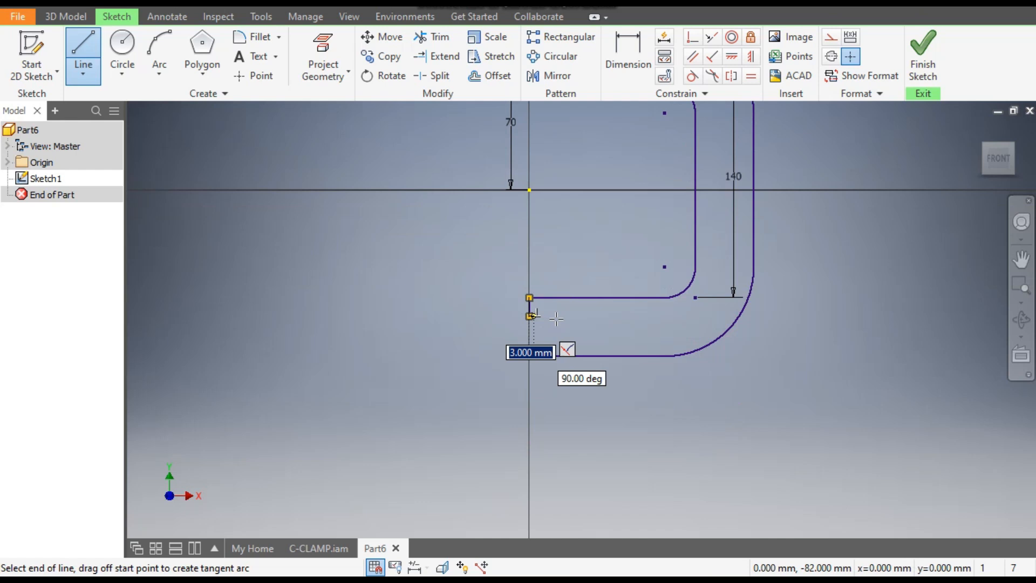
{"action": "left_click", "coordinate": [597, 355]}
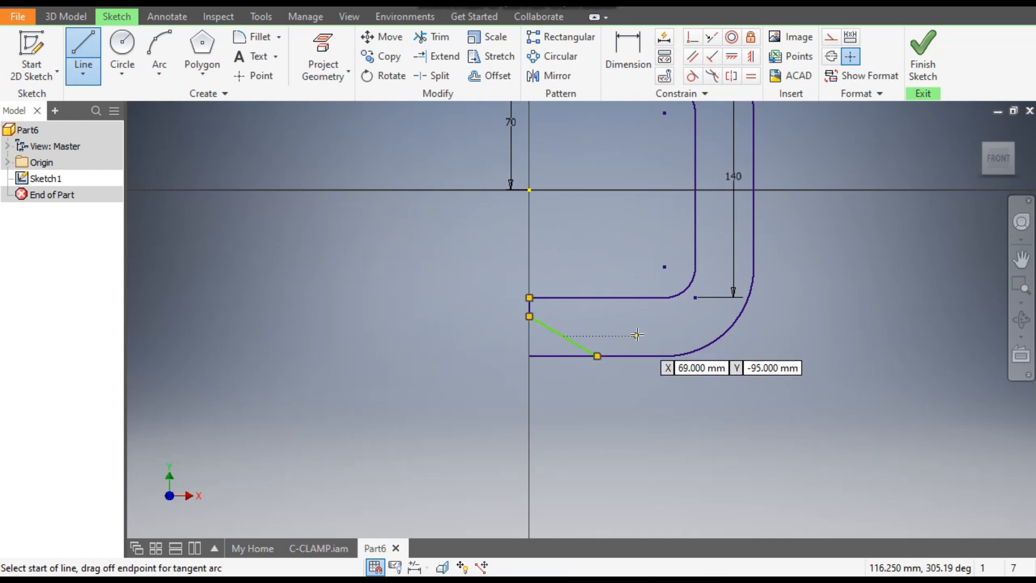
{"action": "key", "text": "Escape"}
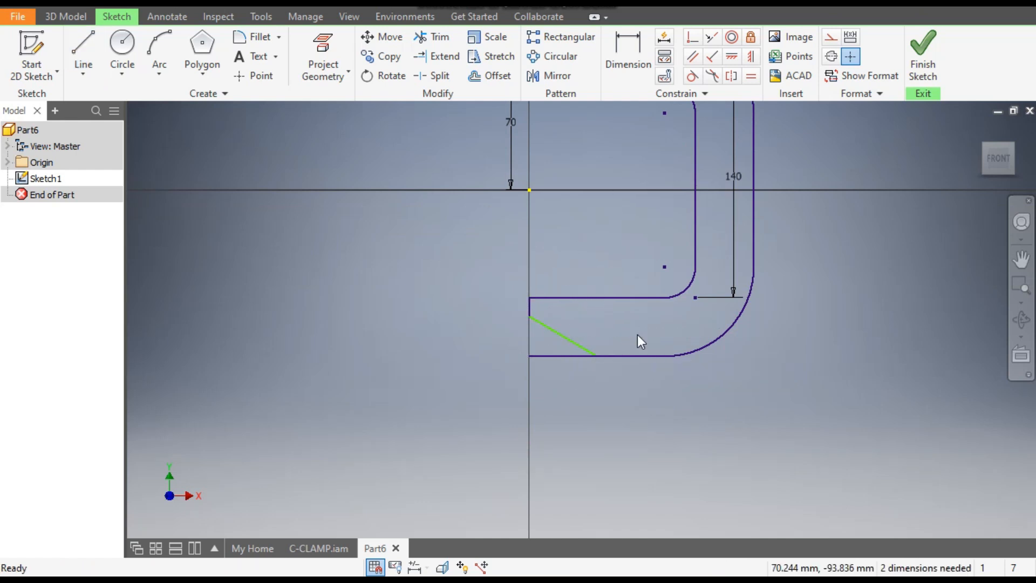
Dimension the horizontal extent of the sloped line at the lower arm's end to 40 mm
{"action": "left_click", "coordinate": [630, 63]}
{"action": "left_click", "coordinate": [567, 338]}
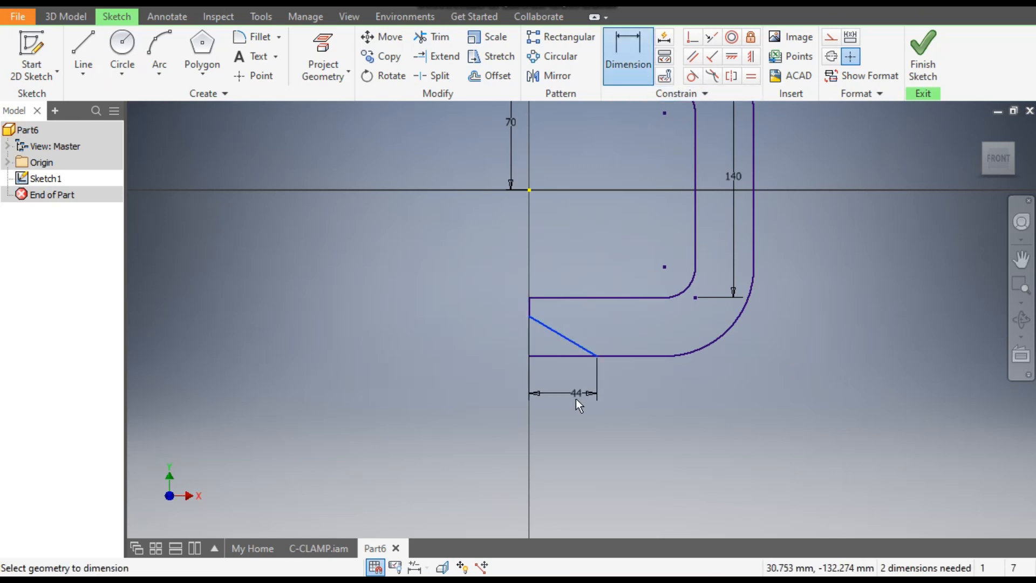
{"action": "left_click", "coordinate": [630, 393]}
{"action": "type", "text": "4"}
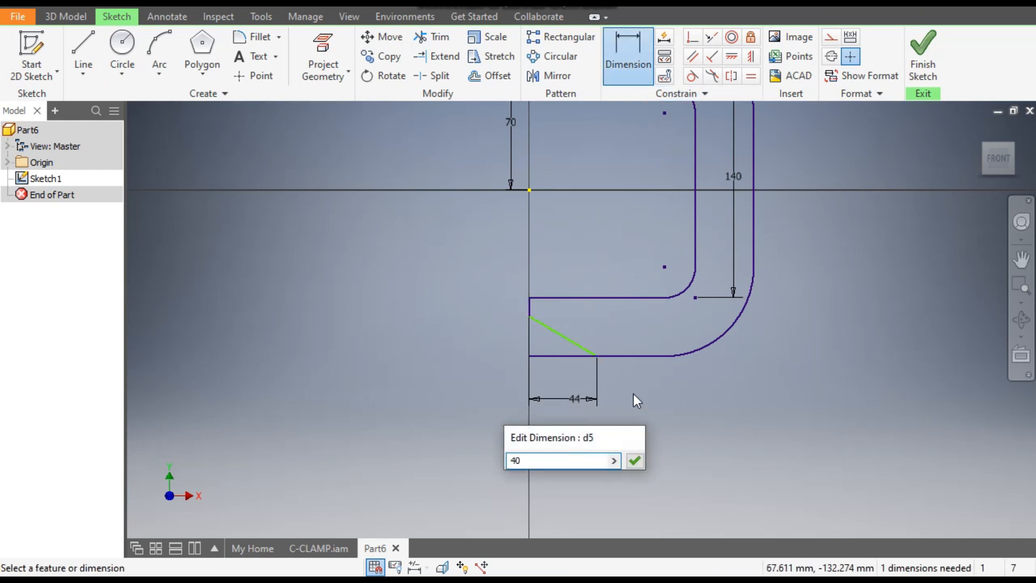
{"action": "type", "text": "0"}
{"action": "key", "text": "Return"}
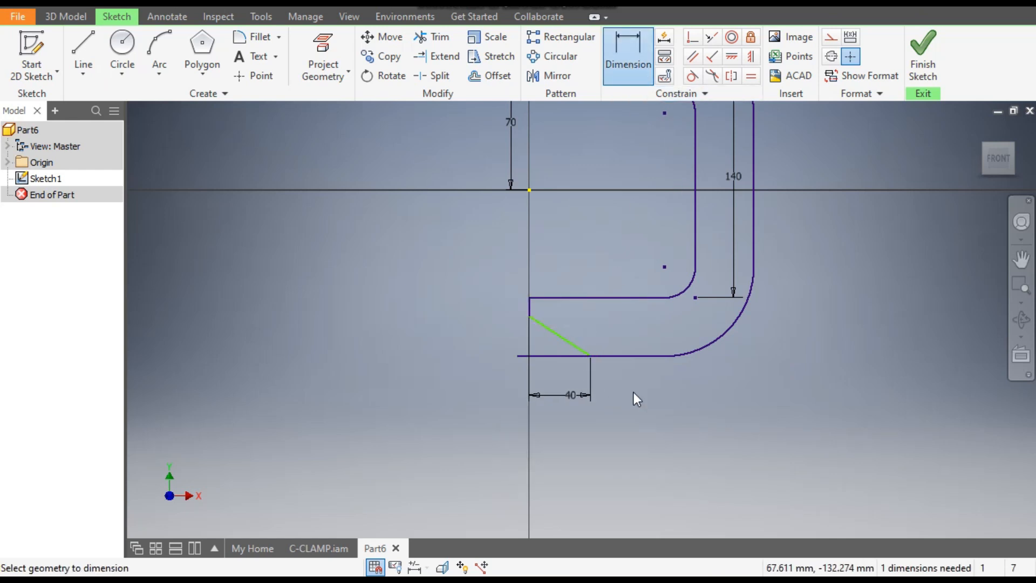
Dimension the angle between the sloped line and the outer lower horizontal line to 14 degrees
{"action": "left_click", "coordinate": [552, 357]}
{"action": "left_click", "coordinate": [555, 333]}
{"action": "left_click", "coordinate": [503, 341]}
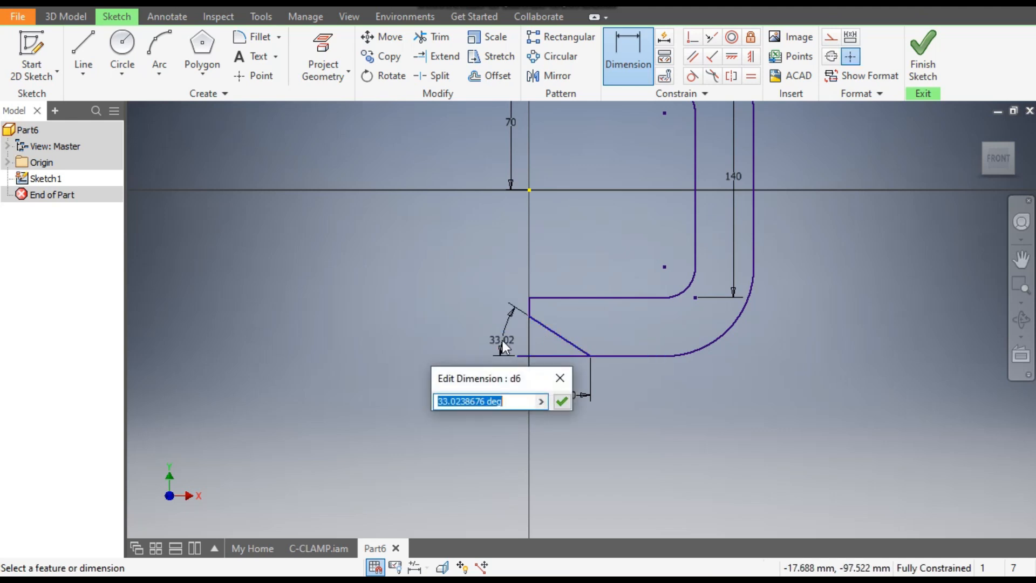
{"action": "type", "text": "14"}
{"action": "key", "text": "Return"}
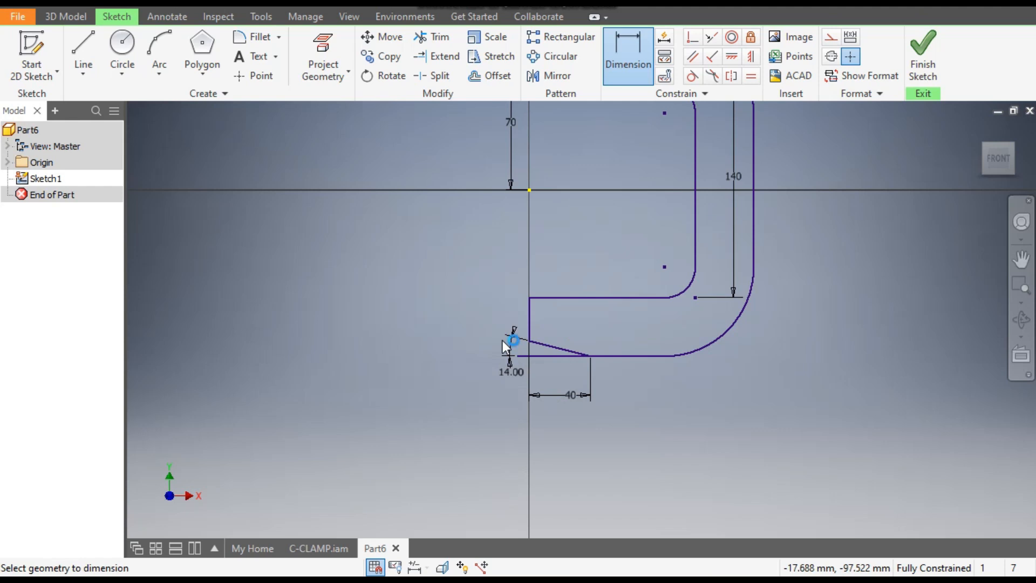
{"action": "key", "text": "Escape"}
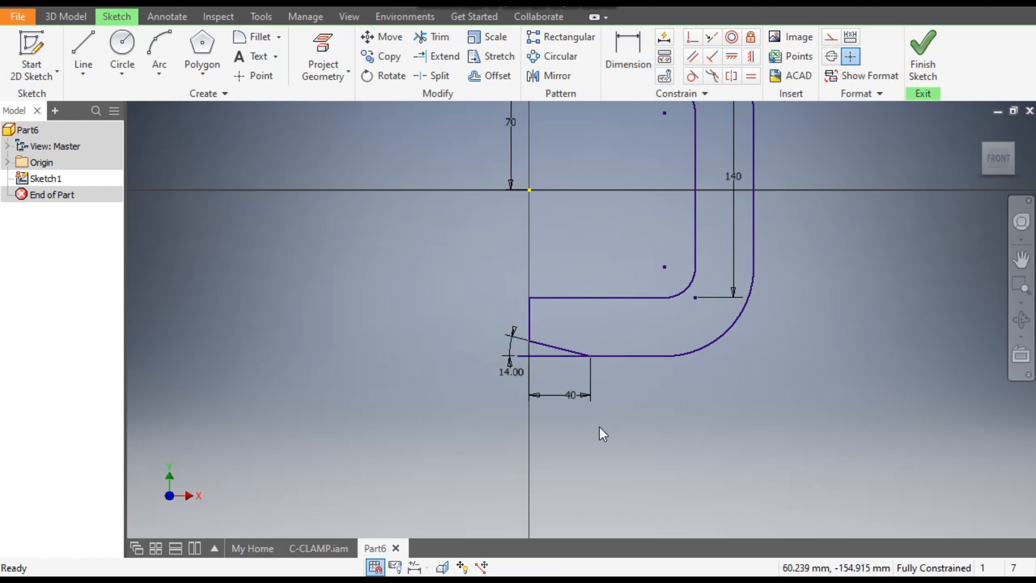
Convert the outer lower horizontal line to construction and draw a solid line from the slope's end to the start of the outer arc
{"action": "left_click", "coordinate": [551, 357]}
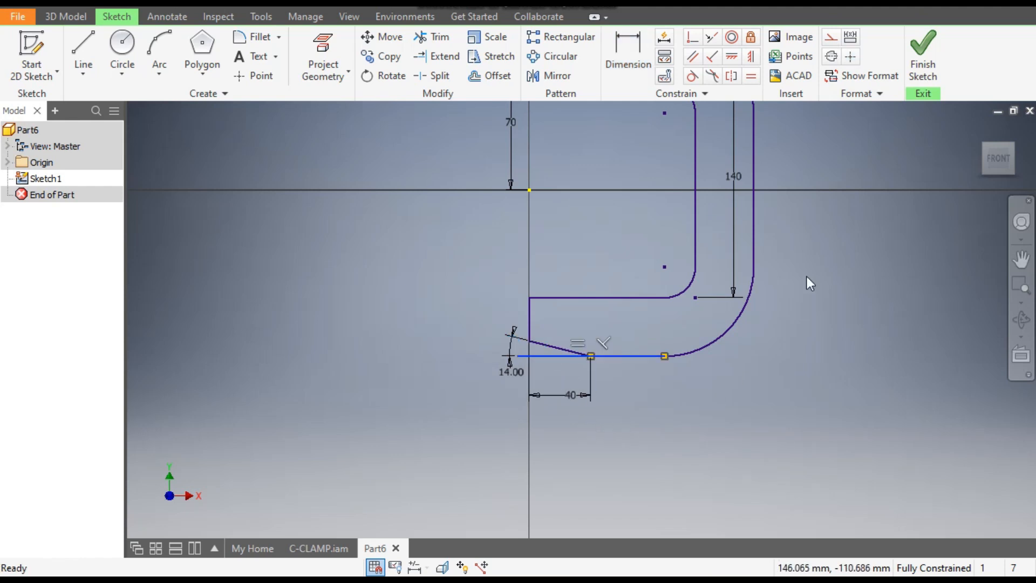
{"action": "left_click", "coordinate": [834, 43]}
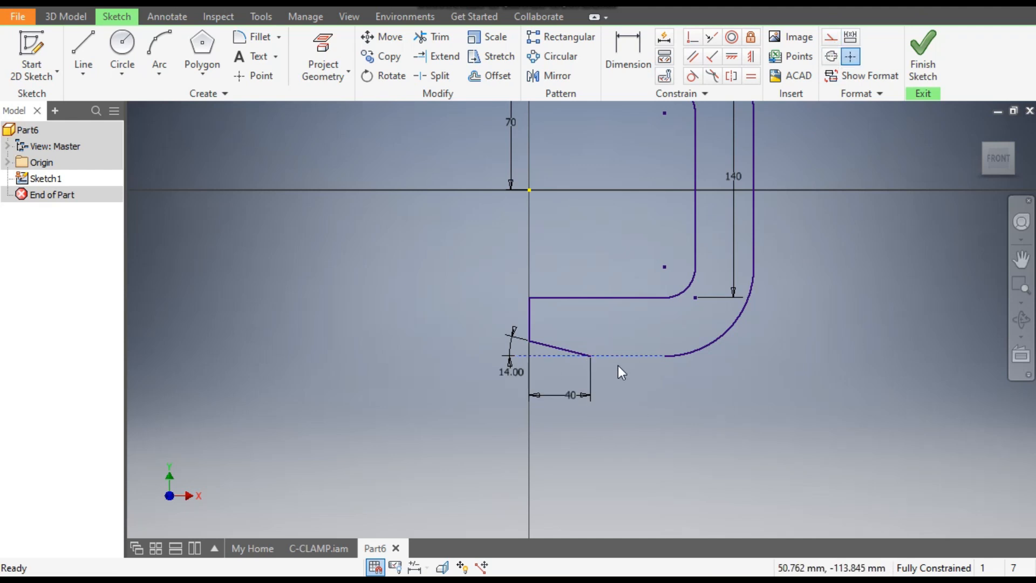
{"action": "left_click", "coordinate": [81, 49]}
{"action": "left_click", "coordinate": [591, 355]}
{"action": "left_click", "coordinate": [664, 355]}
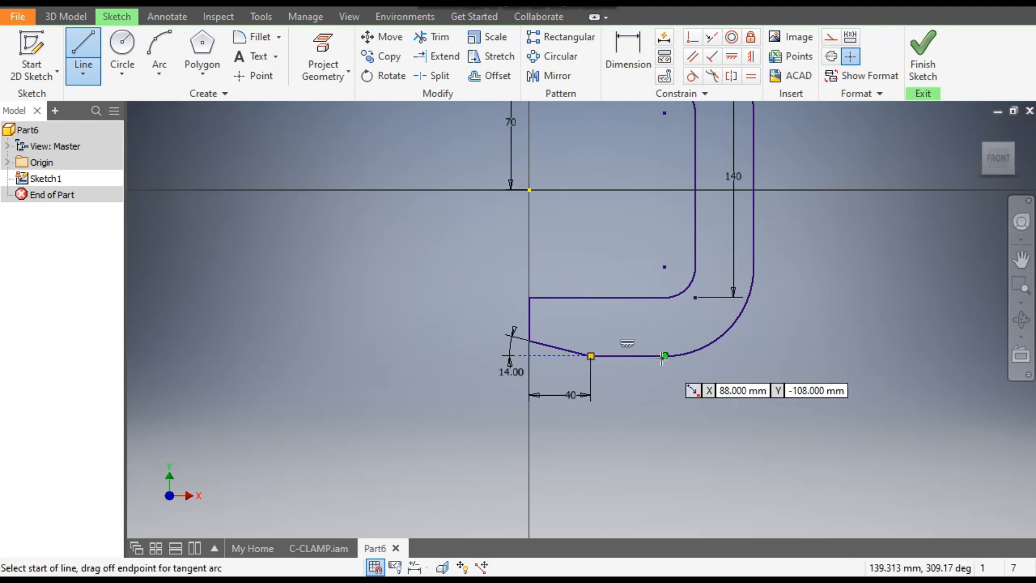
{"action": "key", "text": "Escape"}
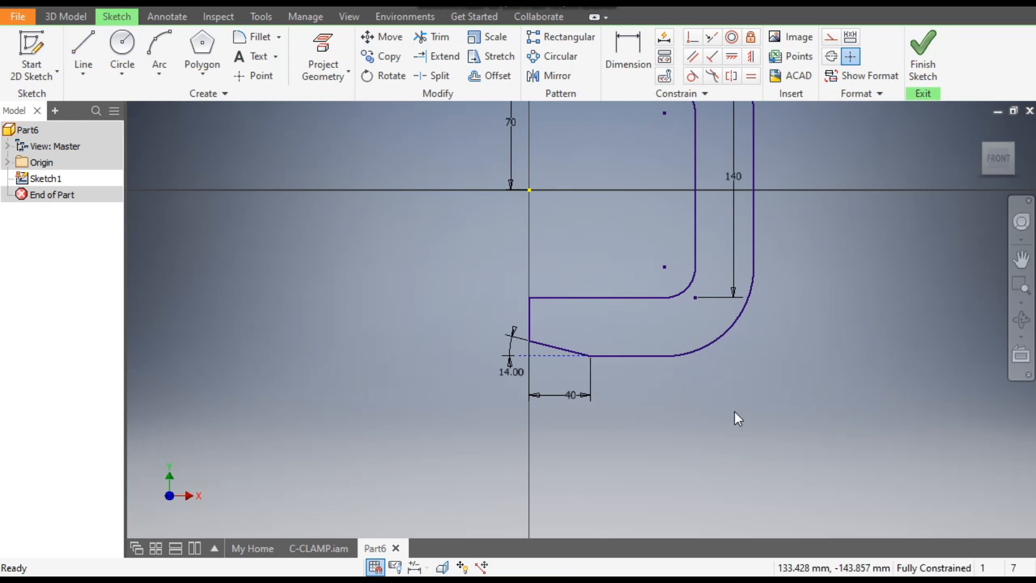
Finish the sketch and extrude the closed C profile 14 mm symmetrically as a new solid
{"action": "scroll", "coordinate": [679, 391], "scroll_direction": "down", "scroll_amount": 3}
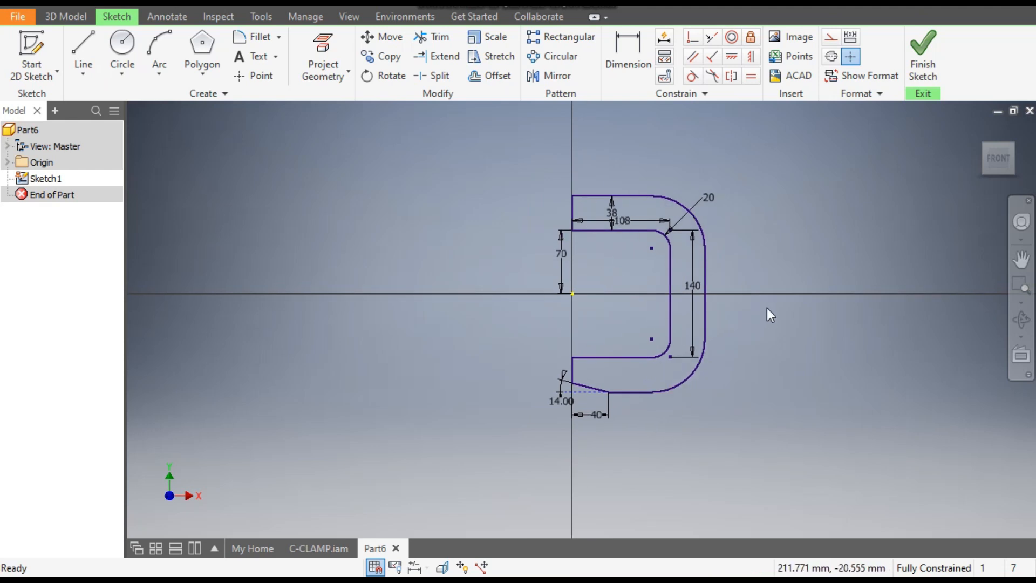
{"action": "left_click", "coordinate": [921, 54]}
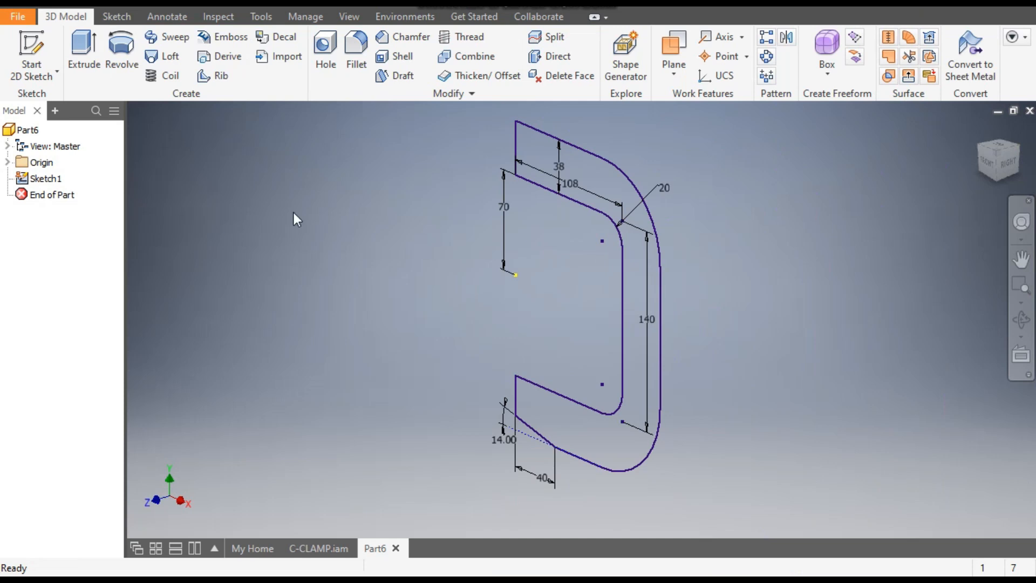
{"action": "left_click", "coordinate": [80, 64]}
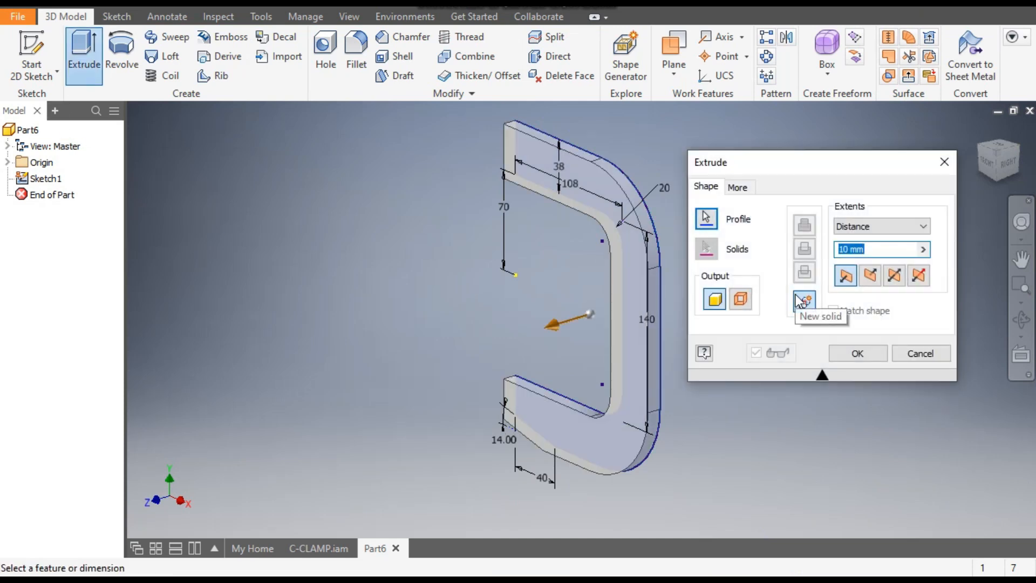
{"action": "type", "text": "14"}
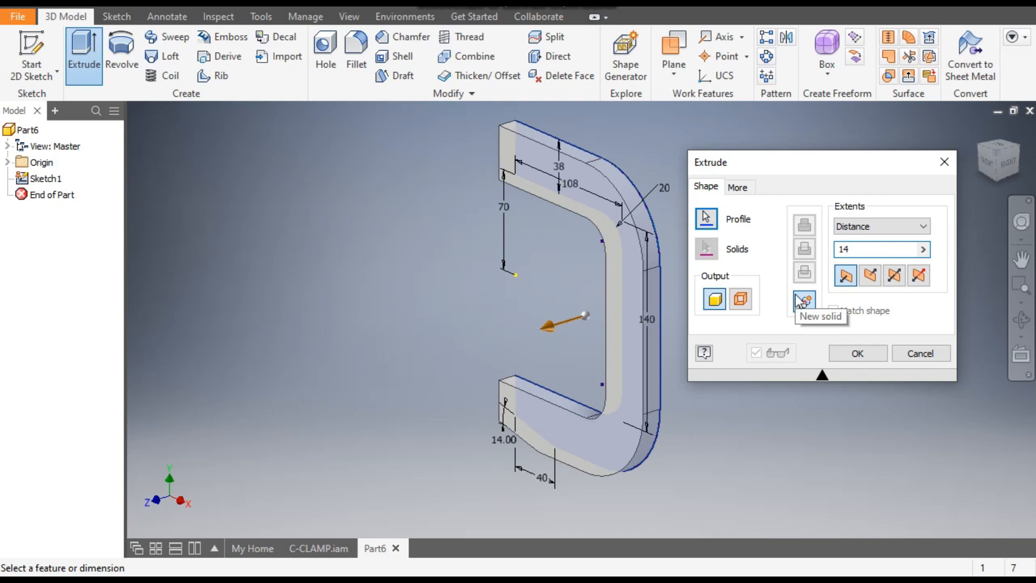
{"action": "left_click", "coordinate": [894, 277]}
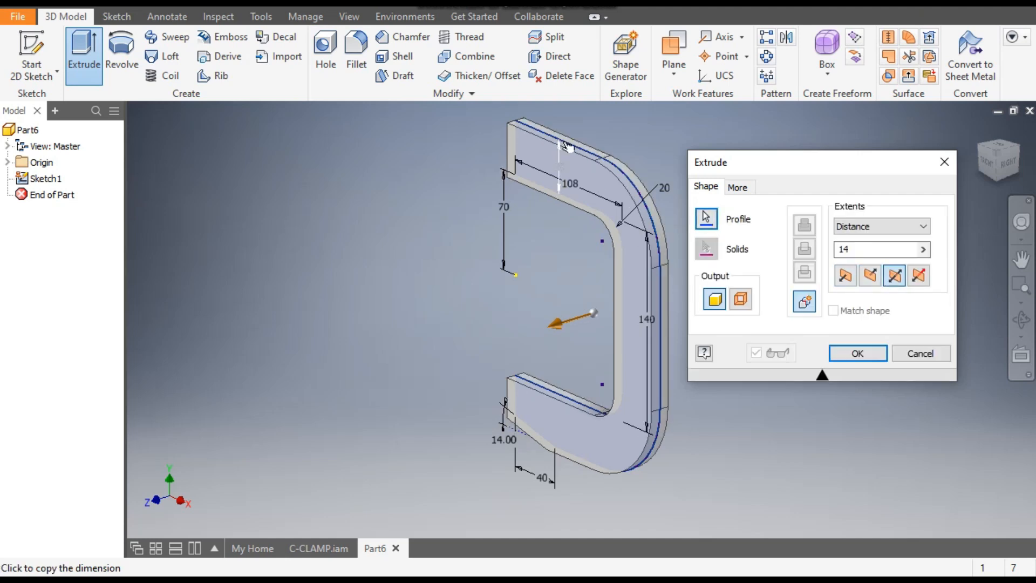
{"action": "left_click", "coordinate": [841, 354]}
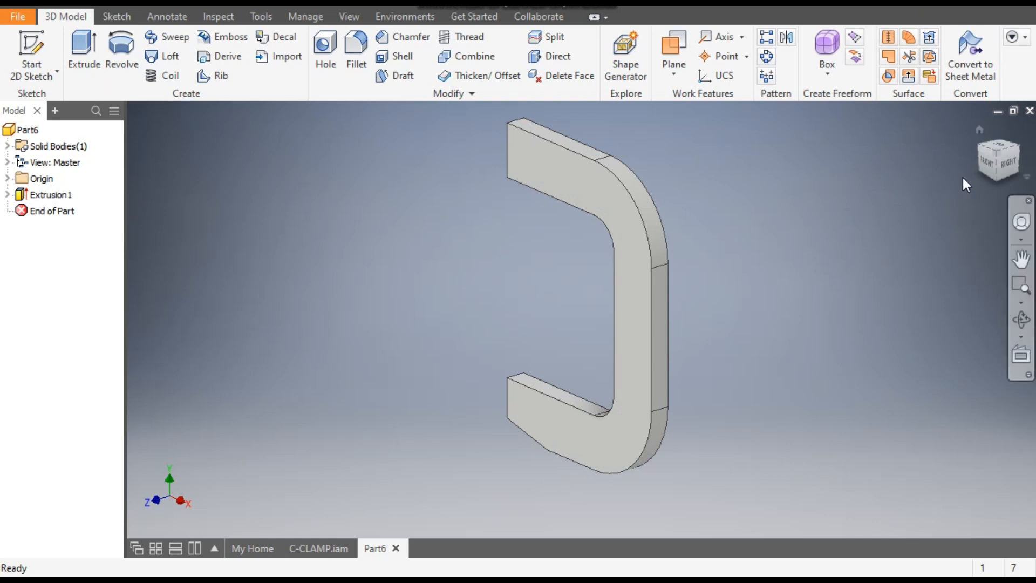
Start a sketch on the body's front C-shaped face and project its five connected inner edges, including both fillet arcs
{"action": "left_click", "coordinate": [980, 145]}
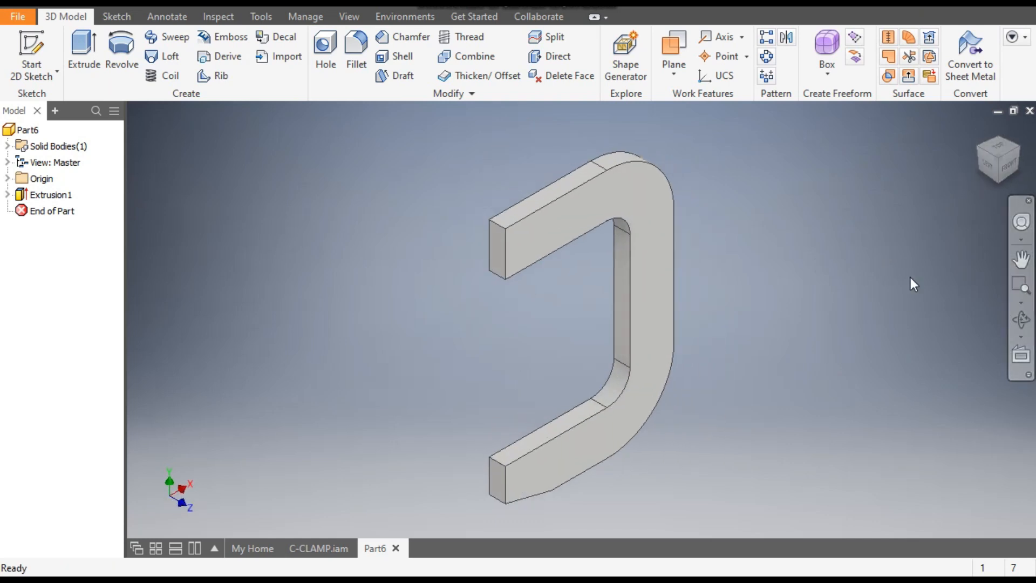
{"action": "left_click", "coordinate": [597, 205]}
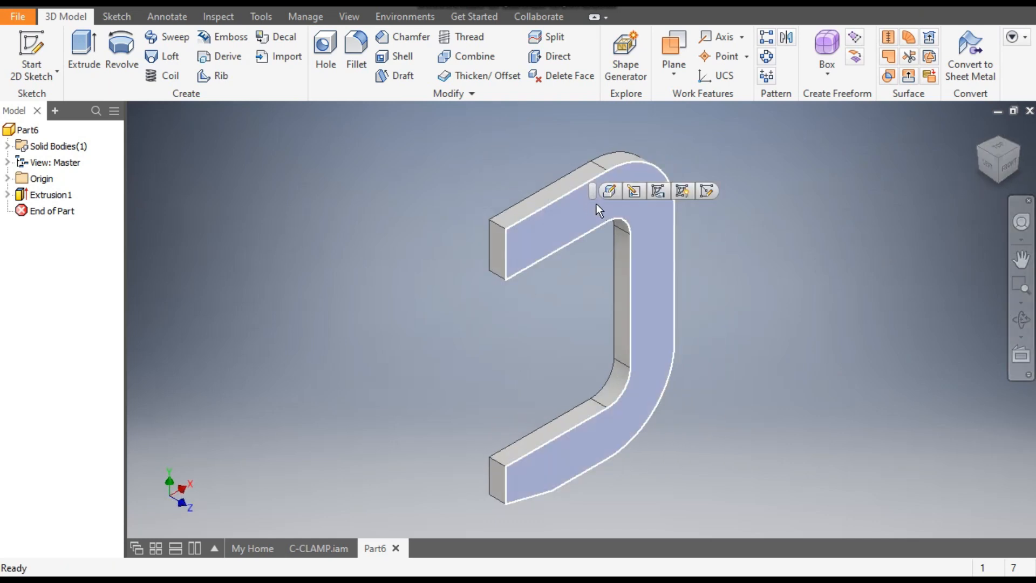
{"action": "left_click", "coordinate": [707, 190]}
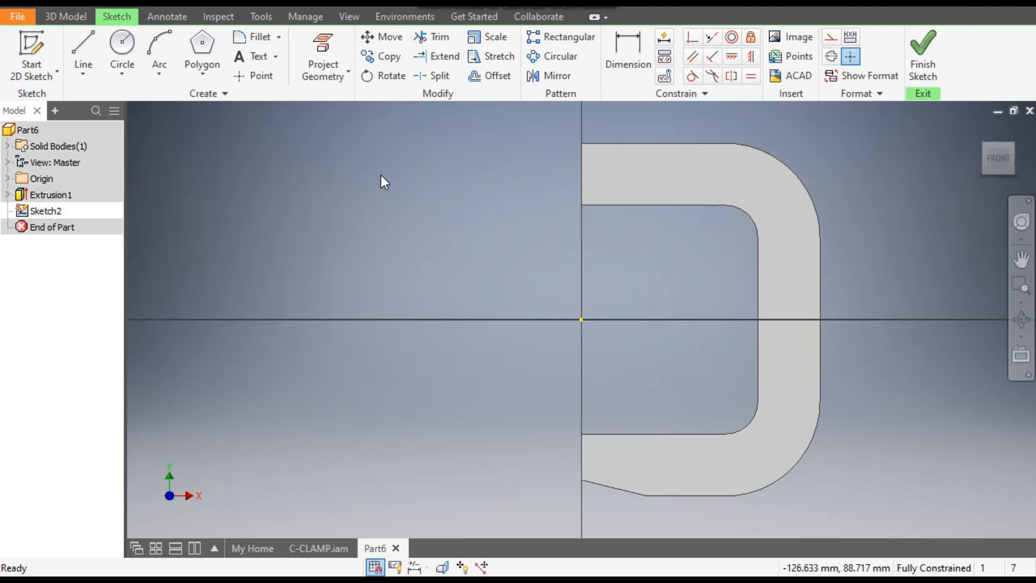
{"action": "left_click", "coordinate": [324, 48]}
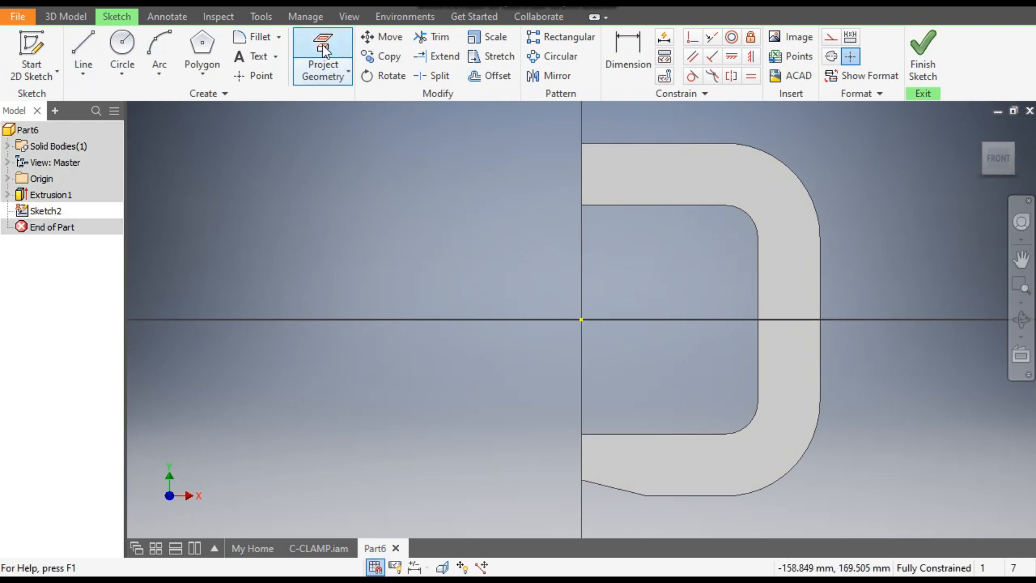
{"action": "left_click", "coordinate": [645, 206]}
{"action": "left_click", "coordinate": [747, 213]}
{"action": "left_click", "coordinate": [757, 262]}
{"action": "left_click", "coordinate": [744, 424]}
{"action": "left_click", "coordinate": [680, 434]}
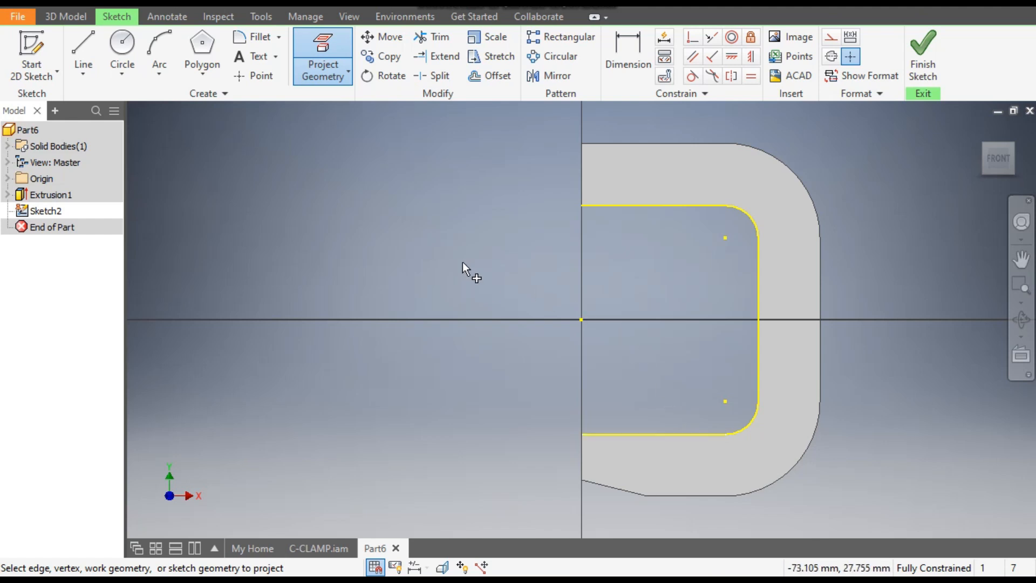
Offset the projected inner edge chain 9 mm outward onto the face
{"action": "left_click", "coordinate": [486, 76]}
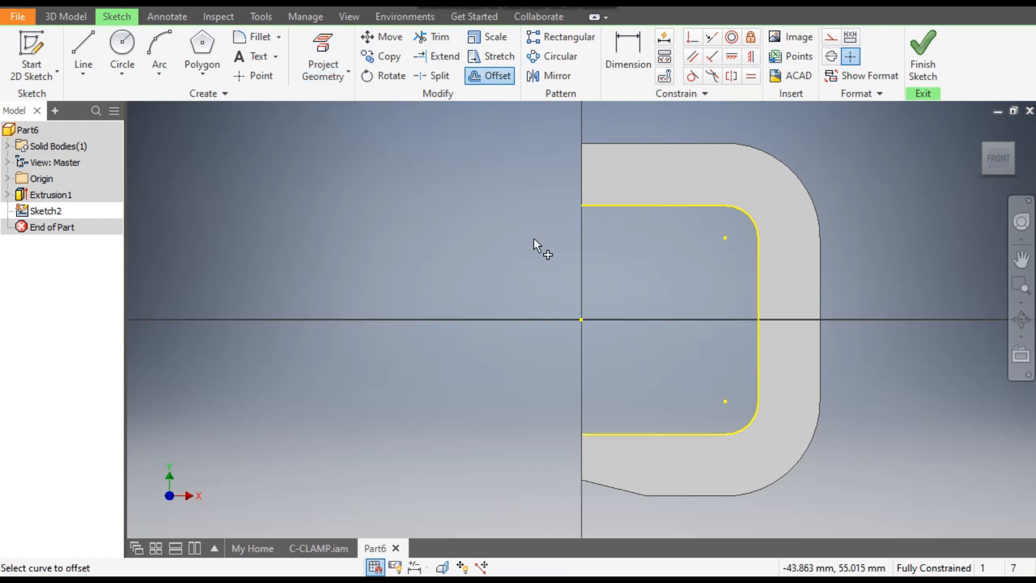
{"action": "left_click", "coordinate": [660, 206]}
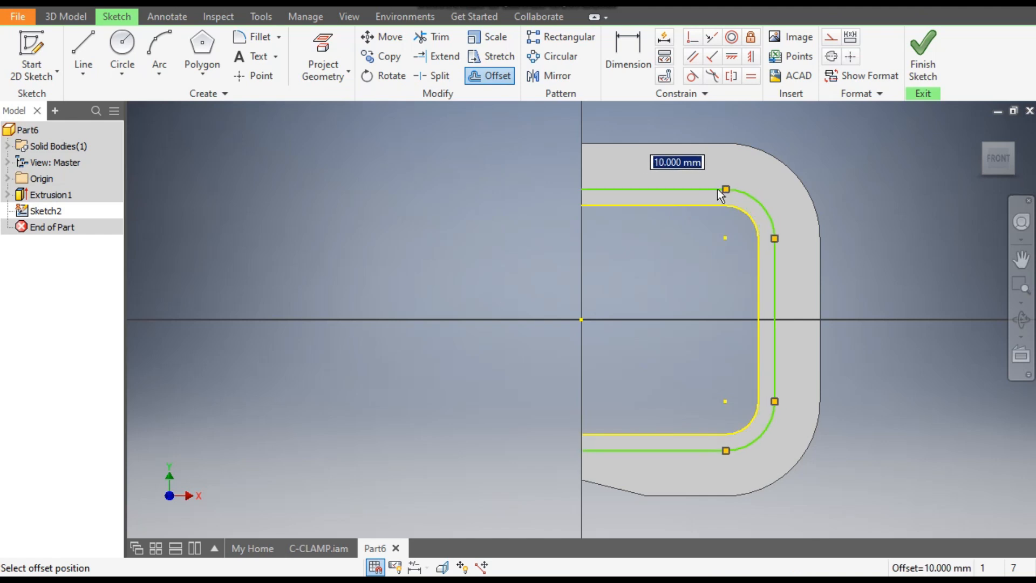
{"action": "type", "text": "9"}
{"action": "key", "text": "Return"}
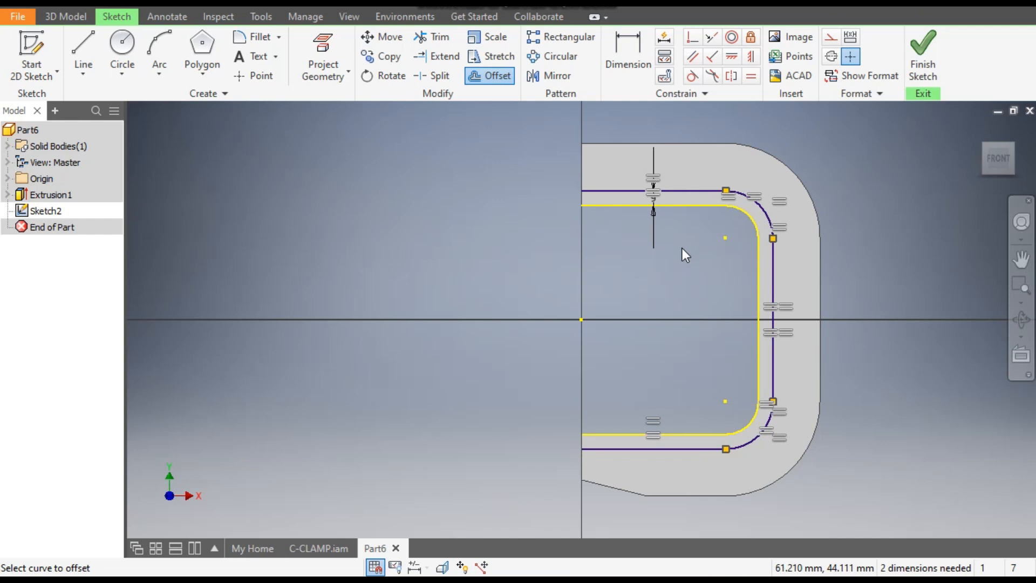
{"action": "key", "text": "Escape"}
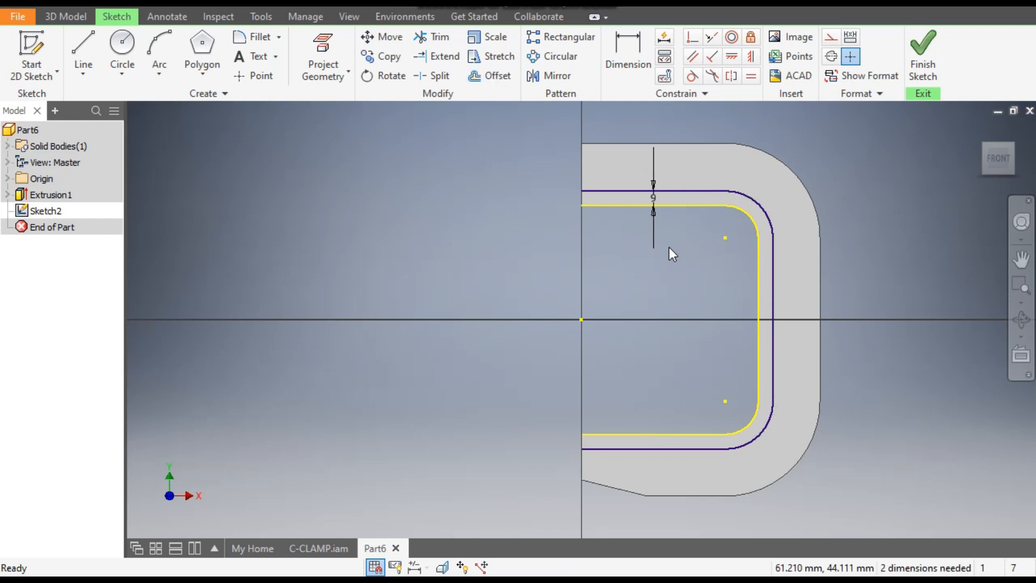
Close the band between the projected edges and the 9 mm offset with short vertical lines at its upper and lower open ends
{"action": "left_click", "coordinate": [81, 45]}
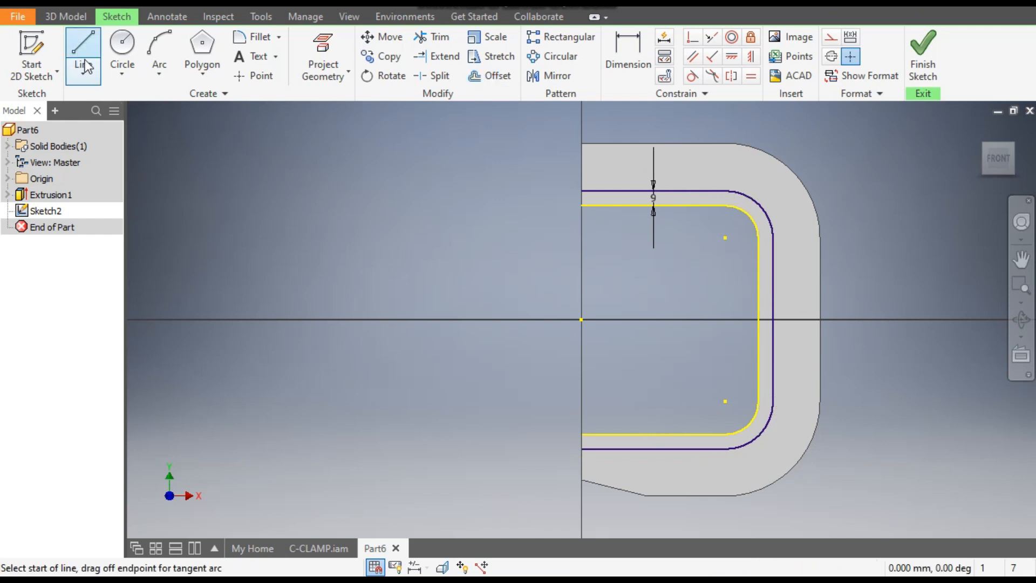
{"action": "left_click", "coordinate": [581, 205]}
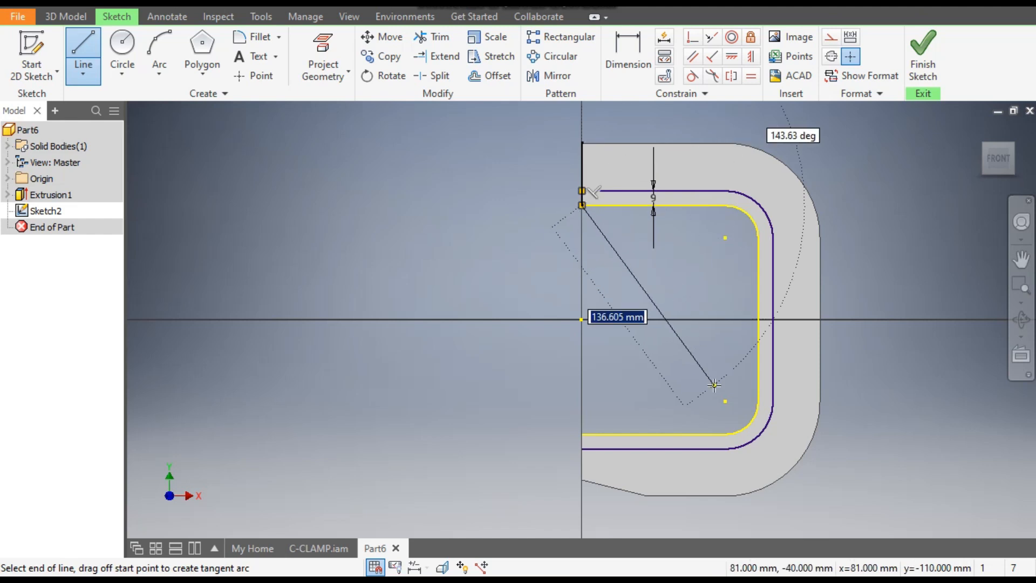
{"action": "key", "text": "Escape"}
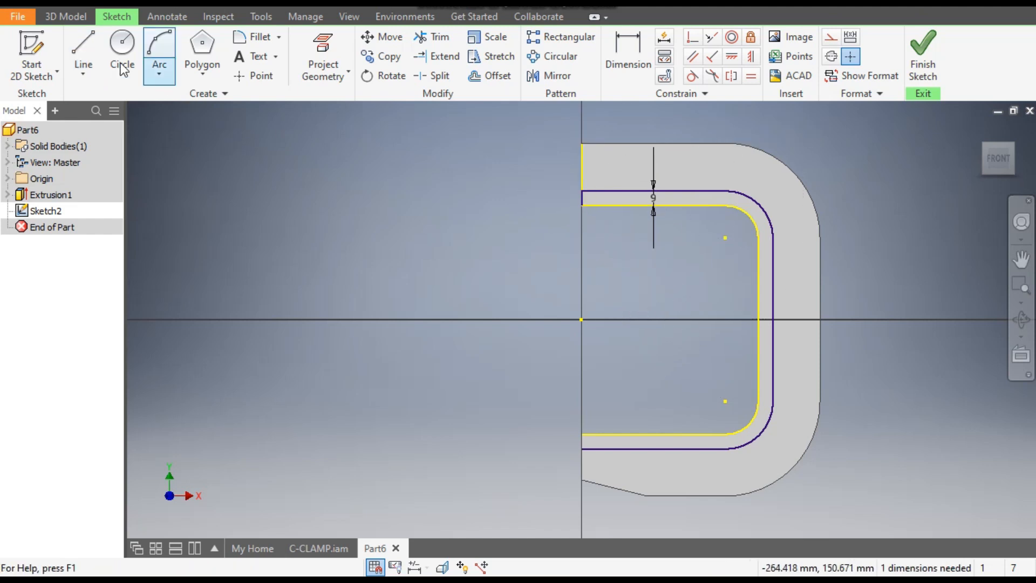
{"action": "left_click", "coordinate": [83, 46]}
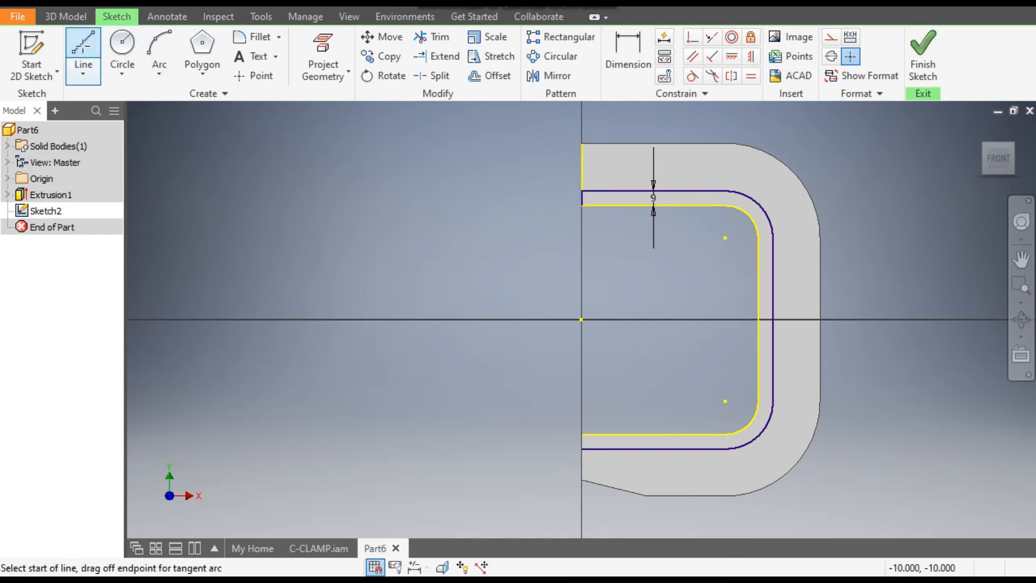
{"action": "left_click", "coordinate": [581, 435]}
{"action": "double_click", "coordinate": [582, 449]}
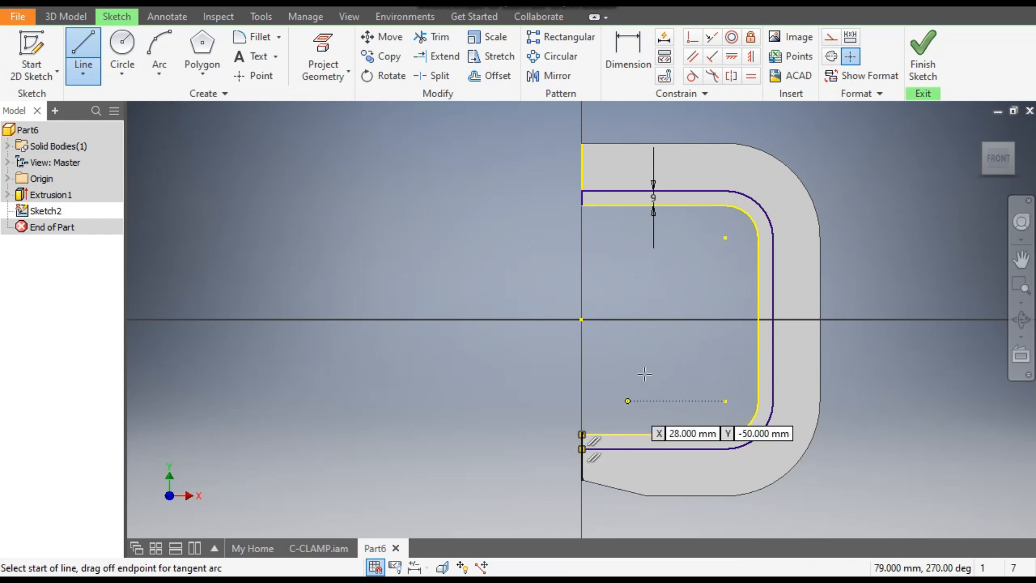
{"action": "key", "text": "Escape"}
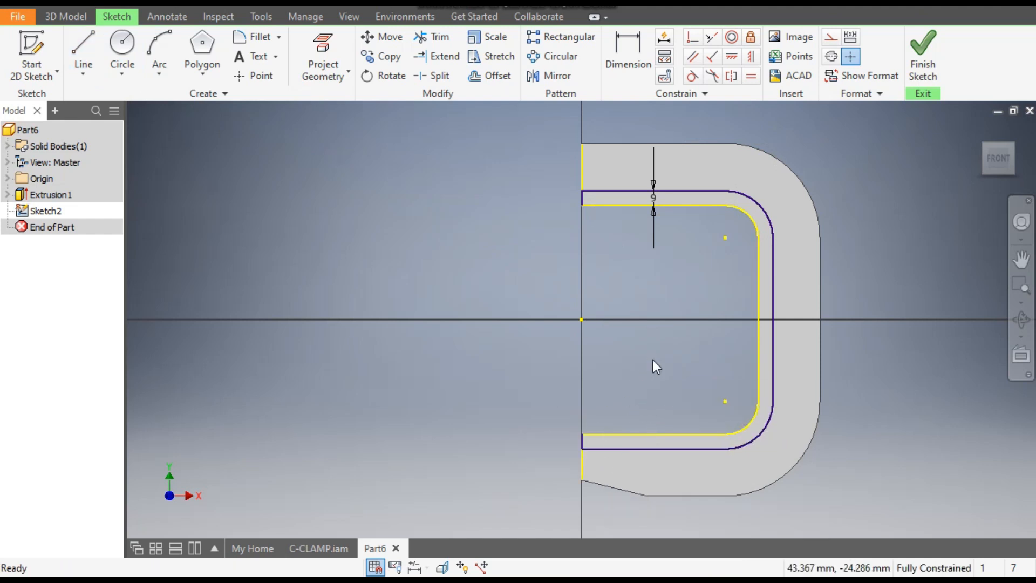
Extrude the closed C-shaped band 11 mm outward from the body's front face as a joined flange
{"action": "left_click", "coordinate": [67, 17]}
{"action": "left_click", "coordinate": [81, 47]}
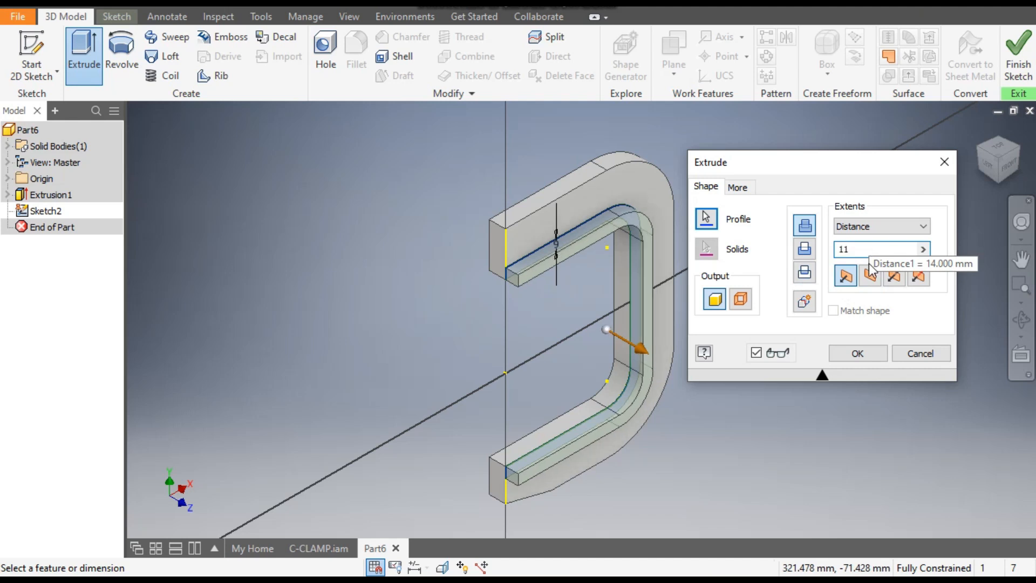
{"action": "left_click", "coordinate": [857, 354]}
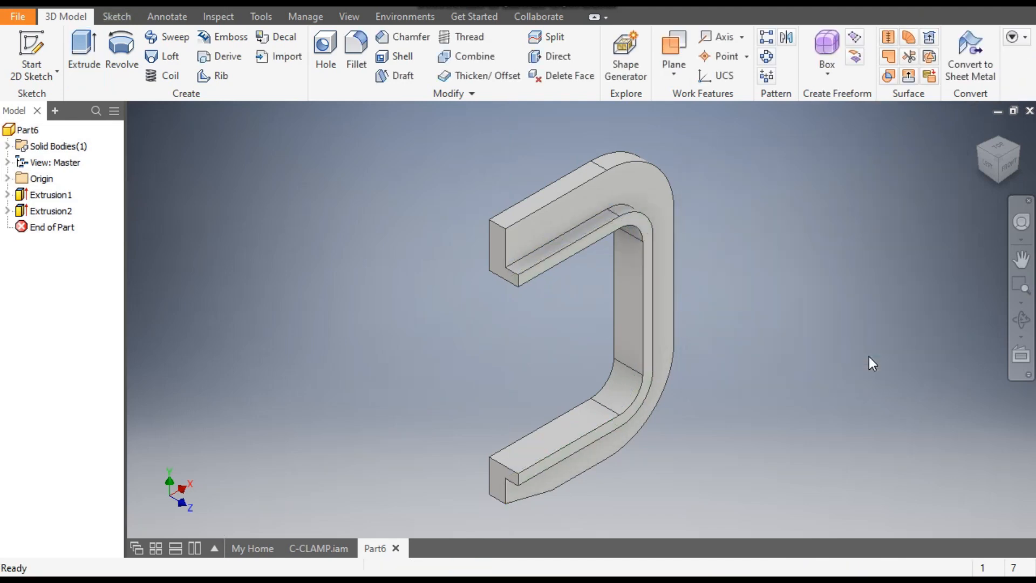
Mirror the 11 mm flange extrusion about the XY plane onto the opposite side of the body
{"action": "middle_click_drag", "start_coordinate": [751, 321], "coordinate": [877, 287]}
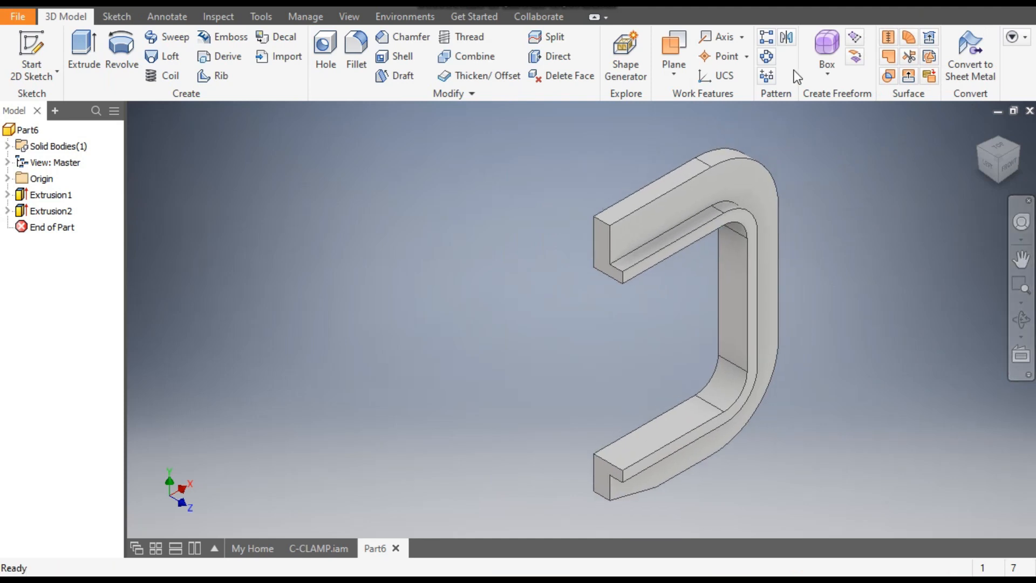
{"action": "left_click", "coordinate": [788, 41]}
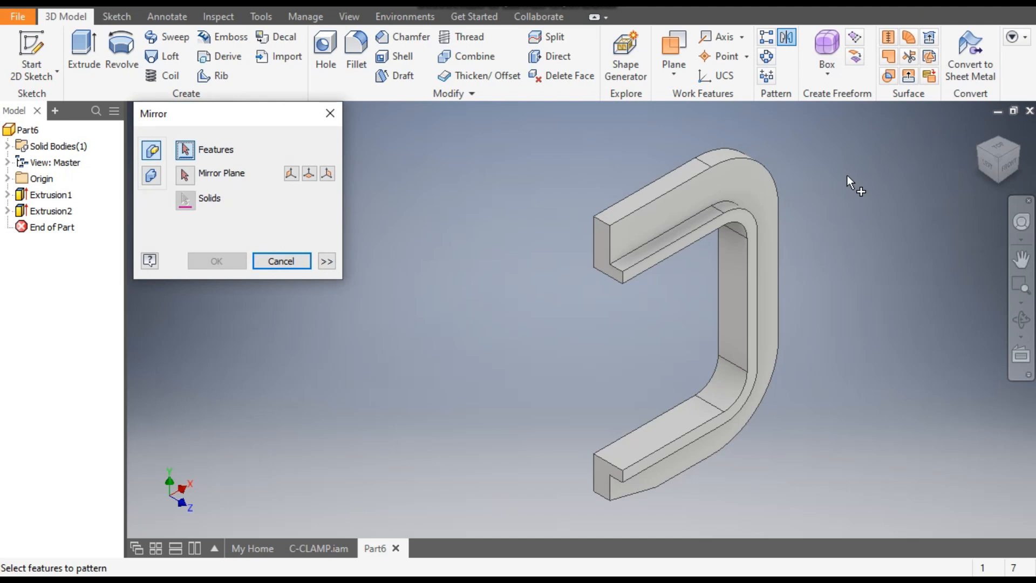
{"action": "left_click", "coordinate": [712, 235]}
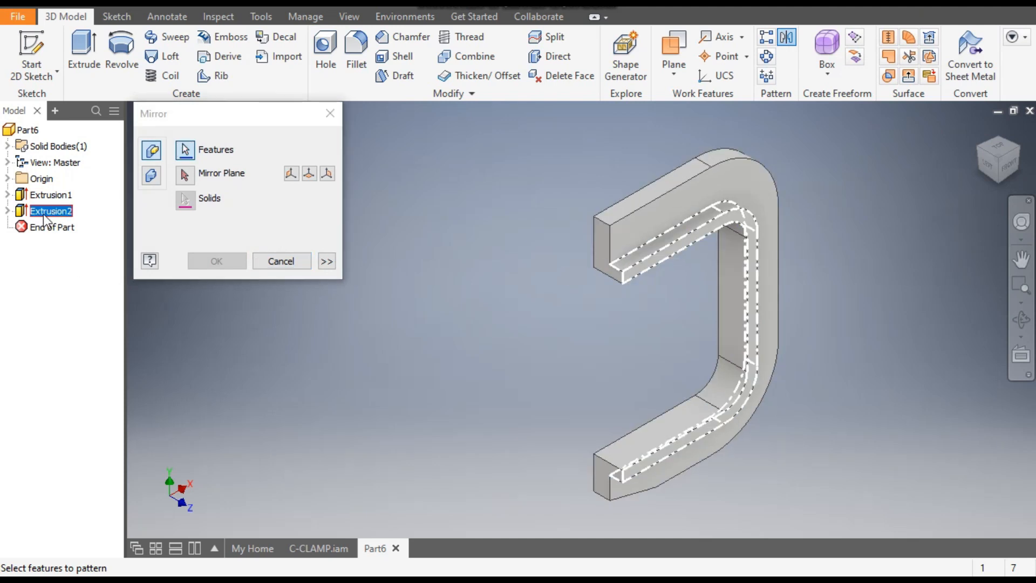
{"action": "left_click", "coordinate": [184, 175]}
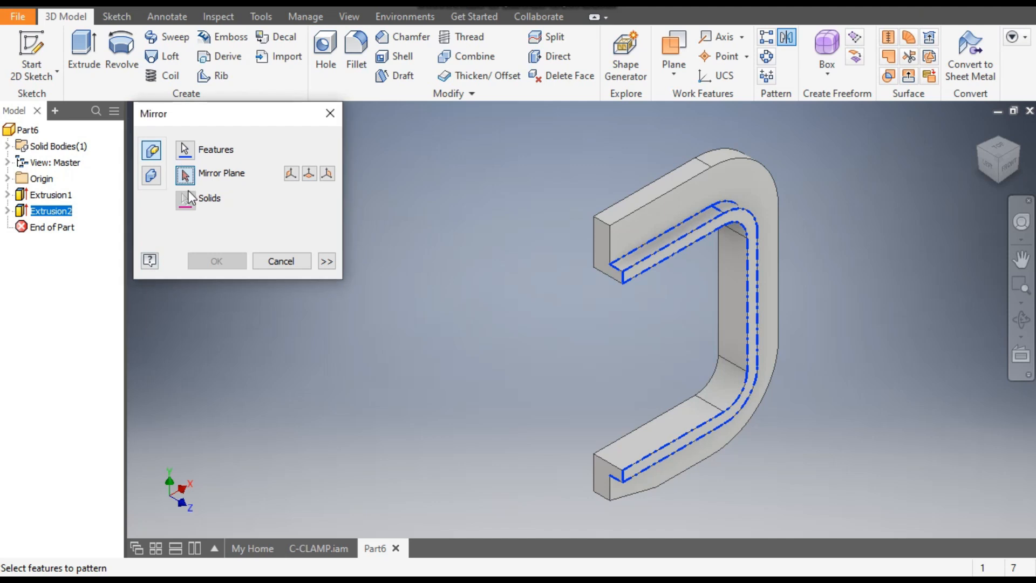
{"action": "left_click", "coordinate": [8, 178]}
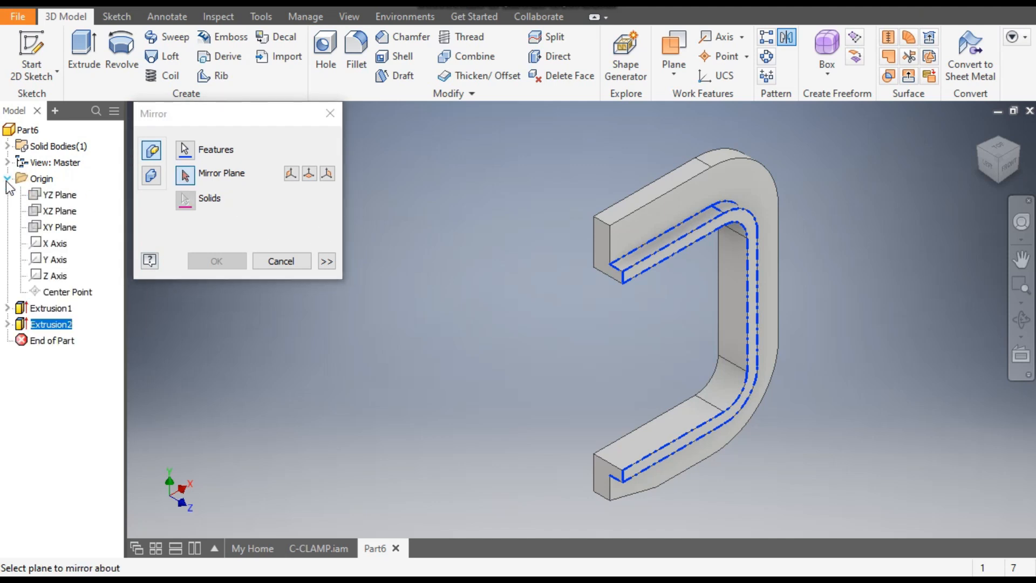
{"action": "left_click", "coordinate": [52, 229]}
{"action": "left_click", "coordinate": [981, 157]}
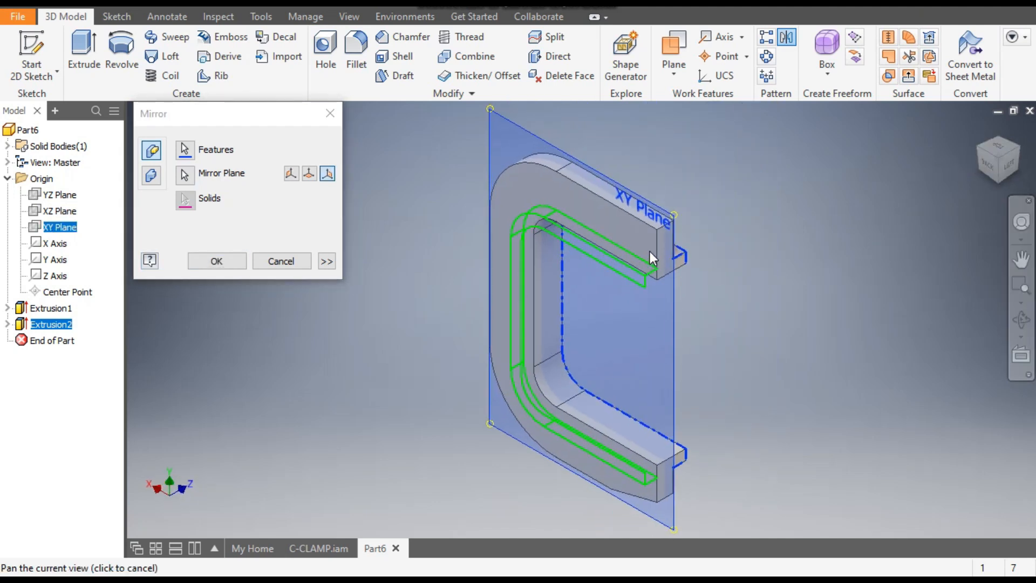
{"action": "left_click", "coordinate": [216, 261]}
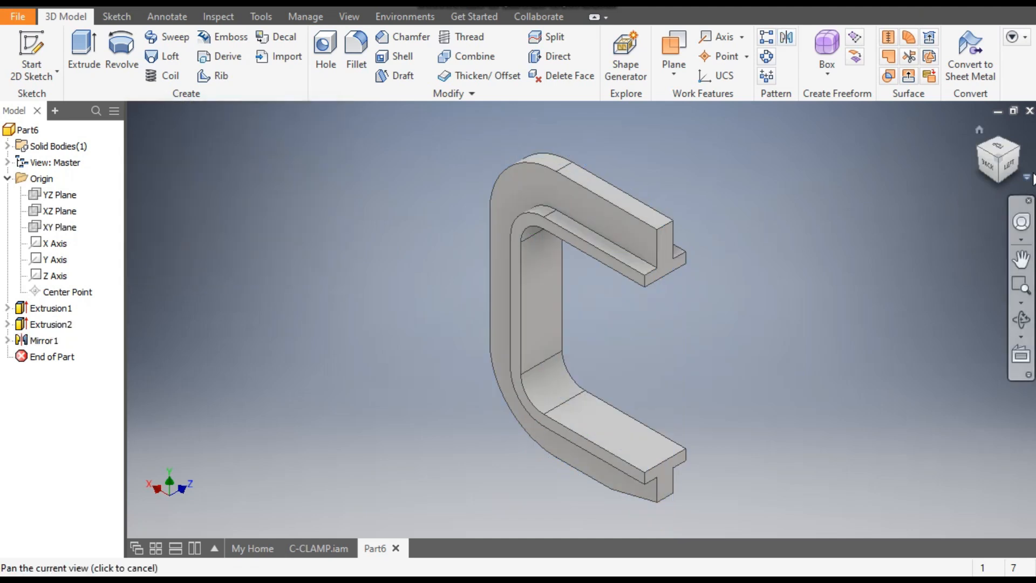
Start a sketch on the top face of the upper arm and draw a 40 mm diameter circle near its free end
{"action": "left_click", "coordinate": [1017, 153]}
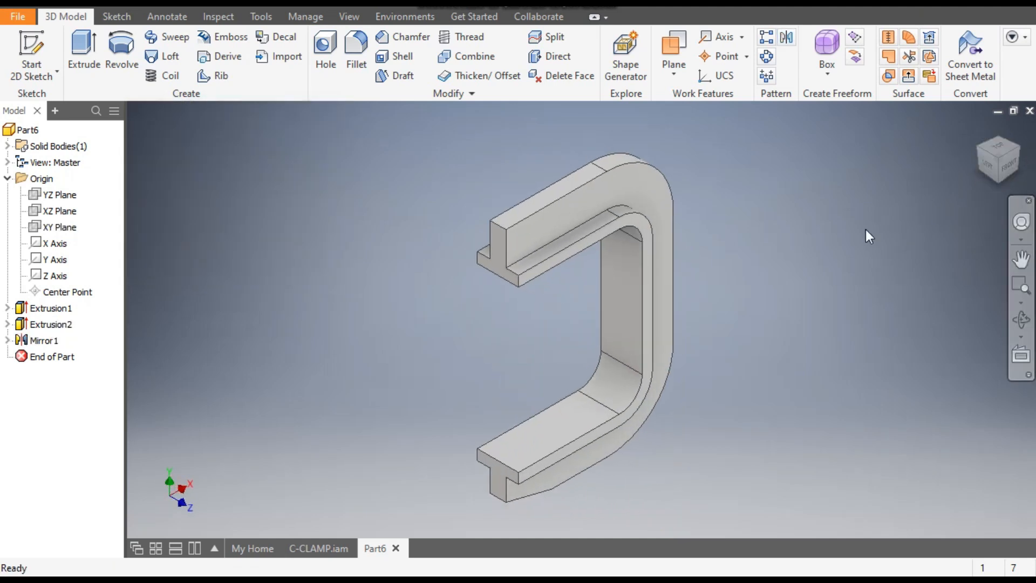
{"action": "left_click", "coordinate": [525, 212]}
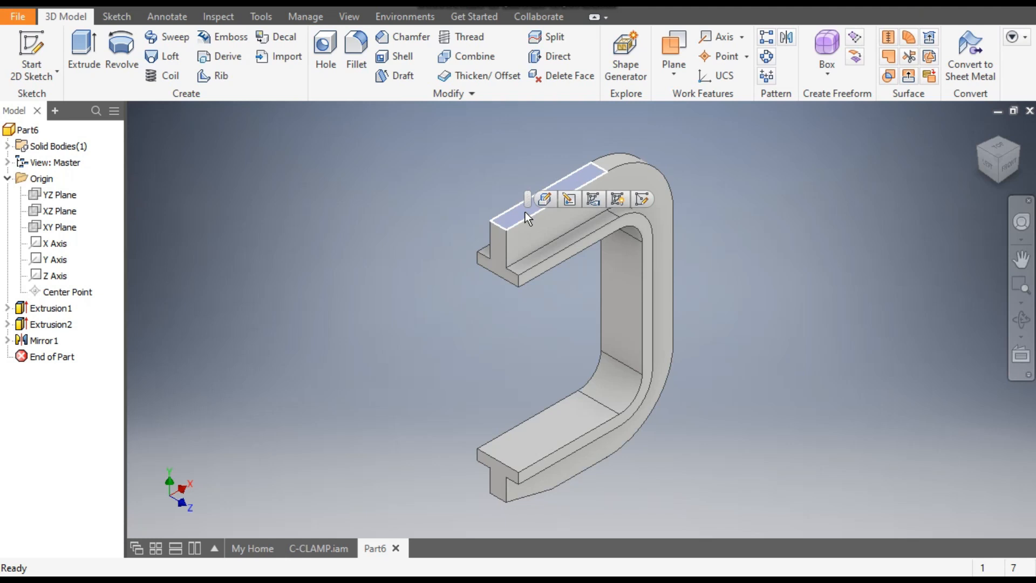
{"action": "left_click", "coordinate": [643, 200]}
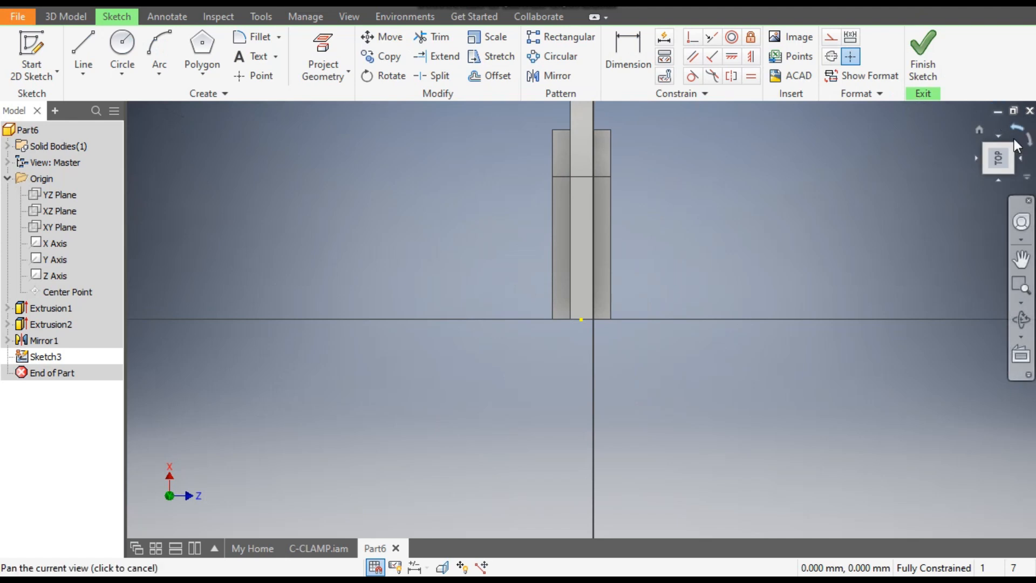
{"action": "left_click", "coordinate": [1029, 140]}
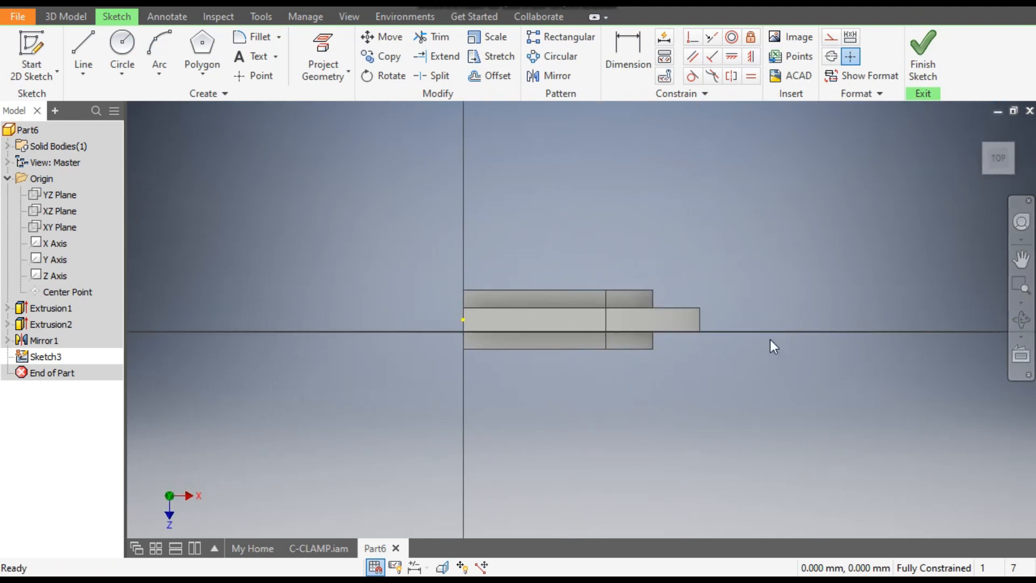
{"action": "left_click", "coordinate": [121, 44]}
{"action": "scroll", "coordinate": [493, 324], "scroll_direction": "up", "scroll_amount": 3}
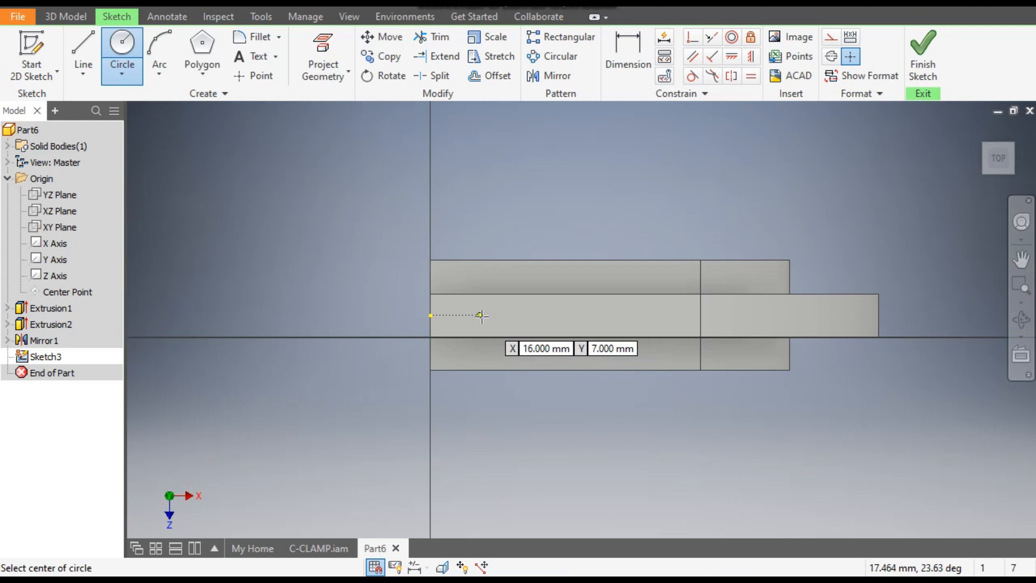
{"action": "left_click", "coordinate": [488, 315]}
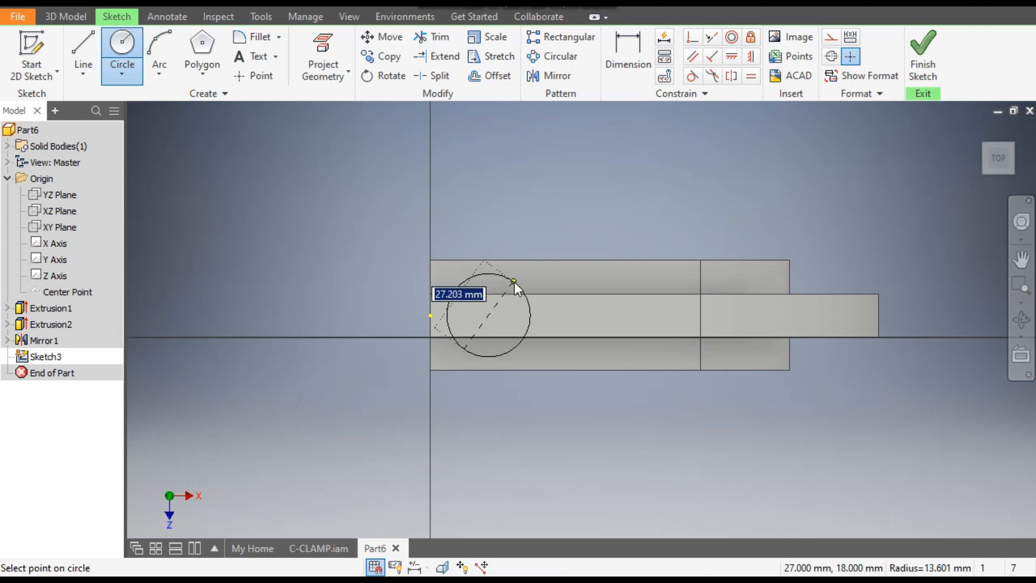
{"action": "type", "text": "40"}
{"action": "key", "text": "Return"}
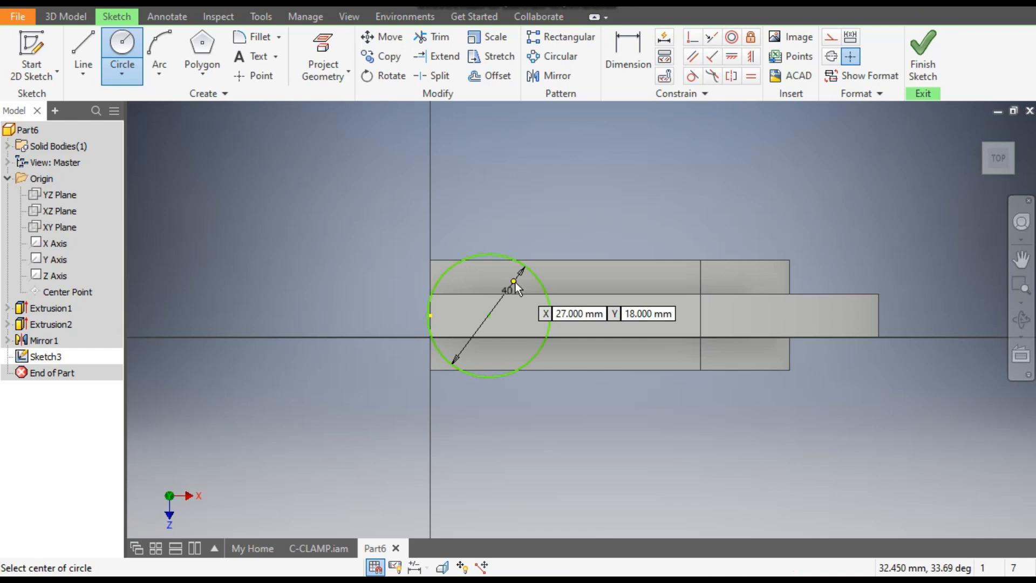
{"action": "key", "text": "Escape"}
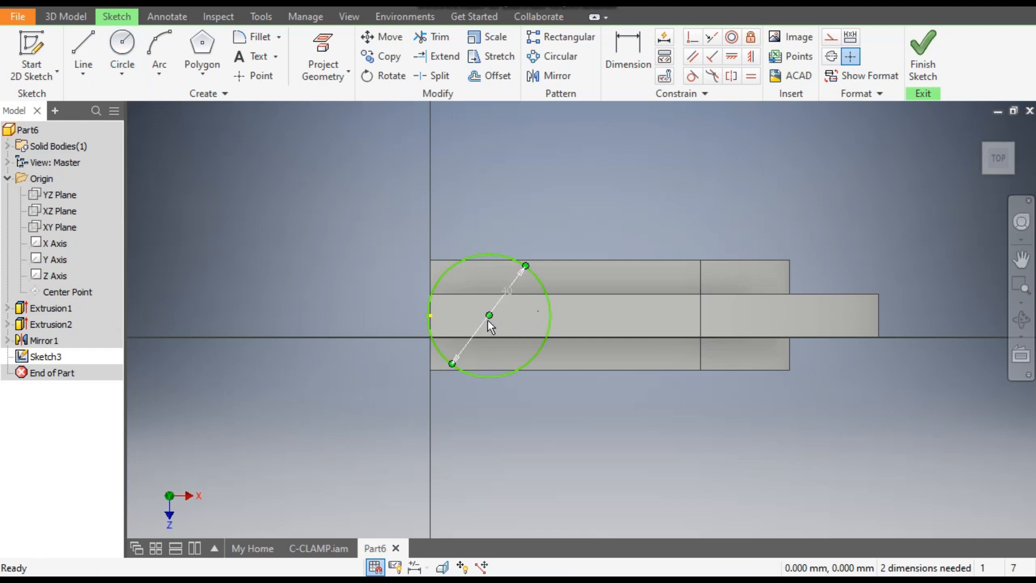
Apply a coincident constraint between the 40 mm circle and the midpoint of the upper arm's end edge
{"action": "left_click_drag", "start_coordinate": [494, 316], "coordinate": [558, 316]}
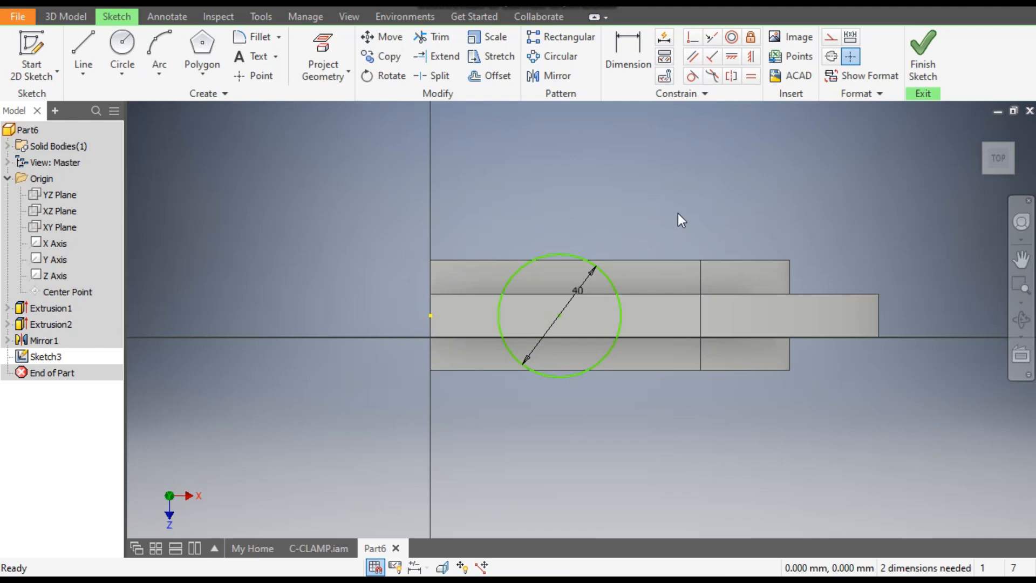
{"action": "left_click", "coordinate": [690, 38]}
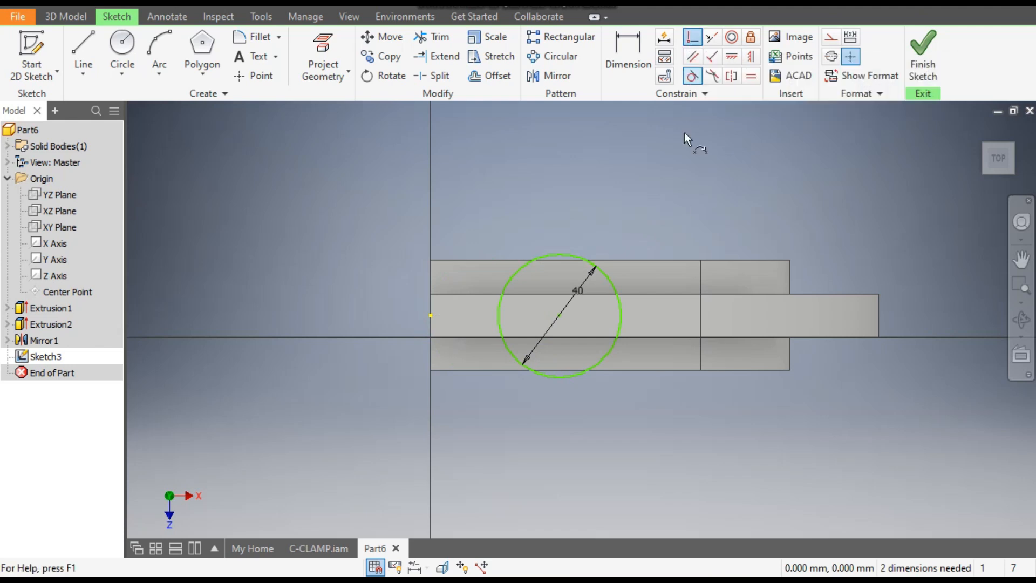
{"action": "left_click", "coordinate": [500, 323]}
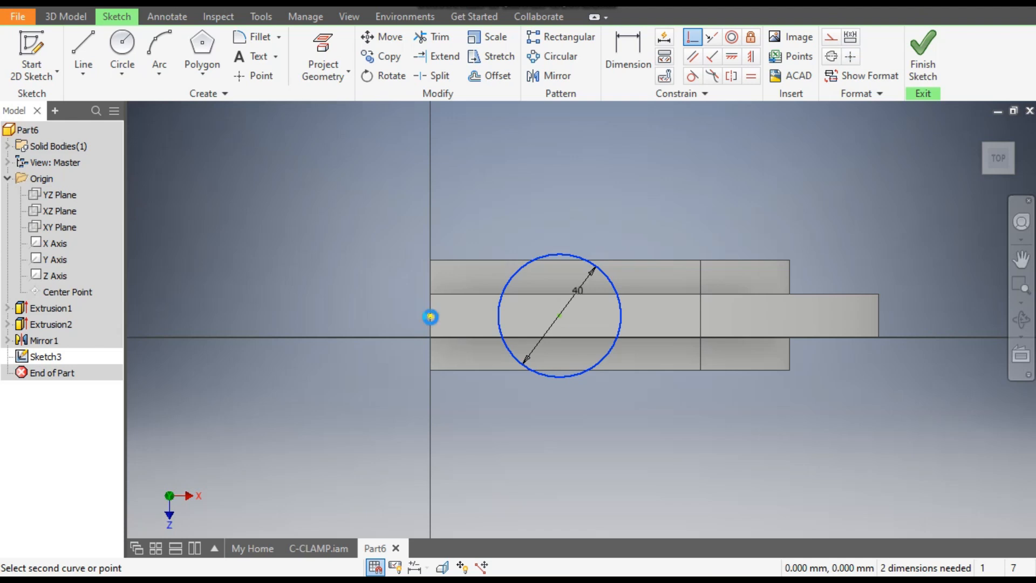
{"action": "left_click", "coordinate": [430, 315]}
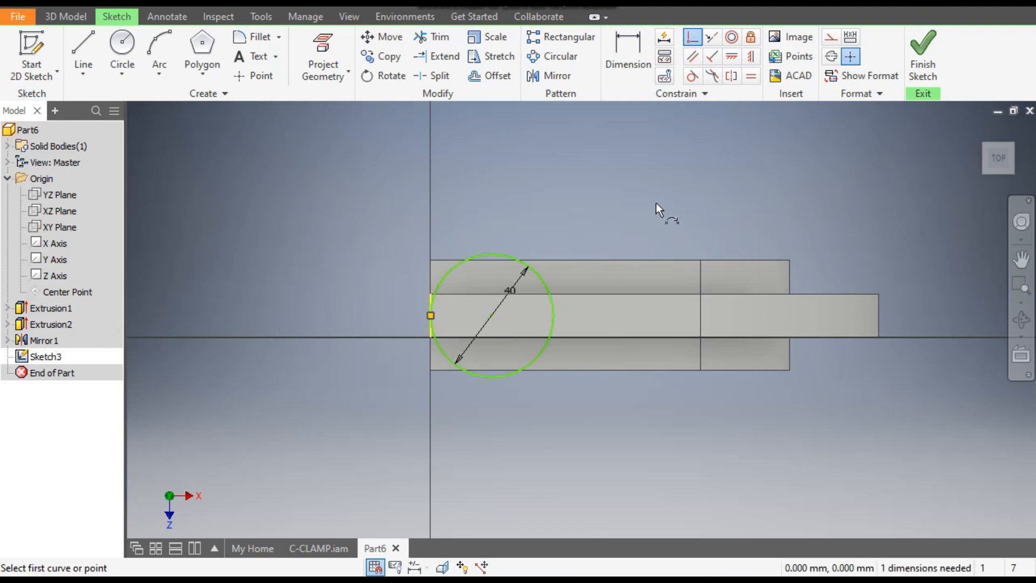
Align the circle's centre horizontally with the midpoint of the arm's end edge and finish the sketch
{"action": "left_click", "coordinate": [748, 57]}
{"action": "left_click", "coordinate": [732, 58]}
{"action": "left_click", "coordinate": [431, 316]}
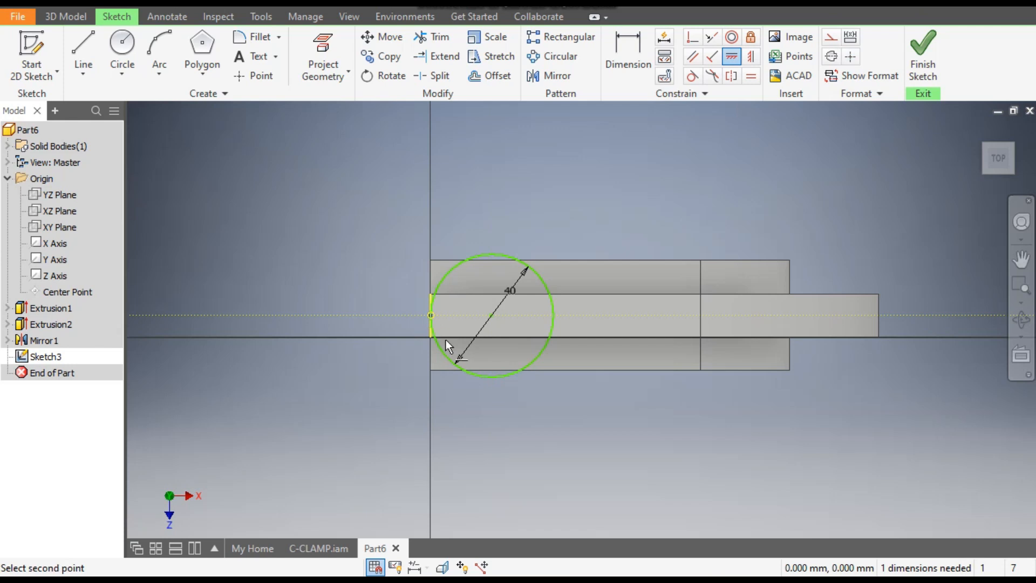
{"action": "left_click", "coordinate": [490, 316]}
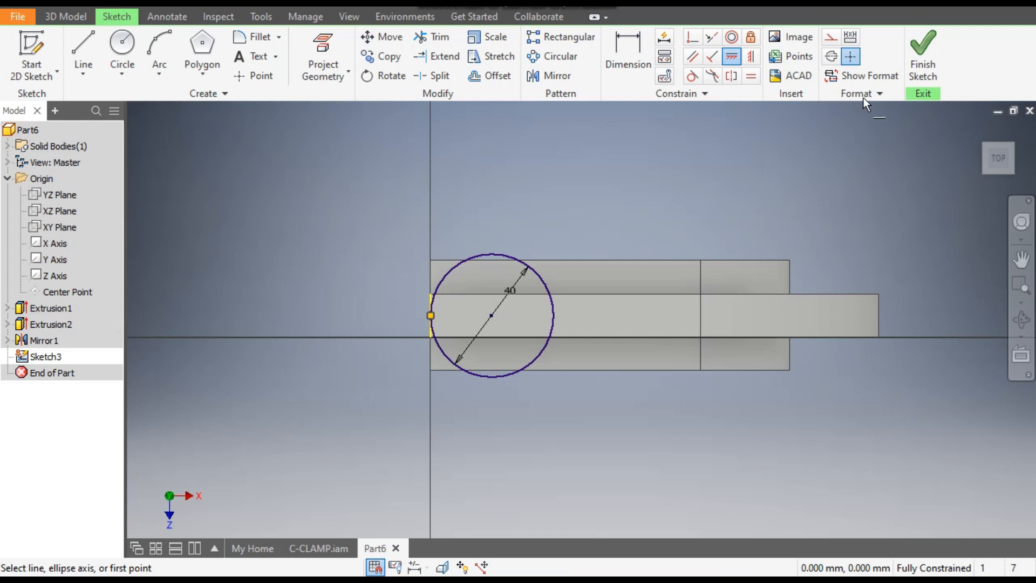
{"action": "left_click", "coordinate": [921, 50]}
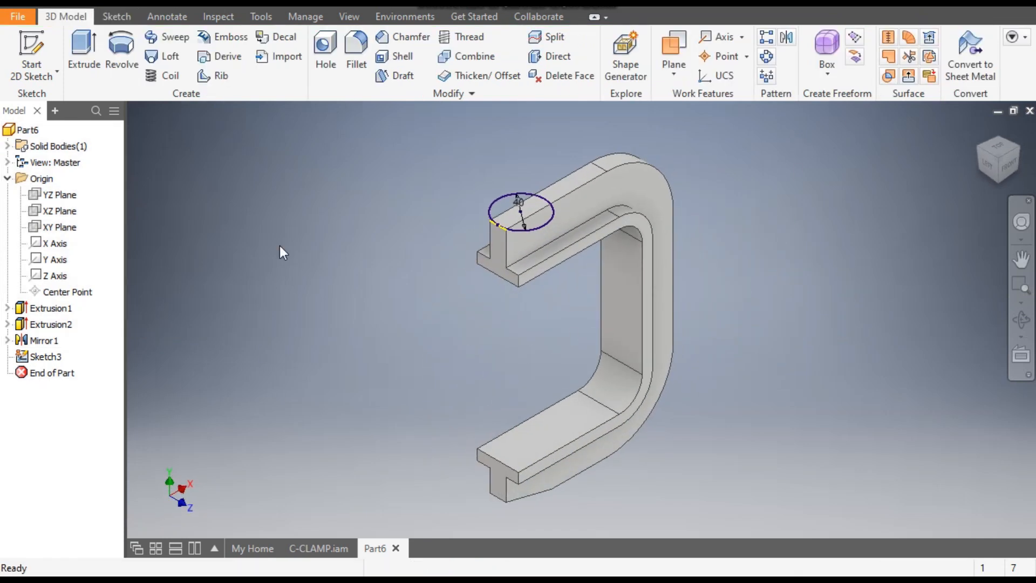
Extrude the 40 mm circle on the upper arm asymmetrically, 3.5 mm upward and 41.5 mm downward, joined to the body
{"action": "left_click", "coordinate": [76, 52]}
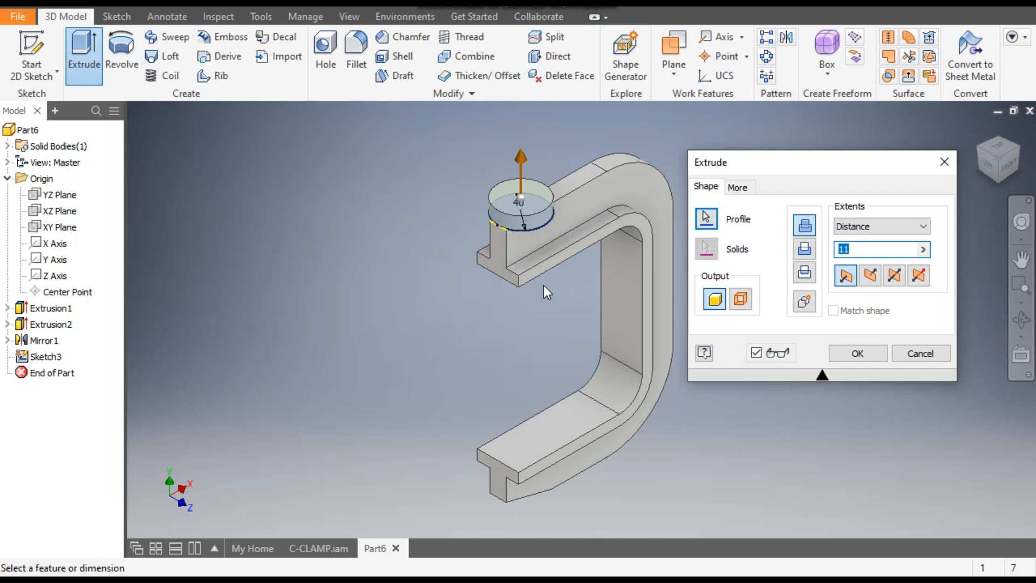
{"action": "left_click", "coordinate": [916, 279]}
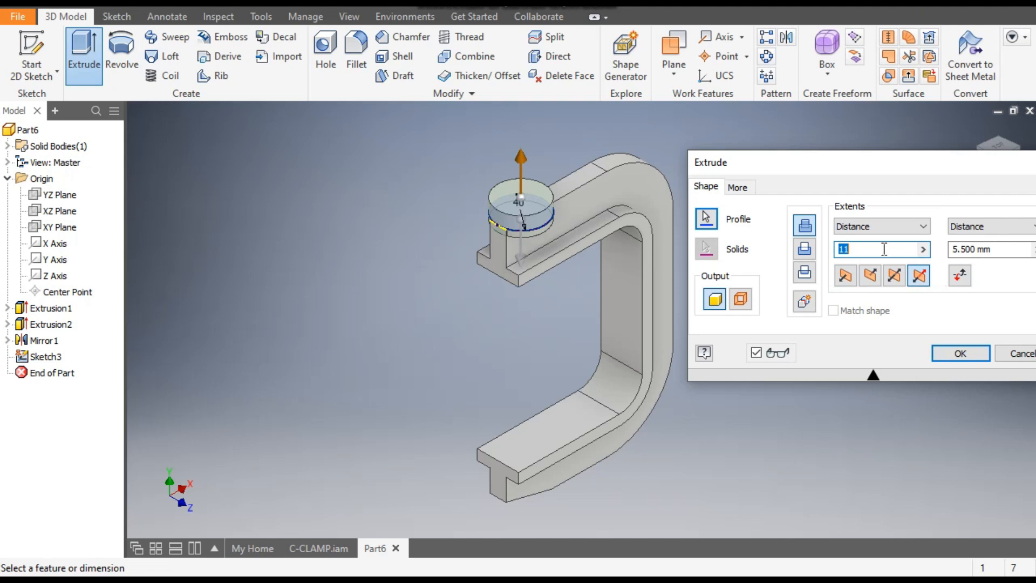
{"action": "type", "text": "3.5"}
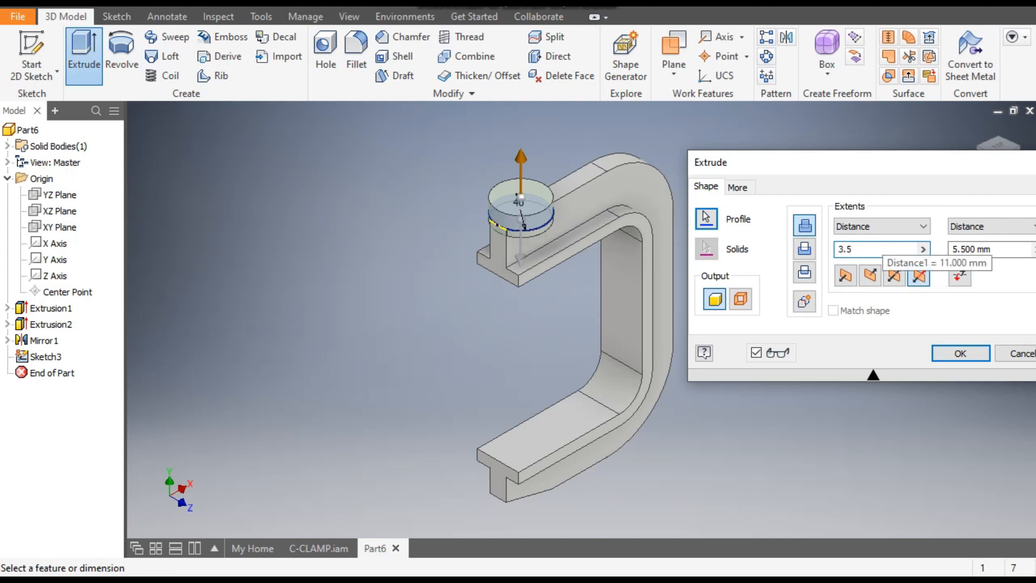
{"action": "left_click_drag", "start_coordinate": [927, 162], "coordinate": [833, 160]}
{"action": "left_click", "coordinate": [904, 246]}
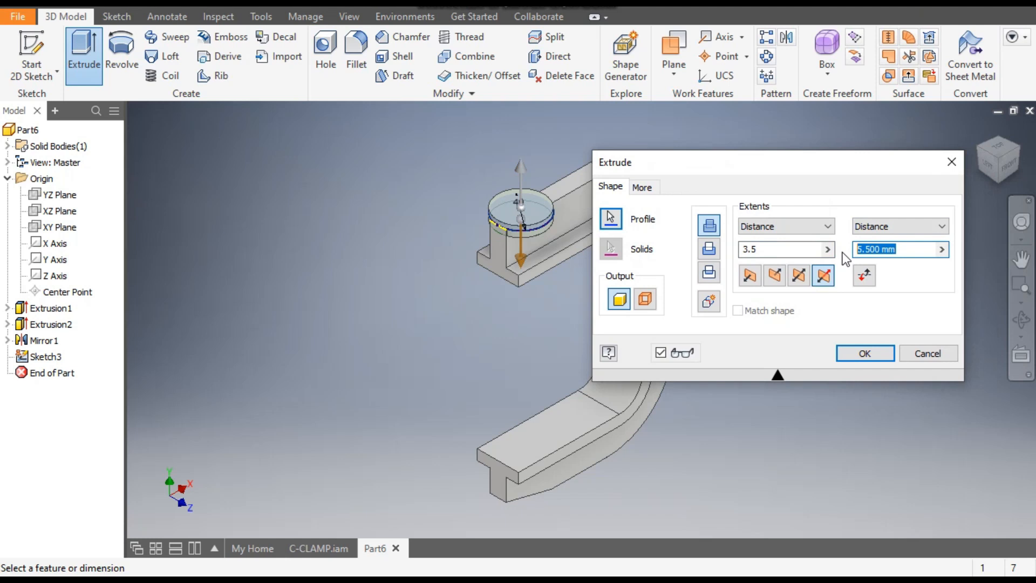
{"action": "type", "text": "41.5"}
{"action": "scroll", "coordinate": [504, 284], "scroll_direction": "up", "scroll_amount": 5}
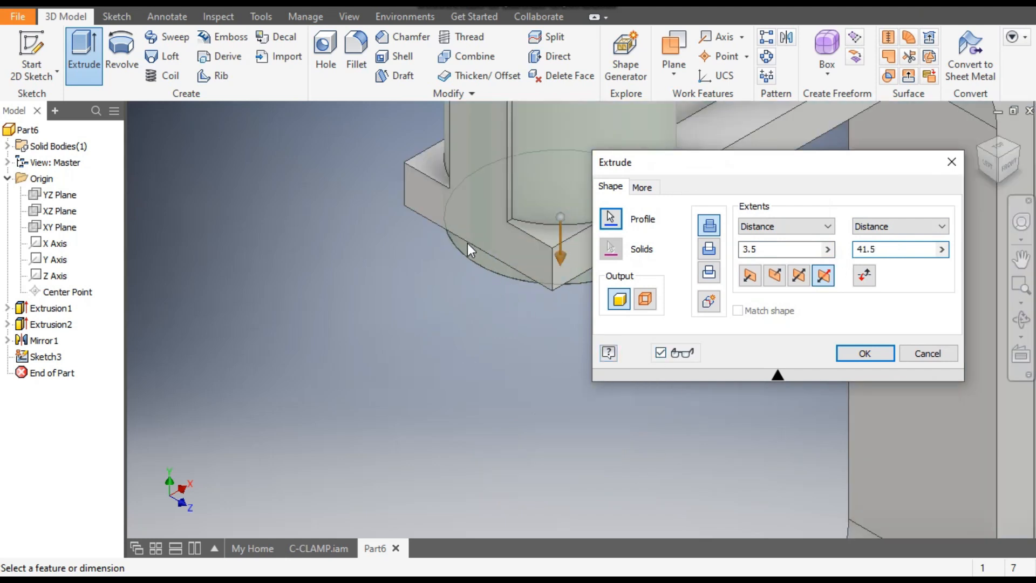
{"action": "scroll", "coordinate": [438, 293], "scroll_direction": "down", "scroll_amount": 5}
{"action": "left_click", "coordinate": [985, 168]}
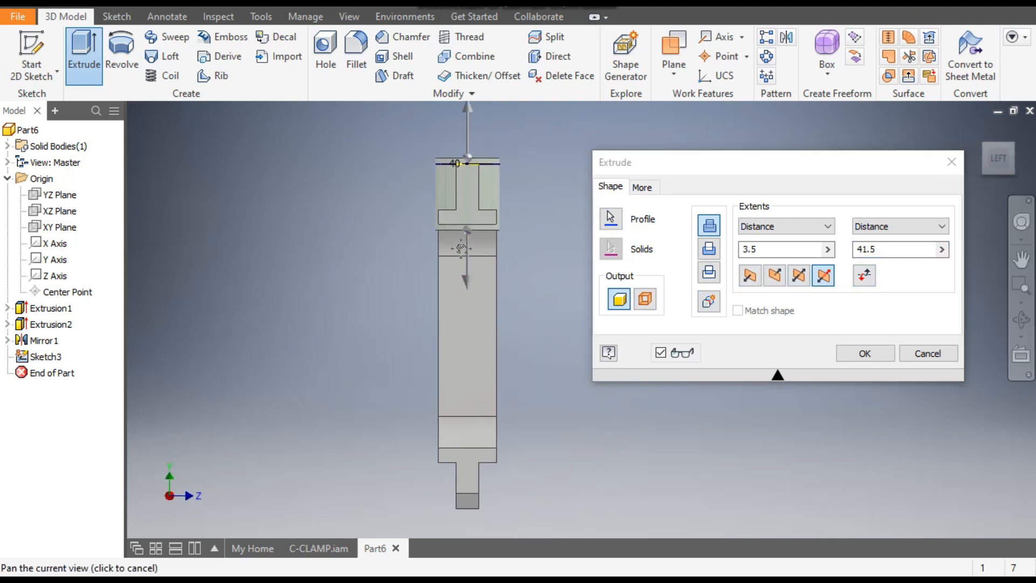
{"action": "left_click", "coordinate": [879, 356]}
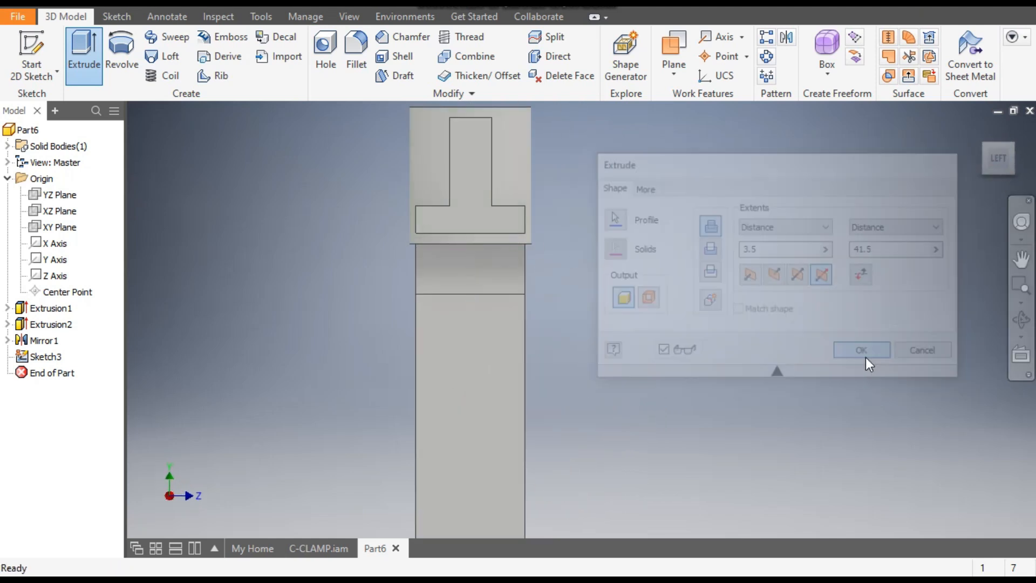
Start a sketch on the inner face of the lower arm and project the upper boss's circular outline into it
{"action": "left_click", "coordinate": [979, 129]}
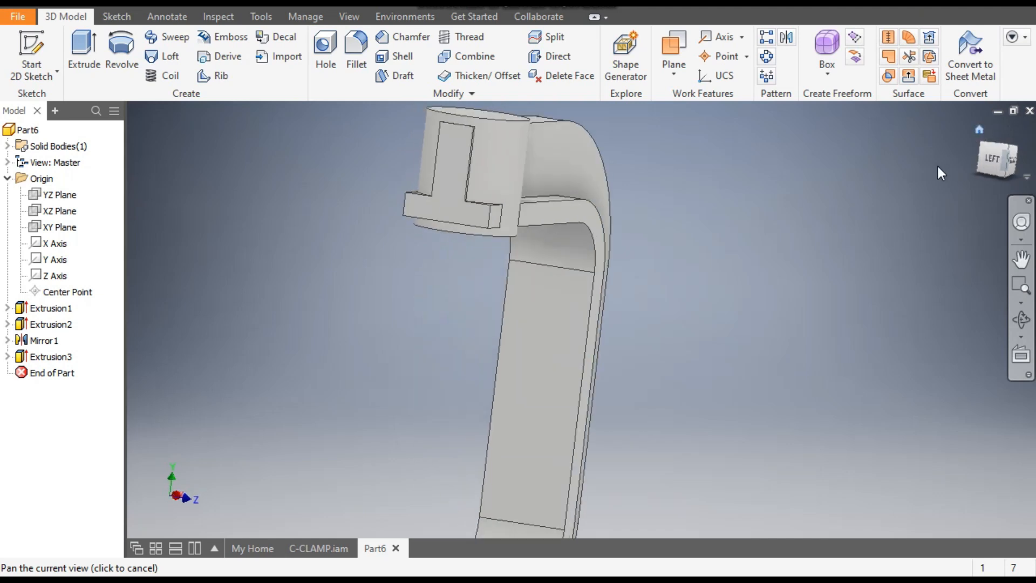
{"action": "left_click", "coordinate": [978, 149]}
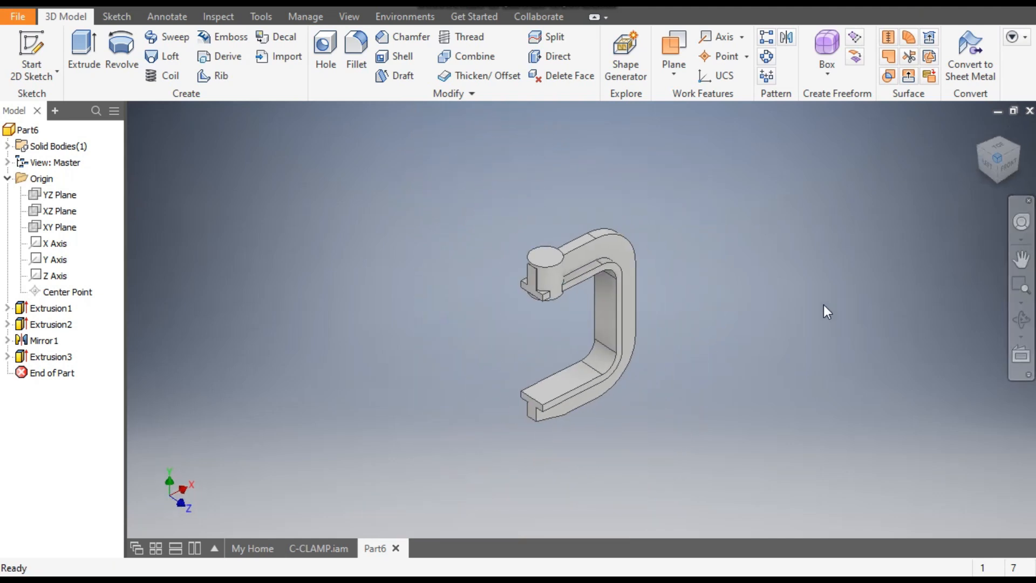
{"action": "scroll", "coordinate": [515, 203], "scroll_direction": "down", "scroll_amount": 4}
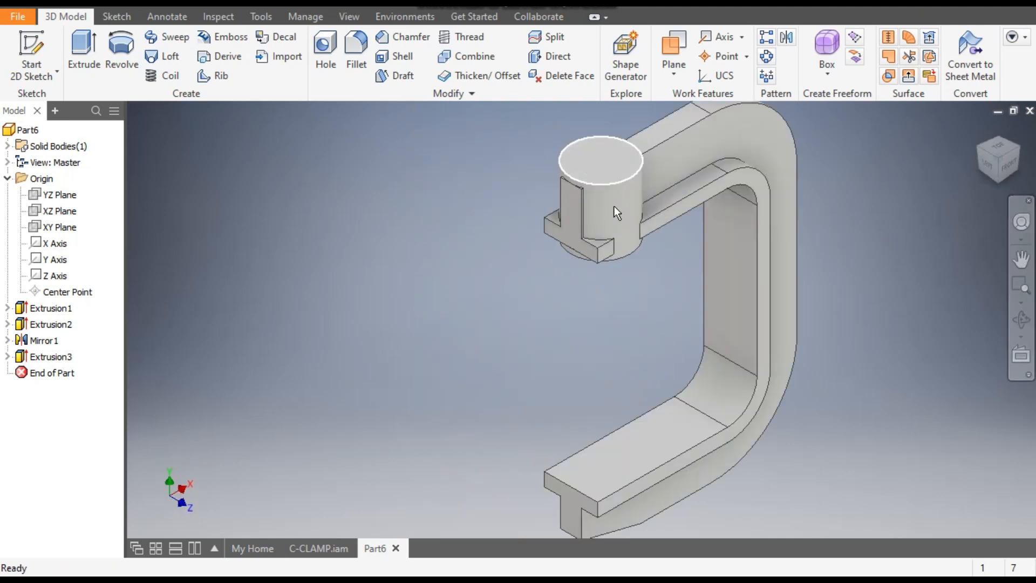
{"action": "left_click", "coordinate": [600, 465]}
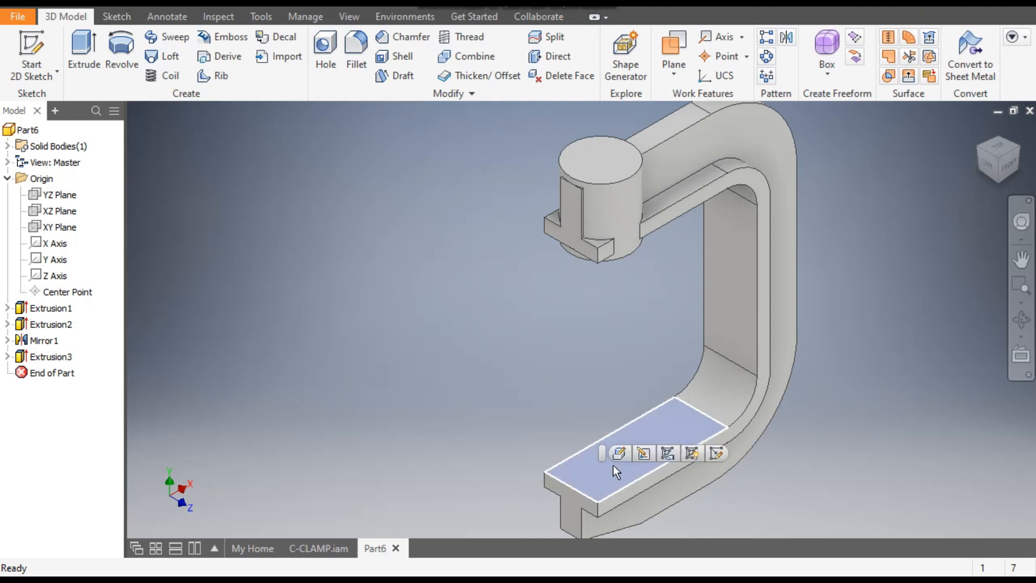
{"action": "left_click", "coordinate": [719, 454]}
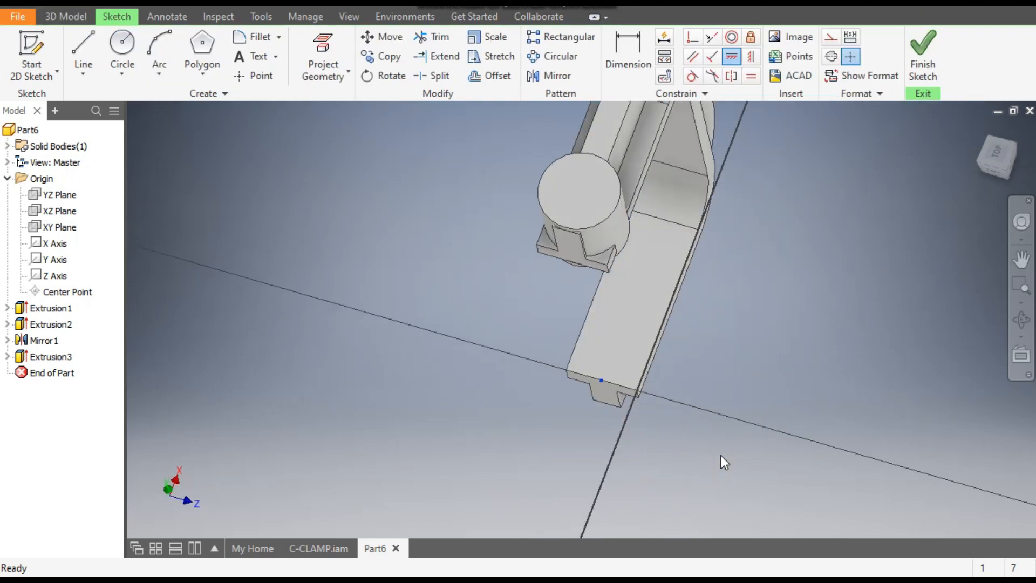
{"action": "left_click", "coordinate": [323, 78]}
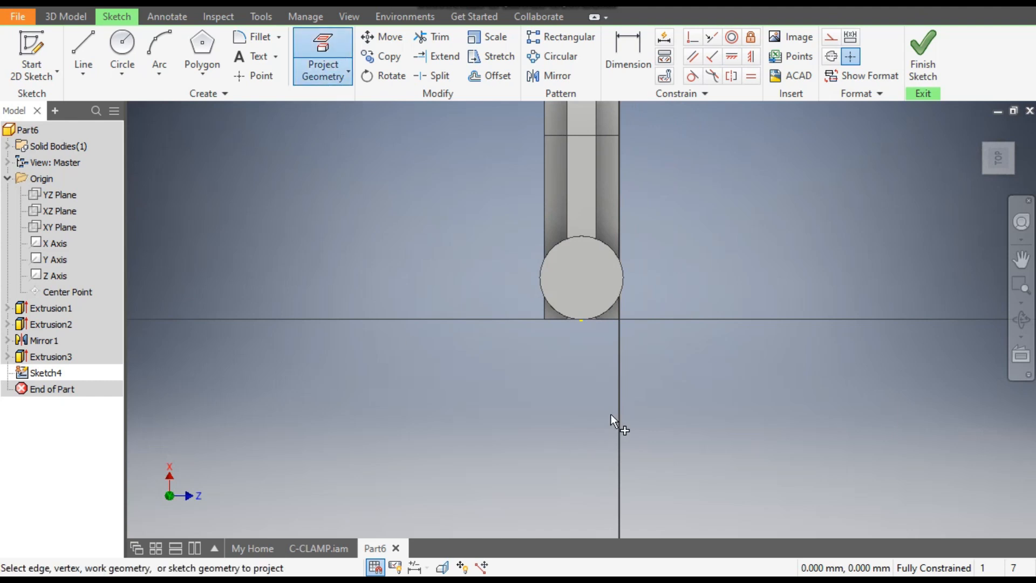
{"action": "left_click", "coordinate": [607, 313]}
Extrude the projected circle on the lower arm asymmetrically, 5 mm upward and 9 mm downward, joined to the body
{"action": "left_click", "coordinate": [979, 130]}
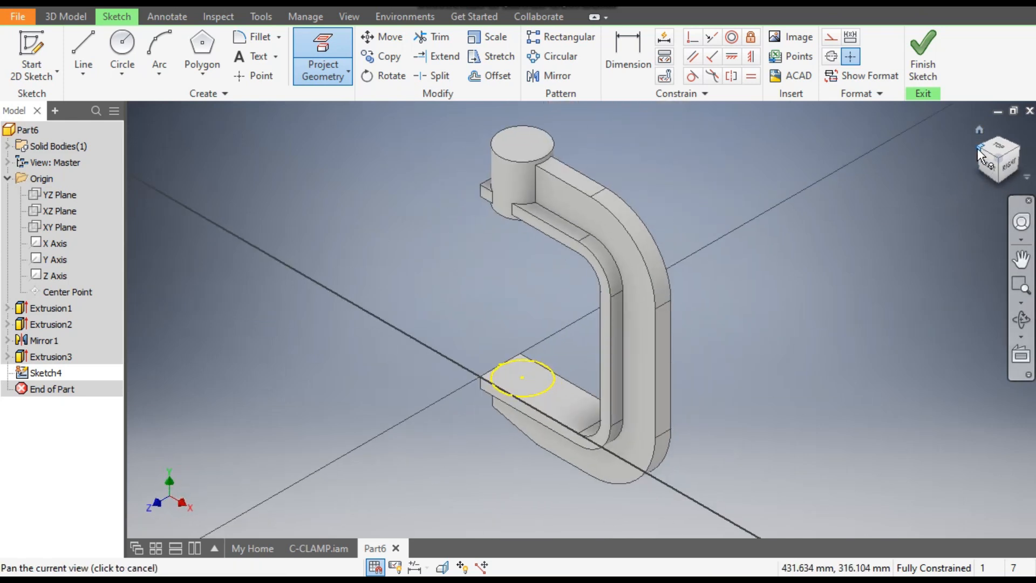
{"action": "left_click", "coordinate": [980, 155]}
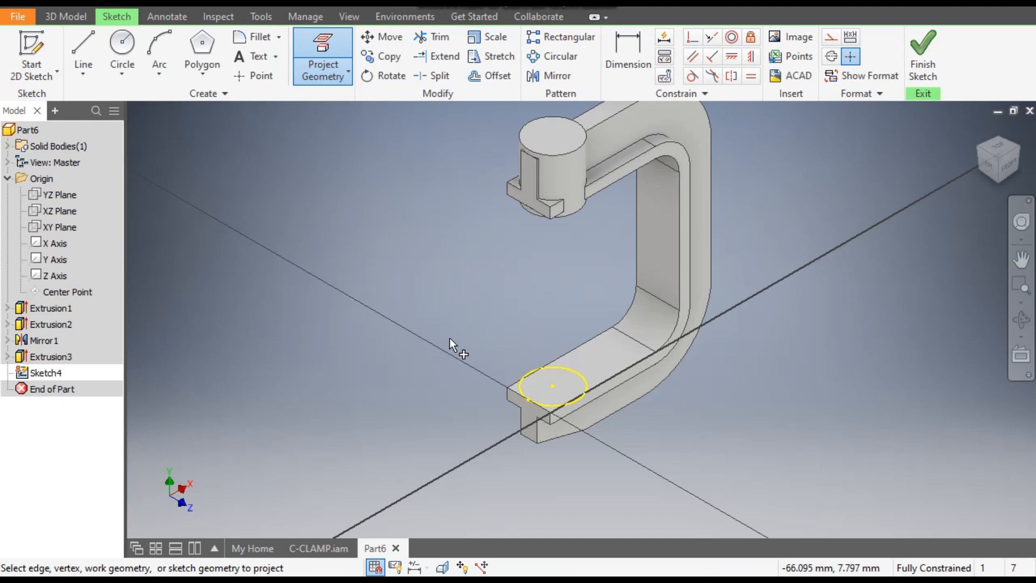
{"action": "left_click", "coordinate": [75, 21]}
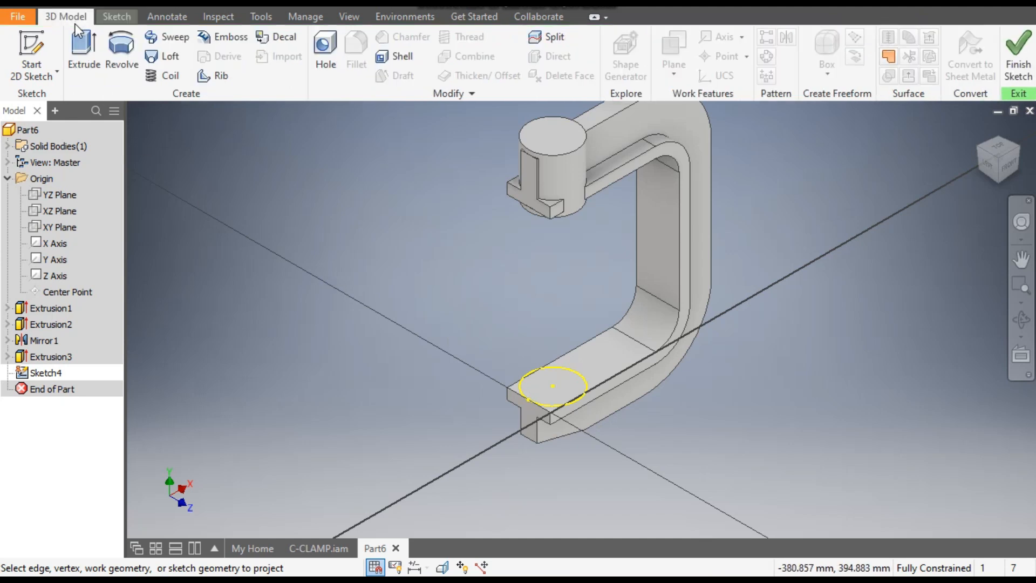
{"action": "left_click", "coordinate": [80, 44]}
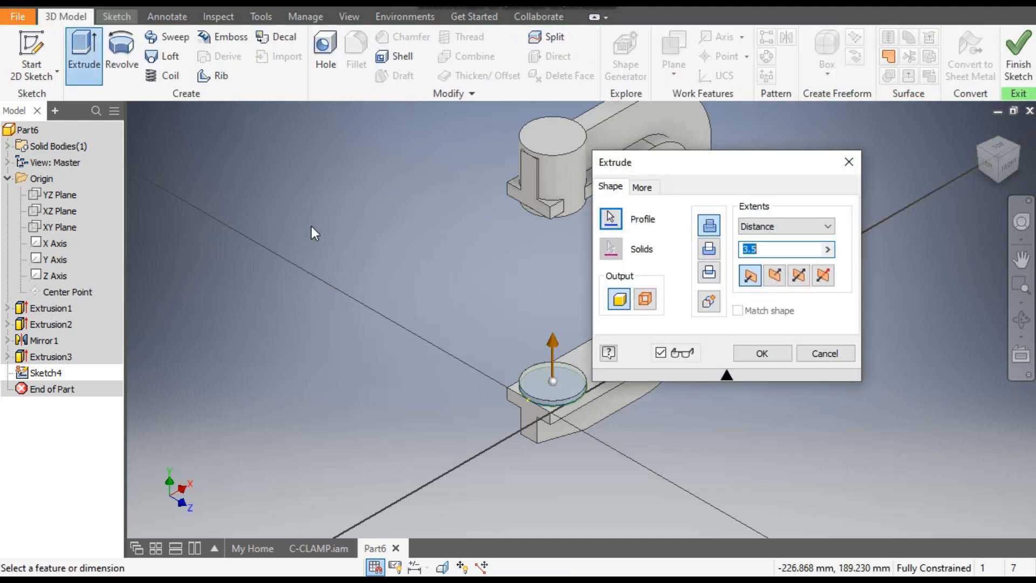
{"action": "left_click", "coordinate": [819, 279]}
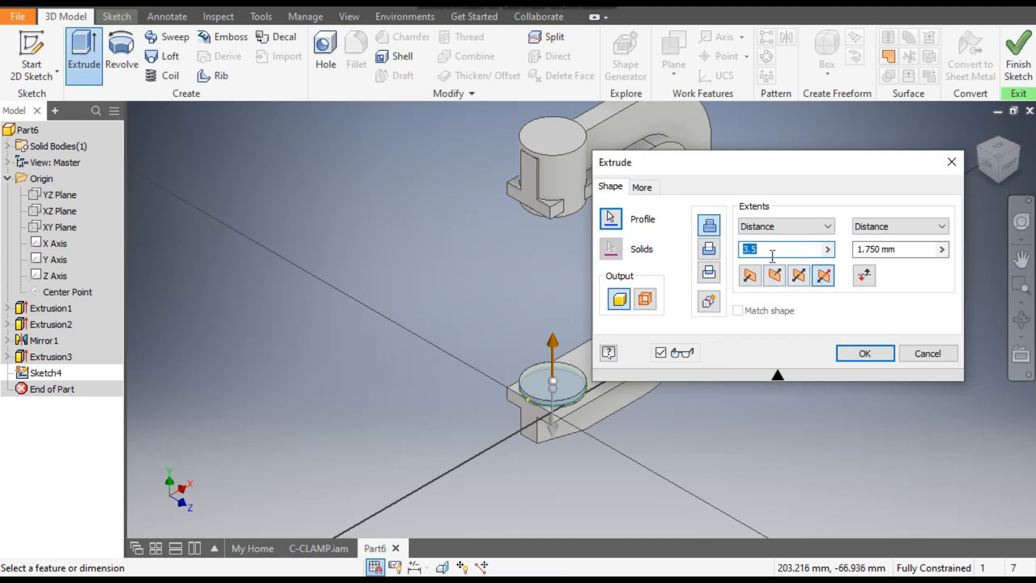
{"action": "type", "text": "5"}
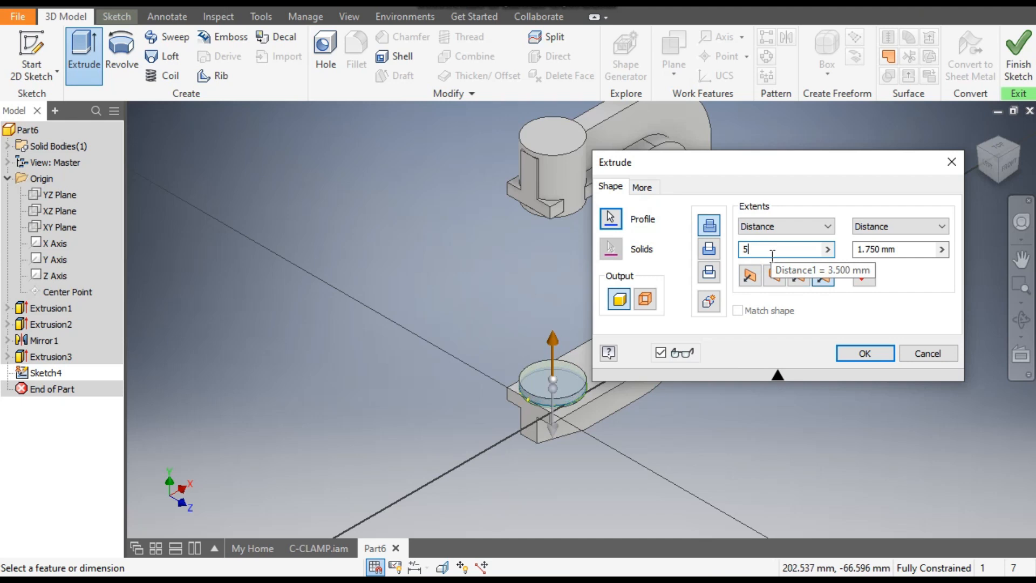
{"action": "left_click", "coordinate": [855, 252]}
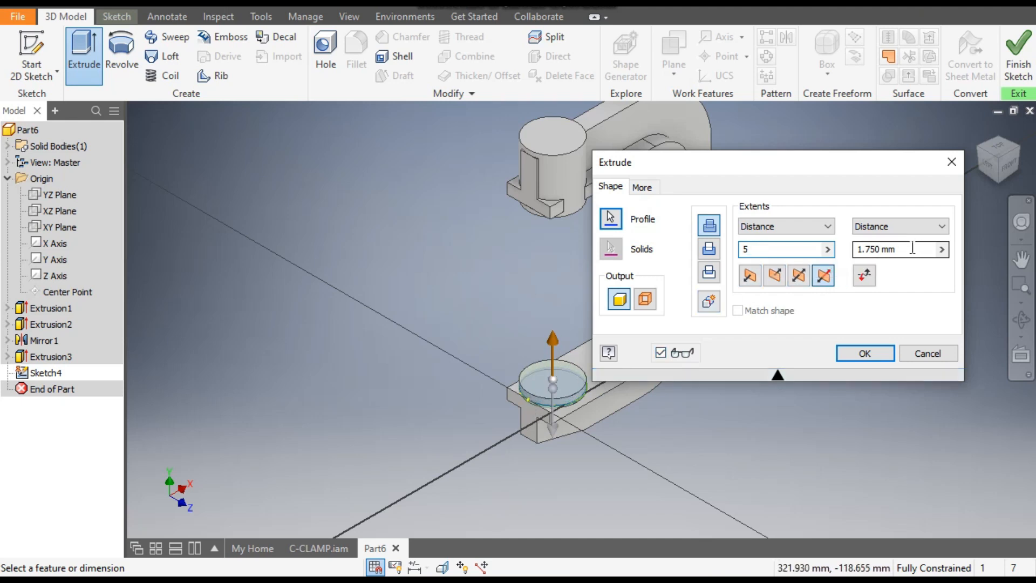
{"action": "type", "text": "9"}
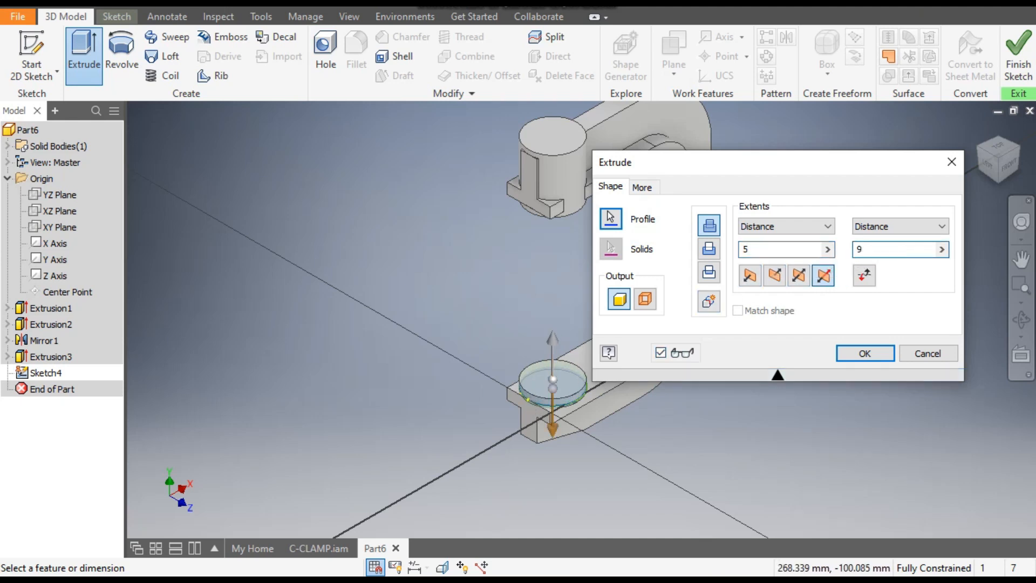
{"action": "scroll", "coordinate": [523, 418], "scroll_direction": "up", "scroll_amount": 5}
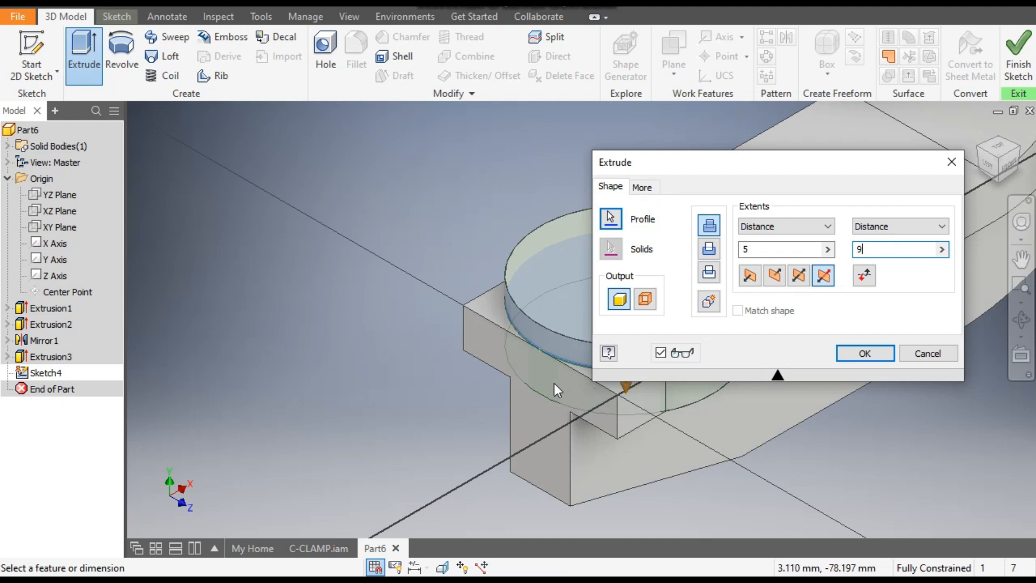
{"action": "middle_click_drag", "start_coordinate": [554, 383], "coordinate": [354, 415]}
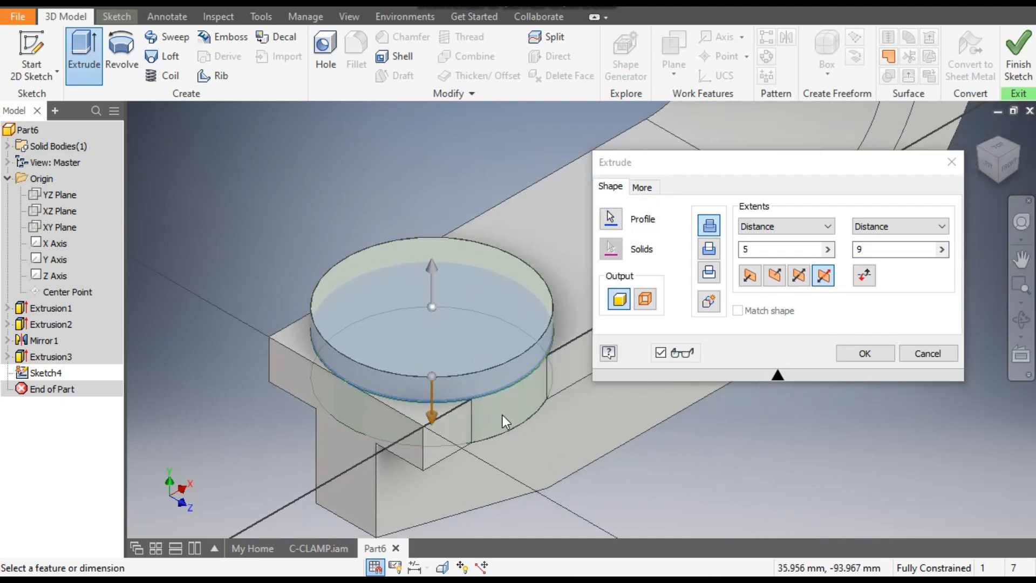
{"action": "scroll", "coordinate": [502, 415], "scroll_direction": "down", "scroll_amount": 5}
{"action": "left_click", "coordinate": [863, 353]}
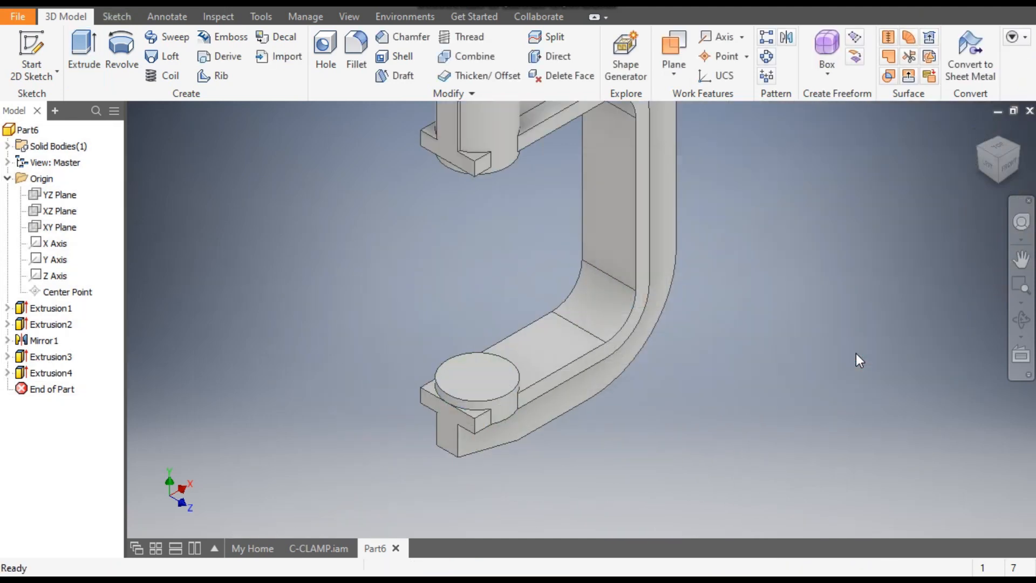
Start a sketch on the upper boss's top face and project the arm-end faces and edges that protrude beyond the cylinder
{"action": "scroll", "coordinate": [795, 455], "scroll_direction": "down", "scroll_amount": 3}
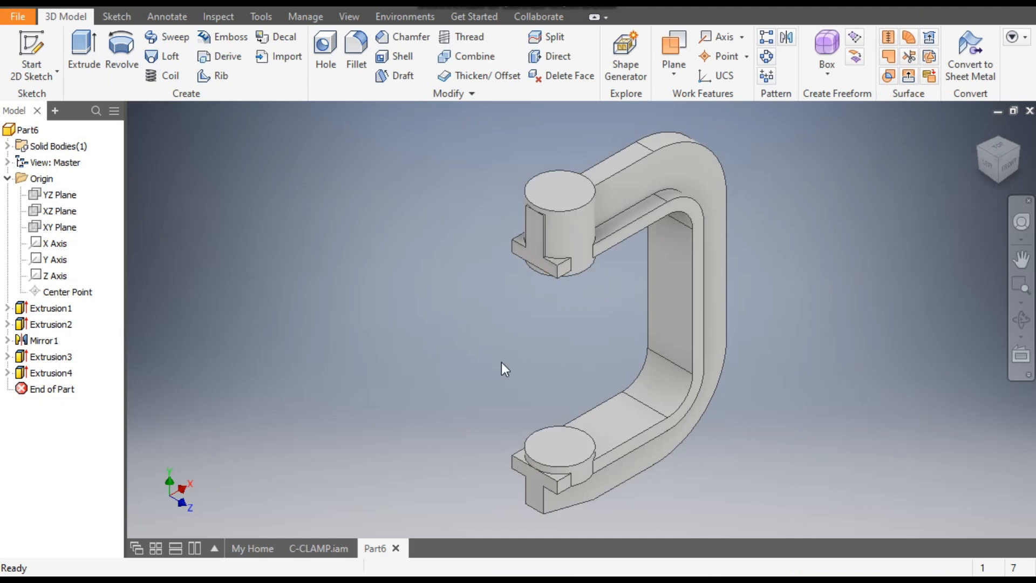
{"action": "left_click", "coordinate": [549, 195]}
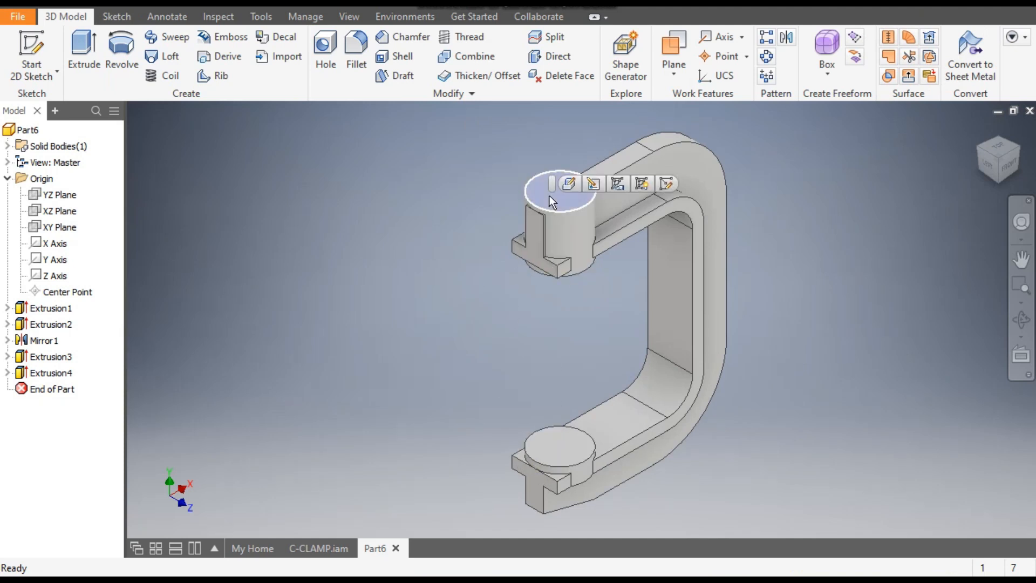
{"action": "left_click", "coordinate": [664, 185]}
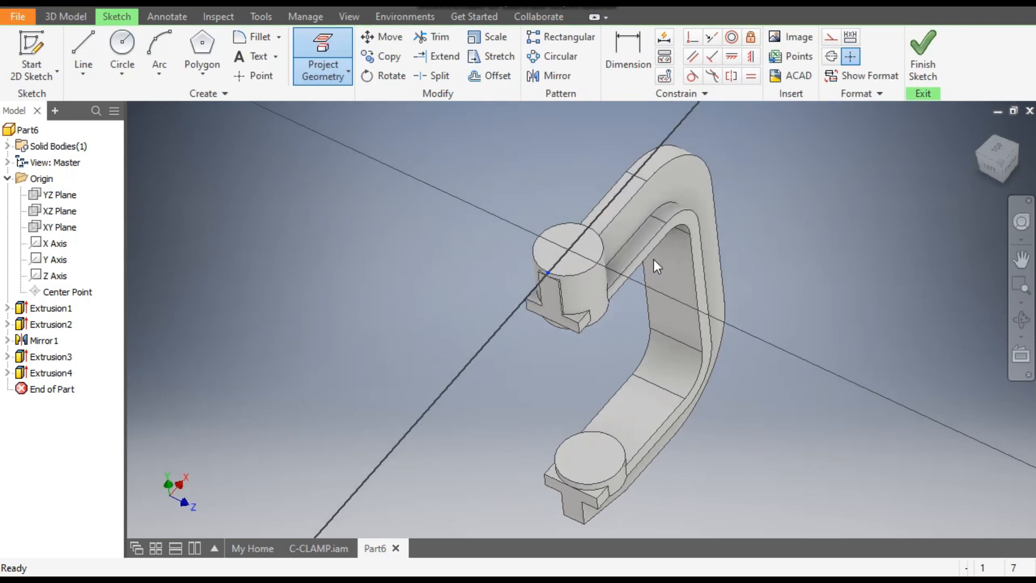
{"action": "scroll", "coordinate": [562, 316], "scroll_direction": "up", "scroll_amount": 3}
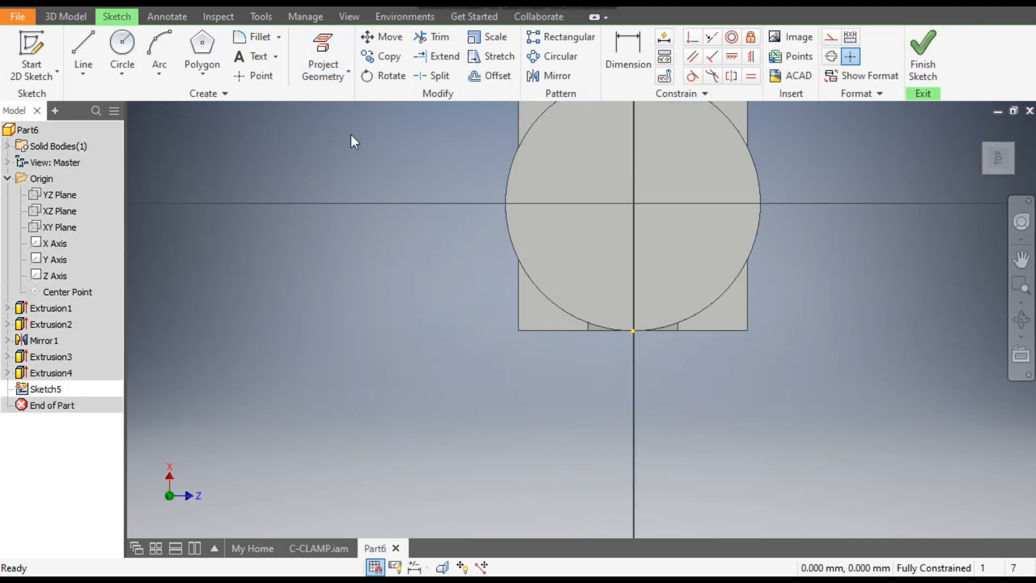
{"action": "left_click", "coordinate": [326, 81]}
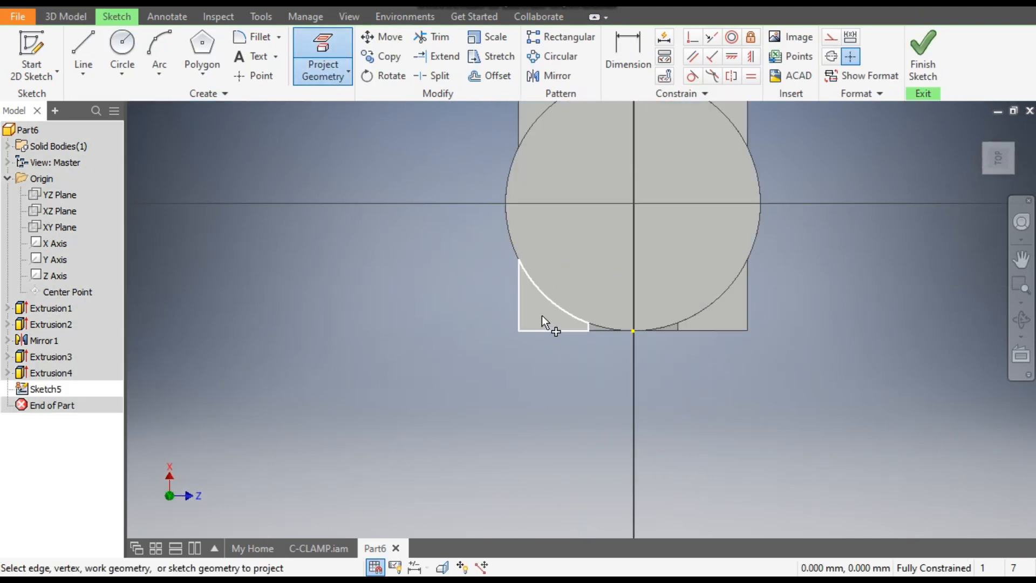
{"action": "left_click", "coordinate": [542, 315]}
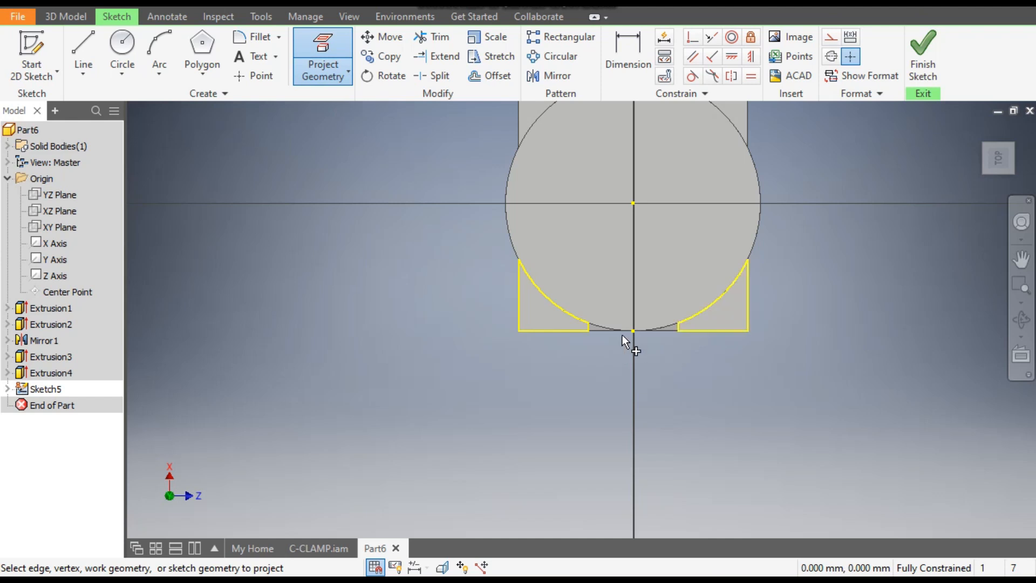
{"action": "scroll", "coordinate": [600, 331], "scroll_direction": "up", "scroll_amount": 5}
{"action": "left_click", "coordinate": [585, 319]}
{"action": "left_click", "coordinate": [809, 323]}
{"action": "scroll", "coordinate": [533, 351], "scroll_direction": "down", "scroll_amount": 5}
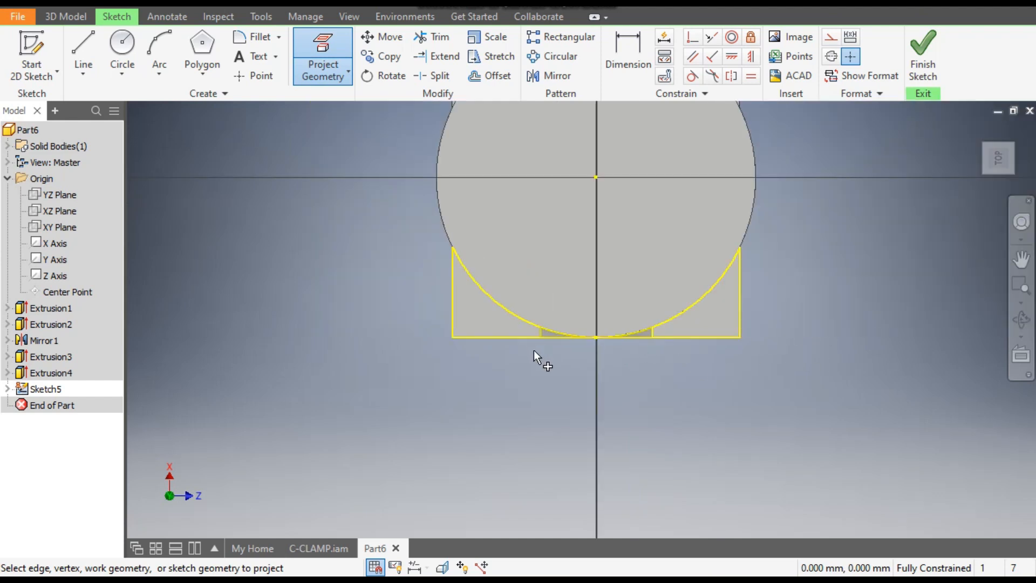
{"action": "scroll", "coordinate": [533, 351], "scroll_direction": "down", "scroll_amount": 2}
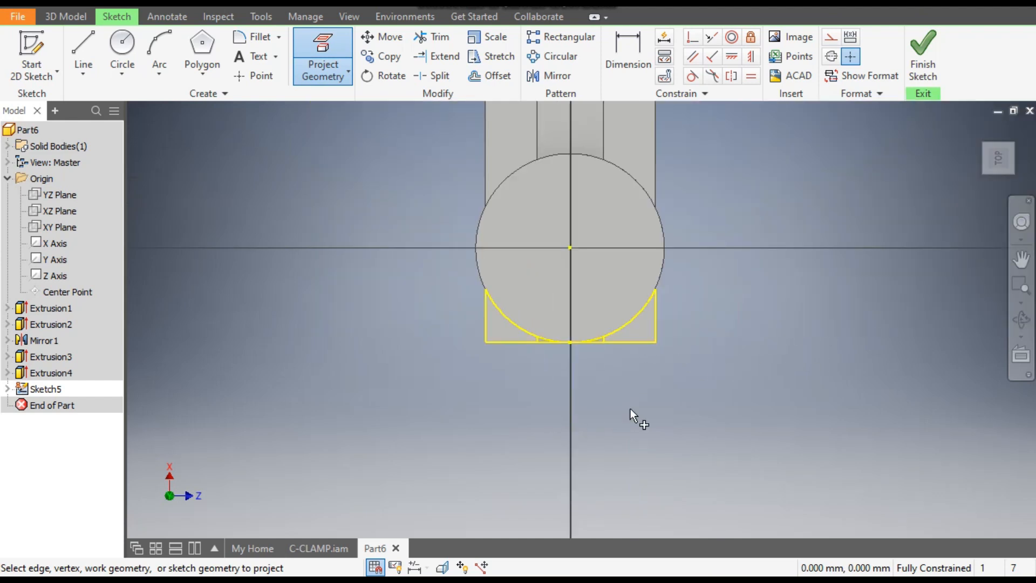
Cut the corner profiles projected around the upper boss downward with extent All to trim the protruding ends of both arms
{"action": "left_click", "coordinate": [65, 16]}
{"action": "left_click", "coordinate": [79, 45]}
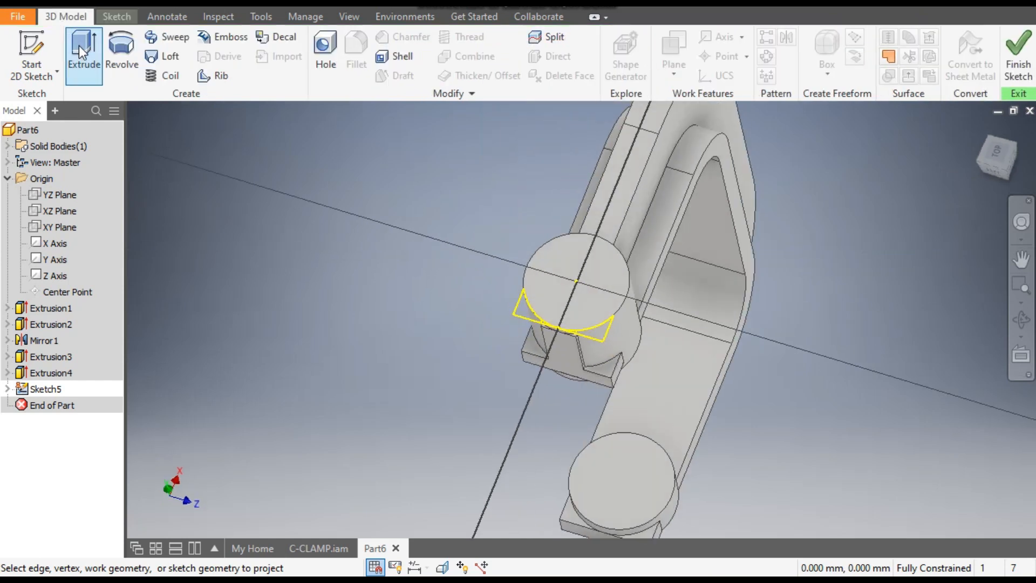
{"action": "left_click", "coordinate": [469, 197]}
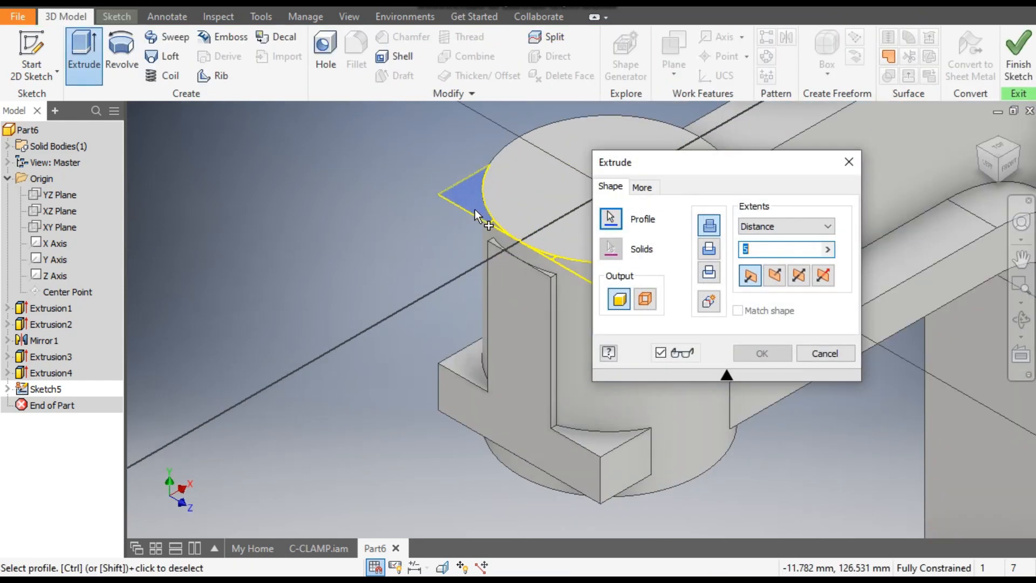
{"action": "scroll", "coordinate": [485, 215], "scroll_direction": "down", "scroll_amount": 5}
{"action": "scroll", "coordinate": [253, 313], "scroll_direction": "up", "scroll_amount": 5}
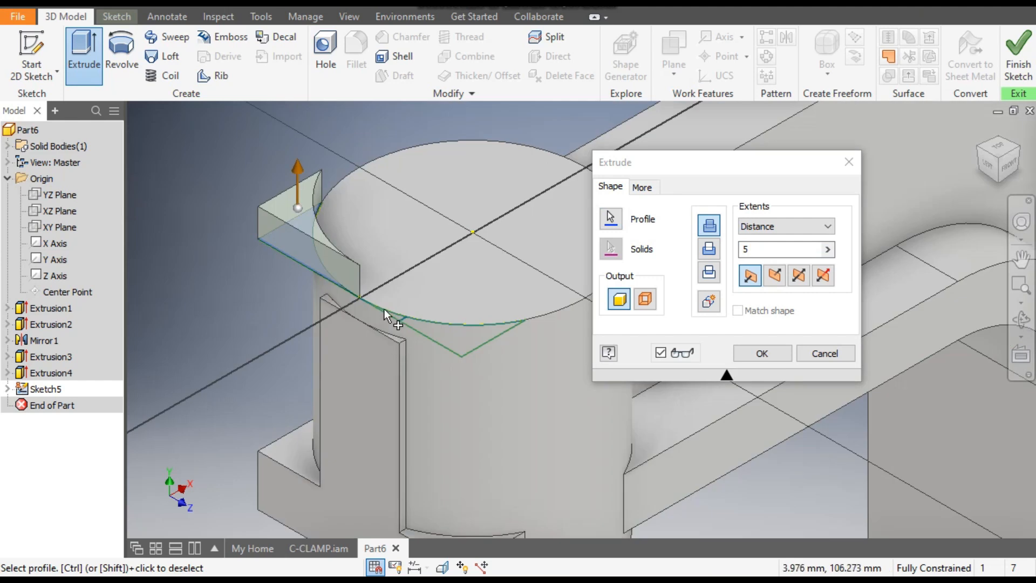
{"action": "scroll", "coordinate": [384, 309], "scroll_direction": "down", "scroll_amount": 4}
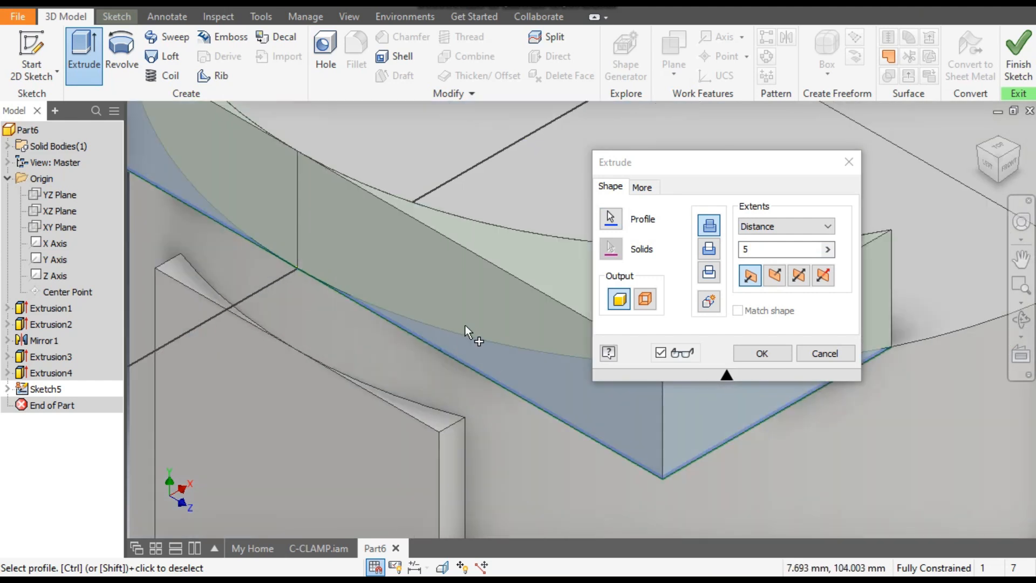
{"action": "scroll", "coordinate": [463, 325], "scroll_direction": "up", "scroll_amount": 5}
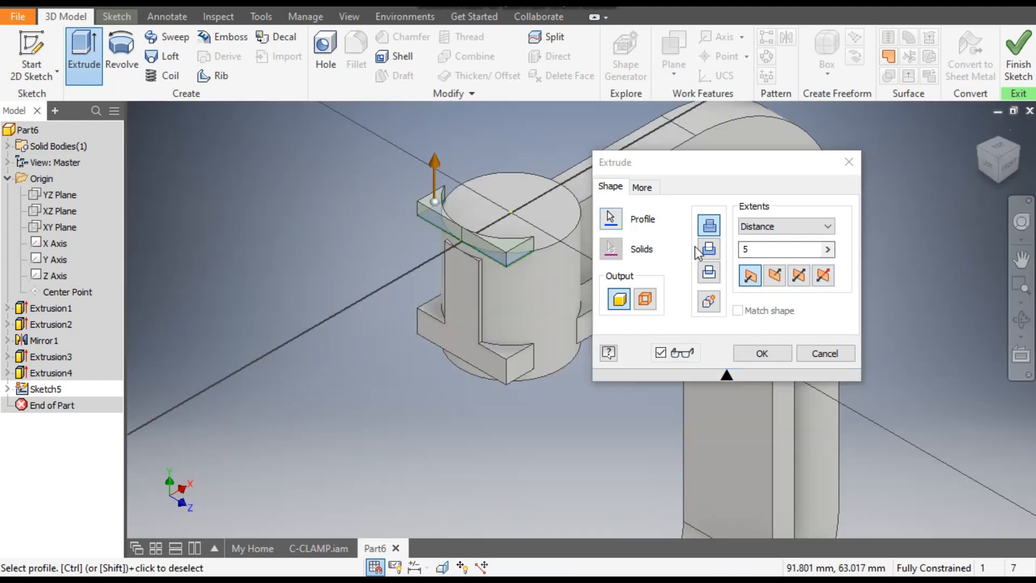
{"action": "left_click", "coordinate": [709, 249]}
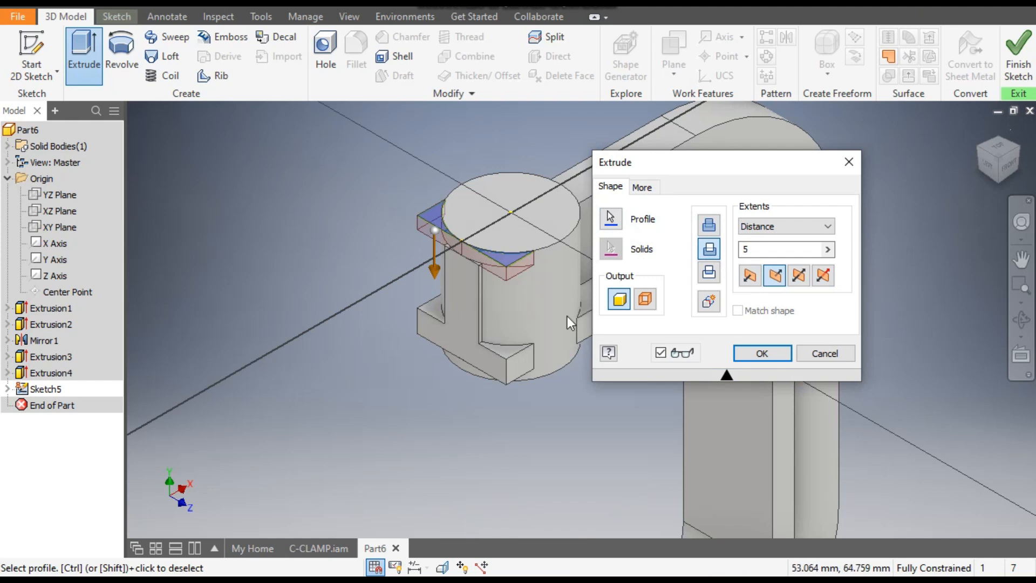
{"action": "left_click", "coordinate": [760, 227]}
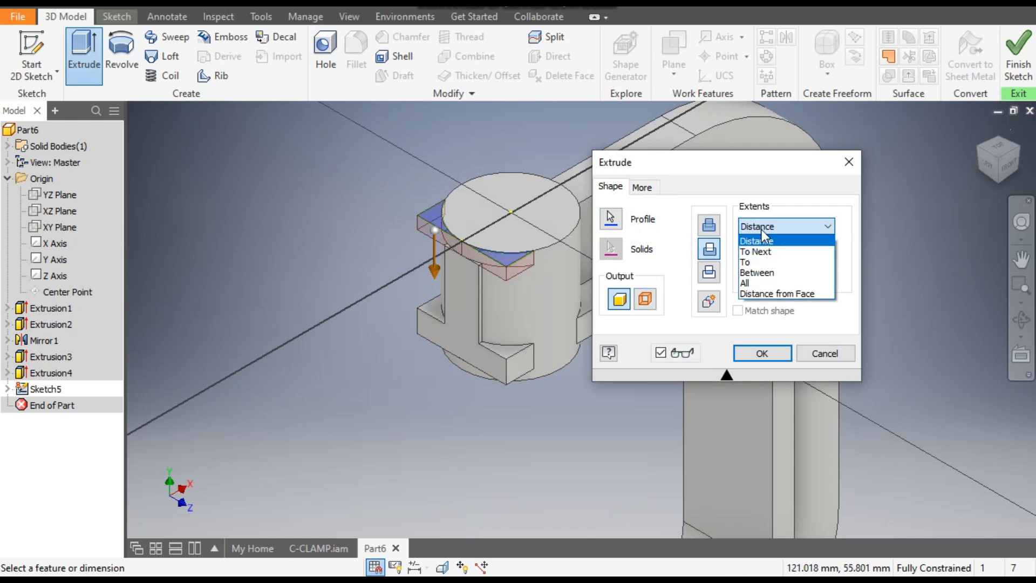
{"action": "left_click", "coordinate": [766, 282]}
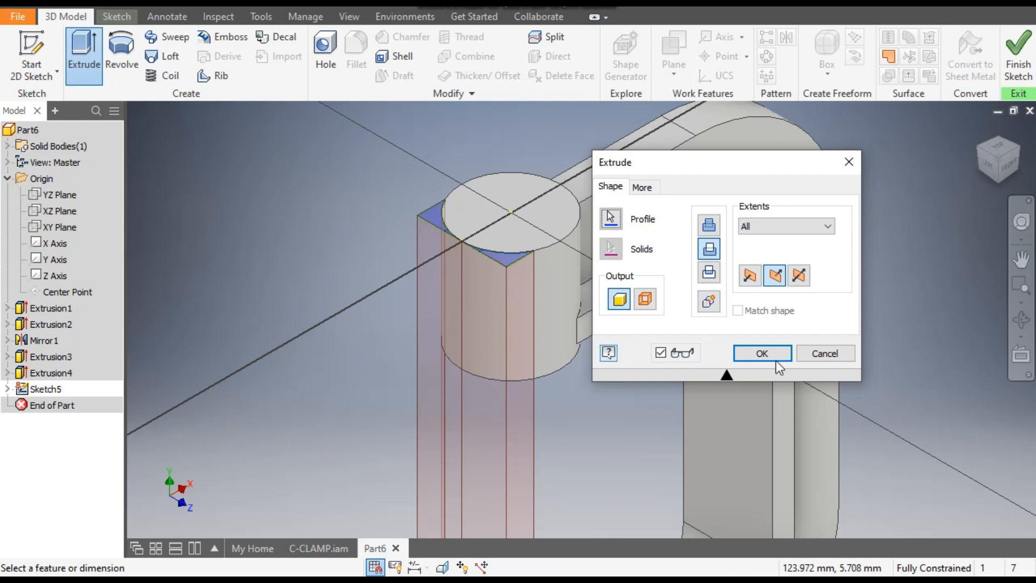
{"action": "scroll", "coordinate": [360, 109], "scroll_direction": "up", "scroll_amount": 5}
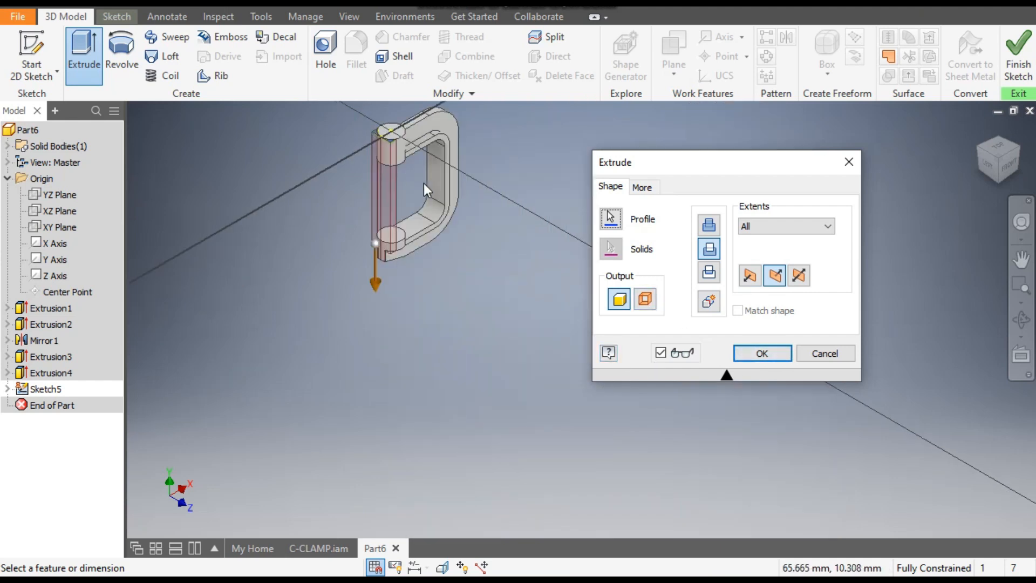
{"action": "left_click", "coordinate": [762, 353]}
Set up a 15 mm fillet on the vertical edges where both sides of the upper arm meet the upper boss
{"action": "scroll", "coordinate": [564, 323], "scroll_direction": "down", "scroll_amount": 5}
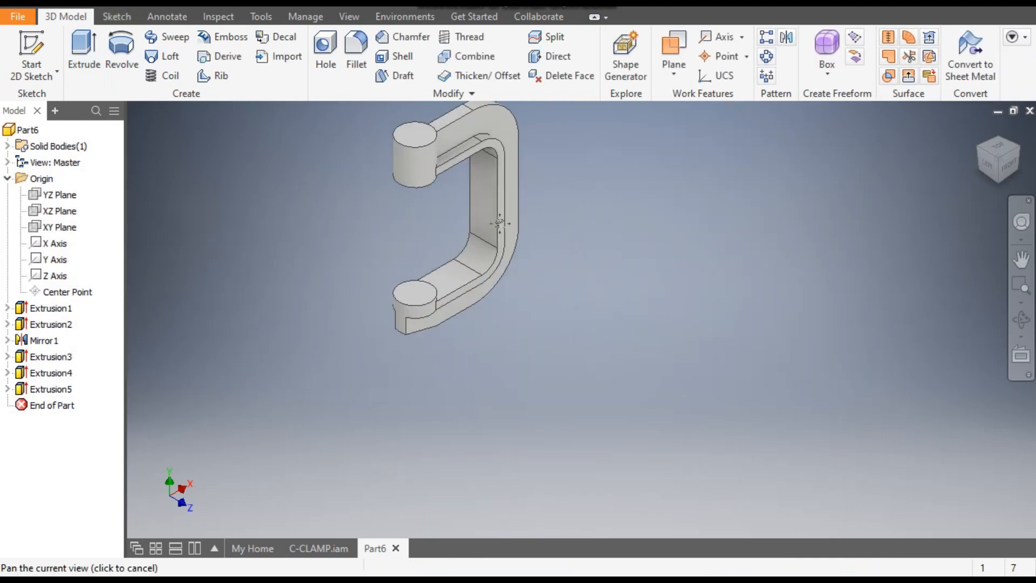
{"action": "middle_click_drag", "start_coordinate": [567, 331], "coordinate": [551, 294]}
{"action": "scroll", "coordinate": [552, 294], "scroll_direction": "up", "scroll_amount": 1}
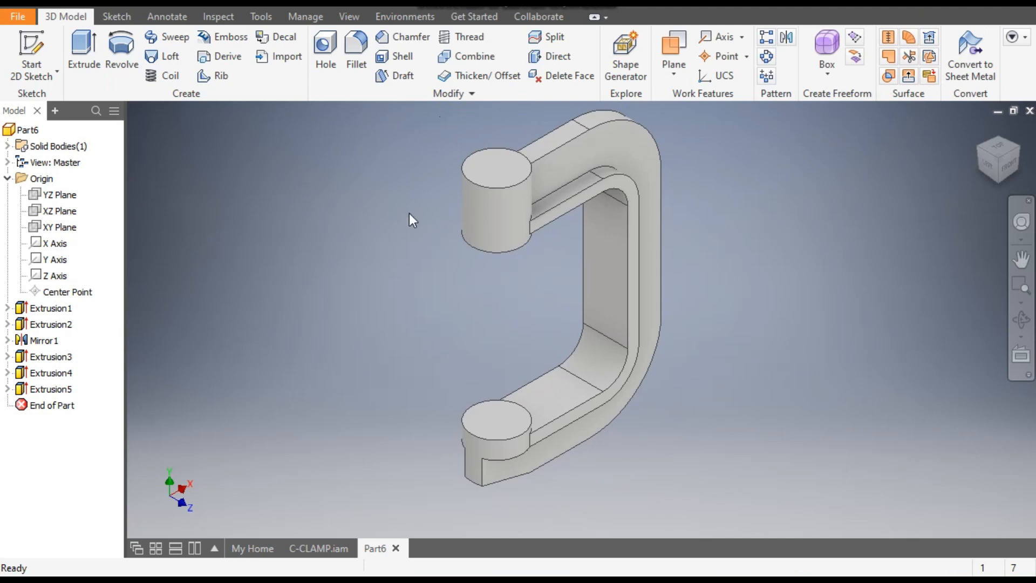
{"action": "middle_click_drag", "start_coordinate": [322, 163], "coordinate": [381, 221]}
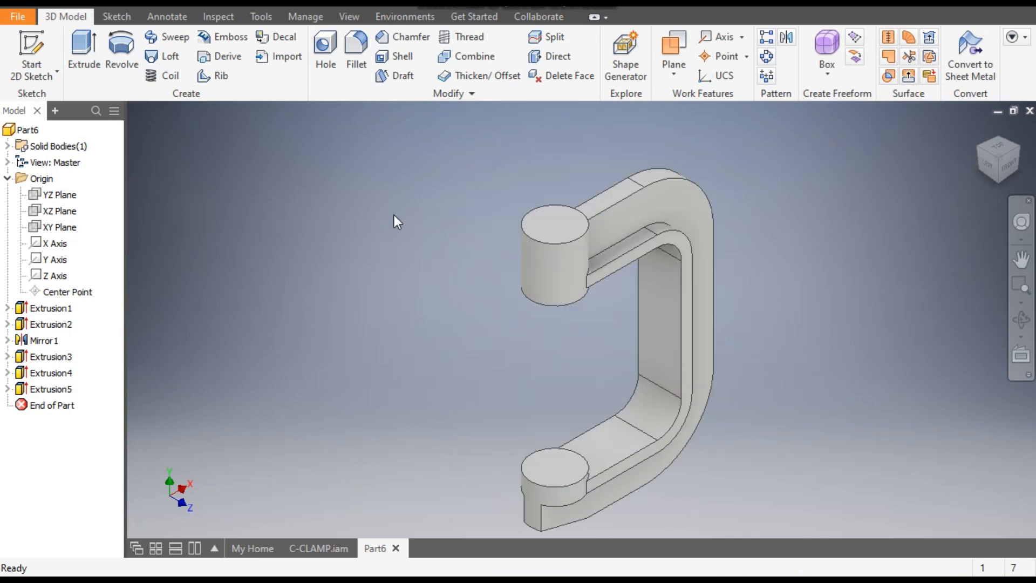
{"action": "left_click", "coordinate": [1017, 152]}
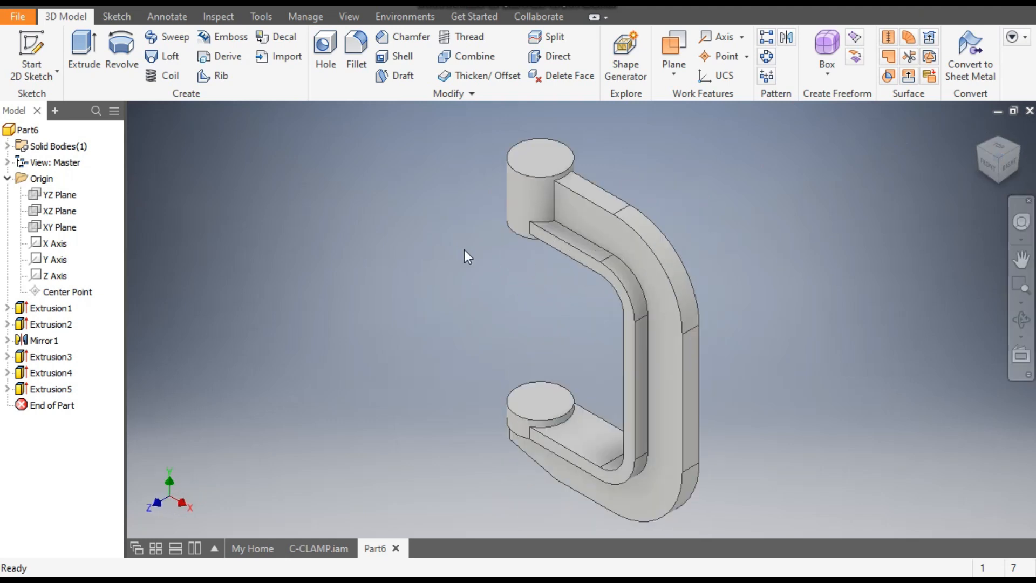
{"action": "left_click", "coordinate": [555, 203]}
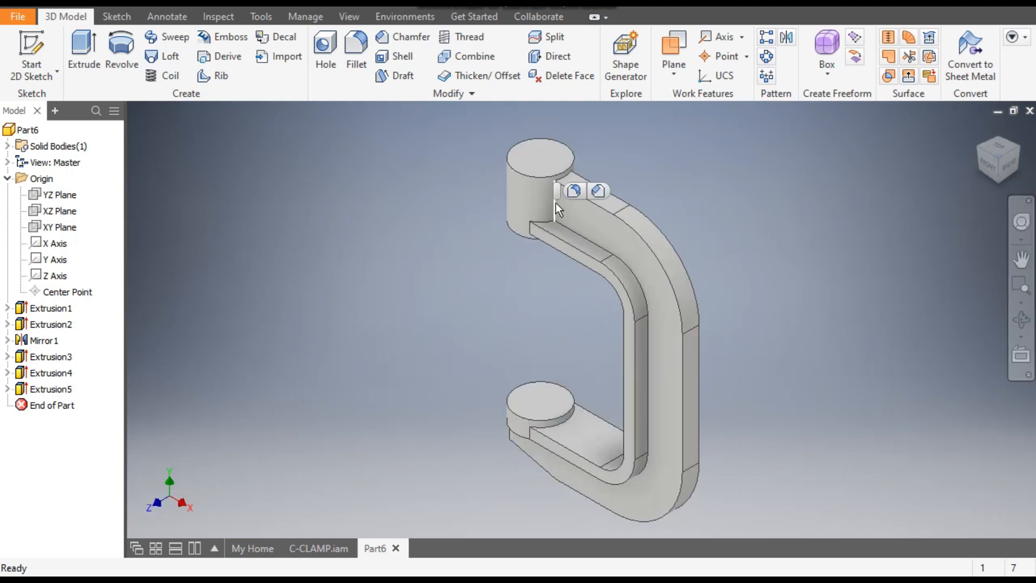
{"action": "left_click", "coordinate": [574, 192]}
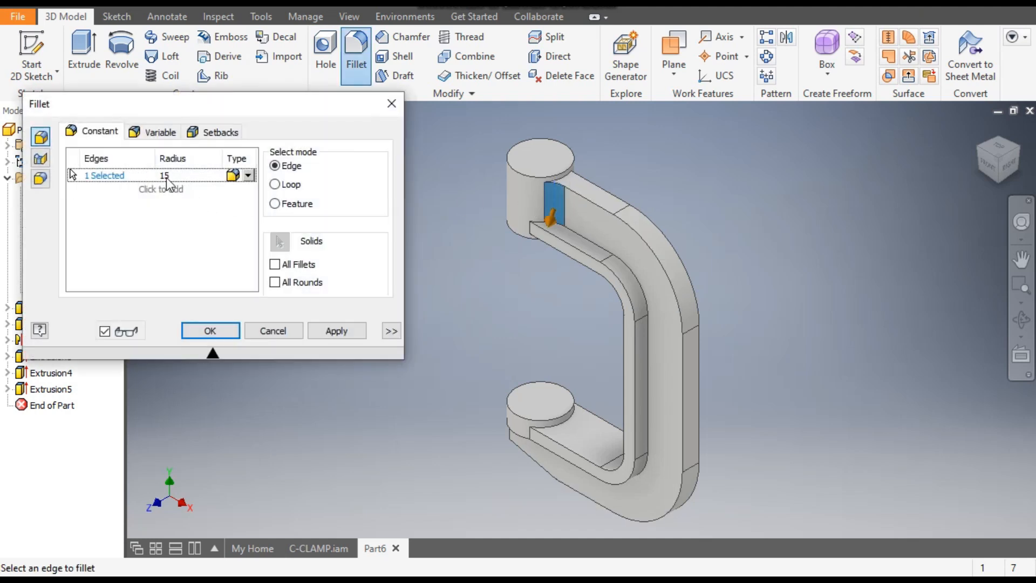
{"action": "left_click", "coordinate": [1021, 155]}
{"action": "left_click", "coordinate": [592, 249]}
{"action": "scroll", "coordinate": [592, 250], "scroll_direction": "down", "scroll_amount": 4}
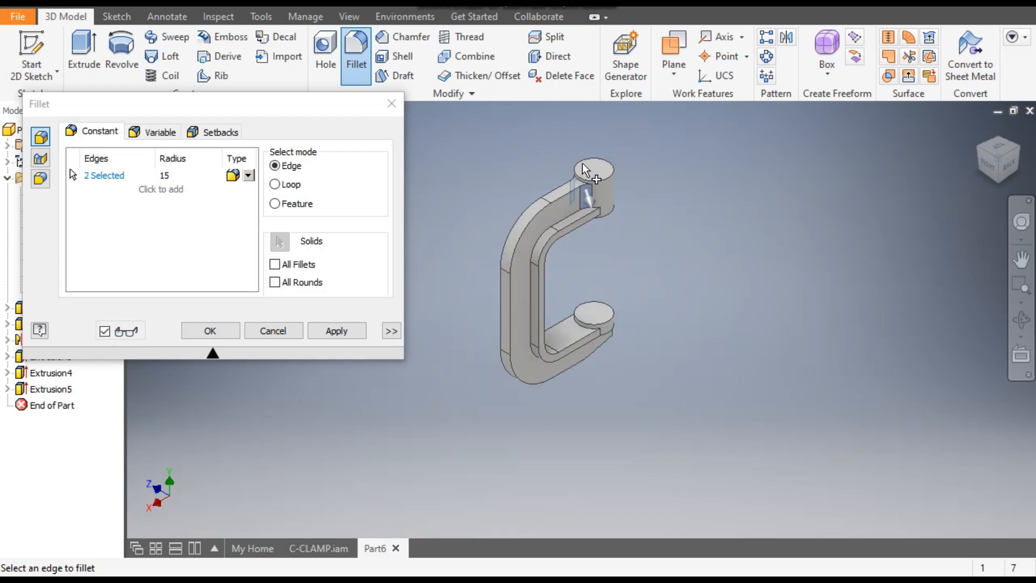
{"action": "scroll", "coordinate": [603, 338], "scroll_direction": "up", "scroll_amount": 2}
Add the short vertical edges beside the lower boss on both sides and apply the 15 mm fillet
{"action": "left_click", "coordinate": [610, 334]}
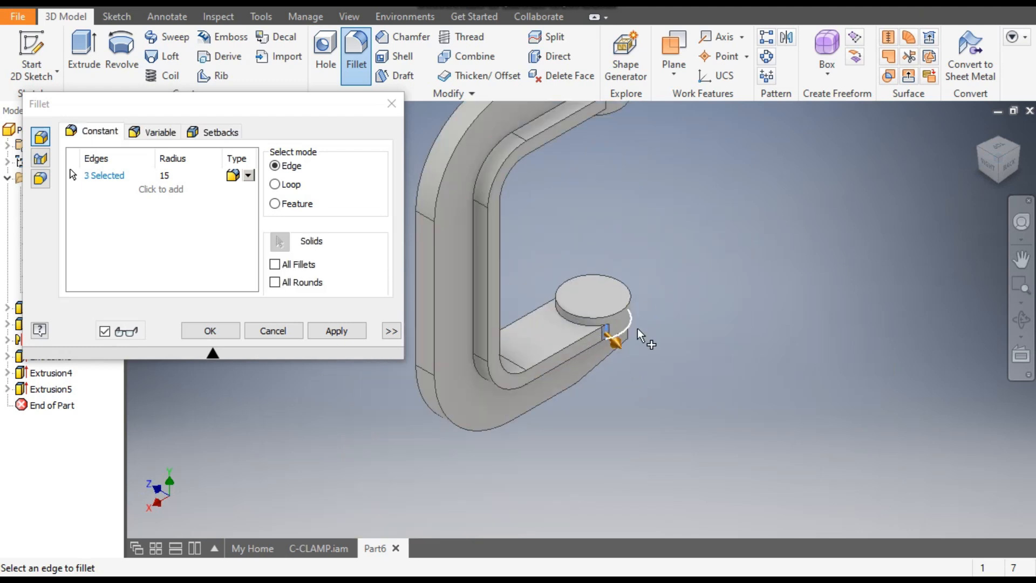
{"action": "left_click", "coordinate": [976, 149]}
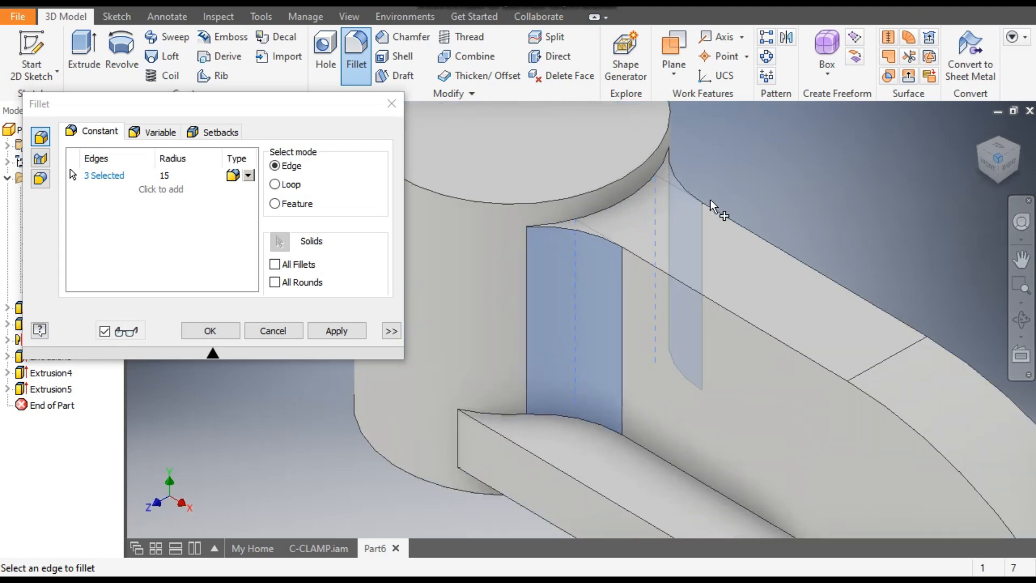
{"action": "scroll", "coordinate": [717, 209], "scroll_direction": "down", "scroll_amount": 5}
{"action": "scroll", "coordinate": [685, 362], "scroll_direction": "up", "scroll_amount": 3}
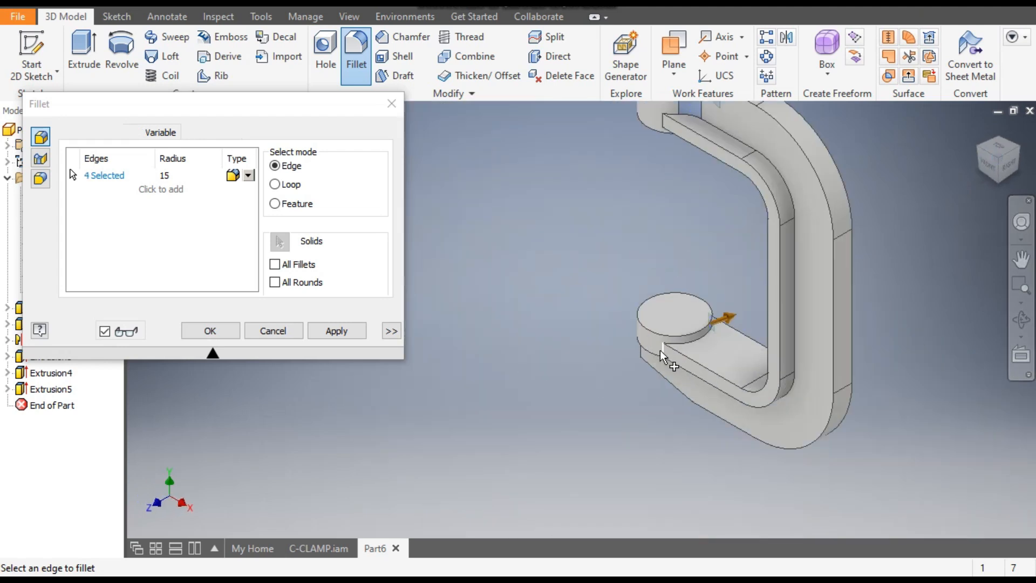
{"action": "left_click", "coordinate": [659, 352]}
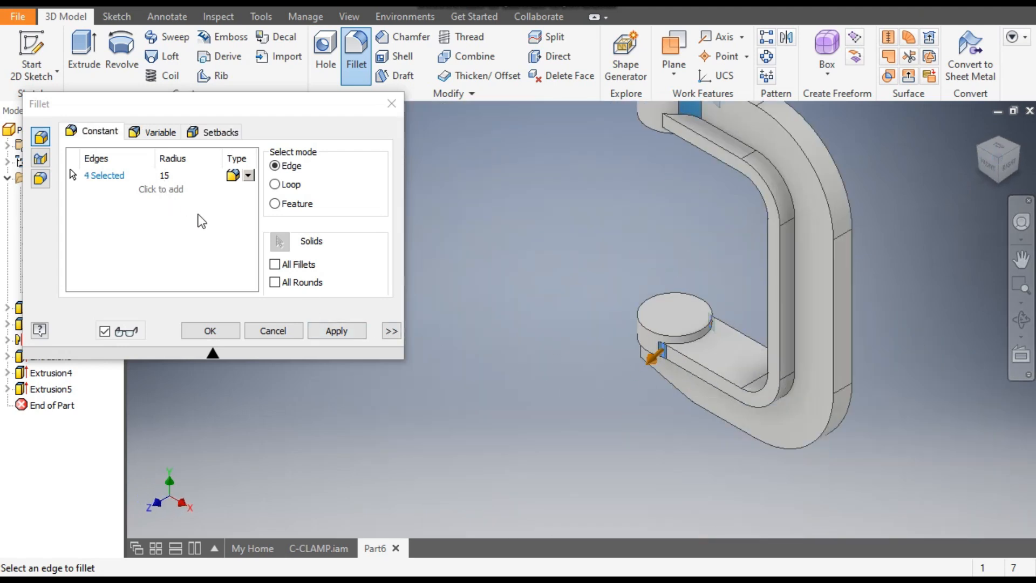
{"action": "left_click", "coordinate": [331, 330]}
Fillet the top and bottom rims of the upper boss and the top rim of the lower boss with a 2 mm radius
{"action": "scroll", "coordinate": [501, 378], "scroll_direction": "down", "scroll_amount": 5}
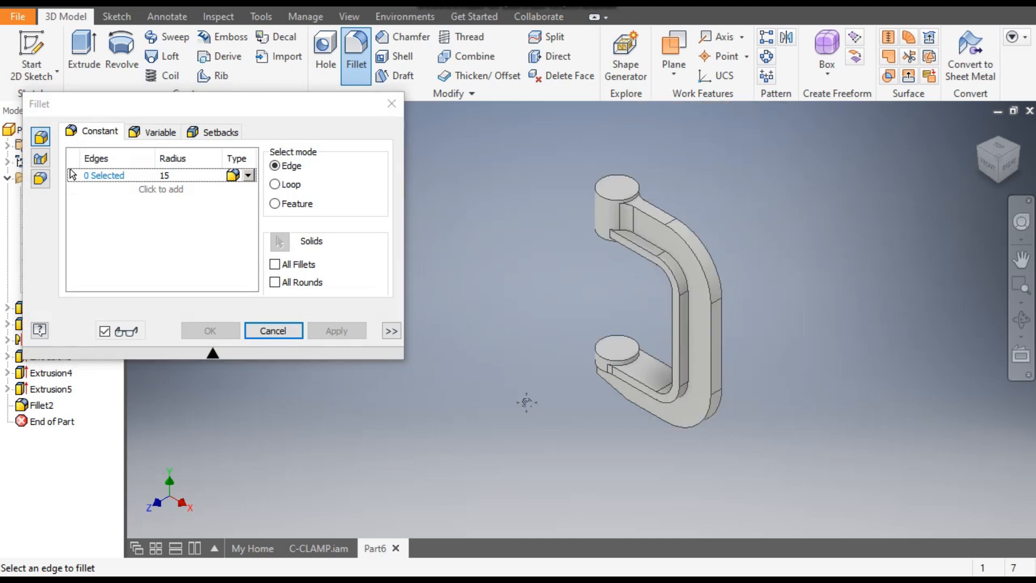
{"action": "scroll", "coordinate": [556, 304], "scroll_direction": "up", "scroll_amount": 3}
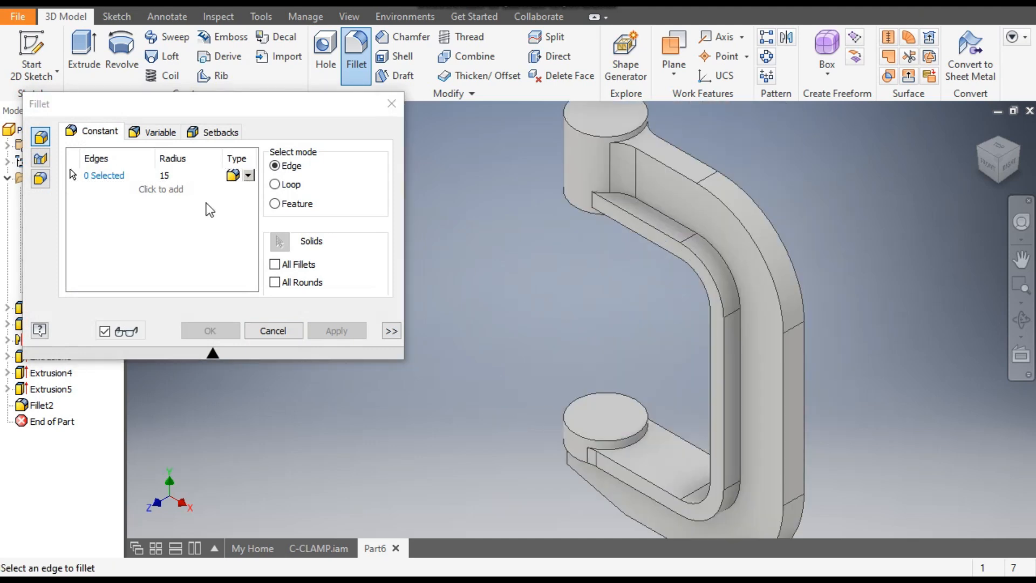
{"action": "left_click", "coordinate": [163, 175]}
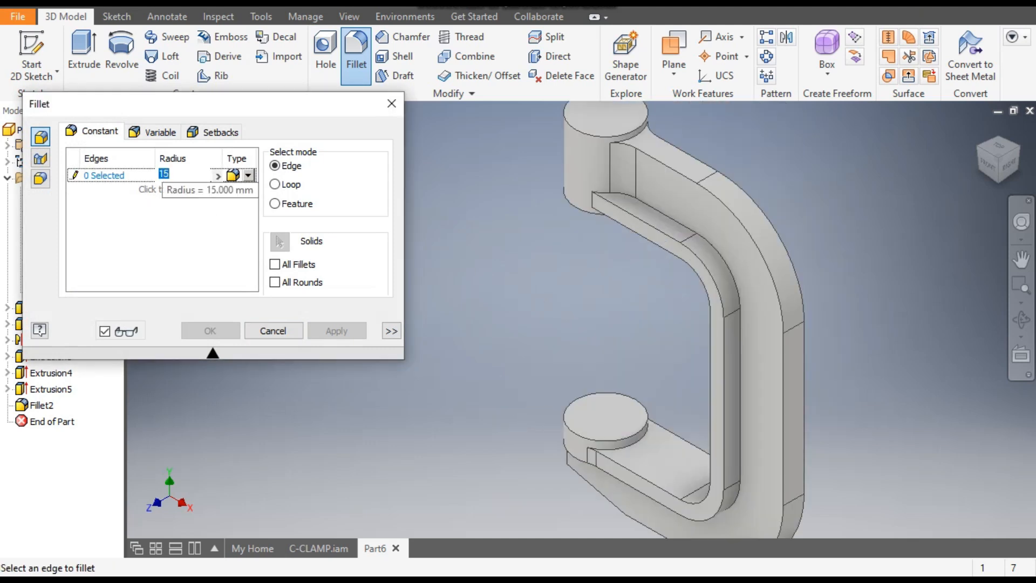
{"action": "left_click", "coordinate": [119, 179]}
{"action": "scroll", "coordinate": [497, 279], "scroll_direction": "down", "scroll_amount": 3}
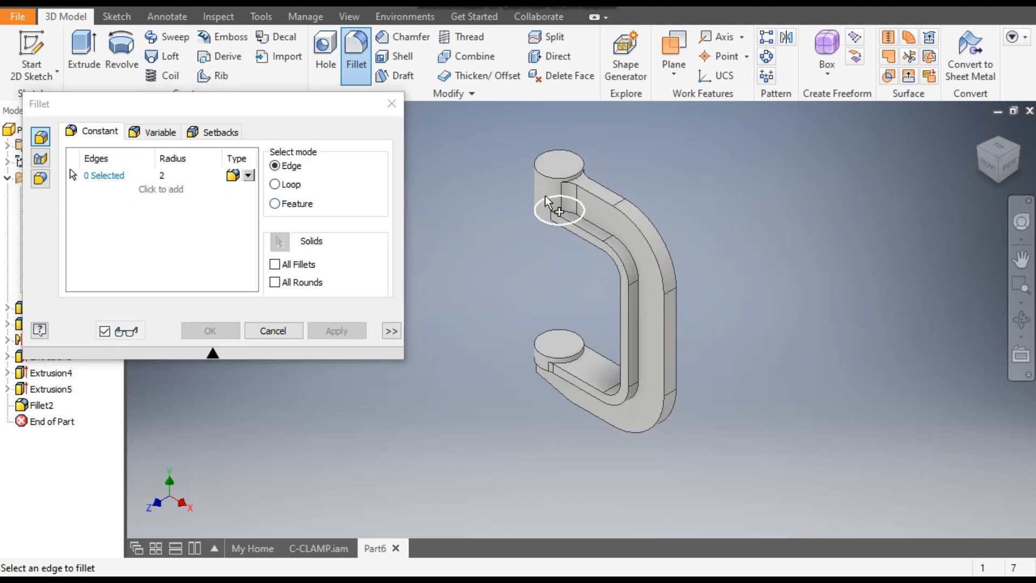
{"action": "left_click", "coordinate": [549, 176]}
{"action": "scroll", "coordinate": [550, 176], "scroll_direction": "up", "scroll_amount": 3}
{"action": "left_click", "coordinate": [532, 247]}
{"action": "left_click", "coordinate": [568, 447]}
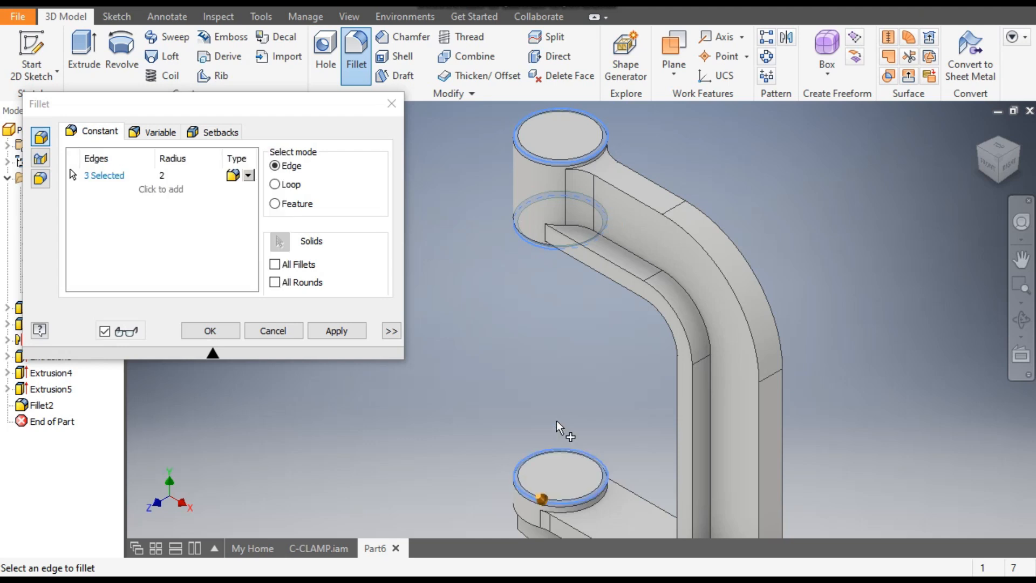
{"action": "scroll", "coordinate": [543, 337], "scroll_direction": "down", "scroll_amount": 2}
{"action": "middle_click_drag", "start_coordinate": [537, 328], "coordinate": [523, 312]}
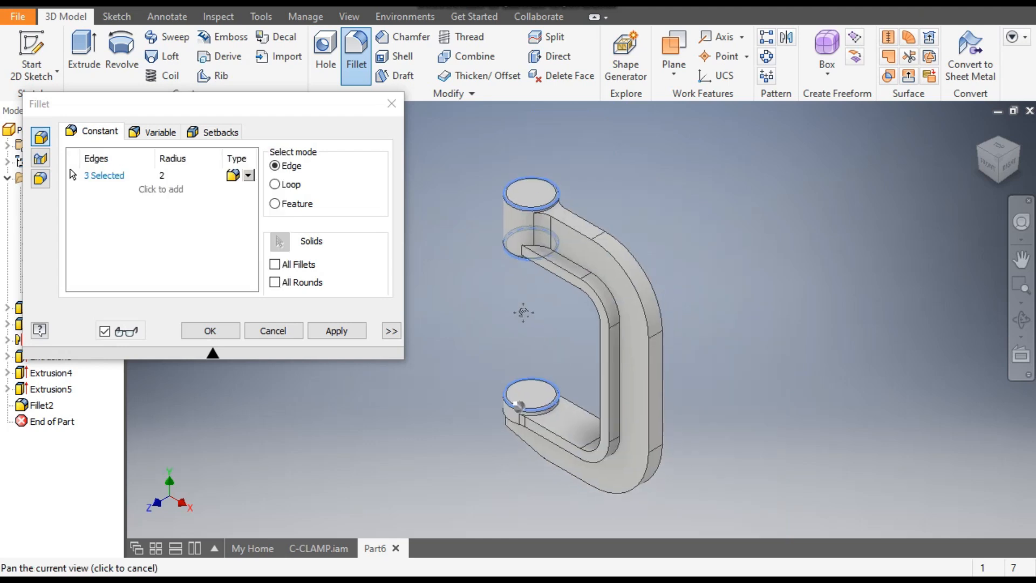
{"action": "left_click", "coordinate": [341, 335]}
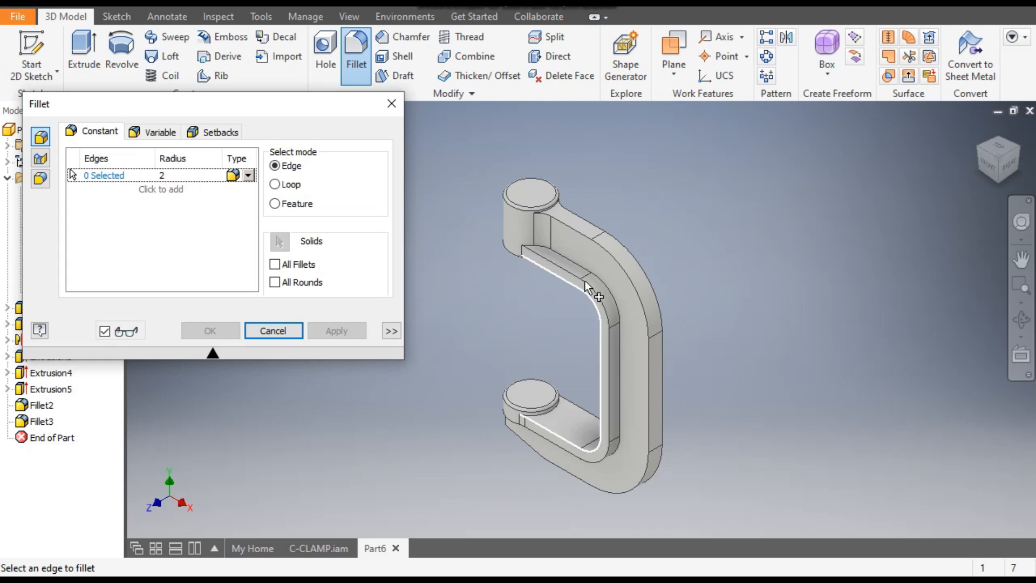
Select the web's outer edge and both outer edges of the inner flange on one side of the body for the 2 mm fillet
{"action": "scroll", "coordinate": [551, 219], "scroll_direction": "up", "scroll_amount": 3}
{"action": "left_click", "coordinate": [572, 216]}
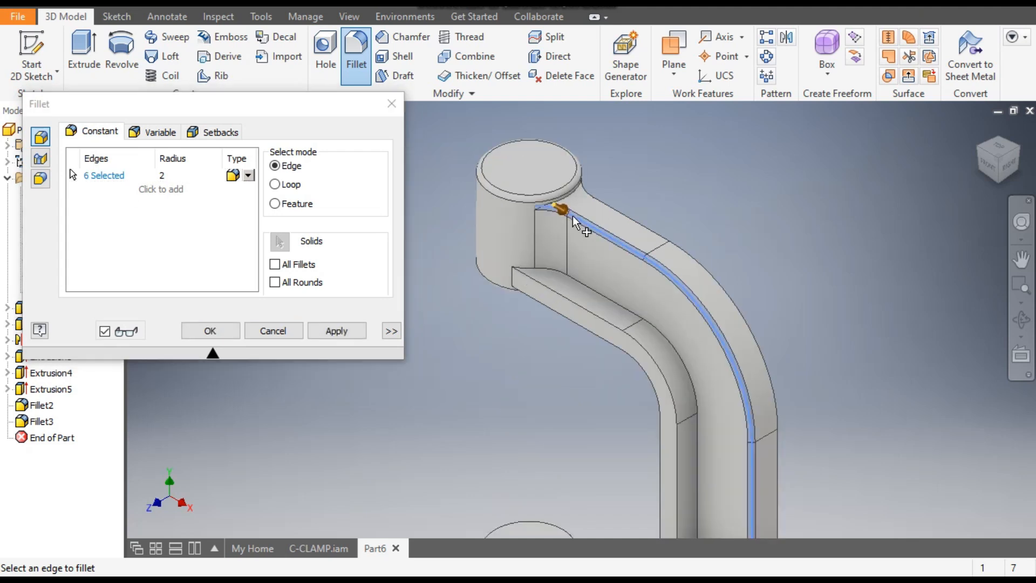
{"action": "left_click", "coordinate": [582, 312]}
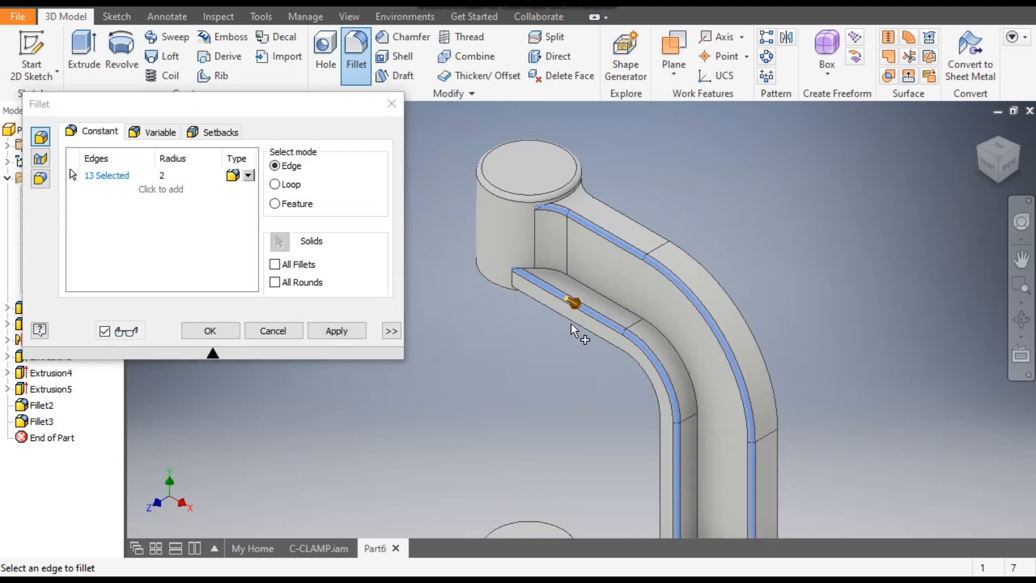
{"action": "left_click", "coordinate": [576, 327]}
{"action": "scroll", "coordinate": [486, 253], "scroll_direction": "down", "scroll_amount": 3}
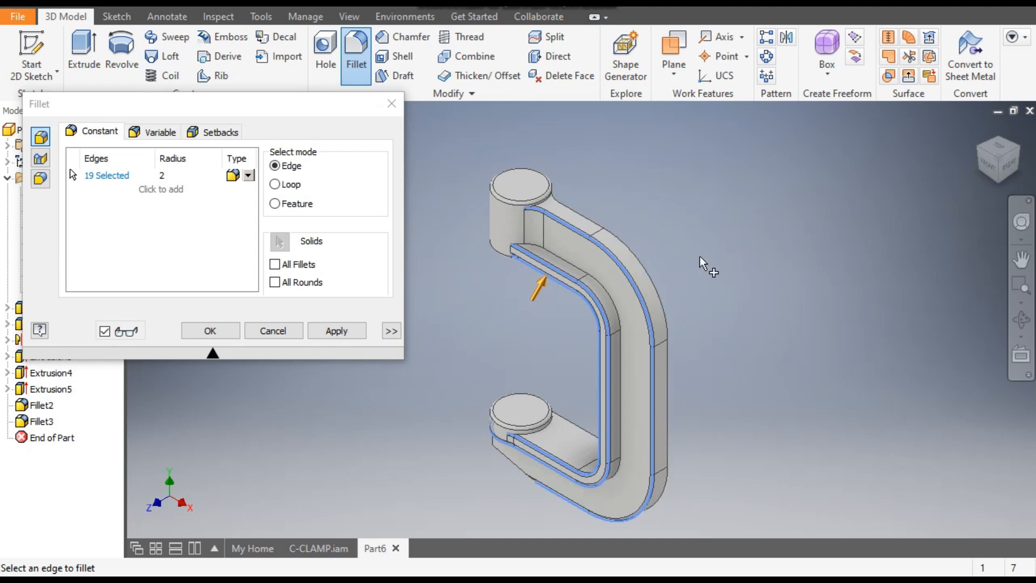
Add the matching outer web edge and inner flange edges on the opposite side of the body to the 2 mm fillet
{"action": "left_click", "coordinate": [1018, 147]}
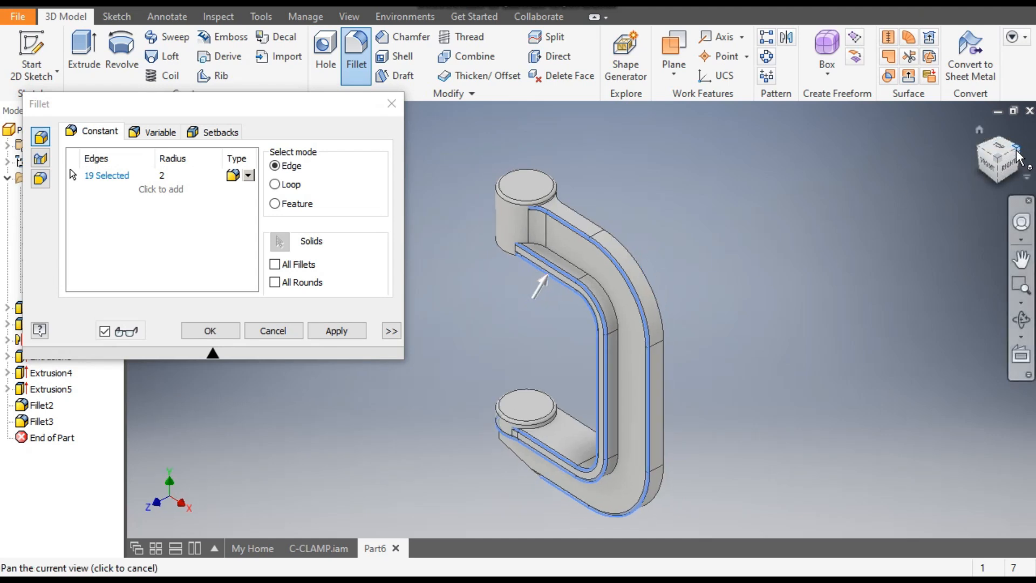
{"action": "left_click", "coordinate": [587, 215]}
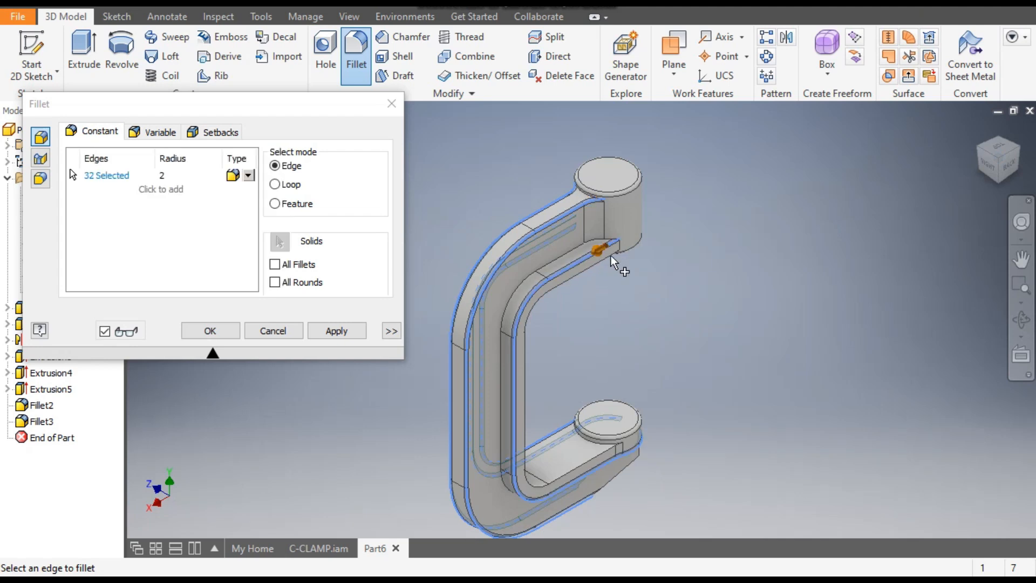
{"action": "left_click", "coordinate": [604, 267]}
{"action": "scroll", "coordinate": [556, 267], "scroll_direction": "up", "scroll_amount": 2}
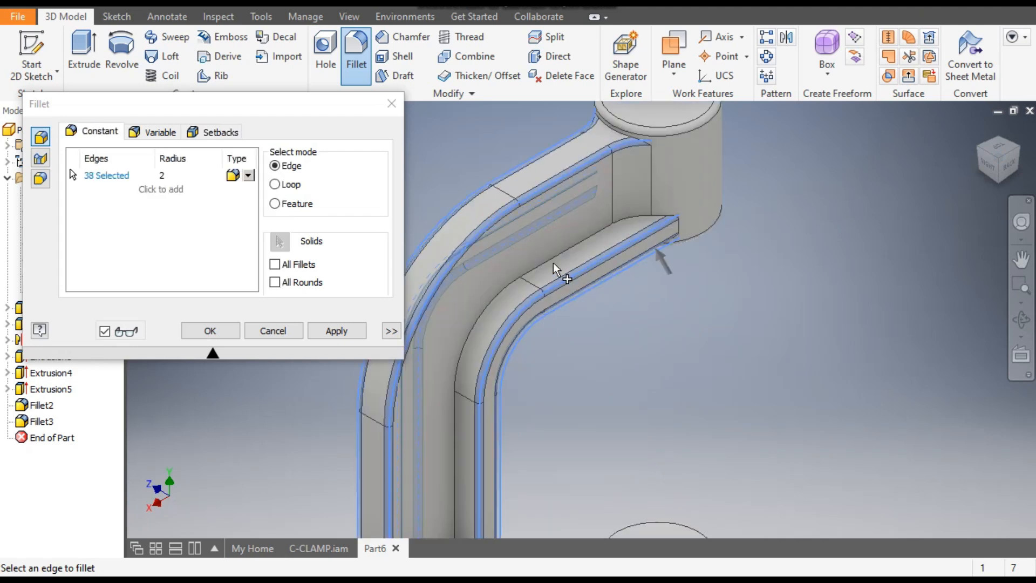
Add the inside corner edges where the web meets the flange on both sides and apply the 2 mm fillet
{"action": "left_click", "coordinate": [597, 235]}
{"action": "left_click", "coordinate": [978, 146]}
{"action": "scroll", "coordinate": [545, 255], "scroll_direction": "up", "scroll_amount": 2}
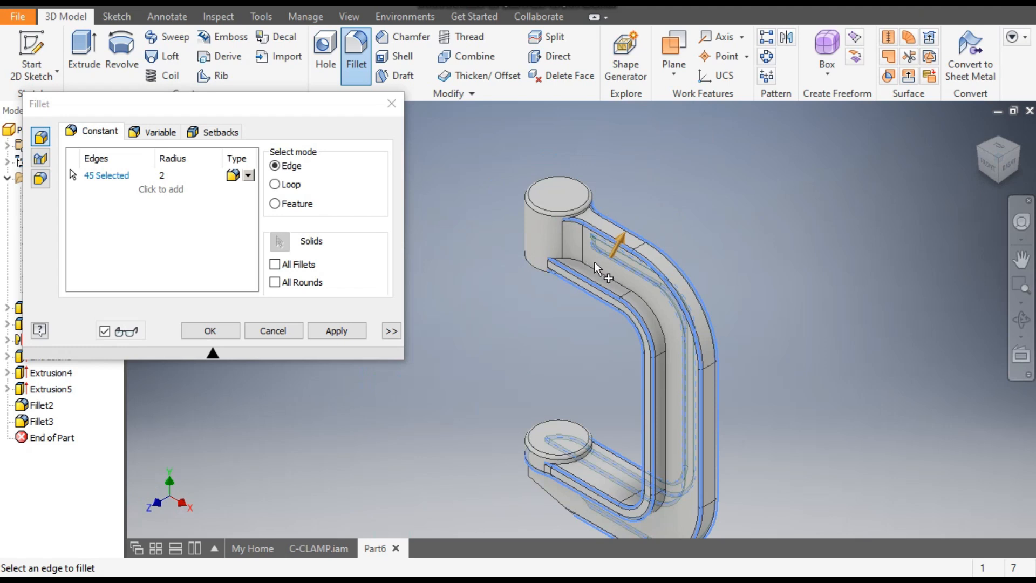
{"action": "left_click", "coordinate": [616, 244]}
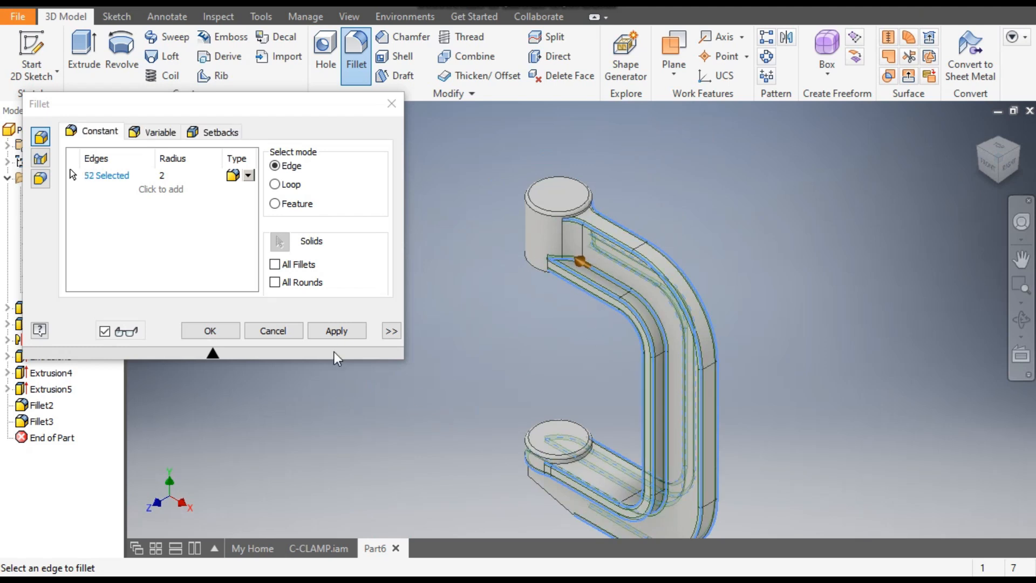
{"action": "left_click", "coordinate": [333, 331]}
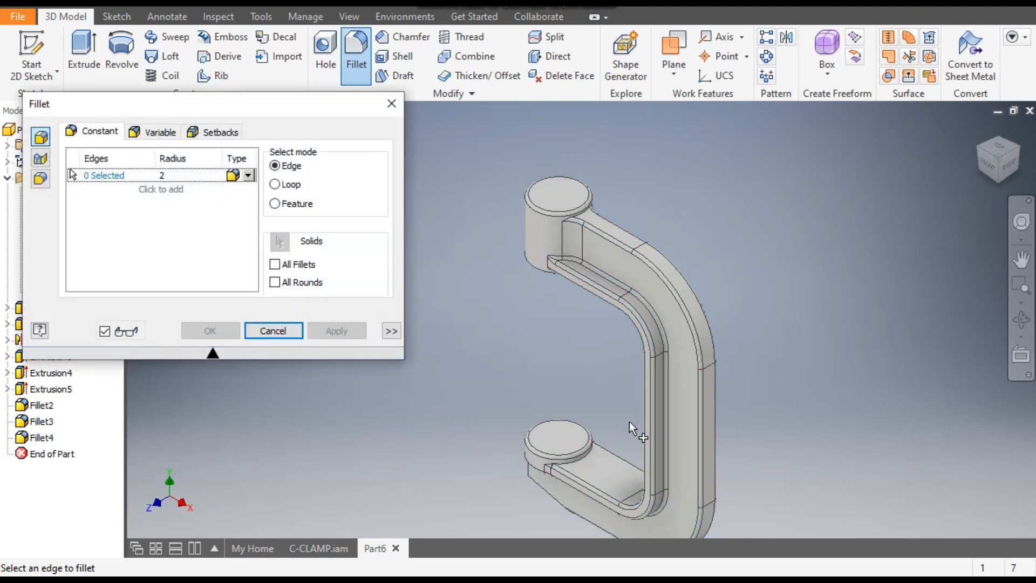
{"action": "middle_click_drag", "start_coordinate": [619, 393], "coordinate": [607, 306]}
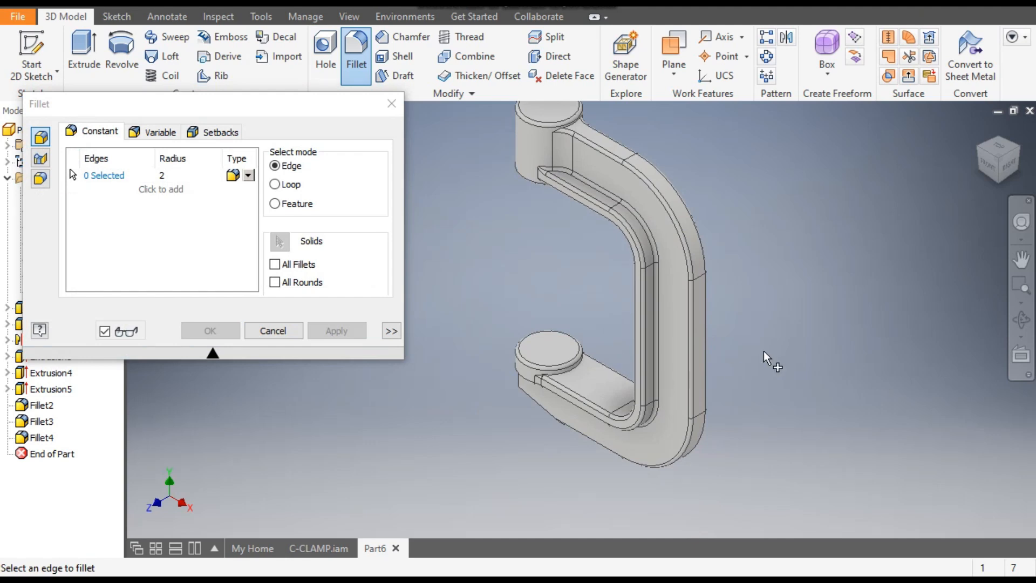
{"action": "middle_click_drag", "start_coordinate": [809, 247], "coordinate": [866, 303]}
{"action": "left_click", "coordinate": [985, 155]}
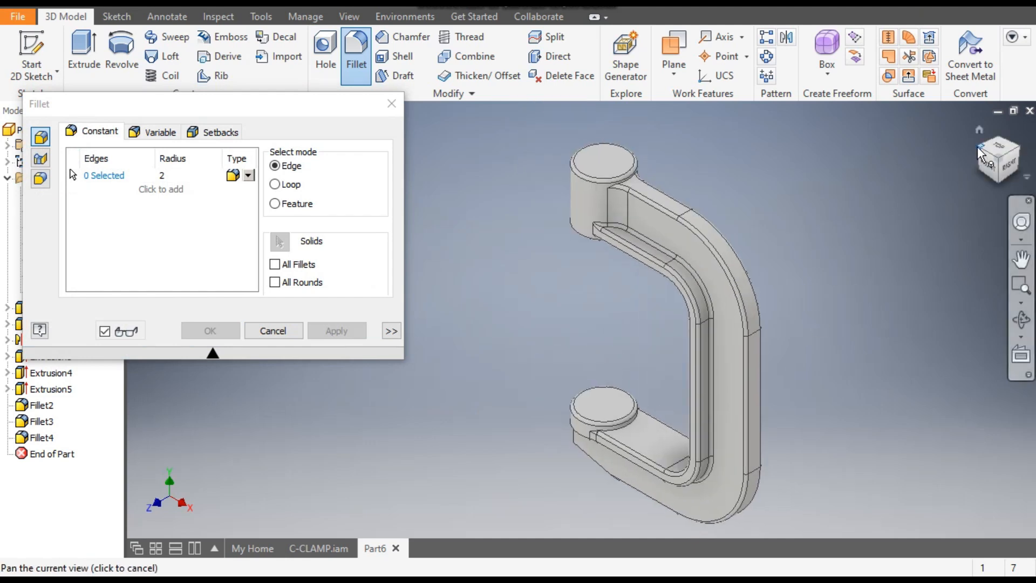
{"action": "scroll", "coordinate": [528, 344], "scroll_direction": "down", "scroll_amount": 3}
{"action": "middle_click_drag", "start_coordinate": [605, 351], "coordinate": [574, 378]}
{"action": "left_click", "coordinate": [391, 103]}
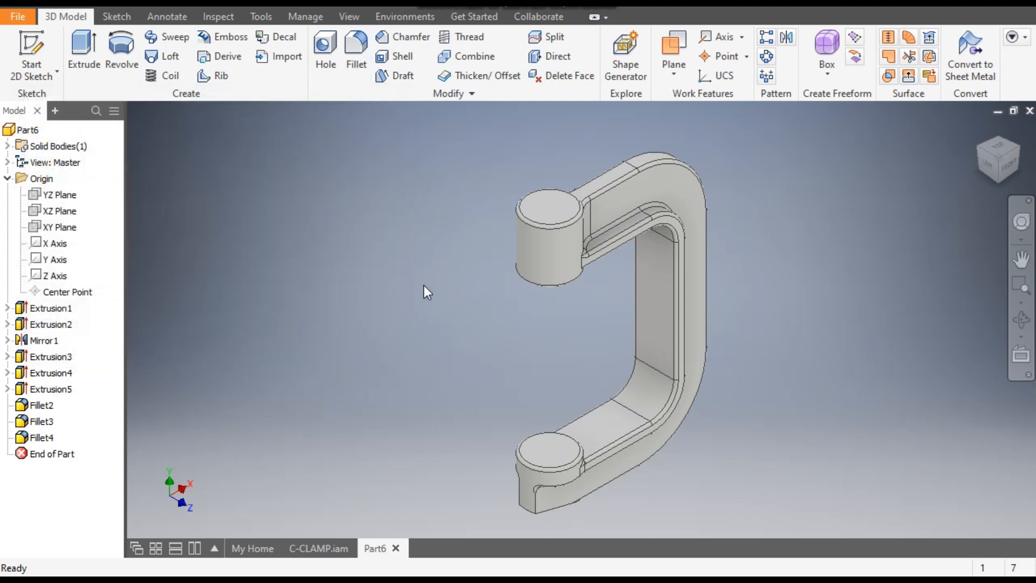
Change the whole part's appearance to Light Red from the Inventor Material Library
{"action": "left_click", "coordinate": [413, 8]}
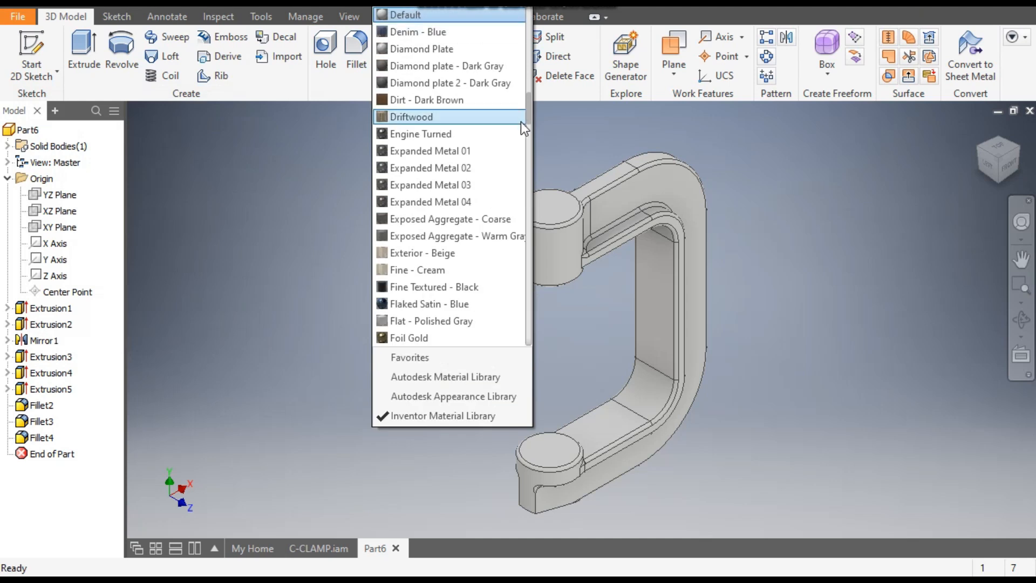
{"action": "left_click_drag", "start_coordinate": [530, 106], "coordinate": [519, 167]}
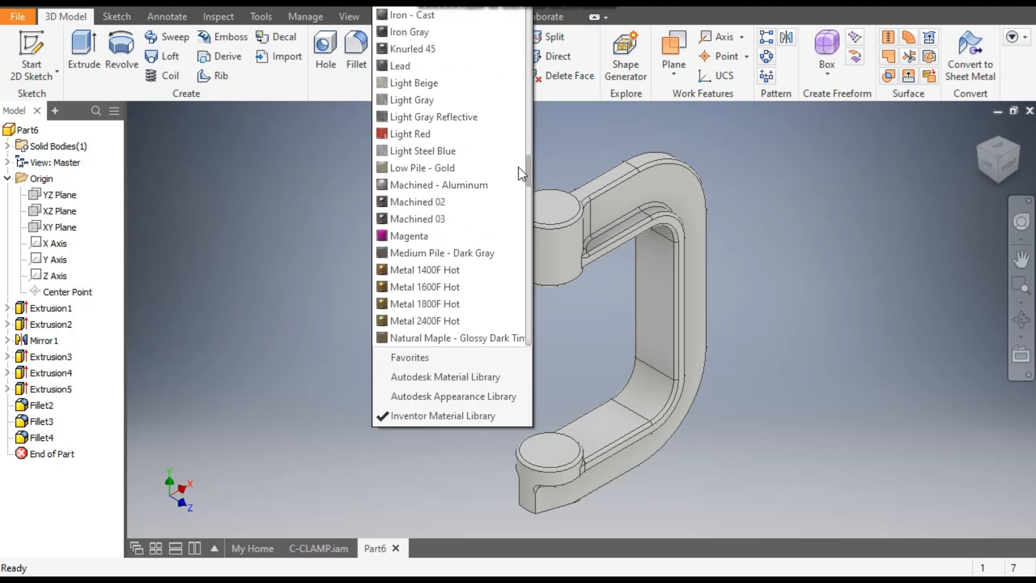
{"action": "left_click", "coordinate": [413, 134]}
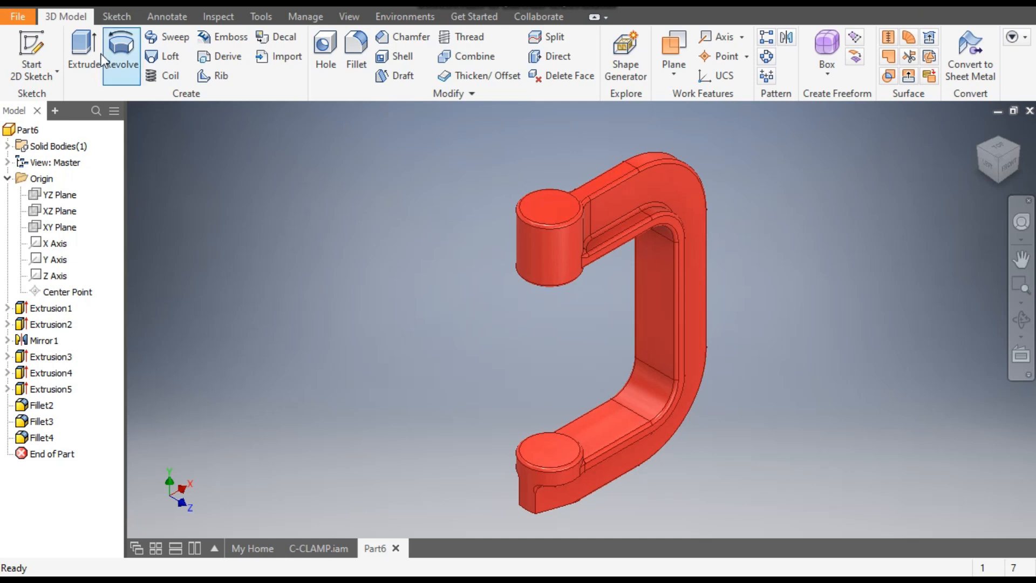
Save the part as BODY in a new folder named ASSEMBLY inside the C-CLAMP folder
{"action": "key", "text": "ctrl+s"}
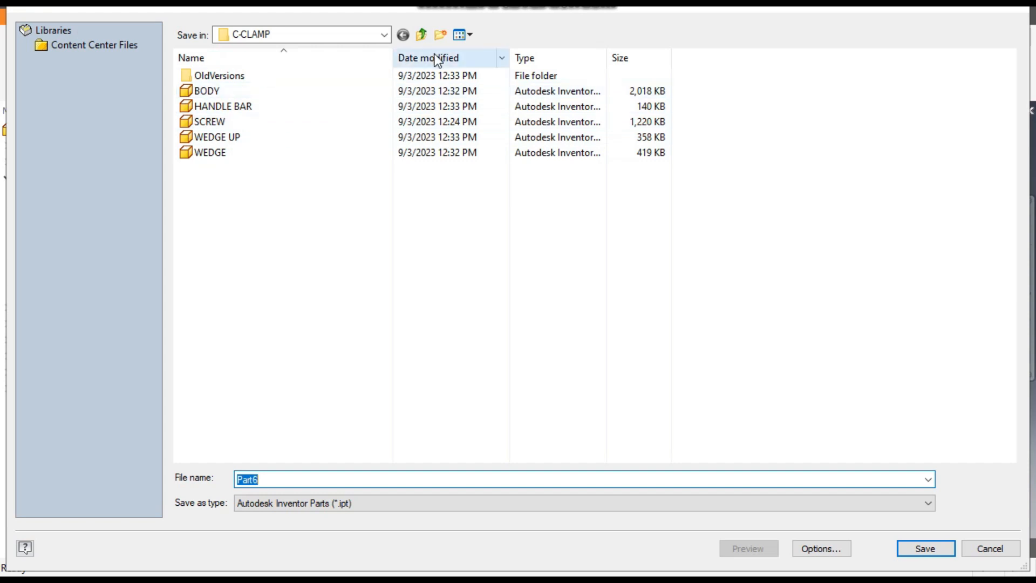
{"action": "left_click", "coordinate": [441, 34]}
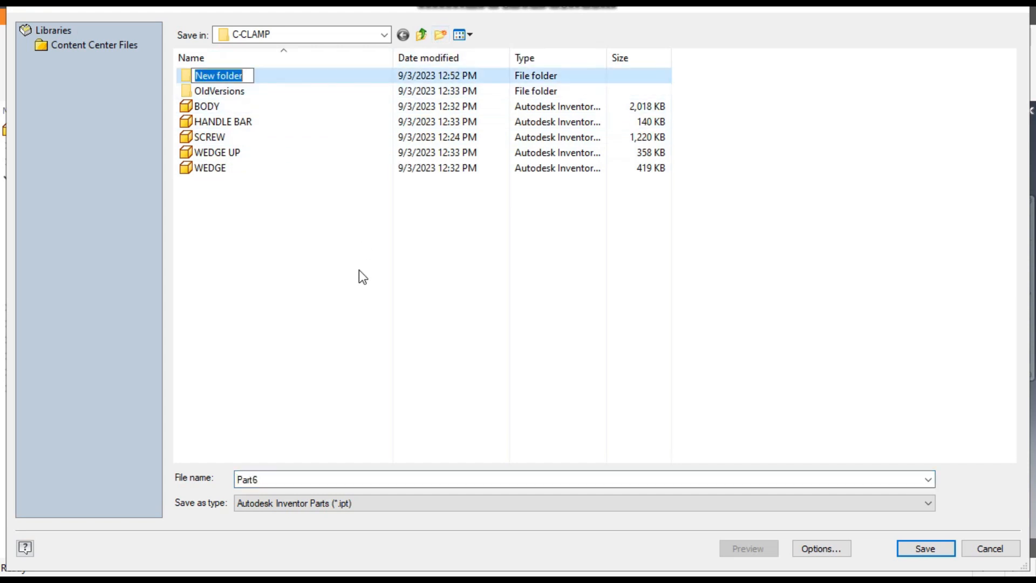
{"action": "type", "text": "ASS"}
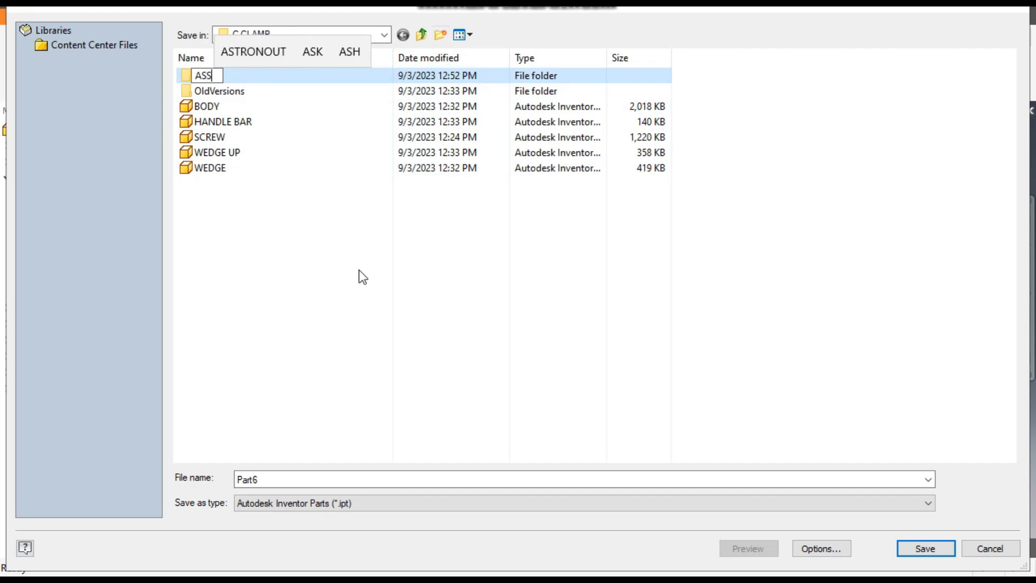
{"action": "type", "text": "EMBLY"}
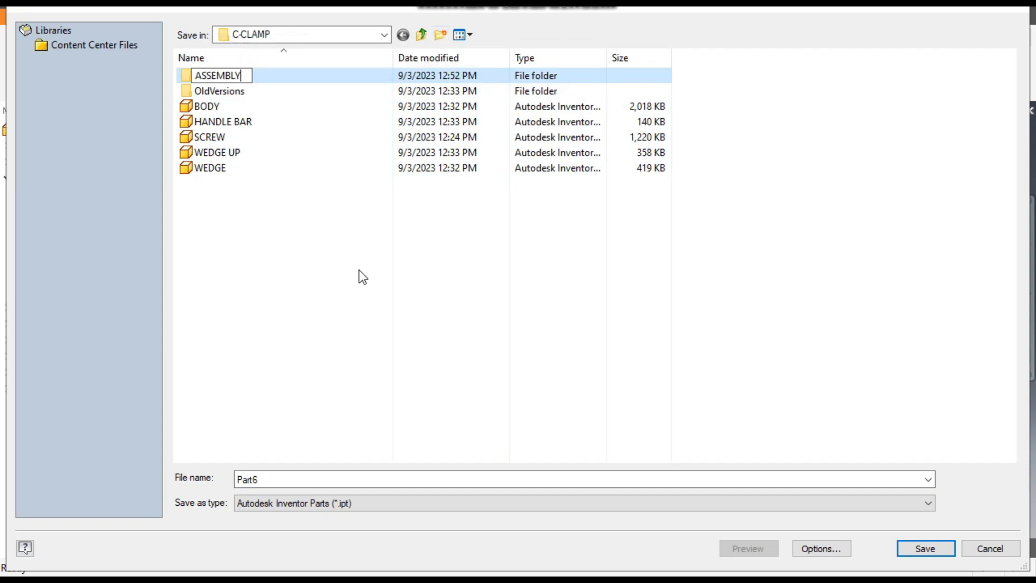
{"action": "key", "text": "Return"}
{"action": "key", "text": "Return"}
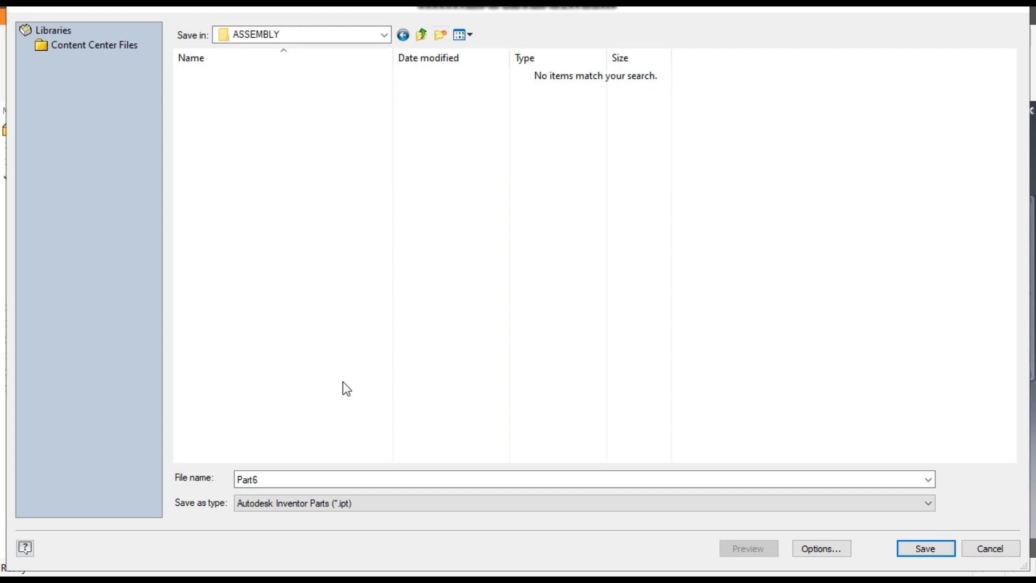
{"action": "double_click", "coordinate": [267, 479]}
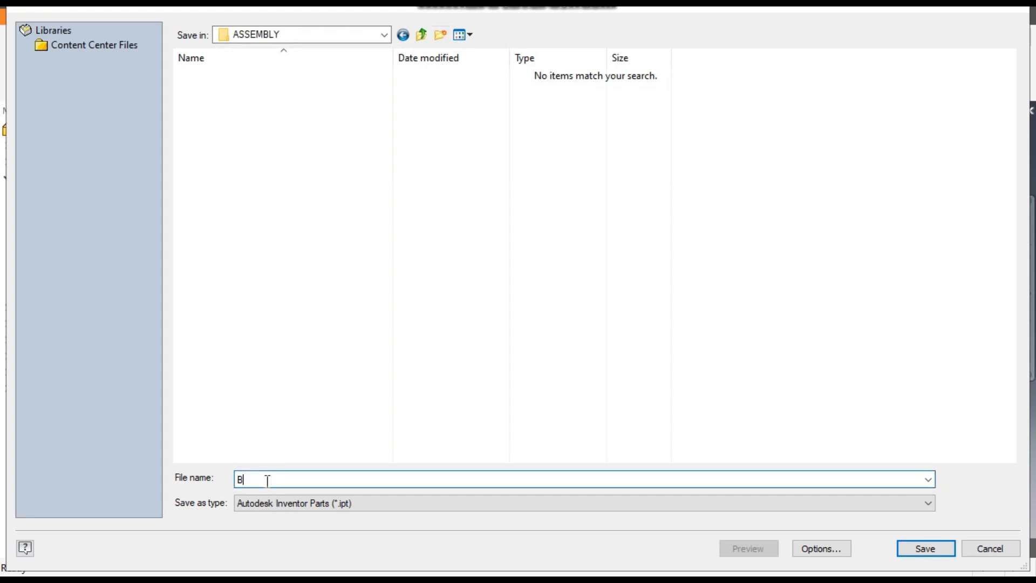
{"action": "type", "text": "BODY"}
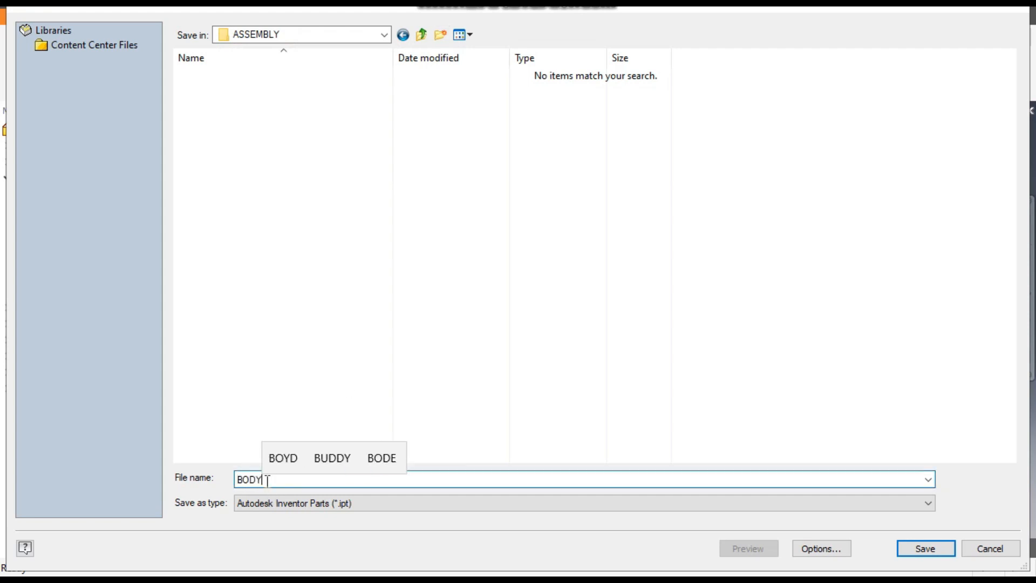
{"action": "left_click", "coordinate": [911, 551]}
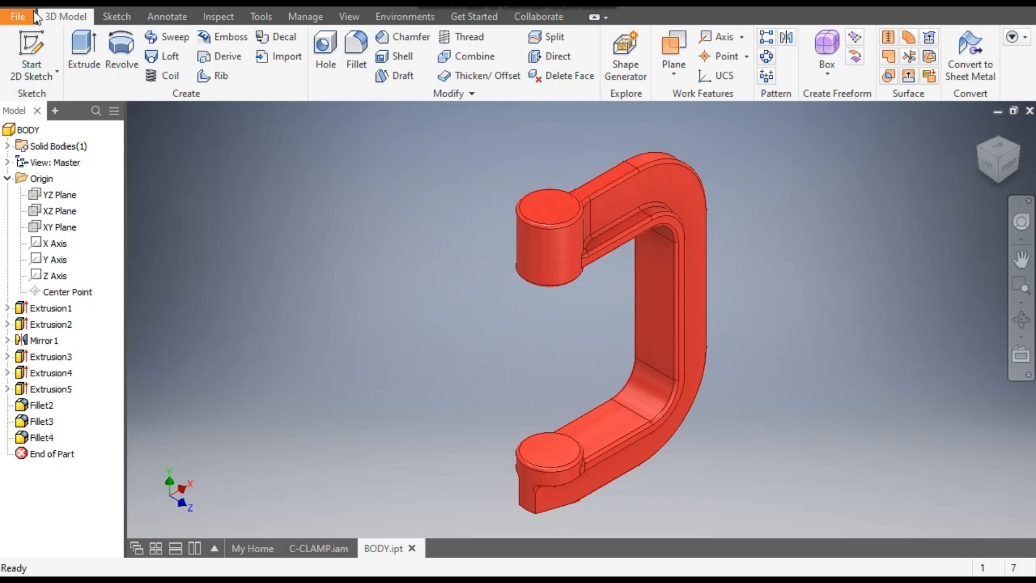
Examine the body and screw components in the C-CLAMP.iam assembly and return to BODY.ipt
{"action": "left_click", "coordinate": [323, 549]}
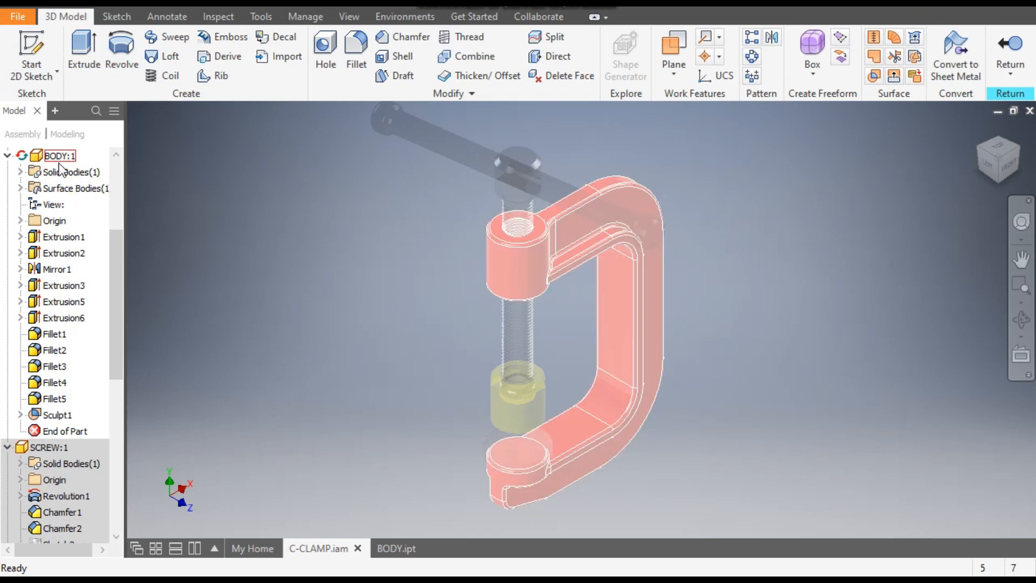
{"action": "scroll", "coordinate": [76, 206], "scroll_direction": "up", "scroll_amount": 4}
{"action": "left_click", "coordinate": [57, 156]}
{"action": "double_click", "coordinate": [58, 154]}
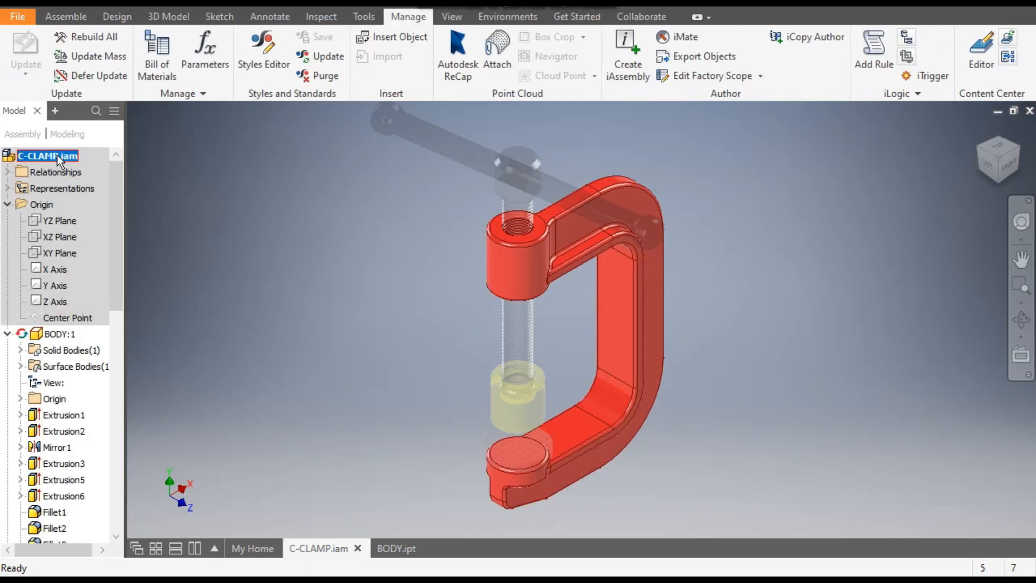
{"action": "double_click", "coordinate": [507, 187]}
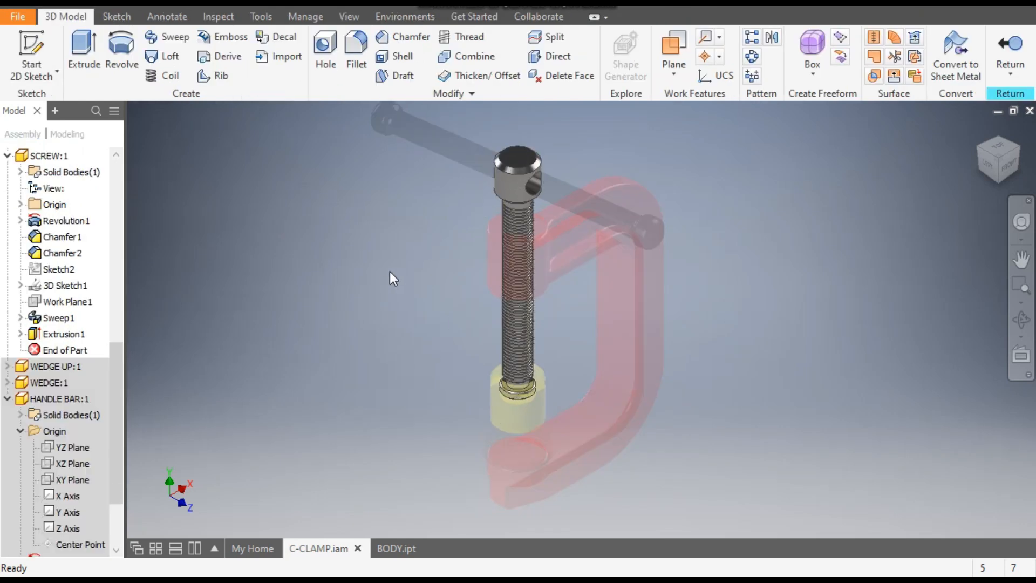
{"action": "left_click", "coordinate": [401, 548]}
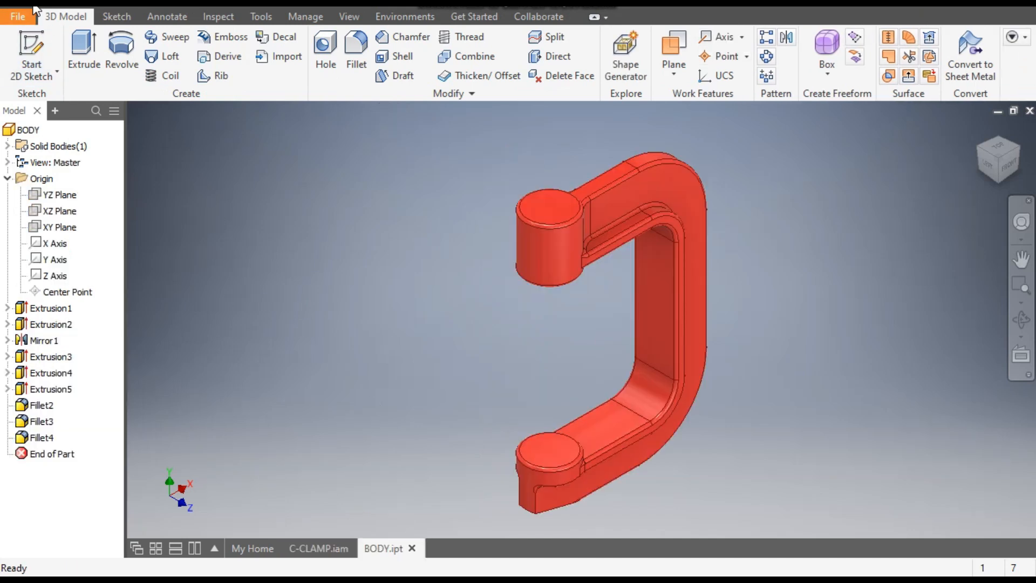
Create a new metric part from the Standard (mm).ipt template and start a 2D sketch on the front XY plane
{"action": "key", "text": "ctrl+n"}
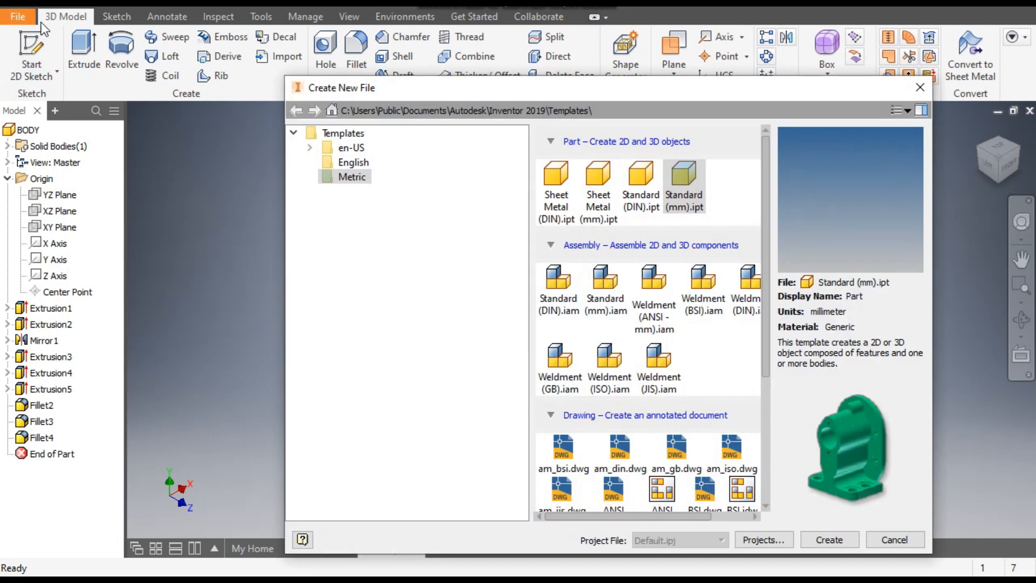
{"action": "left_click", "coordinate": [689, 174]}
{"action": "left_click", "coordinate": [837, 539]}
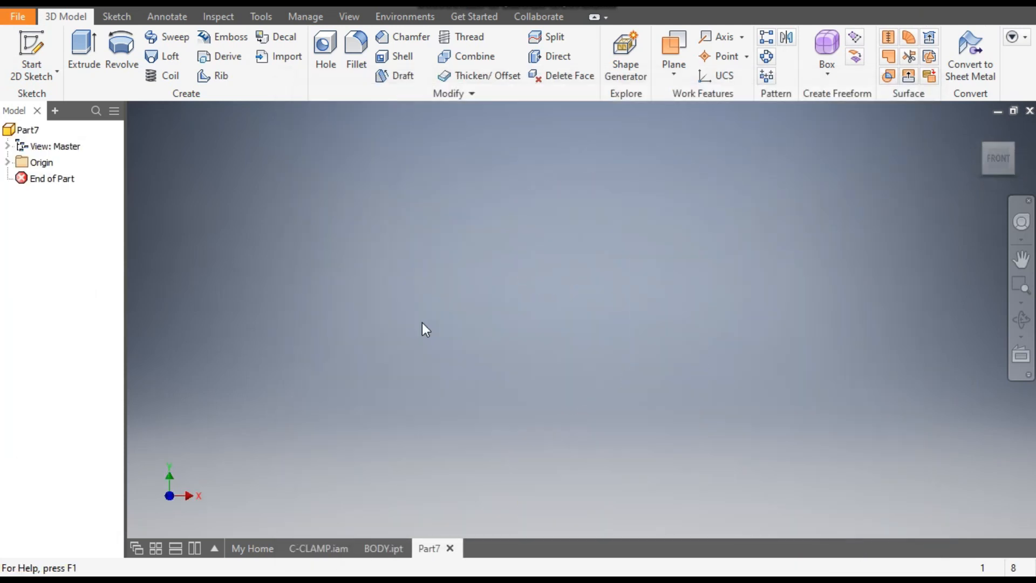
{"action": "left_click", "coordinate": [24, 46]}
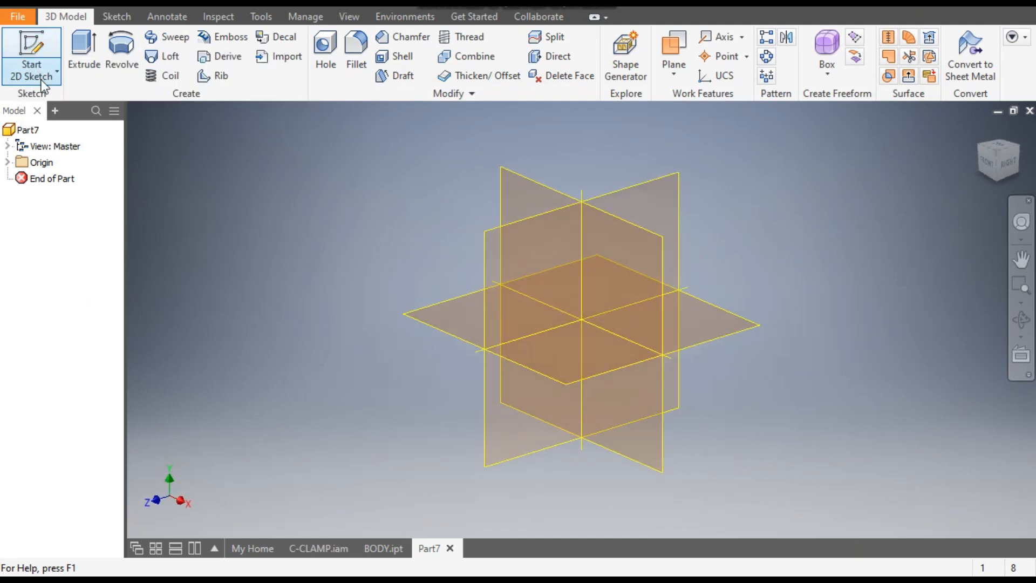
{"action": "left_click", "coordinate": [520, 186]}
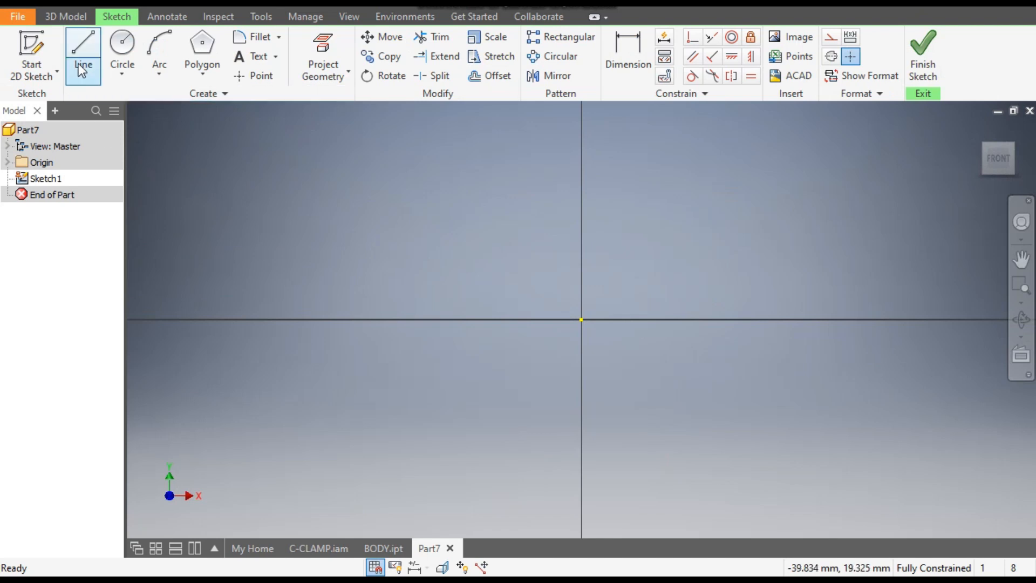
Draw a horizontal line through the origin along the X axis and set its length to 182 mm
{"action": "left_click", "coordinate": [81, 50]}
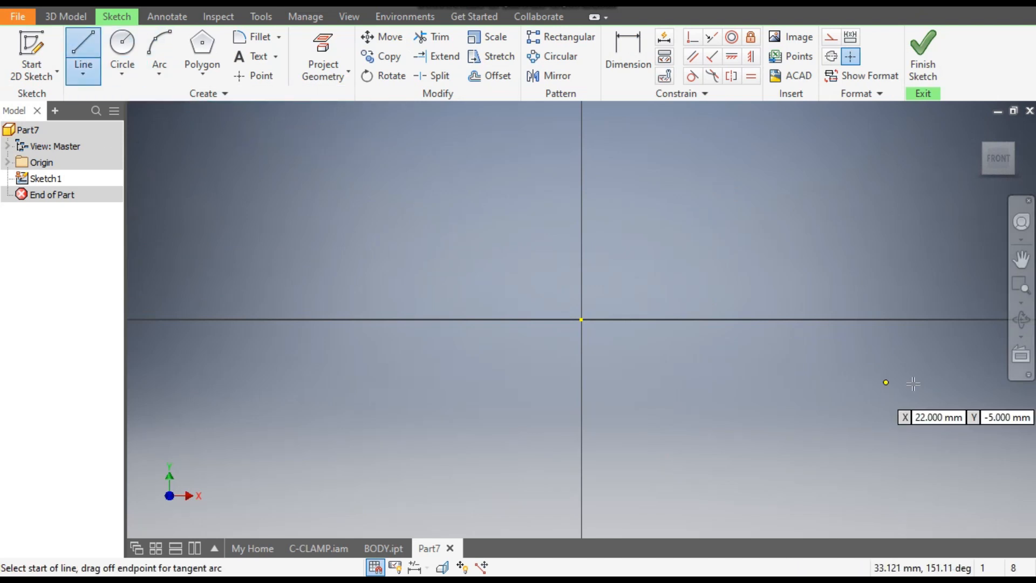
{"action": "left_click", "coordinate": [304, 320]}
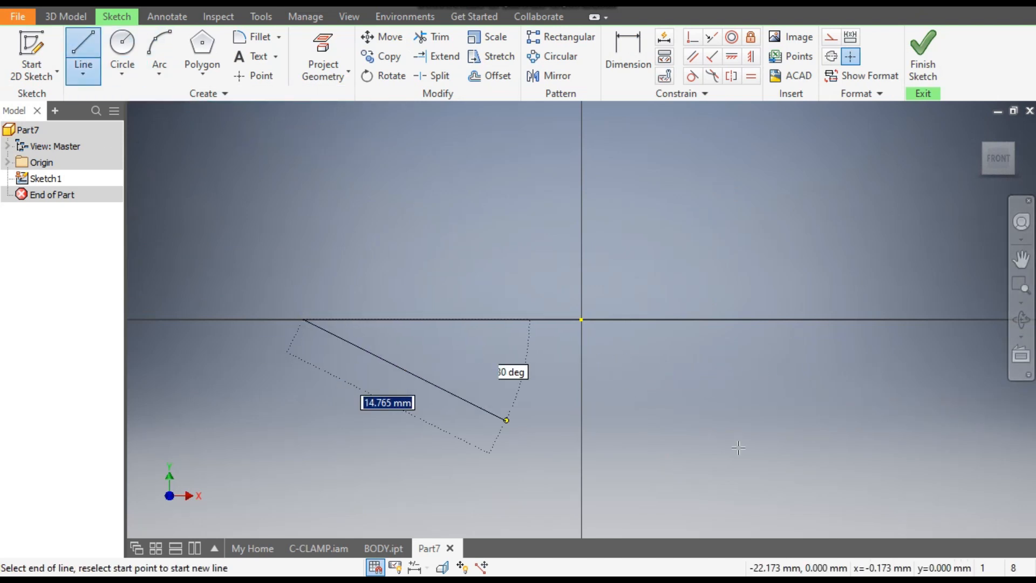
{"action": "left_click", "coordinate": [916, 320]}
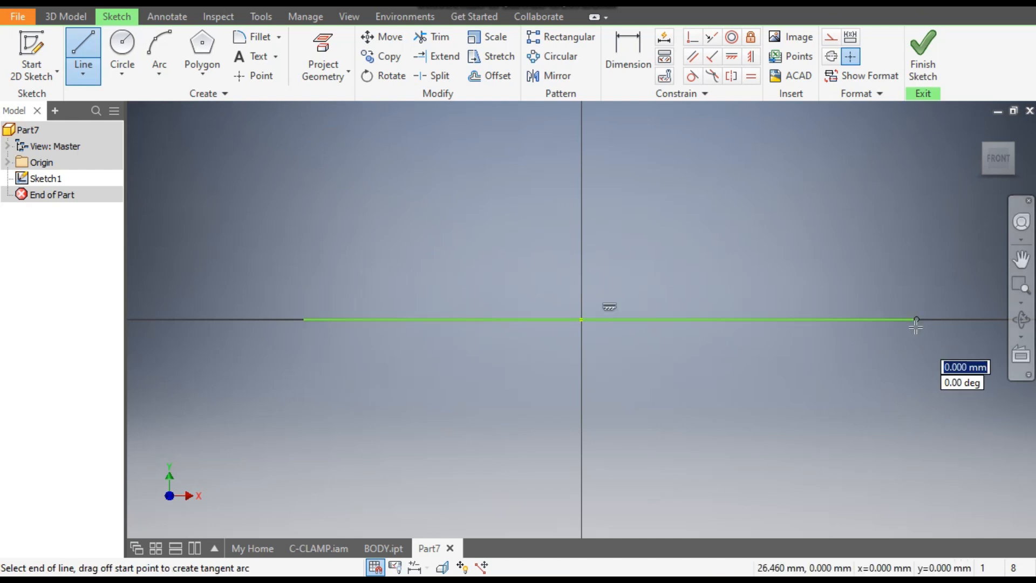
{"action": "left_click", "coordinate": [629, 57]}
{"action": "left_click", "coordinate": [773, 319]}
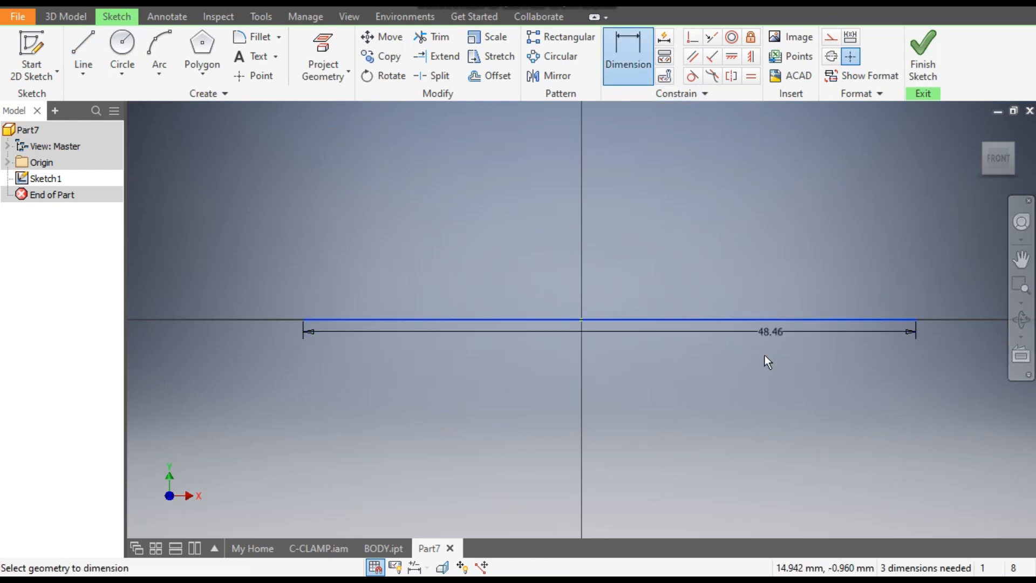
{"action": "left_click", "coordinate": [743, 398]}
{"action": "type", "text": "18"}
{"action": "key", "text": "Return"}
{"action": "scroll", "coordinate": [581, 245], "scroll_direction": "down", "scroll_amount": 5}
{"action": "middle_click_drag", "start_coordinate": [630, 250], "coordinate": [630, 280]}
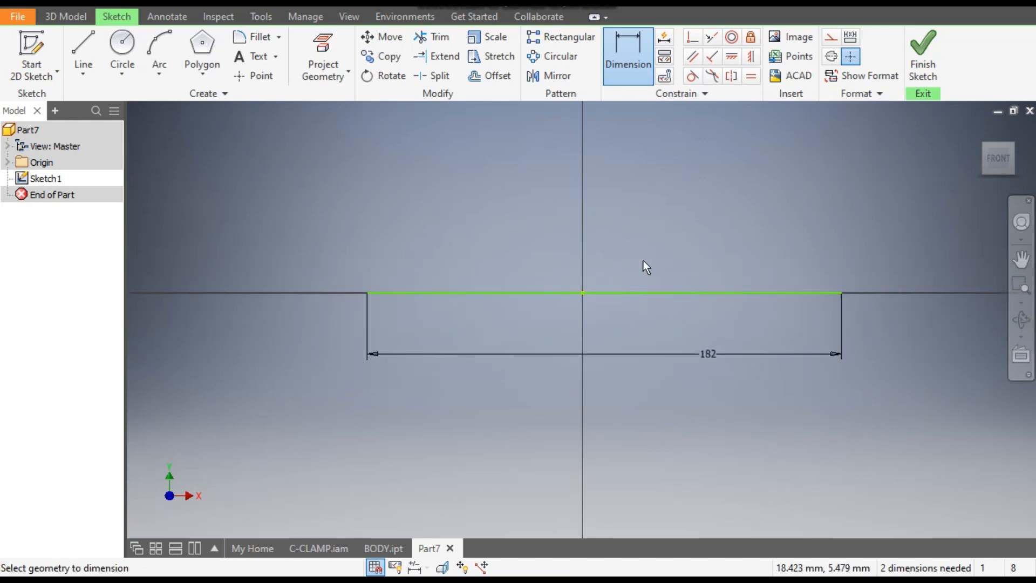
Dimension the distance from the origin to the line's right endpoint as 182/2 mm
{"action": "left_click", "coordinate": [585, 296]}
{"action": "left_click", "coordinate": [841, 293]}
{"action": "left_click", "coordinate": [789, 328]}
{"action": "type", "text": "18"}
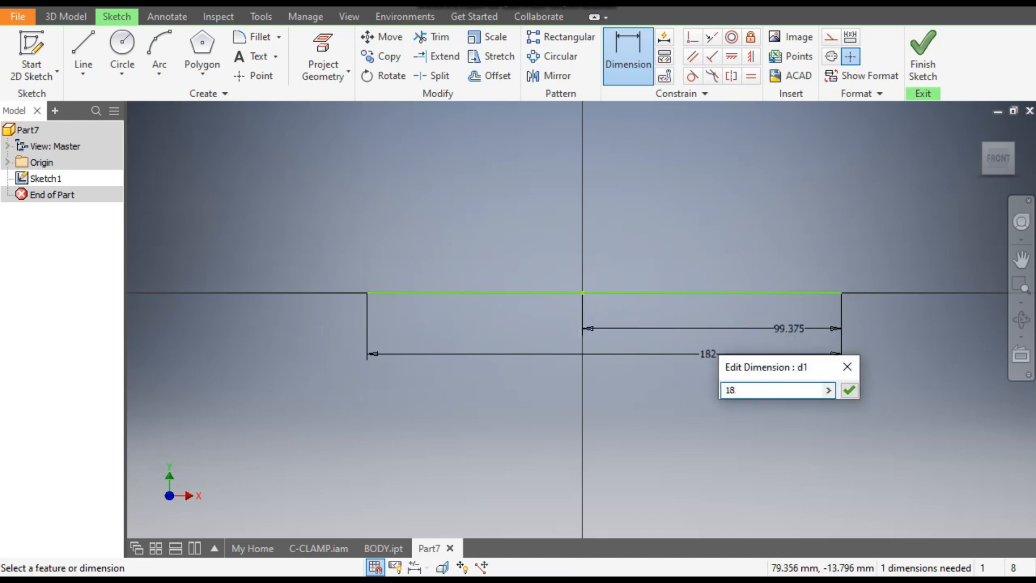
{"action": "type", "text": "2/2"}
{"action": "key", "text": "Return"}
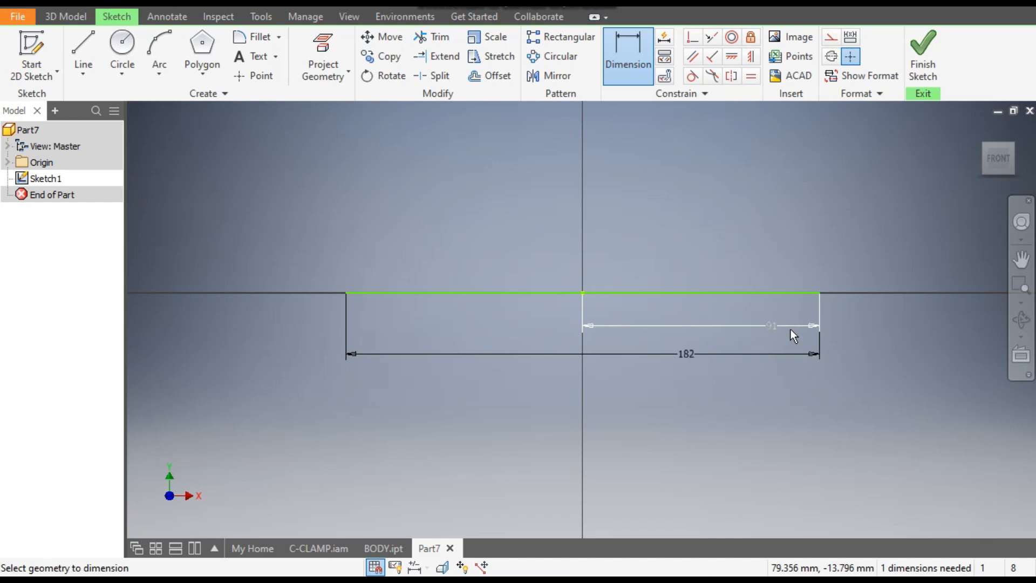
{"action": "key", "text": "Escape"}
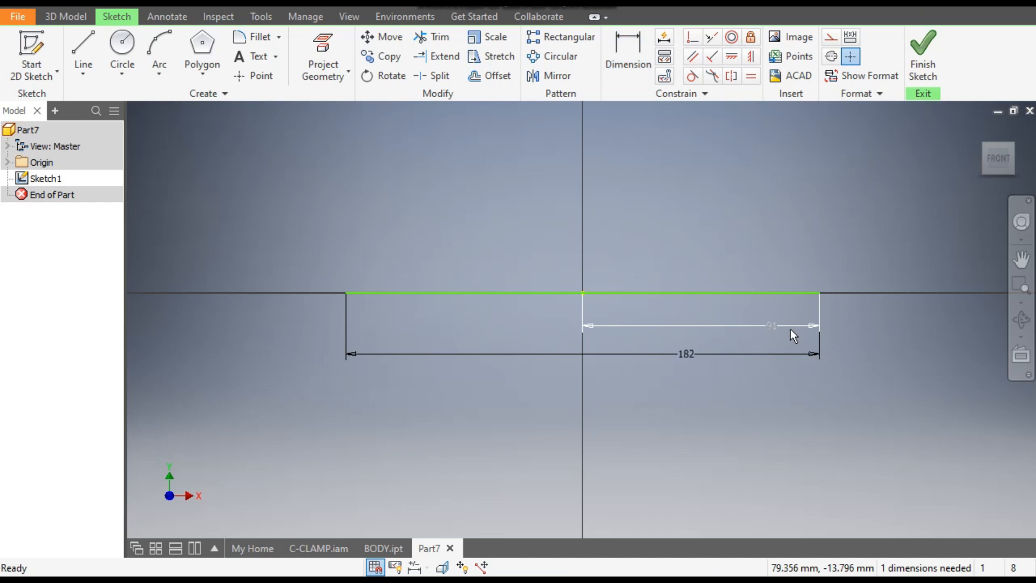
Try to make the 182 mm line's midpoint coincident with the origin after moving the line above the X axis
{"action": "mouse_move", "coordinate": [700, 293]}
{"action": "left_mouse_down"}
{"action": "mouse_move", "coordinate": [698, 229]}
{"action": "mouse_move", "coordinate": [716, 241]}
{"action": "left_mouse_up"}
{"action": "left_click", "coordinate": [745, 191]}
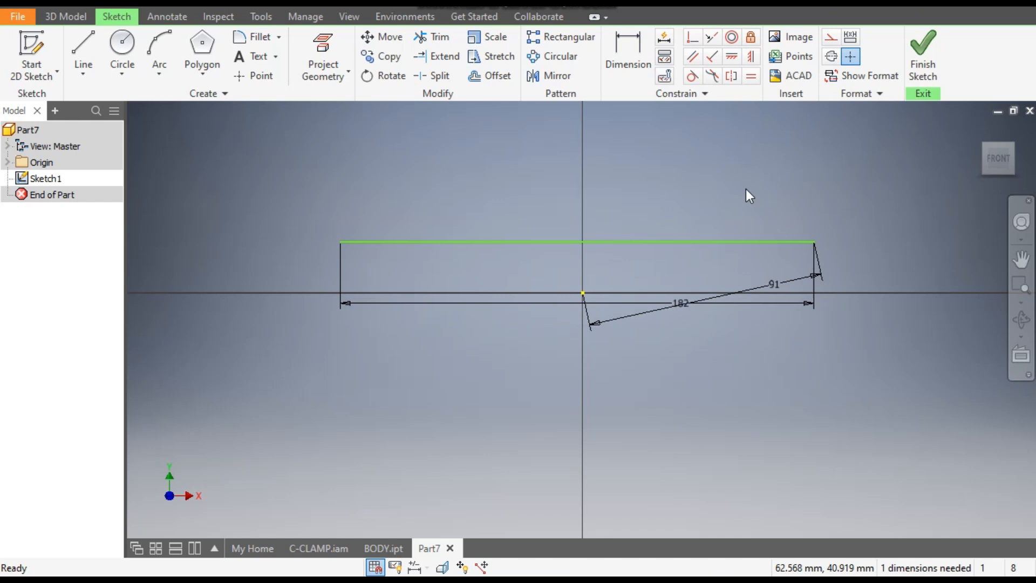
{"action": "left_click", "coordinate": [724, 242]}
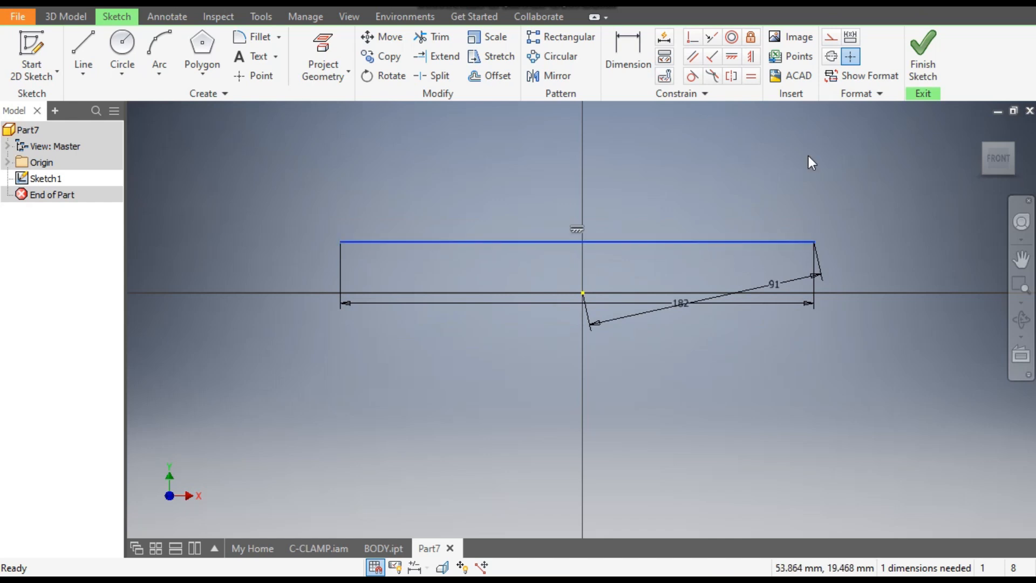
{"action": "left_click", "coordinate": [708, 172]}
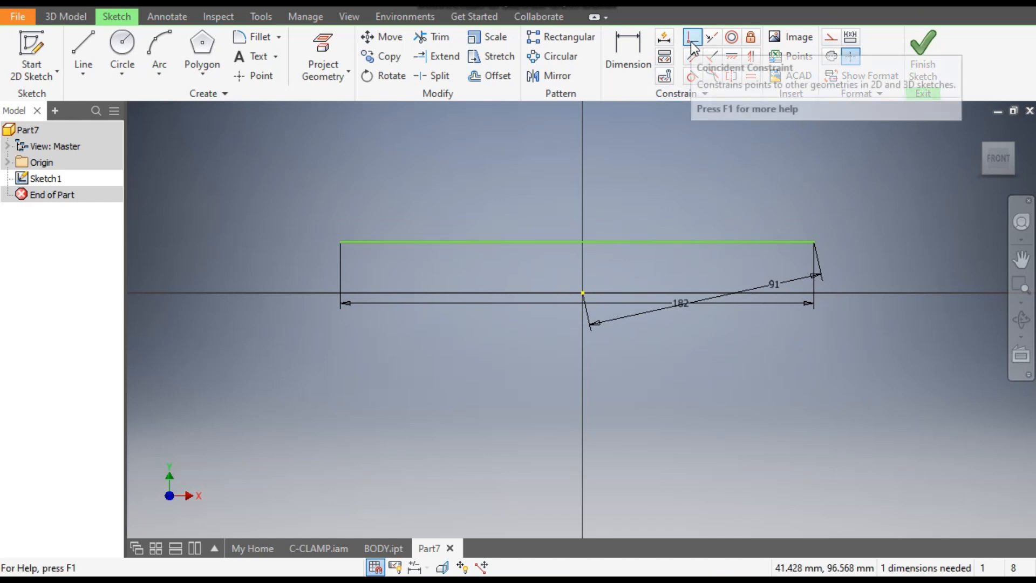
{"action": "left_click", "coordinate": [692, 39]}
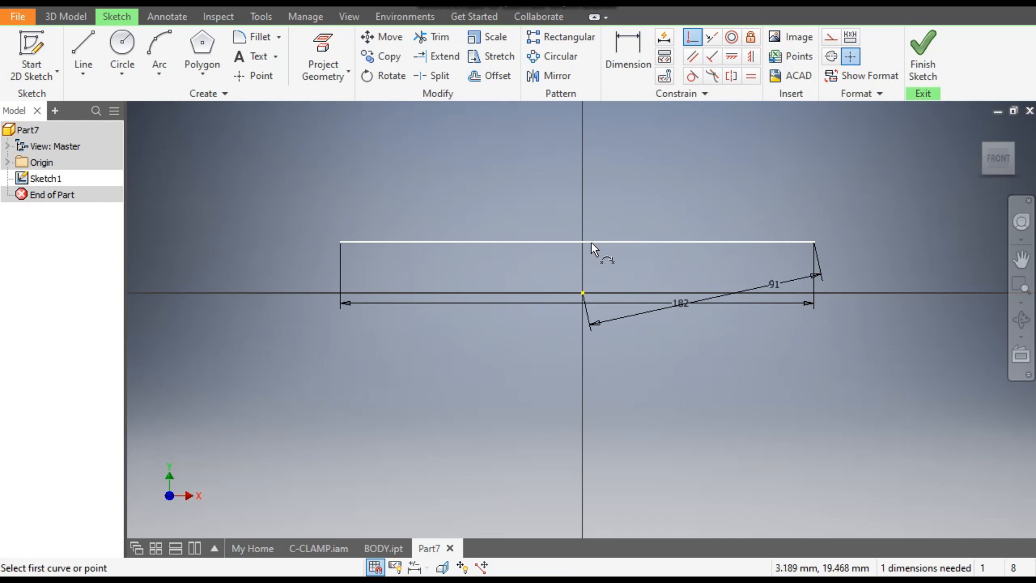
{"action": "left_click", "coordinate": [576, 242]}
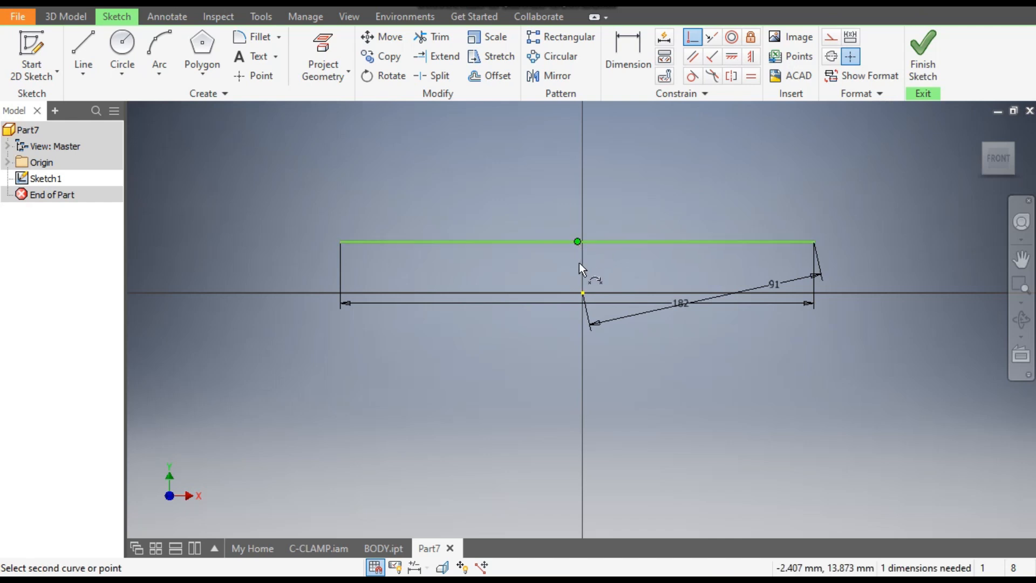
{"action": "left_click", "coordinate": [583, 293]}
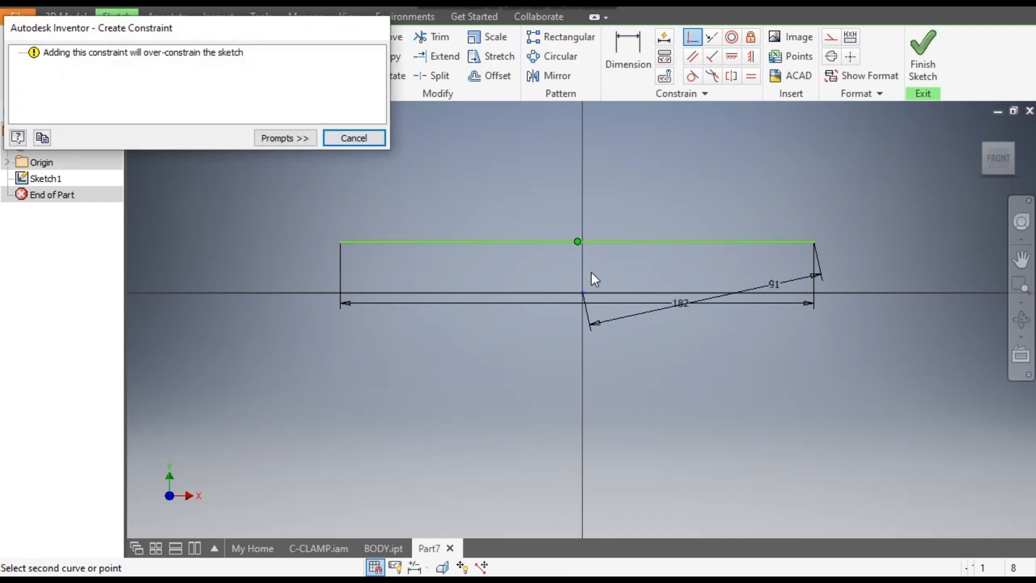
{"action": "left_click", "coordinate": [354, 138]}
{"action": "key", "text": "Escape"}
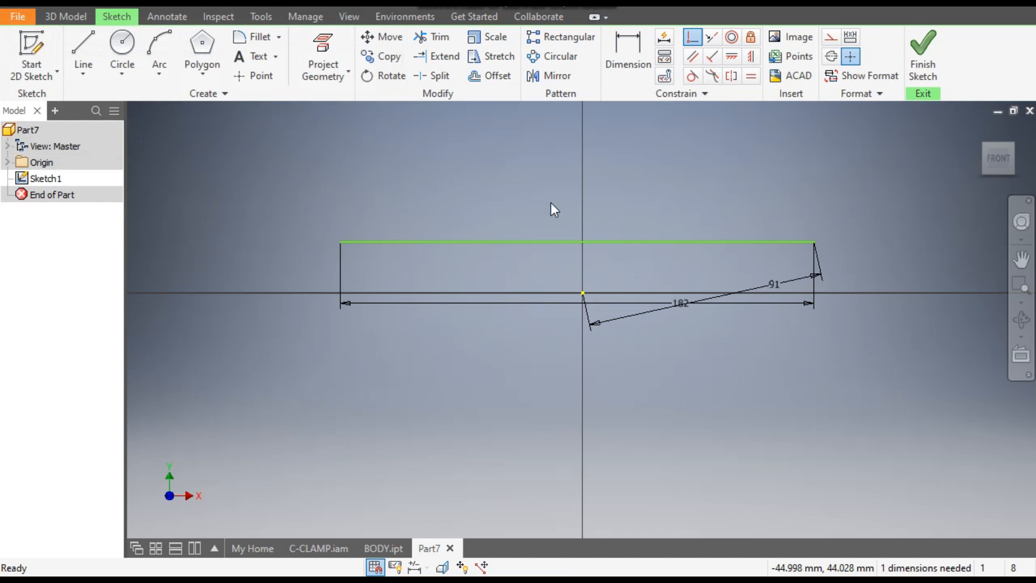
Replace the 91 mm dimension with a coincident constraint between the line's midpoint and the origin, and convert the line to a centerline
{"action": "left_click", "coordinate": [811, 266]}
{"action": "key", "text": "Delete"}
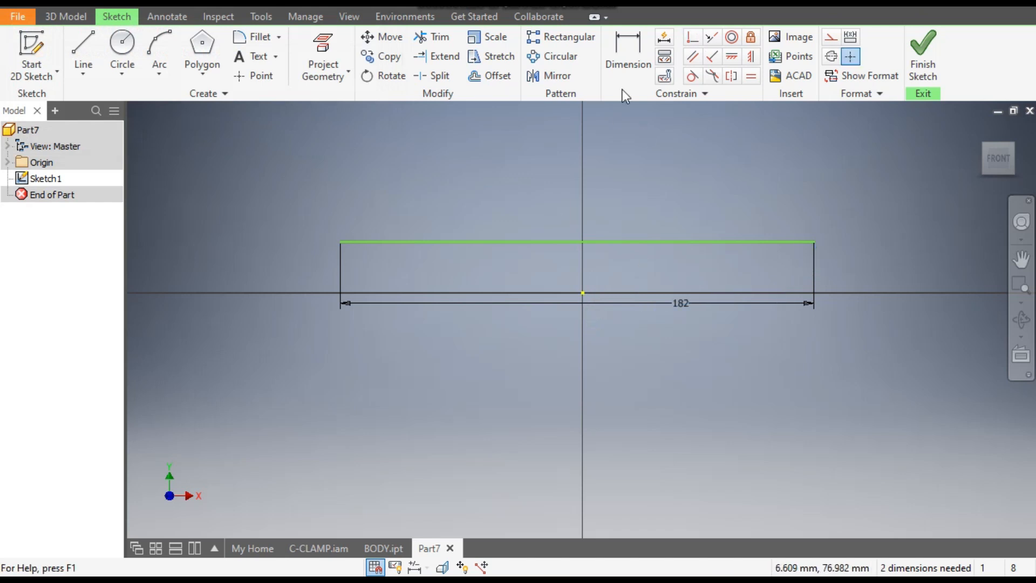
{"action": "left_click", "coordinate": [692, 39]}
{"action": "left_click", "coordinate": [582, 242]}
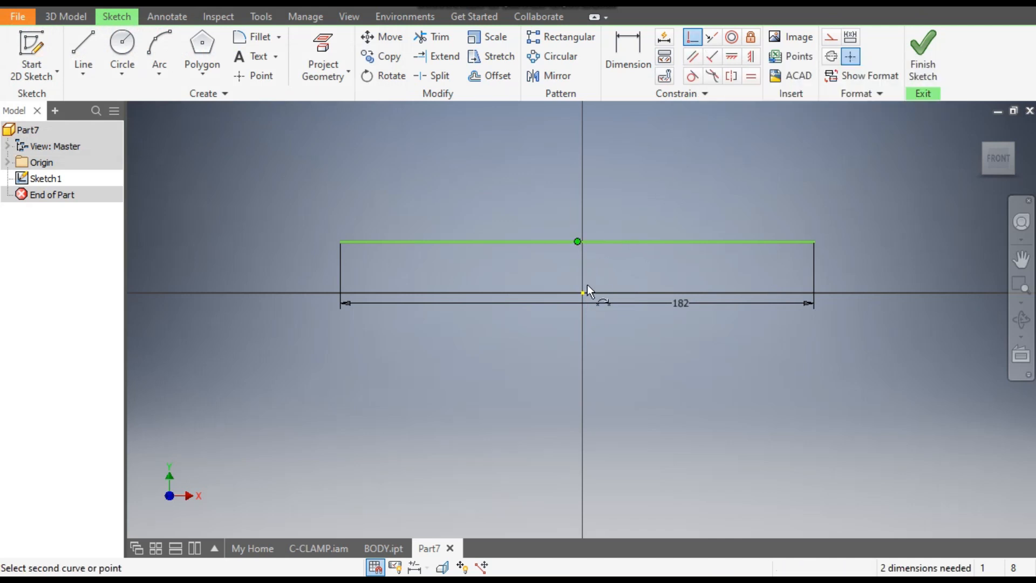
{"action": "left_click", "coordinate": [583, 292]}
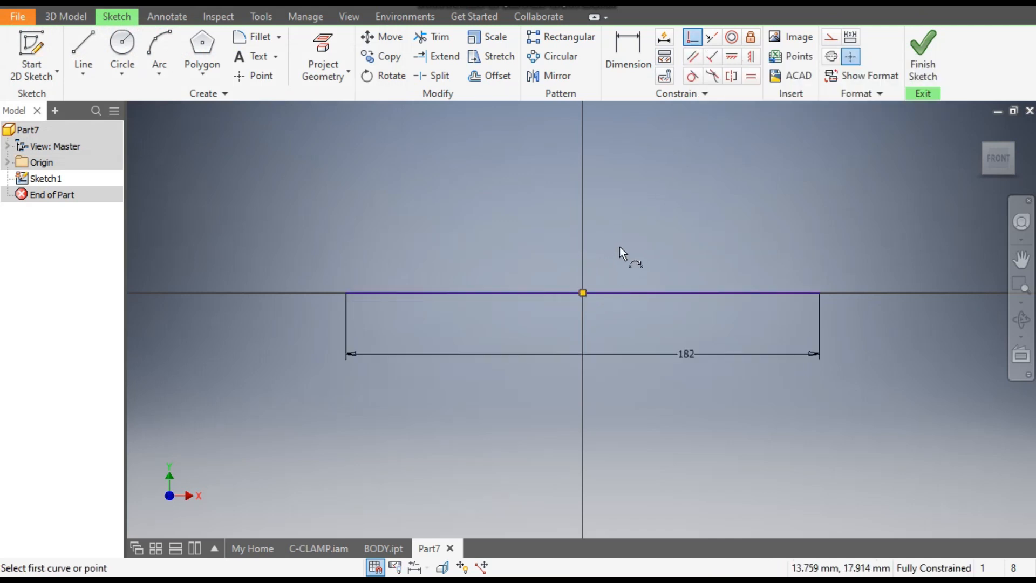
{"action": "key", "text": "Escape"}
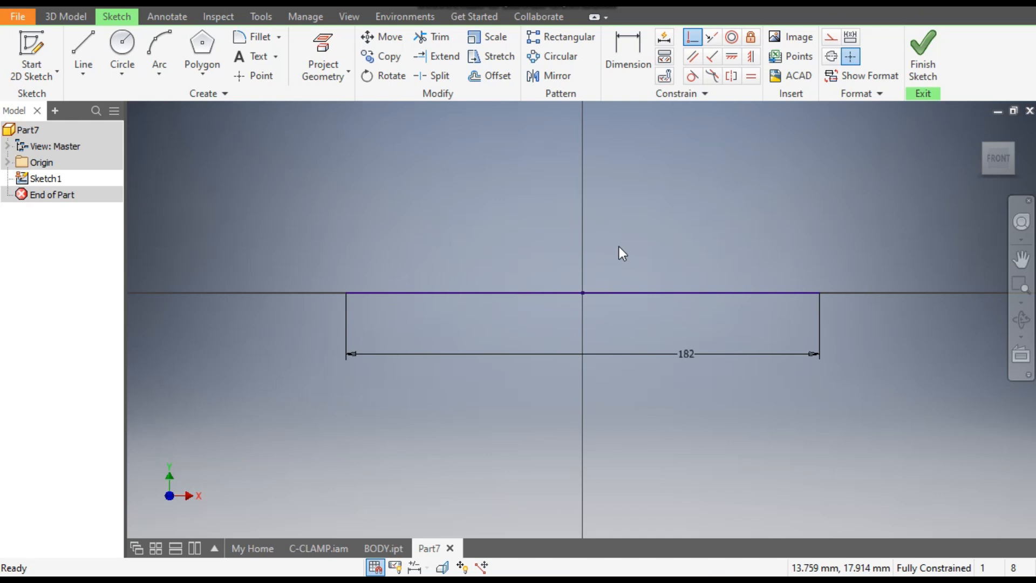
{"action": "left_click", "coordinate": [649, 292]}
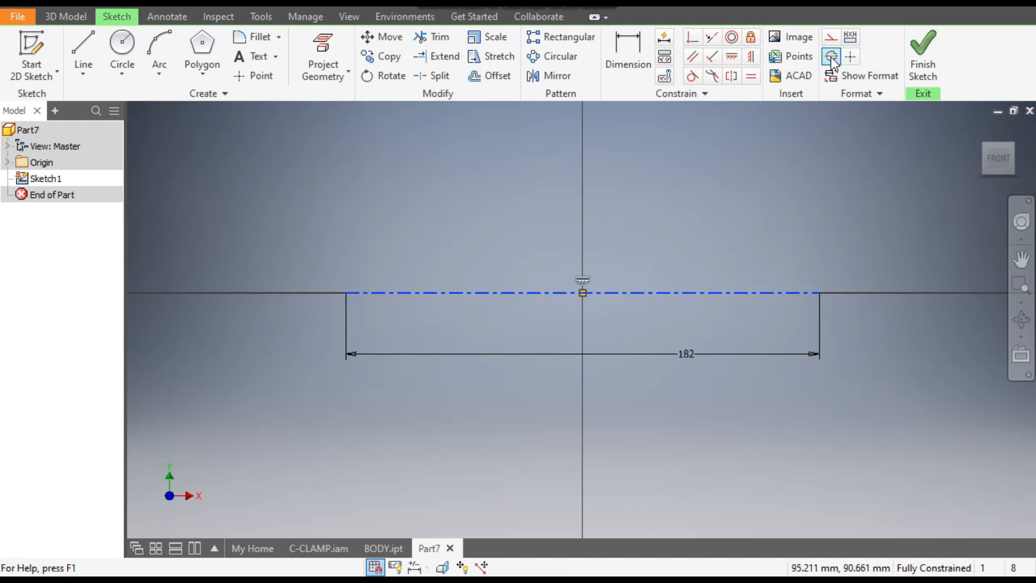
{"action": "left_click", "coordinate": [766, 195]}
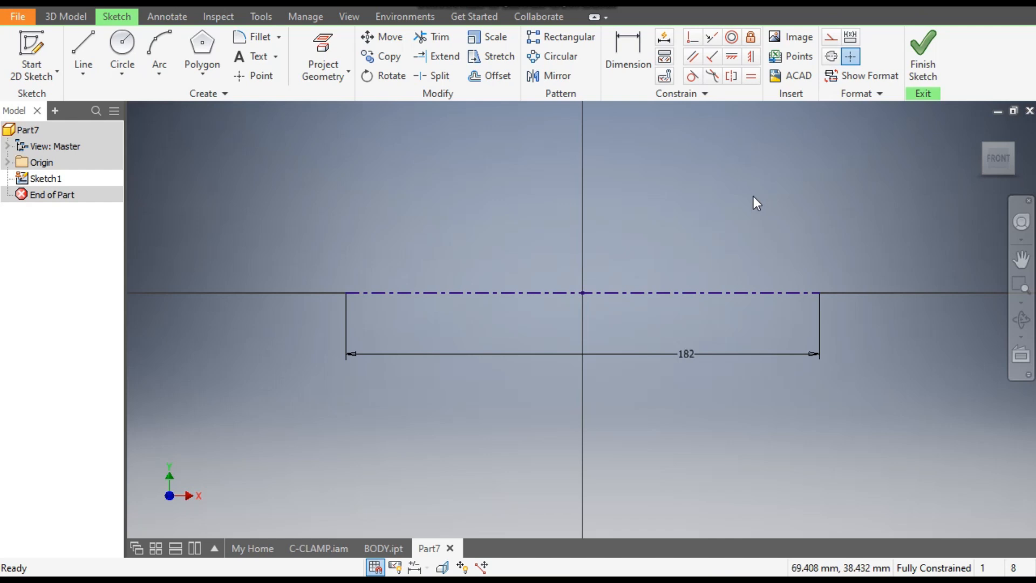
Draw a stepped half-profile between the centerline's endpoints, with heights of about 21, 8, 5 and 13 mm from left to right
{"action": "left_click", "coordinate": [83, 51]}
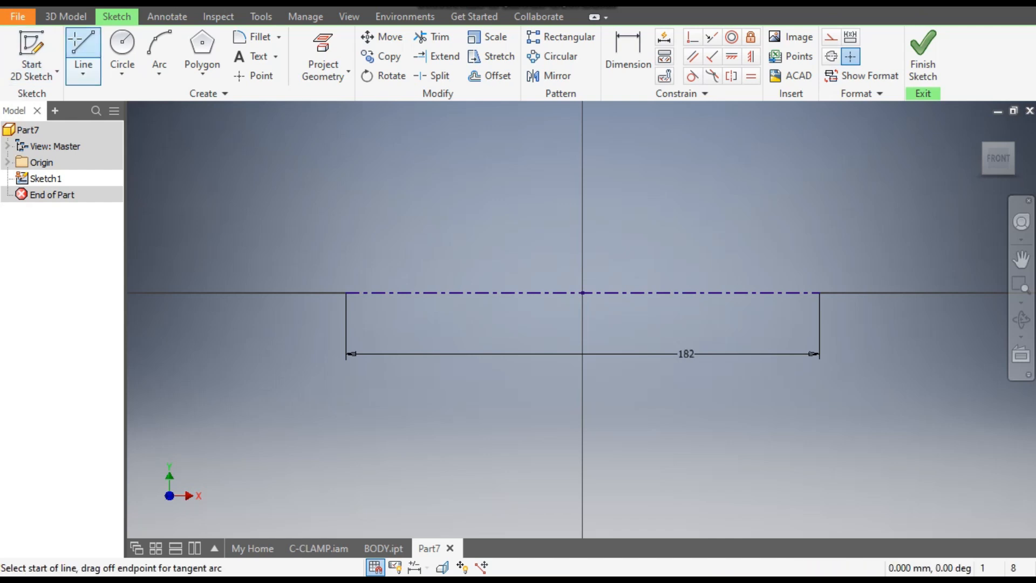
{"action": "left_click", "coordinate": [346, 292]}
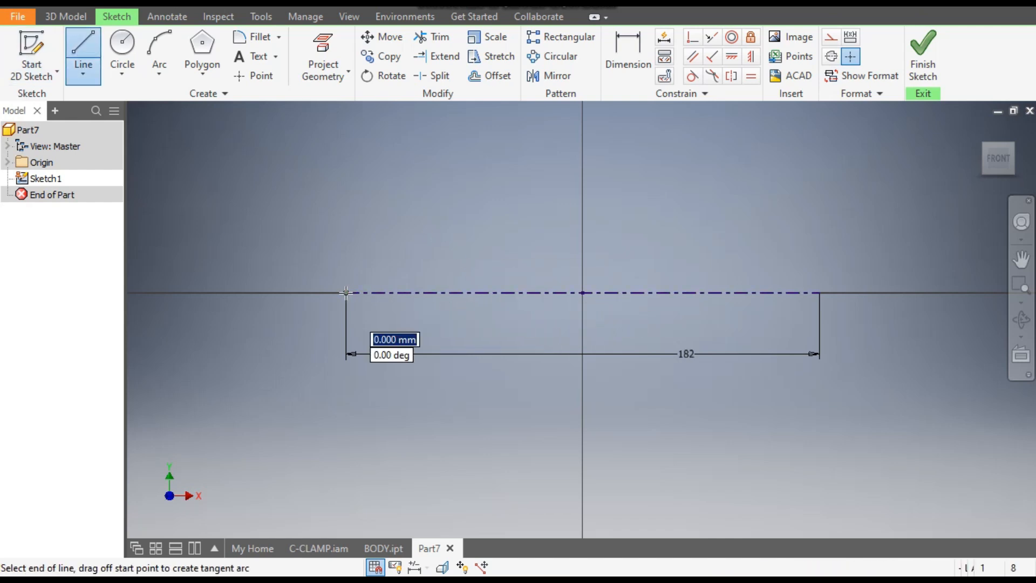
{"action": "left_click", "coordinate": [346, 238]}
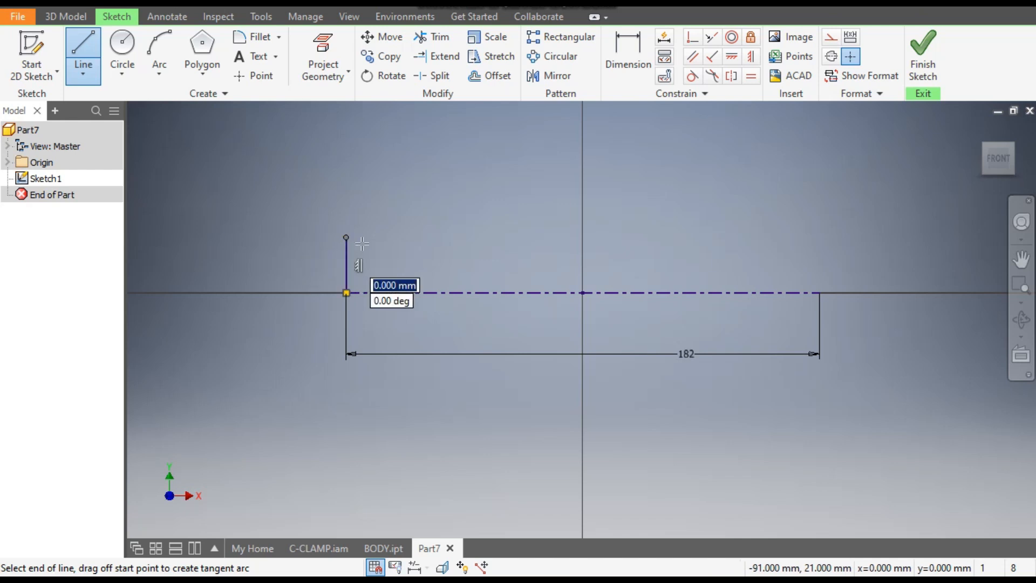
{"action": "left_click", "coordinate": [479, 271]}
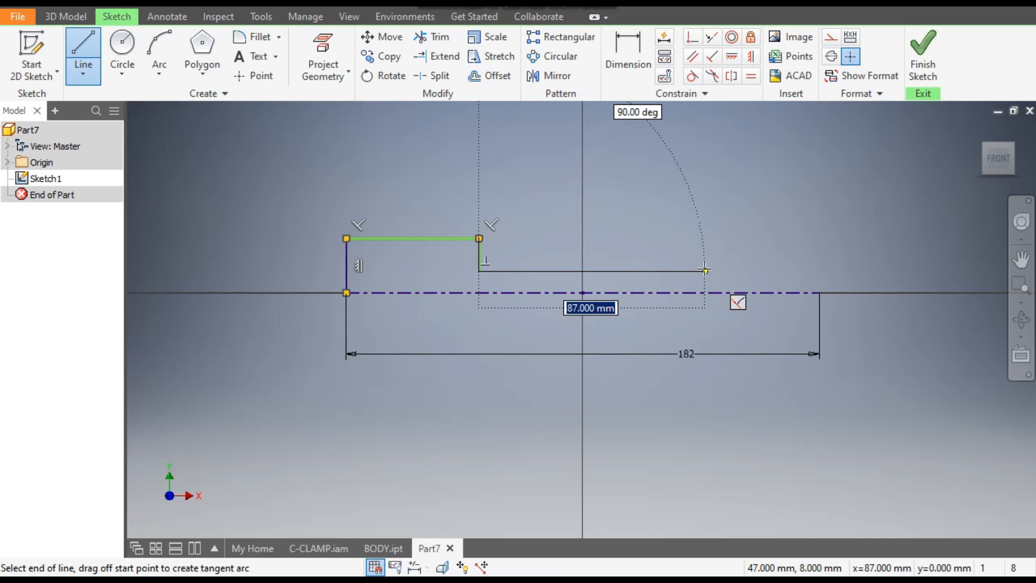
{"action": "left_click", "coordinate": [735, 271]}
{"action": "scroll", "coordinate": [735, 270], "scroll_direction": "down", "scroll_amount": 2}
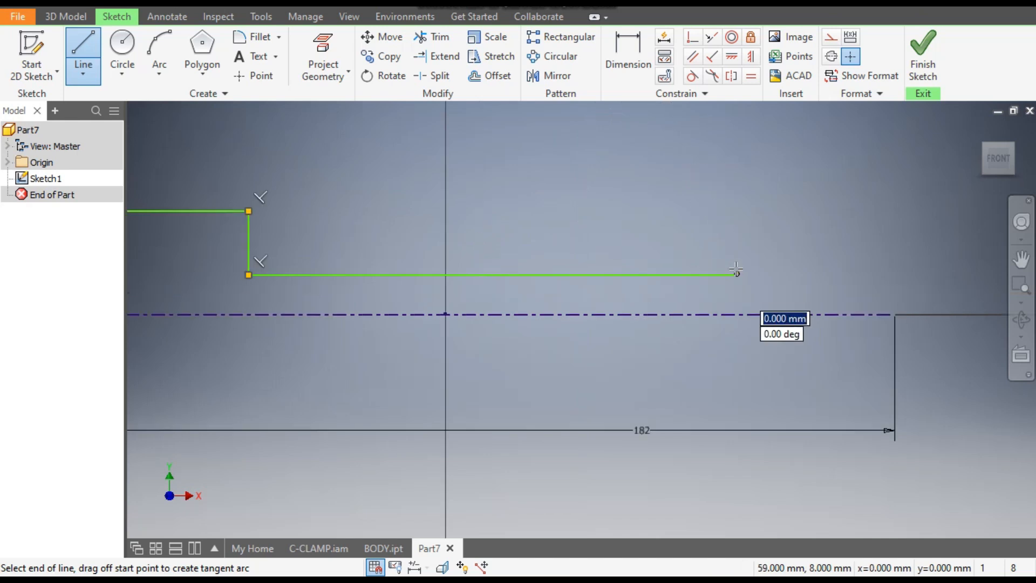
{"action": "left_click", "coordinate": [736, 288]}
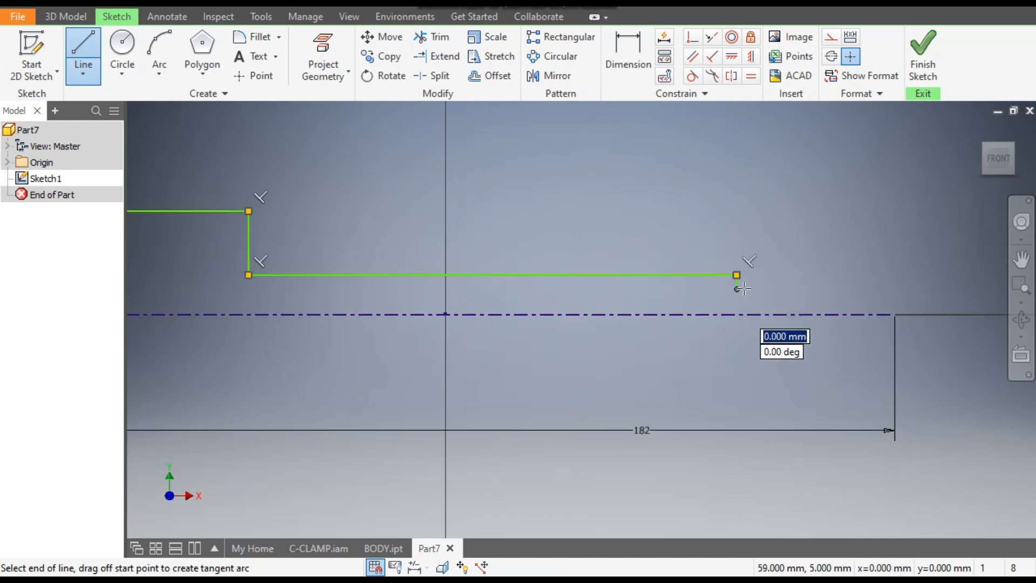
{"action": "left_click", "coordinate": [801, 289]}
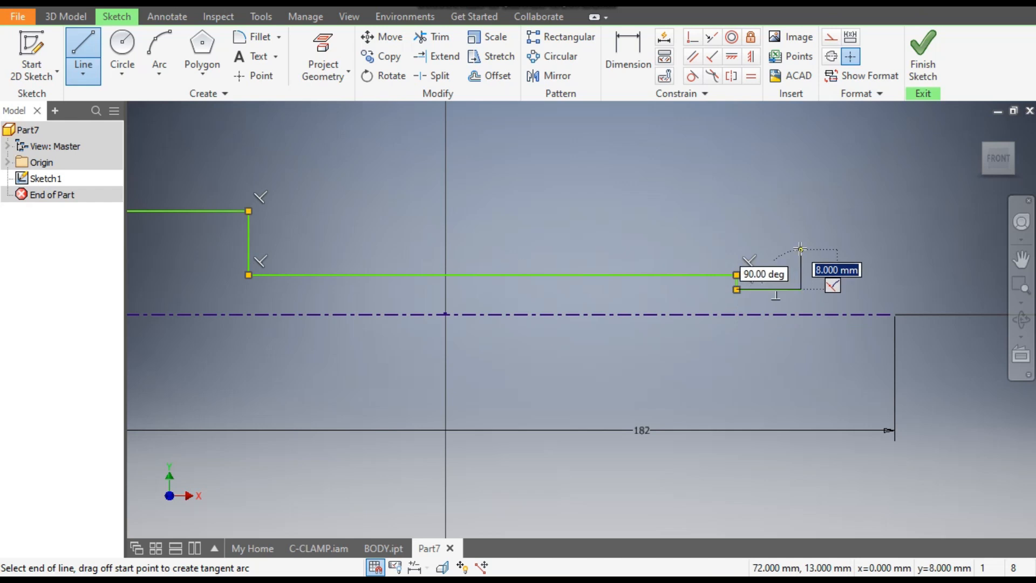
{"action": "left_click", "coordinate": [802, 250]}
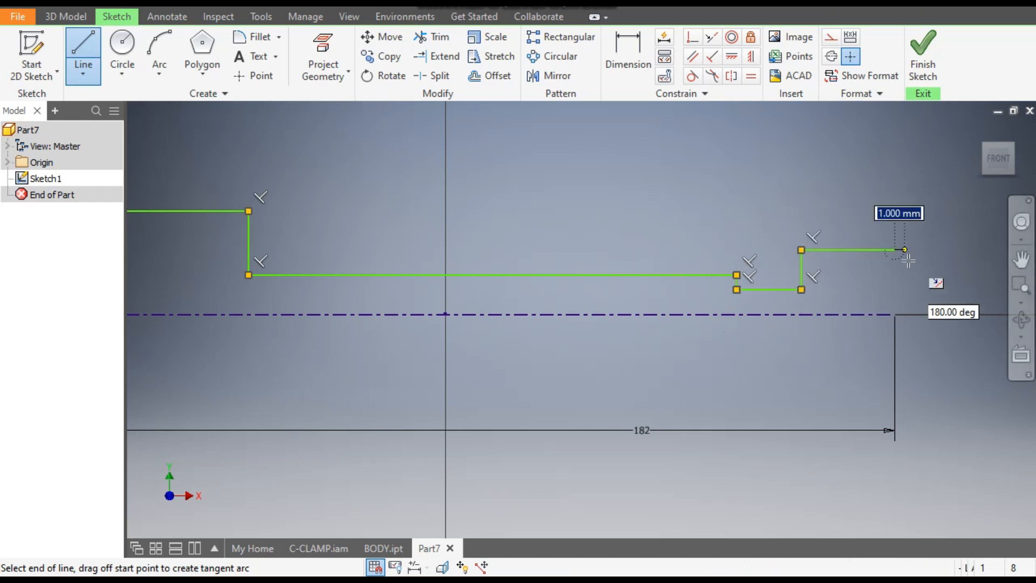
{"action": "left_click", "coordinate": [894, 314]}
Dimension the length of the profile's tall left section as 28 mm
{"action": "scroll", "coordinate": [874, 231], "scroll_direction": "down", "scroll_amount": 5}
{"action": "mouse_move", "coordinate": [821, 218]}
{"action": "middle_mouse_down"}
{"action": "mouse_move", "coordinate": [811, 235]}
{"action": "mouse_move", "coordinate": [726, 236]}
{"action": "mouse_move", "coordinate": [772, 244]}
{"action": "middle_mouse_up"}
{"action": "scroll", "coordinate": [814, 234], "scroll_direction": "up", "scroll_amount": 5}
{"action": "scroll", "coordinate": [813, 258], "scroll_direction": "up", "scroll_amount": 3}
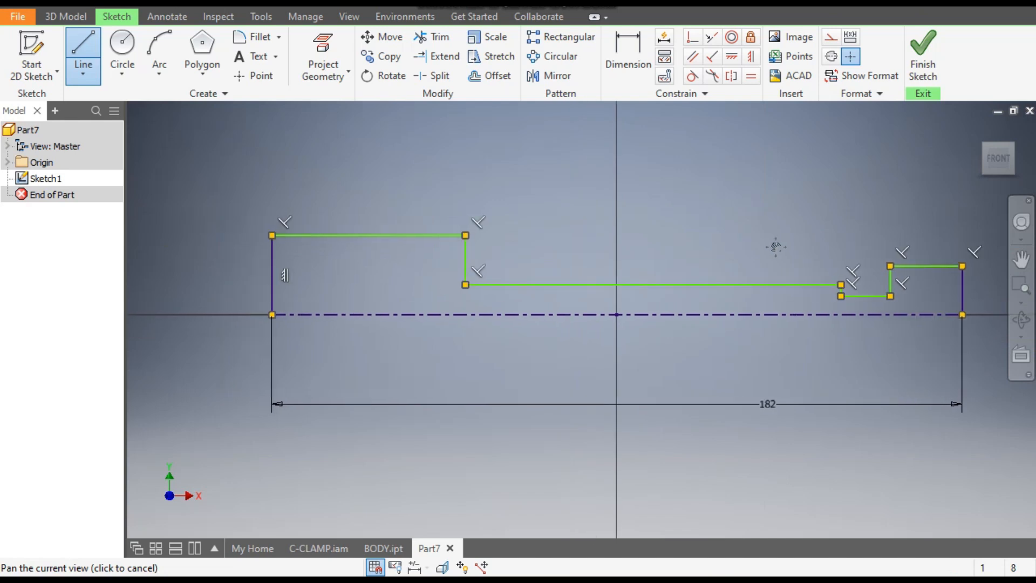
{"action": "left_click", "coordinate": [628, 56]}
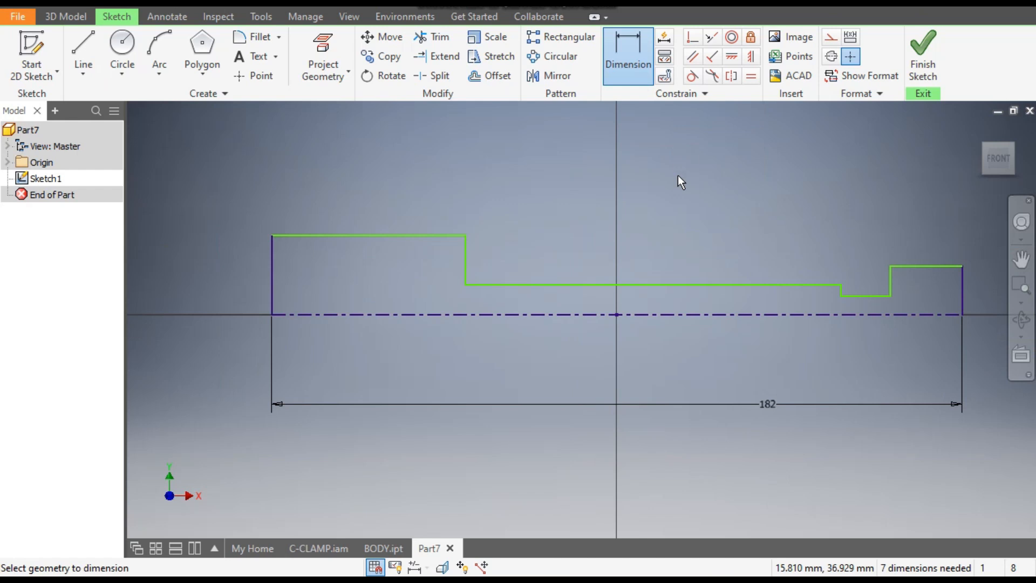
{"action": "left_click", "coordinate": [383, 236]}
{"action": "left_click", "coordinate": [380, 210]}
{"action": "type", "text": "28"}
{"action": "key", "text": "Return"}
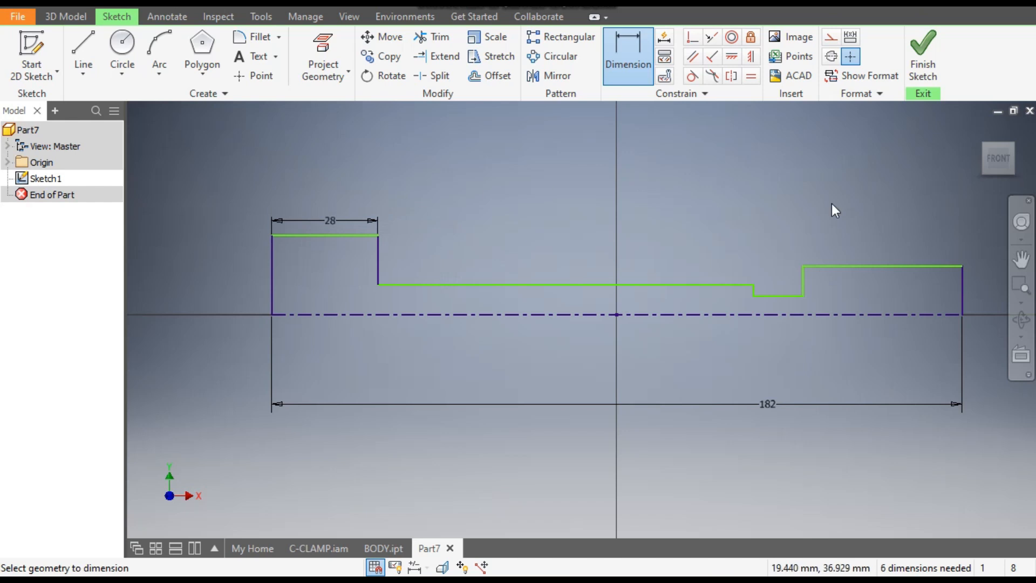
Dimension the right end collar and the groove beside it as 6 mm long each
{"action": "left_click", "coordinate": [865, 266]}
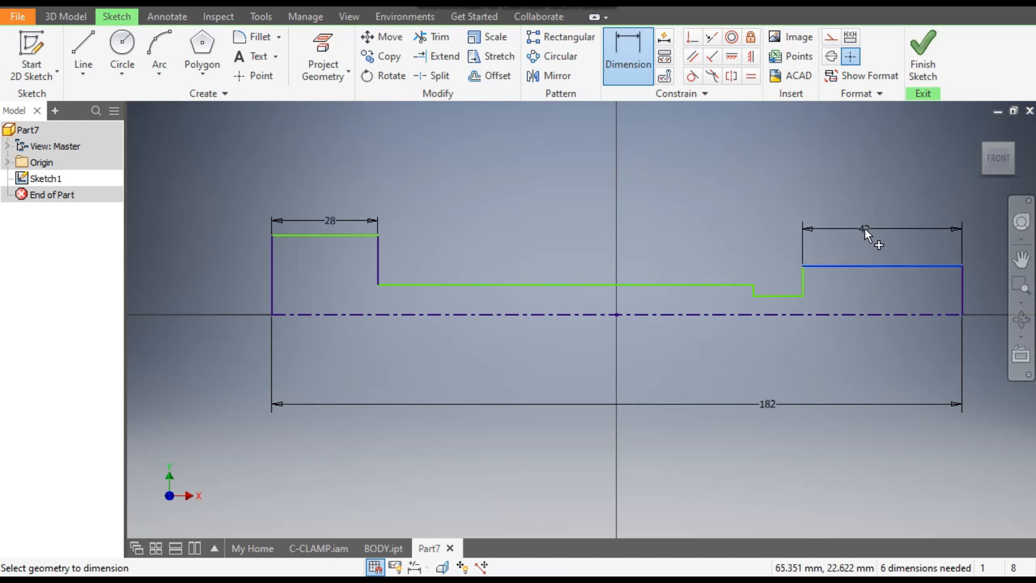
{"action": "left_click", "coordinate": [865, 229]}
{"action": "type", "text": "6"}
{"action": "key", "text": "Return"}
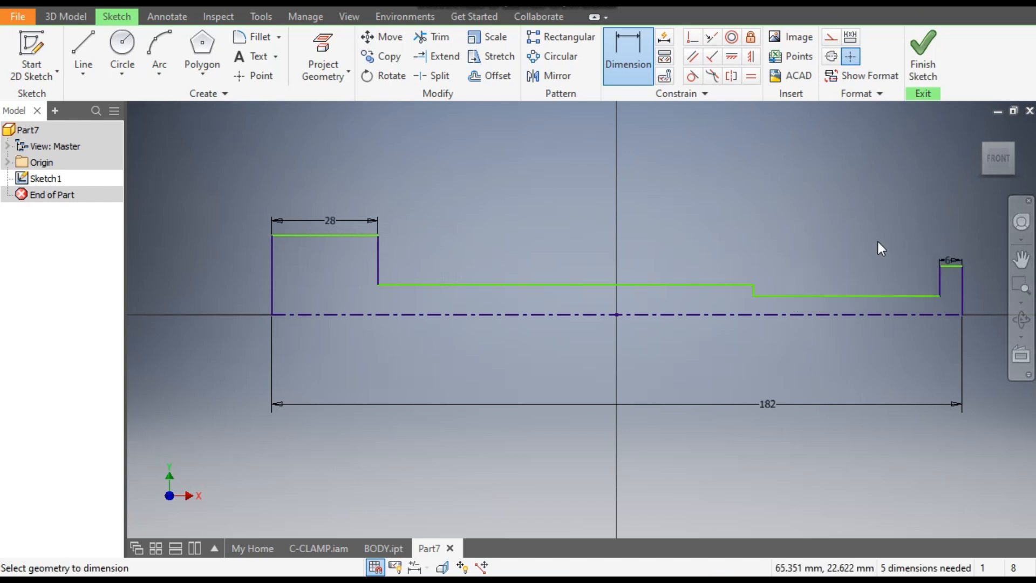
{"action": "left_click", "coordinate": [872, 296]}
{"action": "left_click", "coordinate": [870, 256]}
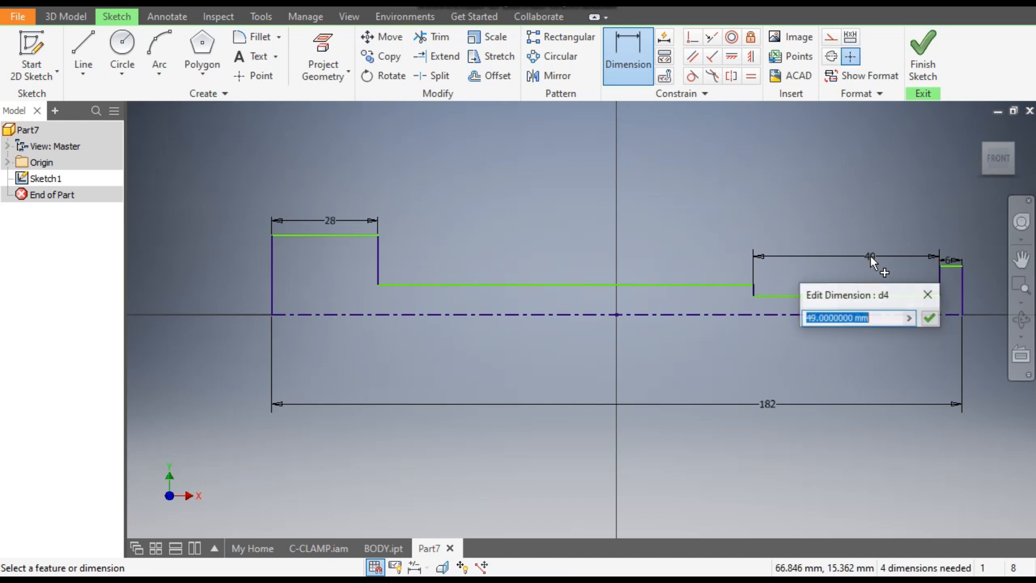
{"action": "type", "text": "6"}
{"action": "key", "text": "Return"}
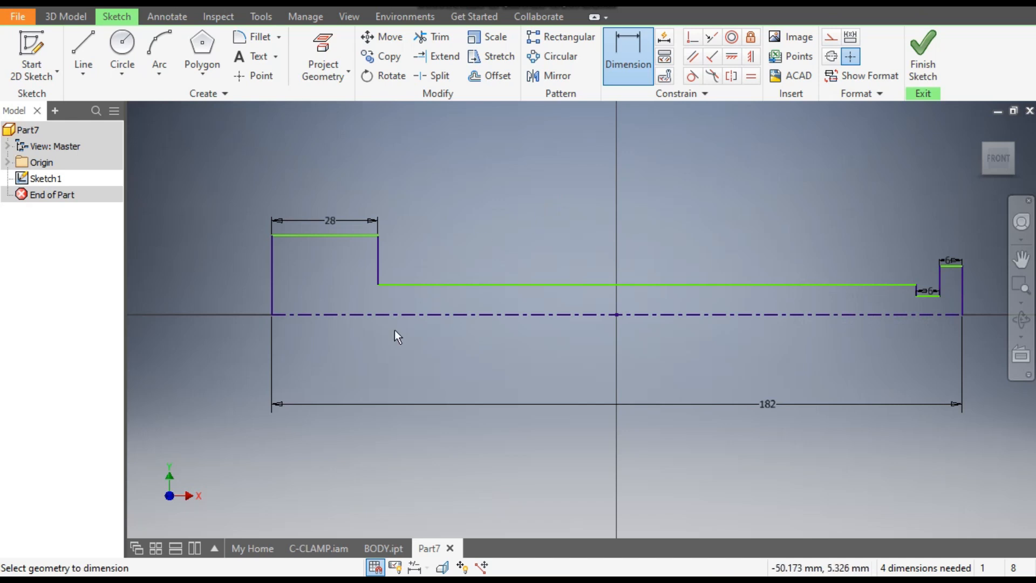
Dimension the left section's diameter about the centerline as 30 mm
{"action": "left_click", "coordinate": [318, 236]}
{"action": "left_click", "coordinate": [316, 316]}
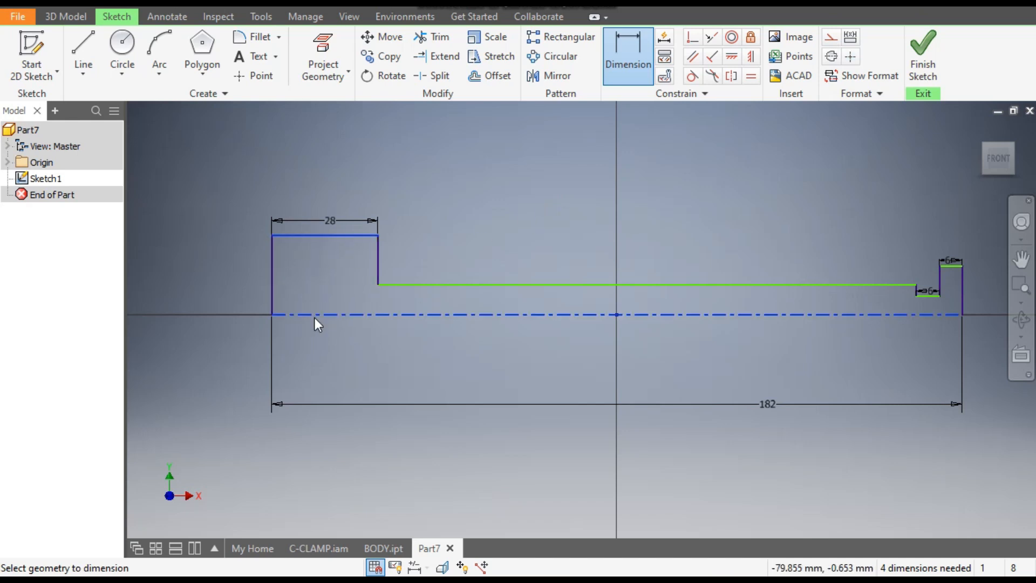
{"action": "left_click", "coordinate": [319, 339]}
{"action": "type", "text": "3"}
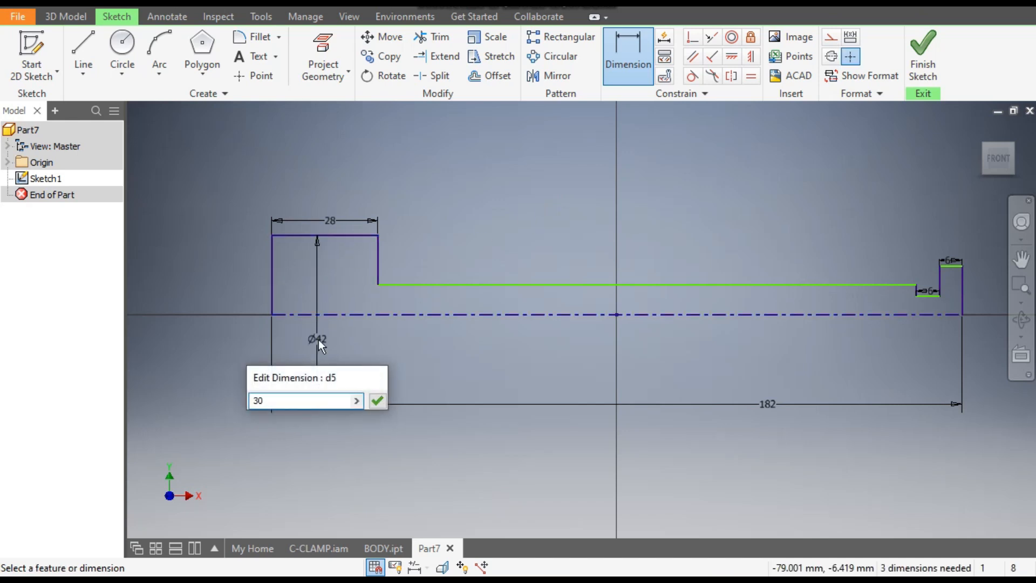
{"action": "type", "text": "0"}
{"action": "key", "text": "Return"}
Dimension the long middle shaft's diameter about the centerline as 20 mm
{"action": "left_click", "coordinate": [632, 307]}
{"action": "left_click", "coordinate": [630, 314]}
{"action": "left_click", "coordinate": [599, 356]}
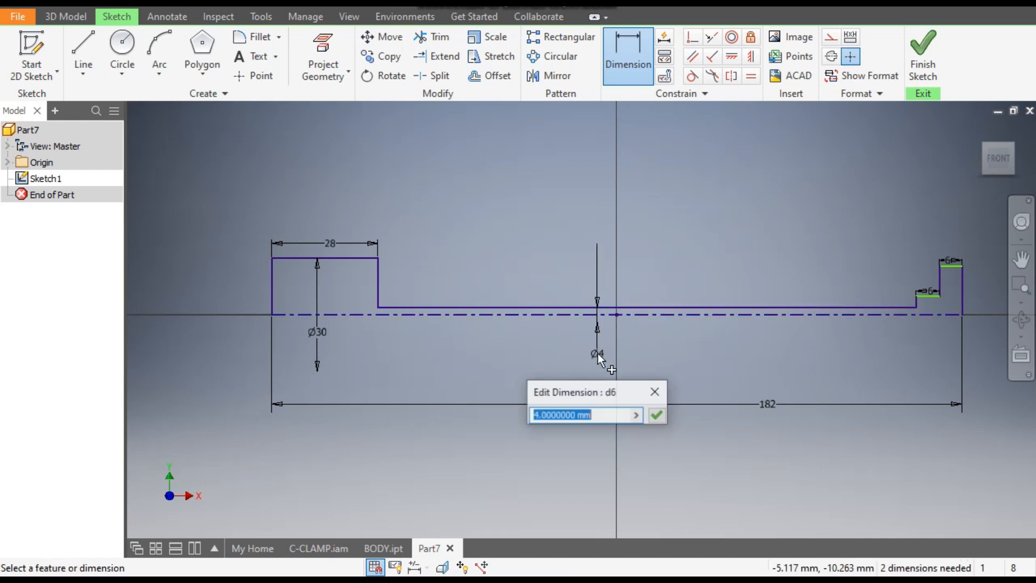
{"action": "type", "text": "20"}
{"action": "key", "text": "Return"}
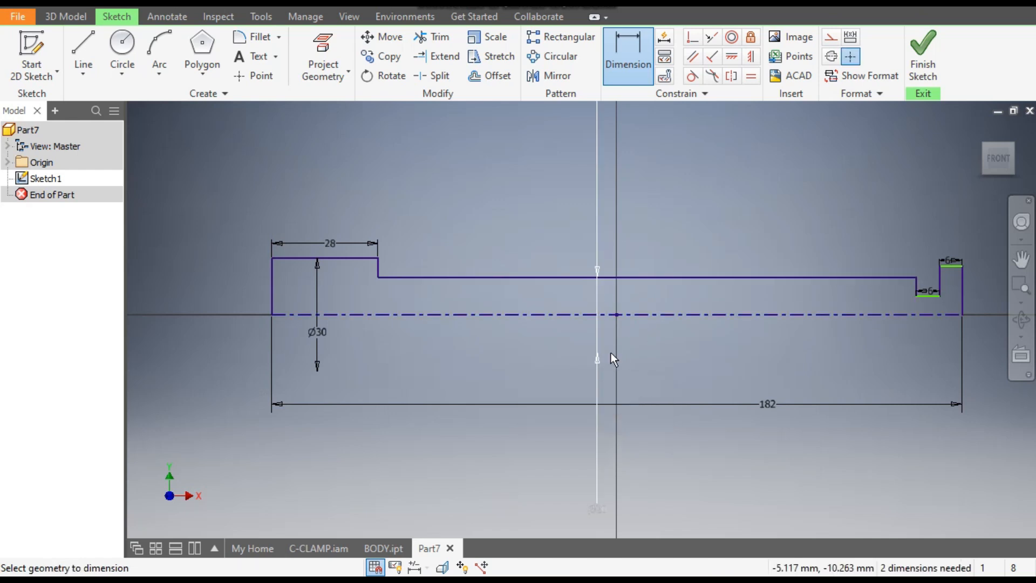
Dimension the diameter of the groove near the right end about the centerline as 15 mm
{"action": "left_click", "coordinate": [1017, 268]}
{"action": "left_click", "coordinate": [1016, 268]}
{"action": "scroll", "coordinate": [965, 294], "scroll_direction": "down", "scroll_amount": 3}
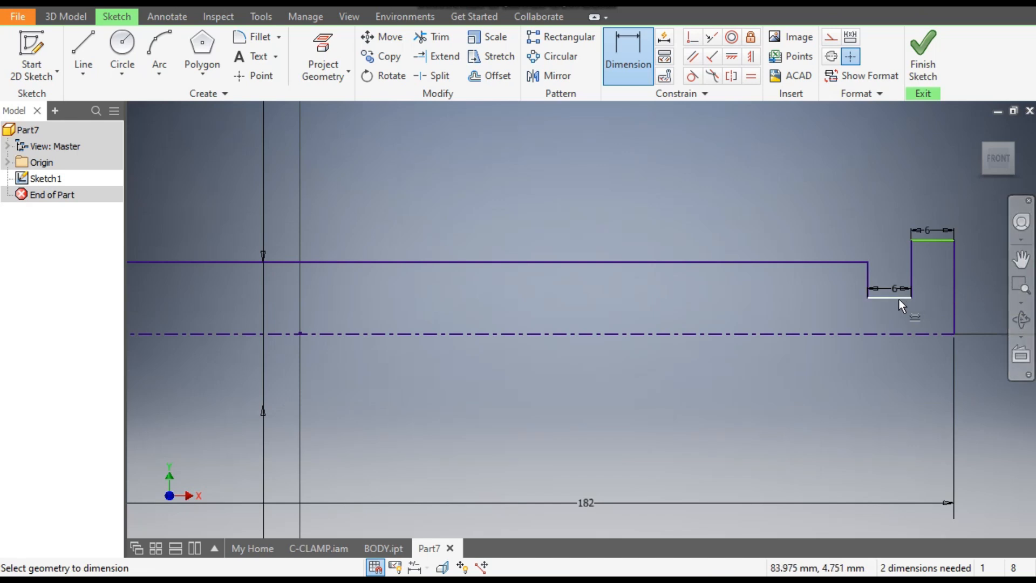
{"action": "left_click", "coordinate": [872, 334]}
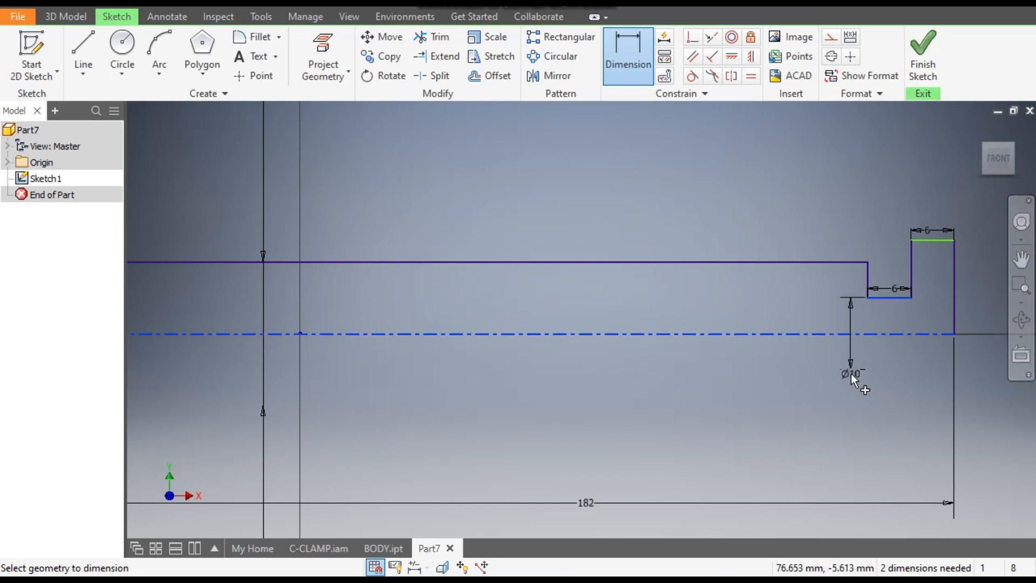
{"action": "left_click", "coordinate": [850, 373]}
{"action": "type", "text": "15"}
{"action": "key", "text": "Return"}
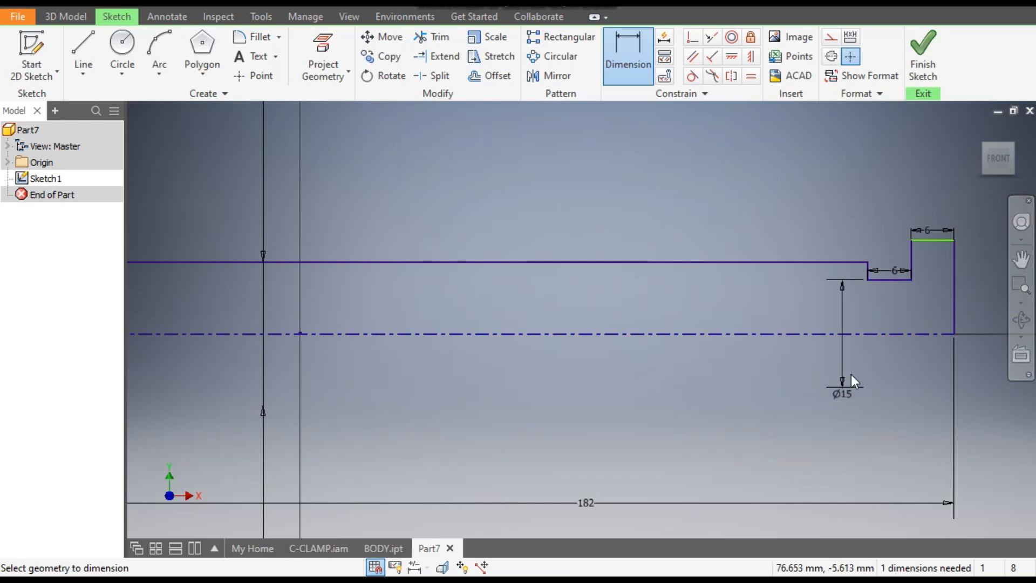
Dimension the right end collar's diameter about the centerline as 23 mm
{"action": "left_click", "coordinate": [937, 241]}
{"action": "left_click", "coordinate": [931, 331]}
{"action": "left_click", "coordinate": [930, 315]}
{"action": "type", "text": "23"}
{"action": "key", "text": "Return"}
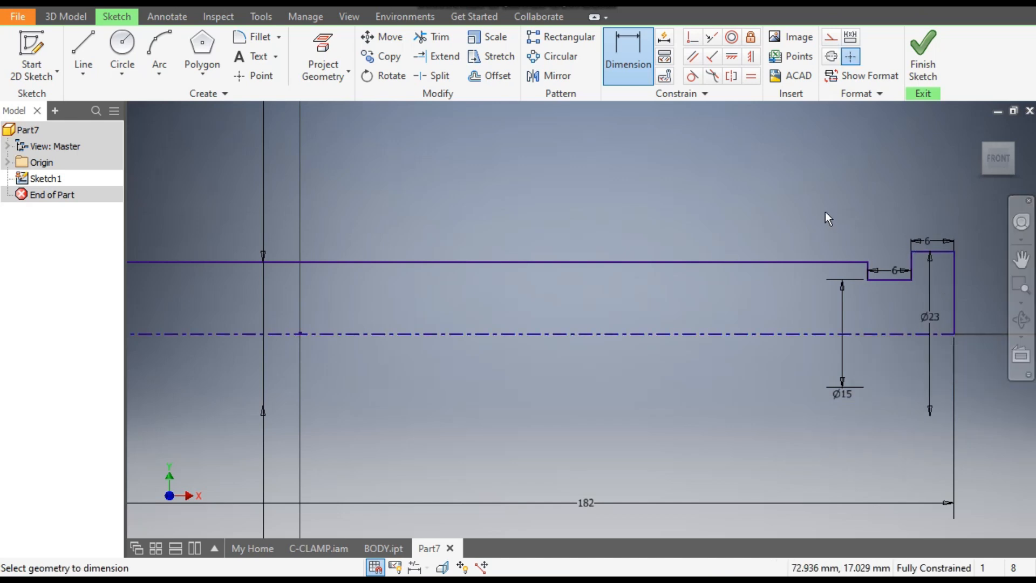
Finish the sketch and revolve the stepped profile fully about the centerline into a solid
{"action": "scroll", "coordinate": [898, 224], "scroll_direction": "up", "scroll_amount": 3}
{"action": "scroll", "coordinate": [898, 224], "scroll_direction": "up", "scroll_amount": 1}
{"action": "middle_click_drag", "start_coordinate": [898, 224], "coordinate": [867, 223]}
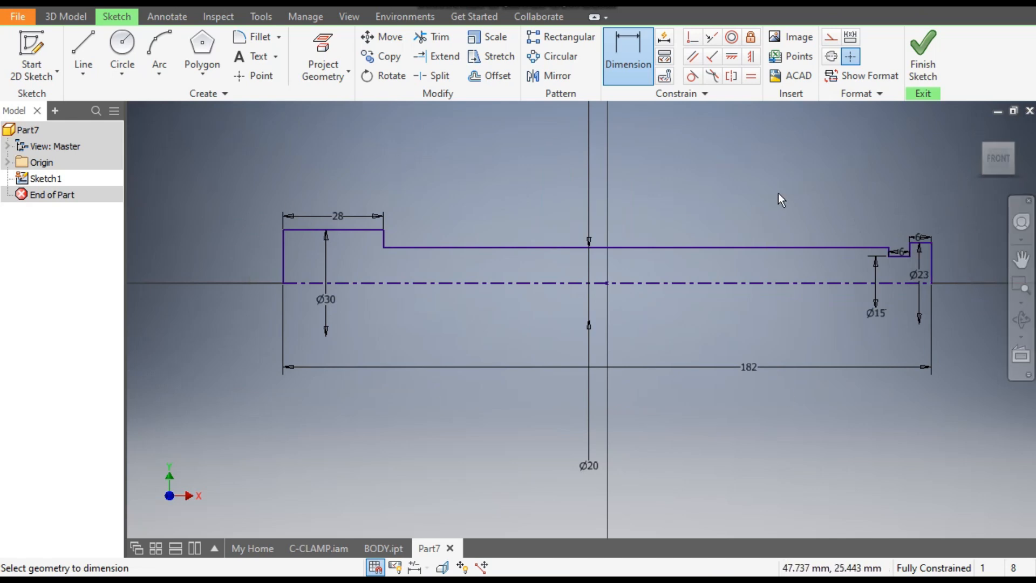
{"action": "left_click", "coordinate": [922, 65]}
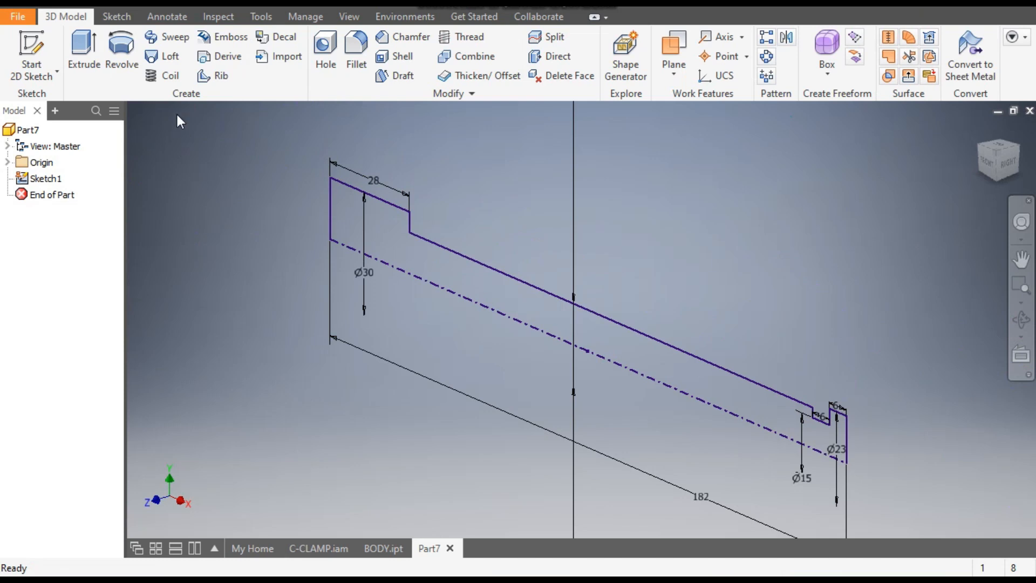
{"action": "left_click", "coordinate": [126, 51]}
{"action": "middle_click_drag", "start_coordinate": [682, 279], "coordinate": [729, 252]}
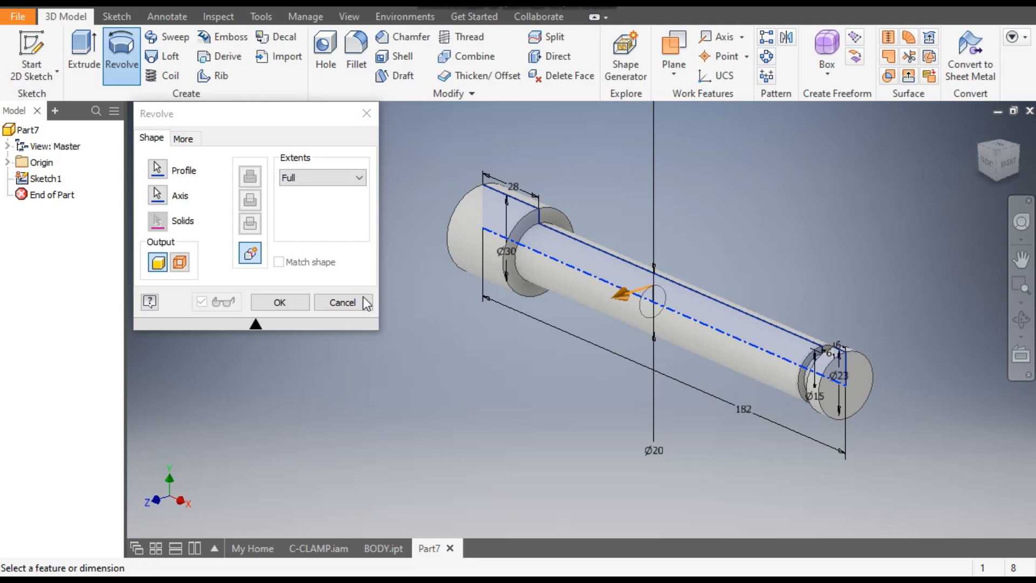
{"action": "left_click", "coordinate": [270, 300]}
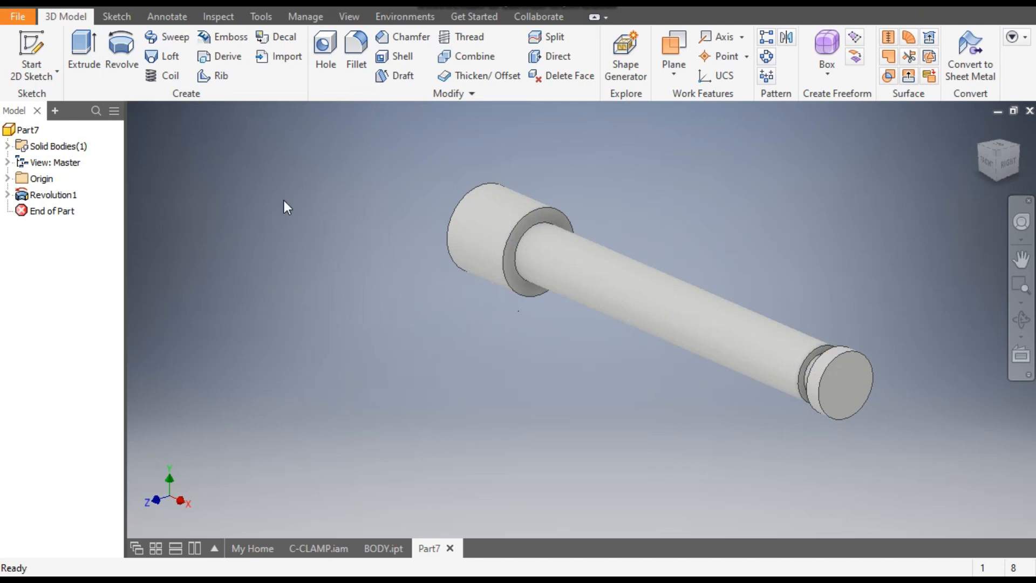
Chamfer both outer circular edges of the large-diameter head by 3 mm
{"action": "left_click", "coordinate": [404, 39]}
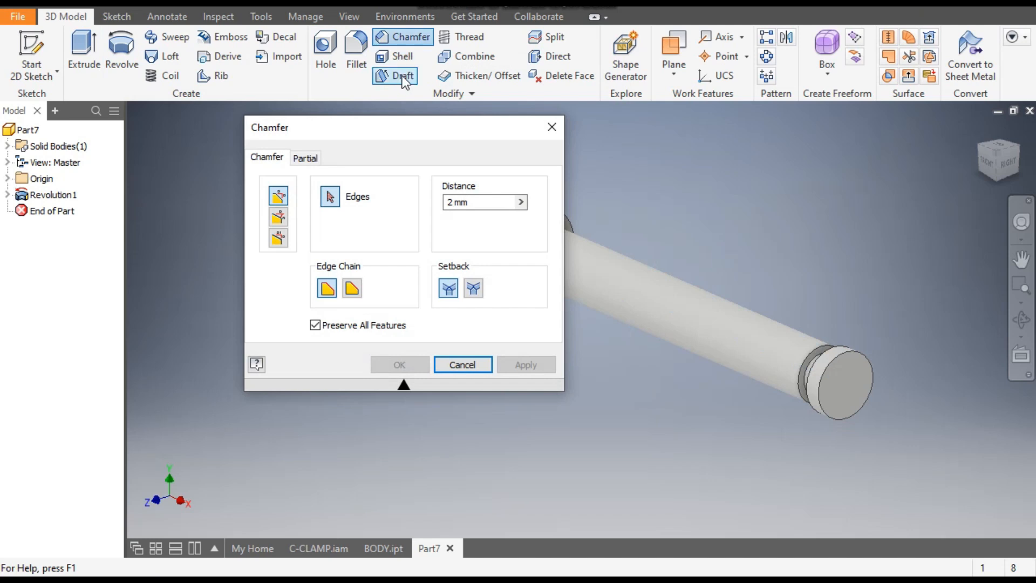
{"action": "left_click", "coordinate": [475, 204]}
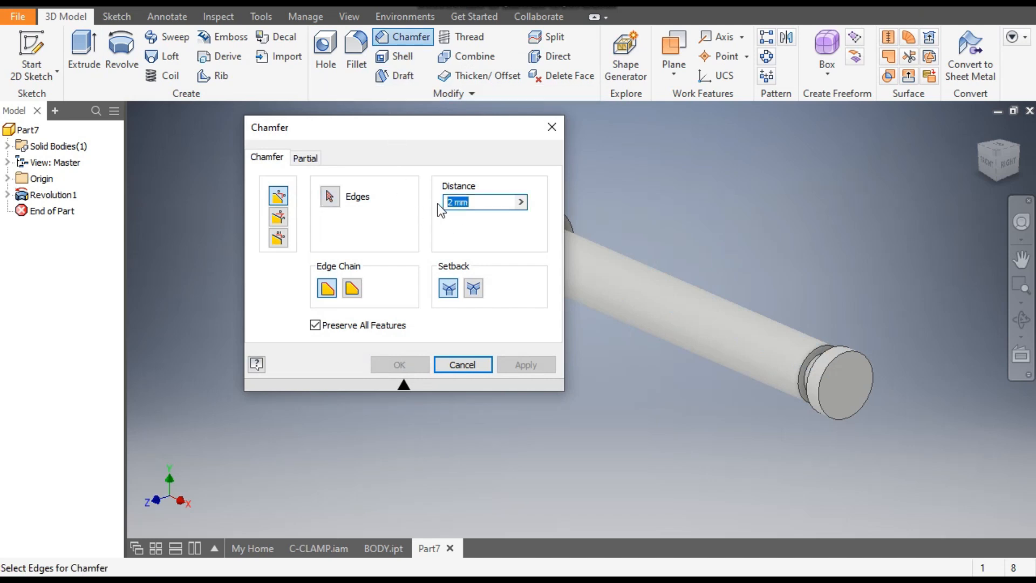
{"action": "middle_click_drag", "start_coordinate": [643, 196], "coordinate": [808, 215]}
{"action": "left_click", "coordinate": [729, 232]}
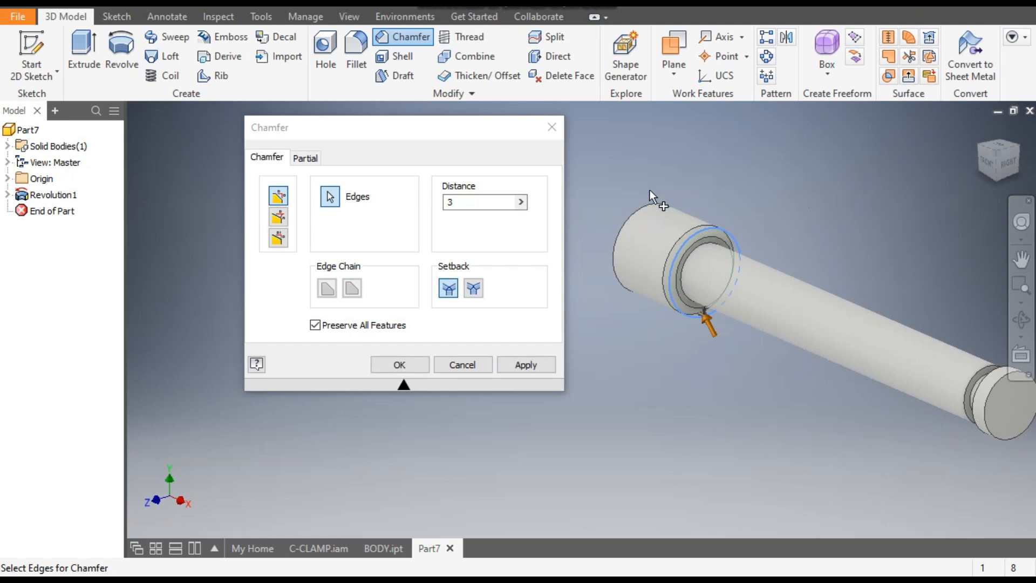
{"action": "middle_click_drag", "start_coordinate": [776, 216], "coordinate": [754, 176]}
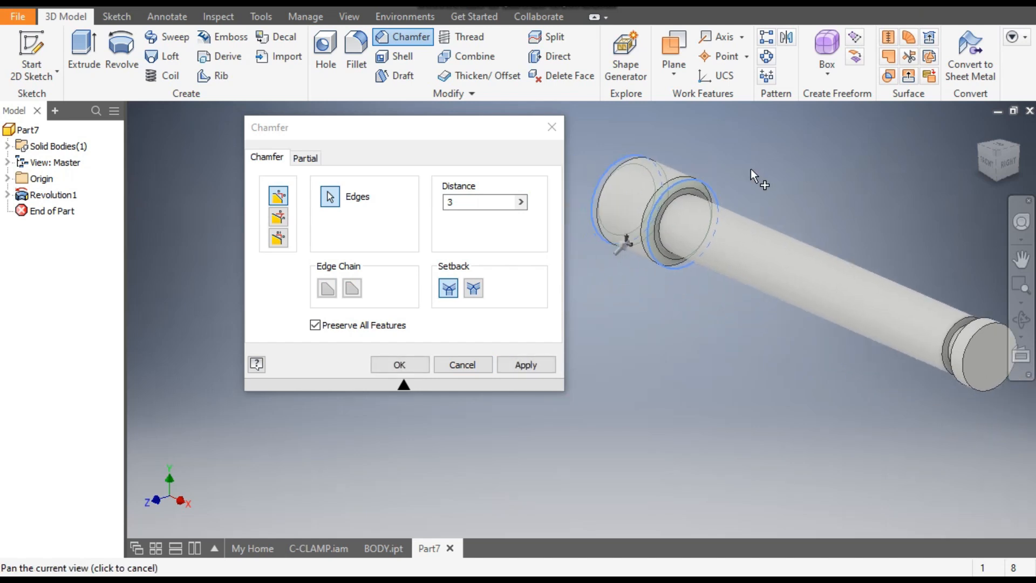
{"action": "left_click", "coordinate": [535, 364]}
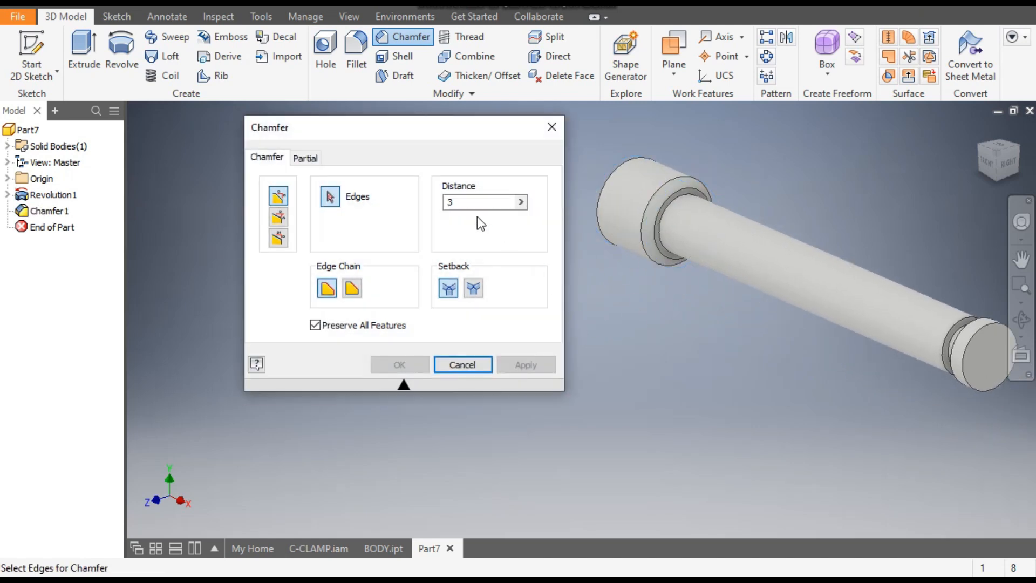
Chamfer both outer edges of the small end collar and the shaft's edge beside the groove by 1 mm
{"action": "left_click_drag", "start_coordinate": [462, 205], "coordinate": [439, 208]}
{"action": "middle_click_drag", "start_coordinate": [931, 377], "coordinate": [786, 341]}
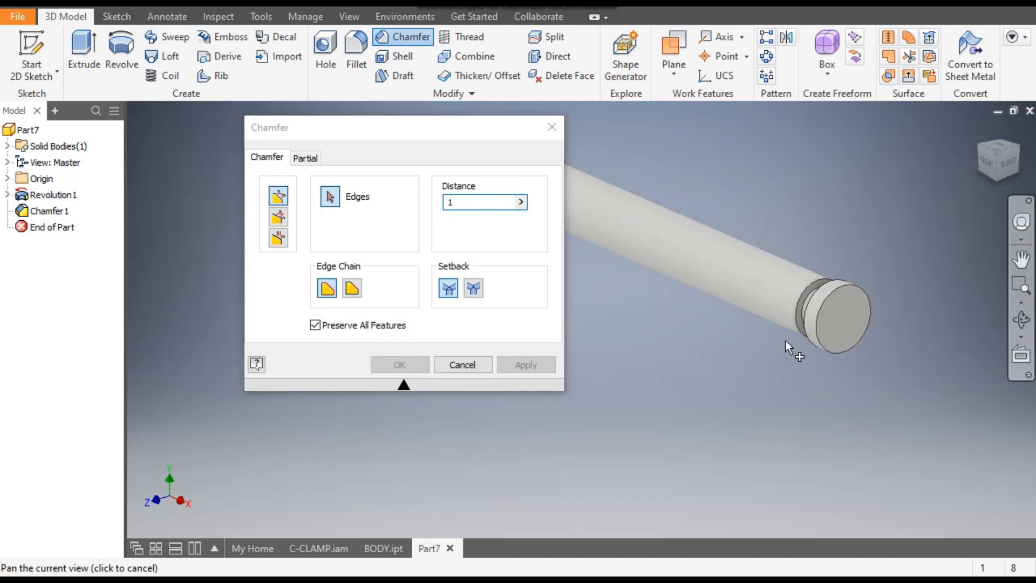
{"action": "left_click", "coordinate": [850, 283]}
{"action": "scroll", "coordinate": [829, 281], "scroll_direction": "up", "scroll_amount": 3}
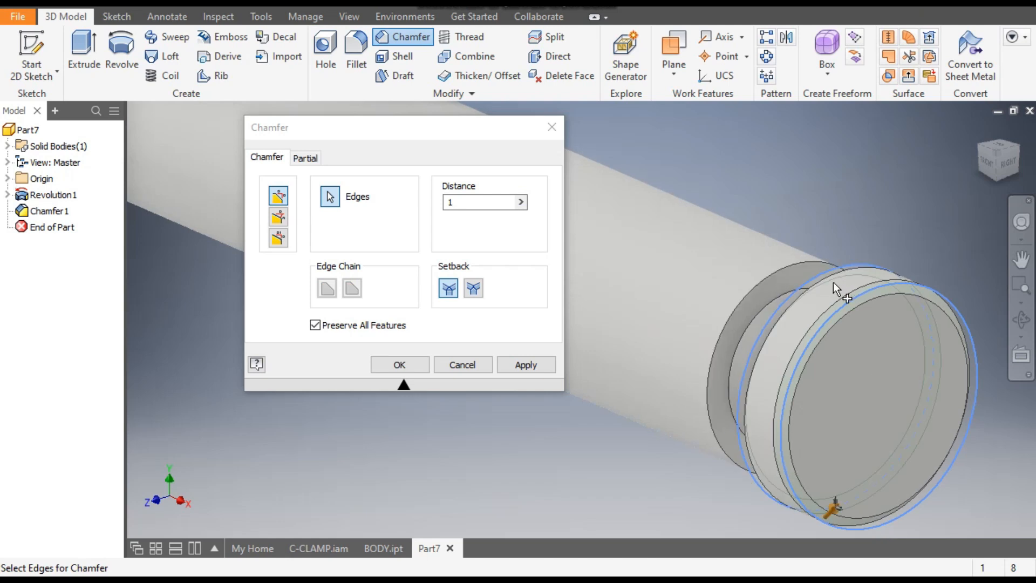
{"action": "left_click", "coordinate": [799, 263]}
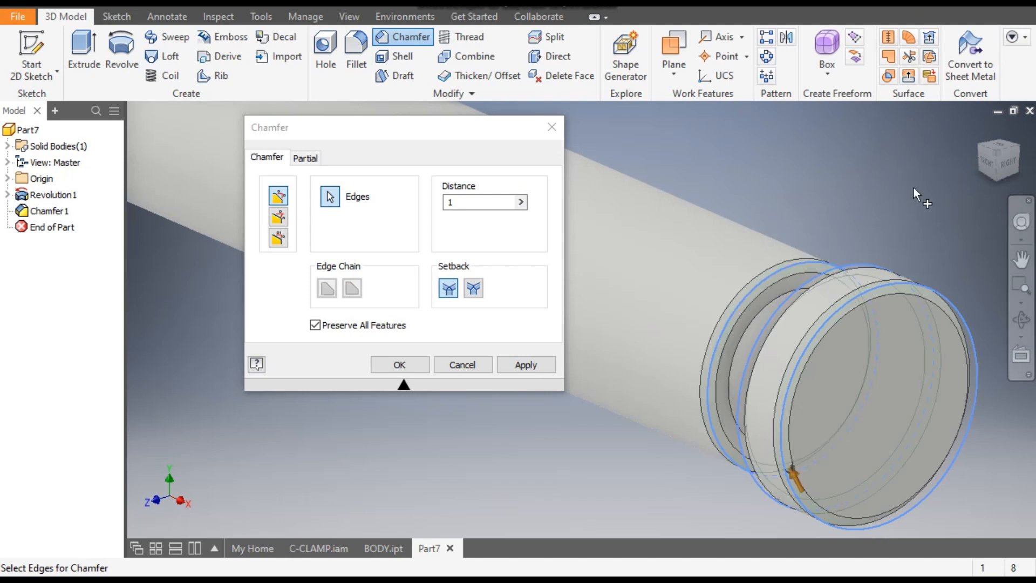
{"action": "left_click", "coordinate": [533, 361]}
{"action": "left_click", "coordinate": [459, 363]}
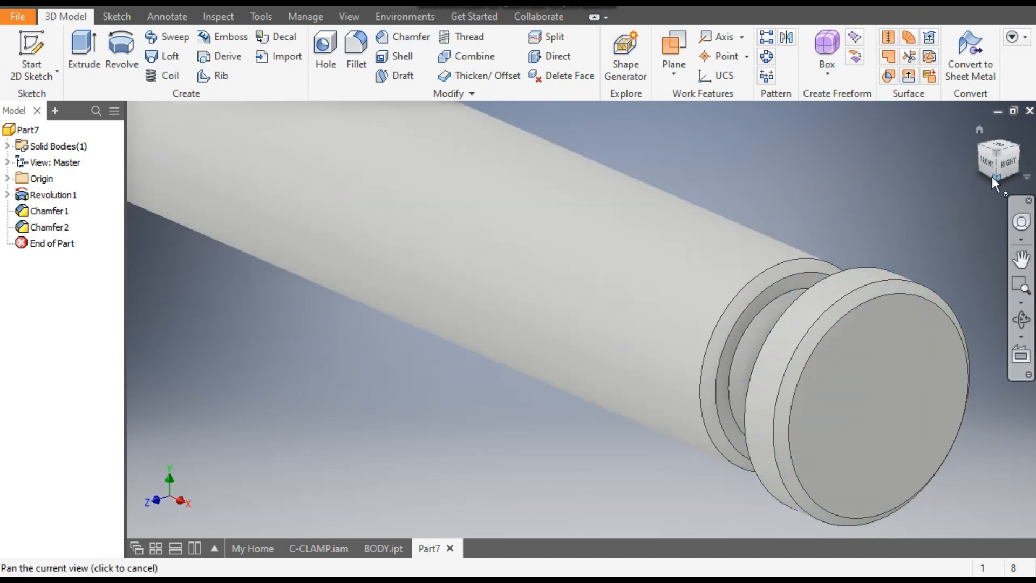
Try the Chrome - Polished Black appearance on the part and undo it
{"action": "left_click", "coordinate": [989, 170]}
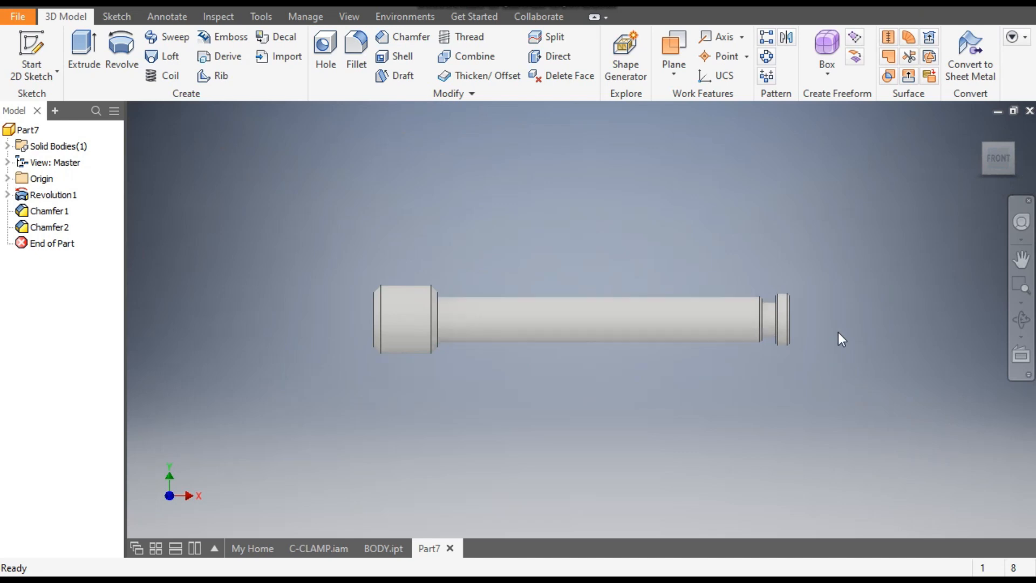
{"action": "left_click", "coordinate": [979, 131]}
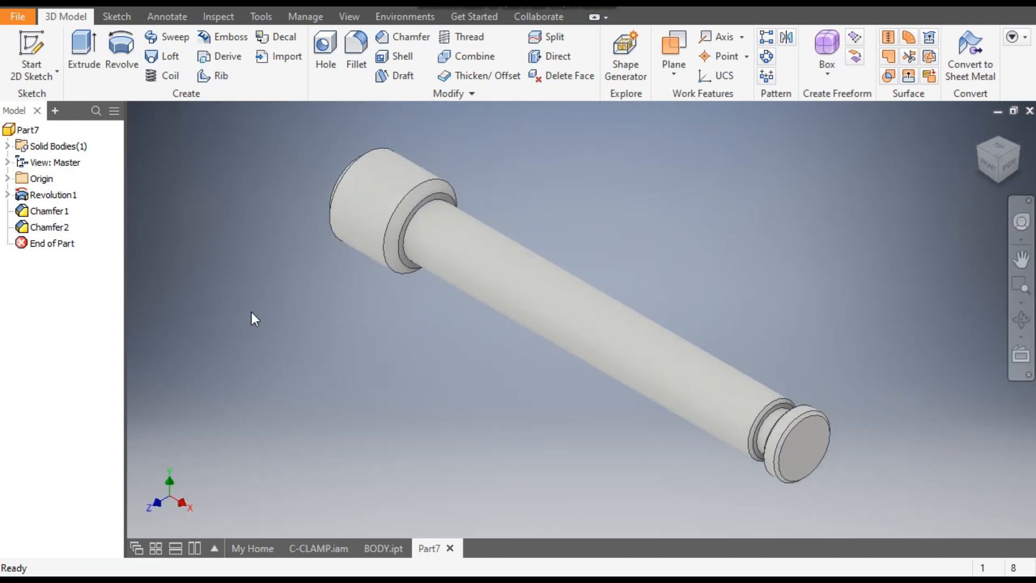
{"action": "left_click", "coordinate": [409, 7]}
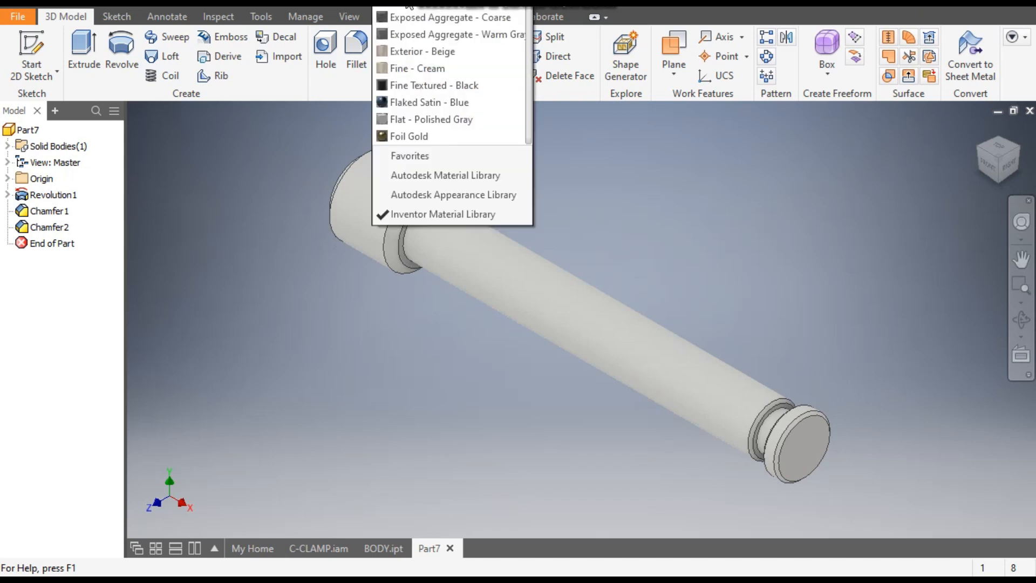
{"action": "scroll", "coordinate": [464, 232], "scroll_direction": "up", "scroll_amount": 5}
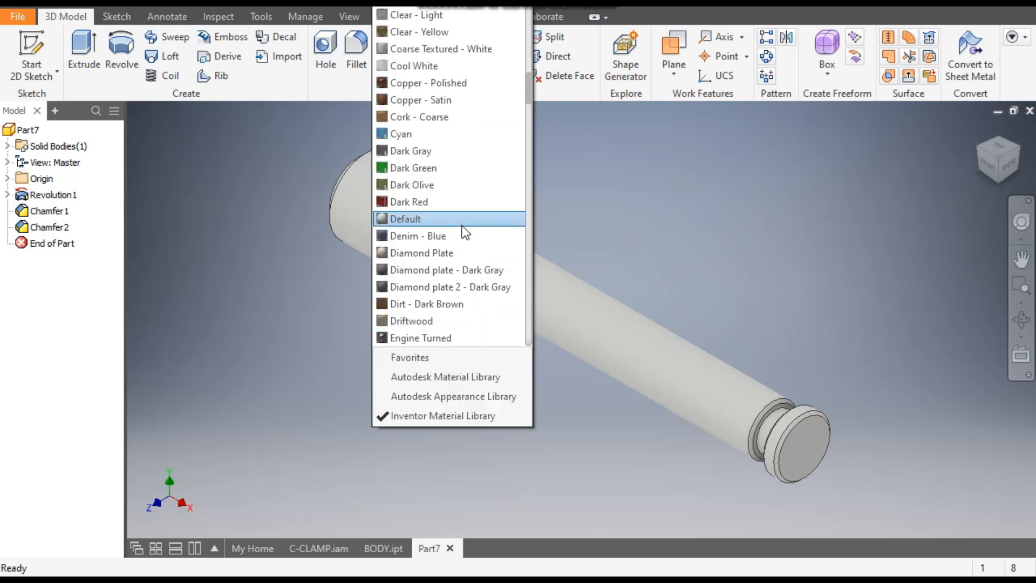
{"action": "scroll", "coordinate": [464, 232], "scroll_direction": "up", "scroll_amount": 10}
{"action": "scroll", "coordinate": [464, 232], "scroll_direction": "up", "scroll_amount": 1}
{"action": "scroll", "coordinate": [464, 232], "scroll_direction": "down", "scroll_amount": 7}
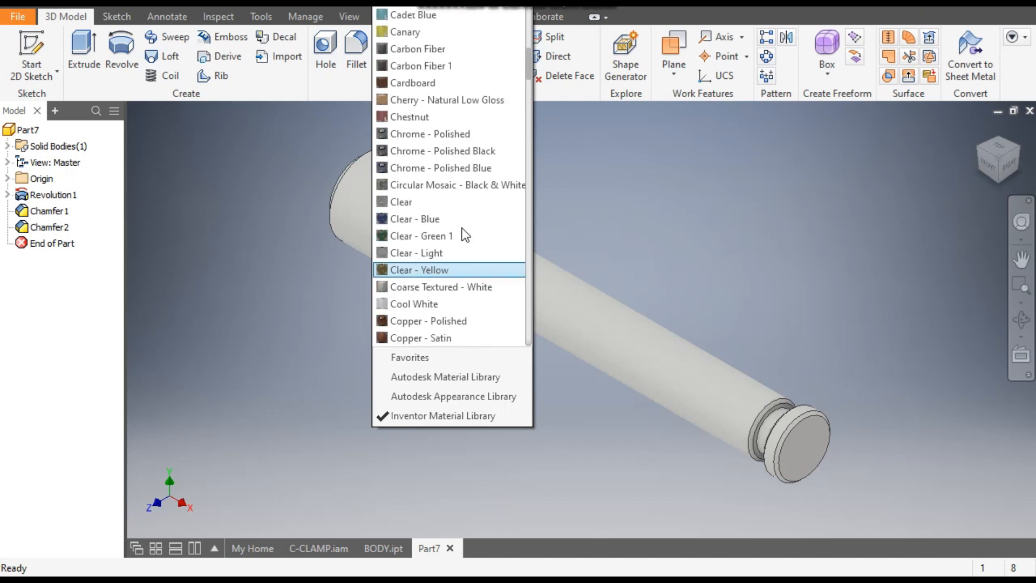
{"action": "left_click", "coordinate": [458, 151]}
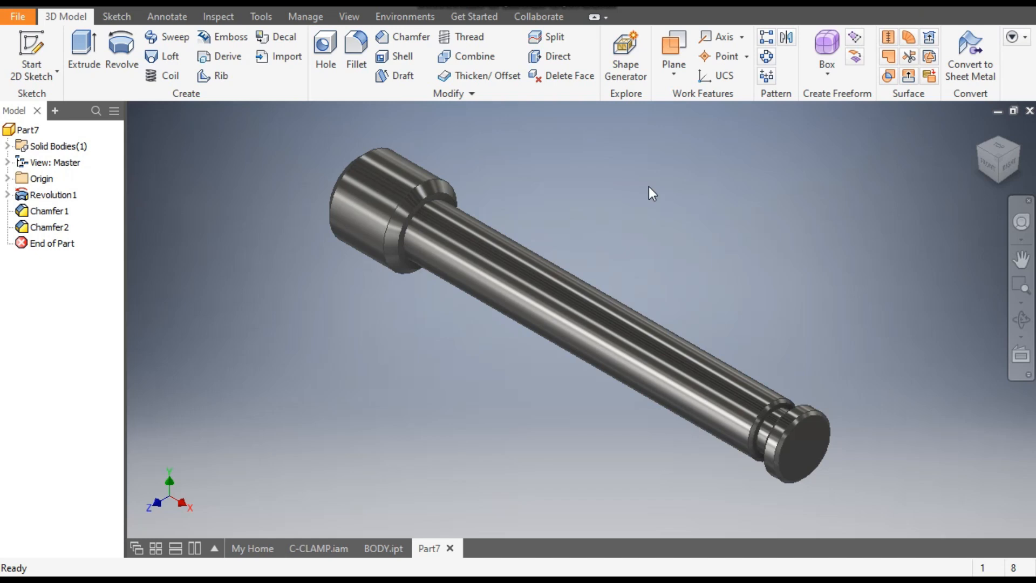
{"action": "key", "text": "ctrl+z"}
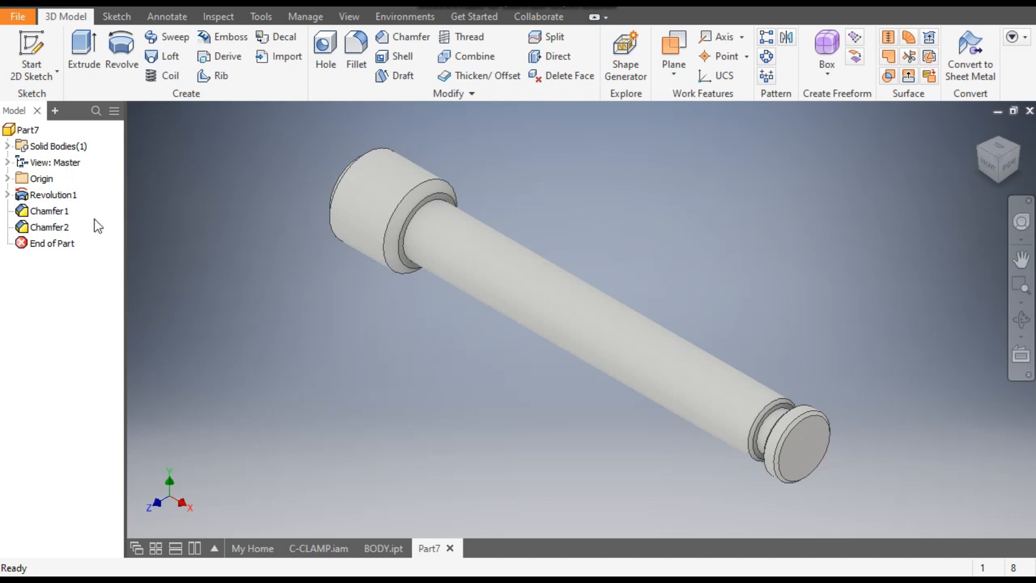
Start a 2D sketch on the shaft's ring-shaped end face beside the groove
{"action": "scroll", "coordinate": [795, 416], "scroll_direction": "up", "scroll_amount": 3}
{"action": "scroll", "coordinate": [787, 408], "scroll_direction": "up", "scroll_amount": 2}
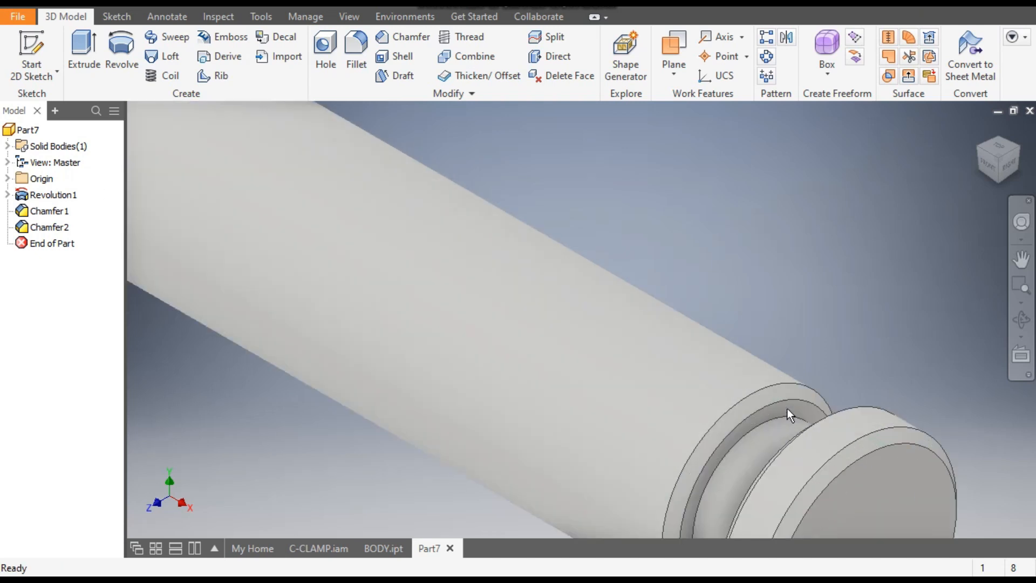
{"action": "left_click", "coordinate": [785, 410]}
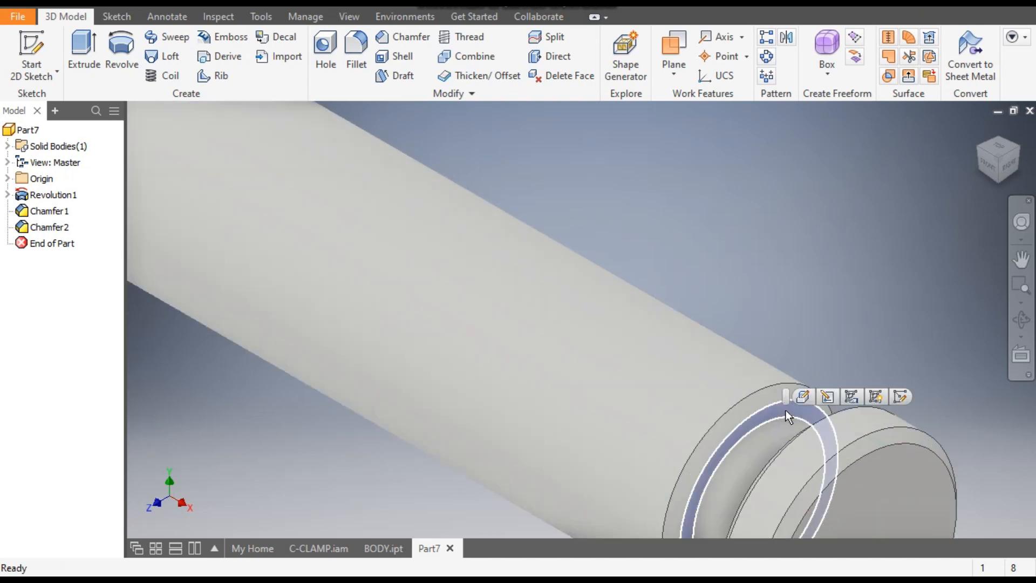
{"action": "left_click", "coordinate": [901, 397]}
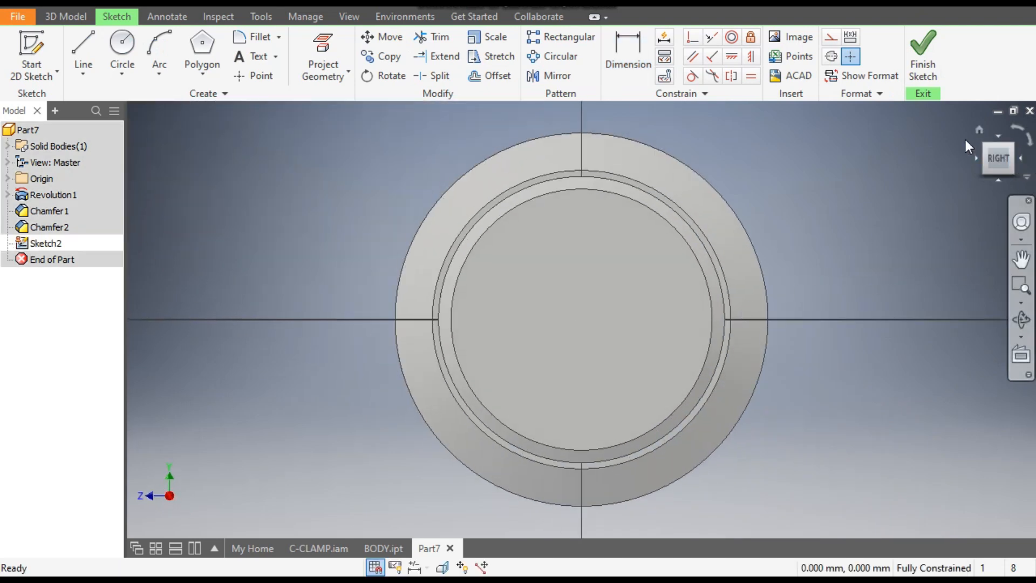
{"action": "left_click", "coordinate": [989, 148]}
{"action": "scroll", "coordinate": [718, 378], "scroll_direction": "down", "scroll_amount": 3}
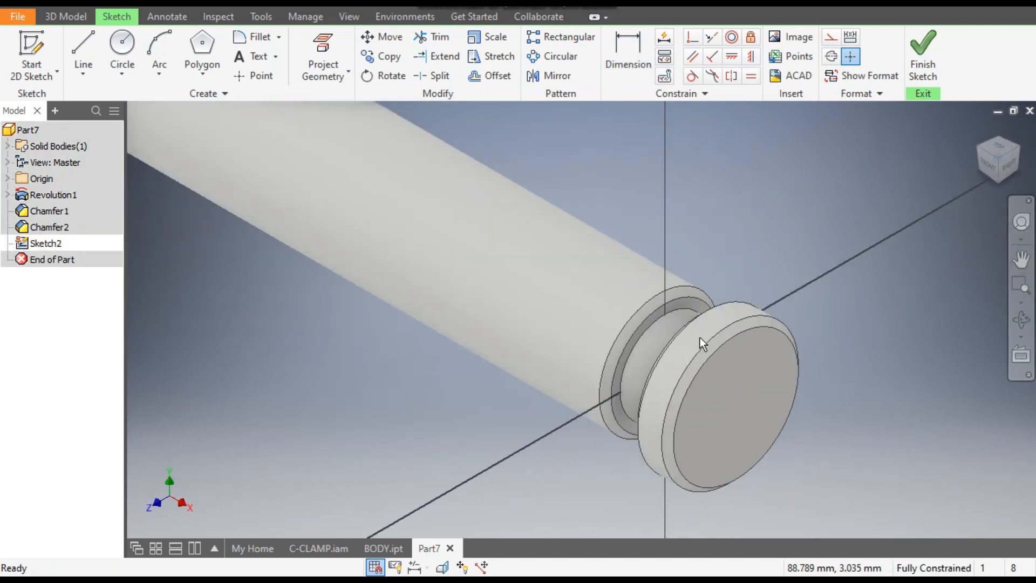
Project the shaft's outer circular edge at the groove-side chamfer into the sketch and finish the sketch
{"action": "left_click", "coordinate": [687, 287]}
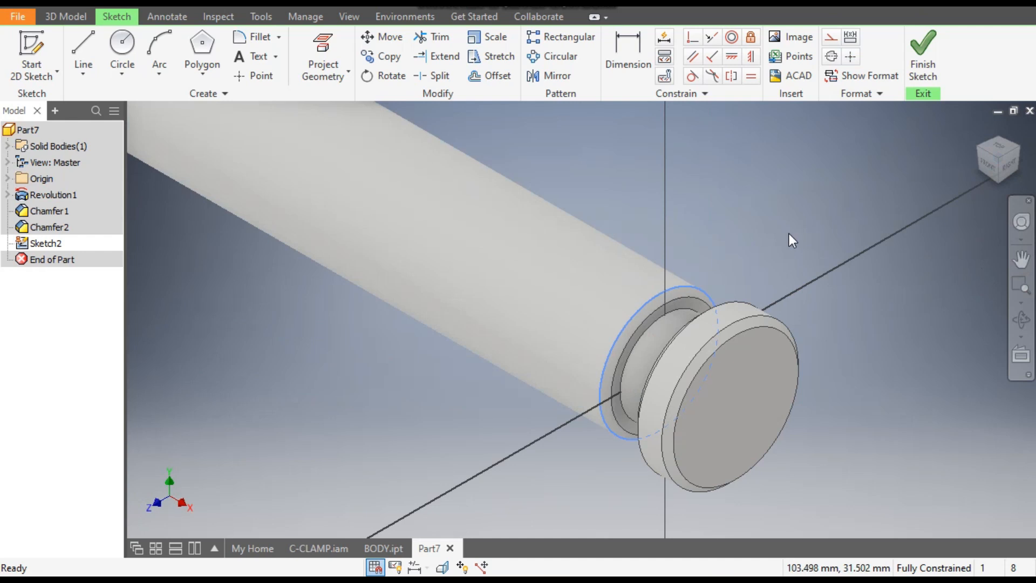
{"action": "left_click", "coordinate": [329, 53]}
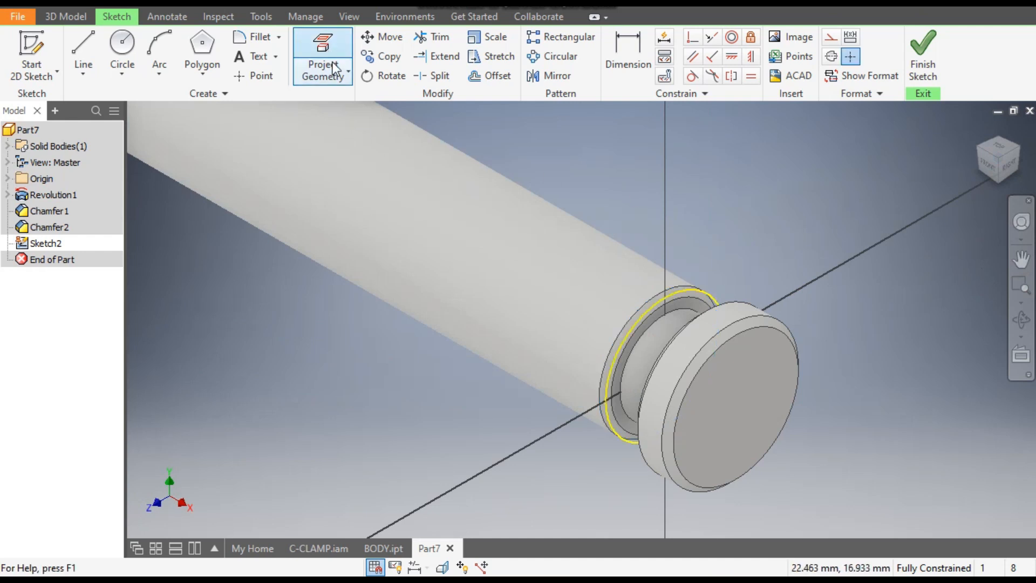
{"action": "left_click", "coordinate": [929, 56]}
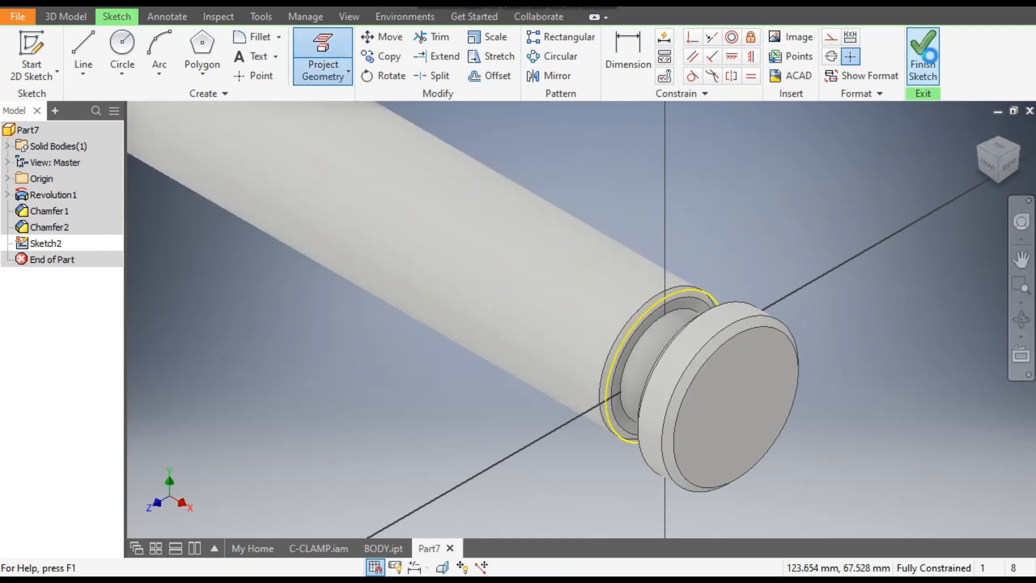
{"action": "mouse_move", "coordinate": [772, 269]}
{"action": "middle_mouse_down"}
{"action": "mouse_move", "coordinate": [794, 295]}
{"action": "mouse_move", "coordinate": [795, 335]}
{"action": "middle_mouse_up"}
{"action": "scroll", "coordinate": [795, 335], "scroll_direction": "down", "scroll_amount": 4}
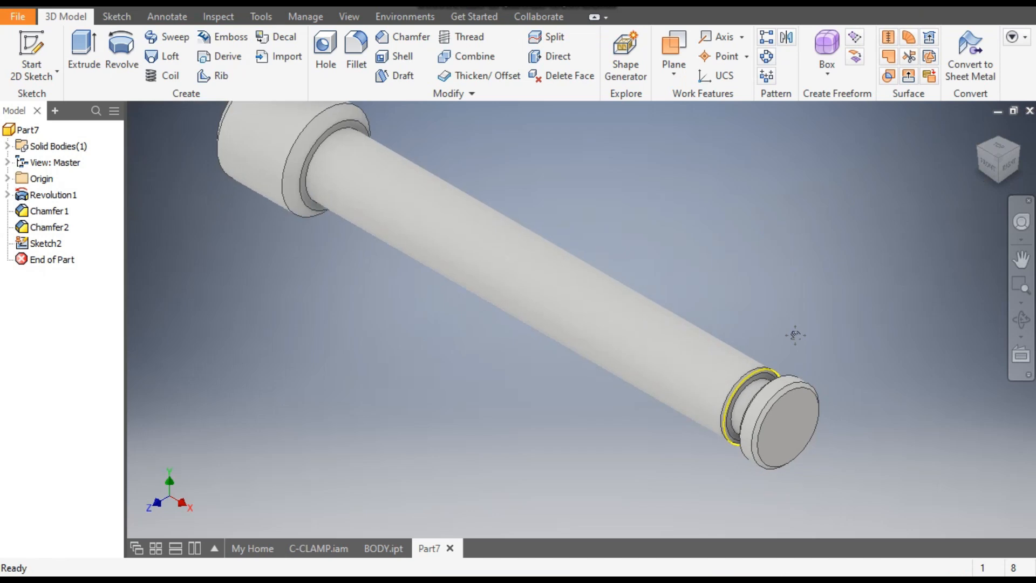
Start a 3D sketch and place a helical curve with its axis running from the groove-side end's centre along the shaft
{"action": "left_click", "coordinate": [30, 74]}
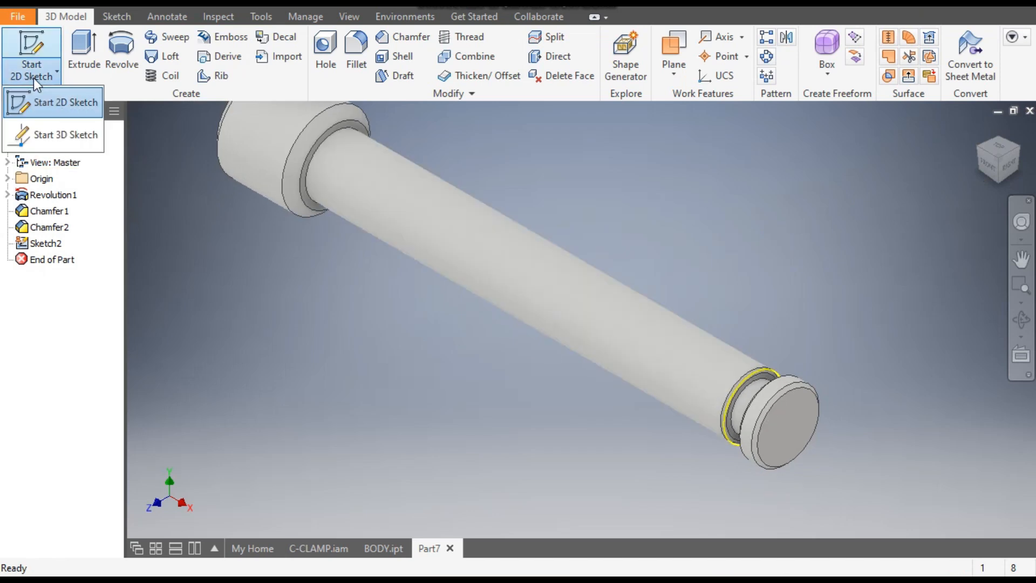
{"action": "left_click", "coordinate": [43, 134]}
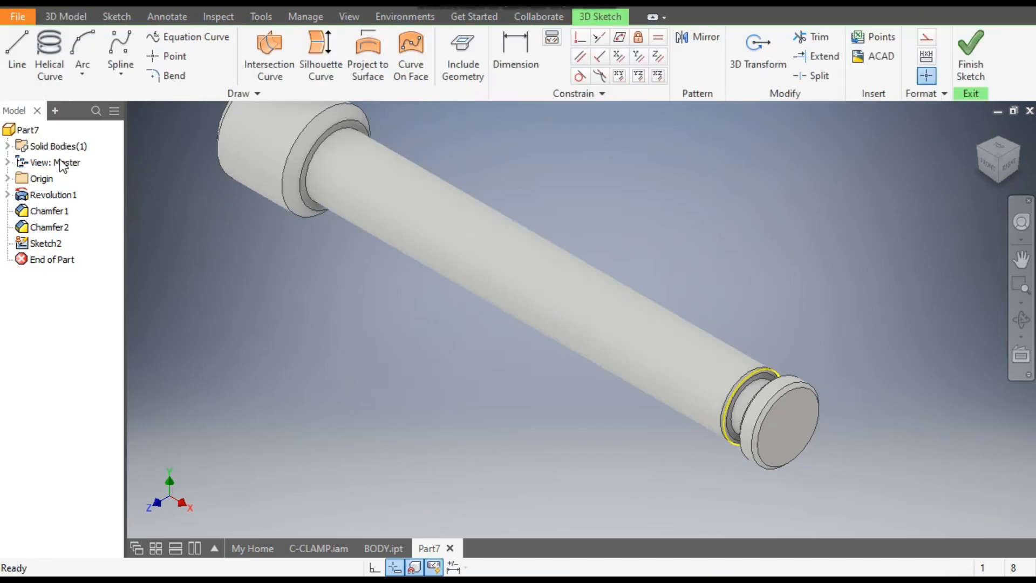
{"action": "left_click", "coordinate": [54, 59]}
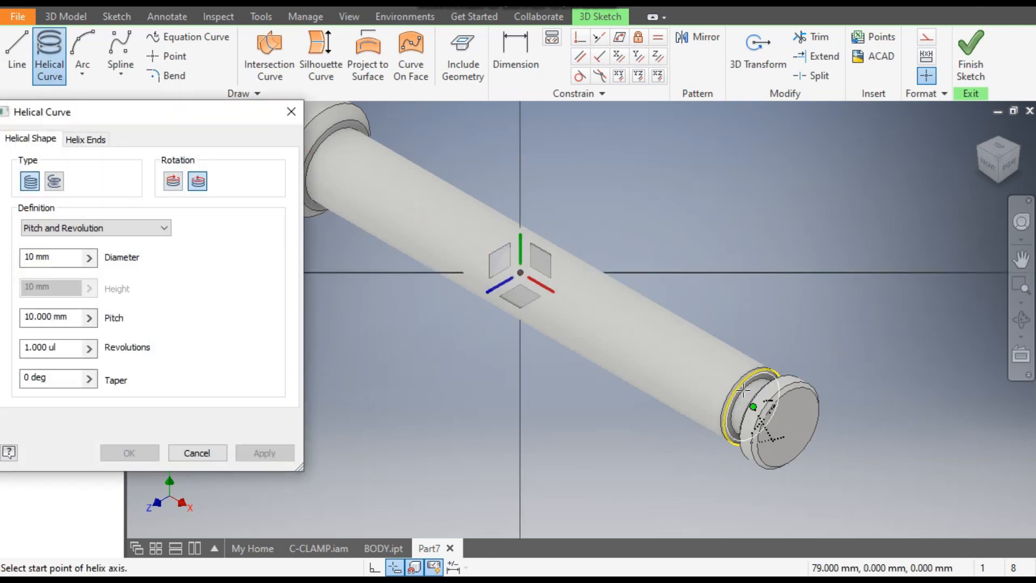
{"action": "mouse_move", "coordinate": [773, 423]}
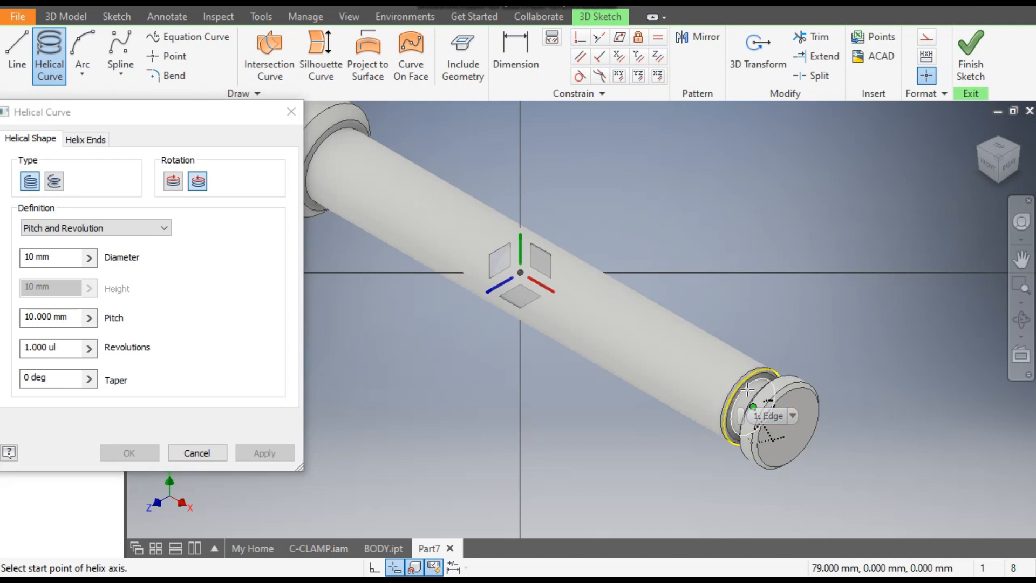
{"action": "left_click", "coordinate": [769, 419]}
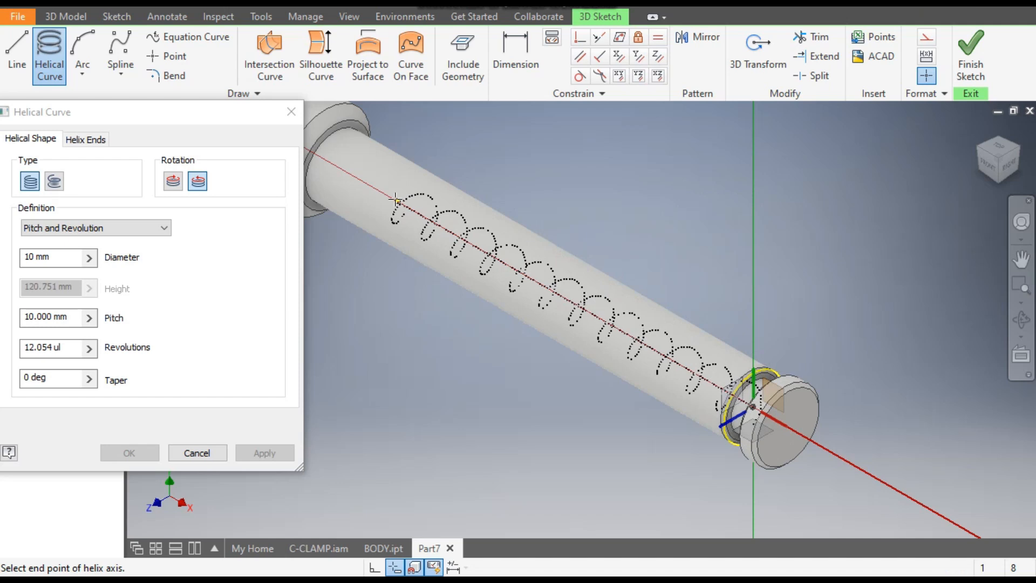
{"action": "left_click", "coordinate": [369, 186]}
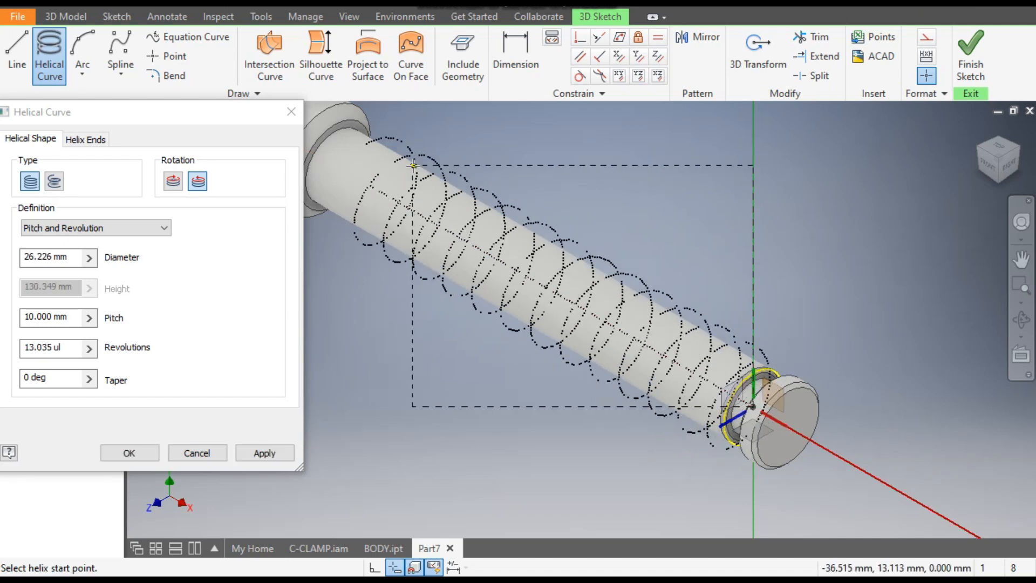
{"action": "left_click", "coordinate": [314, 188]}
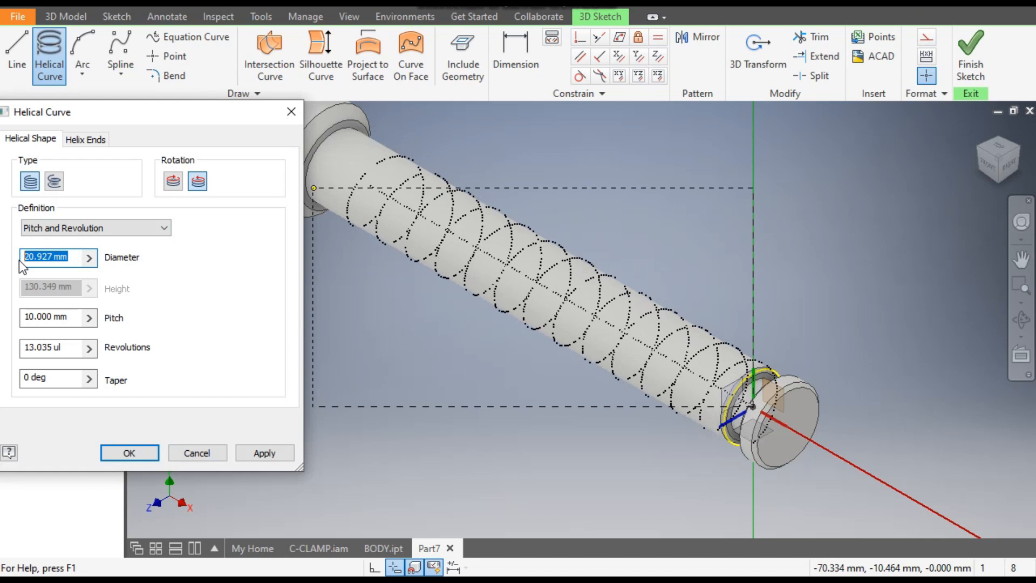
Define the helical curve with 20 mm diameter, 2.5 mm pitch and 55 revolutions, and finish the 3D sketch
{"action": "type", "text": "20"}
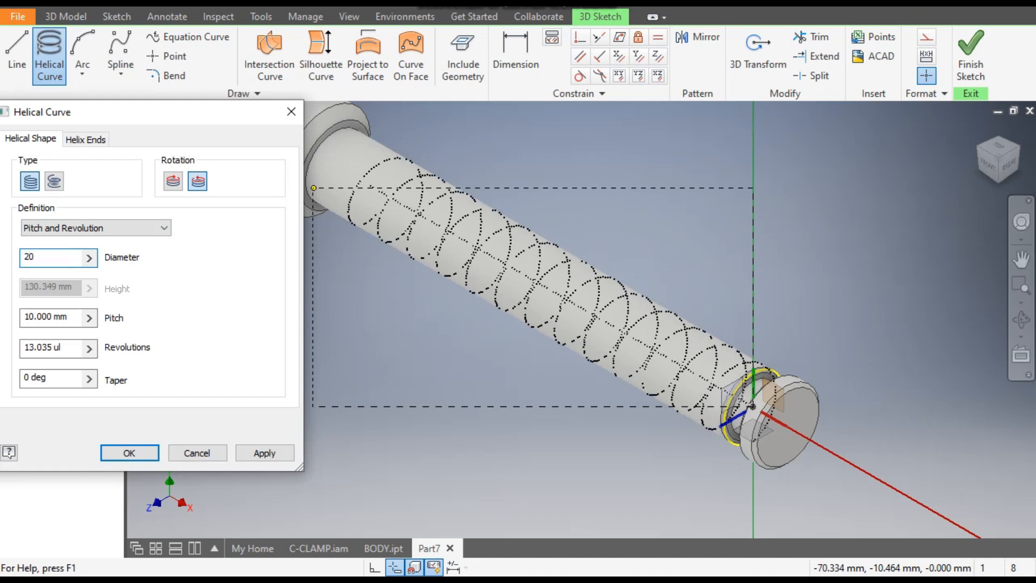
{"action": "left_click", "coordinate": [56, 316]}
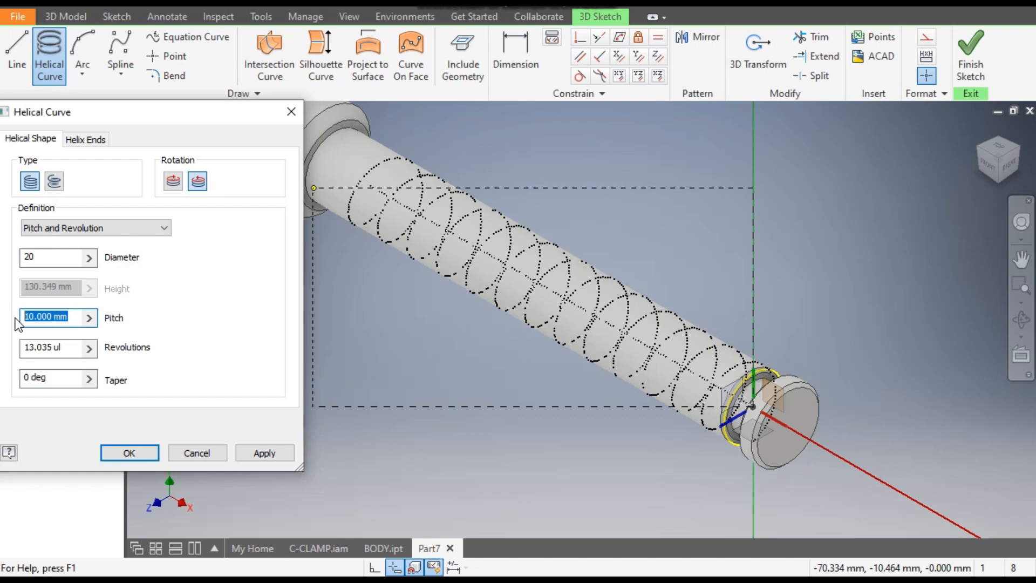
{"action": "type", "text": "2.5"}
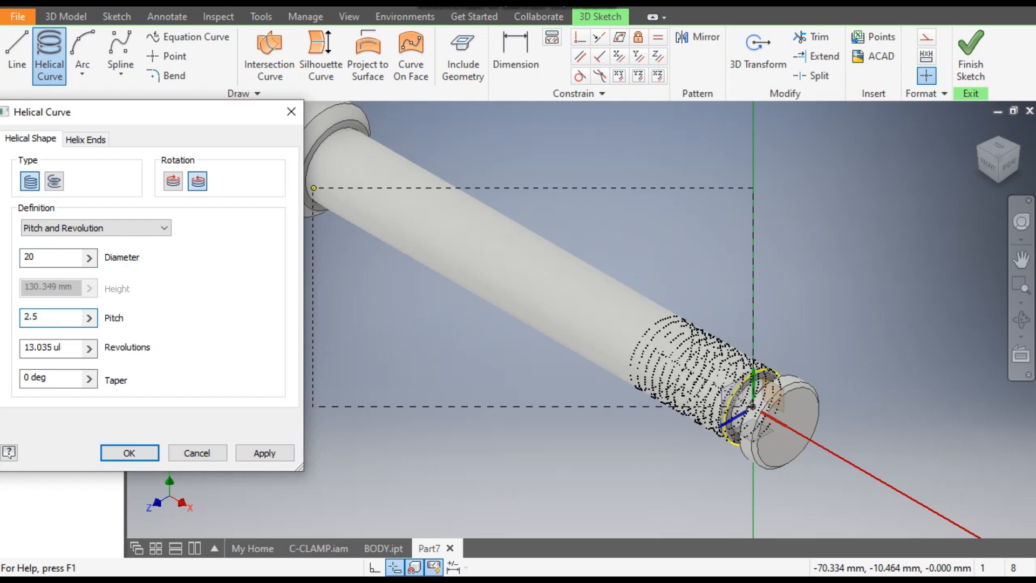
{"action": "key", "text": "Tab"}
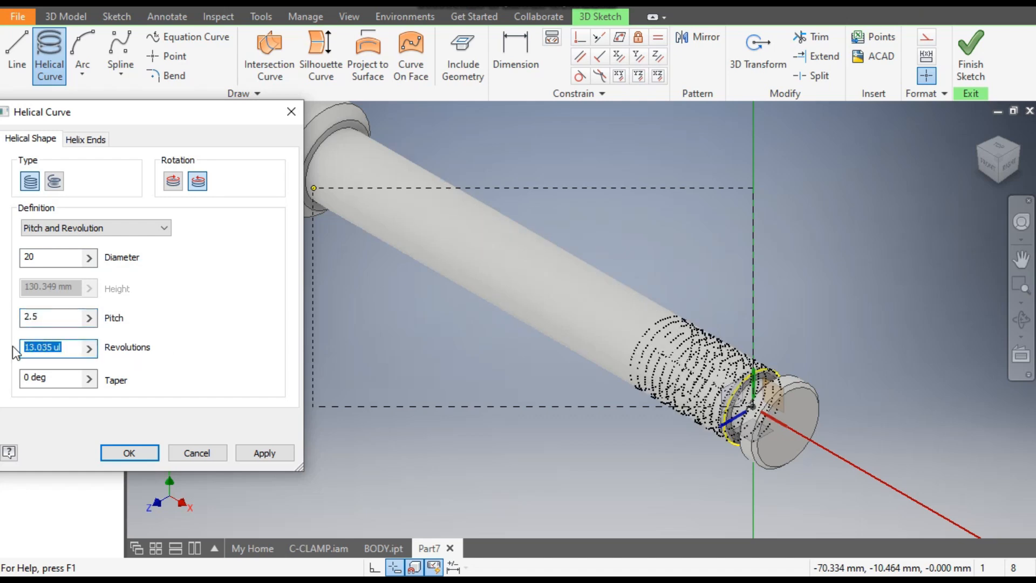
{"action": "type", "text": "55"}
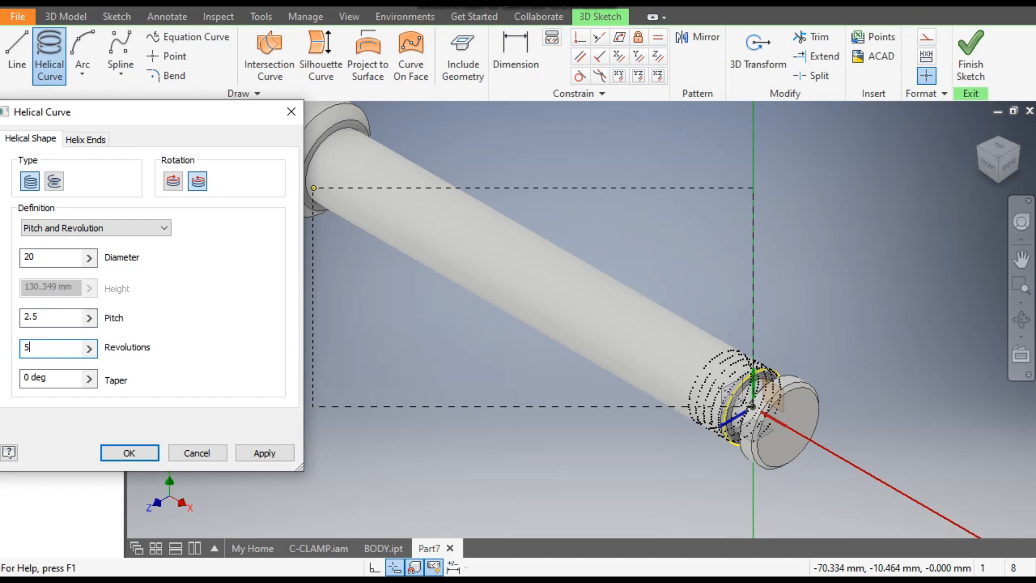
{"action": "left_click", "coordinate": [446, 173]}
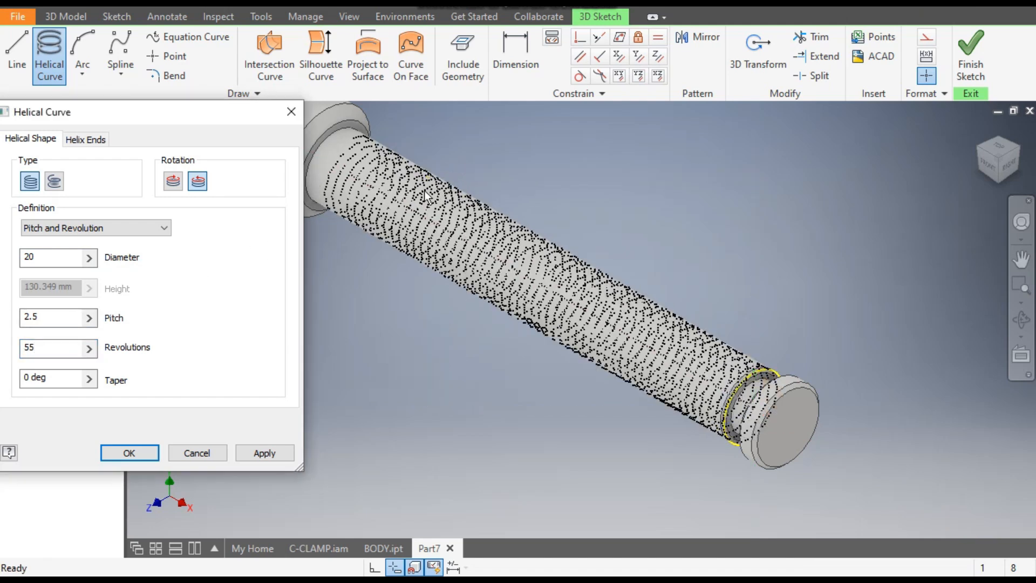
{"action": "left_click", "coordinate": [146, 453]}
{"action": "middle_click_drag", "start_coordinate": [324, 342], "coordinate": [352, 298]}
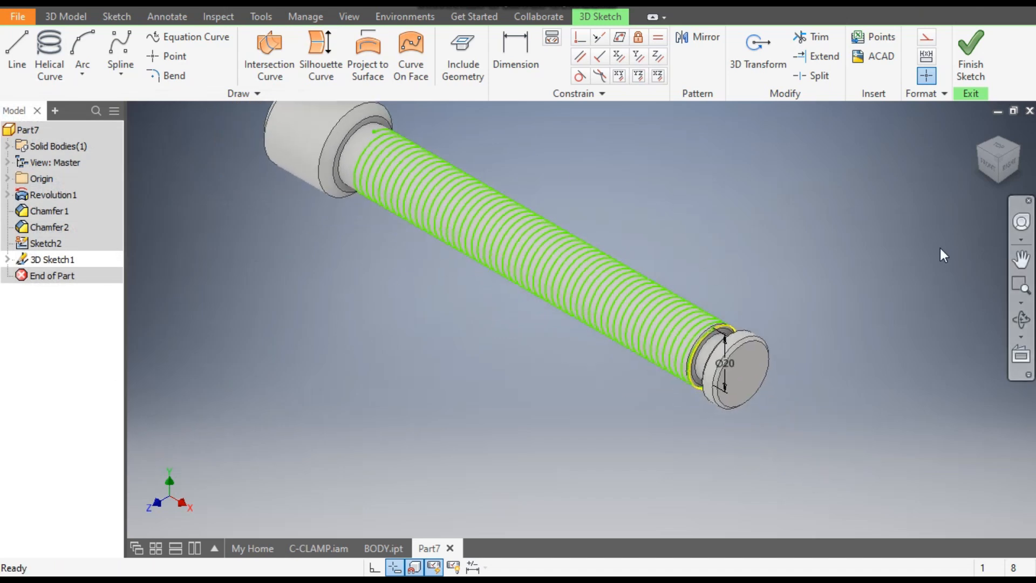
{"action": "left_click", "coordinate": [974, 60]}
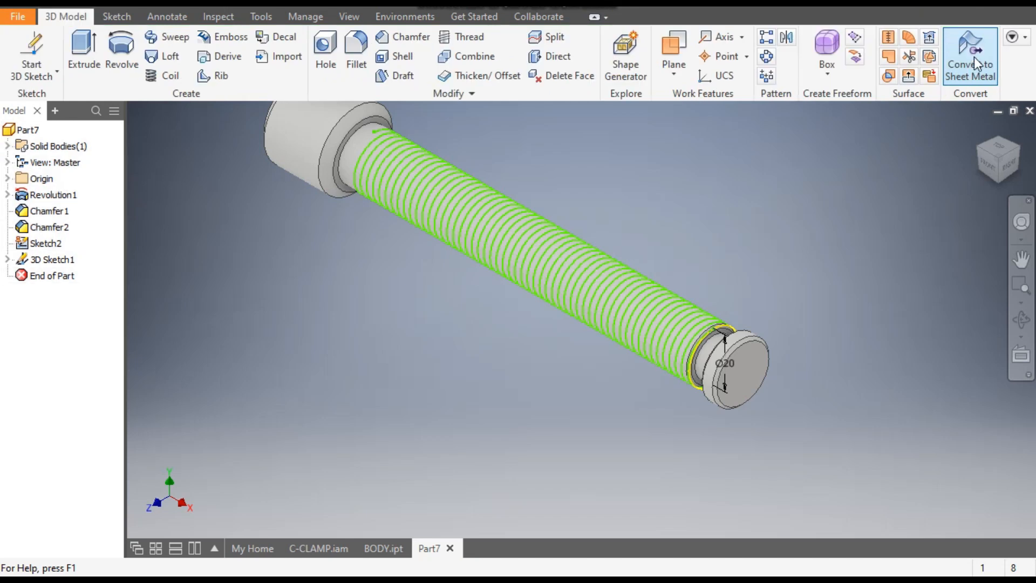
Hide the 2D sketch containing the projected circle on the shaft's groove-side end
{"action": "scroll", "coordinate": [724, 348], "scroll_direction": "up", "scroll_amount": 5}
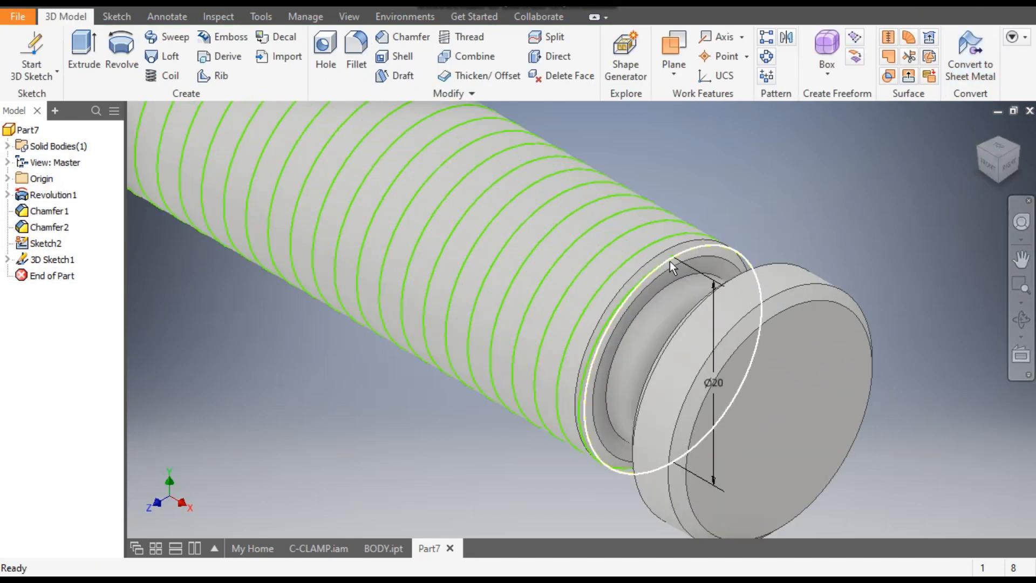
{"action": "scroll", "coordinate": [668, 261], "scroll_direction": "up", "scroll_amount": 3}
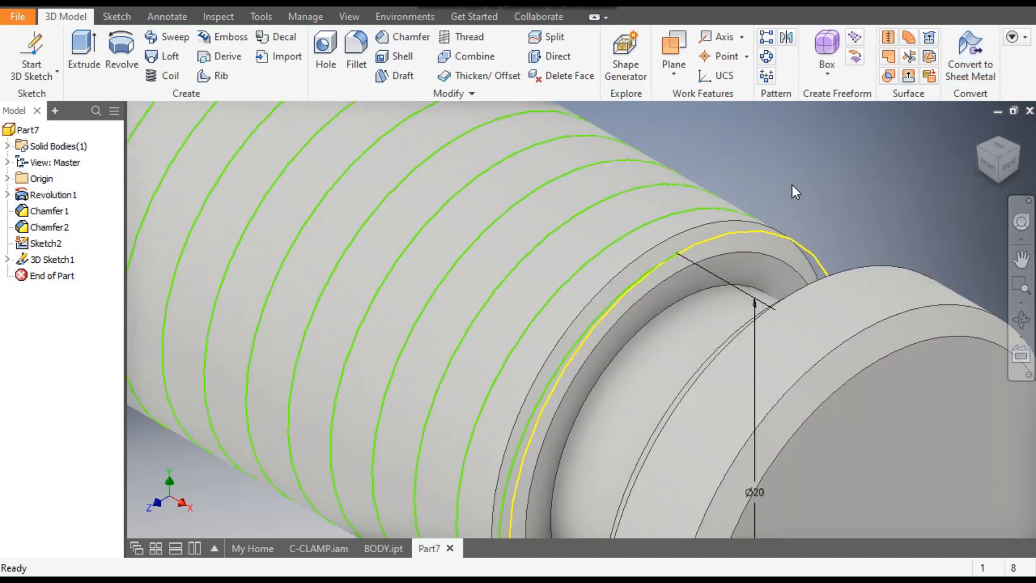
{"action": "left_click", "coordinate": [38, 243]}
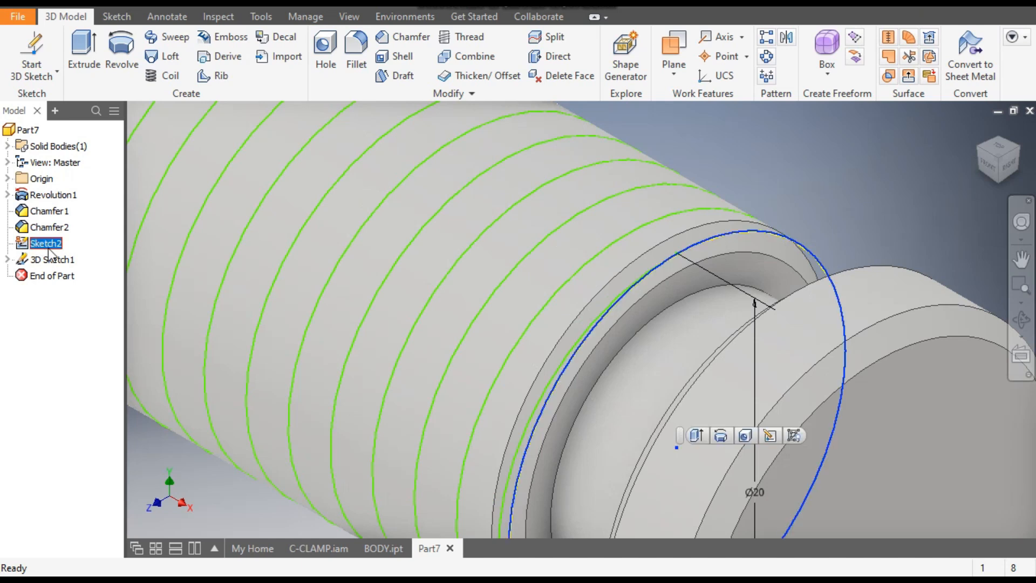
{"action": "left_click", "coordinate": [793, 435]}
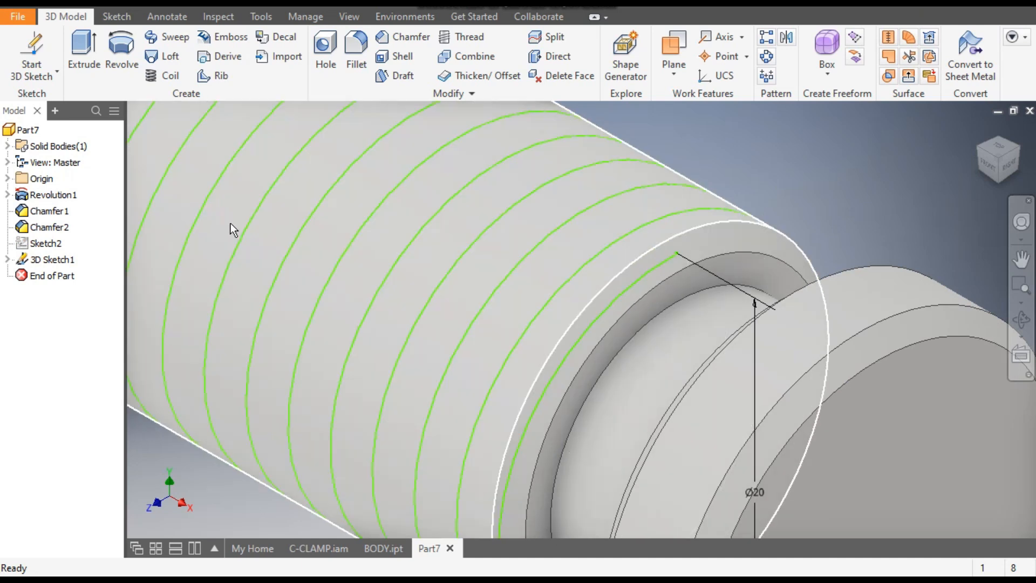
Create a work plane through the helix's start point beside the groove, normal to the helical curve
{"action": "left_click", "coordinate": [674, 54]}
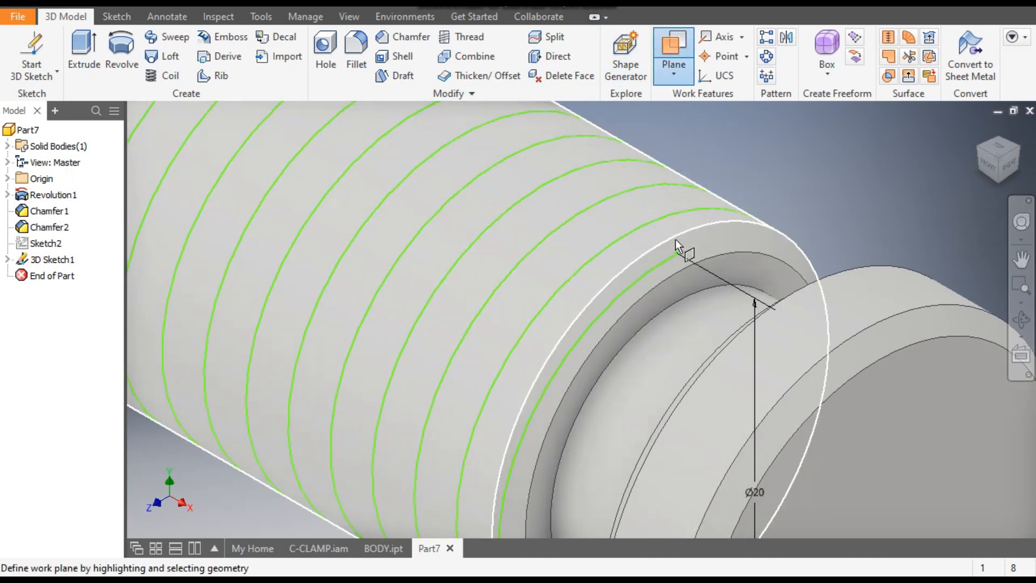
{"action": "scroll", "coordinate": [678, 253], "scroll_direction": "down", "scroll_amount": 5}
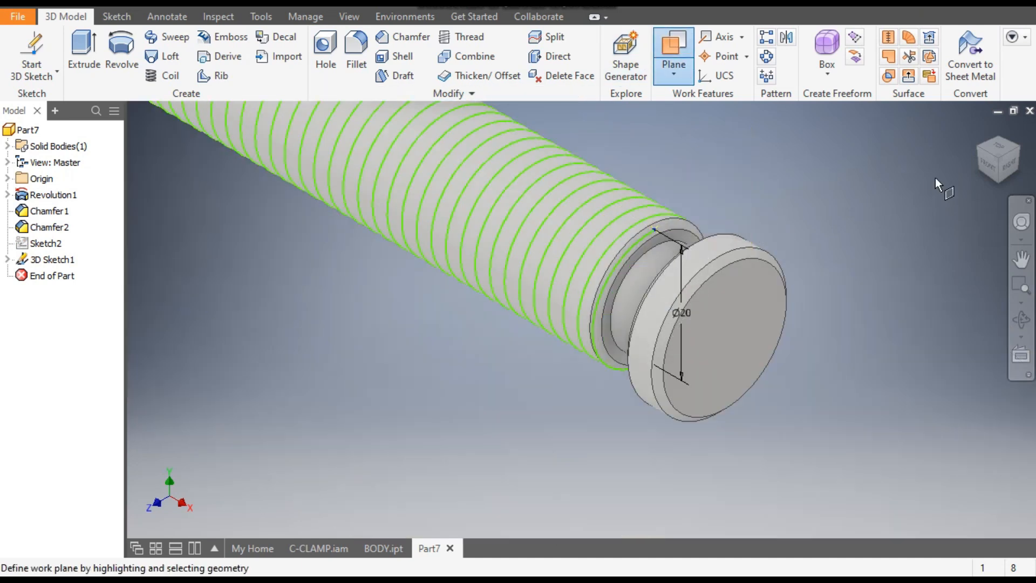
{"action": "left_click", "coordinate": [1008, 156]}
{"action": "left_click", "coordinate": [999, 146]}
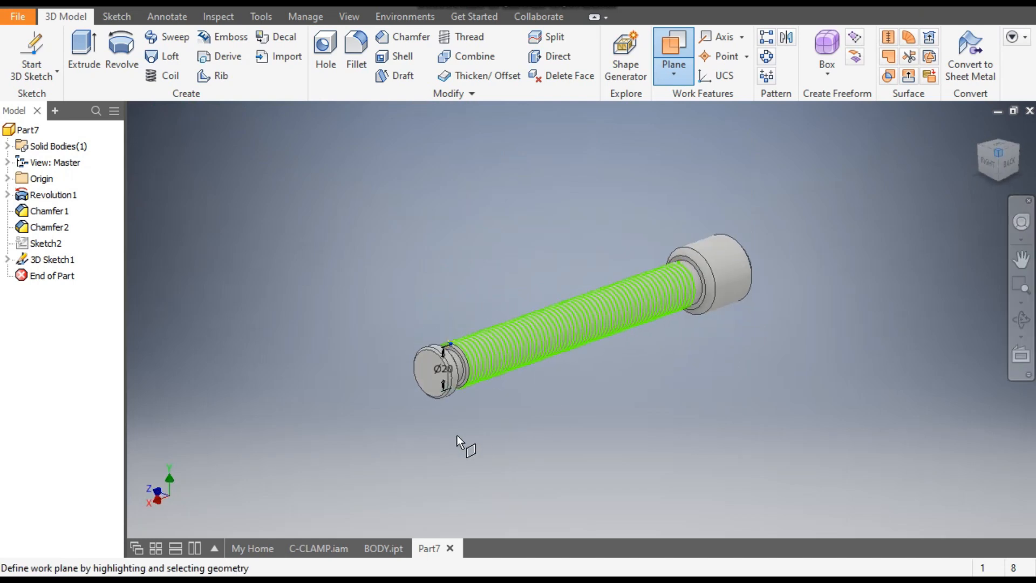
{"action": "scroll", "coordinate": [425, 370], "scroll_direction": "up", "scroll_amount": 5}
{"action": "scroll", "coordinate": [426, 370], "scroll_direction": "up", "scroll_amount": 3}
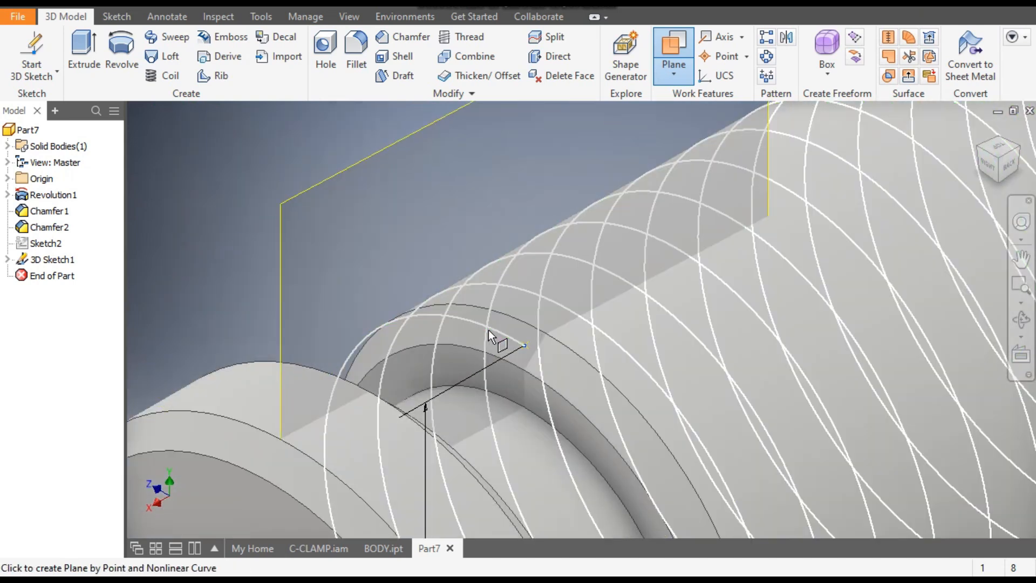
{"action": "left_click", "coordinate": [488, 330]}
{"action": "scroll", "coordinate": [474, 305], "scroll_direction": "down", "scroll_amount": 5}
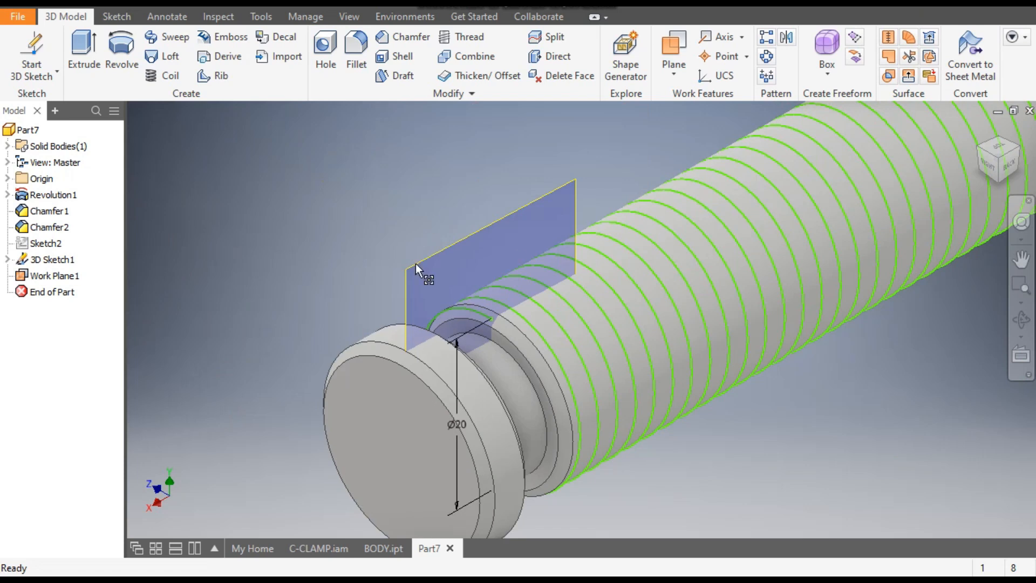
Start a 2D sketch on the new work plane at the helix's start point
{"action": "left_click", "coordinate": [456, 247]}
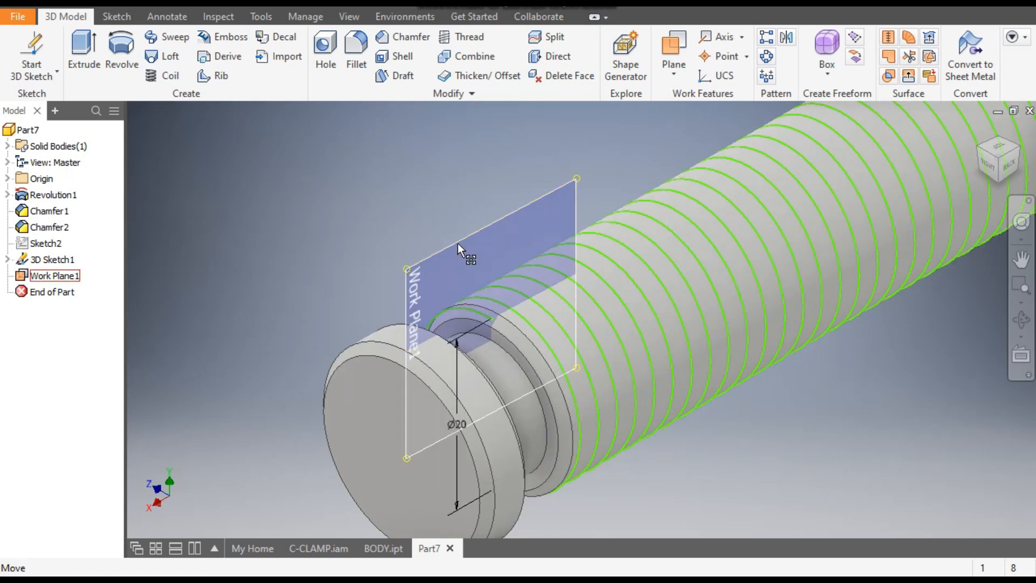
{"action": "left_click", "coordinate": [488, 226]}
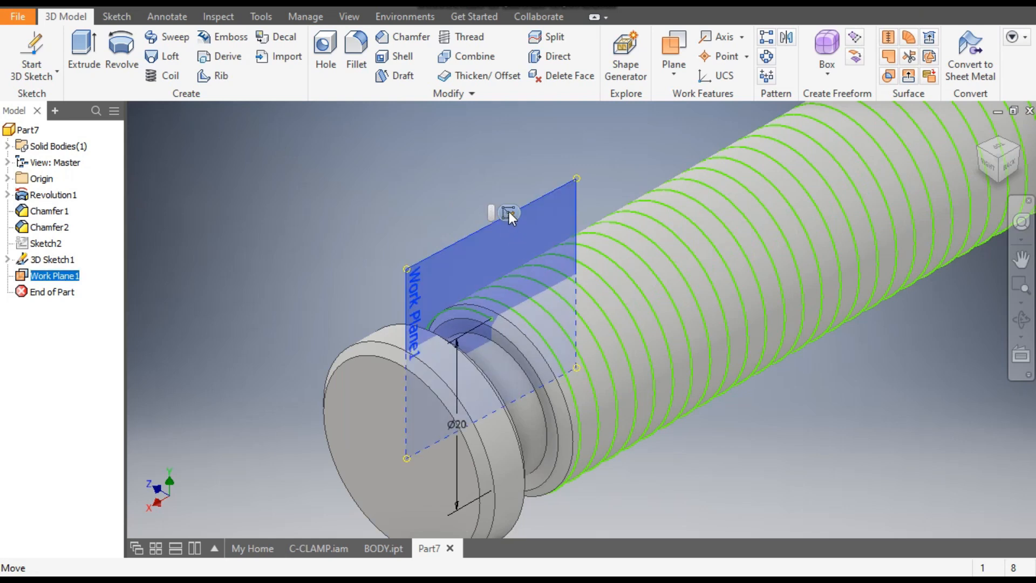
{"action": "left_click", "coordinate": [509, 213]}
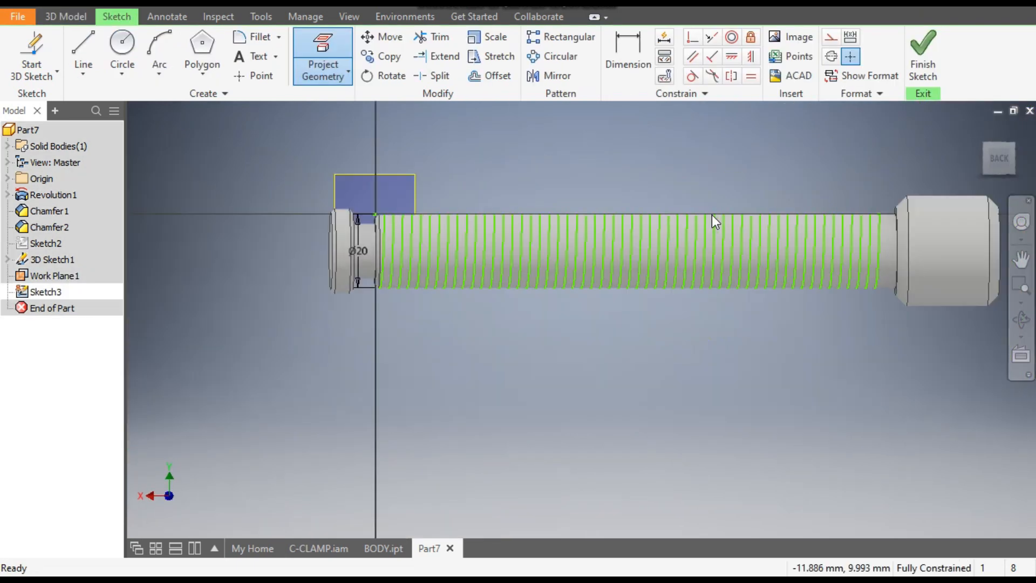
{"action": "scroll", "coordinate": [346, 220], "scroll_direction": "down", "scroll_amount": 3}
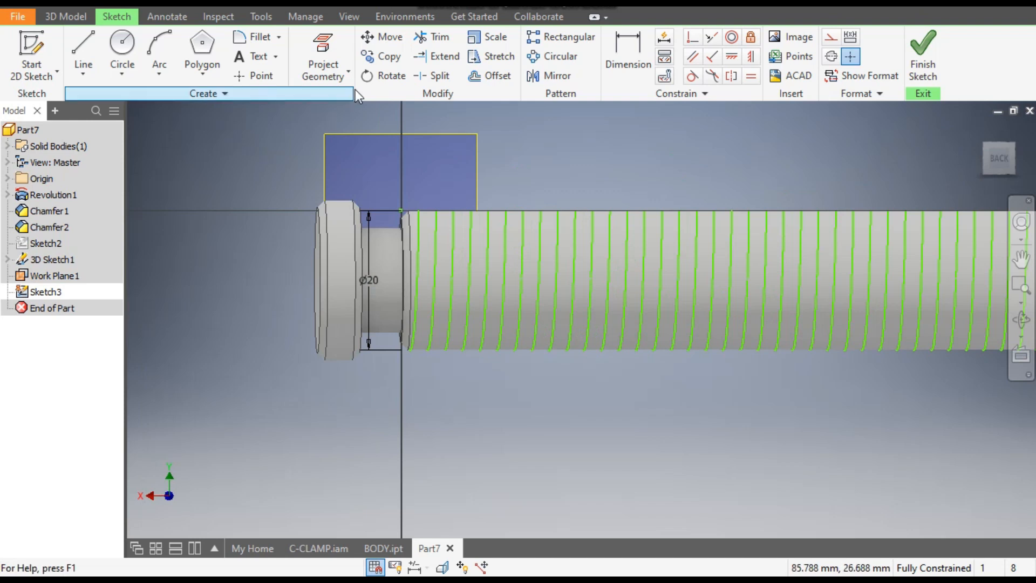
{"action": "left_click", "coordinate": [336, 51]}
{"action": "scroll", "coordinate": [380, 209], "scroll_direction": "down", "scroll_amount": 4}
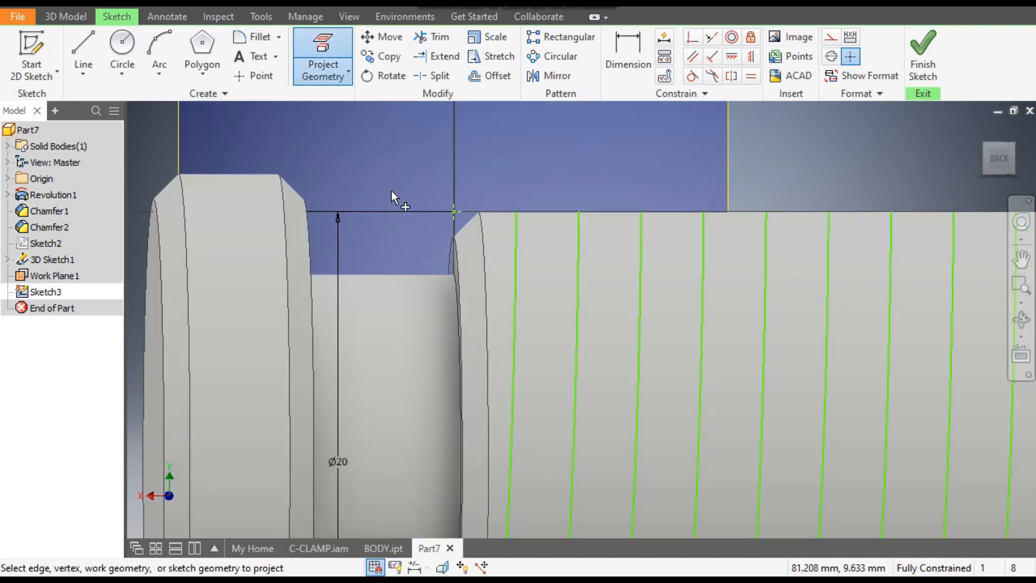
{"action": "scroll", "coordinate": [406, 164], "scroll_direction": "up", "scroll_amount": 3}
{"action": "middle_click_drag", "start_coordinate": [405, 164], "coordinate": [404, 179]}
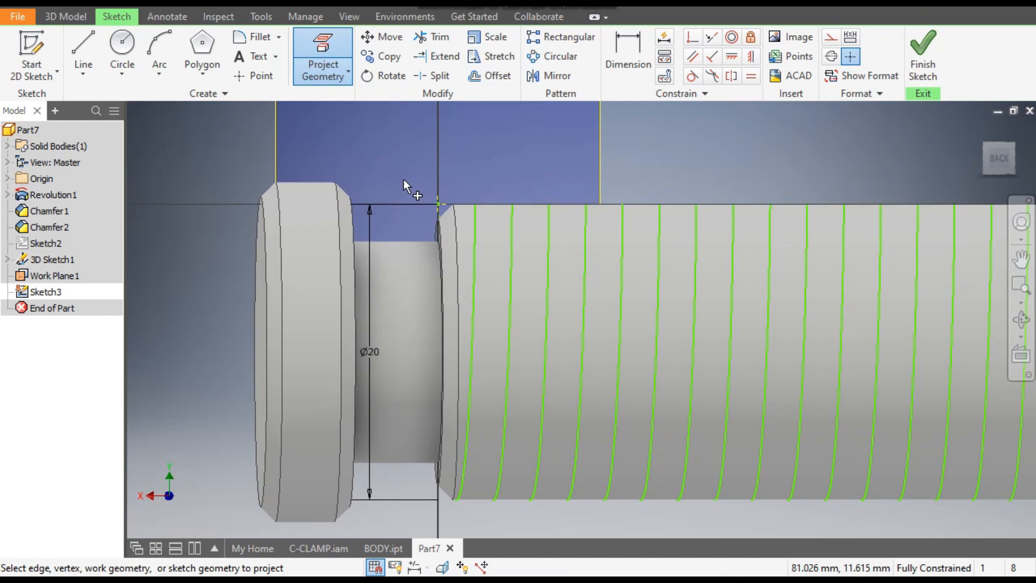
Draw a three-sided polygon centred on the helix's start point, with one corner pointing toward the shaft's axis
{"action": "left_click", "coordinate": [200, 80]}
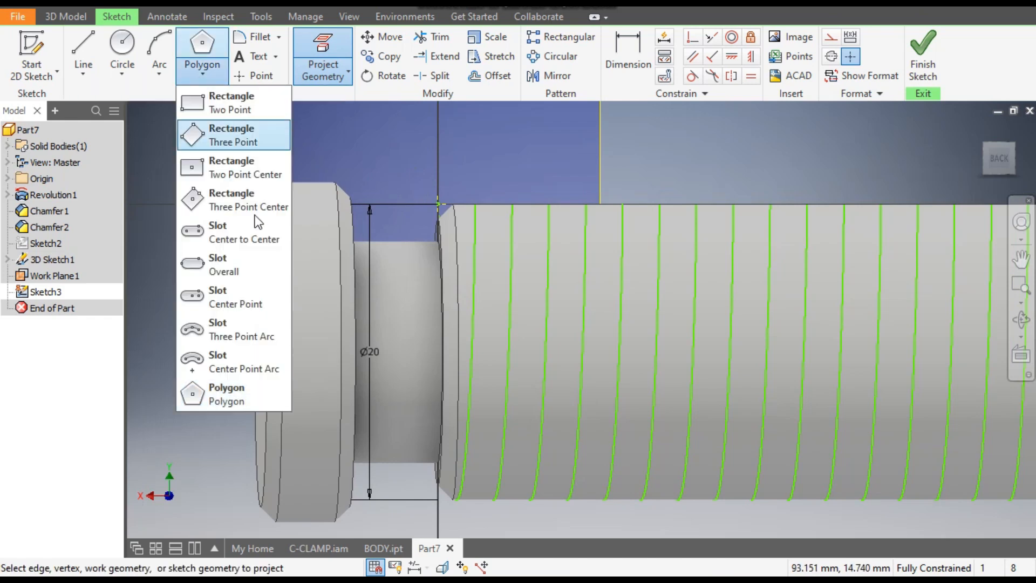
{"action": "left_click", "coordinate": [227, 396]}
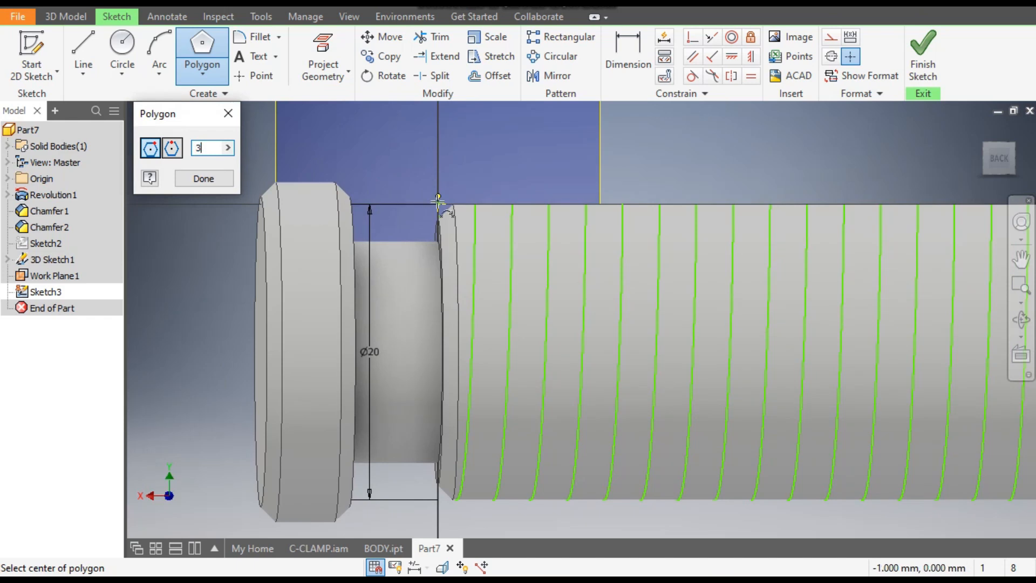
{"action": "left_click", "coordinate": [437, 204]}
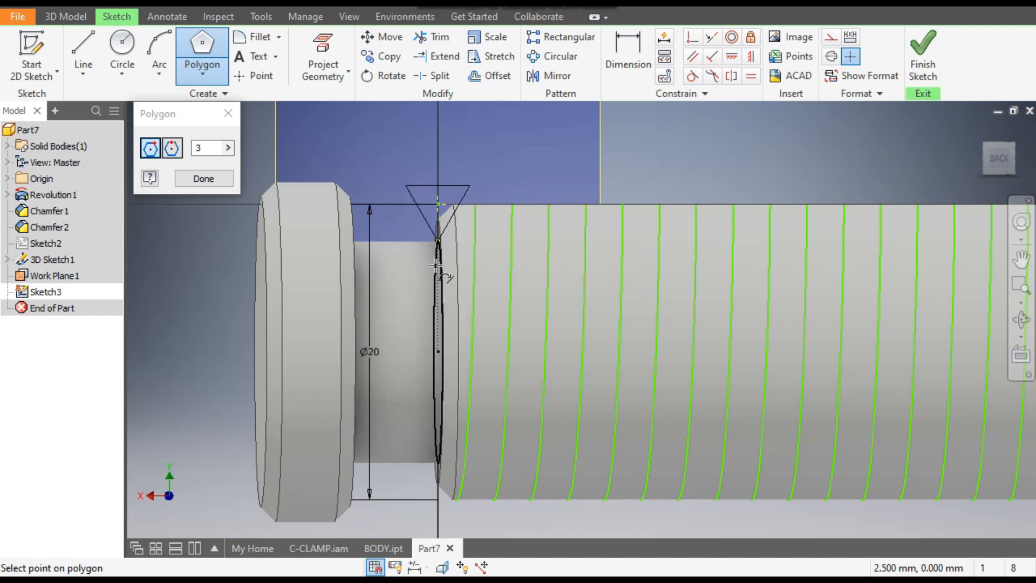
{"action": "scroll", "coordinate": [431, 227], "scroll_direction": "up", "scroll_amount": 4}
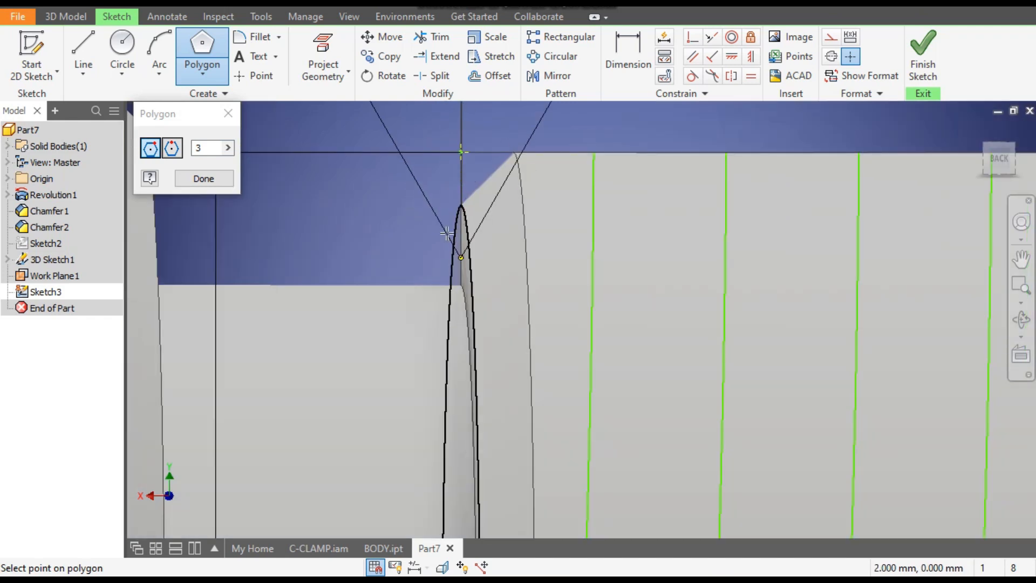
{"action": "scroll", "coordinate": [456, 175], "scroll_direction": "up", "scroll_amount": 4}
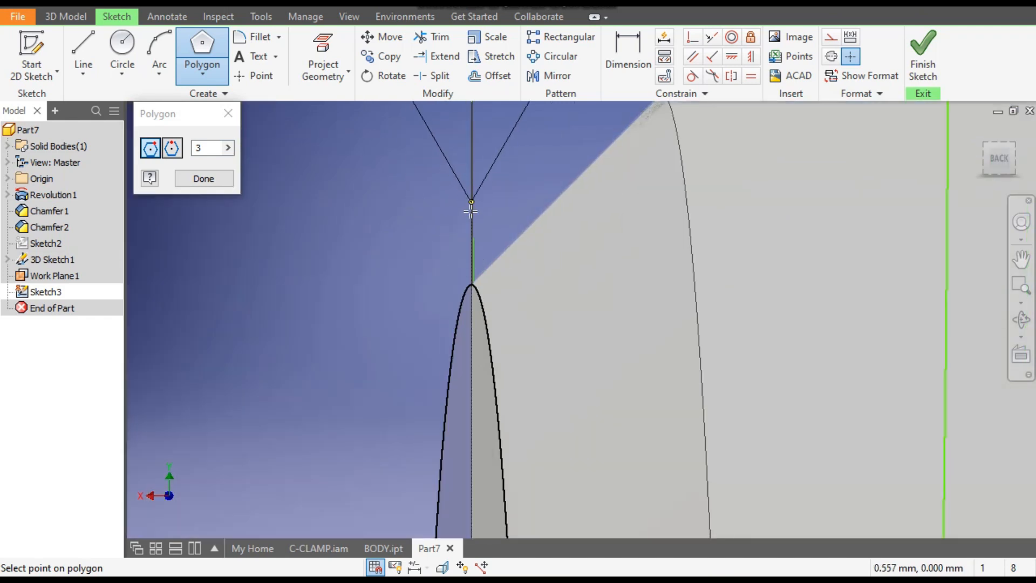
{"action": "left_click", "coordinate": [473, 204]}
{"action": "scroll", "coordinate": [445, 271], "scroll_direction": "down", "scroll_amount": 5}
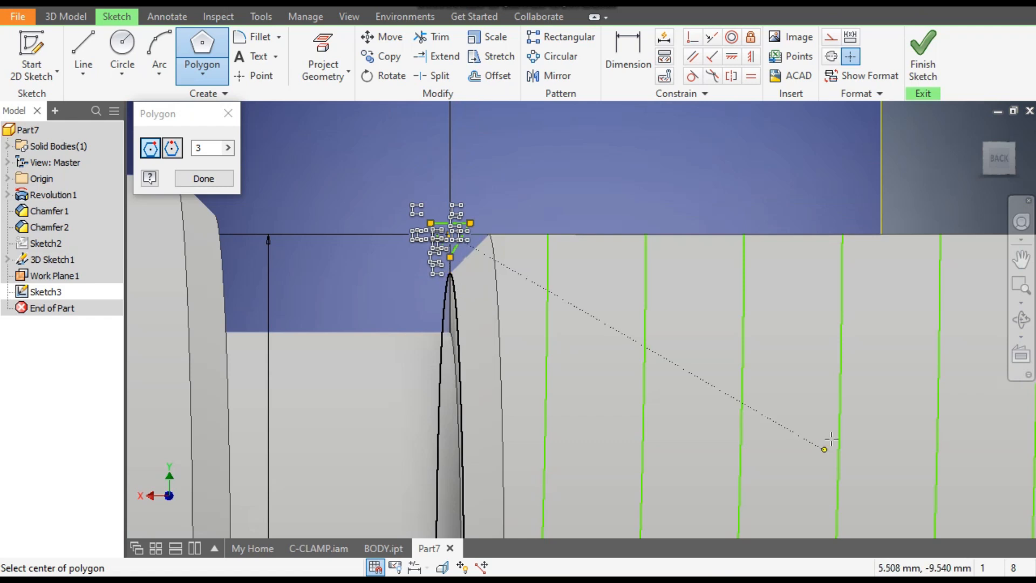
Dimension the triangle's outer edge to 1.5 mm
{"action": "left_click", "coordinate": [627, 54]}
{"action": "left_click", "coordinate": [454, 222]}
{"action": "left_click", "coordinate": [457, 196]}
{"action": "type", "text": "1.5"}
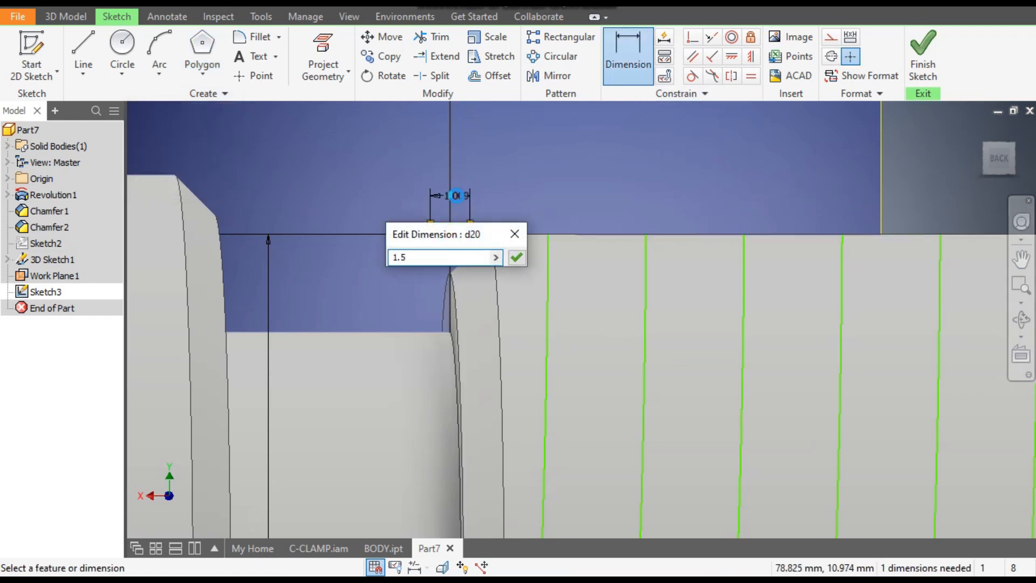
{"action": "key", "text": "Return"}
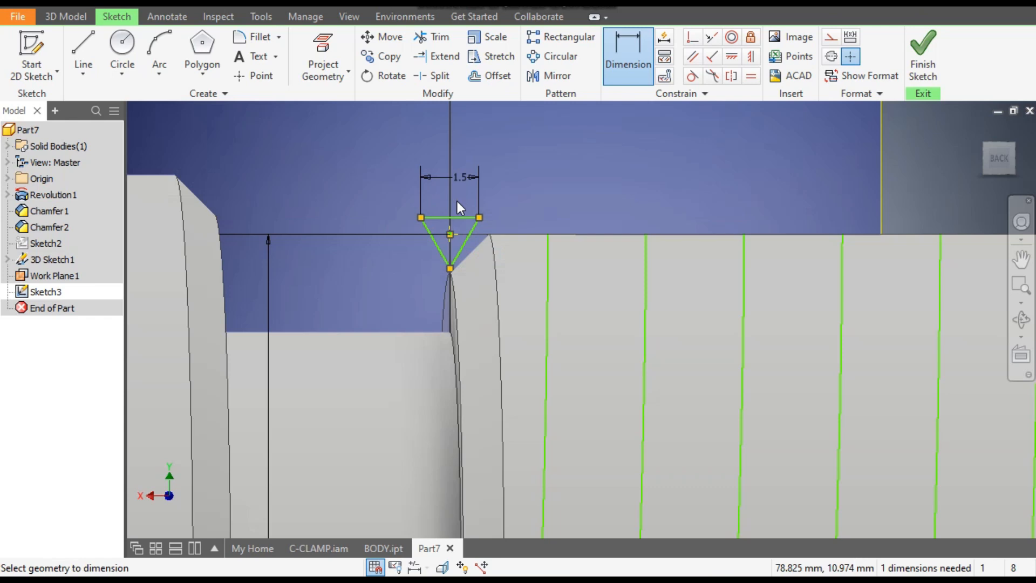
{"action": "left_click", "coordinate": [454, 218]}
{"action": "left_click", "coordinate": [451, 268]}
{"action": "left_click", "coordinate": [407, 251]}
{"action": "left_click", "coordinate": [300, 138]}
Constrain the triangle's outer edge to be horizontal and finish the sketch
{"action": "left_click", "coordinate": [752, 58]}
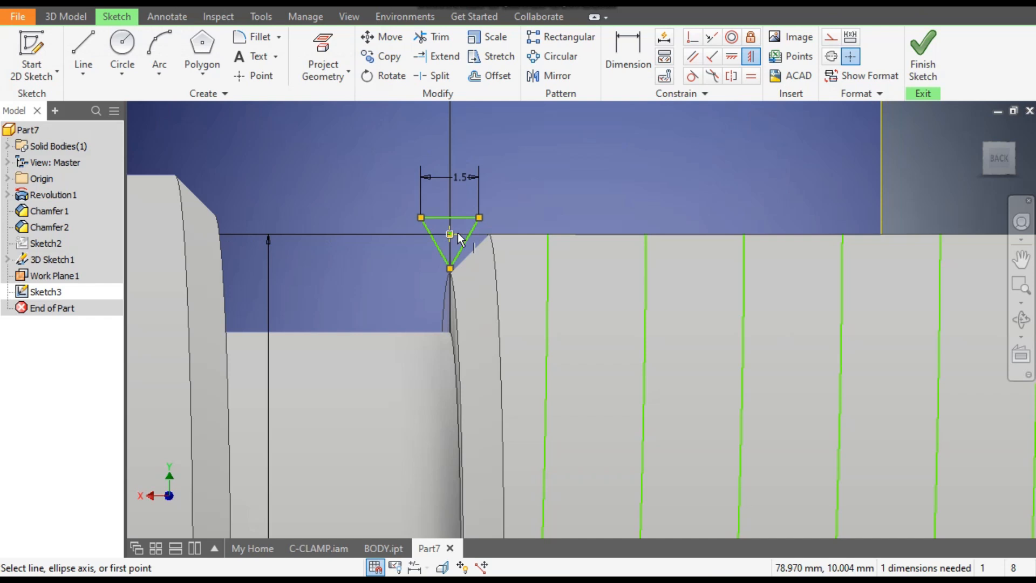
{"action": "left_click", "coordinate": [731, 56]}
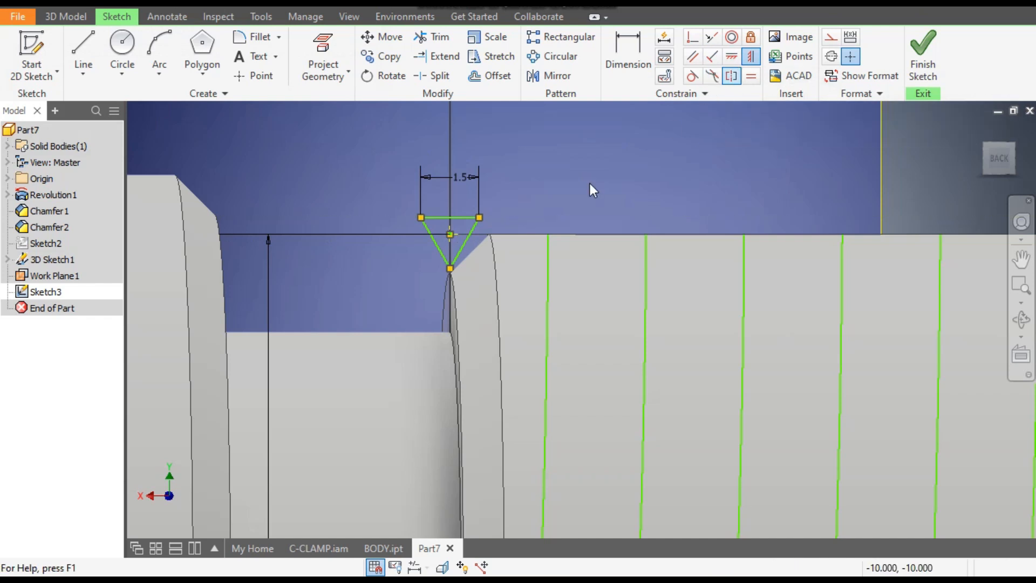
{"action": "left_click", "coordinate": [450, 217]}
{"action": "left_click", "coordinate": [449, 218]}
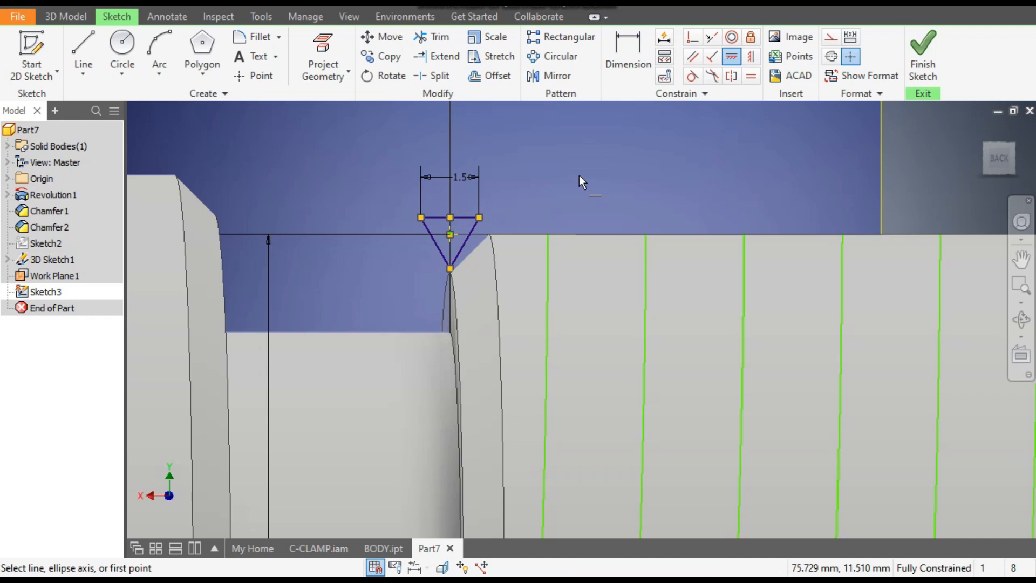
{"action": "left_click", "coordinate": [923, 54]}
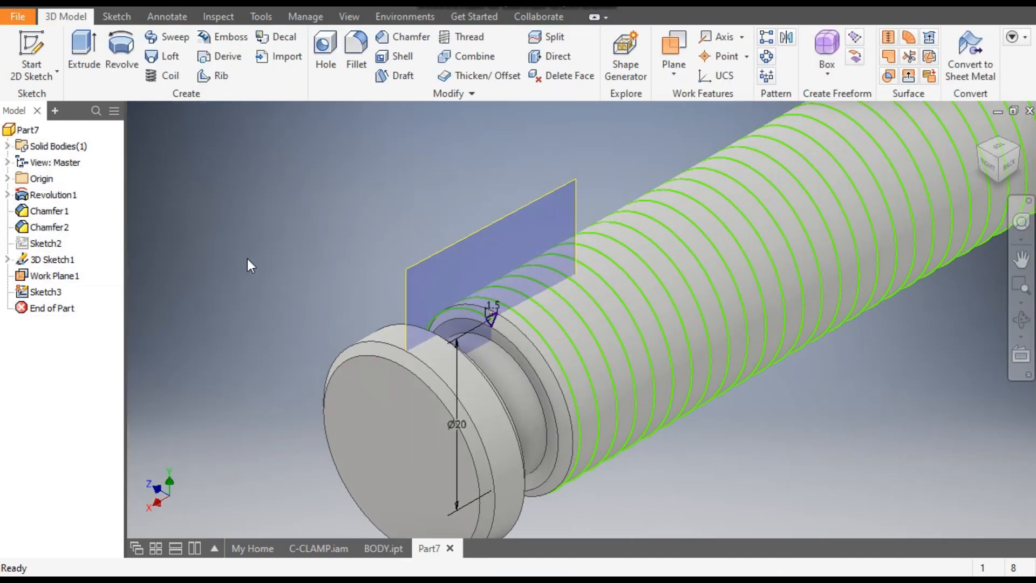
Cut the thread by sweeping the triangular profile along the helical curve with path orientation and zero taper and twist
{"action": "left_click", "coordinate": [168, 36]}
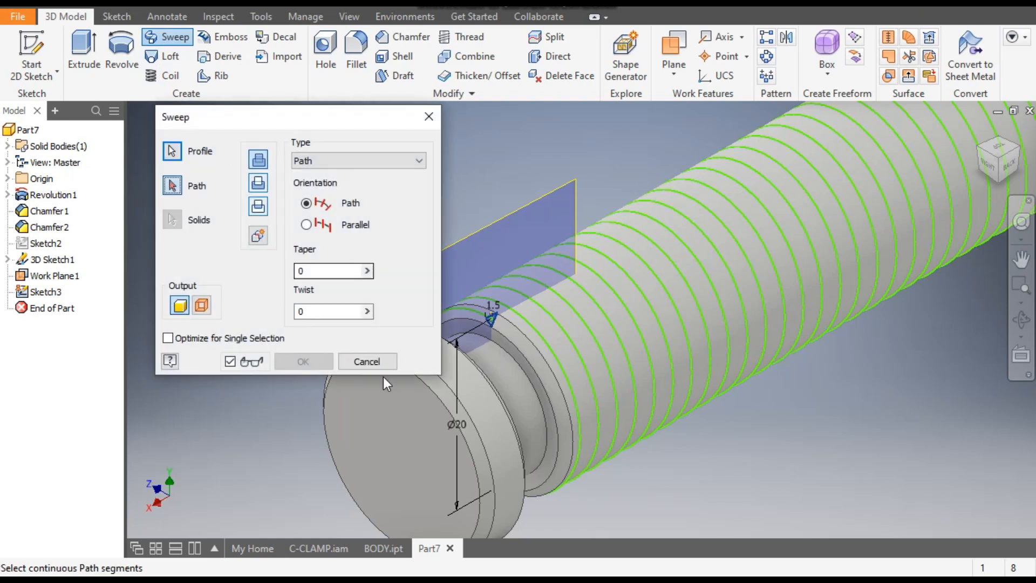
{"action": "scroll", "coordinate": [477, 300], "scroll_direction": "down", "scroll_amount": 2}
{"action": "scroll", "coordinate": [540, 335], "scroll_direction": "down", "scroll_amount": 2}
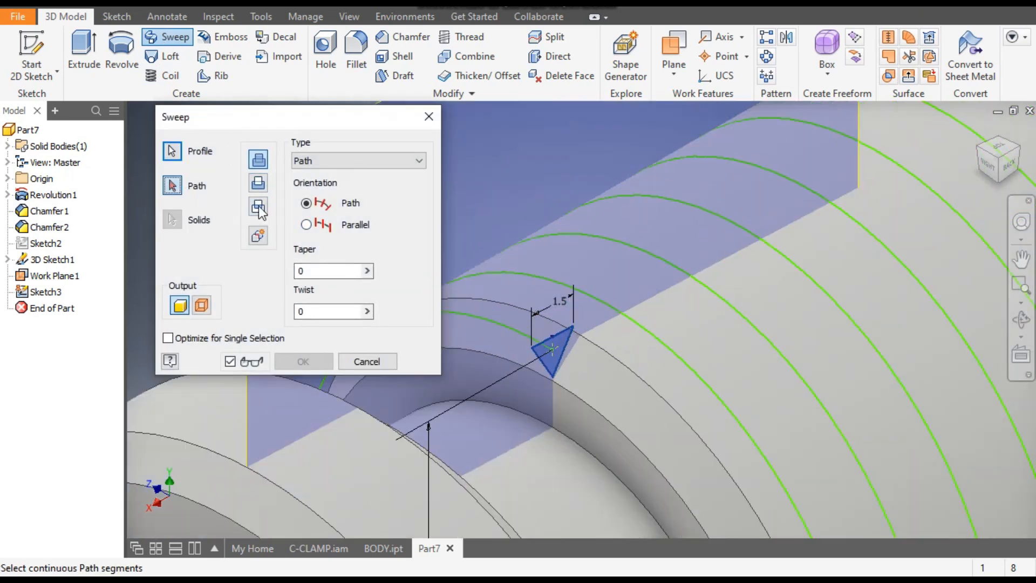
{"action": "left_click", "coordinate": [597, 296]}
{"action": "scroll", "coordinate": [592, 294], "scroll_direction": "up", "scroll_amount": 5}
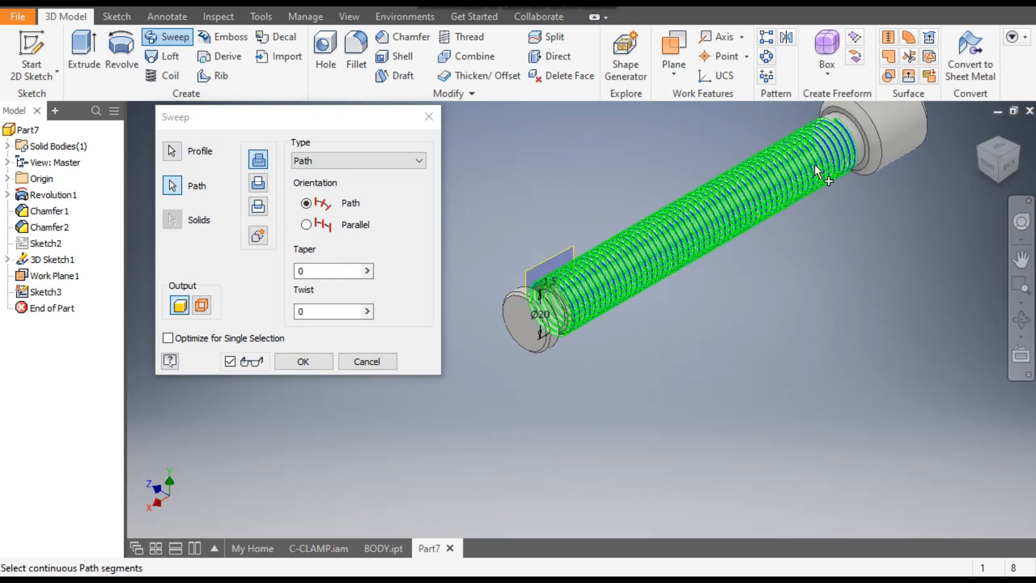
{"action": "scroll", "coordinate": [831, 121], "scroll_direction": "down", "scroll_amount": 3}
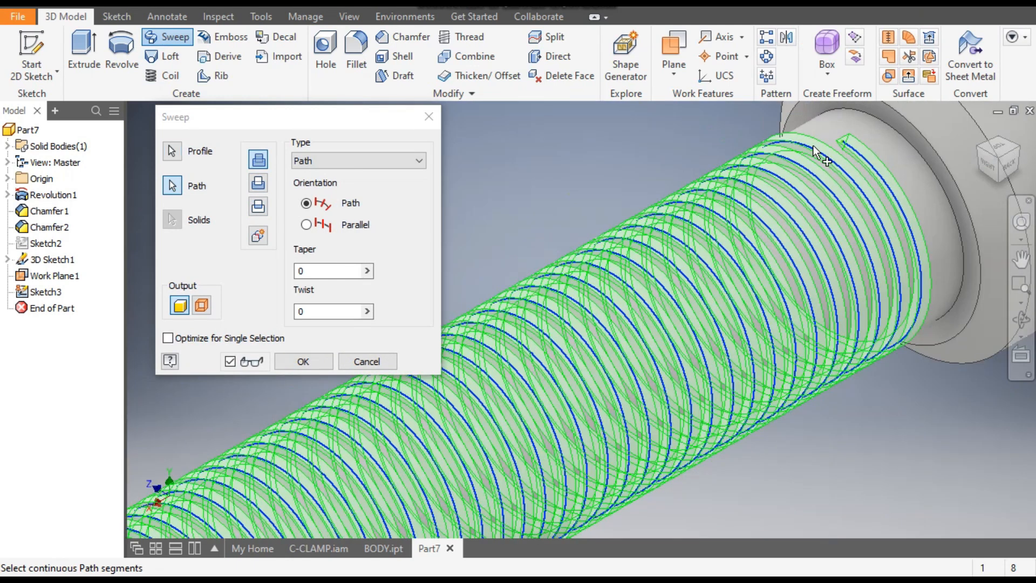
{"action": "left_click", "coordinate": [259, 187]}
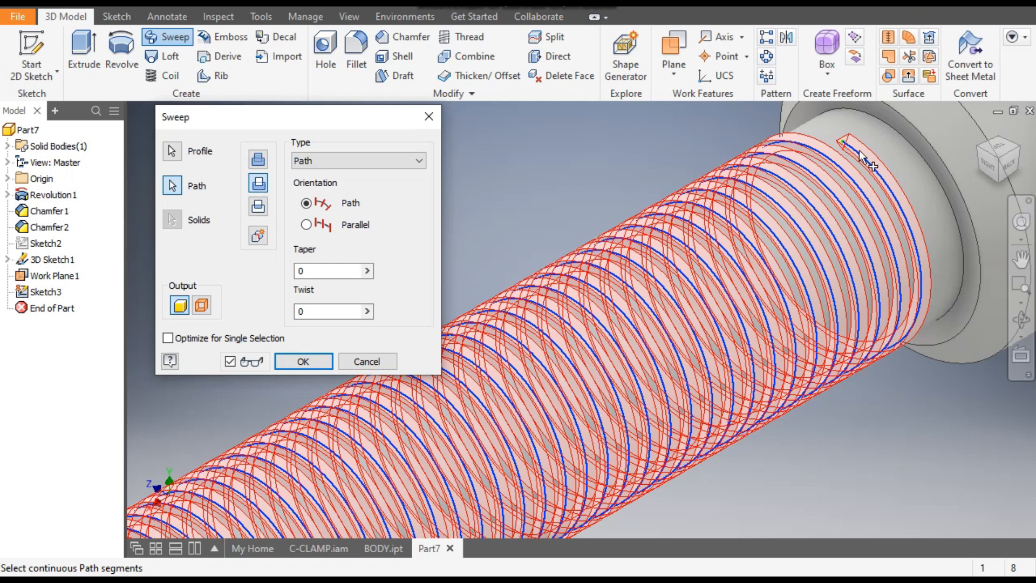
{"action": "scroll", "coordinate": [816, 141], "scroll_direction": "up", "scroll_amount": 5}
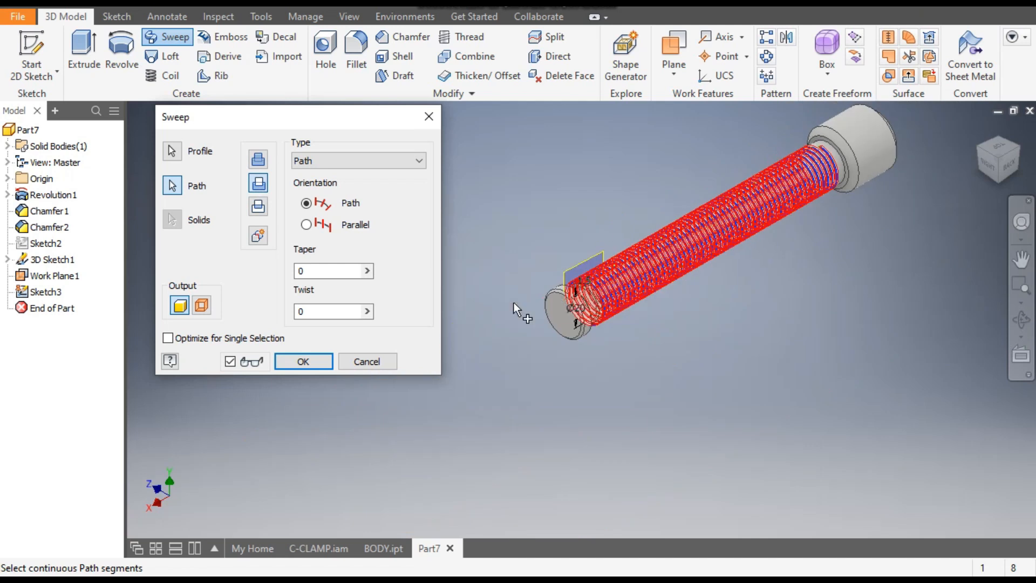
{"action": "left_click", "coordinate": [303, 361]}
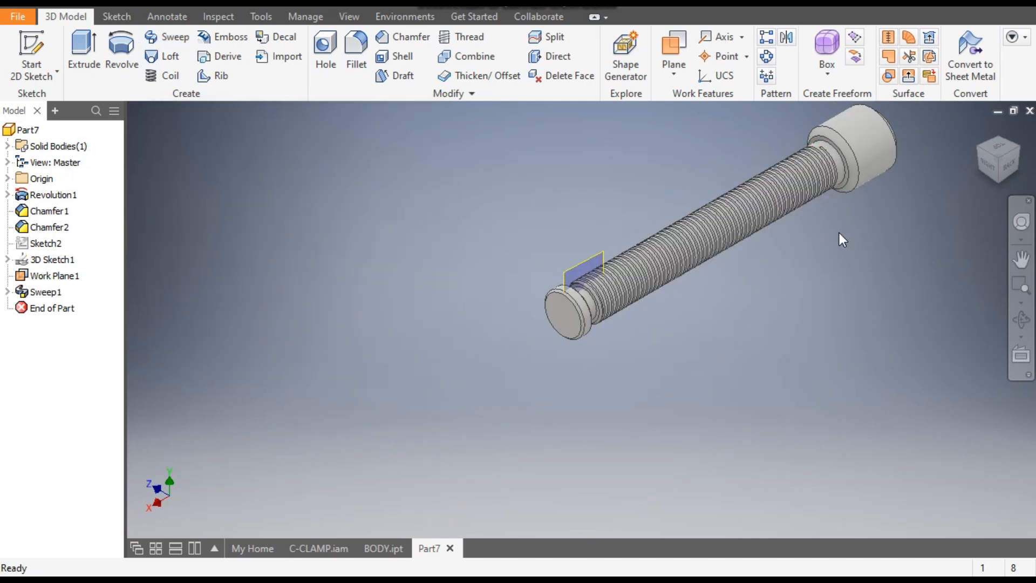
Examine the swept thread at the head end and beside the groove at the opposite end
{"action": "scroll", "coordinate": [825, 162], "scroll_direction": "down", "scroll_amount": 3}
{"action": "scroll", "coordinate": [809, 135], "scroll_direction": "down", "scroll_amount": 4}
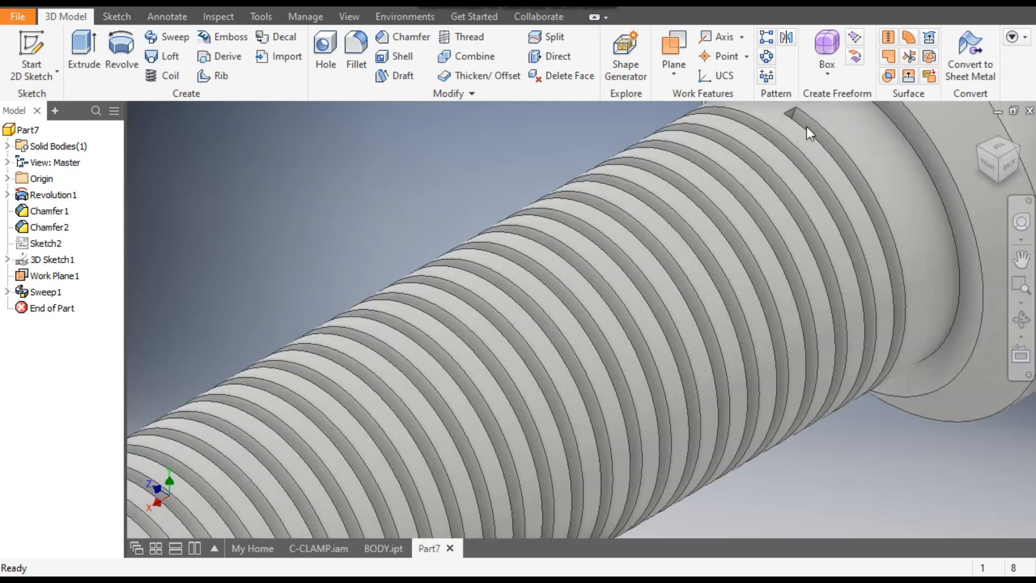
{"action": "scroll", "coordinate": [791, 183], "scroll_direction": "up", "scroll_amount": 7}
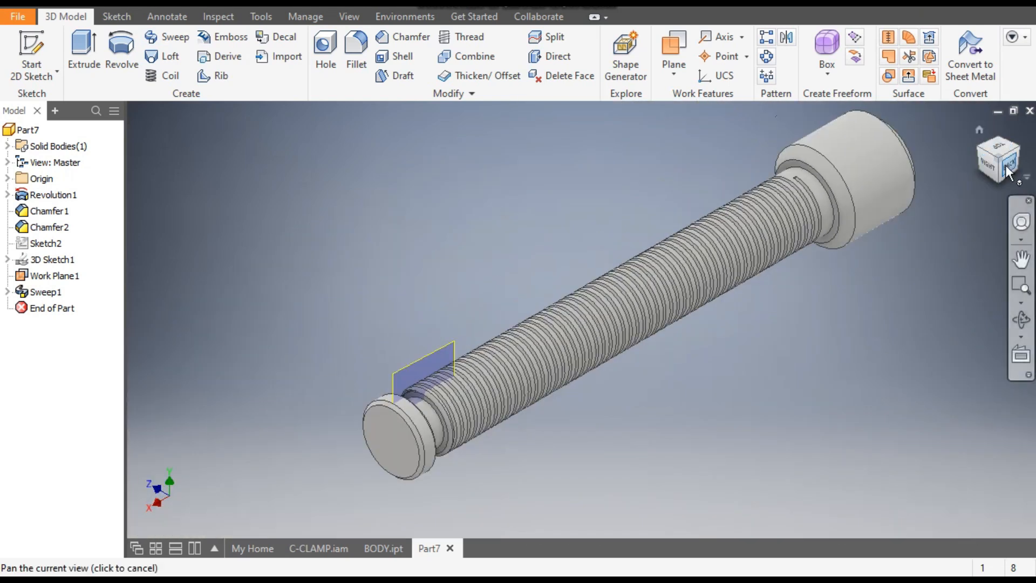
{"action": "scroll", "coordinate": [444, 306], "scroll_direction": "up", "scroll_amount": 5}
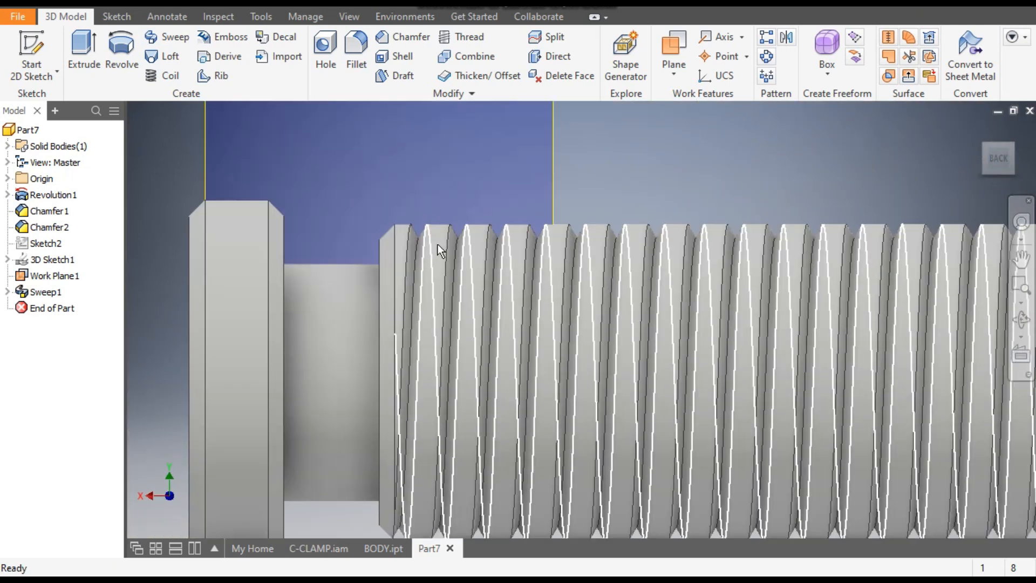
{"action": "scroll", "coordinate": [331, 258], "scroll_direction": "down", "scroll_amount": 5}
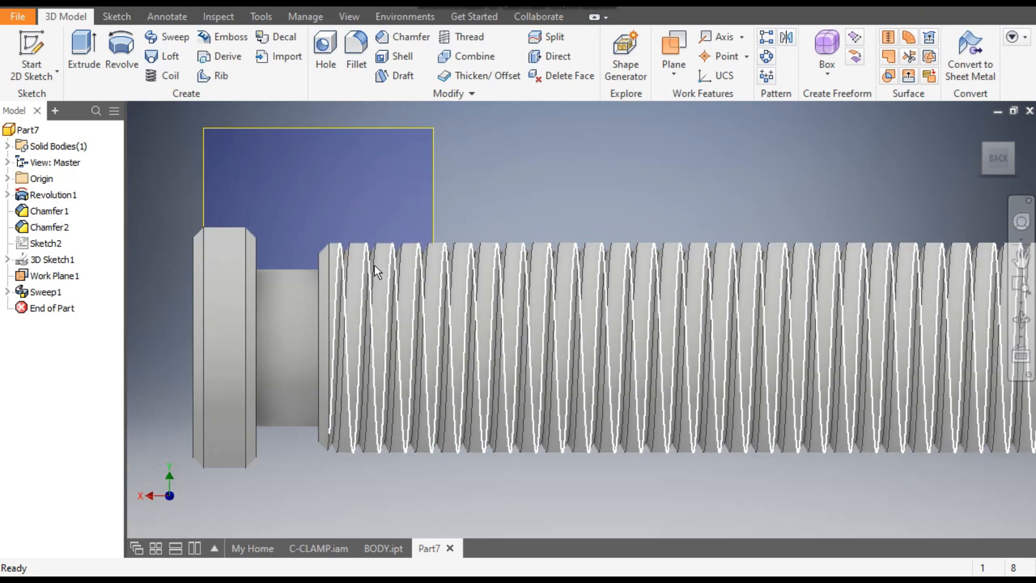
{"action": "left_click", "coordinate": [984, 151]}
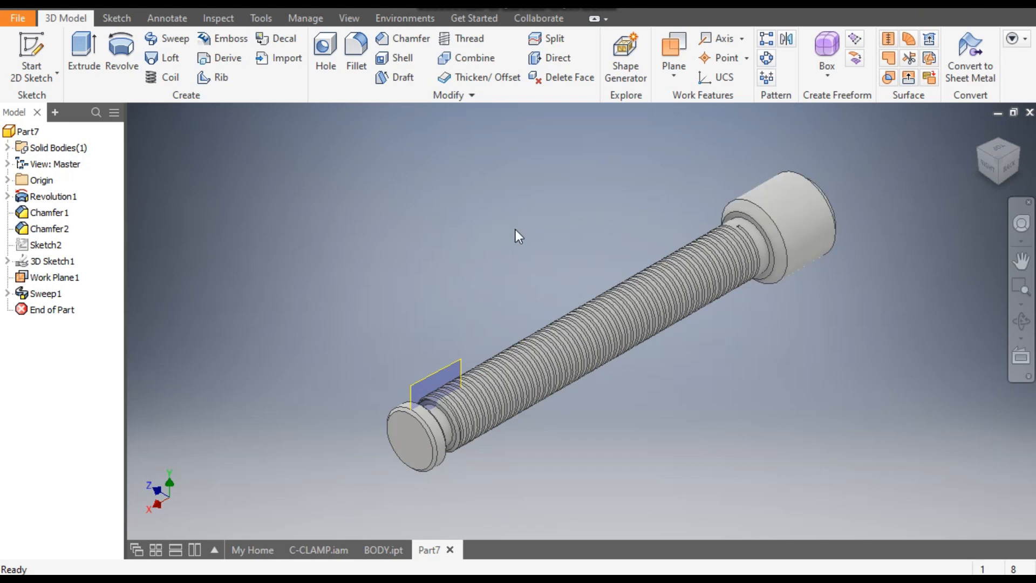
Start a 2D sketch on the origin XZ plane
{"action": "left_click", "coordinate": [34, 46]}
{"action": "left_click", "coordinate": [8, 180]}
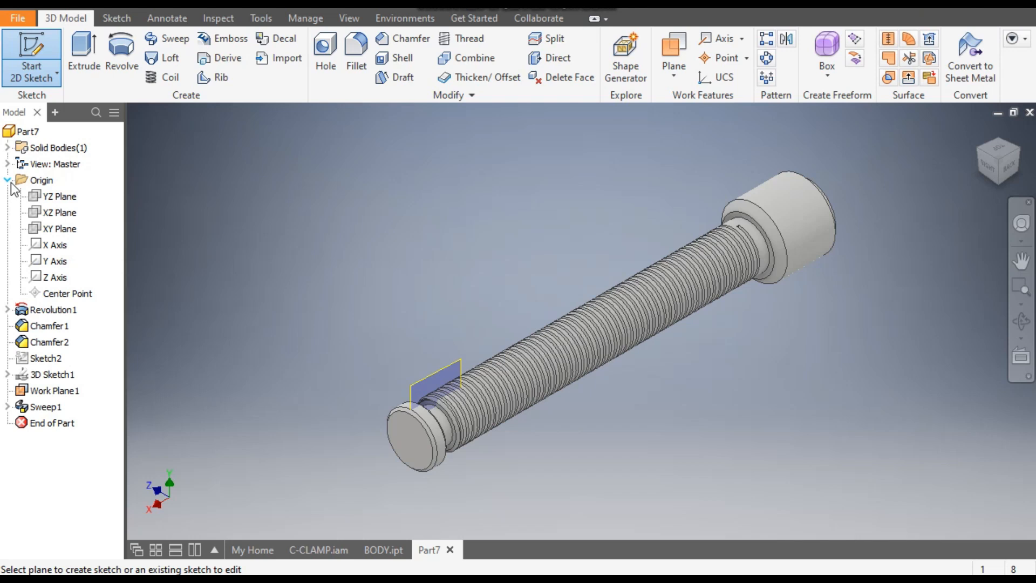
{"action": "left_click", "coordinate": [57, 213]}
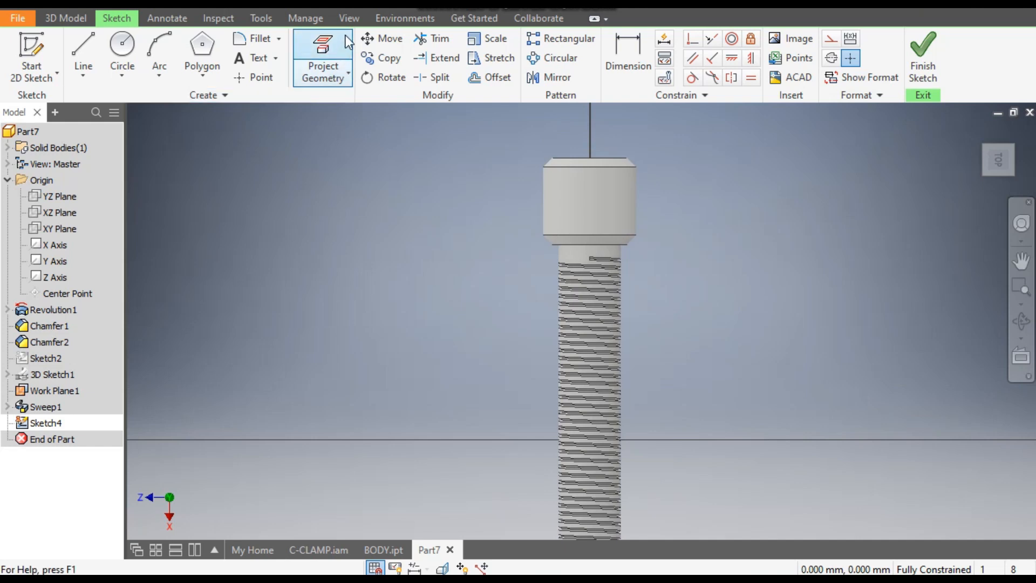
Switch the screw's visual style to Wireframe and return to the sketch tools
{"action": "left_click", "coordinate": [349, 18]}
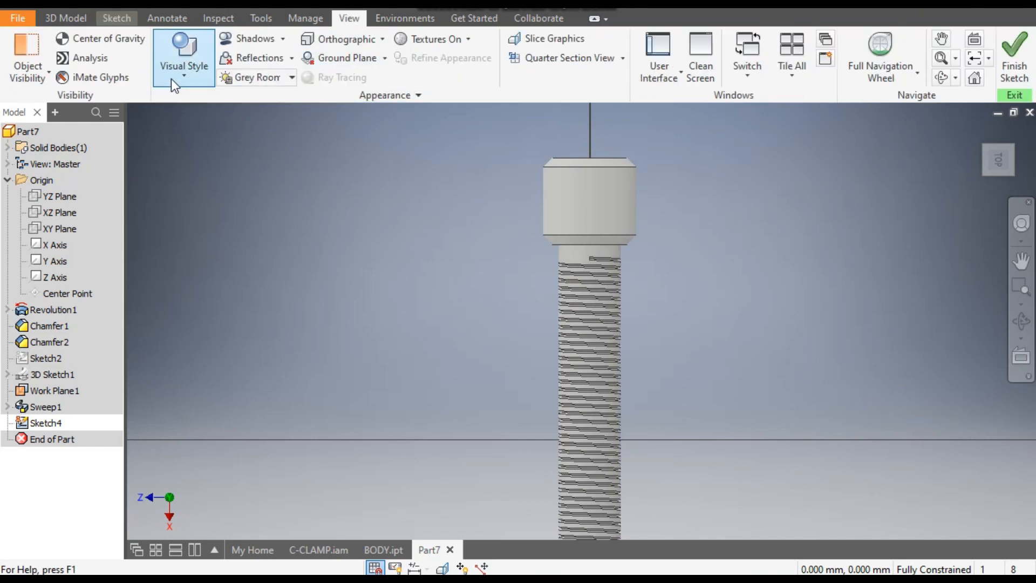
{"action": "left_click", "coordinate": [170, 79]}
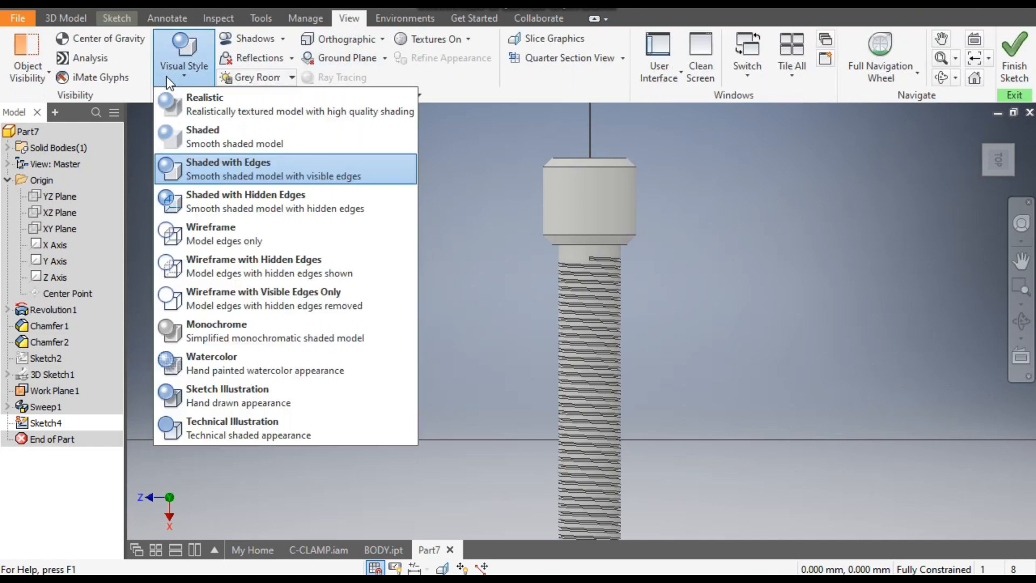
{"action": "left_click", "coordinate": [243, 231]}
{"action": "left_click", "coordinate": [117, 19]}
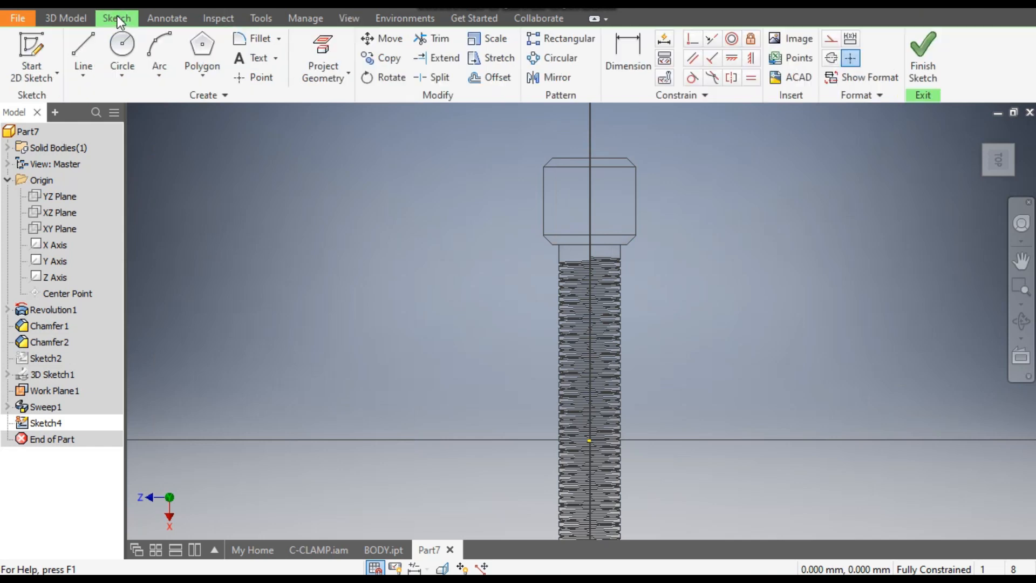
Sketch a 16.5 mm diameter circle centred on the screw's axis within the head
{"action": "left_click", "coordinate": [123, 50]}
{"action": "left_click", "coordinate": [590, 197]}
{"action": "type", "text": "16.5"}
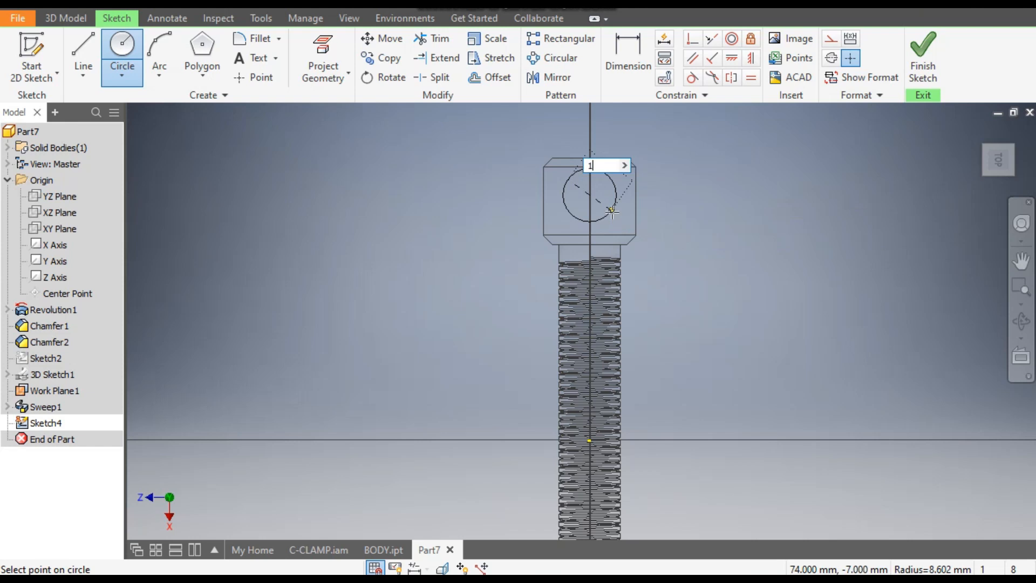
{"action": "key", "text": "Return"}
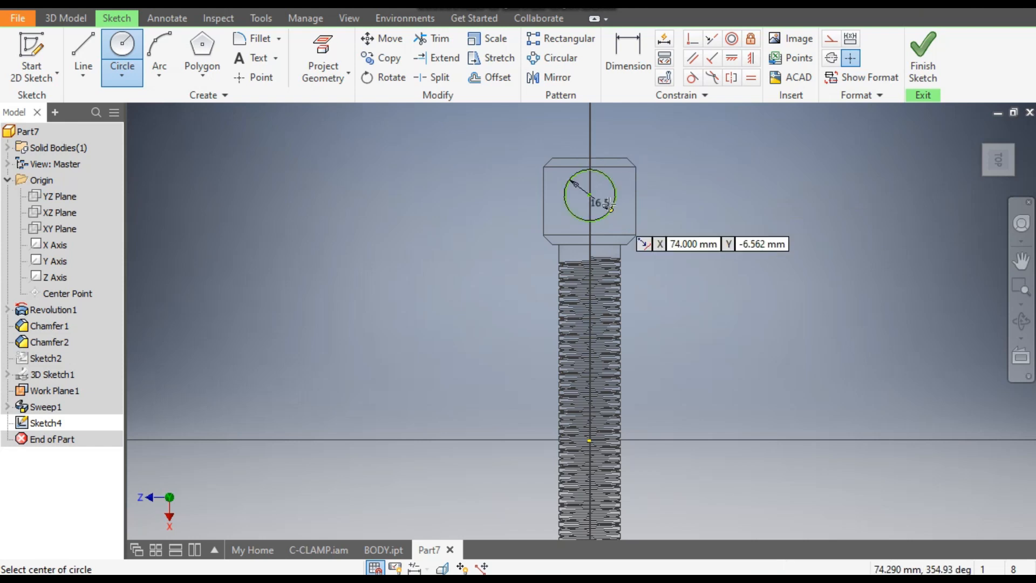
{"action": "scroll", "coordinate": [599, 147], "scroll_direction": "up", "scroll_amount": 5}
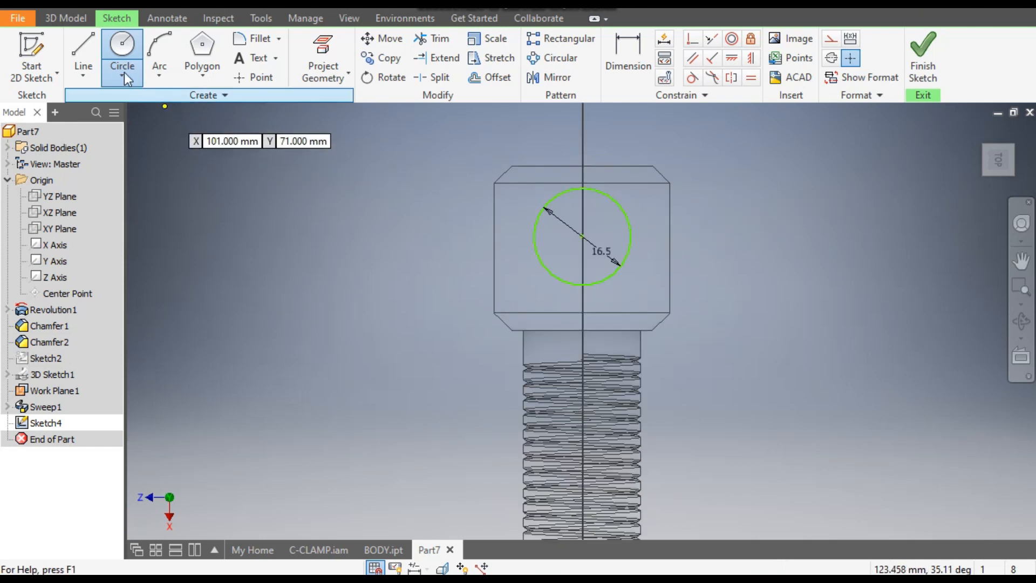
Draw a construction line about 29.6 mm long on the screw's axis, from the head's outer edge to just past its shank side
{"action": "left_click", "coordinate": [85, 40]}
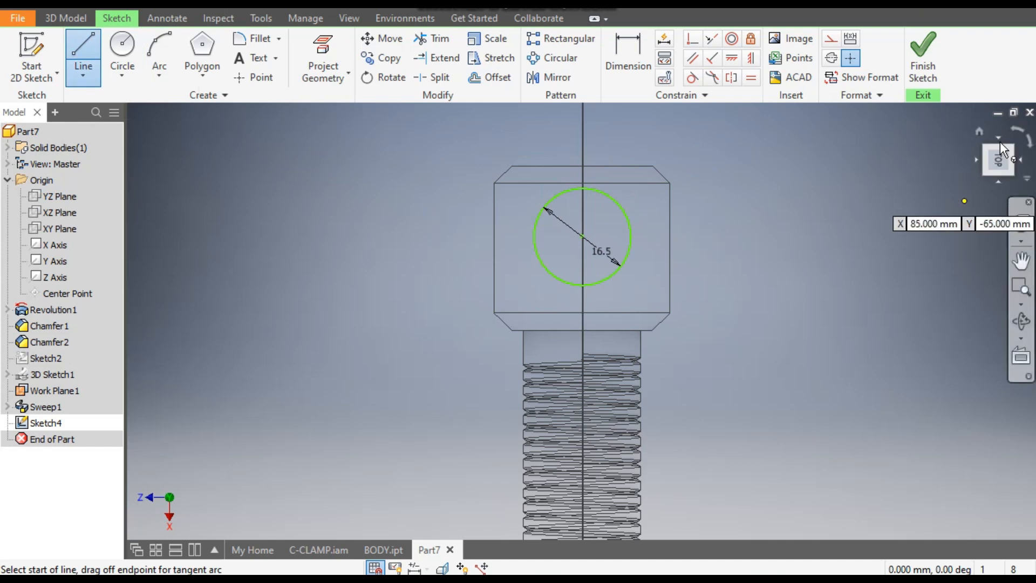
{"action": "left_click", "coordinate": [831, 38]}
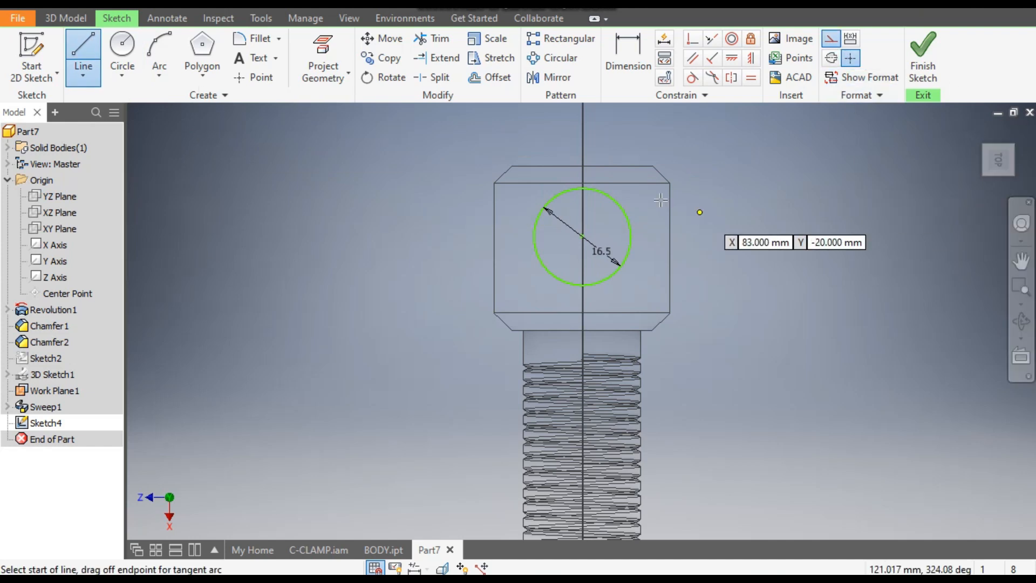
{"action": "left_click", "coordinate": [582, 166]}
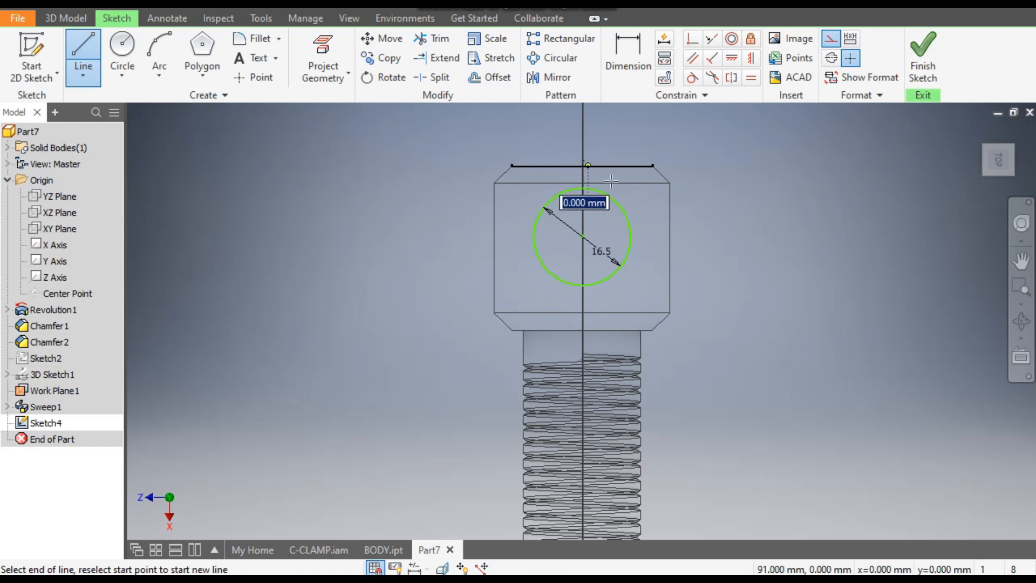
{"action": "left_click", "coordinate": [582, 342]}
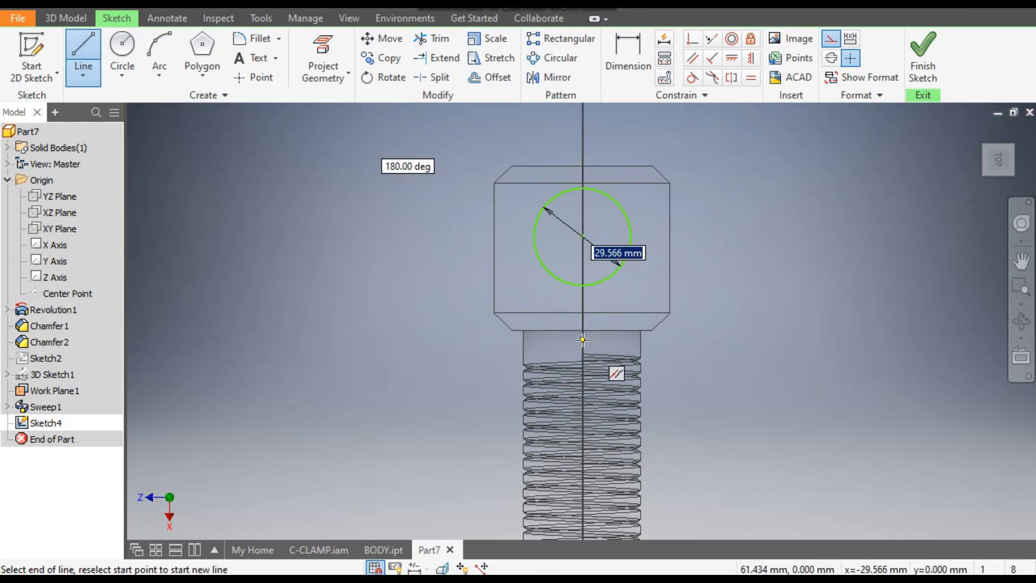
{"action": "key", "text": "Escape"}
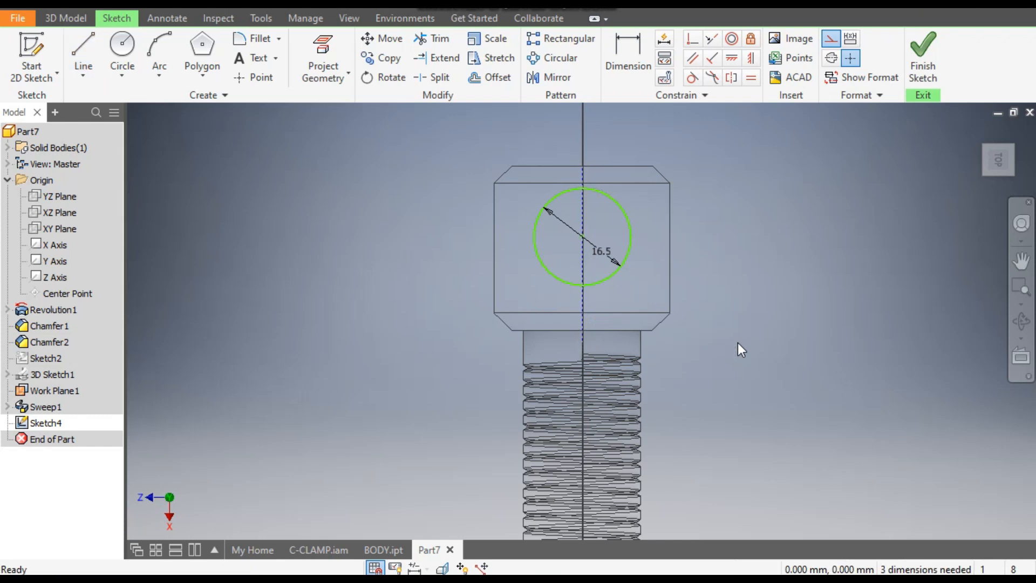
Attach the construction line's free end to the head's edge on the shank side
{"action": "scroll", "coordinate": [587, 326], "scroll_direction": "up", "scroll_amount": 3}
{"action": "left_click", "coordinate": [611, 331]}
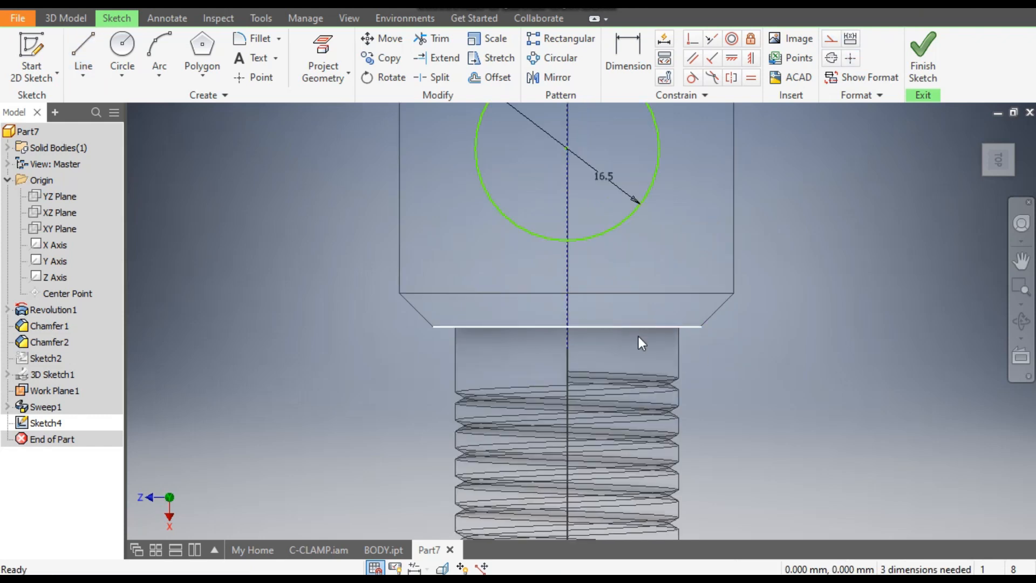
{"action": "left_click", "coordinate": [334, 43]}
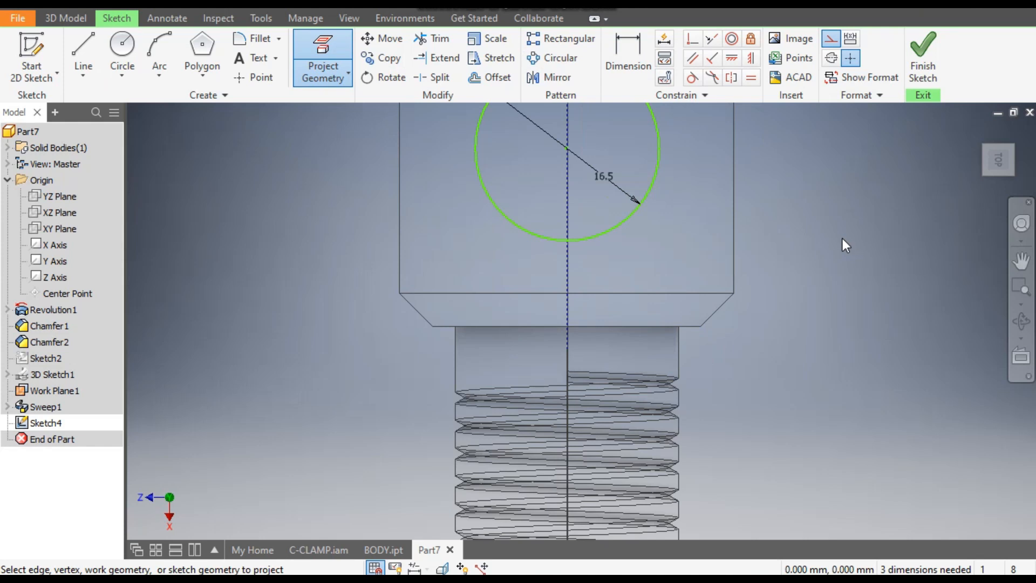
{"action": "key", "text": "Escape"}
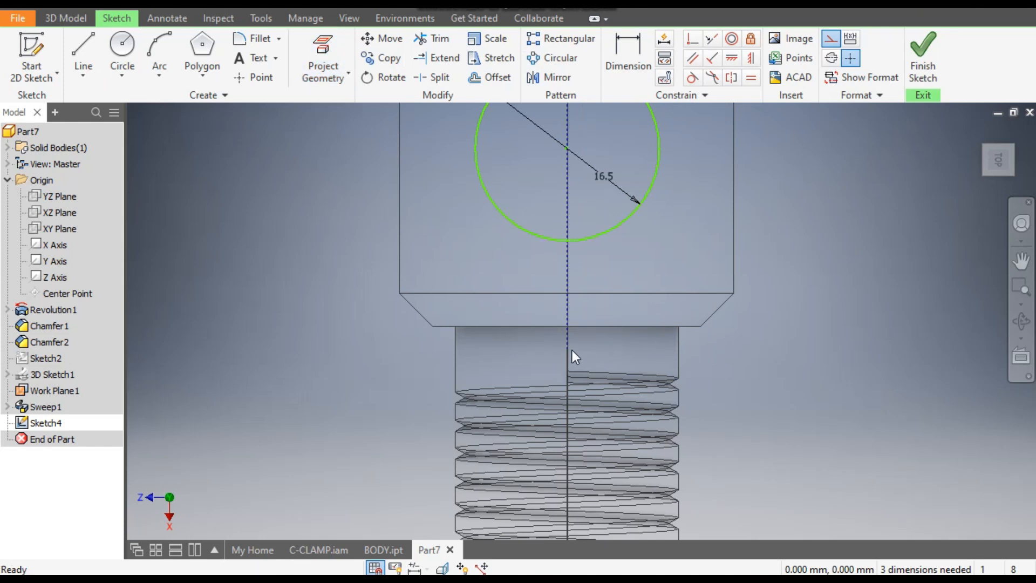
{"action": "left_click_drag", "start_coordinate": [568, 349], "coordinate": [568, 326]}
{"action": "scroll", "coordinate": [672, 296], "scroll_direction": "down", "scroll_amount": 1}
{"action": "middle_click_drag", "start_coordinate": [672, 297], "coordinate": [659, 337]}
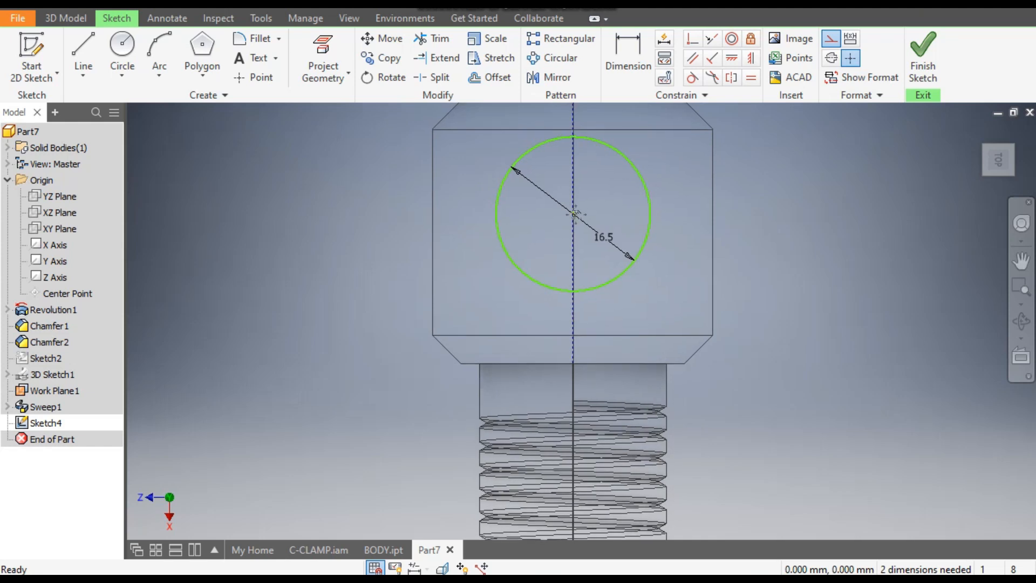
Move the 16.5 mm circle's centre to the midpoint of the construction line and finish the sketch
{"action": "scroll", "coordinate": [578, 213], "scroll_direction": "down", "scroll_amount": 1}
{"action": "middle_click_drag", "start_coordinate": [578, 212], "coordinate": [571, 249]}
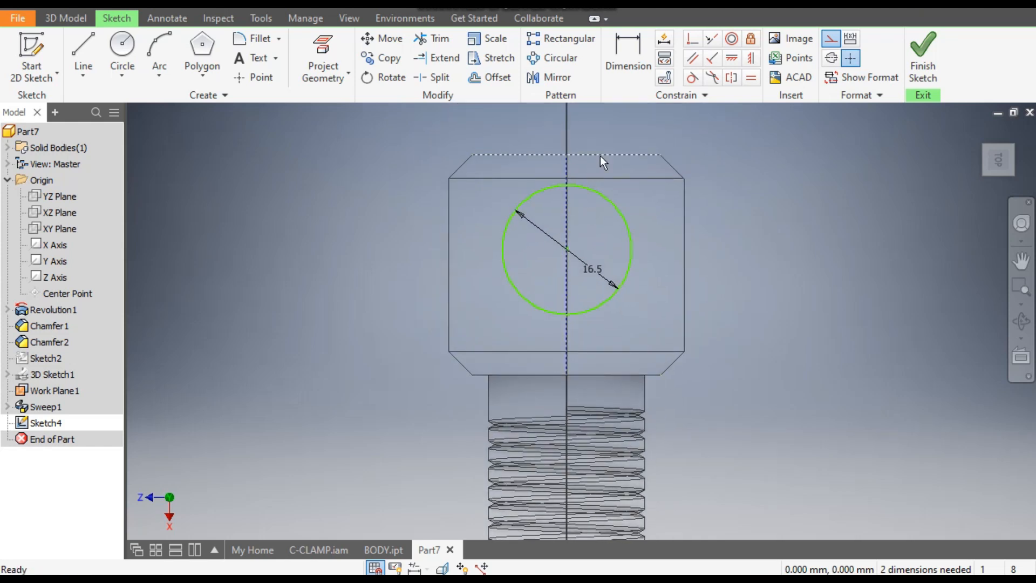
{"action": "mouse_move", "coordinate": [567, 248]}
{"action": "left_mouse_down"}
{"action": "mouse_move", "coordinate": [614, 227]}
{"action": "mouse_move", "coordinate": [639, 246]}
{"action": "mouse_move", "coordinate": [559, 277]}
{"action": "mouse_move", "coordinate": [567, 264]}
{"action": "mouse_move", "coordinate": [598, 260]}
{"action": "mouse_move", "coordinate": [569, 269]}
{"action": "left_mouse_up"}
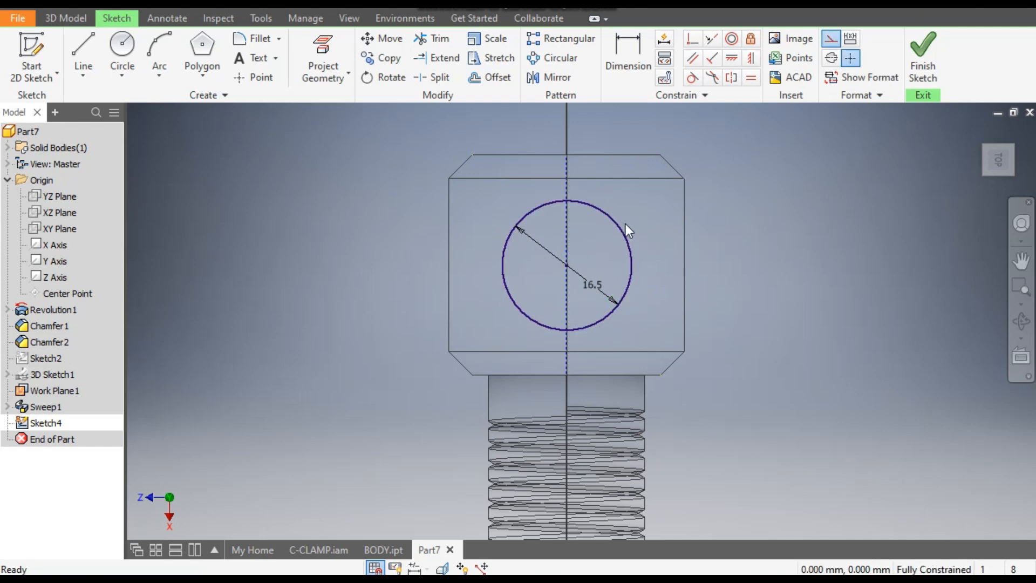
{"action": "left_click", "coordinate": [926, 58]}
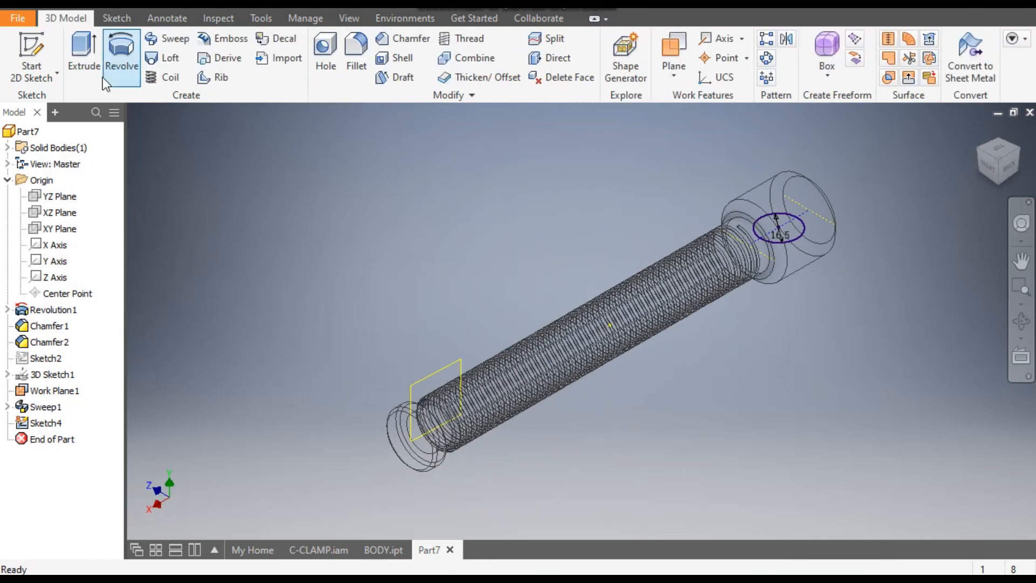
Start an extruded cut from the circle and switch the visual style to Shaded with Edges
{"action": "left_click", "coordinate": [88, 59]}
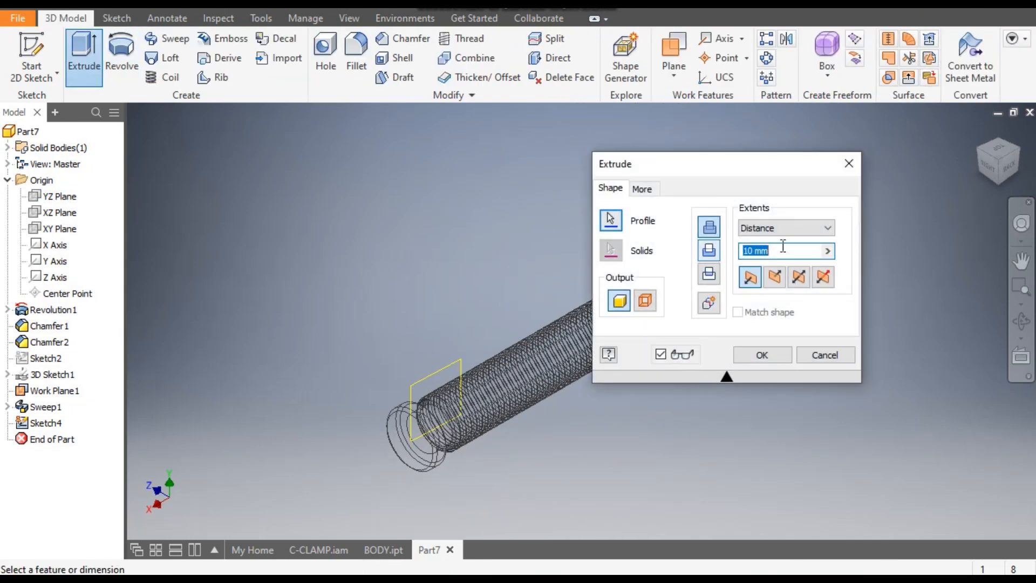
{"action": "left_click_drag", "start_coordinate": [785, 171], "coordinate": [291, 110]}
{"action": "left_click", "coordinate": [215, 190]}
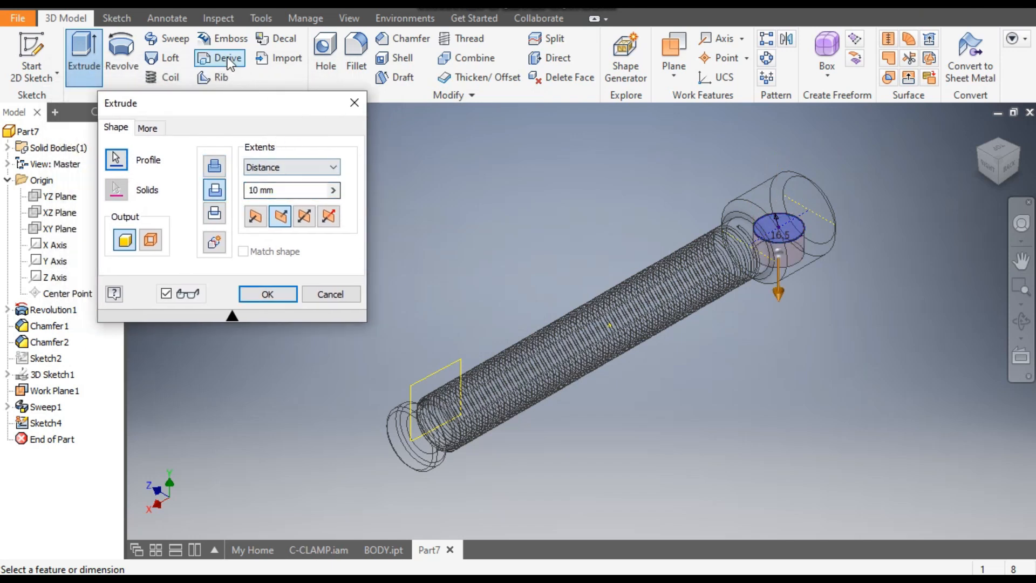
{"action": "left_click", "coordinate": [354, 17]}
{"action": "left_click", "coordinate": [184, 57]}
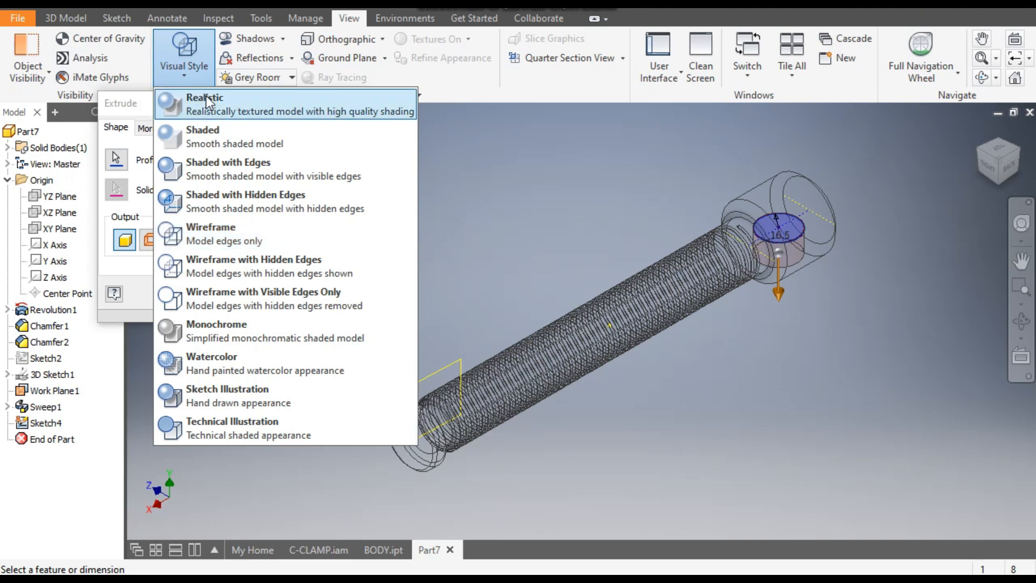
{"action": "left_click", "coordinate": [244, 141]}
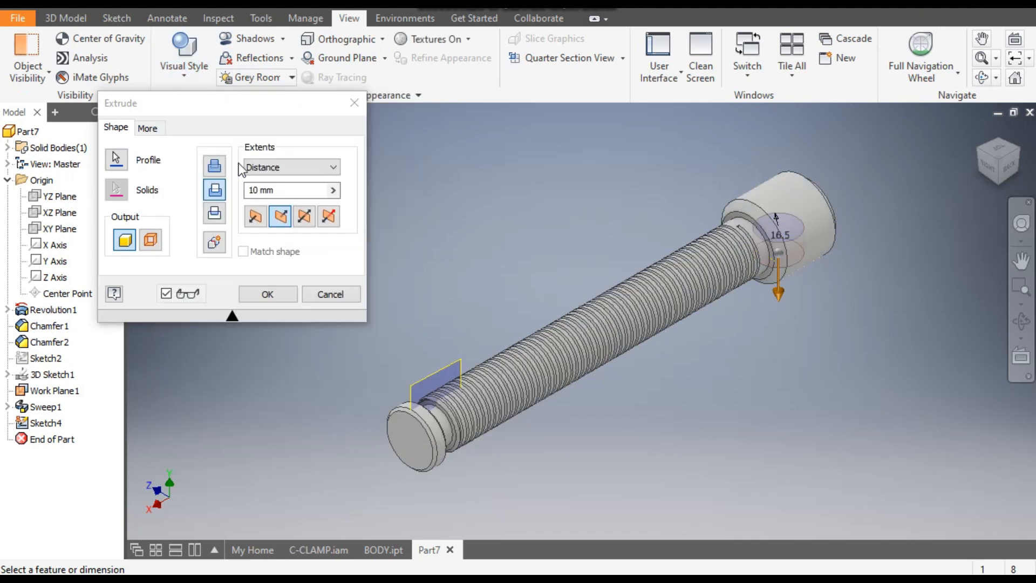
Cut the hole symmetrically through the screw's head with a 66 mm extrusion distance
{"action": "left_click", "coordinate": [309, 217]}
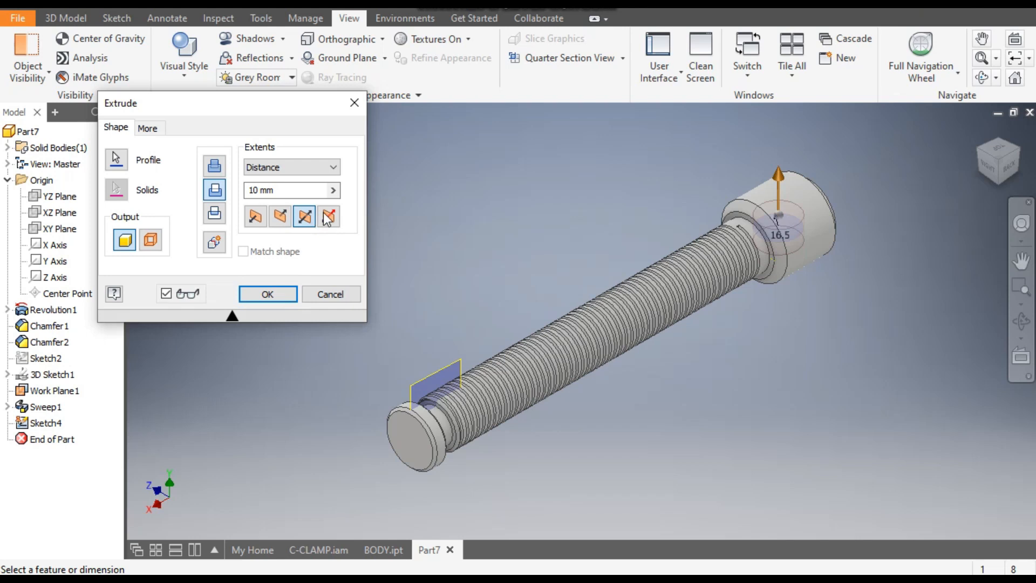
{"action": "left_click_drag", "start_coordinate": [778, 174], "coordinate": [776, 106]}
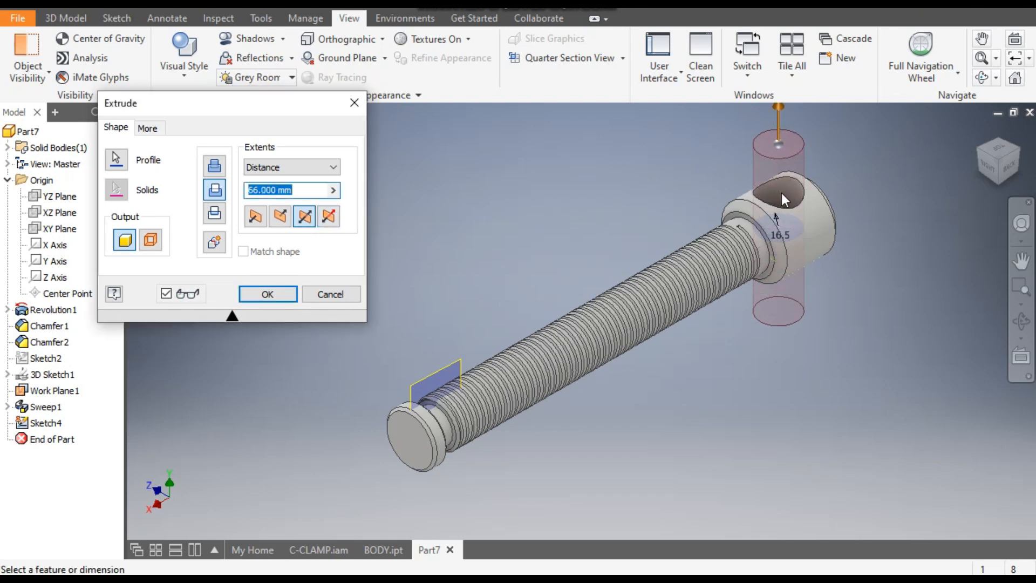
{"action": "left_click", "coordinate": [268, 293]}
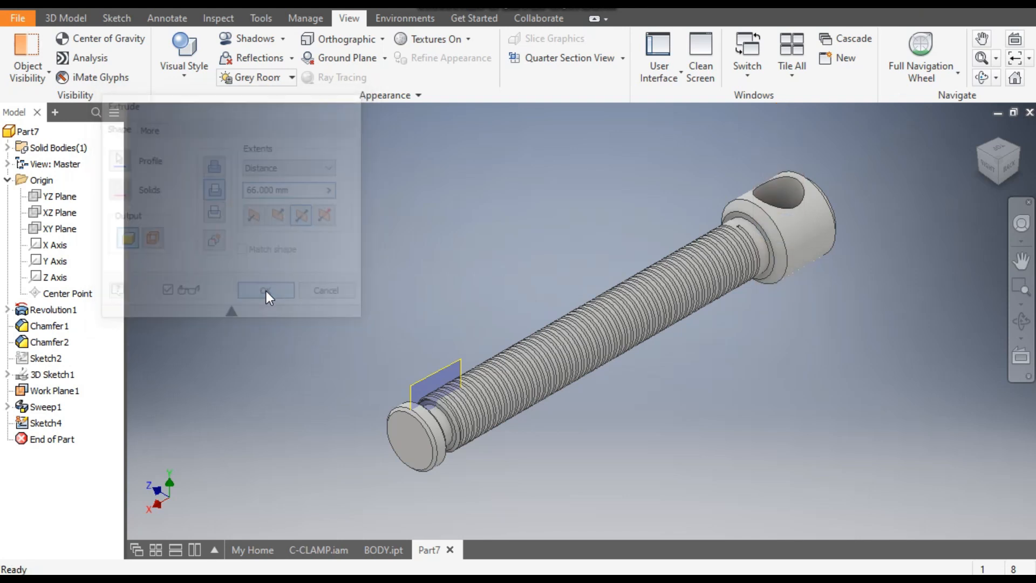
Hide the work plane beside the groove at the screw's small end
{"action": "left_click", "coordinate": [978, 148]}
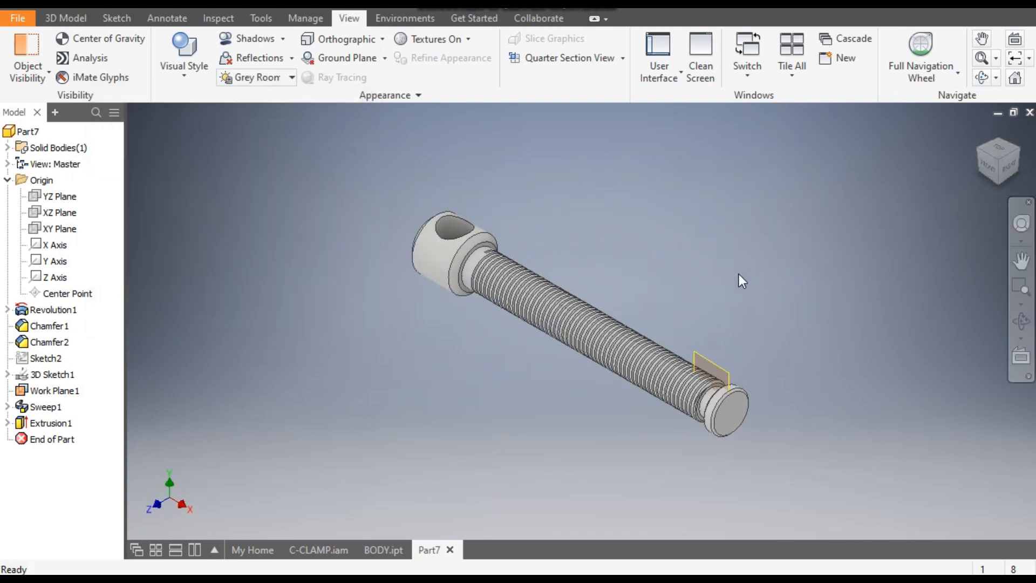
{"action": "left_click", "coordinate": [45, 392]}
{"action": "right_click", "coordinate": [44, 391]}
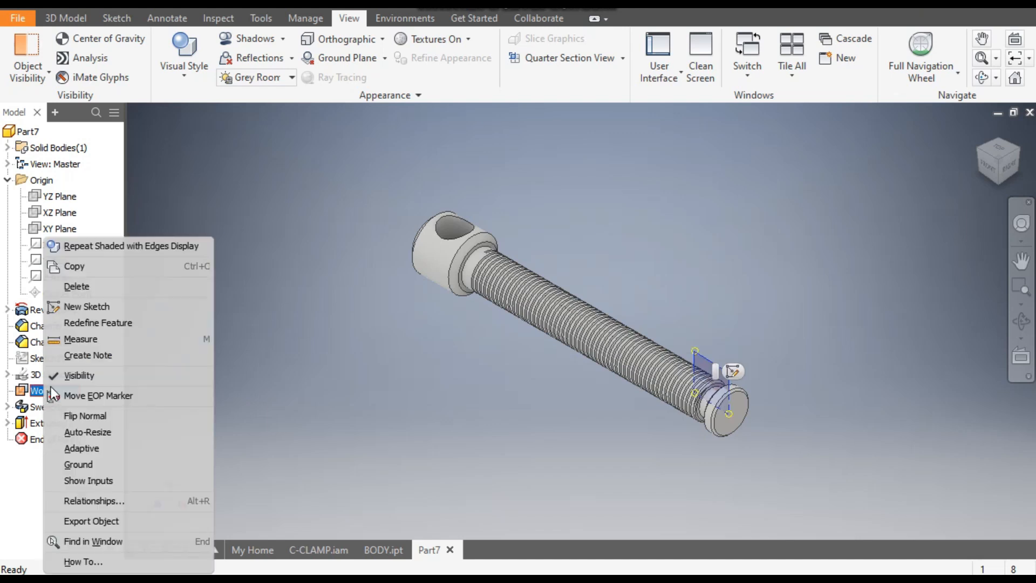
{"action": "left_click", "coordinate": [76, 374]}
{"action": "scroll", "coordinate": [444, 283], "scroll_direction": "down", "scroll_amount": 3}
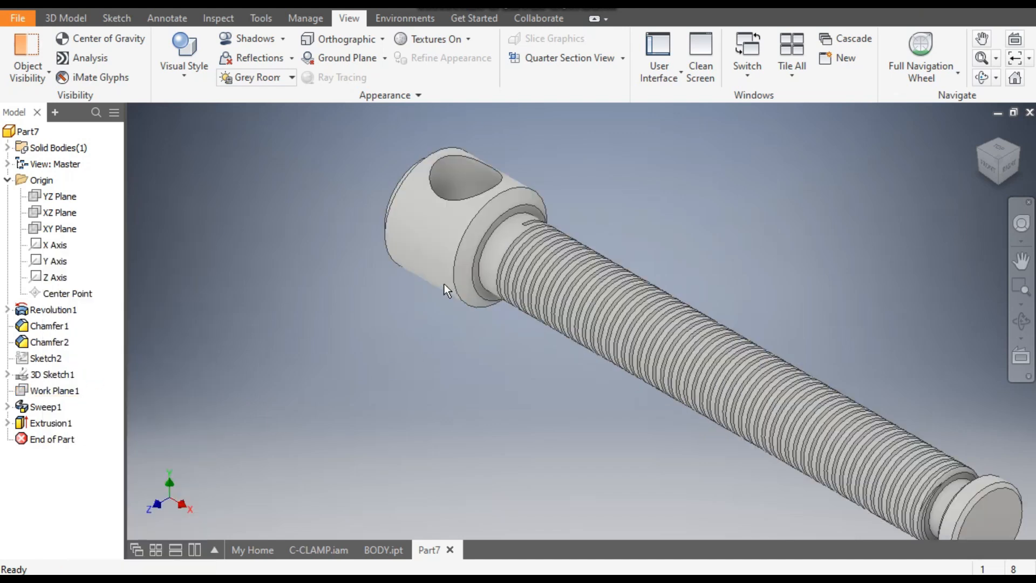
{"action": "middle_click_drag", "start_coordinate": [431, 216], "coordinate": [354, 263]}
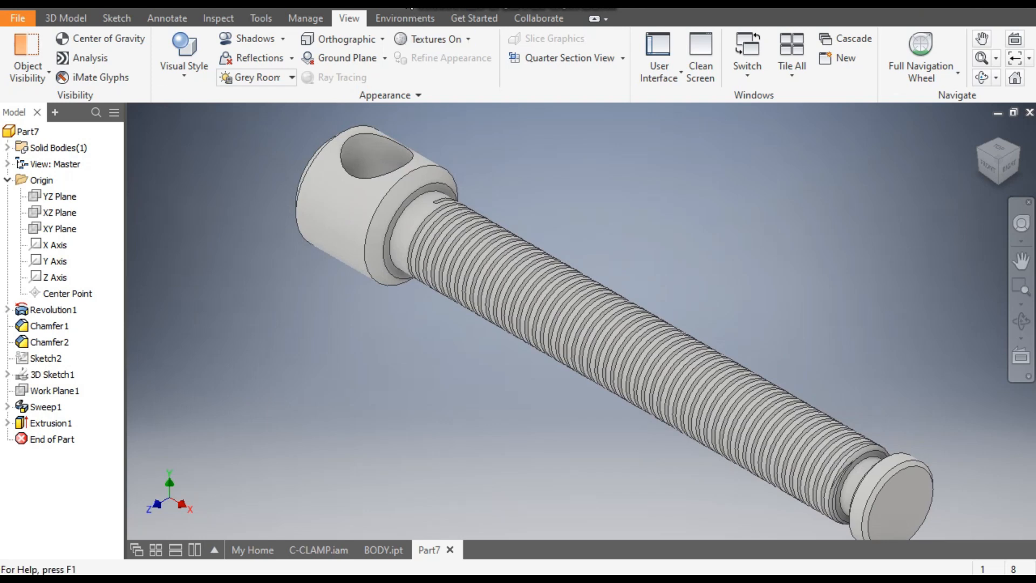
Apply the Chrome - Polished Black appearance to the screw
{"action": "left_click", "coordinate": [408, 2]}
{"action": "scroll", "coordinate": [443, 186], "scroll_direction": "up", "scroll_amount": 7}
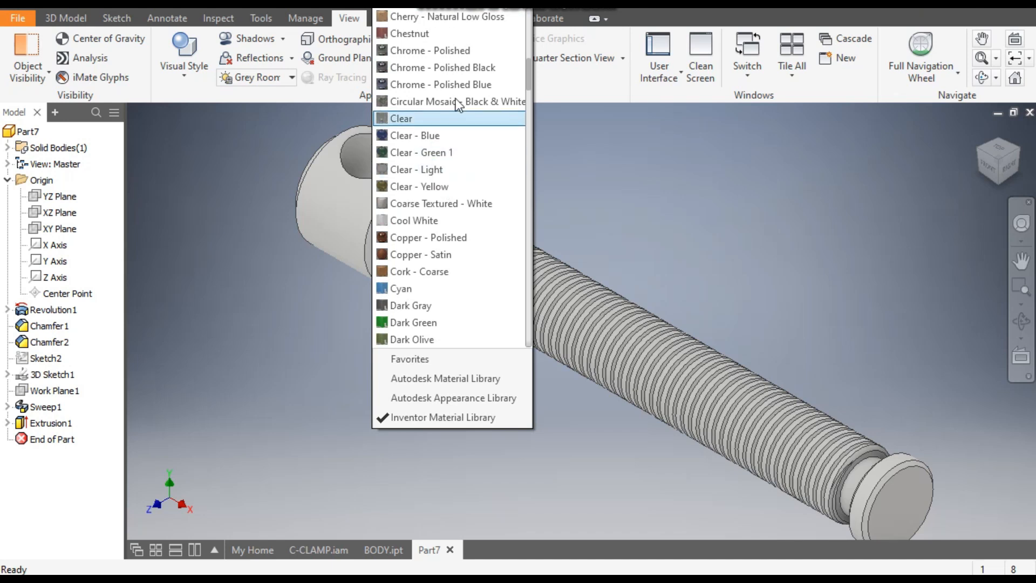
{"action": "left_click", "coordinate": [462, 65]}
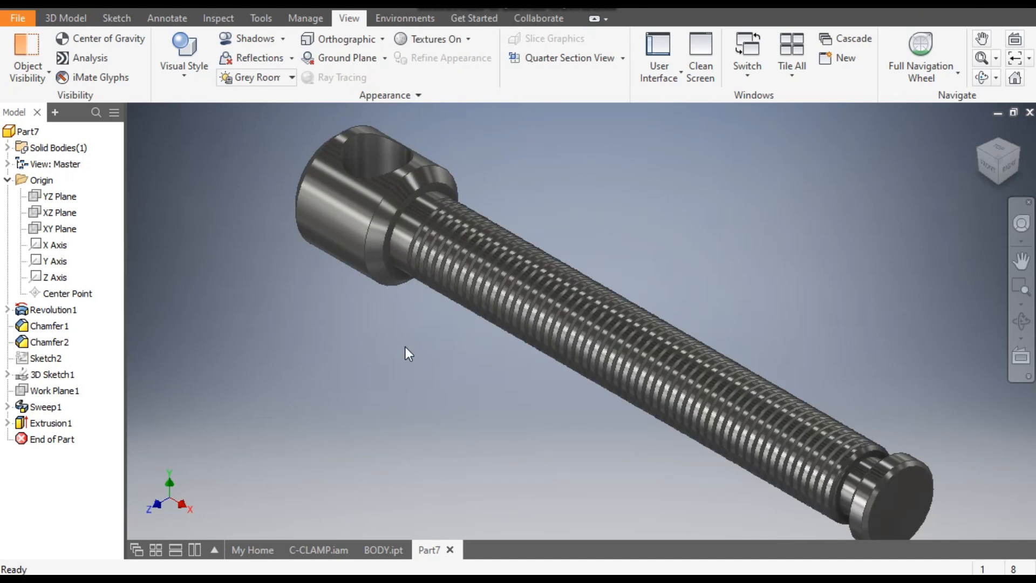
{"action": "scroll", "coordinate": [294, 268], "scroll_direction": "up", "scroll_amount": 1}
{"action": "middle_click_drag", "start_coordinate": [293, 268], "coordinate": [315, 285]}
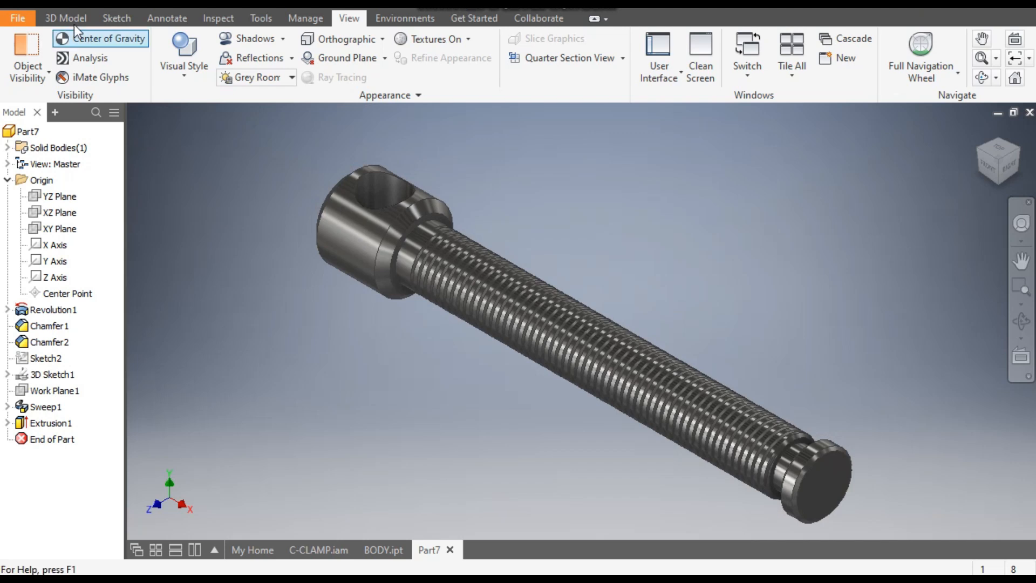
Save the part as SCREW in the ASSEMBLY folder
{"action": "left_click", "coordinate": [85, 7]}
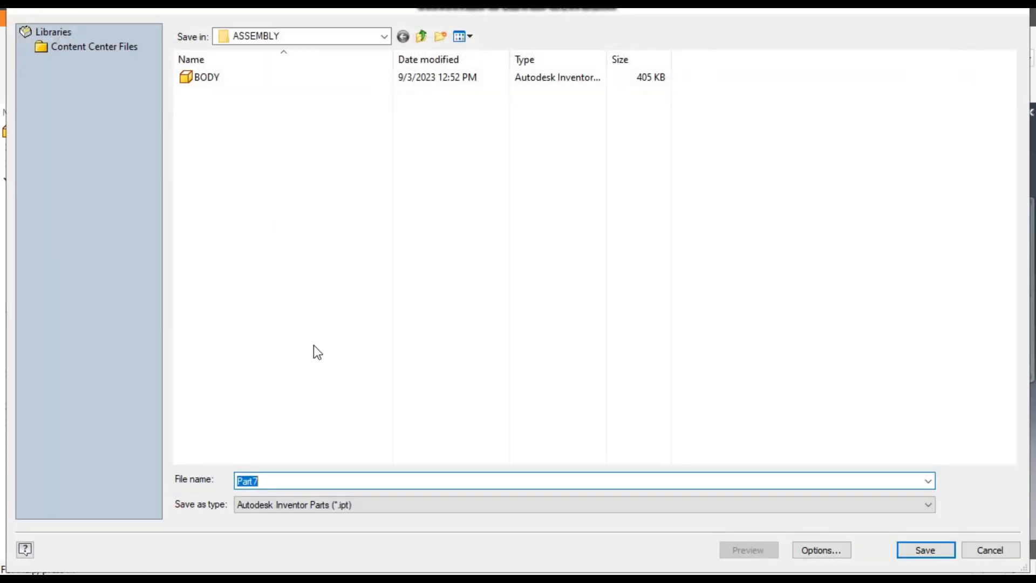
{"action": "type", "text": "SCREW"}
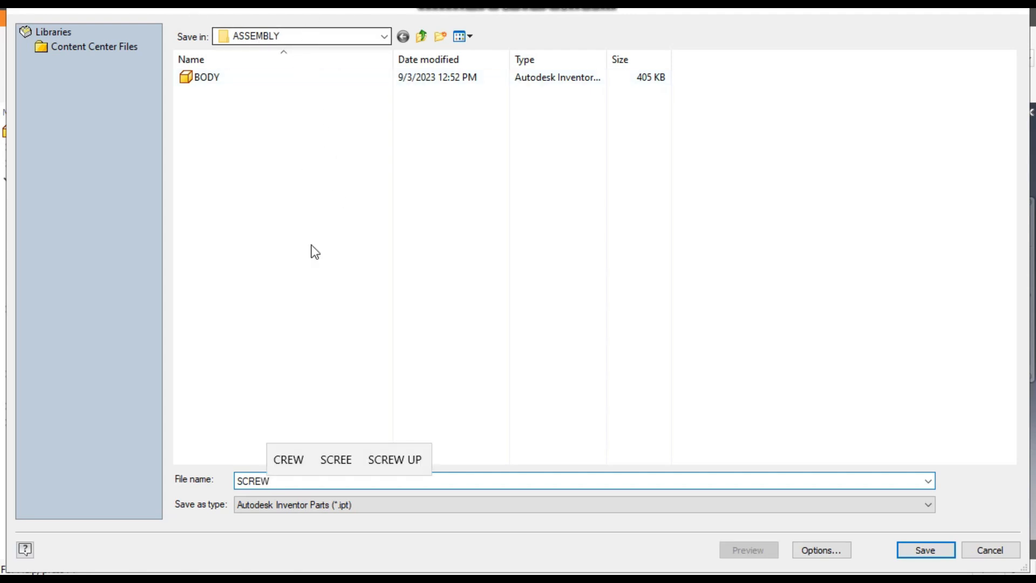
{"action": "left_click", "coordinate": [938, 551]}
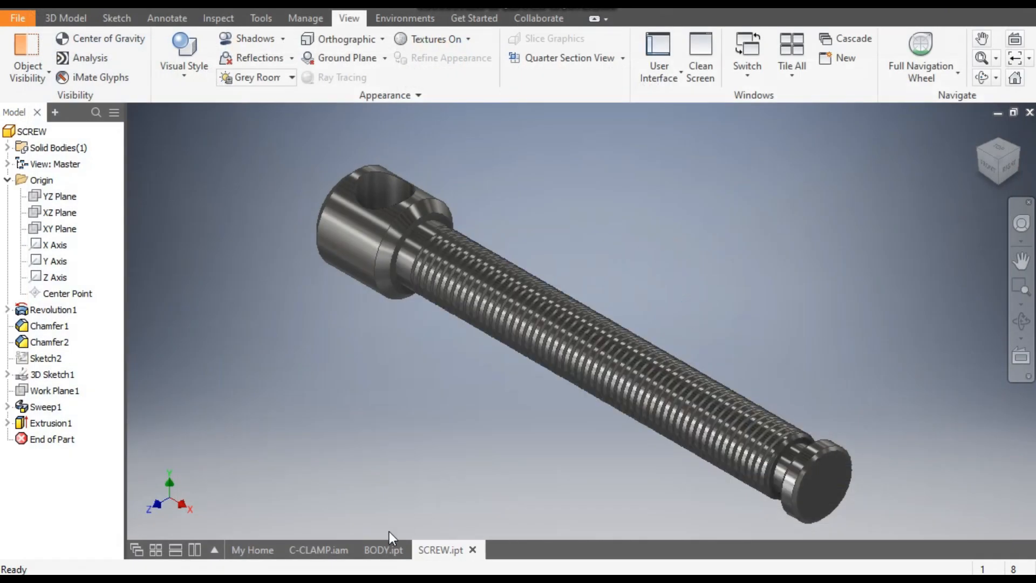
Return to the C-CLAMP assembly and activate its top level
{"action": "left_click", "coordinate": [303, 548]}
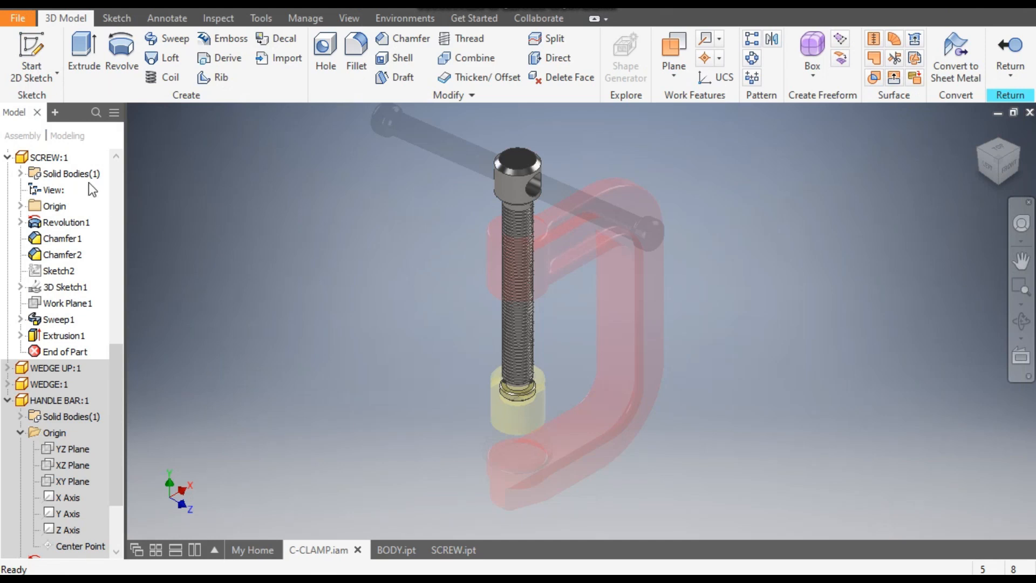
{"action": "scroll", "coordinate": [53, 241], "scroll_direction": "up", "scroll_amount": 10}
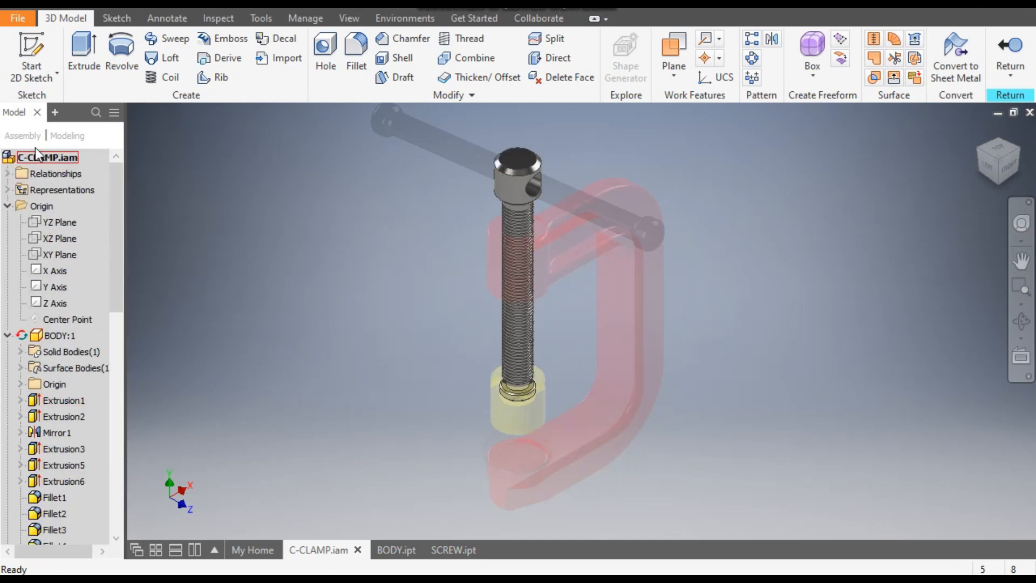
{"action": "double_click", "coordinate": [36, 155]}
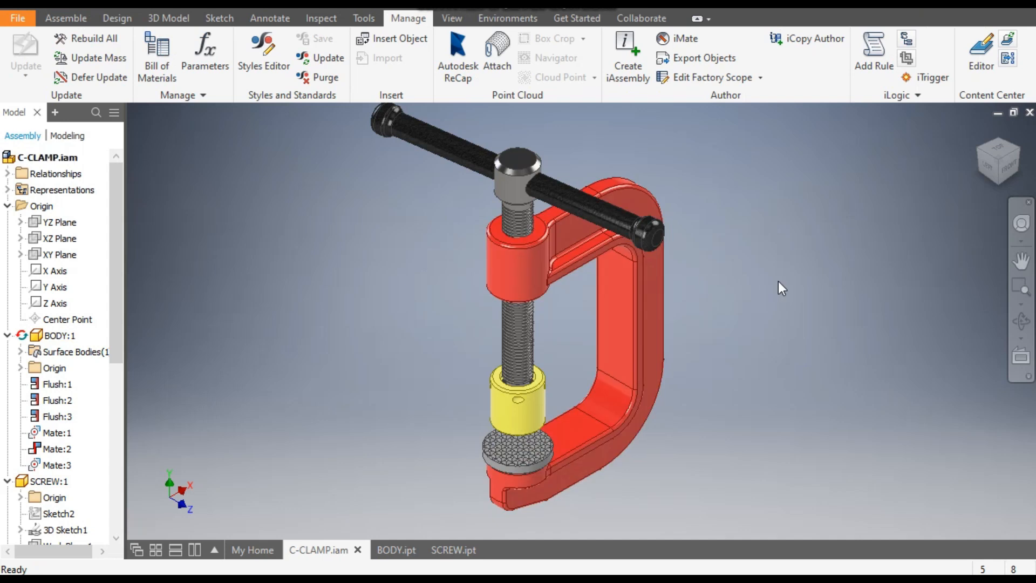
Open the round WEDGE part in place within the assembly and examine its patterned face up close
{"action": "left_click", "coordinate": [515, 451]}
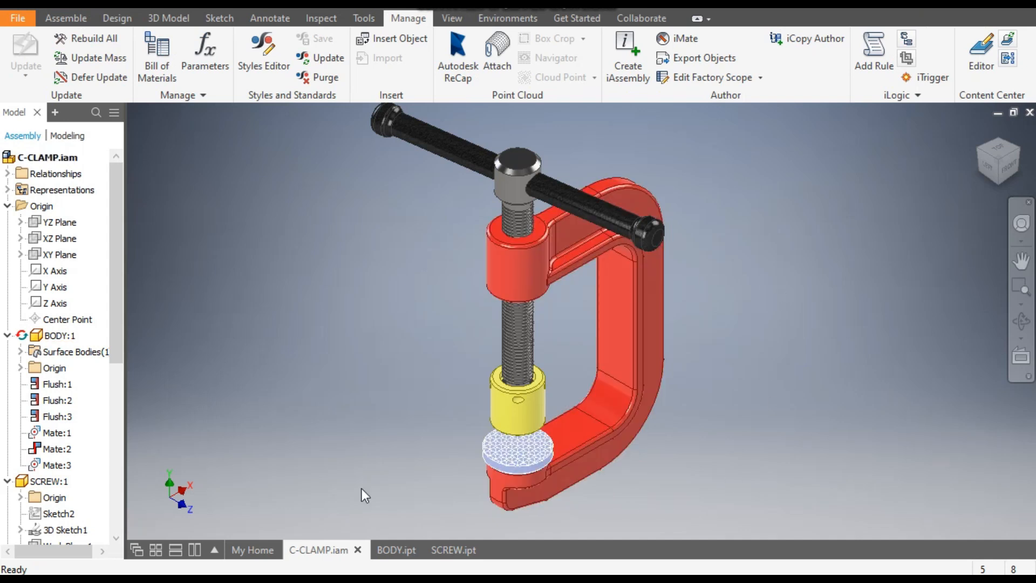
{"action": "left_click", "coordinate": [325, 386]}
{"action": "double_click", "coordinate": [534, 453]}
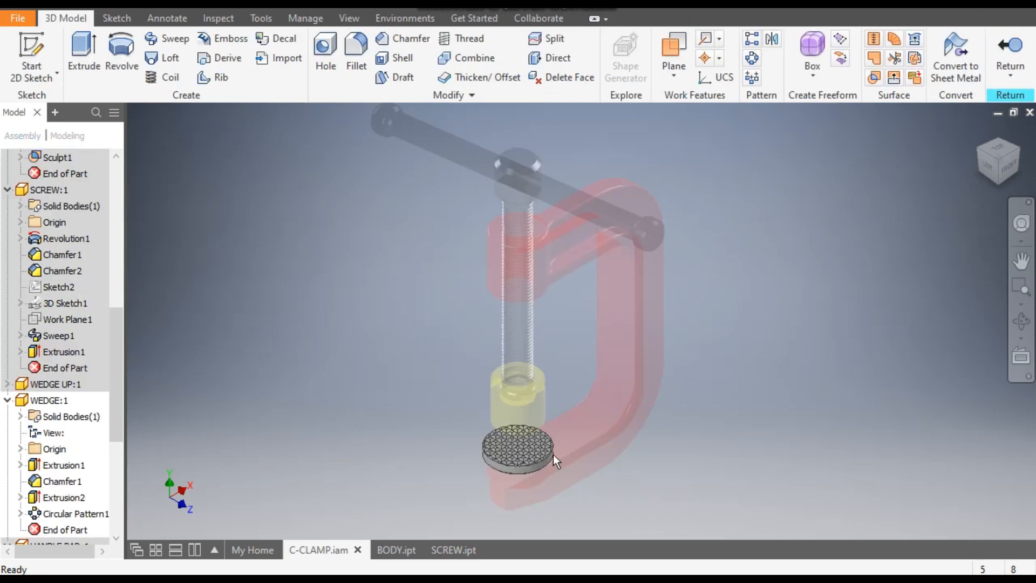
{"action": "scroll", "coordinate": [538, 475], "scroll_direction": "up", "scroll_amount": 5}
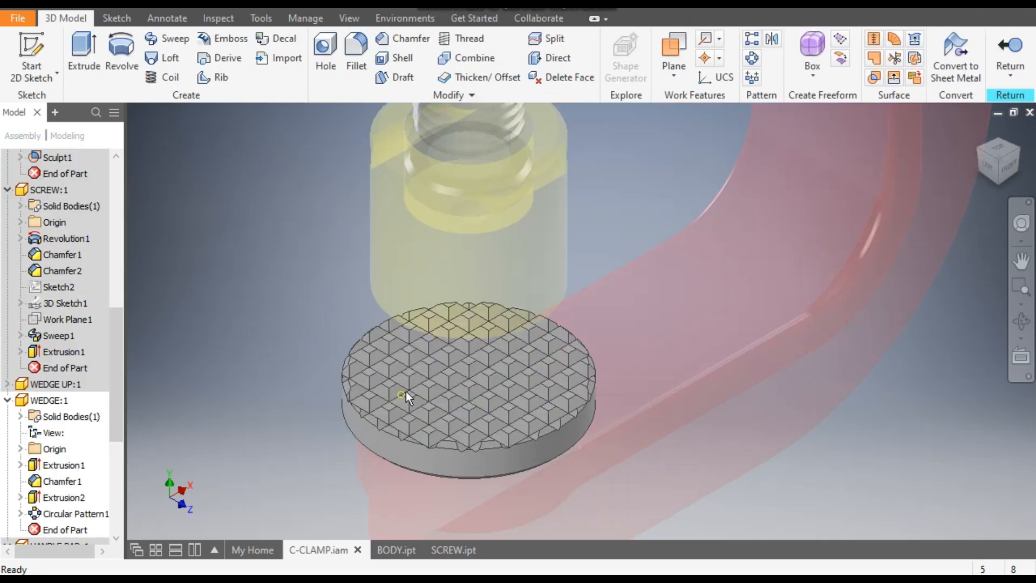
Create a new part file from the metric Standard (mm).ipt template
{"action": "scroll", "coordinate": [406, 390], "scroll_direction": "down", "scroll_amount": 5}
{"action": "middle_click_drag", "start_coordinate": [407, 393], "coordinate": [432, 412]}
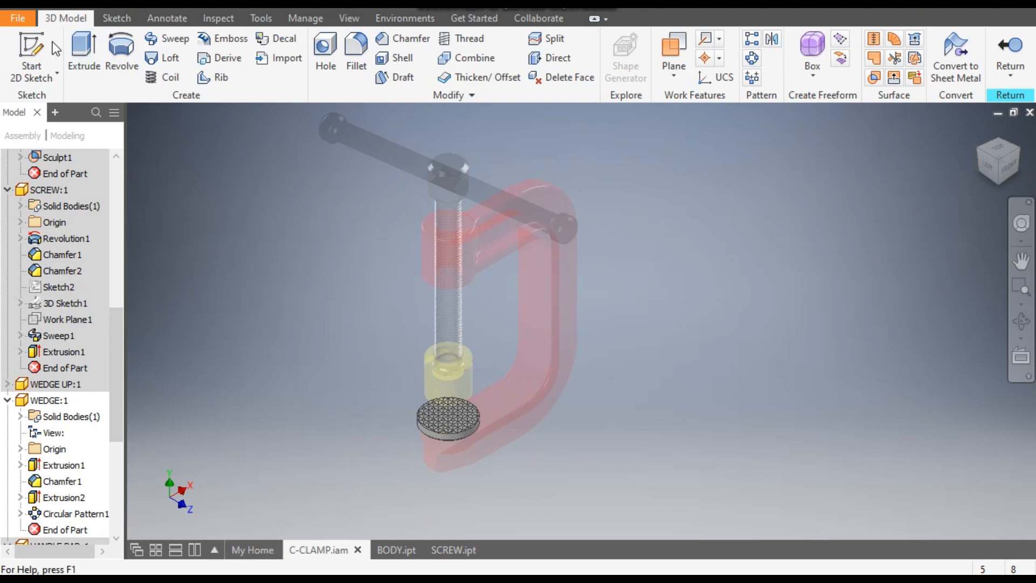
{"action": "key", "text": "ctrl+n"}
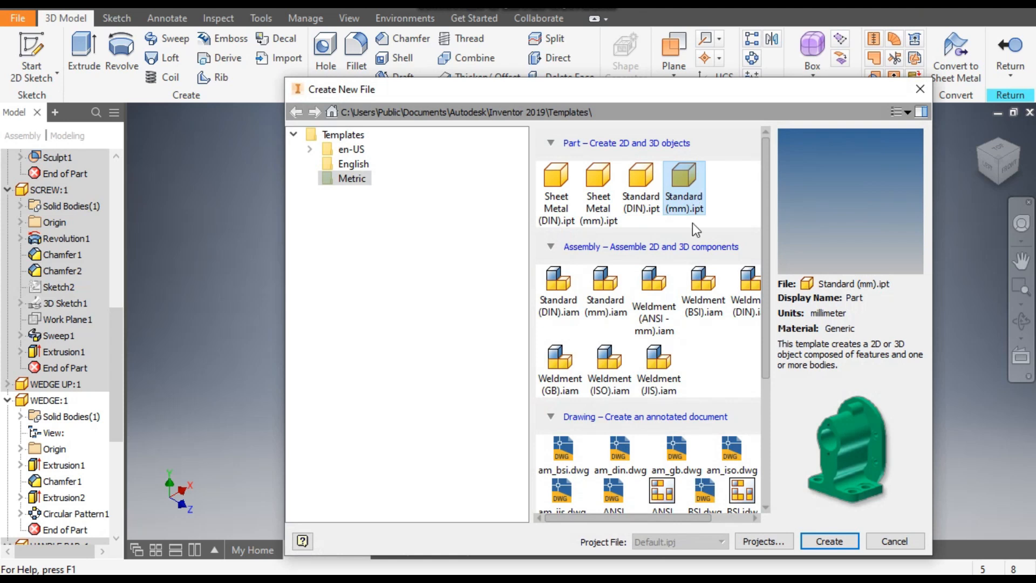
{"action": "left_click", "coordinate": [837, 541]}
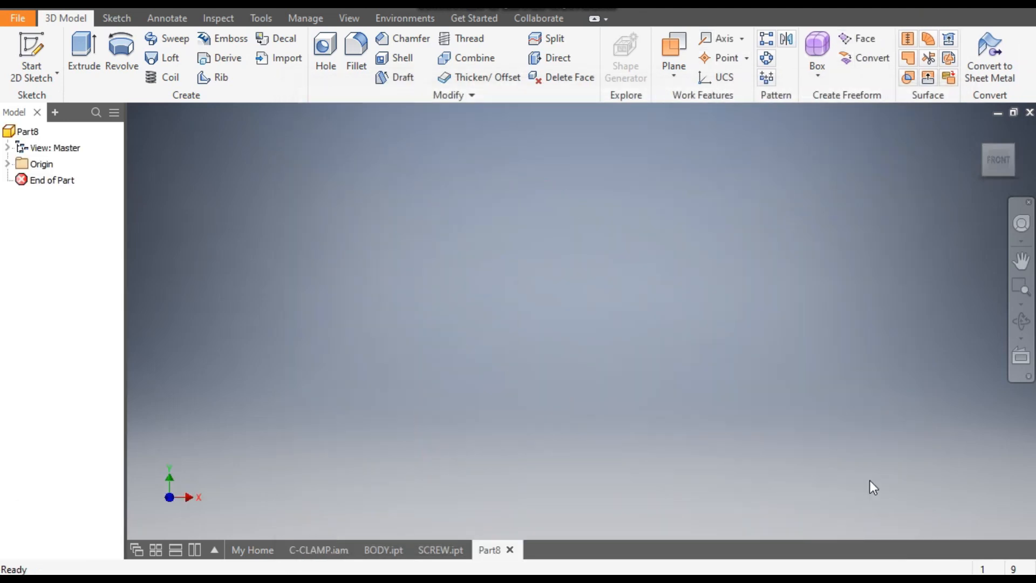
Sketch a 45 mm diameter circle centred on the origin on the XZ plane, with the top view rotated upright
{"action": "left_click", "coordinate": [34, 54]}
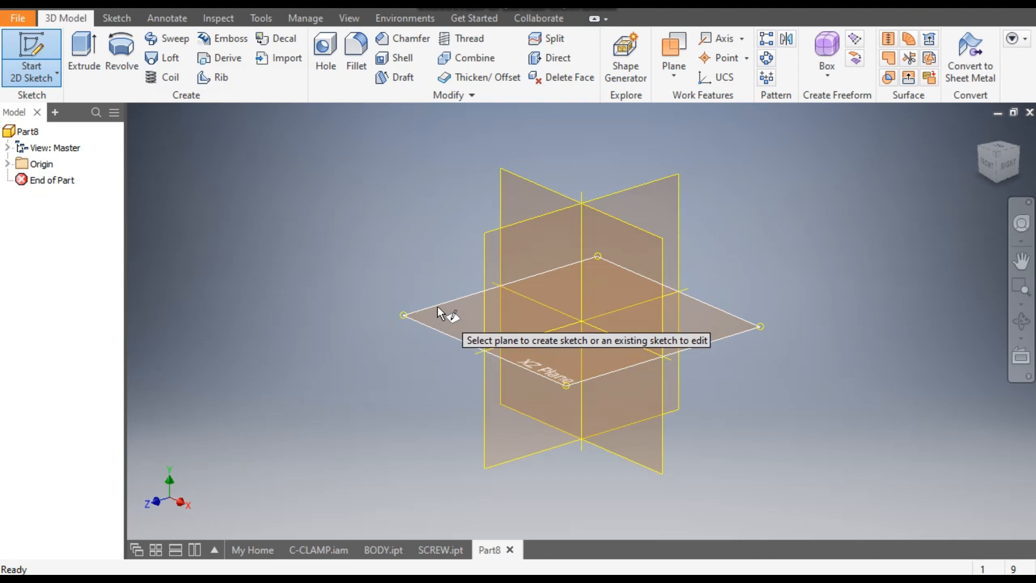
{"action": "left_click", "coordinate": [438, 306]}
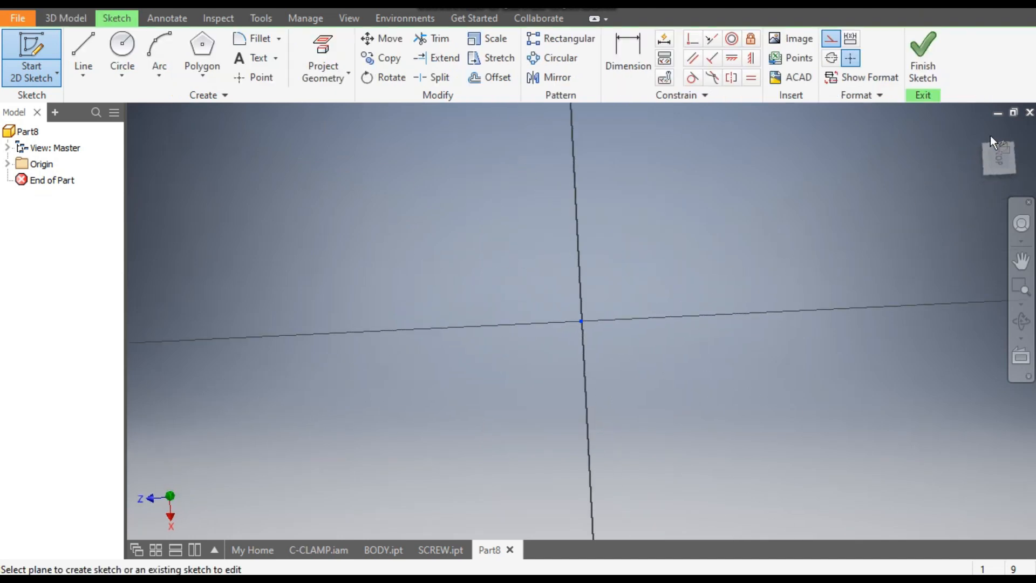
{"action": "left_click", "coordinate": [1012, 134]}
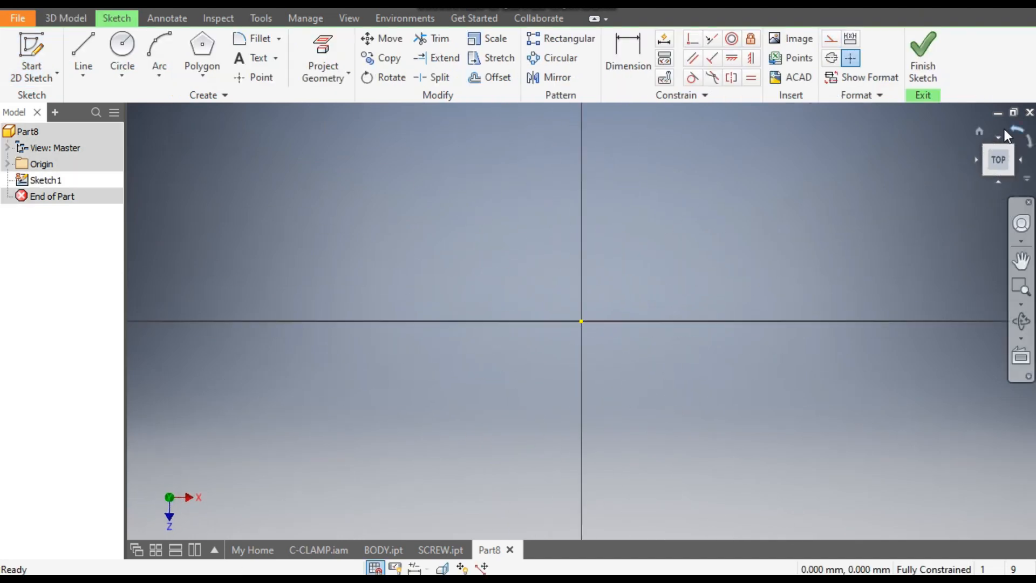
{"action": "left_click", "coordinate": [130, 47]}
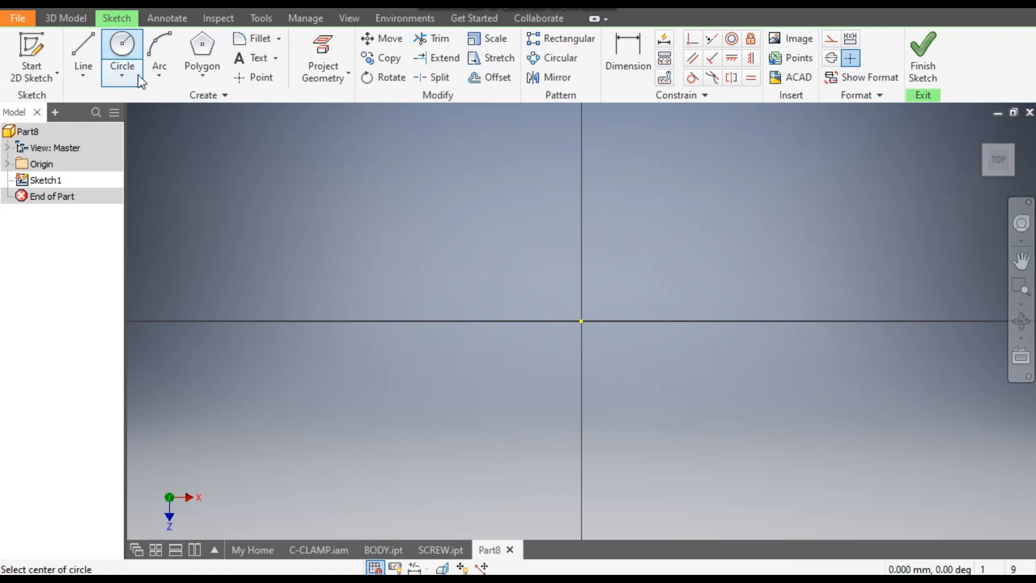
{"action": "left_click", "coordinate": [582, 321]}
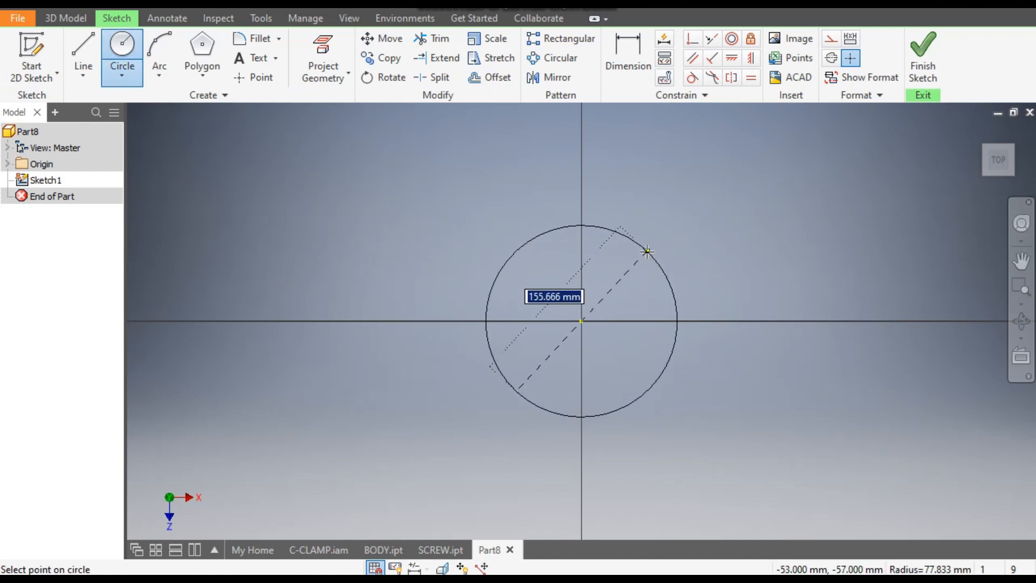
{"action": "type", "text": "45"}
{"action": "key", "text": "Return"}
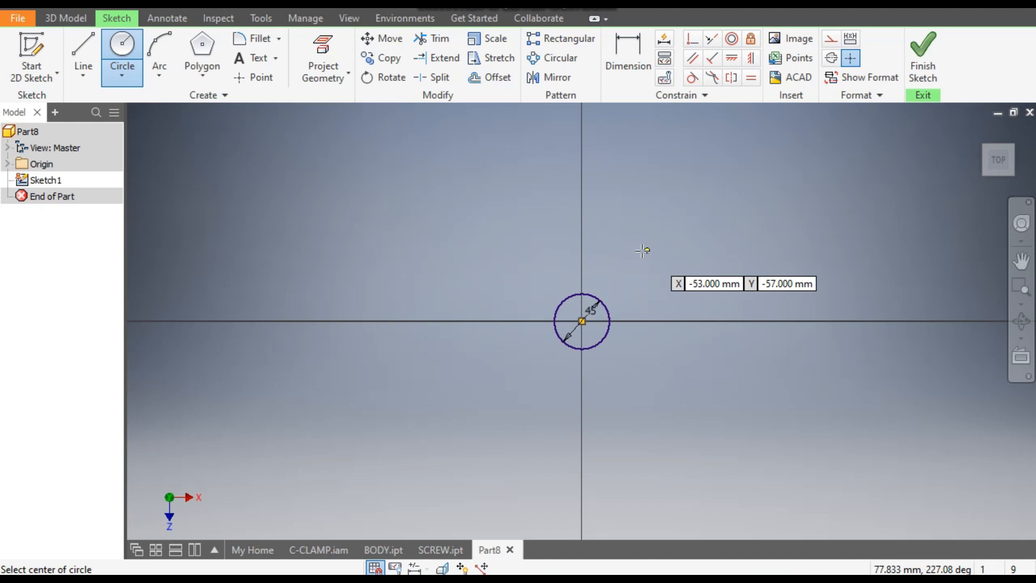
Extrude the 45 mm circle upward by 8 mm to form a solid disc
{"action": "left_click", "coordinate": [73, 25]}
{"action": "left_click", "coordinate": [77, 38]}
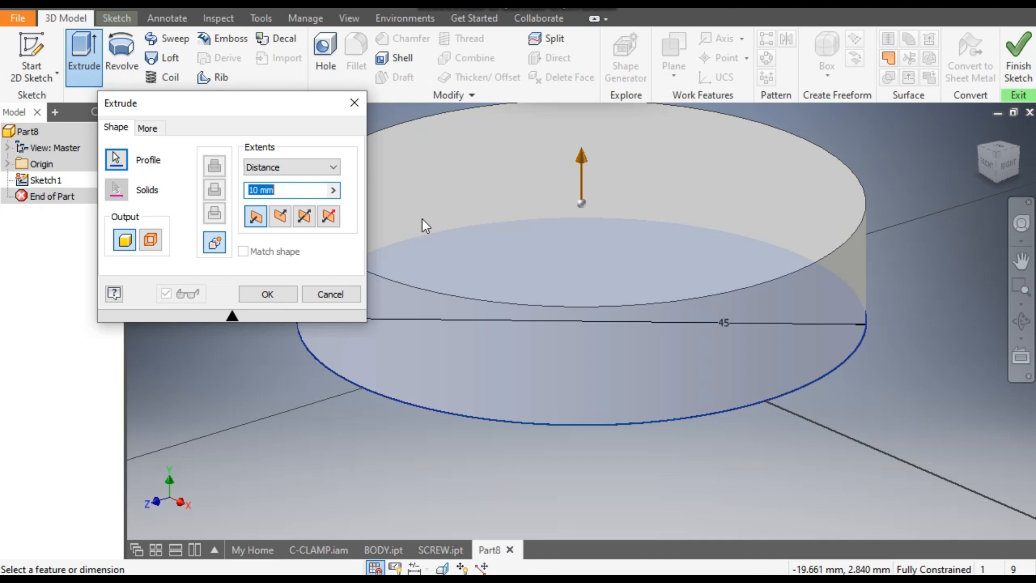
{"action": "type", "text": "8"}
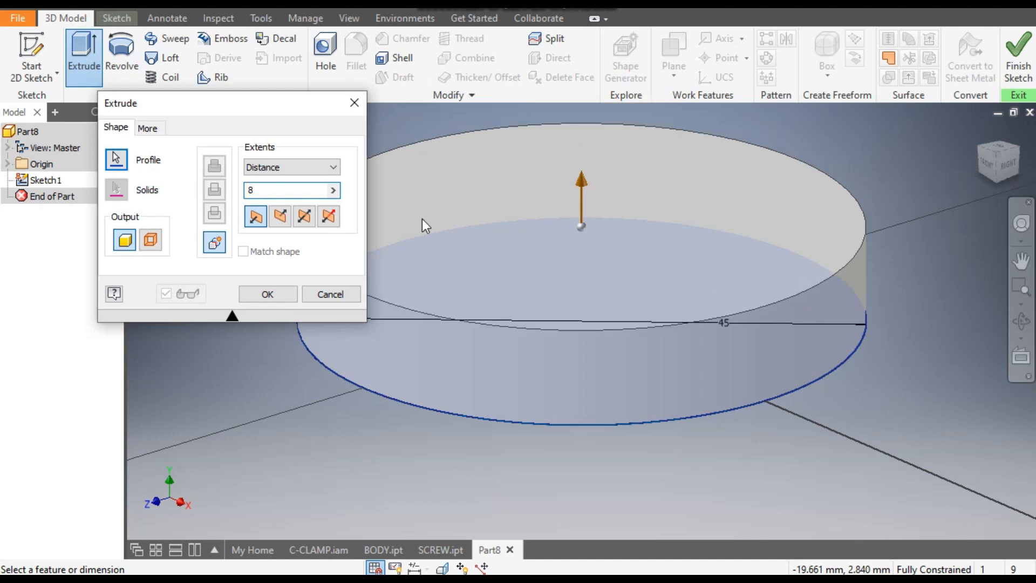
{"action": "left_click", "coordinate": [275, 296]}
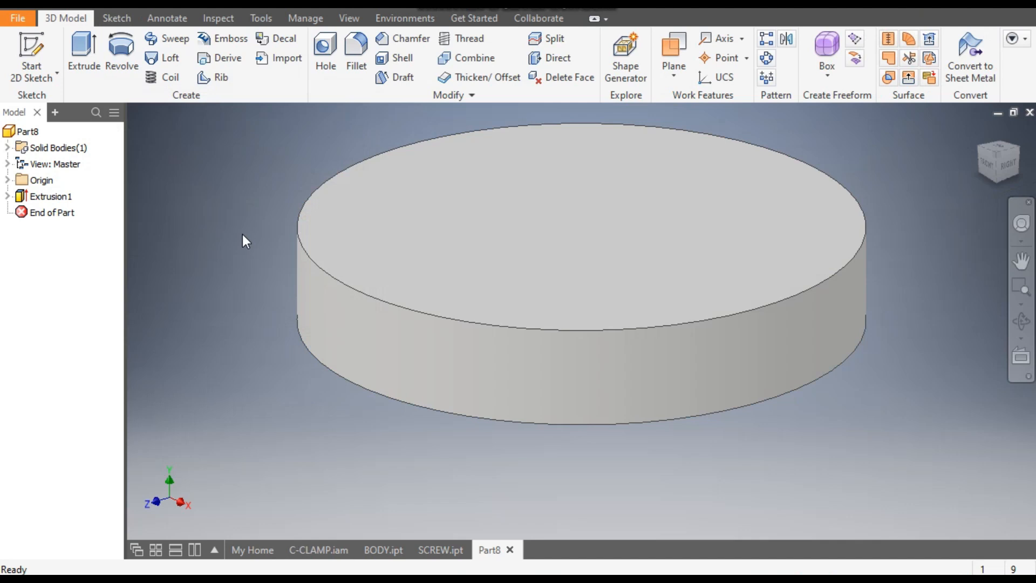
Chamfer the disc's upper and lower circular edges with a 1 mm distance
{"action": "left_click", "coordinate": [309, 255]}
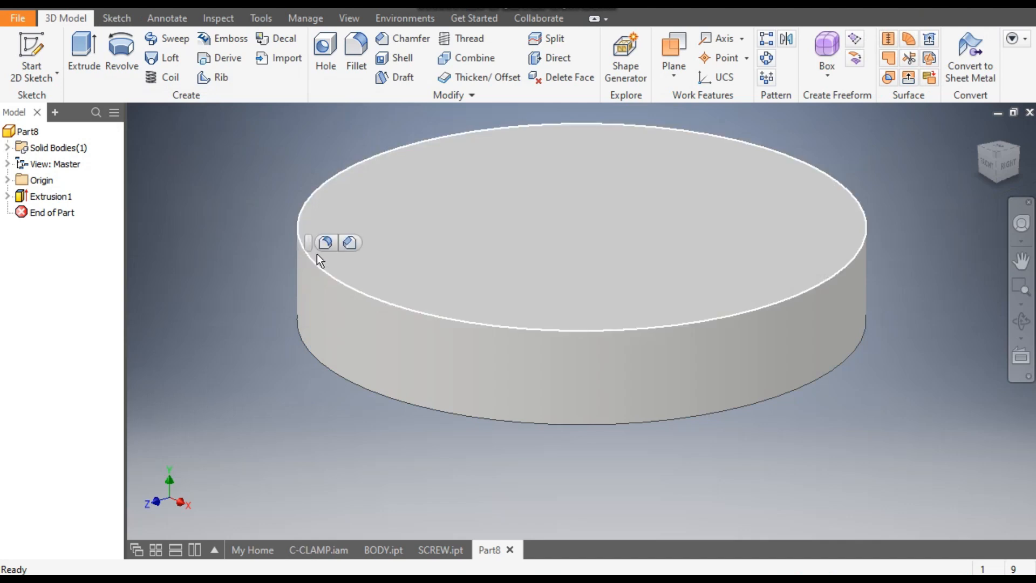
{"action": "left_click", "coordinate": [351, 243]}
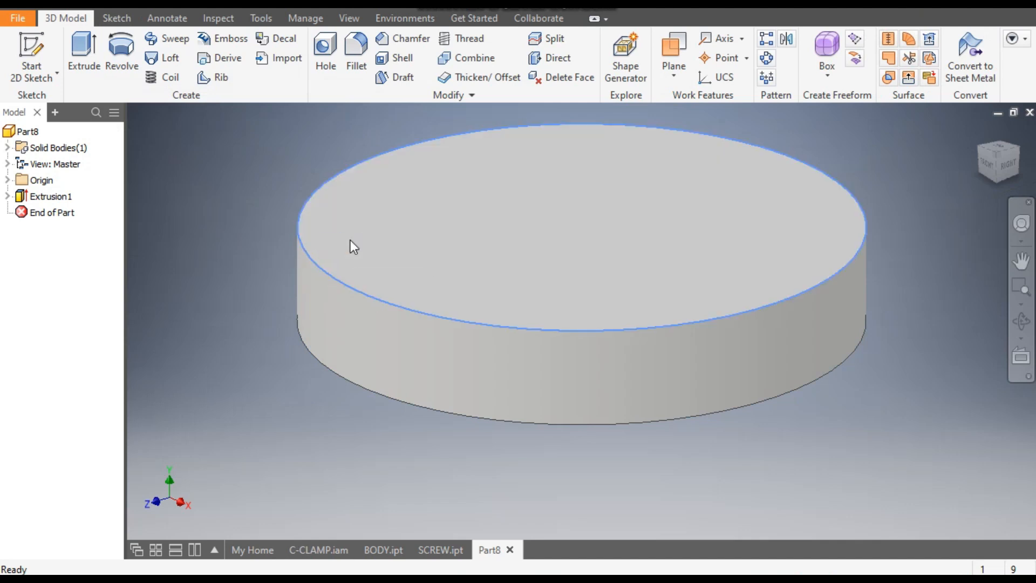
{"action": "left_click_drag", "start_coordinate": [395, 126], "coordinate": [168, 137]}
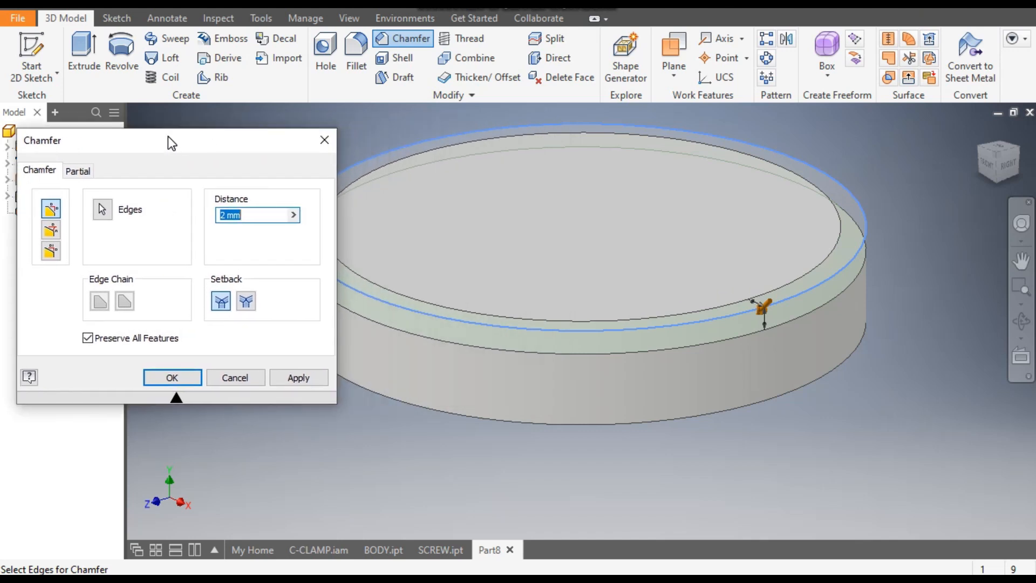
{"action": "type", "text": "1"}
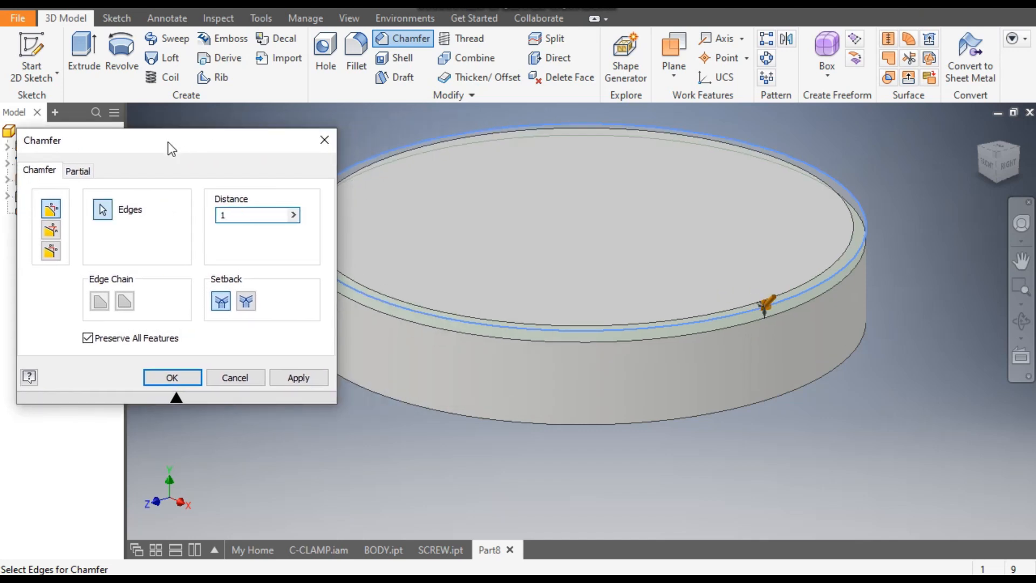
{"action": "left_click", "coordinate": [412, 407]}
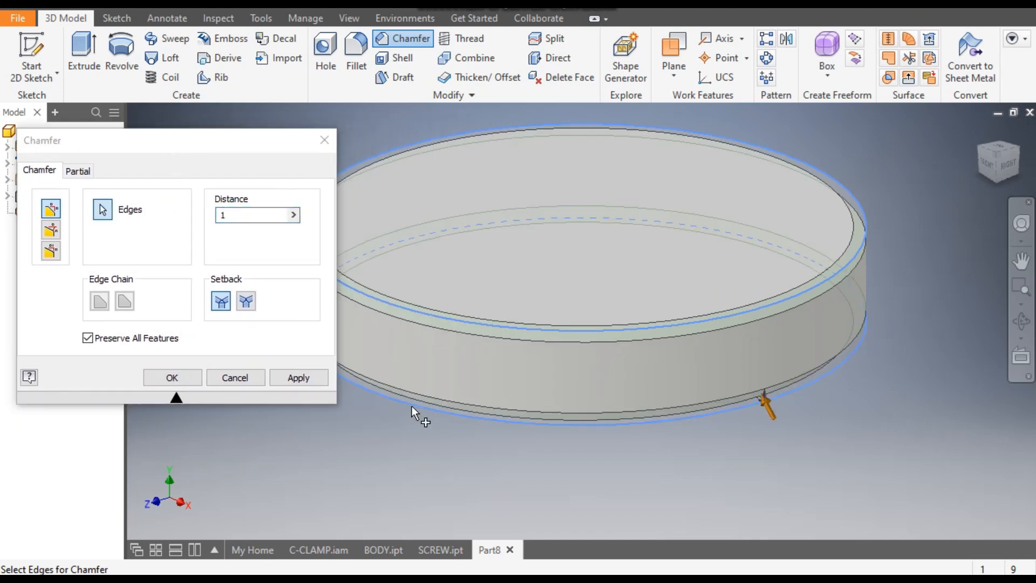
{"action": "left_click", "coordinate": [292, 378]}
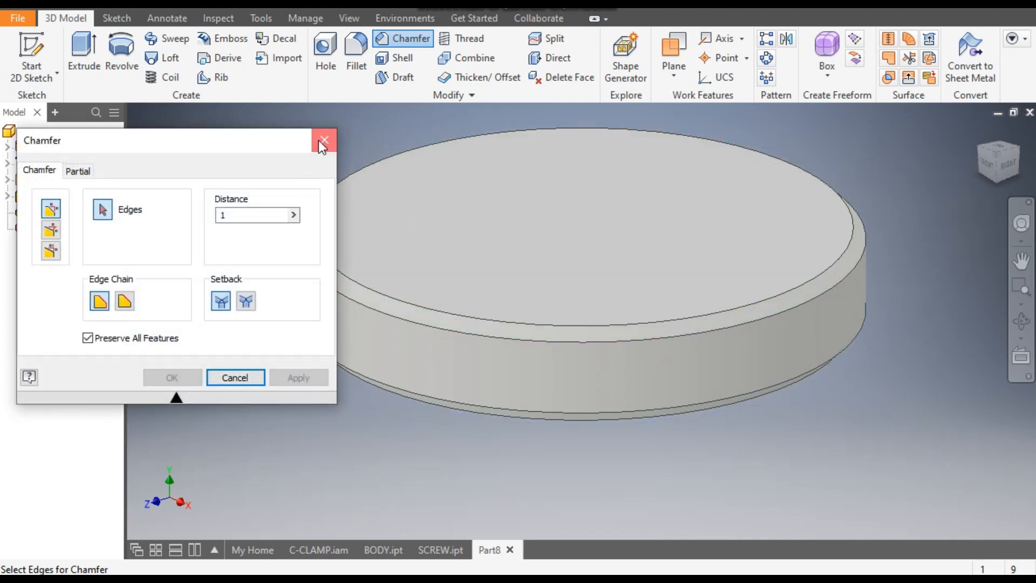
{"action": "left_click", "coordinate": [322, 142]}
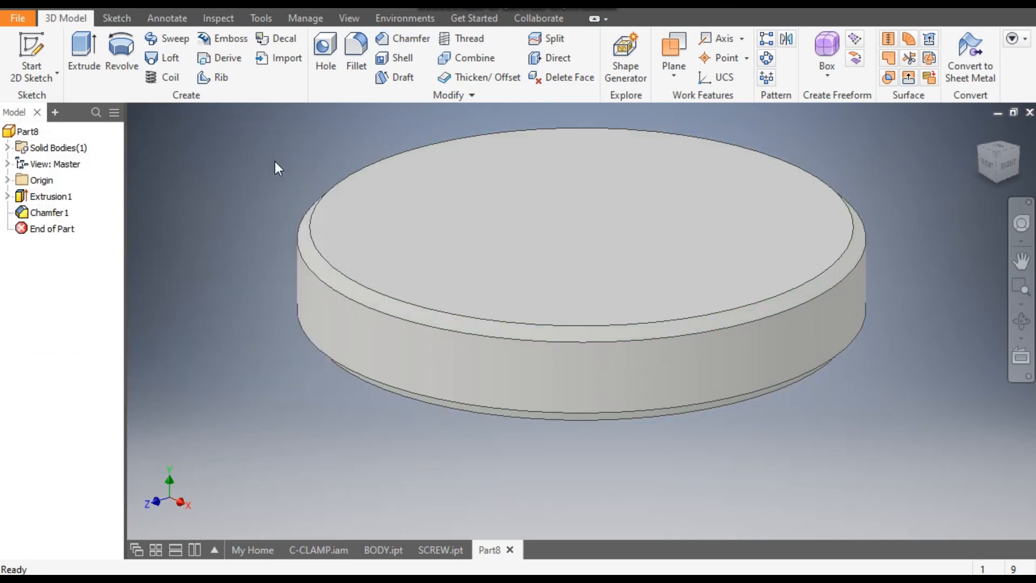
Check the wedge's patterned face in the C-CLAMP assembly and start a sketch on the new disc part's YZ plane
{"action": "left_click", "coordinate": [310, 549]}
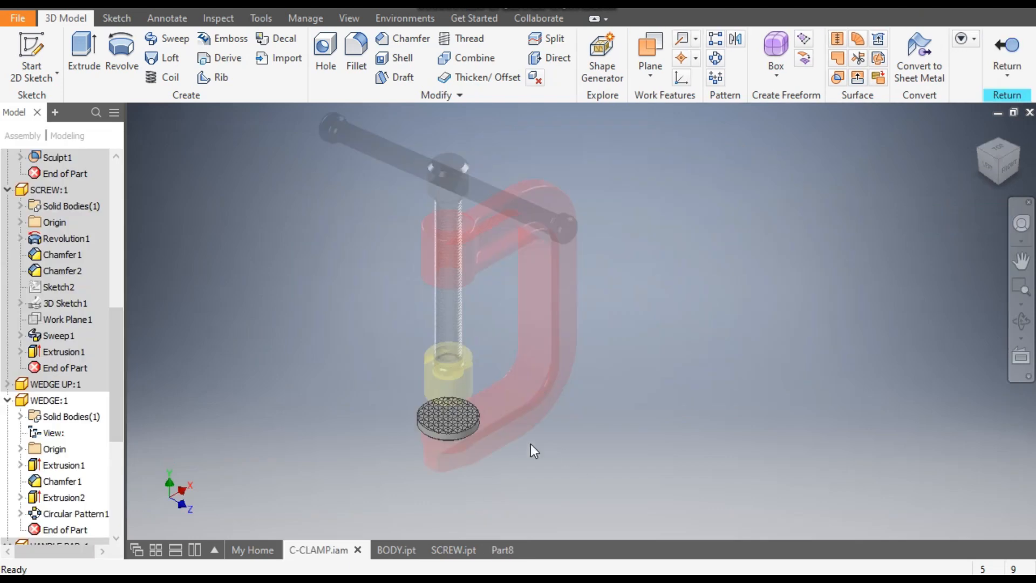
{"action": "scroll", "coordinate": [485, 431], "scroll_direction": "down", "scroll_amount": 5}
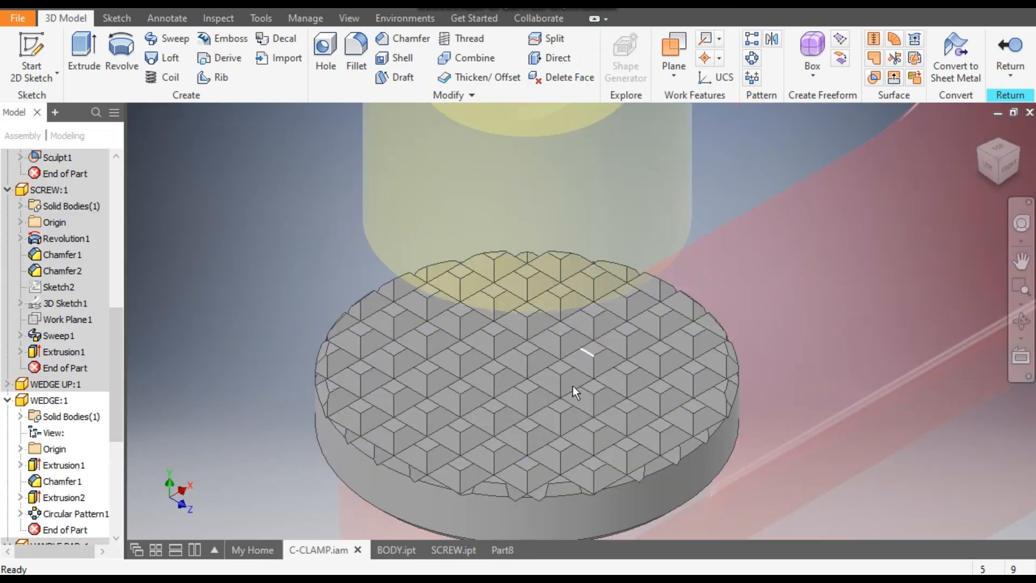
{"action": "left_click", "coordinate": [506, 549]}
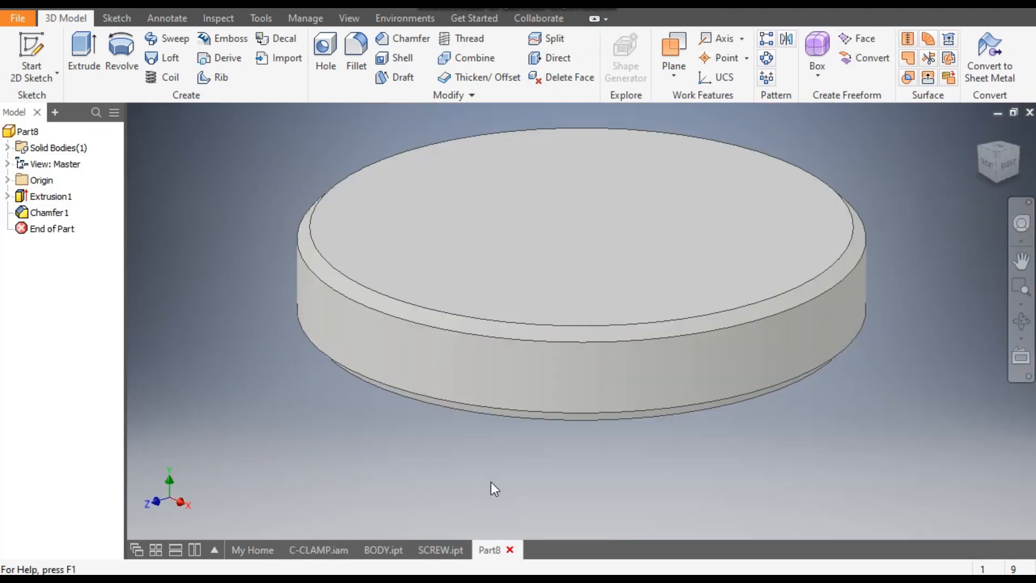
{"action": "left_click", "coordinate": [7, 180]}
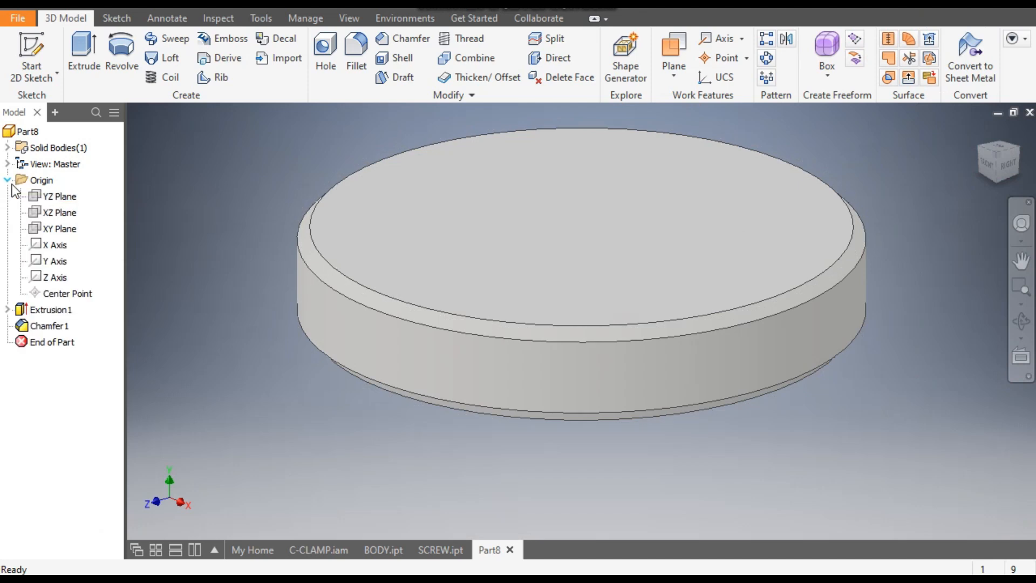
{"action": "left_click", "coordinate": [64, 198]}
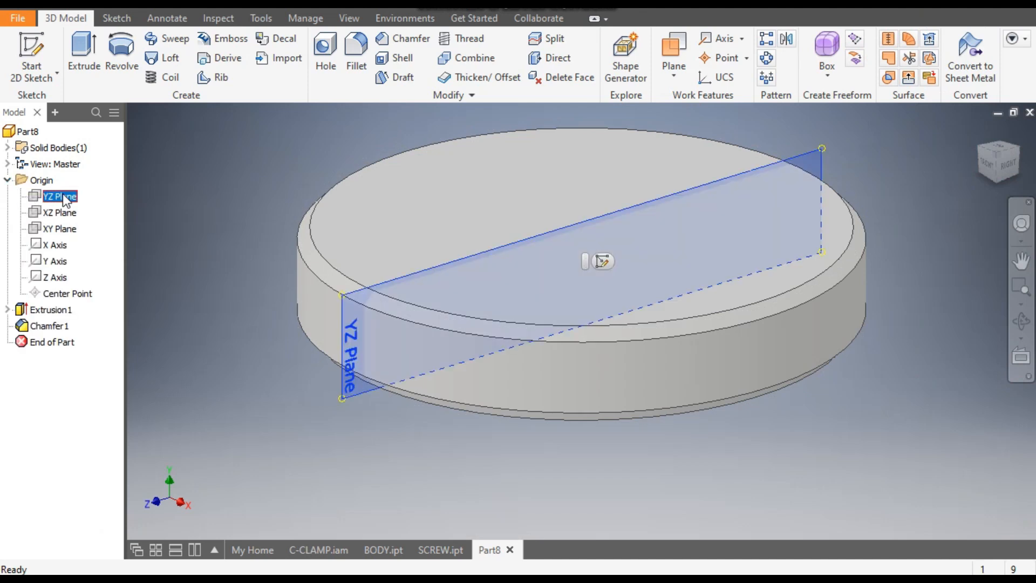
{"action": "left_click", "coordinate": [602, 262]}
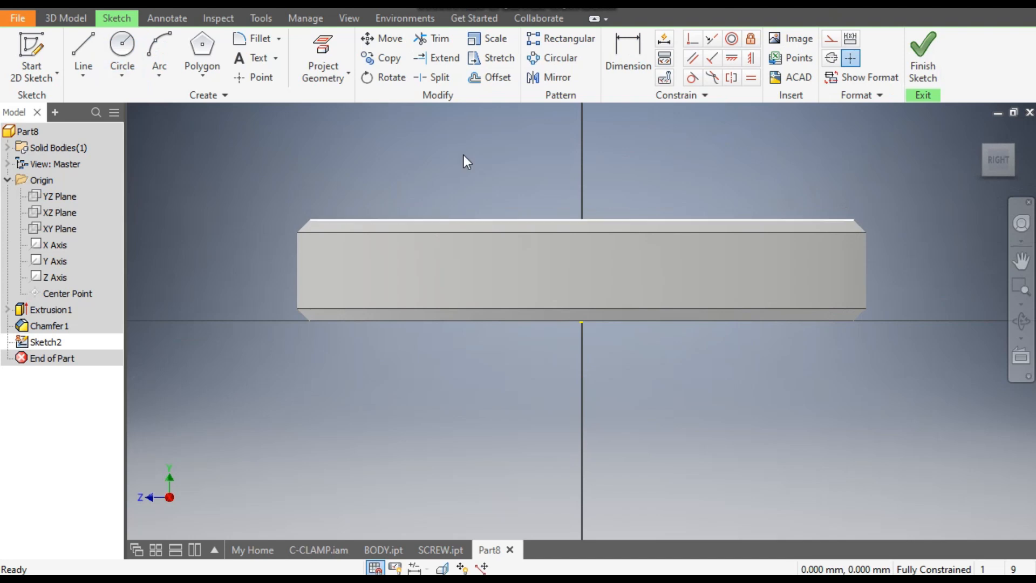
Set the visual style to Wireframe and sketch a four-sided polygon centred on the origin, with one corner on the vertical axis above it
{"action": "left_click", "coordinate": [200, 44]}
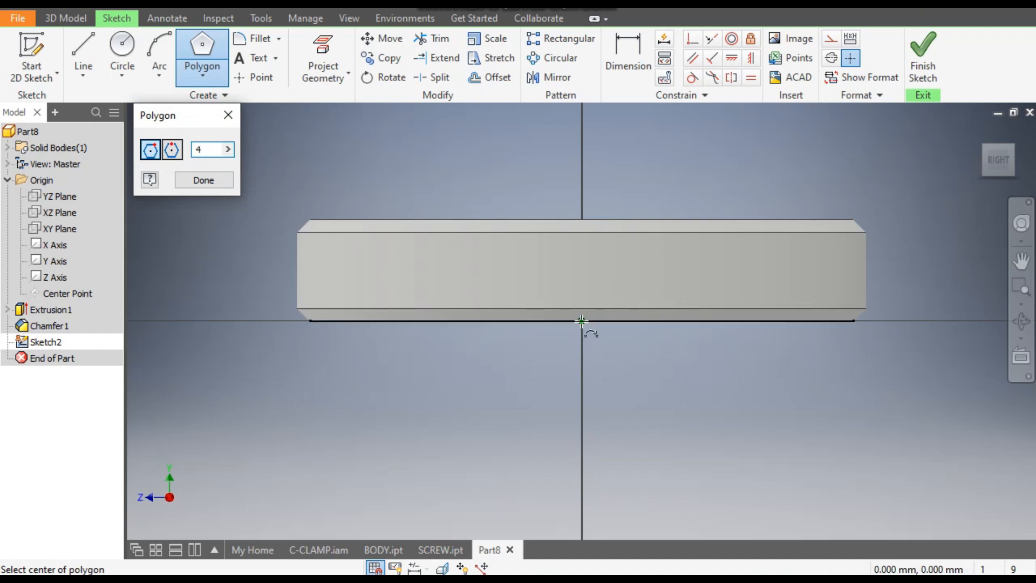
{"action": "left_click", "coordinate": [350, 17]}
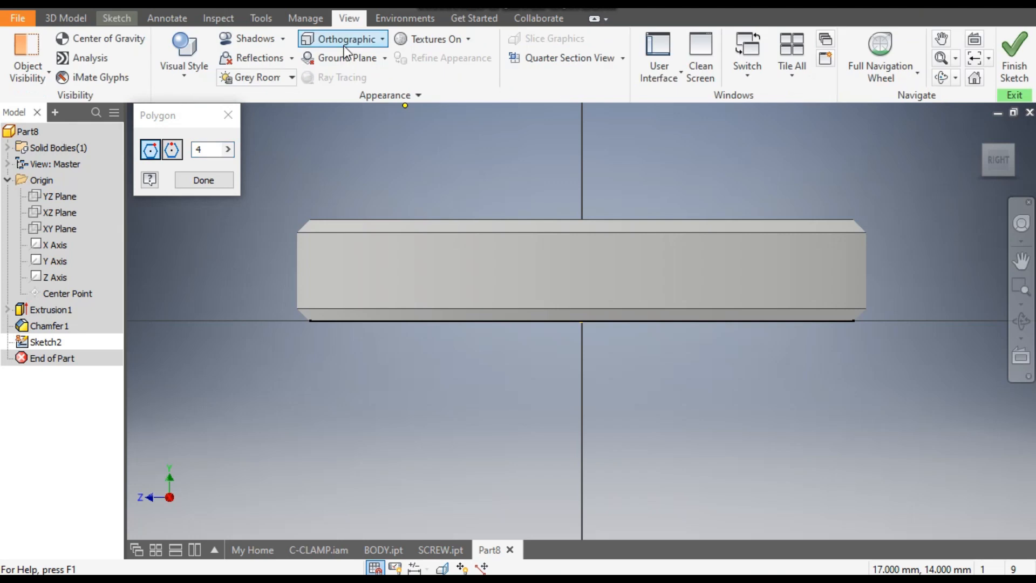
{"action": "left_click", "coordinate": [183, 72]}
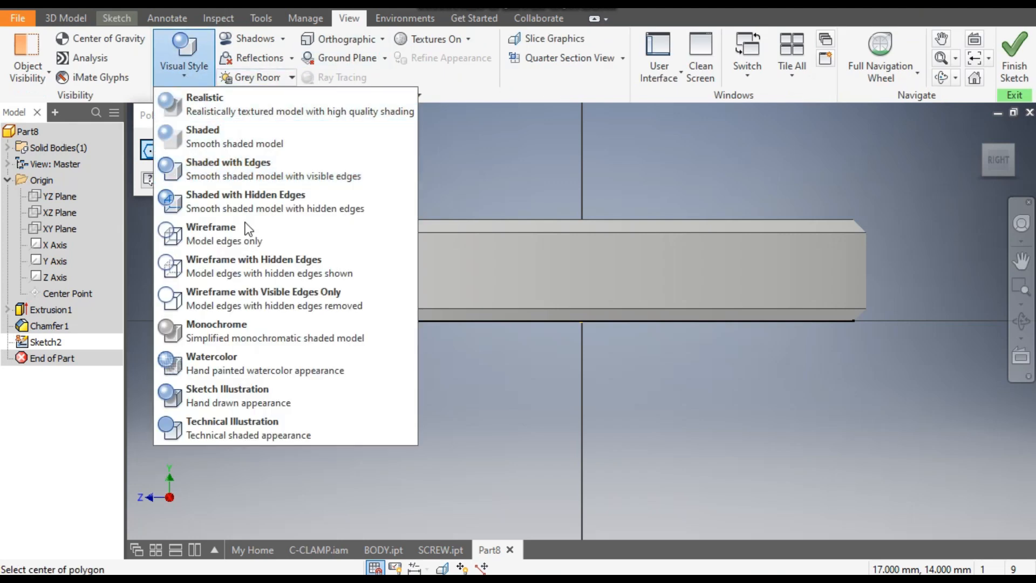
{"action": "left_click", "coordinate": [244, 237]}
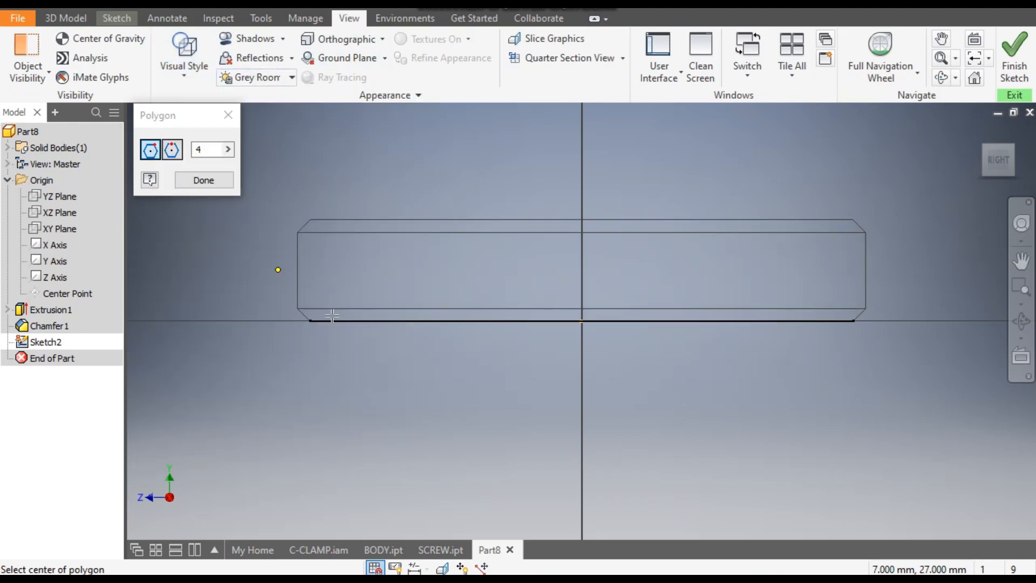
{"action": "left_click", "coordinate": [582, 321]}
{"action": "left_click", "coordinate": [580, 273]}
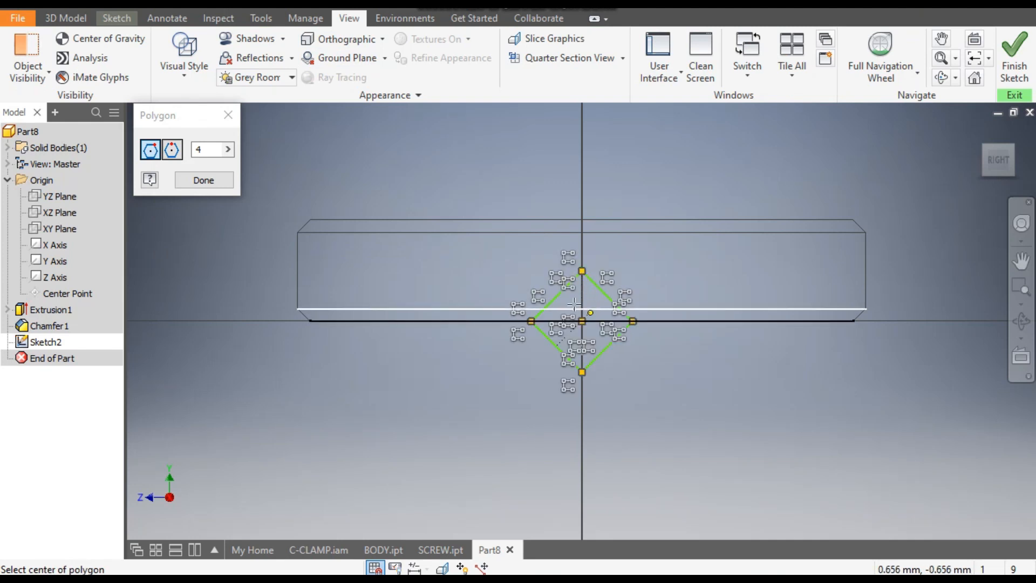
{"action": "left_click", "coordinate": [212, 182]}
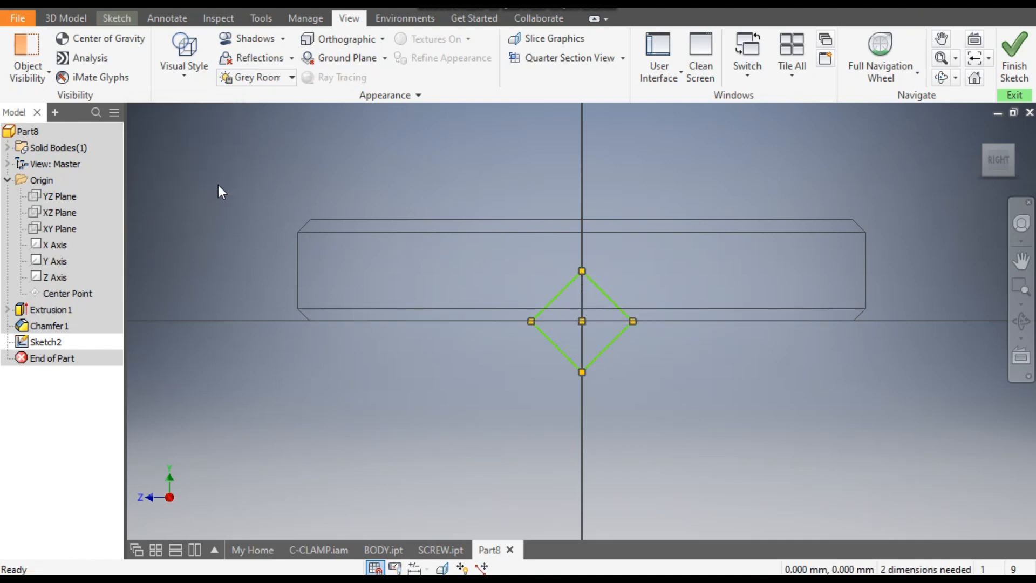
Apply the Horizontal constraint between the polygon's centre and its upper corner, and between the centre and its lower corner
{"action": "left_click", "coordinate": [116, 18]}
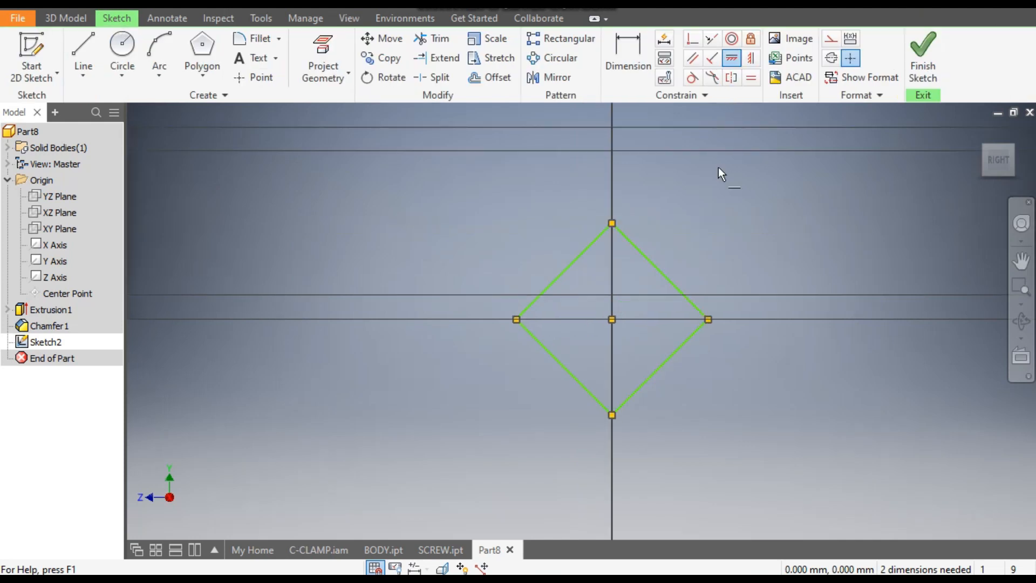
{"action": "left_click", "coordinate": [611, 223]}
{"action": "left_click", "coordinate": [613, 319]}
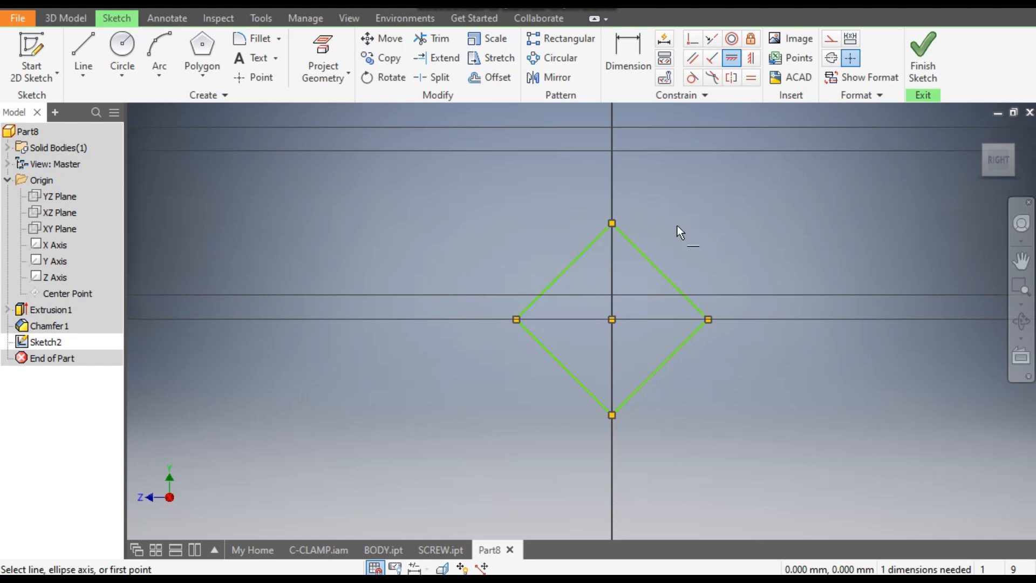
{"action": "left_click", "coordinate": [611, 415]}
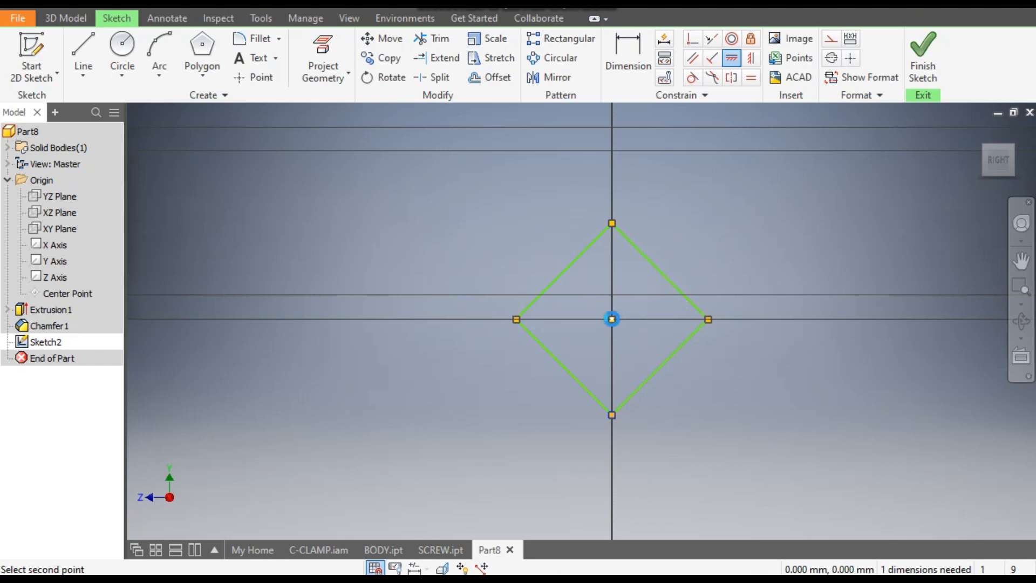
{"action": "left_click", "coordinate": [612, 319]}
{"action": "key", "text": "Escape"}
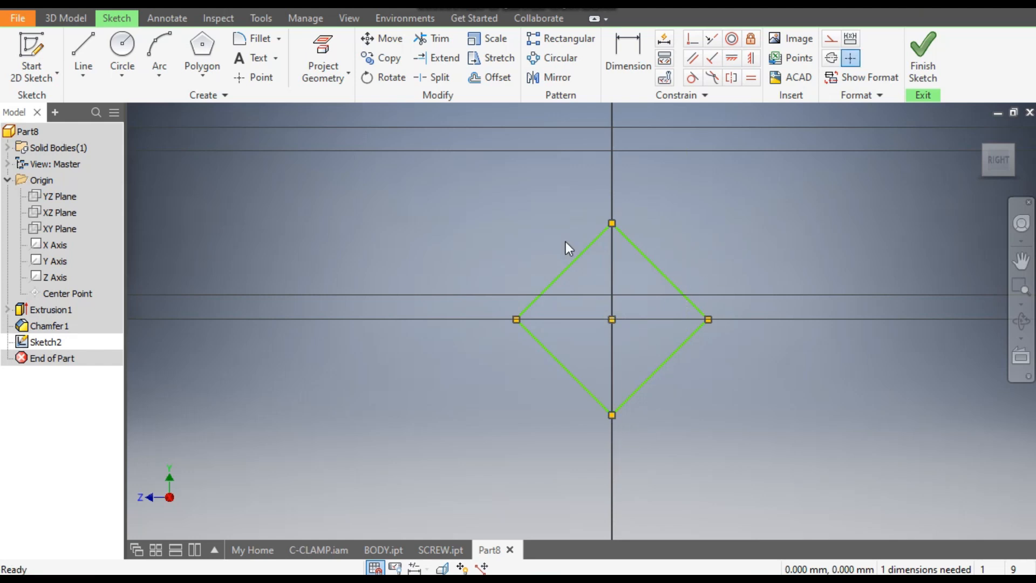
Dimension the vertical distance from the polygon's upper corner to the disc's bottom line as 1.5 mm
{"action": "left_click", "coordinate": [611, 223]}
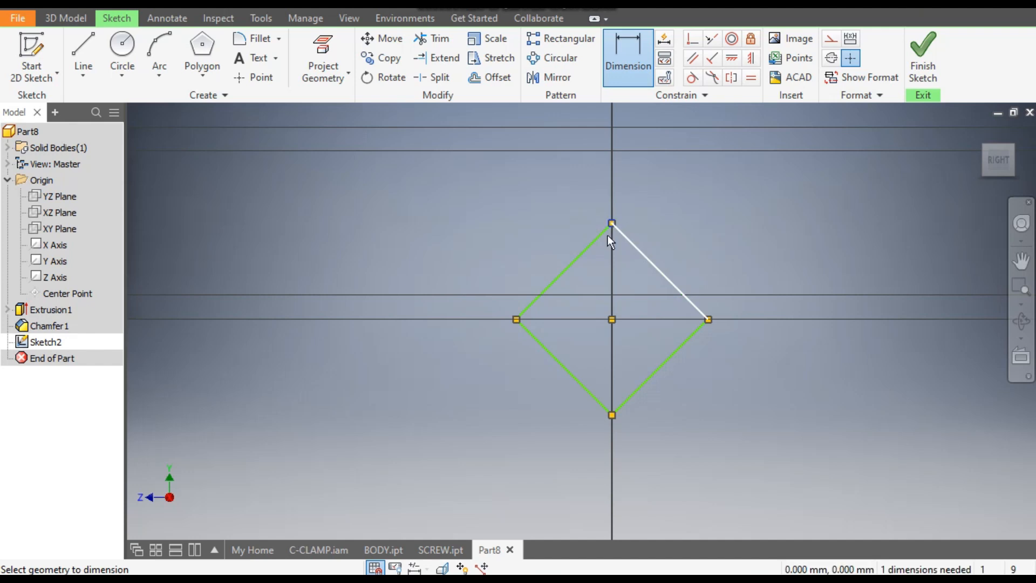
{"action": "left_click", "coordinate": [612, 320]}
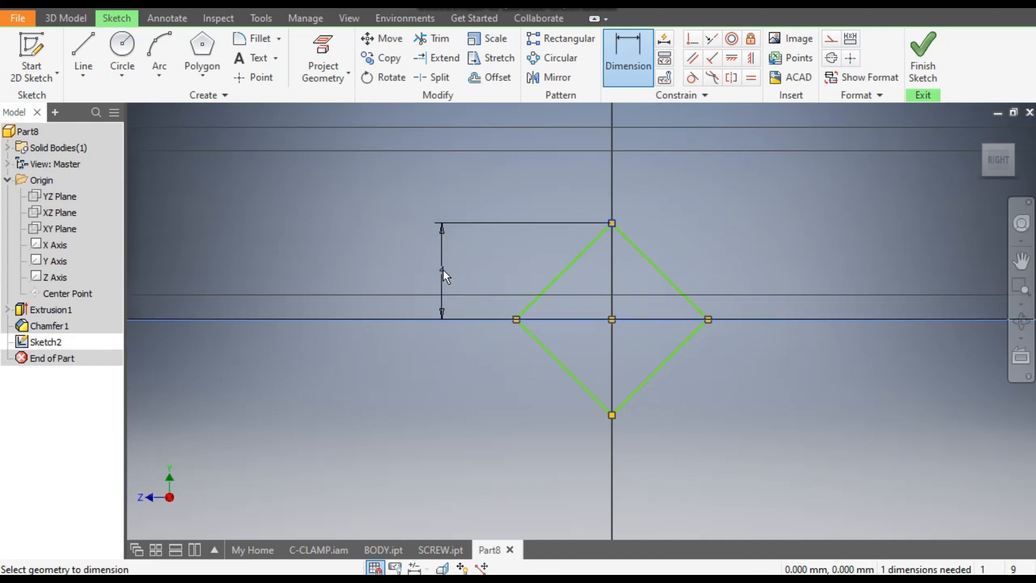
{"action": "left_click", "coordinate": [445, 274]}
{"action": "type", "text": "1.5"}
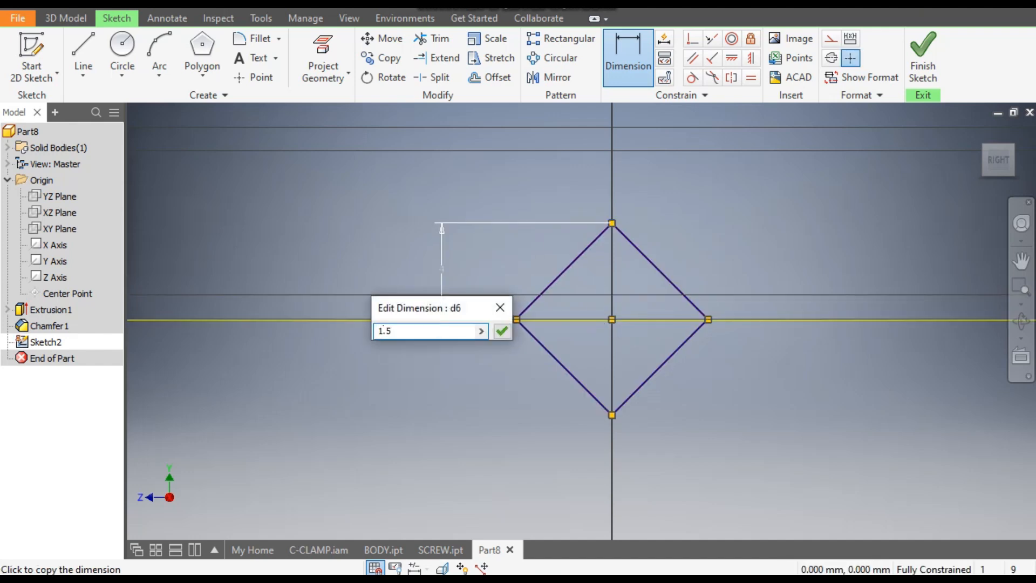
{"action": "key", "text": "Return"}
Set up a rectangular pattern of the diamond along the disc's bottom line with 5 instances spaced 5 mm apart
{"action": "scroll", "coordinate": [641, 208], "scroll_direction": "down", "scroll_amount": 2}
{"action": "middle_click_drag", "start_coordinate": [576, 197], "coordinate": [656, 210]}
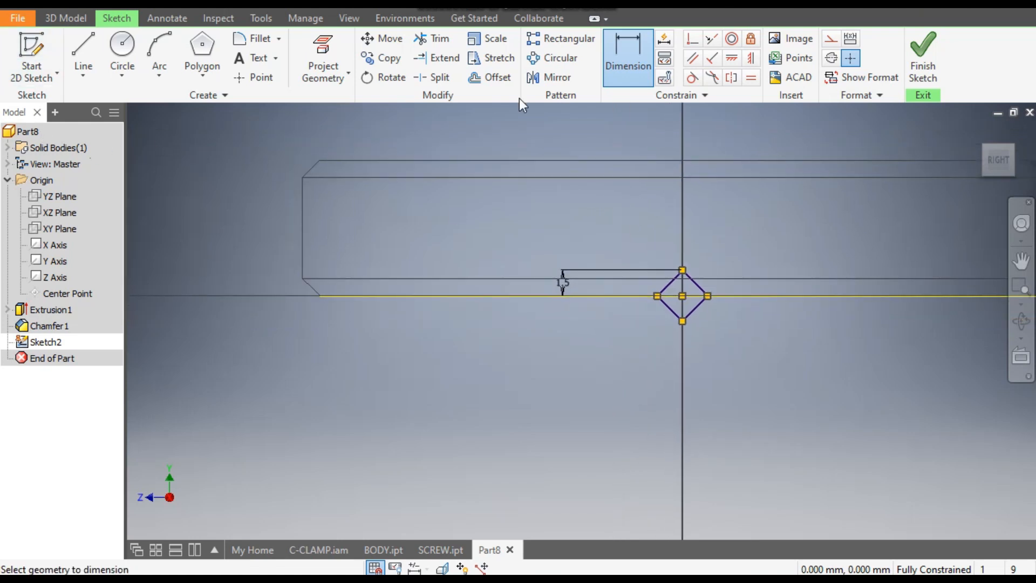
{"action": "left_click", "coordinate": [545, 39]}
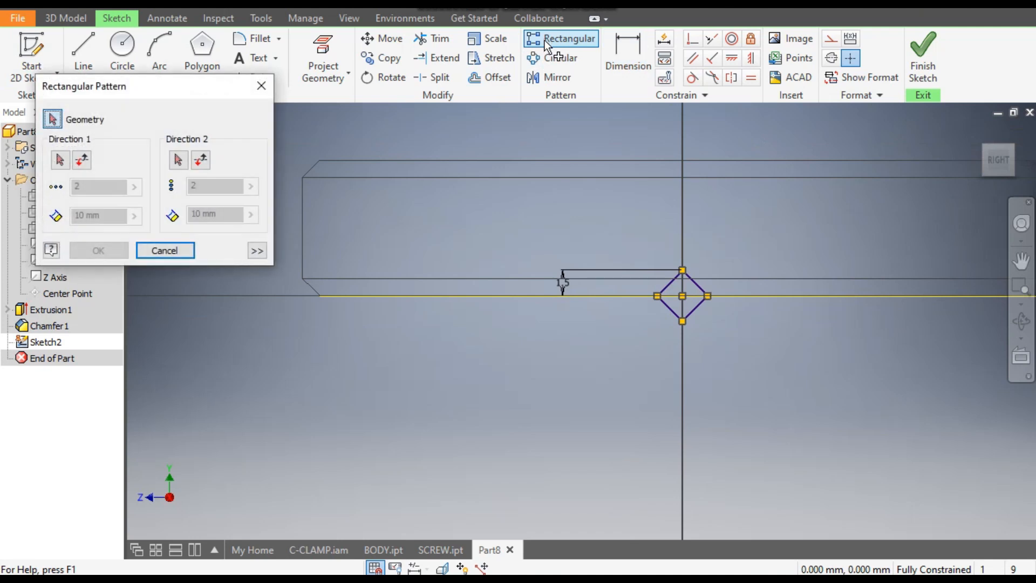
{"action": "left_click_drag", "start_coordinate": [720, 256], "coordinate": [650, 342]}
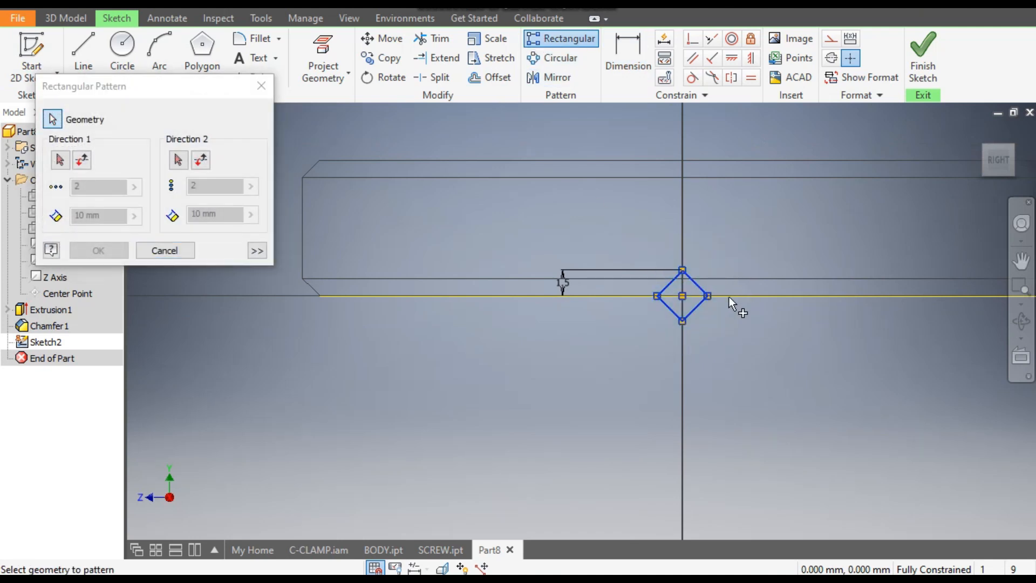
{"action": "left_click", "coordinate": [60, 159]}
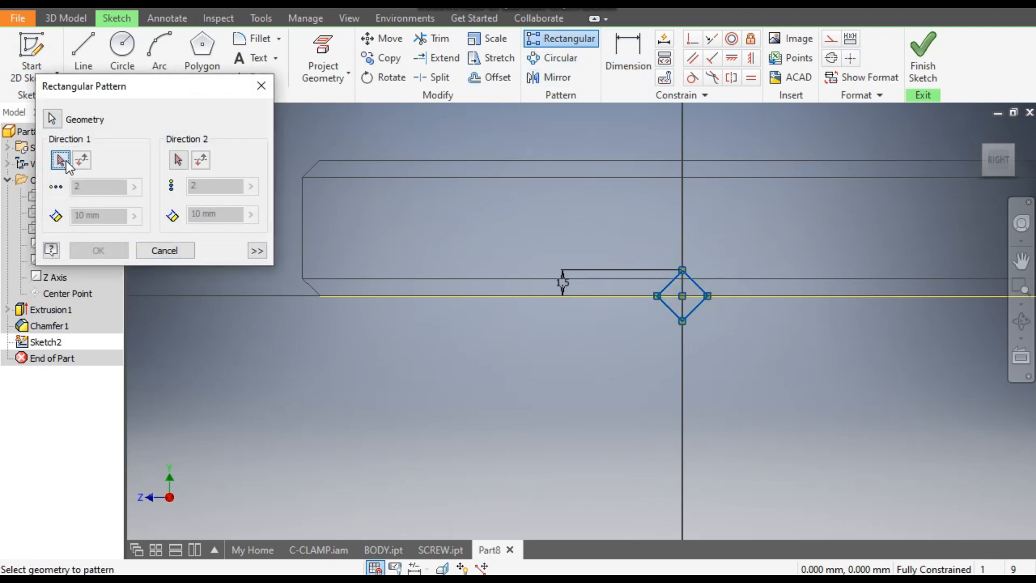
{"action": "left_click", "coordinate": [442, 295]}
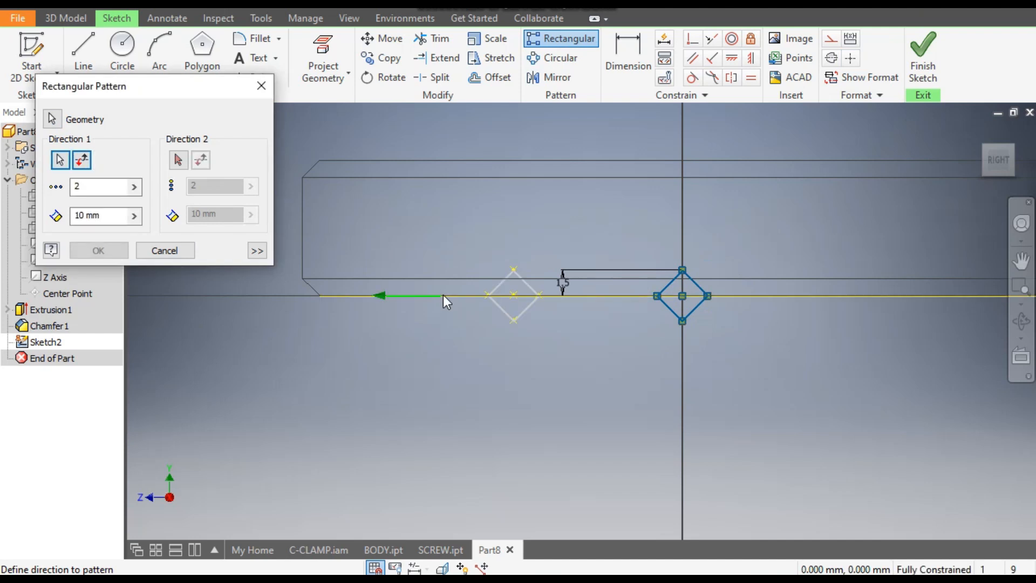
{"action": "double_click", "coordinate": [70, 192]}
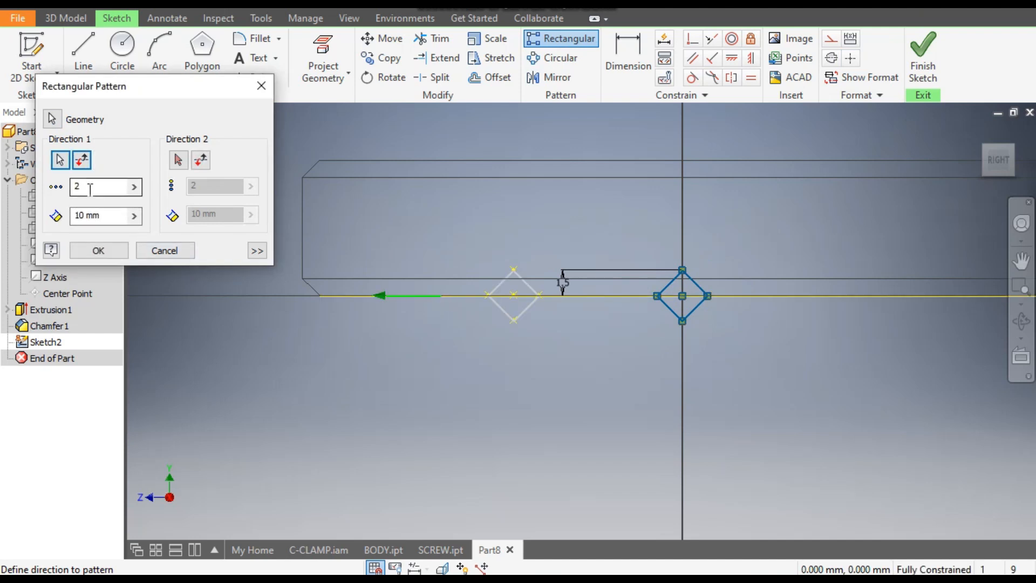
{"action": "type", "text": "5"}
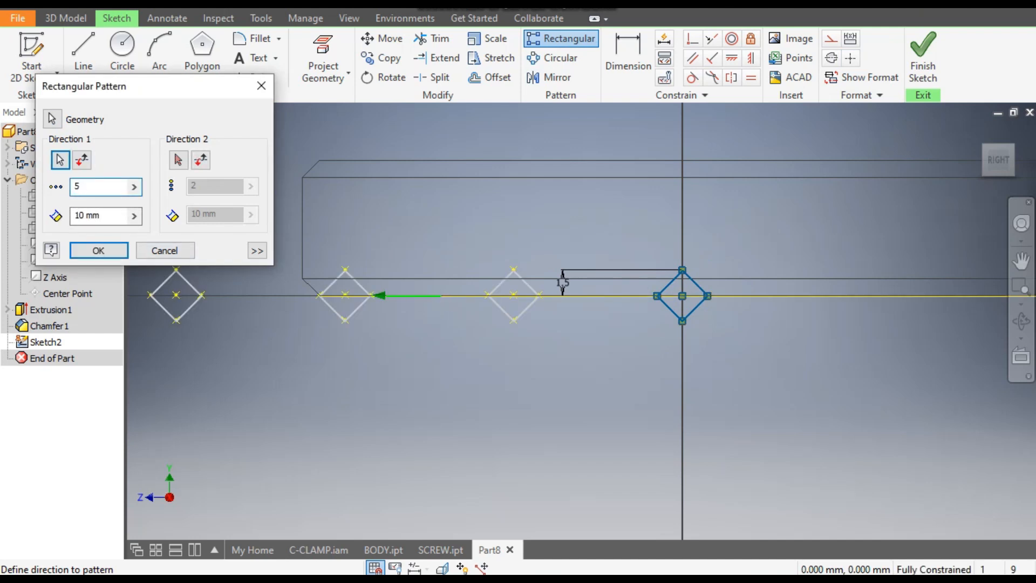
{"action": "double_click", "coordinate": [104, 216]}
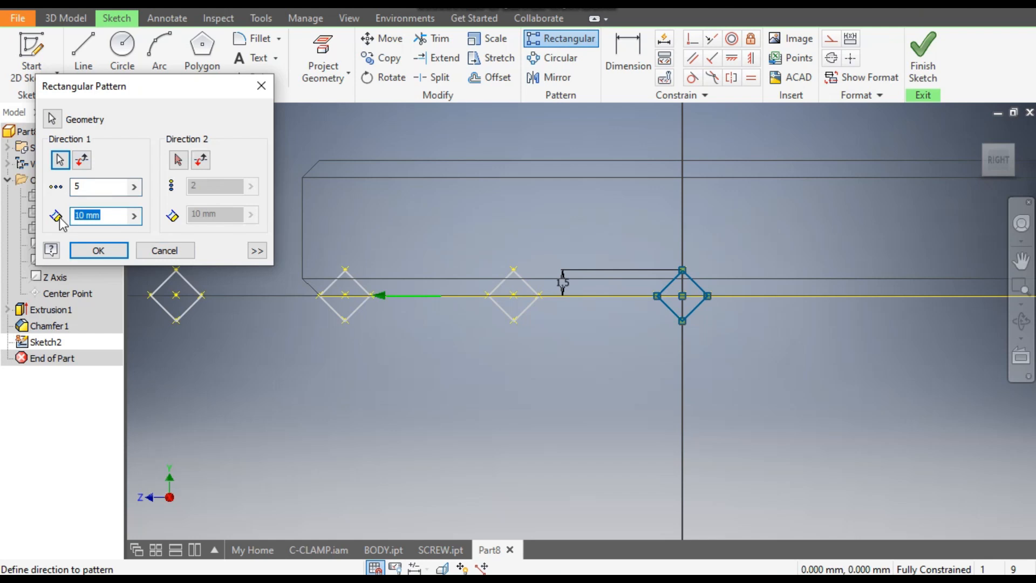
{"action": "type", "text": "5"}
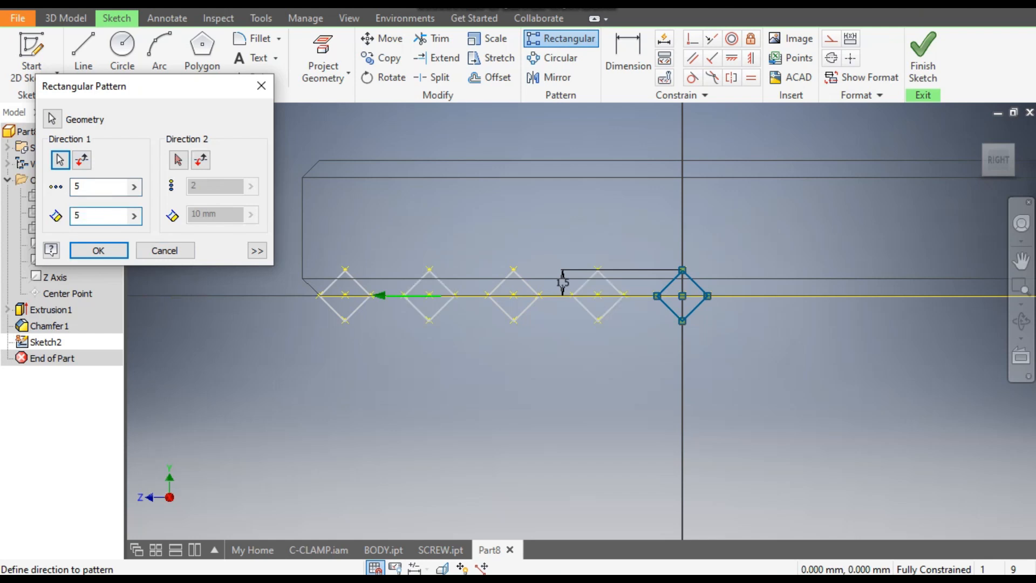
Add a reversed second direction along the same line with 5 instances at 5 mm spacing, create the pattern and finish the sketch
{"action": "scroll", "coordinate": [397, 208], "scroll_direction": "up", "scroll_amount": 1}
{"action": "mouse_move", "coordinate": [396, 208]}
{"action": "middle_mouse_down"}
{"action": "mouse_move", "coordinate": [324, 208]}
{"action": "mouse_move", "coordinate": [358, 217]}
{"action": "middle_mouse_up"}
{"action": "scroll", "coordinate": [324, 208], "scroll_direction": "up", "scroll_amount": 1}
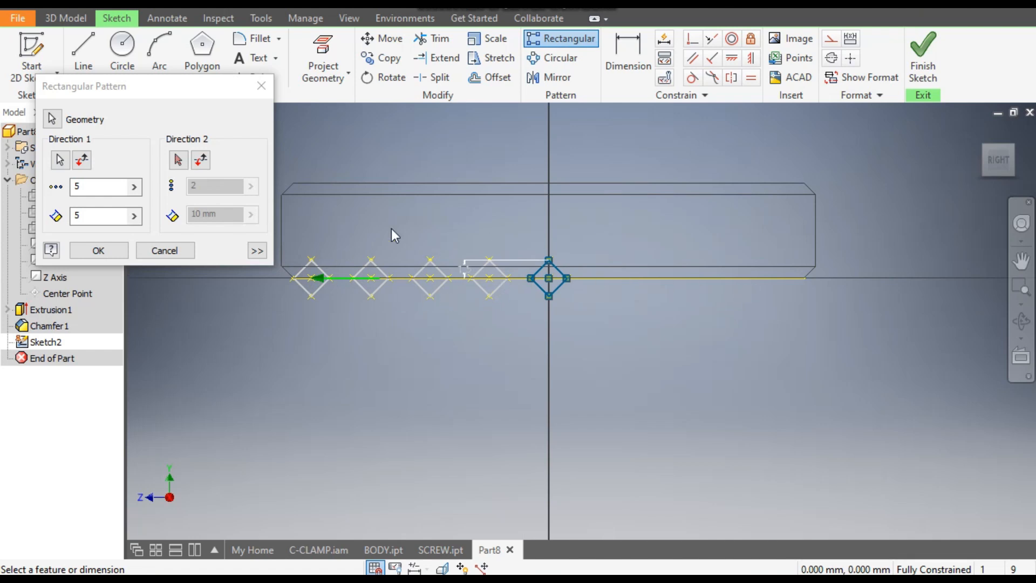
{"action": "left_click", "coordinate": [178, 160]}
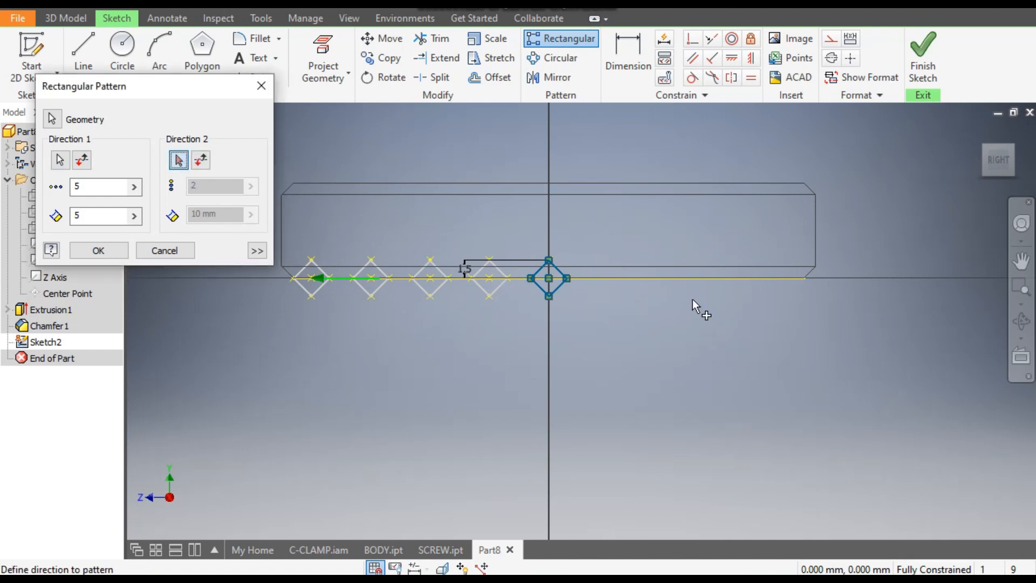
{"action": "left_click", "coordinate": [708, 279]}
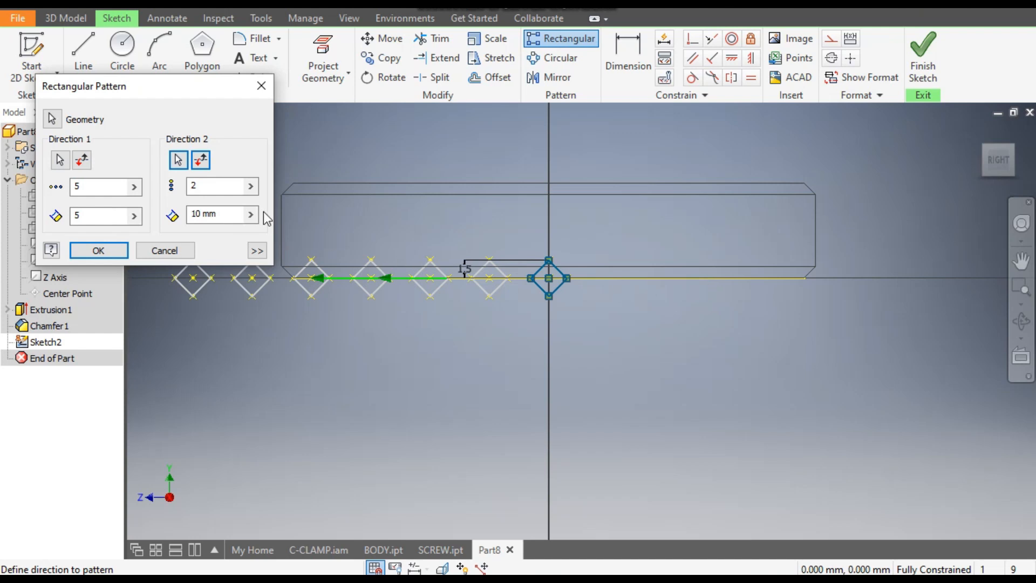
{"action": "left_click", "coordinate": [201, 161]}
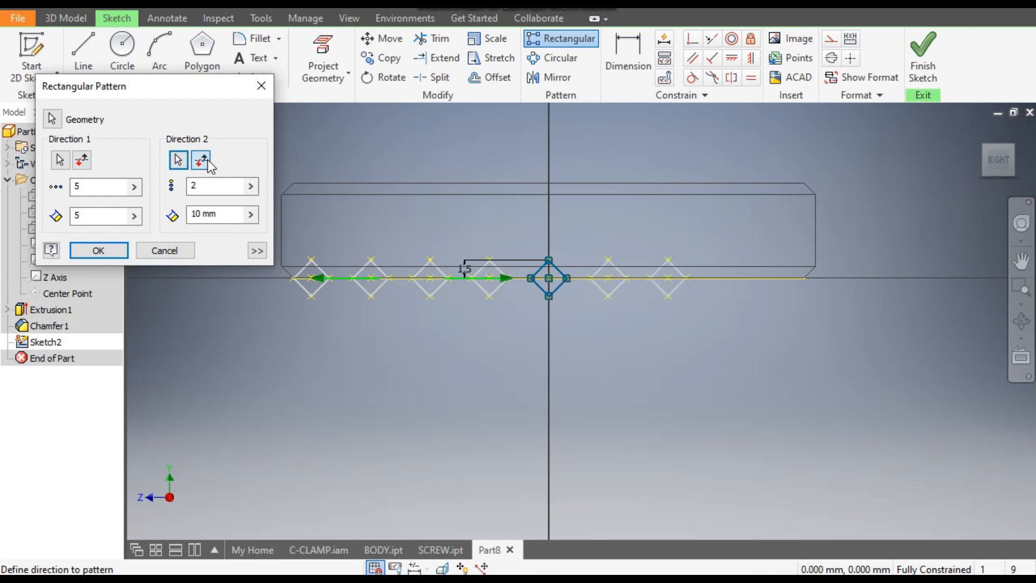
{"action": "type", "text": "5"}
{"action": "key", "text": "Tab"}
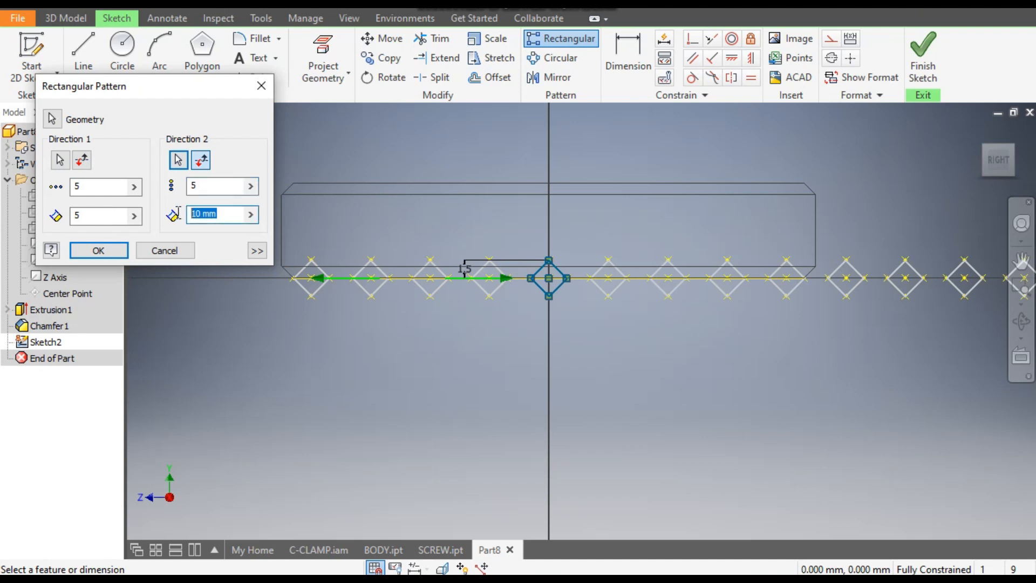
{"action": "type", "text": "5"}
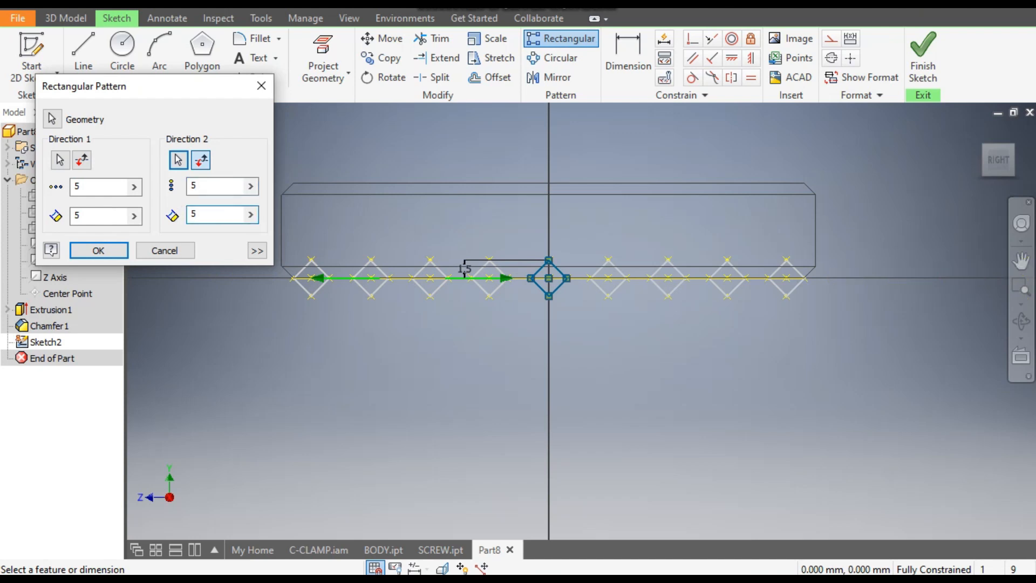
{"action": "left_click", "coordinate": [111, 251]}
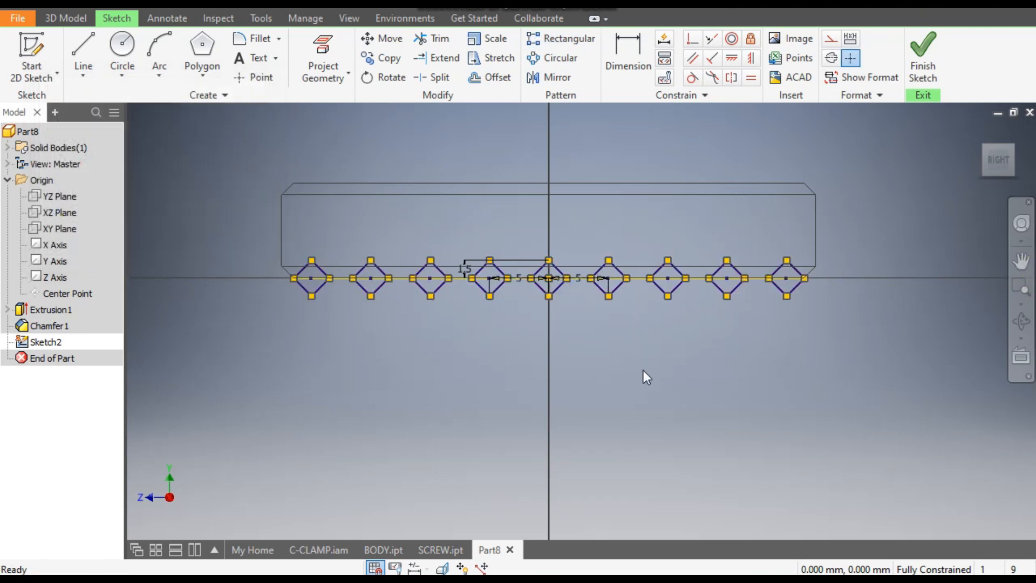
{"action": "left_click", "coordinate": [922, 56]}
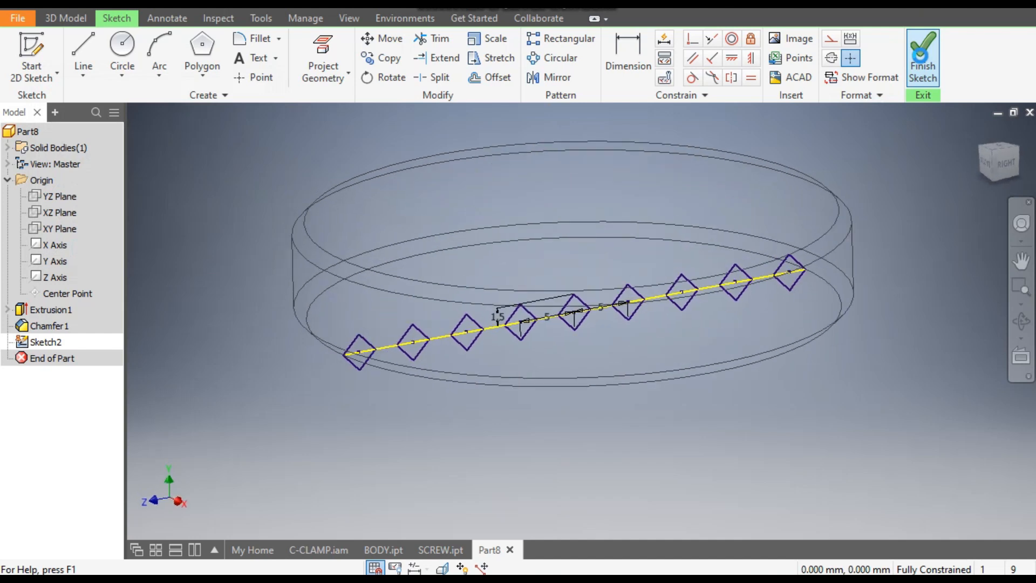
Set the part's visual style back to Shaded with Edges
{"action": "left_click", "coordinate": [1021, 261]}
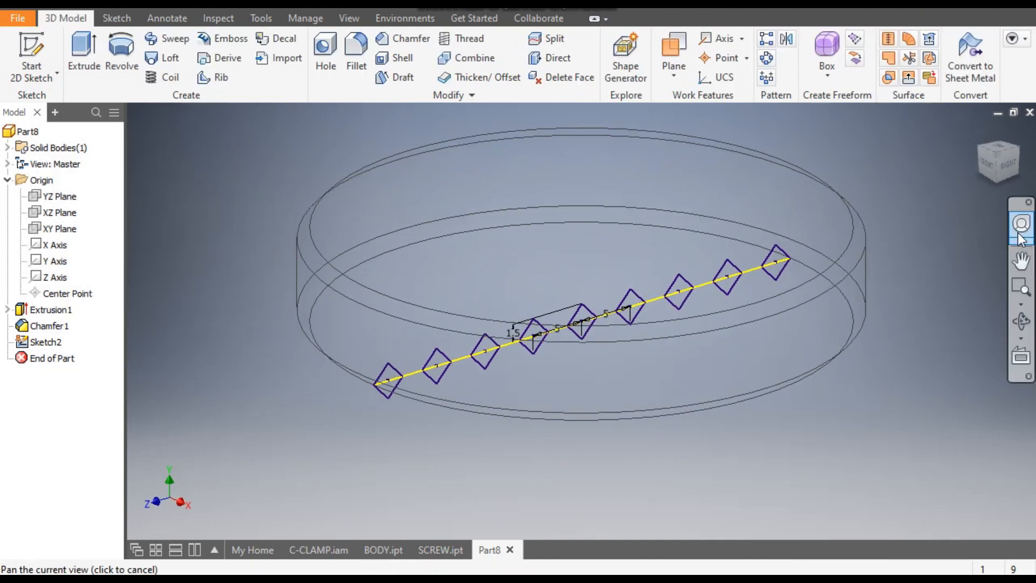
{"action": "left_click", "coordinate": [995, 182]}
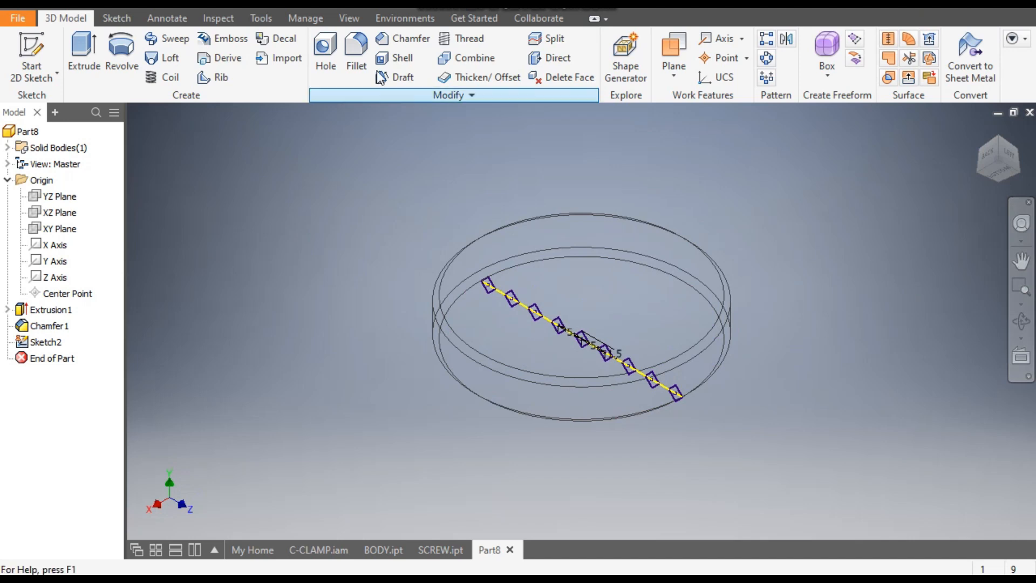
{"action": "left_click", "coordinate": [349, 17]}
{"action": "left_click", "coordinate": [164, 82]}
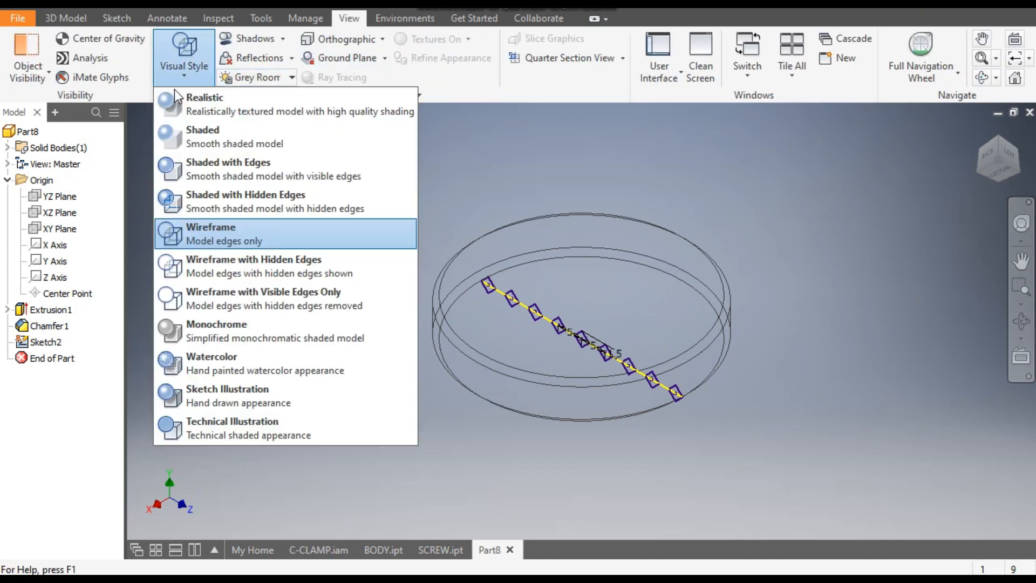
{"action": "left_click", "coordinate": [248, 163]}
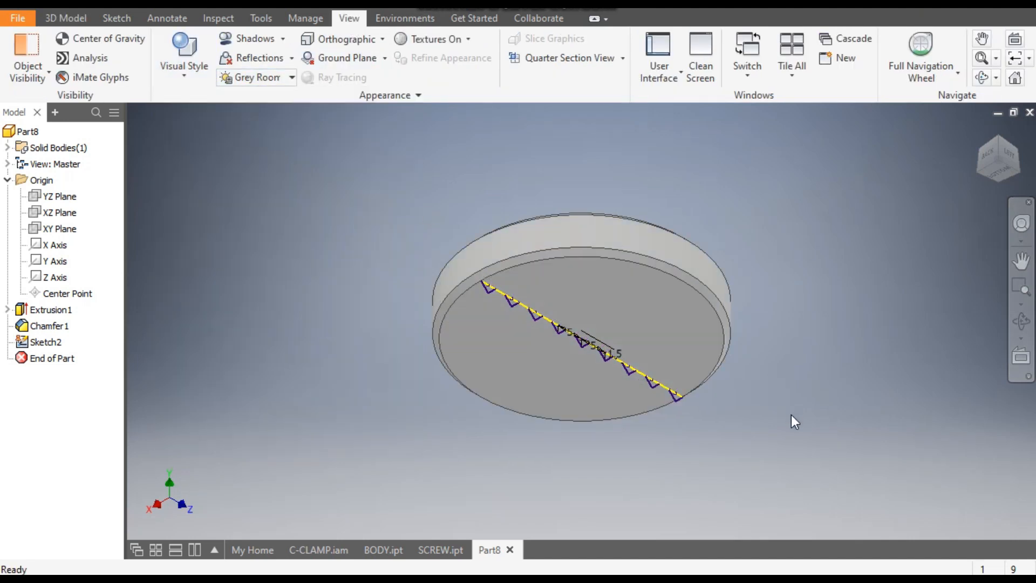
{"action": "left_click_drag", "start_coordinate": [791, 407], "coordinate": [991, 322]}
{"action": "key", "text": "Escape"}
{"action": "scroll", "coordinate": [511, 363], "scroll_direction": "up", "scroll_amount": 4}
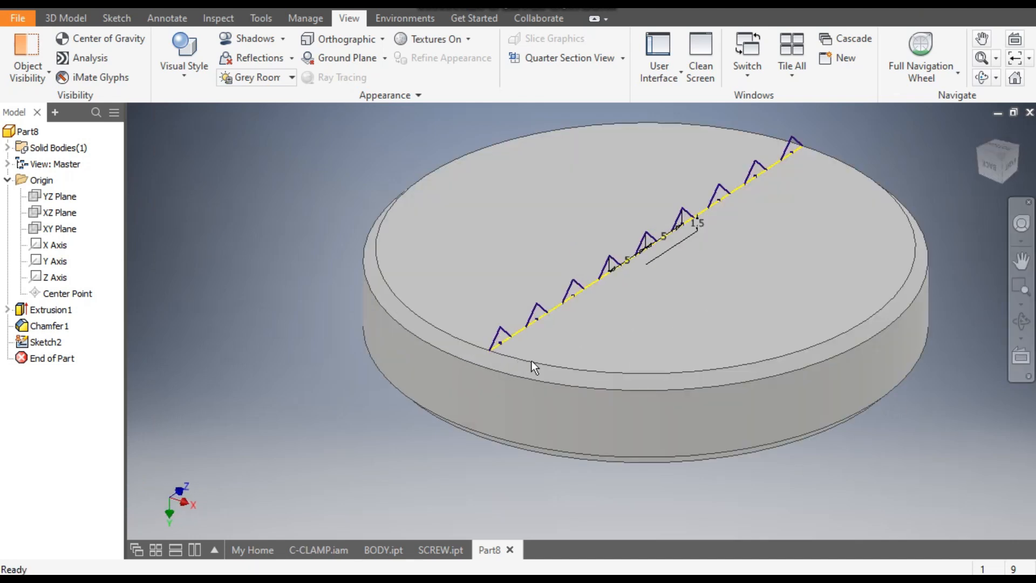
Extrude all the diamond profiles as a cut through the disc in both directions, with the extent set to All
{"action": "left_click", "coordinate": [66, 20]}
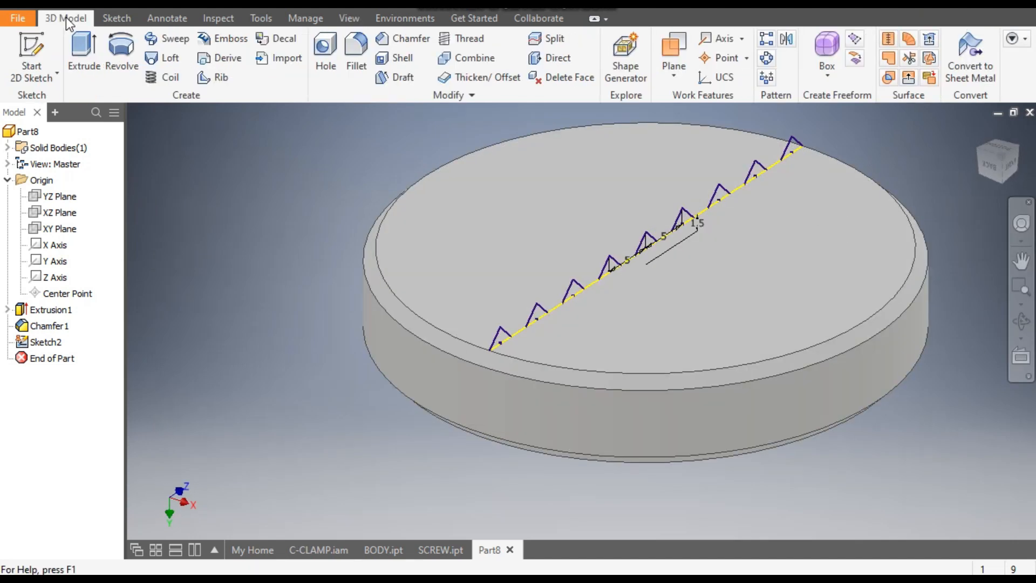
{"action": "left_click", "coordinate": [83, 54]}
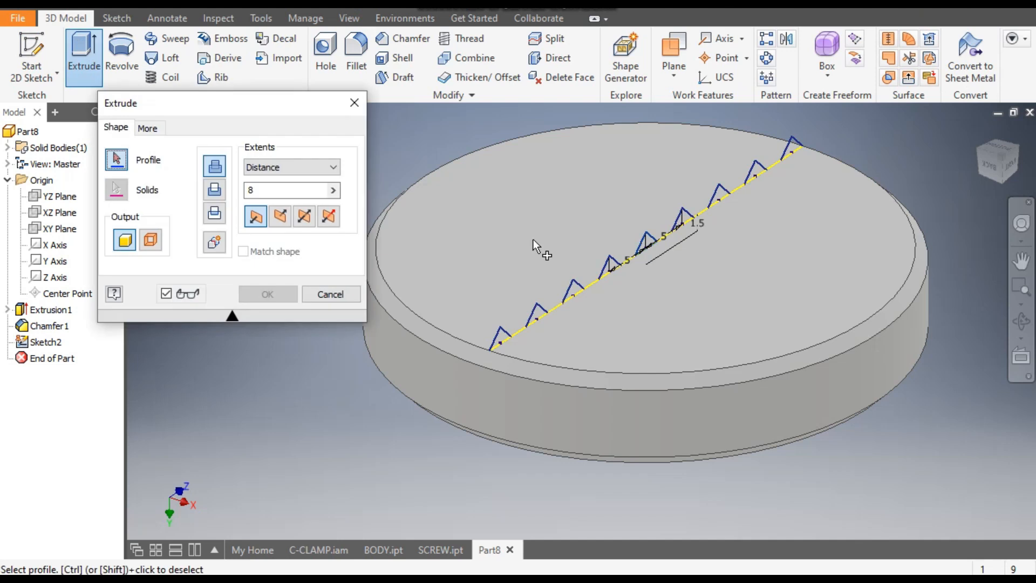
{"action": "scroll", "coordinate": [567, 215], "scroll_direction": "down", "scroll_amount": 2}
{"action": "left_click_drag", "start_coordinate": [743, 164], "coordinate": [459, 358]}
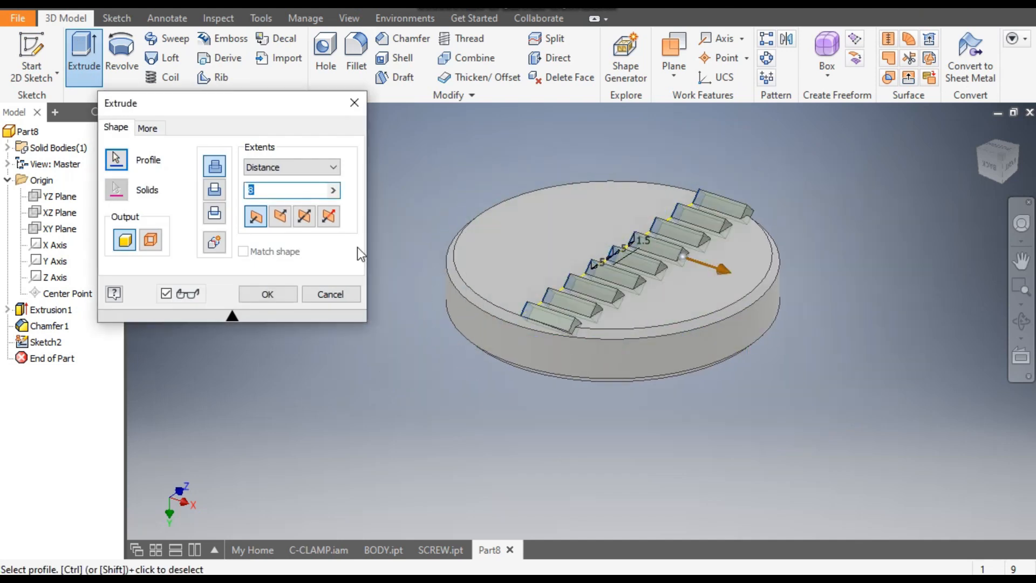
{"action": "left_click", "coordinate": [218, 191]}
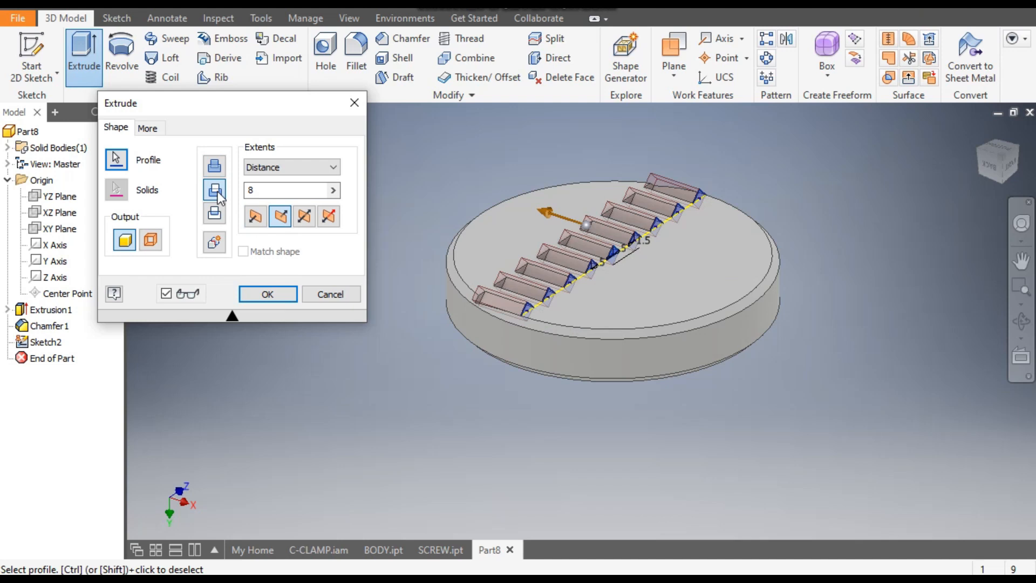
{"action": "left_click", "coordinate": [271, 169]}
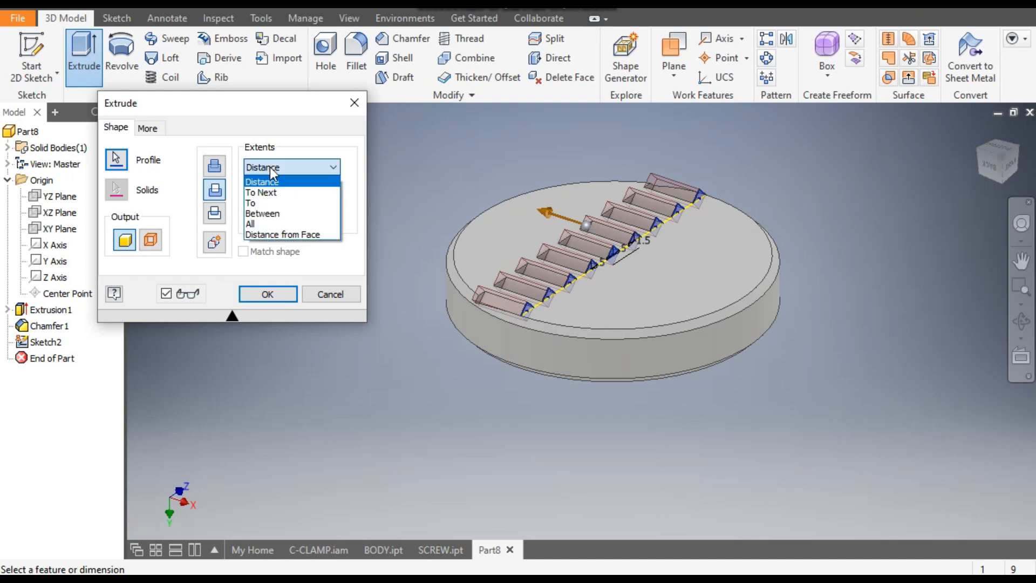
{"action": "left_click", "coordinate": [264, 224]}
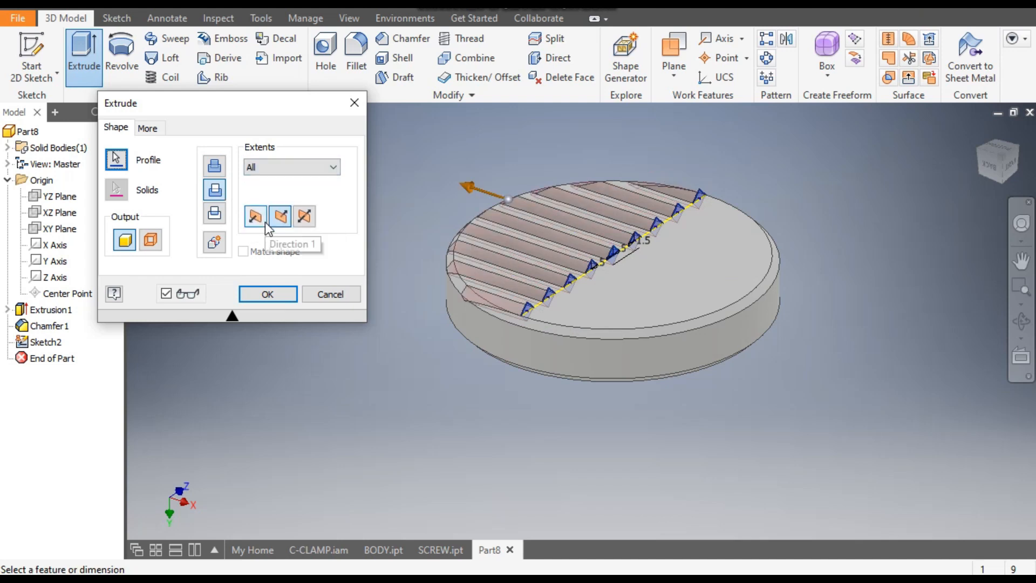
{"action": "scroll", "coordinate": [475, 300], "scroll_direction": "up", "scroll_amount": 3}
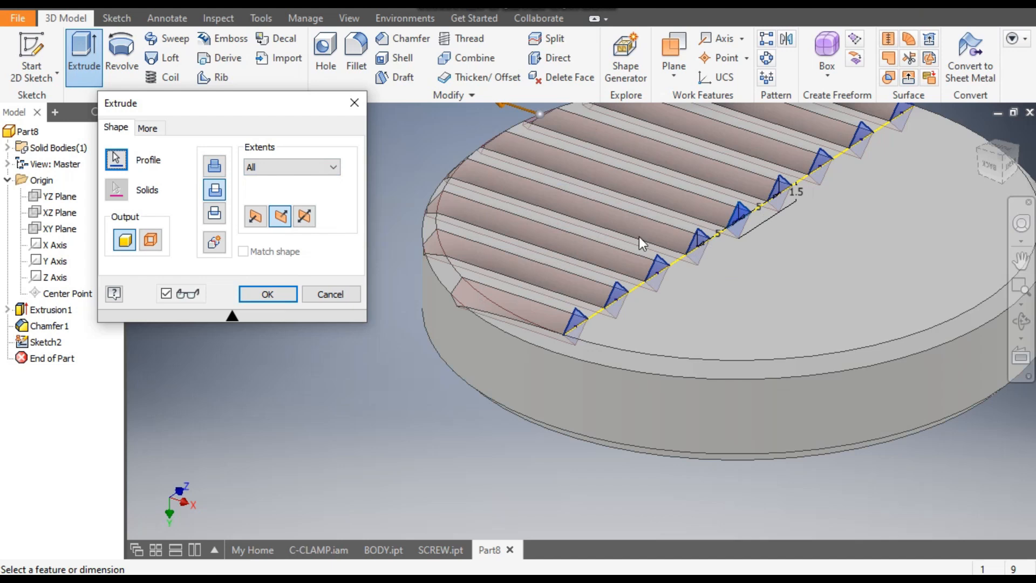
{"action": "left_click", "coordinate": [306, 218]}
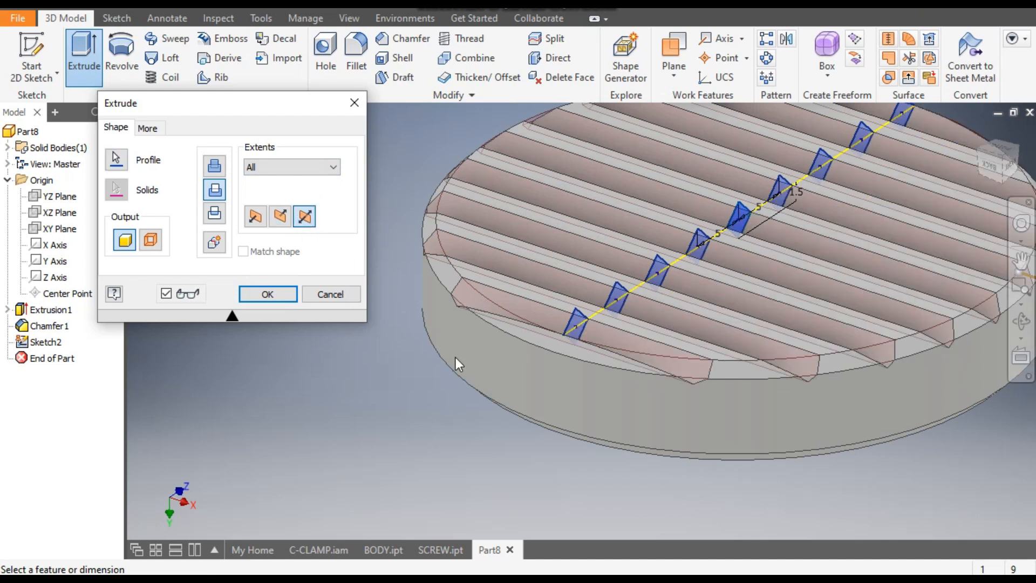
{"action": "left_click", "coordinate": [261, 295]}
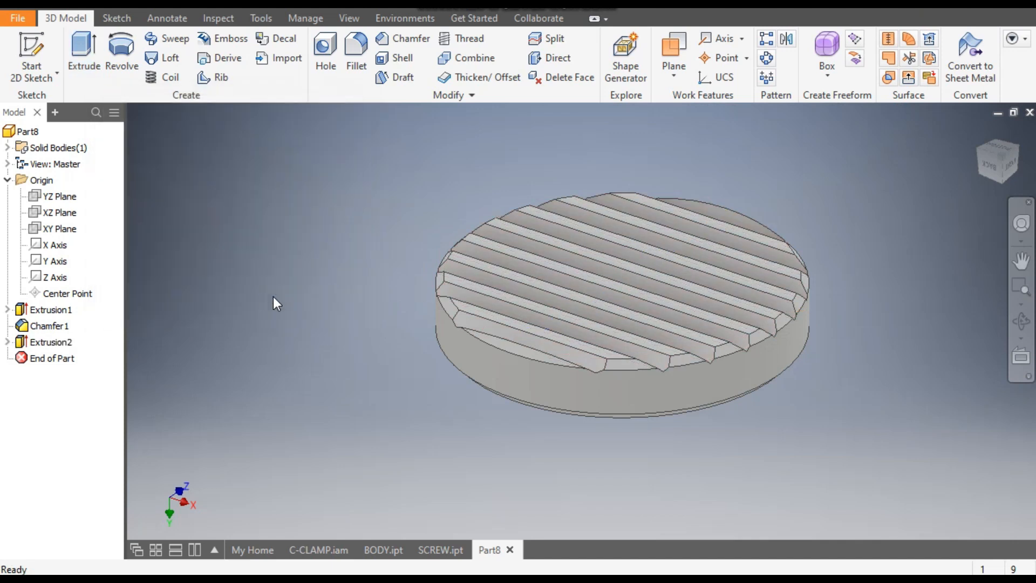
Circular-pattern the groove cut around the disc's central axis with 4 occurrences over 360 degrees
{"action": "left_click", "coordinate": [1007, 164]}
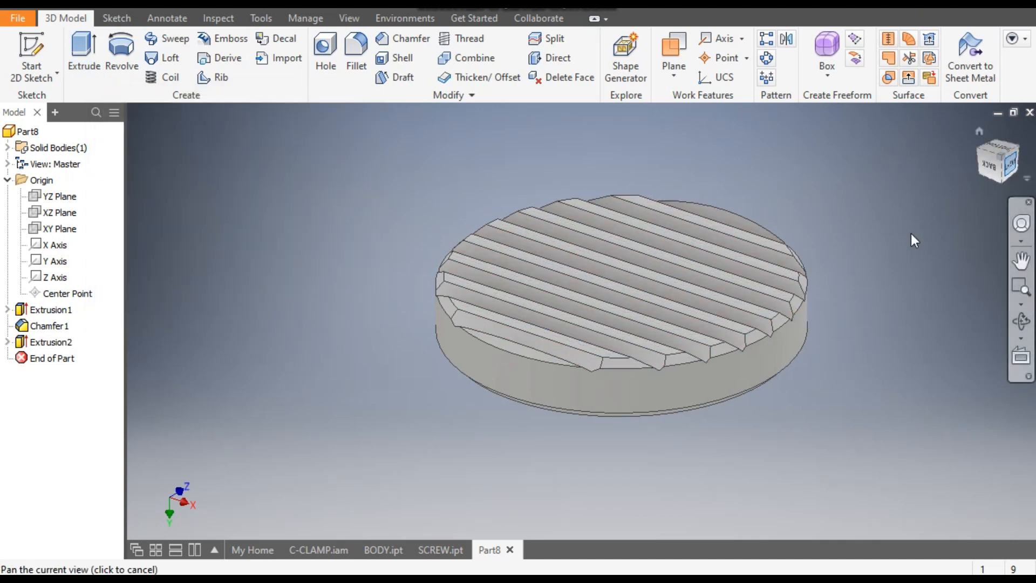
{"action": "scroll", "coordinate": [500, 296], "scroll_direction": "up", "scroll_amount": 3}
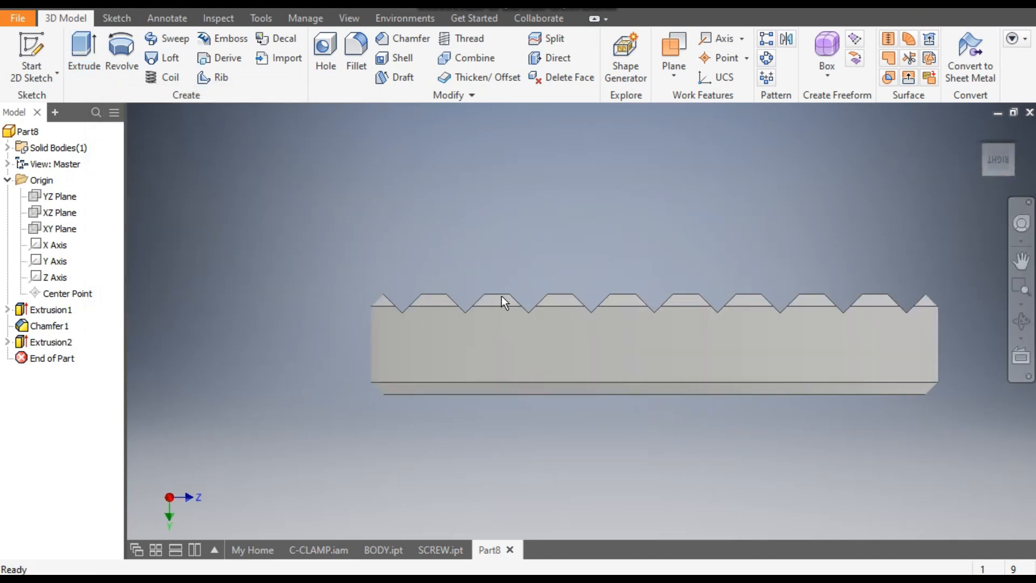
{"action": "left_click", "coordinate": [982, 148]}
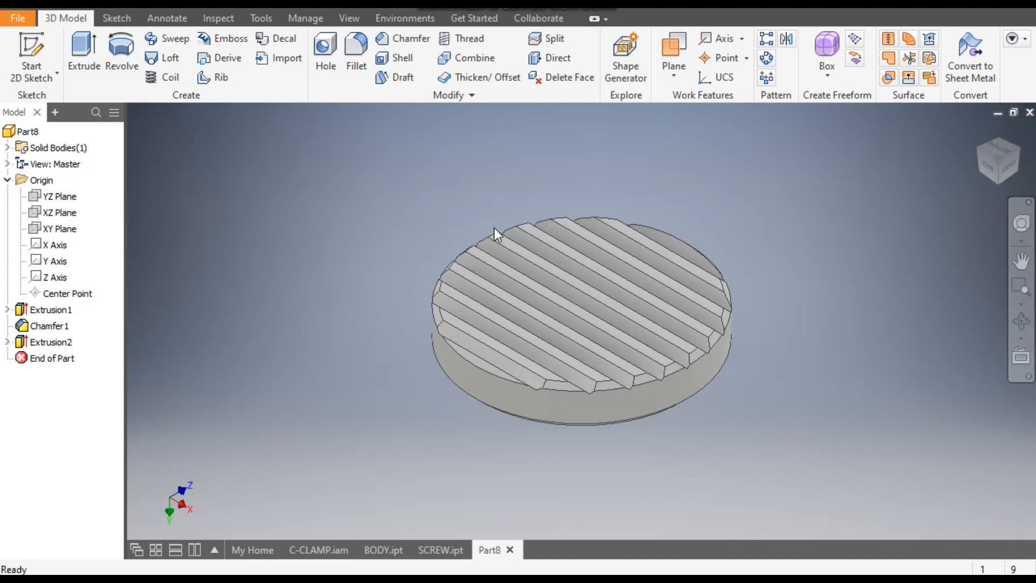
{"action": "left_click", "coordinate": [766, 59]}
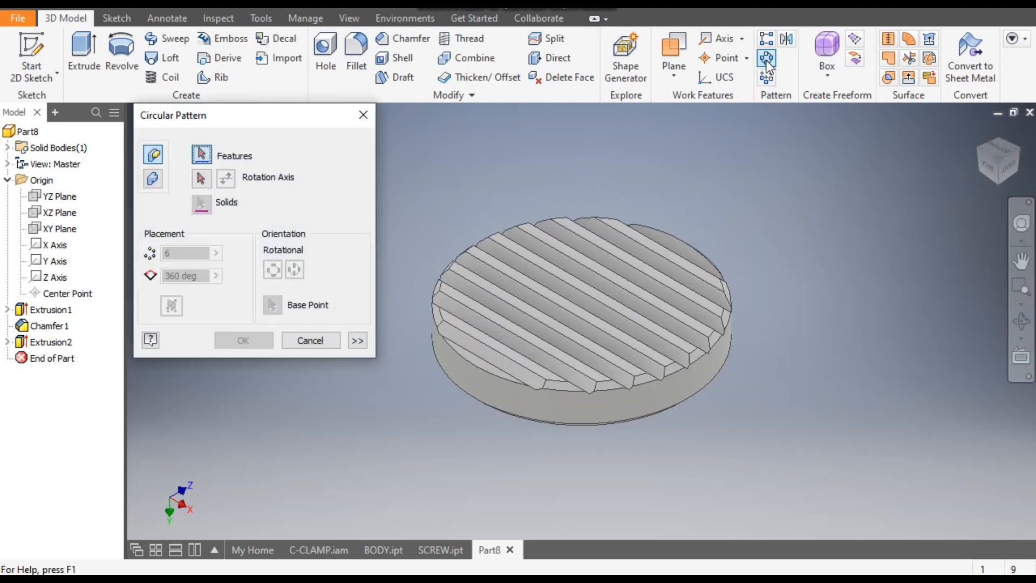
{"action": "left_click", "coordinate": [48, 341]}
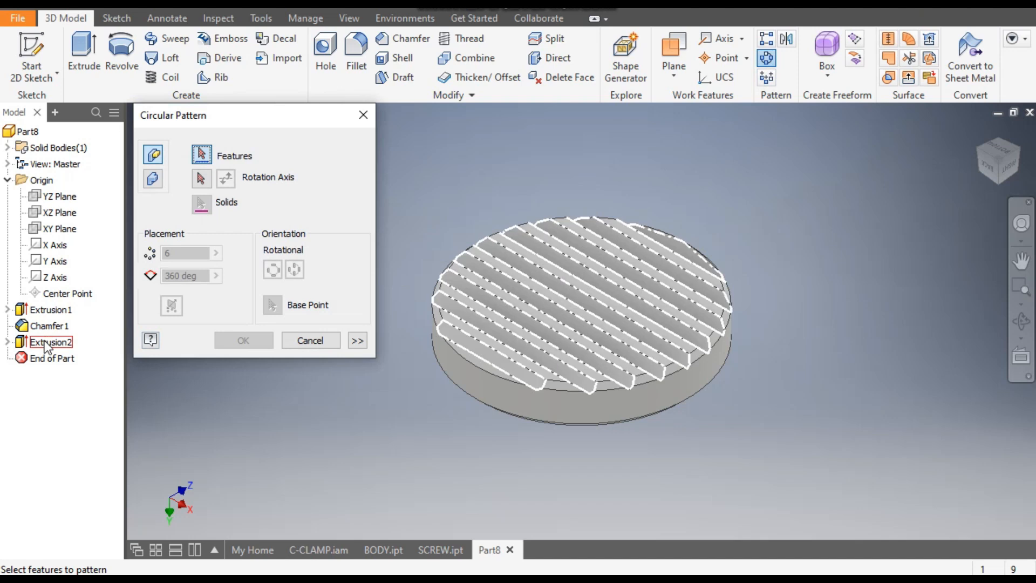
{"action": "left_click", "coordinate": [201, 178]}
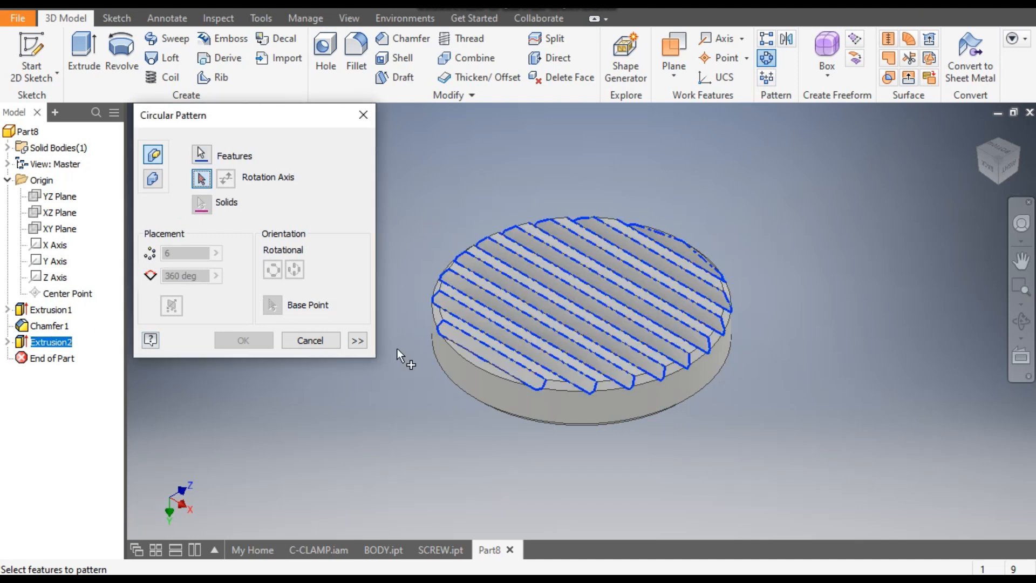
{"action": "left_click", "coordinate": [481, 383]}
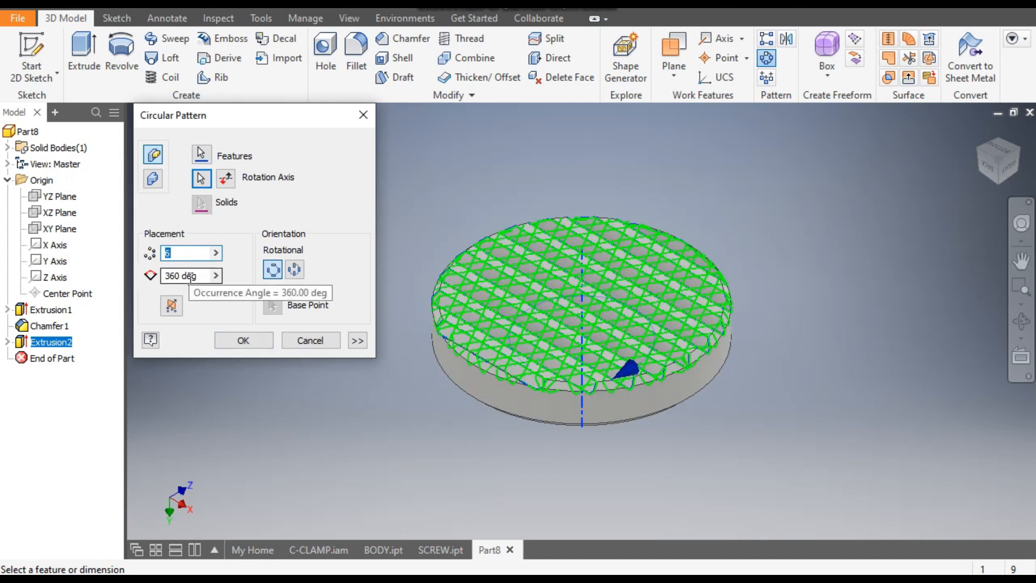
{"action": "type", "text": "4"}
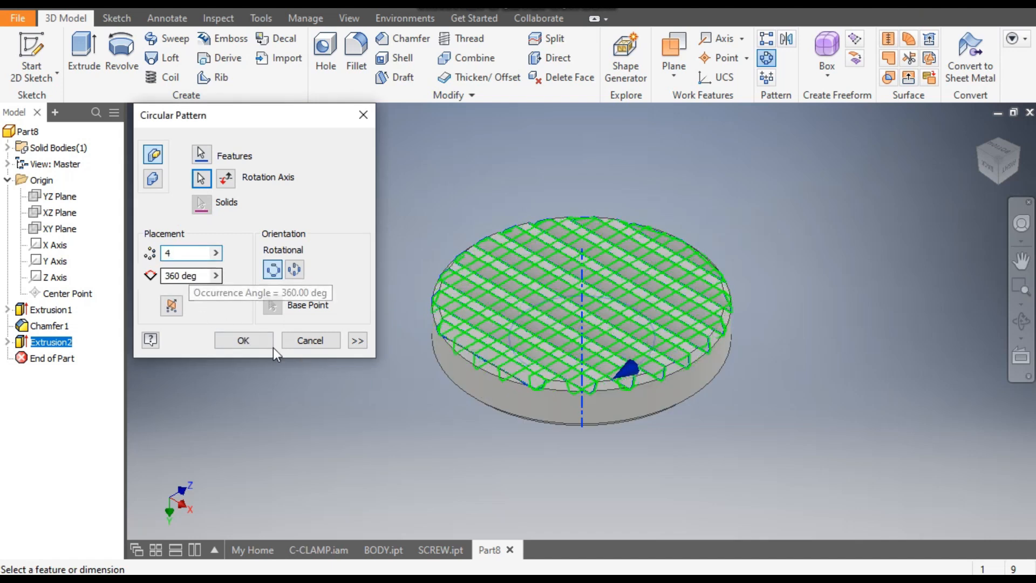
{"action": "left_click", "coordinate": [256, 343]}
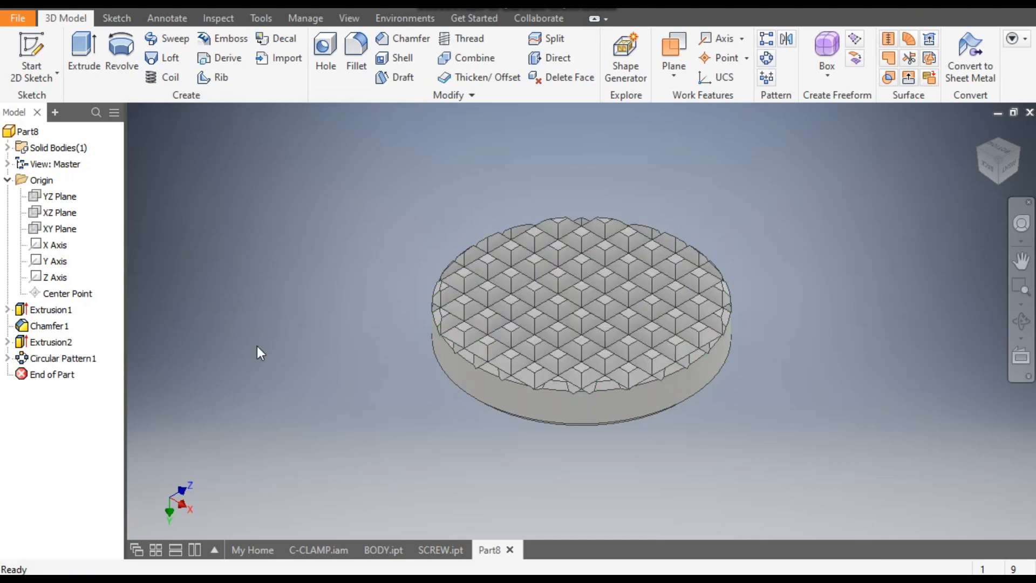
Save the part in the ASSEMBLY folder under the file name WEDGE
{"action": "scroll", "coordinate": [605, 256], "scroll_direction": "up", "scroll_amount": 5}
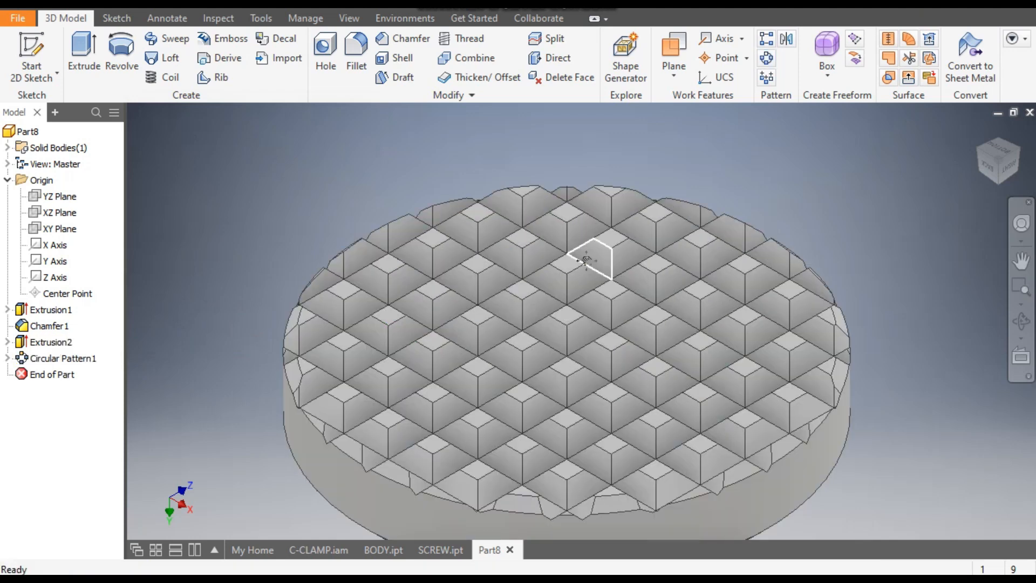
{"action": "scroll", "coordinate": [587, 259], "scroll_direction": "down", "scroll_amount": 3}
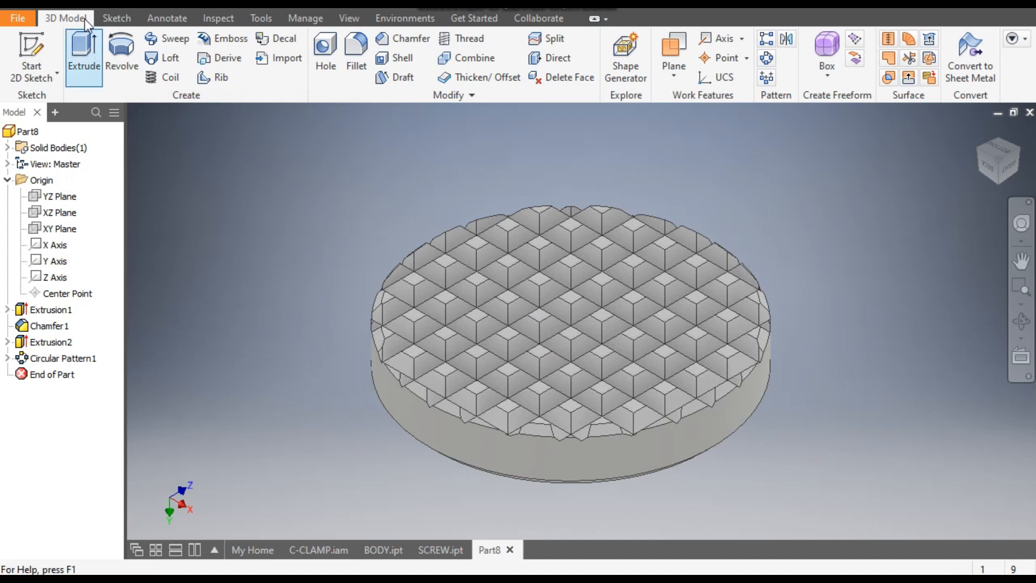
{"action": "left_click", "coordinate": [79, 6]}
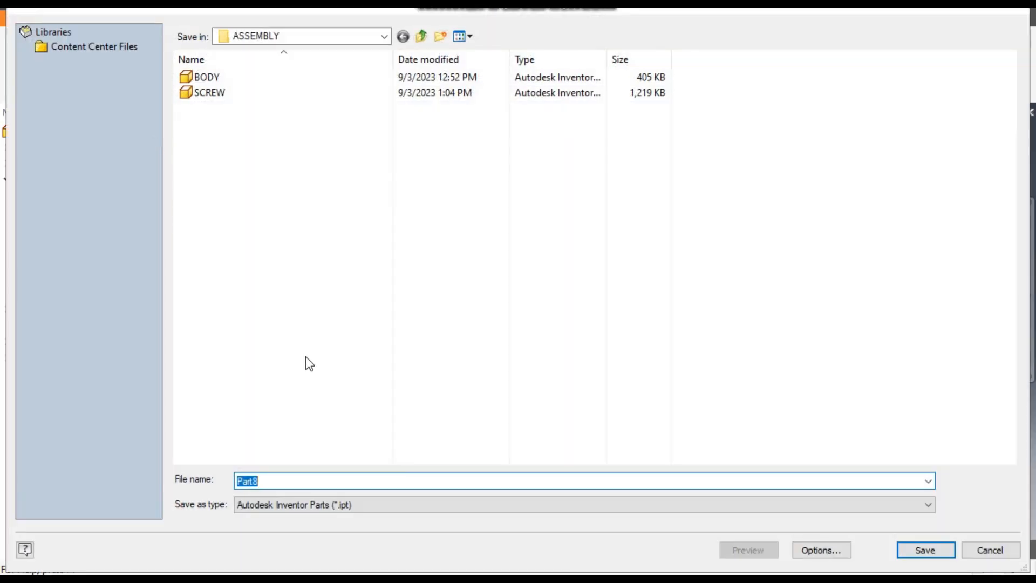
{"action": "type", "text": "WE"}
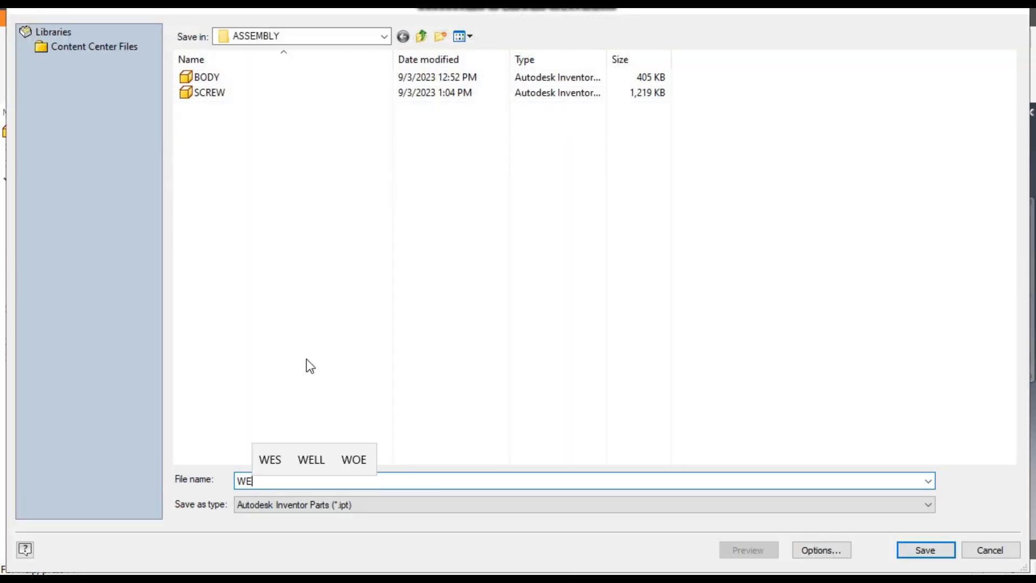
{"action": "type", "text": "DGE"}
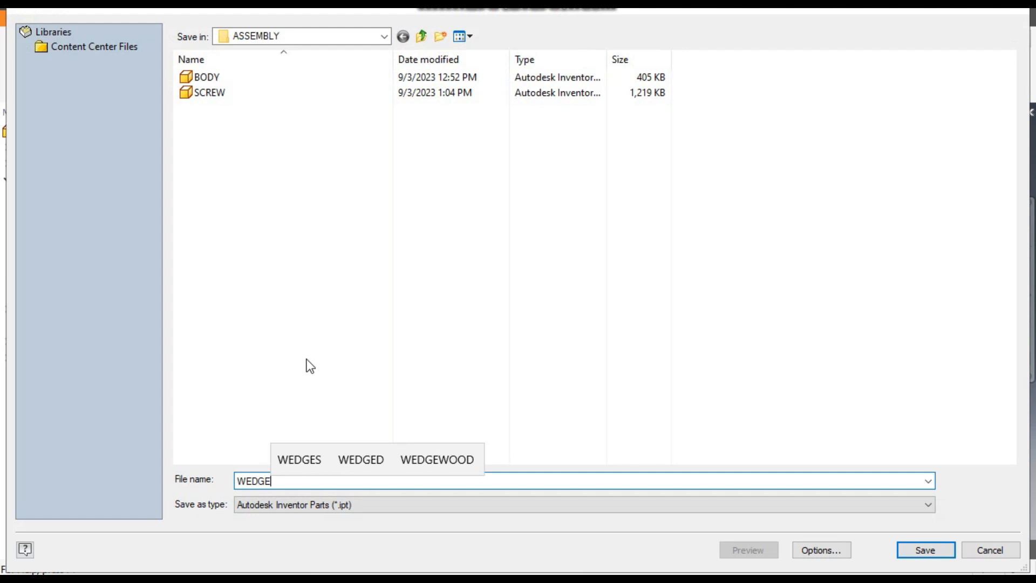
{"action": "left_click", "coordinate": [935, 550]}
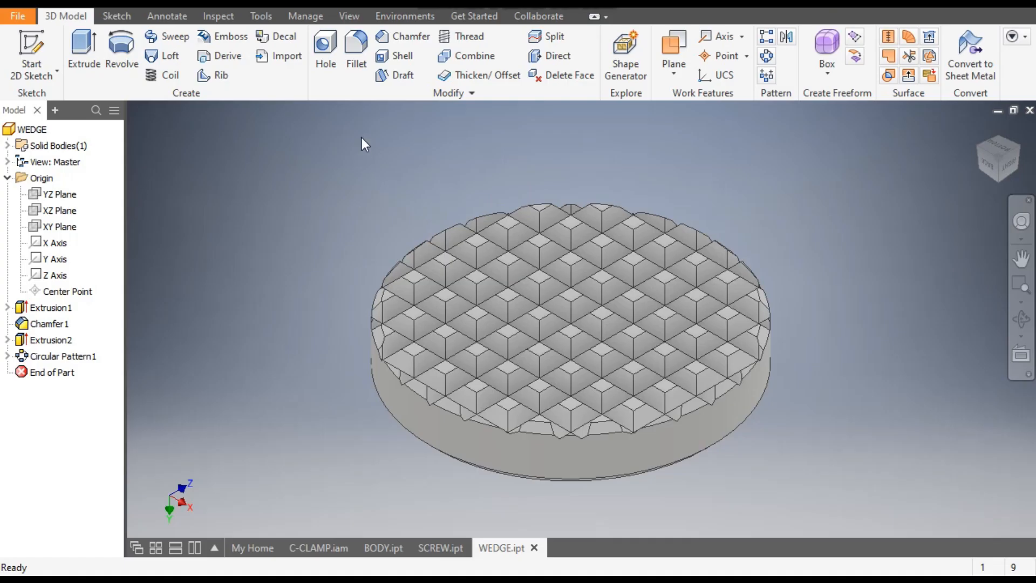
Apply a darker grey appearance to the wedge part
{"action": "left_click", "coordinate": [397, 11]}
{"action": "scroll", "coordinate": [435, 296], "scroll_direction": "down", "scroll_amount": 1}
{"action": "scroll", "coordinate": [435, 295], "scroll_direction": "down", "scroll_amount": 5}
{"action": "scroll", "coordinate": [434, 295], "scroll_direction": "down", "scroll_amount": 6}
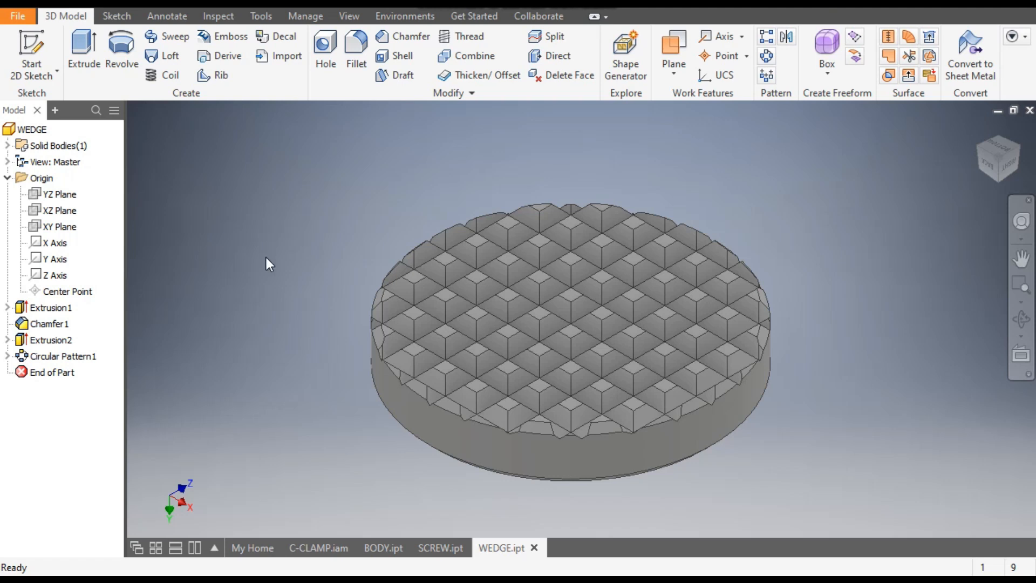
Switch to C-CLAMP.iam, return to the top-level assembly and open the black handle bar in place for reference
{"action": "left_click", "coordinate": [308, 543]}
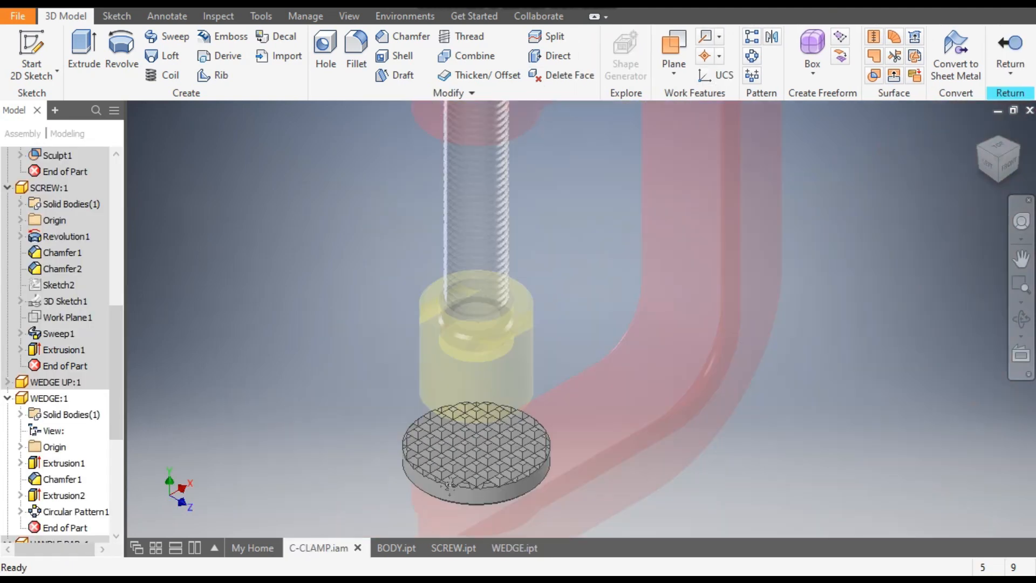
{"action": "left_click_drag", "start_coordinate": [111, 333], "coordinate": [130, 164]}
{"action": "double_click", "coordinate": [48, 155]}
{"action": "middle_click_drag", "start_coordinate": [456, 319], "coordinate": [464, 330]}
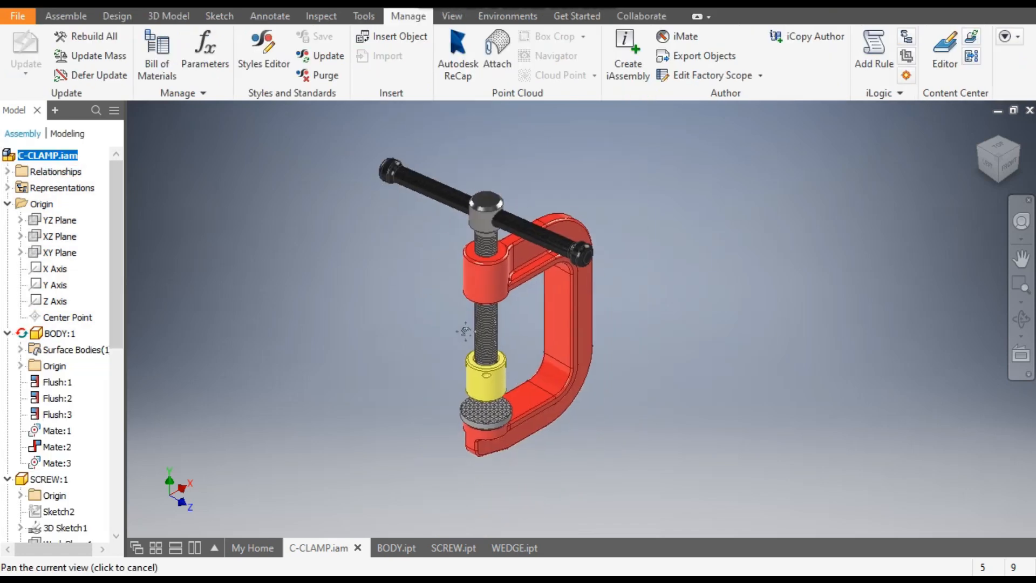
{"action": "double_click", "coordinate": [423, 184]}
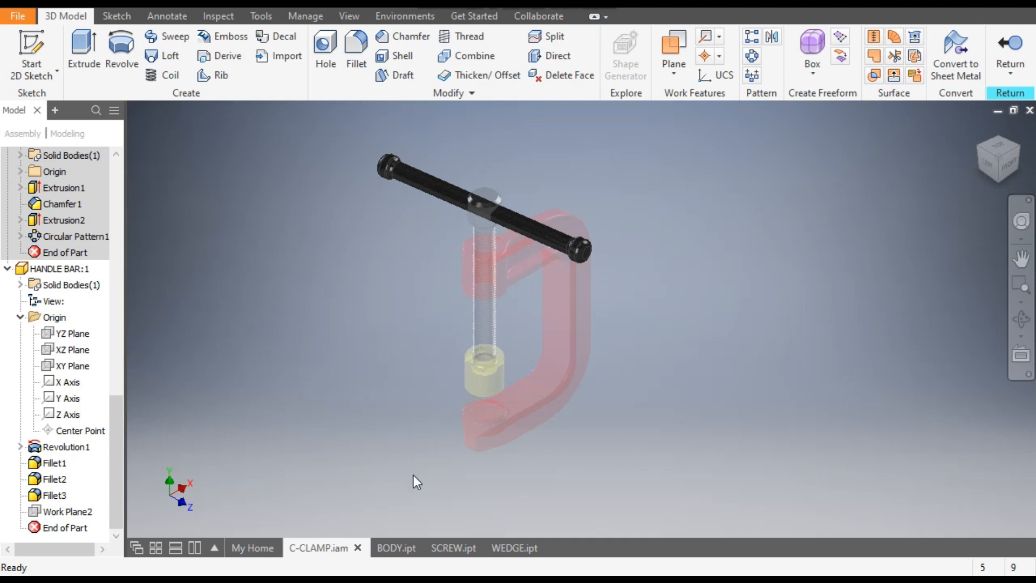
Create a new part file and start a 2D sketch on its XY plane
{"action": "left_click", "coordinate": [31, 3]}
{"action": "left_click", "coordinate": [685, 180]}
{"action": "left_click", "coordinate": [837, 540]}
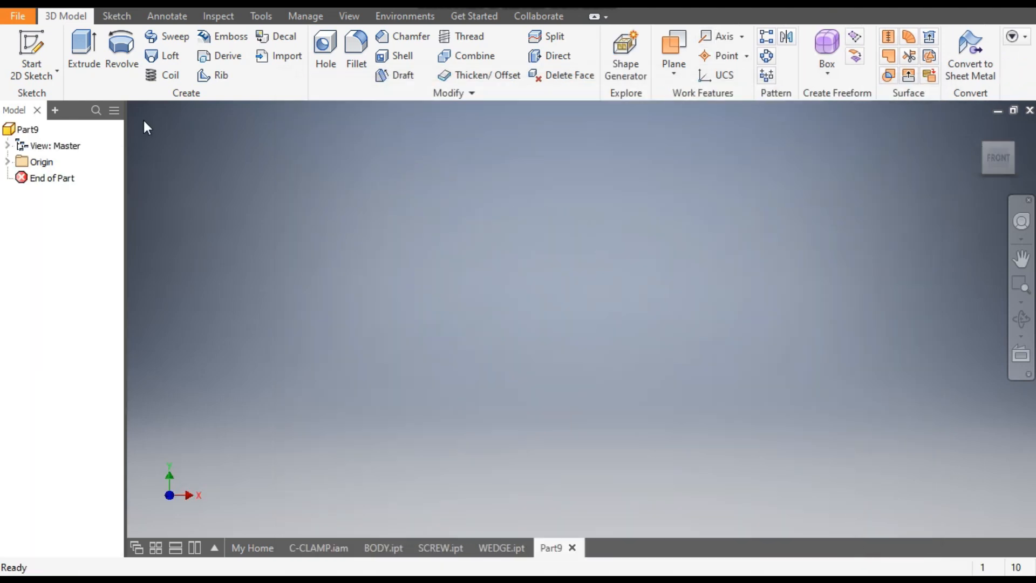
{"action": "left_click", "coordinate": [32, 52]}
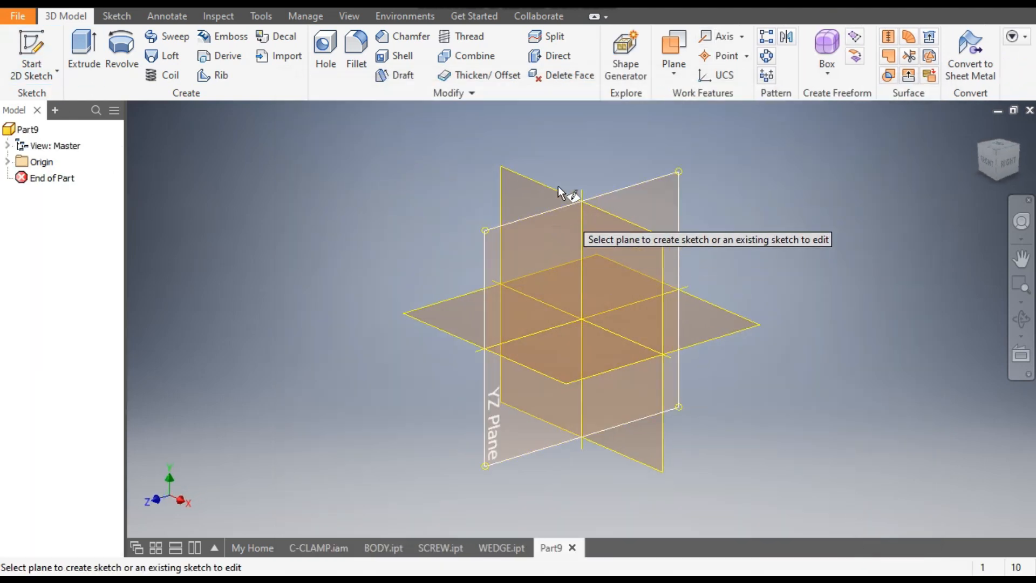
{"action": "left_click", "coordinate": [535, 183]}
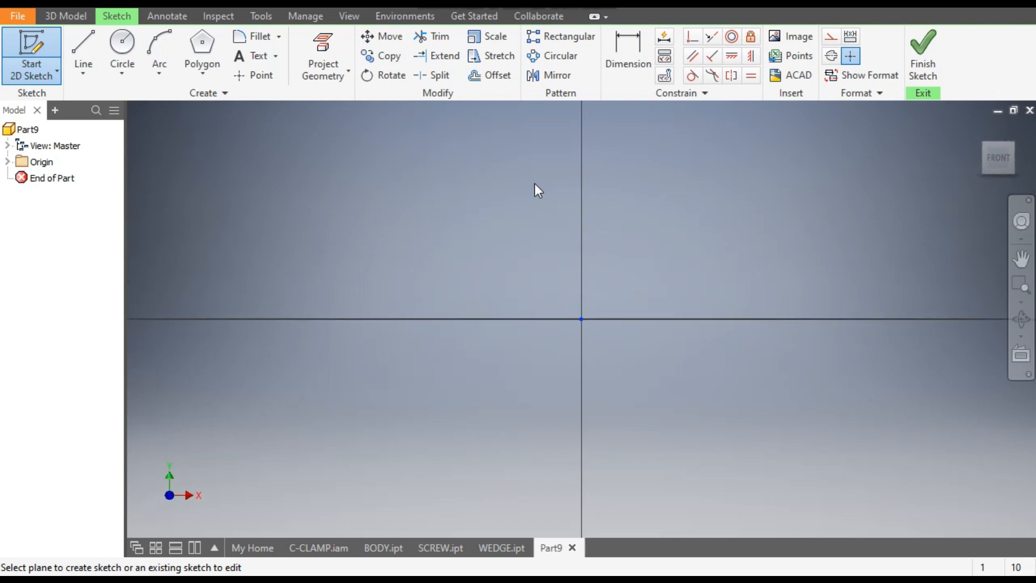
Draw a 100 mm horizontal line from the origin in the negative X direction
{"action": "left_click", "coordinate": [82, 41]}
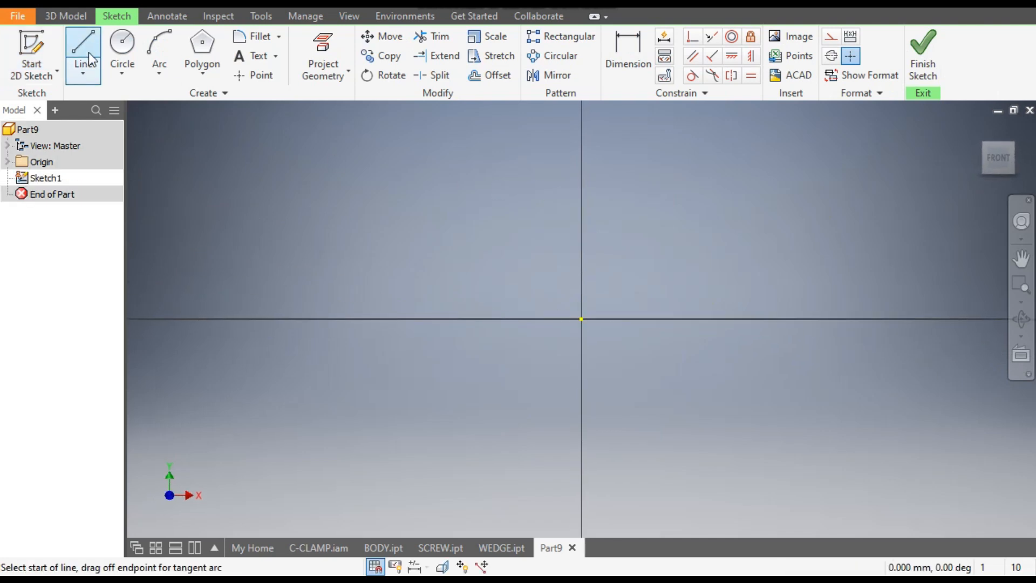
{"action": "left_click", "coordinate": [582, 319]}
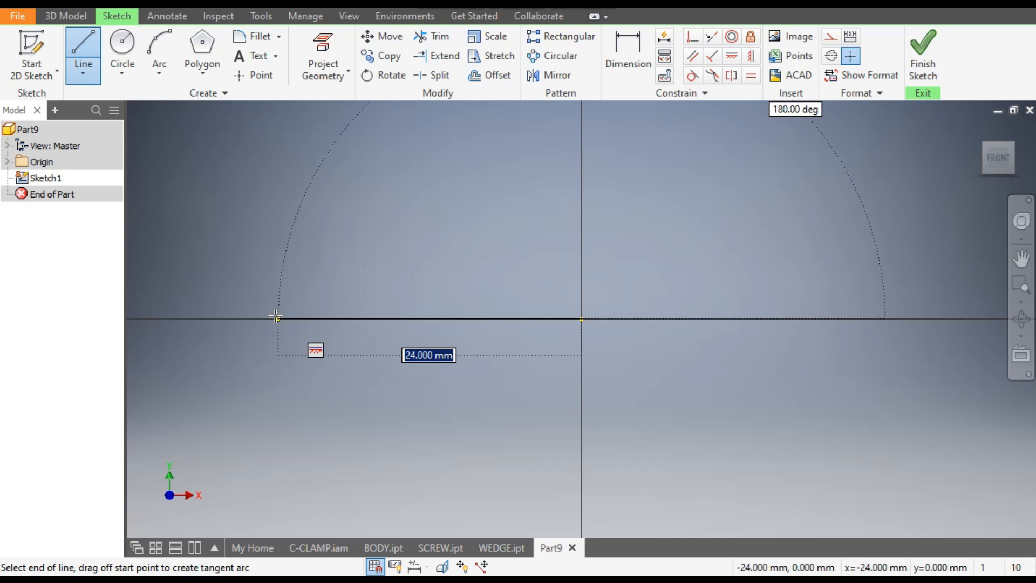
{"action": "type", "text": "100"}
{"action": "key", "text": "Return"}
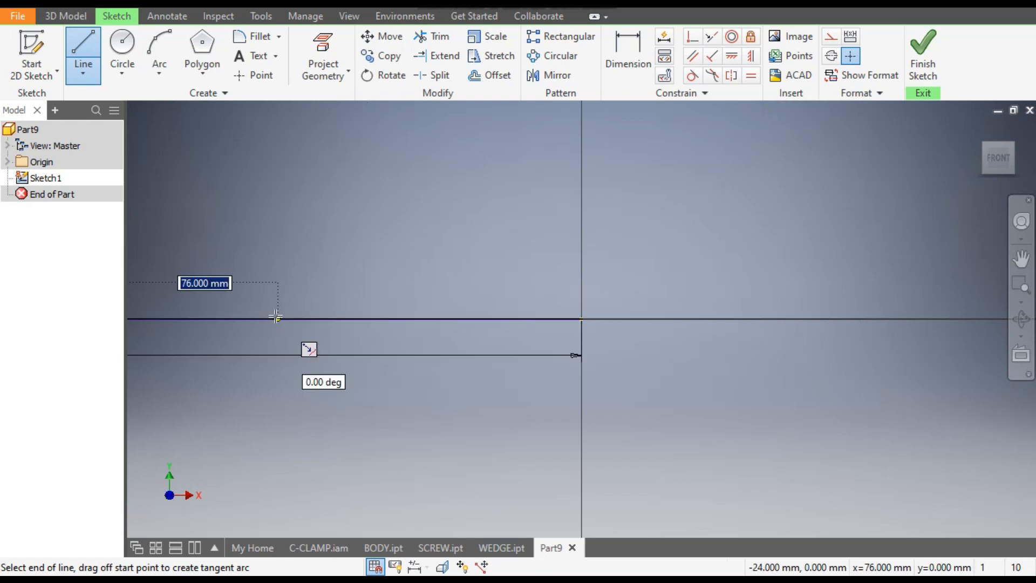
{"action": "scroll", "coordinate": [742, 374], "scroll_direction": "down", "scroll_amount": 5}
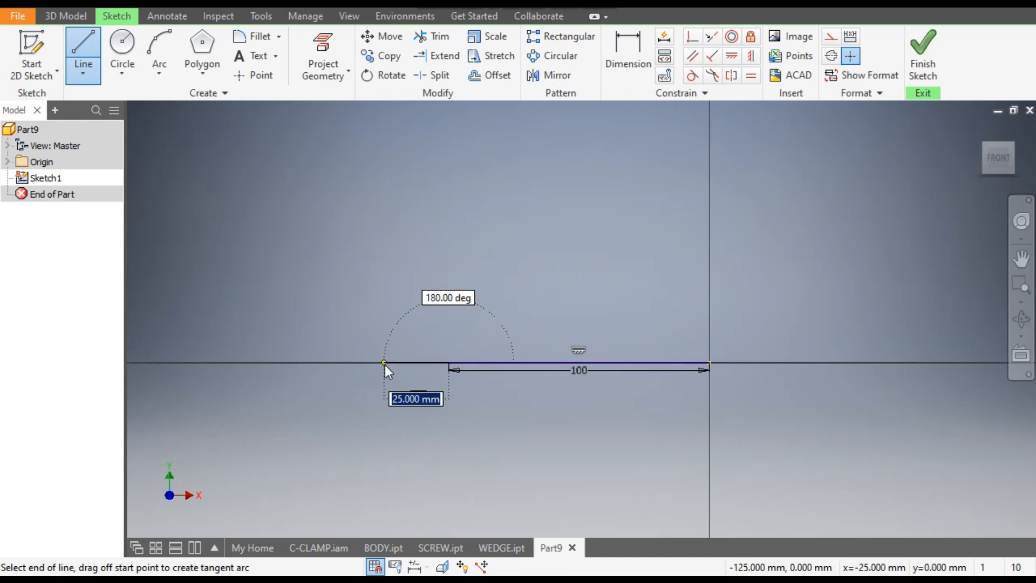
Continue the handle profile with a 12 mm line in negative X, an 11 mm vertical line upward and a 12 mm line back
{"action": "type", "text": "12"}
{"action": "key", "text": "Return"}
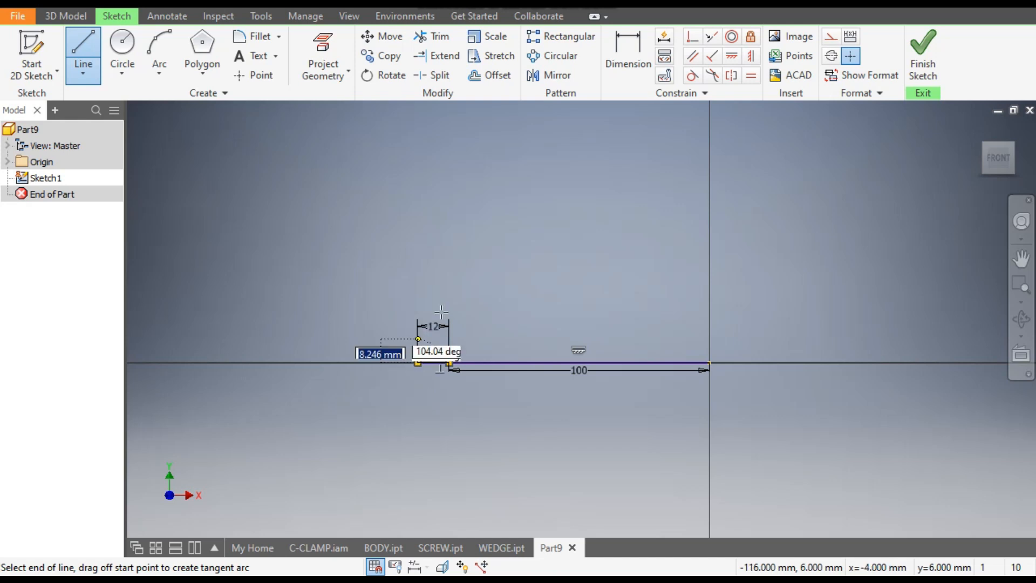
{"action": "scroll", "coordinate": [409, 317], "scroll_direction": "up", "scroll_amount": 3}
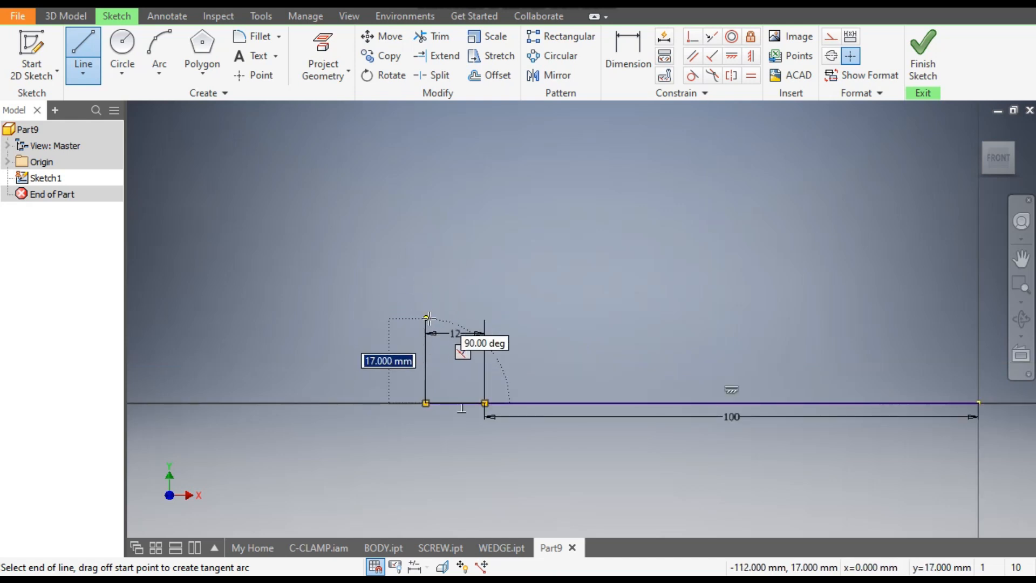
{"action": "type", "text": "11"}
{"action": "key", "text": "Return"}
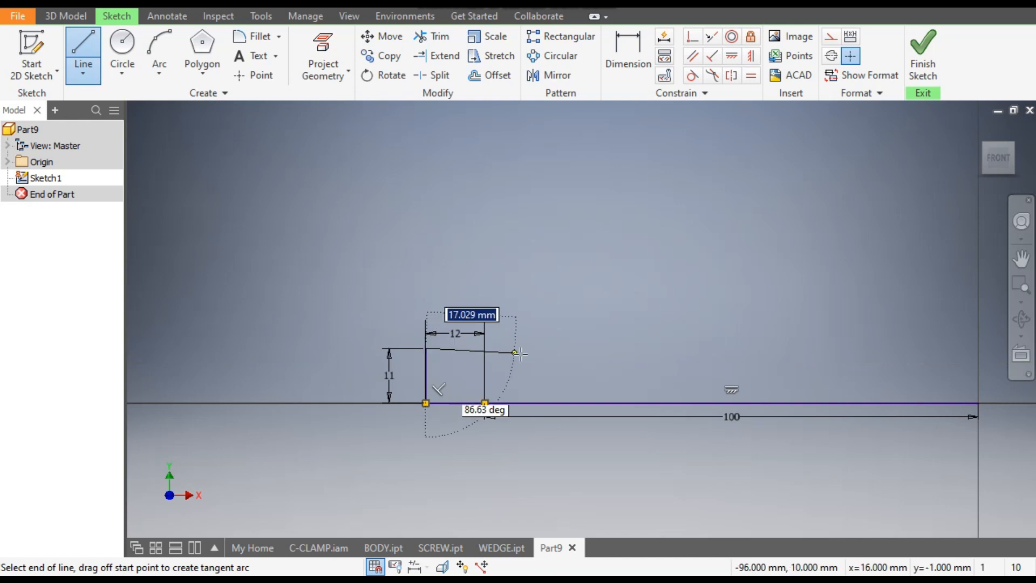
{"action": "type", "text": "12"}
{"action": "key", "text": "Return"}
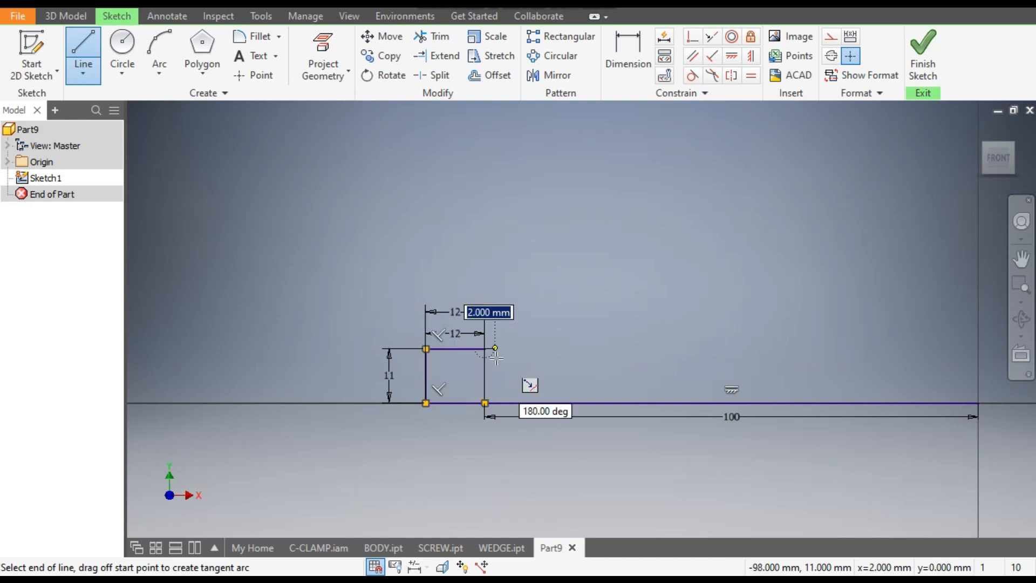
Draw the end block's inner side downward, then a horizontal line to above the origin, about 5.5 mm from the base line
{"action": "left_click", "coordinate": [485, 375]}
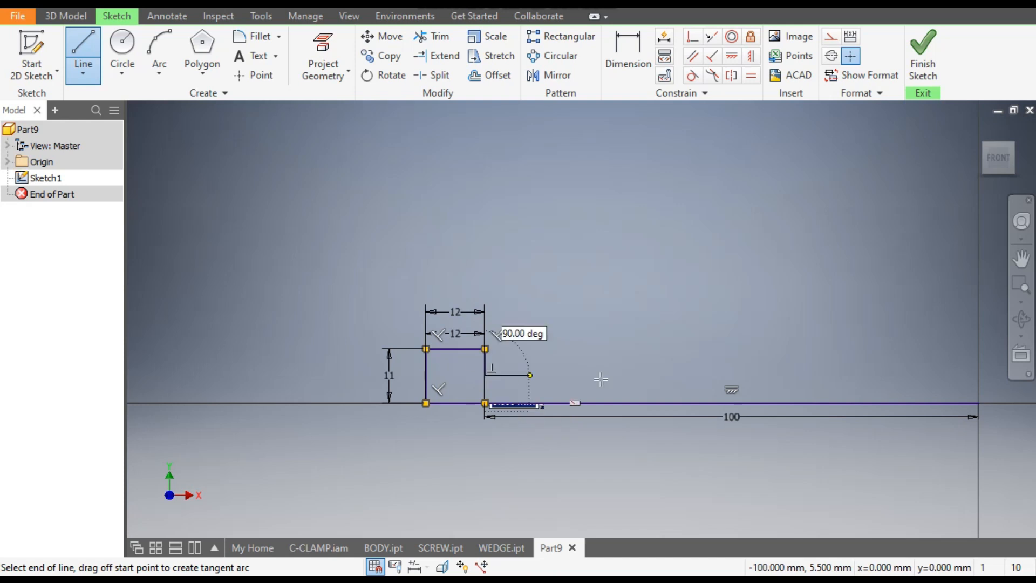
{"action": "left_click", "coordinate": [977, 372]}
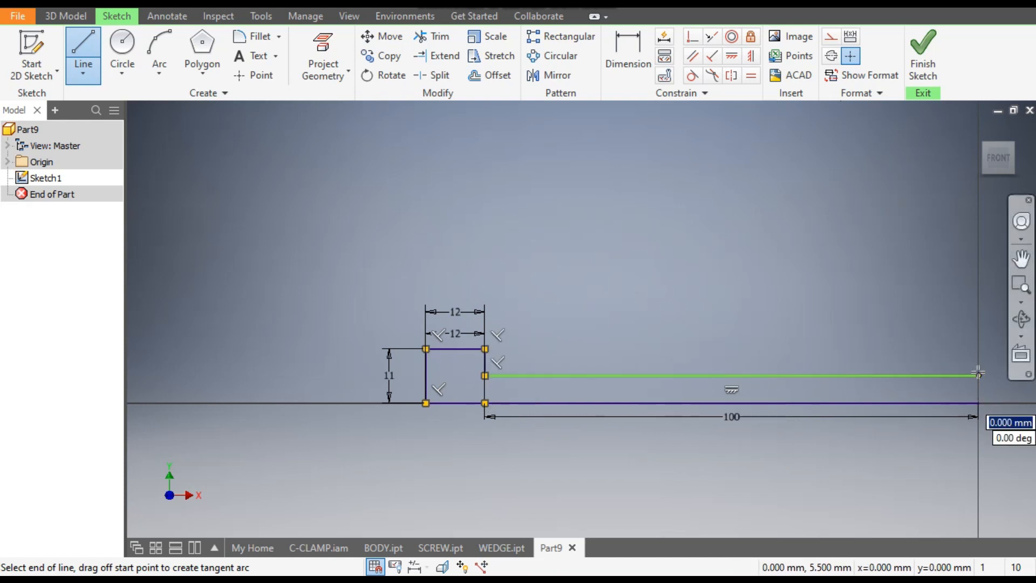
{"action": "key", "text": "Escape"}
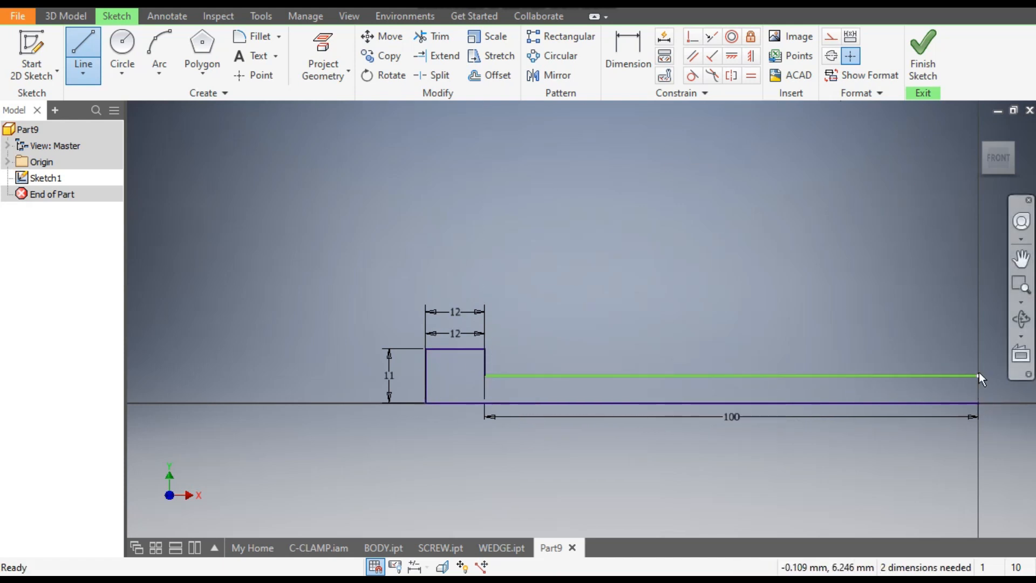
Dimension the distance between the two long horizontal lines as 8 mm
{"action": "left_click", "coordinate": [627, 58]}
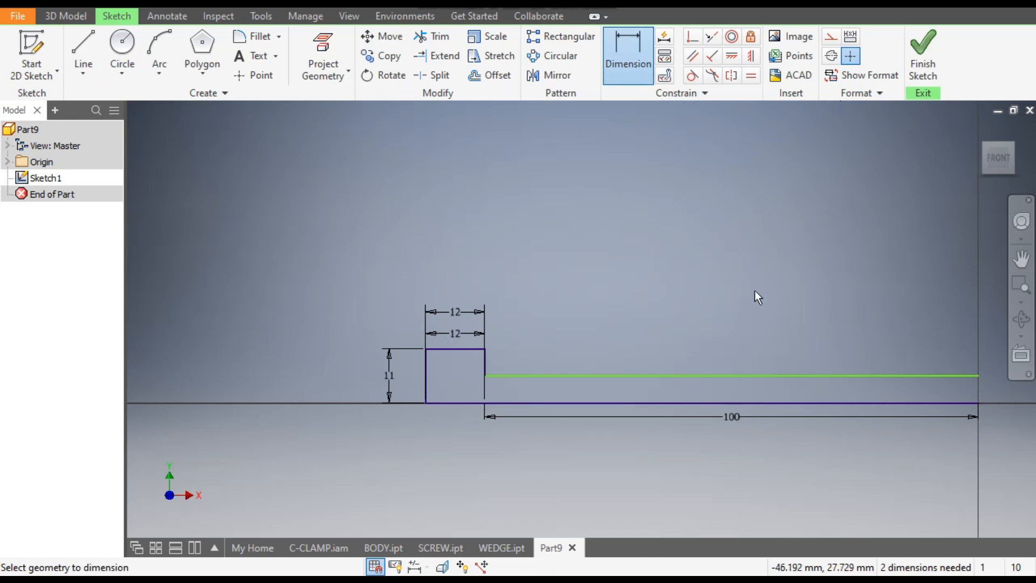
{"action": "left_click", "coordinate": [699, 375]}
{"action": "left_click", "coordinate": [715, 403]}
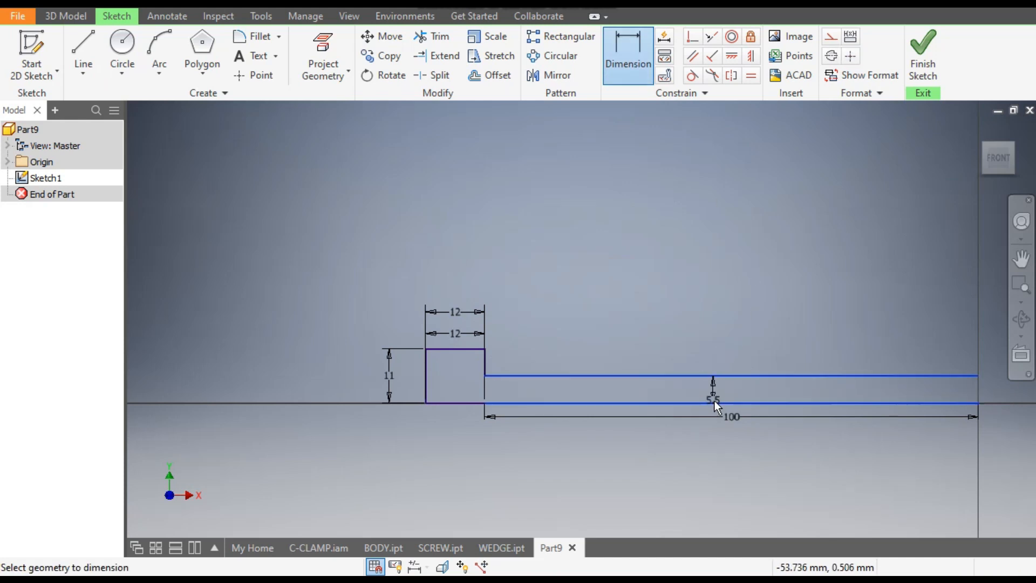
{"action": "left_click", "coordinate": [671, 442]}
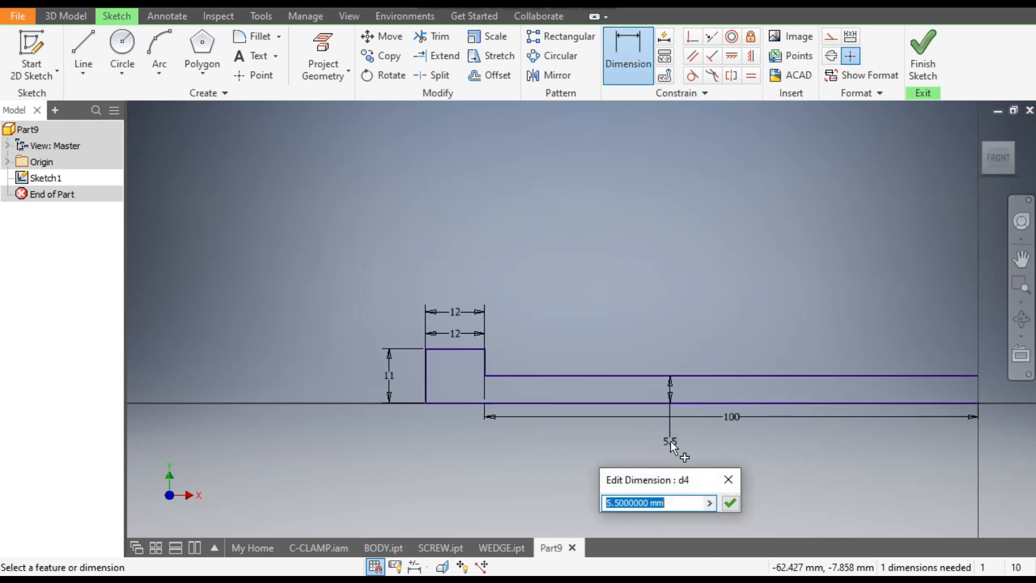
{"action": "type", "text": "8"}
{"action": "key", "text": "Return"}
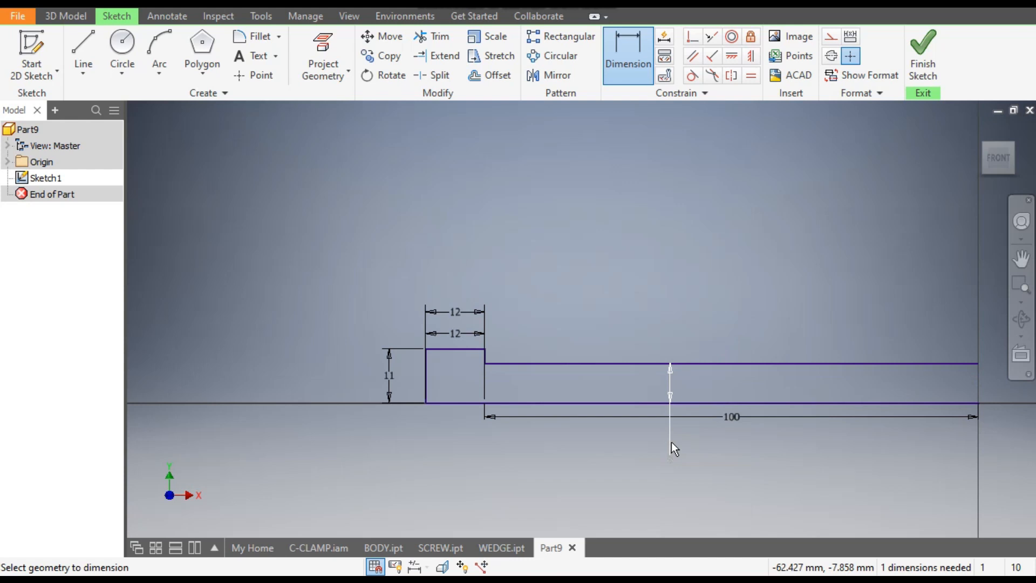
Close the profile with a vertical line from the upper long line's open end down to the origin
{"action": "key", "text": "F2"}
{"action": "mouse_move", "coordinate": [844, 330]}
{"action": "left_mouse_down"}
{"action": "mouse_move", "coordinate": [599, 293]}
{"action": "mouse_move", "coordinate": [646, 301]}
{"action": "left_mouse_up"}
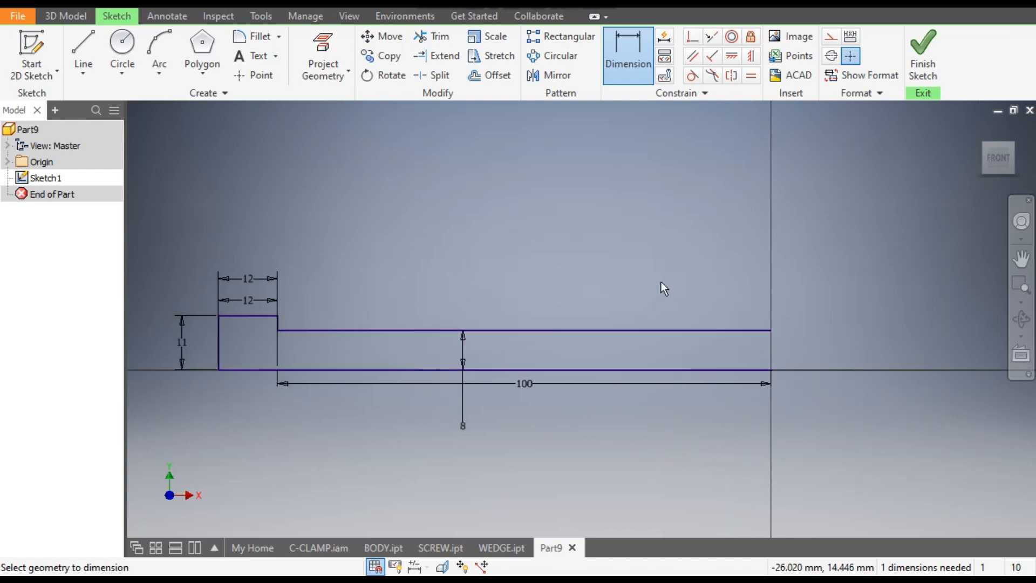
{"action": "left_click", "coordinate": [79, 40]}
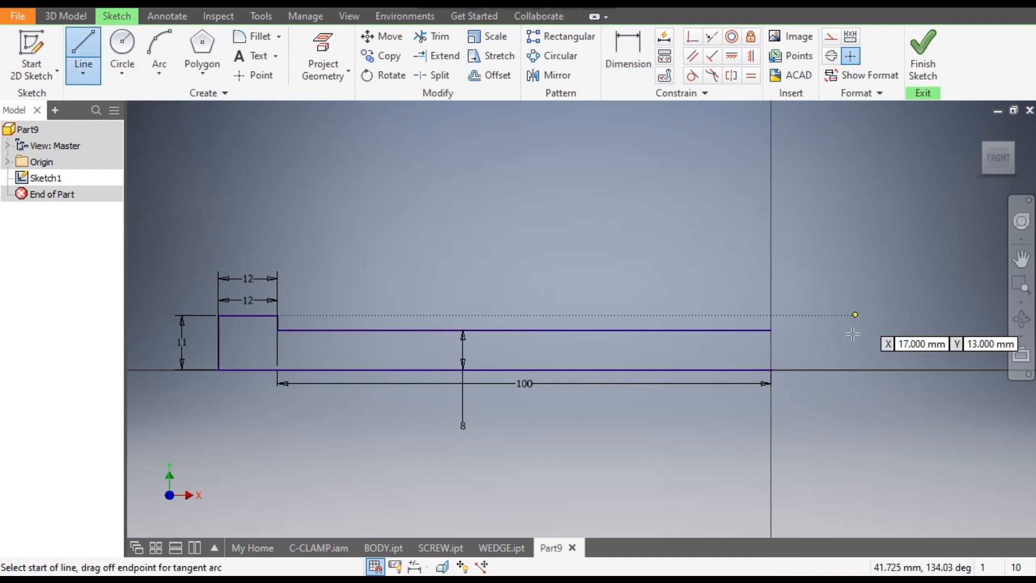
{"action": "left_click", "coordinate": [772, 330]}
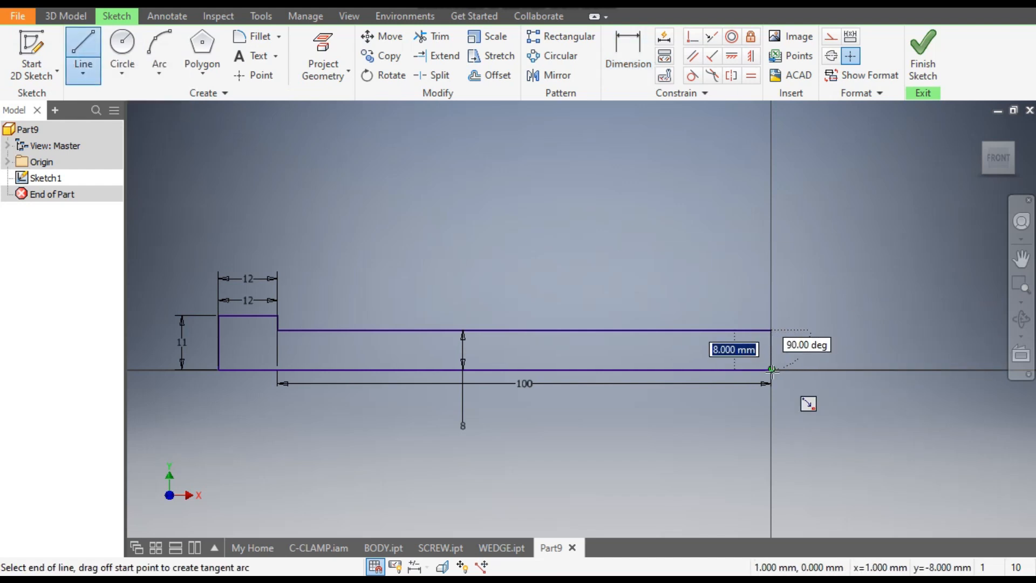
{"action": "double_click", "coordinate": [772, 370]}
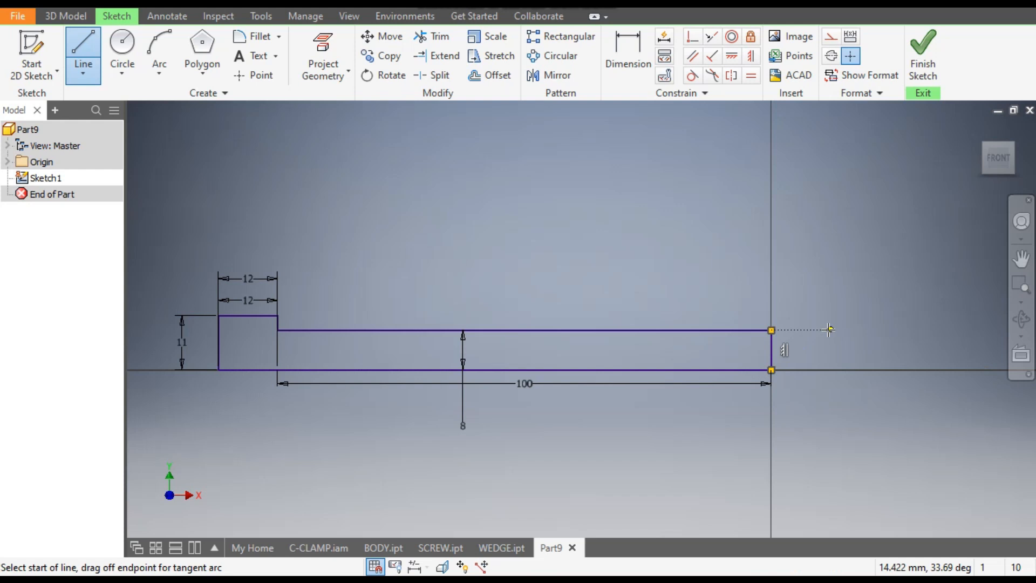
{"action": "key", "text": "Escape"}
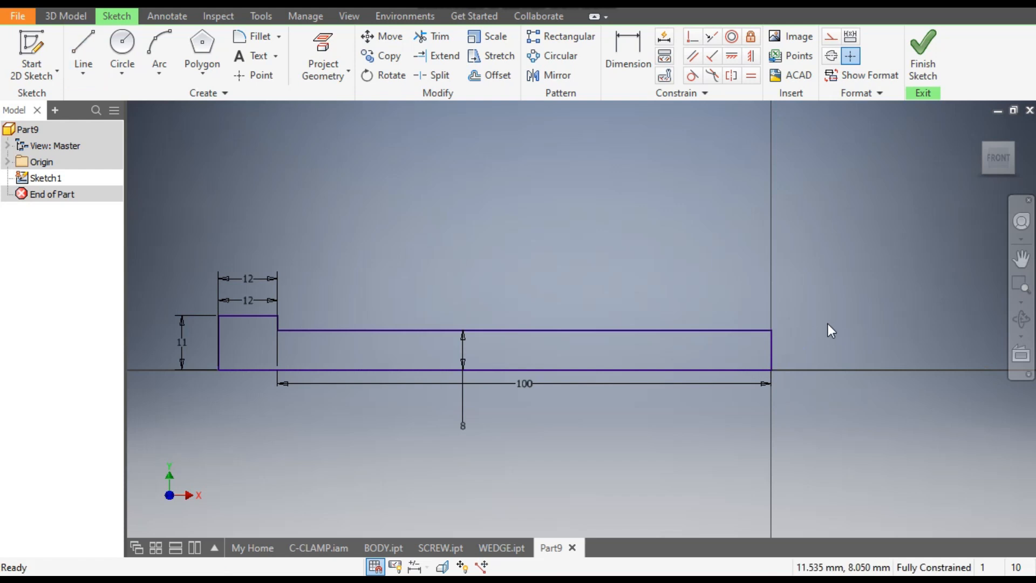
Mirror the whole half profile about the vertical line at the origin
{"action": "left_click", "coordinate": [546, 82]}
{"action": "mouse_move", "coordinate": [717, 208]}
{"action": "left_mouse_down"}
{"action": "mouse_move", "coordinate": [338, 335]}
{"action": "mouse_move", "coordinate": [131, 445]}
{"action": "left_mouse_up"}
{"action": "middle_click_drag", "start_coordinate": [779, 278], "coordinate": [682, 282]}
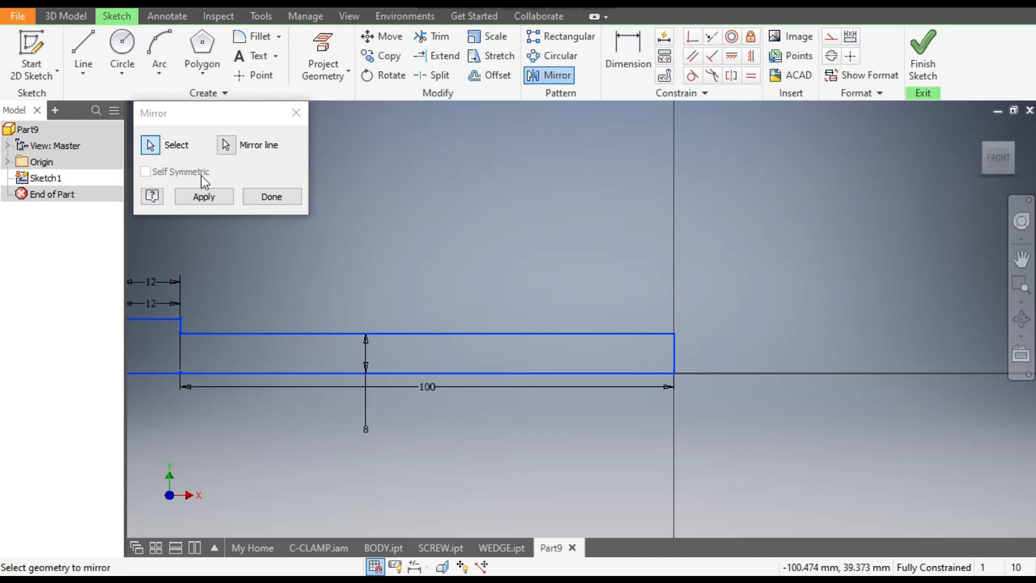
{"action": "left_click", "coordinate": [226, 144]}
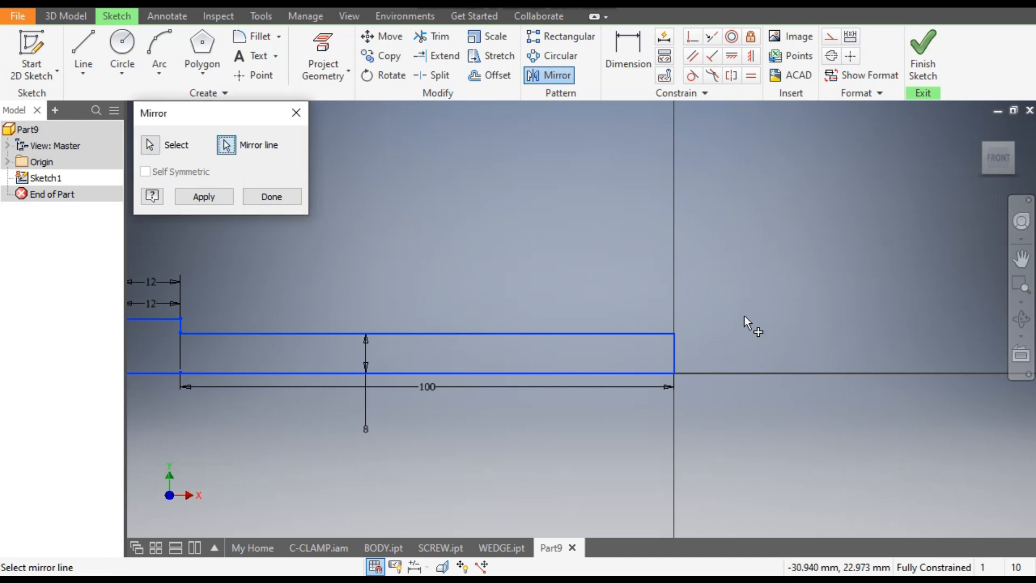
{"action": "left_click", "coordinate": [674, 351]}
{"action": "left_click", "coordinate": [227, 196]}
{"action": "left_click", "coordinate": [271, 195]}
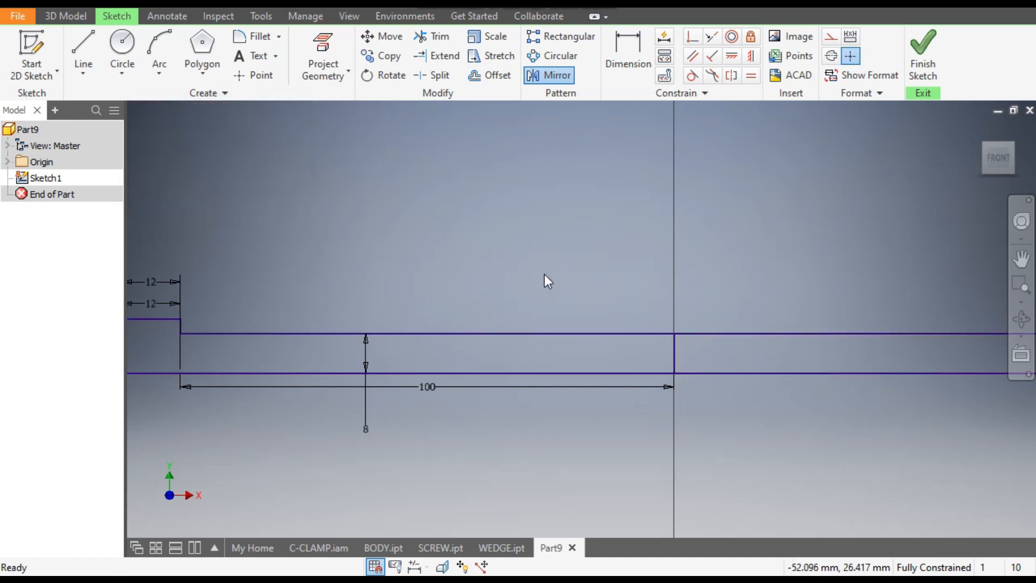
{"action": "scroll", "coordinate": [543, 274], "scroll_direction": "down", "scroll_amount": 3}
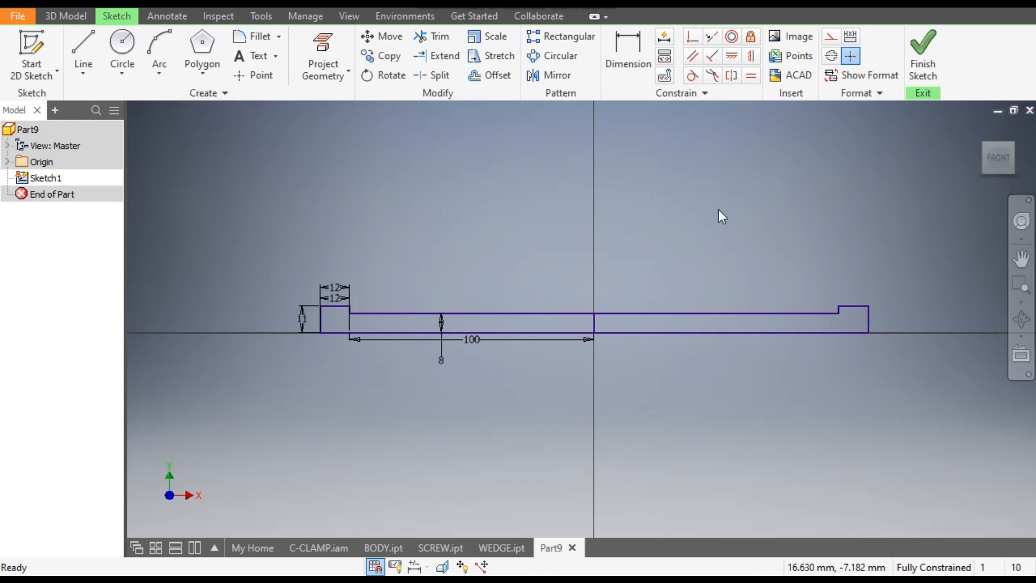
Finish the sketch and revolve both halves of the profile fully around the long base line as a solid
{"action": "left_click", "coordinate": [922, 54]}
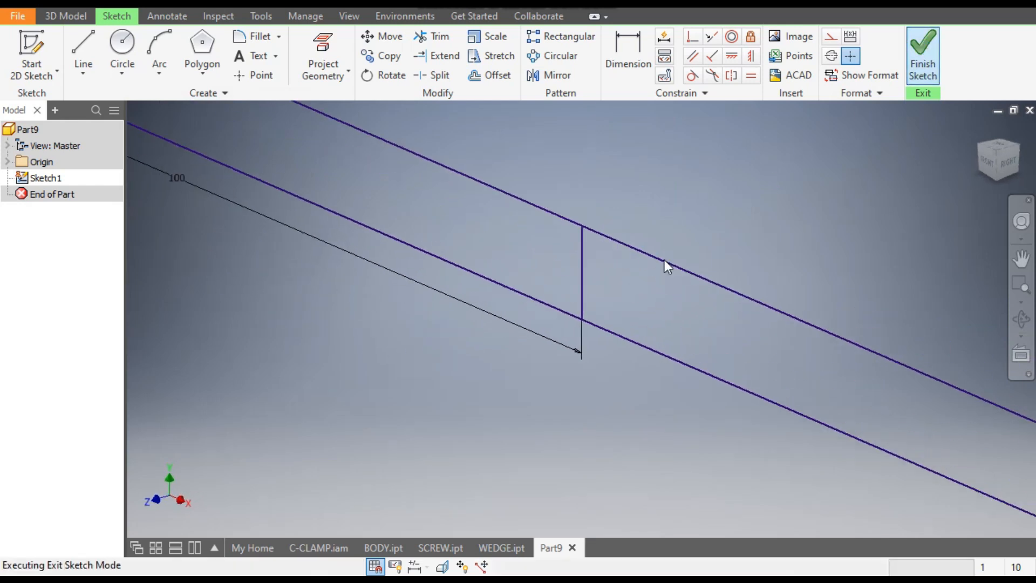
{"action": "scroll", "coordinate": [655, 329], "scroll_direction": "down", "scroll_amount": 5}
{"action": "mouse_move", "coordinate": [651, 334]}
{"action": "middle_mouse_down"}
{"action": "mouse_move", "coordinate": [649, 384]}
{"action": "mouse_move", "coordinate": [626, 342]}
{"action": "middle_mouse_up"}
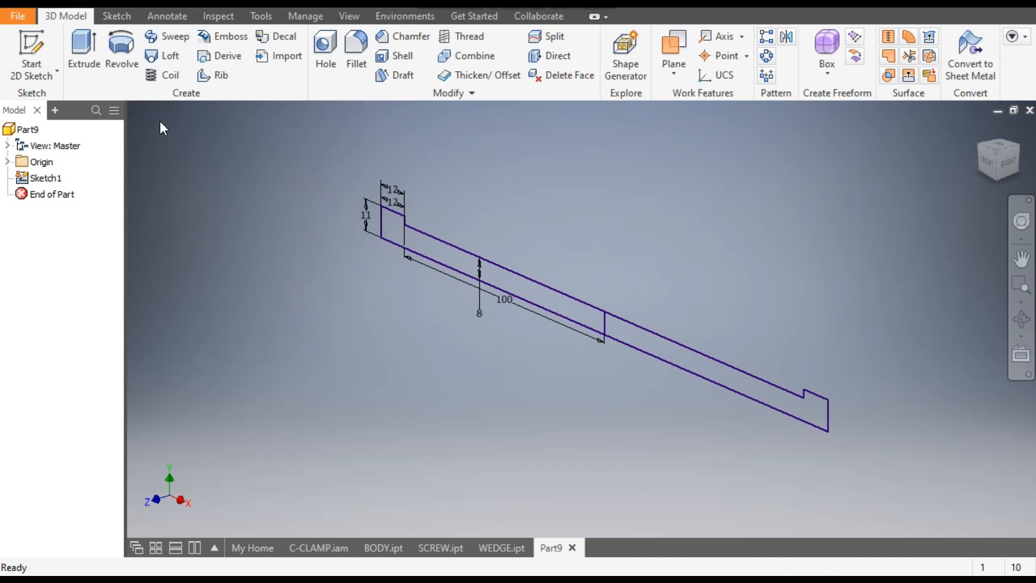
{"action": "left_click", "coordinate": [129, 56]}
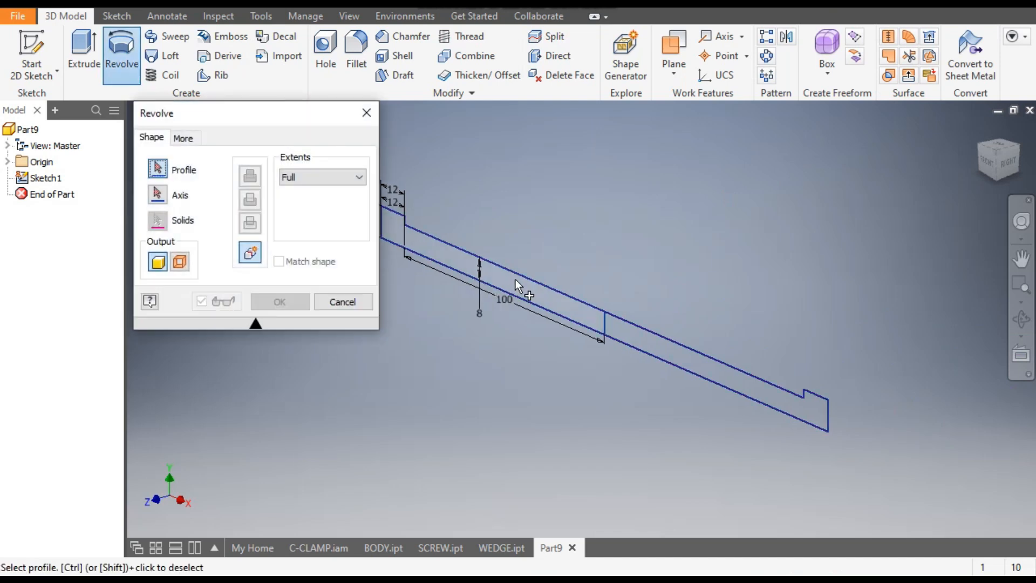
{"action": "left_click", "coordinate": [515, 280]}
{"action": "middle_click_drag", "start_coordinate": [643, 249], "coordinate": [737, 222]}
{"action": "left_click", "coordinate": [158, 195]}
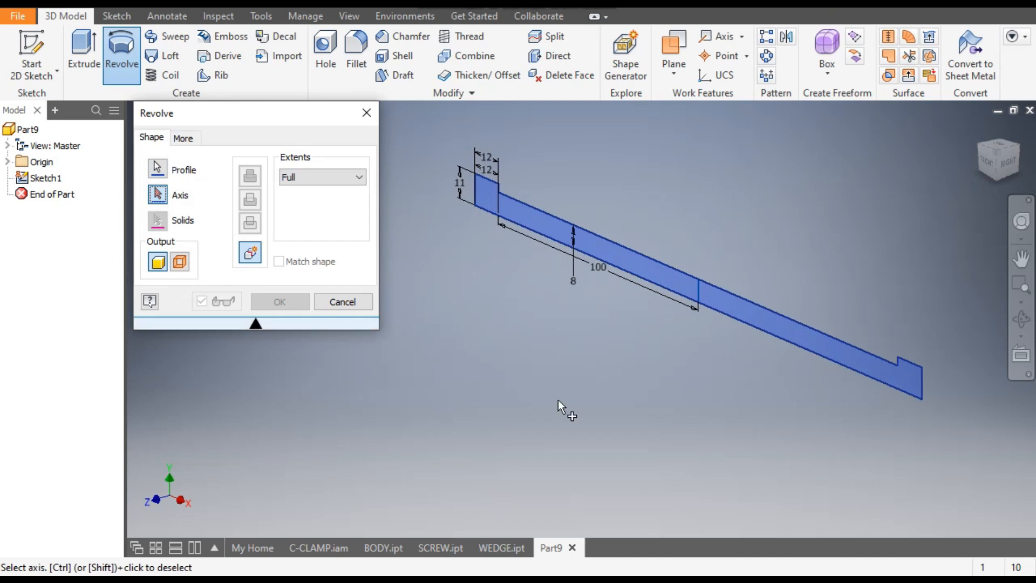
{"action": "left_click", "coordinate": [665, 290]}
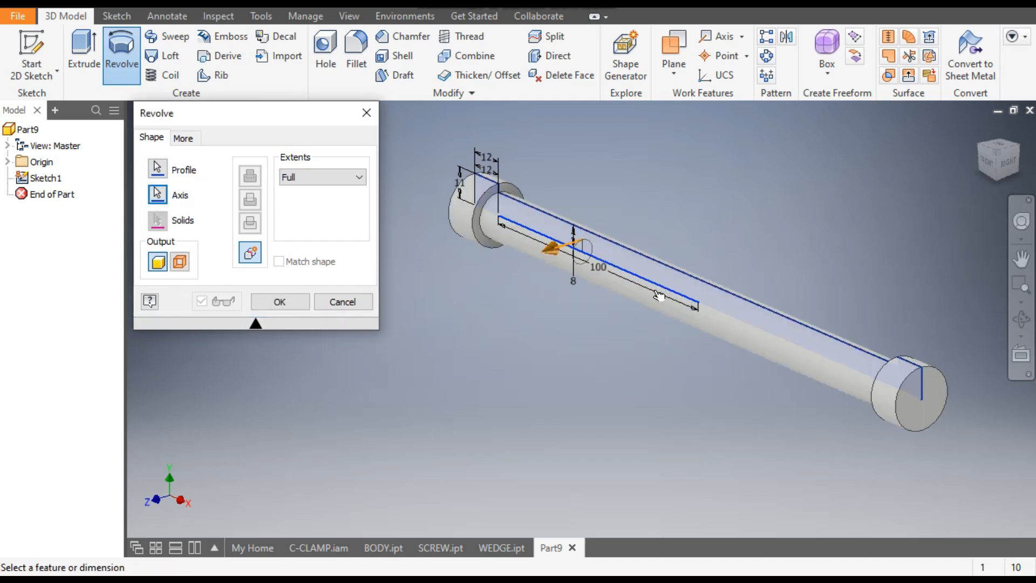
{"action": "left_click", "coordinate": [285, 302]}
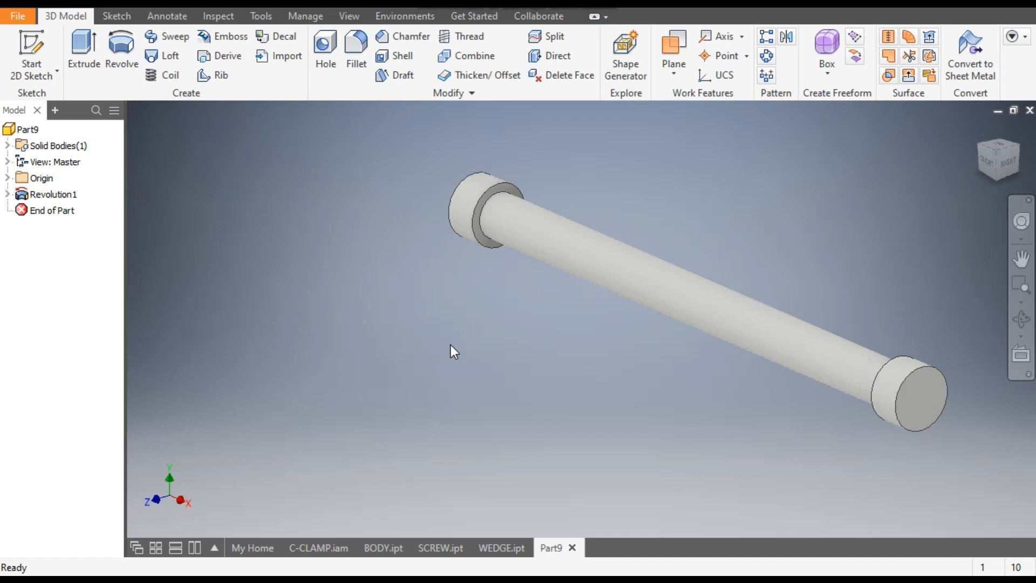
Fillet the outer rim of both end caps and the edges where they meet the bar with a 5 mm radius
{"action": "left_click", "coordinate": [357, 49]}
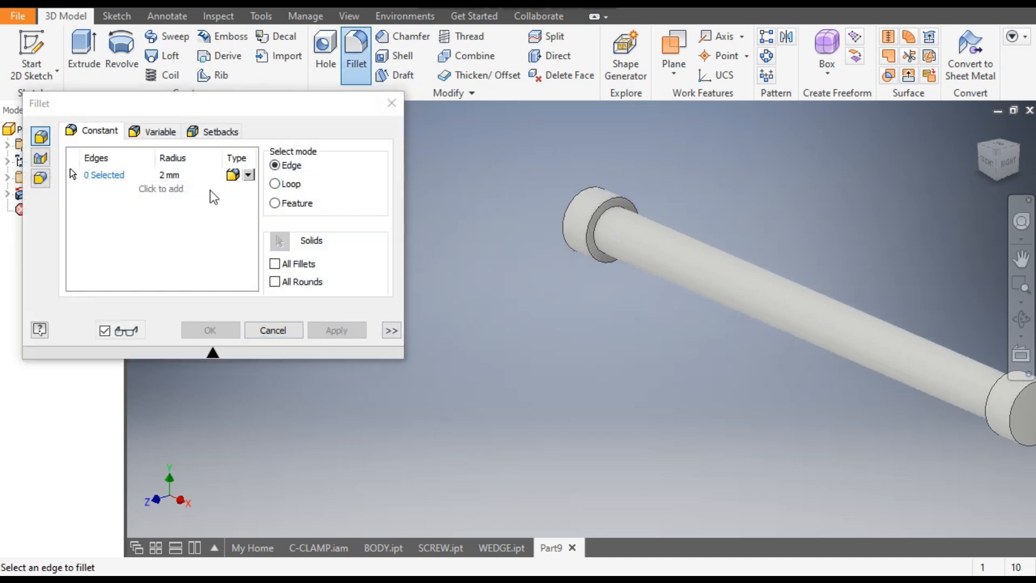
{"action": "left_click", "coordinate": [182, 175]}
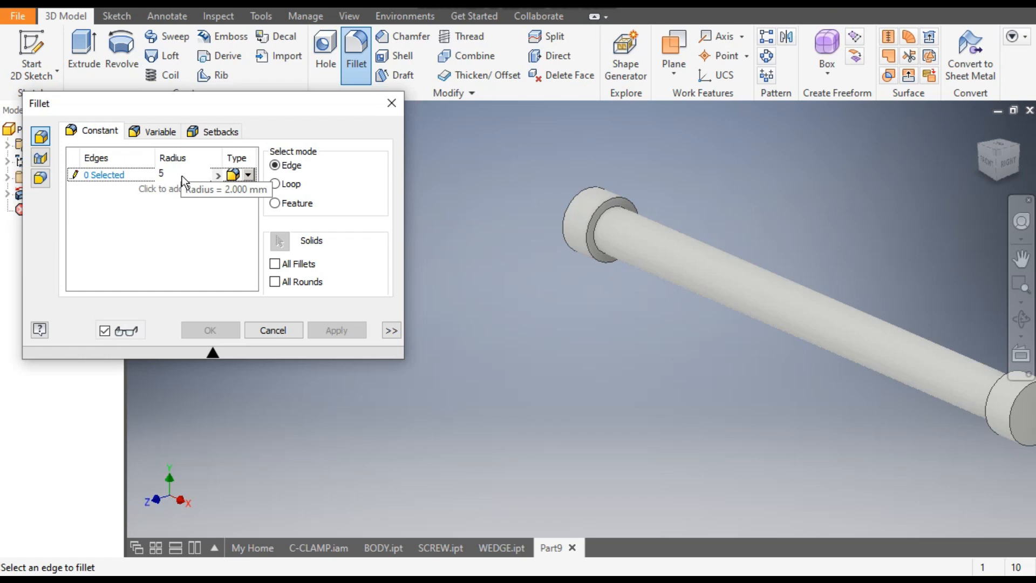
{"action": "middle_click_drag", "start_coordinate": [426, 222], "coordinate": [393, 185]}
{"action": "left_click", "coordinate": [522, 153]}
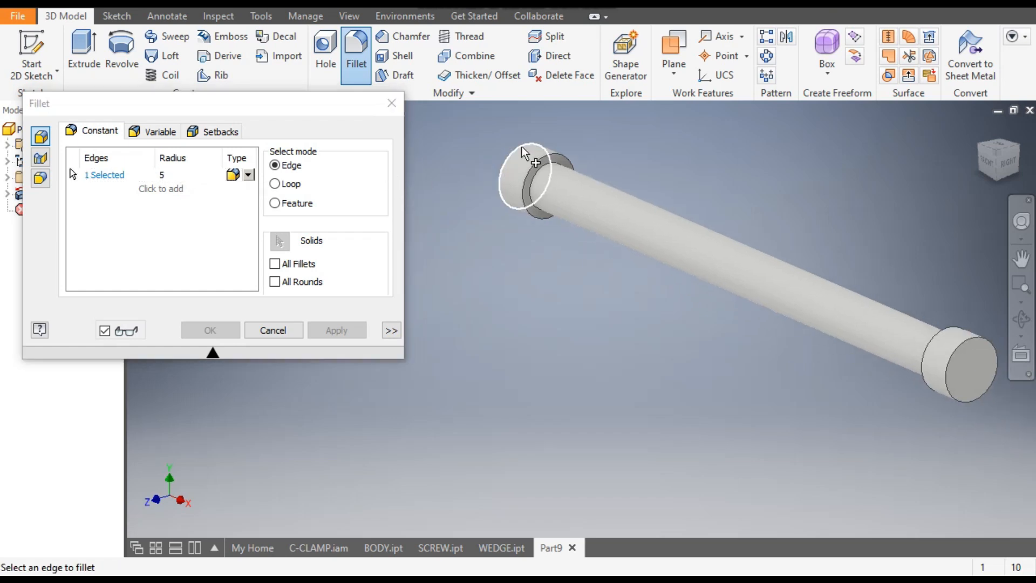
{"action": "scroll", "coordinate": [554, 151], "scroll_direction": "up", "scroll_amount": 3}
{"action": "left_click", "coordinate": [544, 176]}
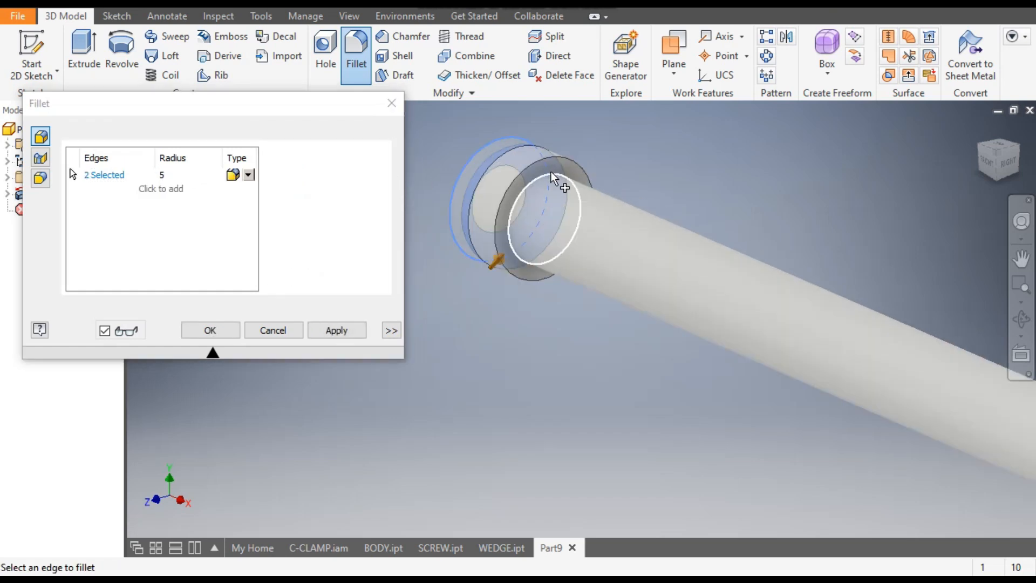
{"action": "scroll", "coordinate": [492, 184], "scroll_direction": "down", "scroll_amount": 2}
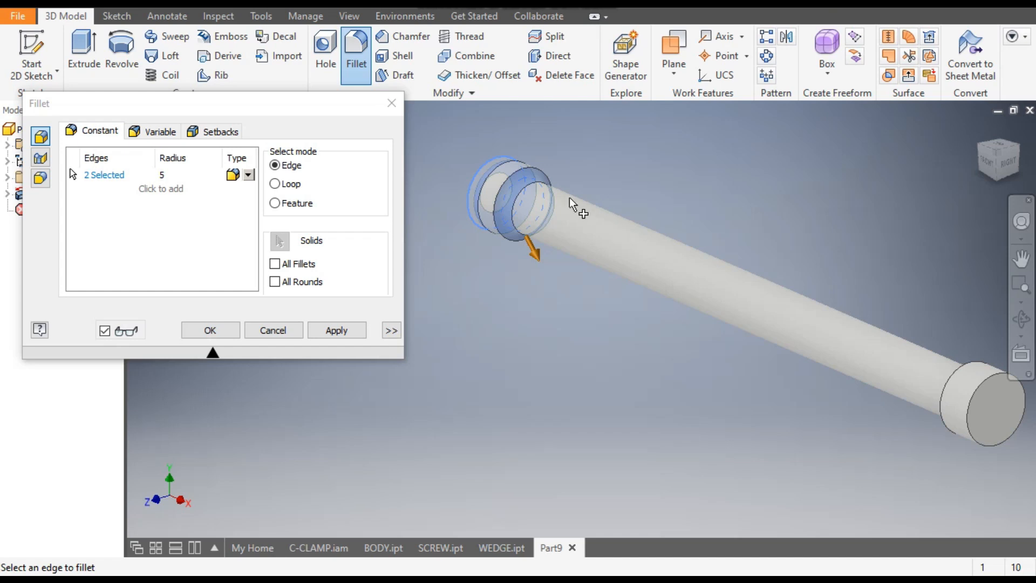
{"action": "left_click", "coordinate": [1002, 372]}
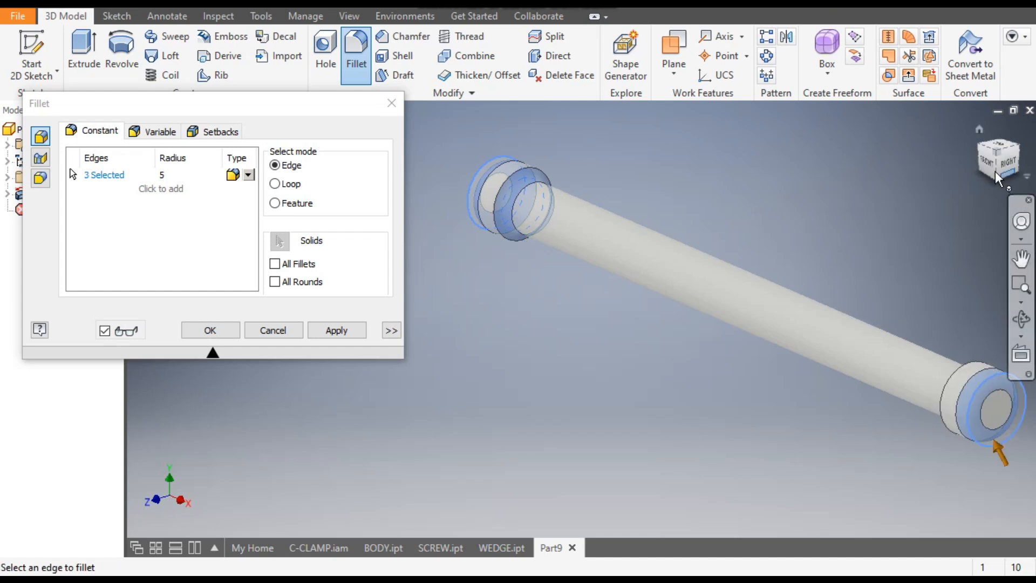
{"action": "left_click", "coordinate": [979, 147]}
{"action": "scroll", "coordinate": [758, 262], "scroll_direction": "up", "scroll_amount": 3}
{"action": "left_click", "coordinate": [754, 266]}
{"action": "left_click", "coordinate": [339, 324]}
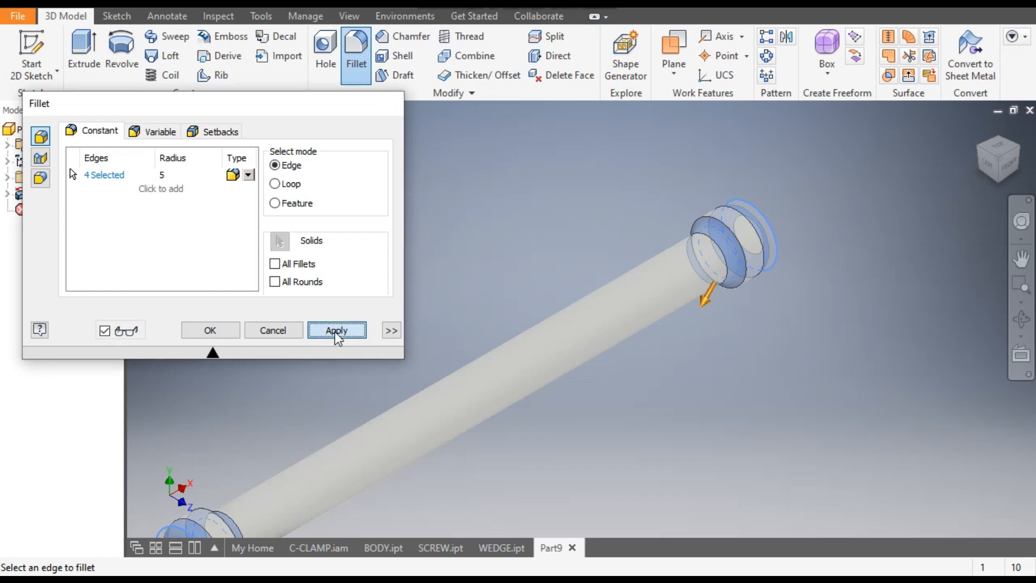
Fillet the inner rim edge of both end caps, on the side facing the bar, with a 2 mm radius
{"action": "left_click", "coordinate": [163, 175]}
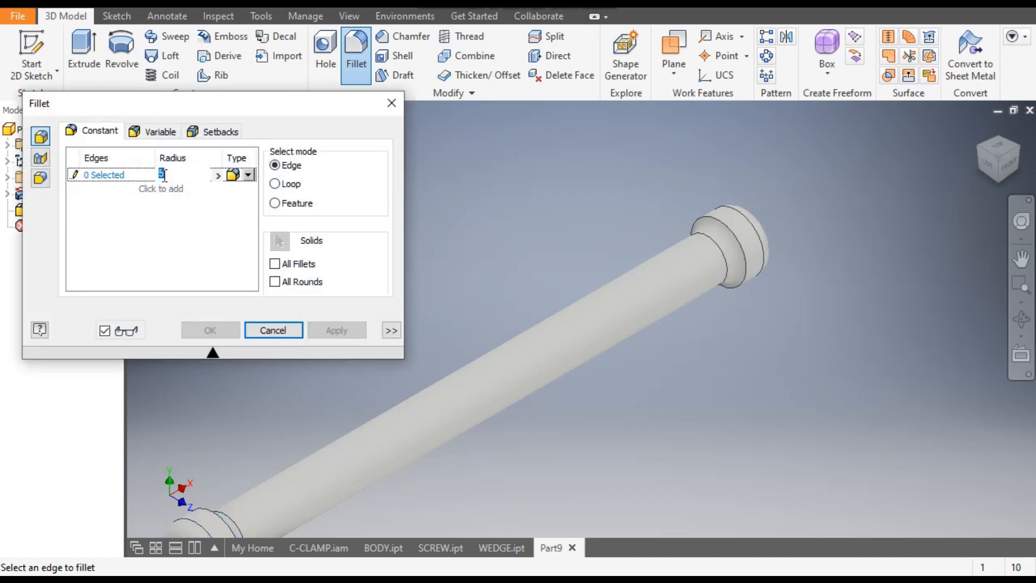
{"action": "left_click", "coordinate": [720, 222]}
{"action": "left_click", "coordinate": [1015, 160]}
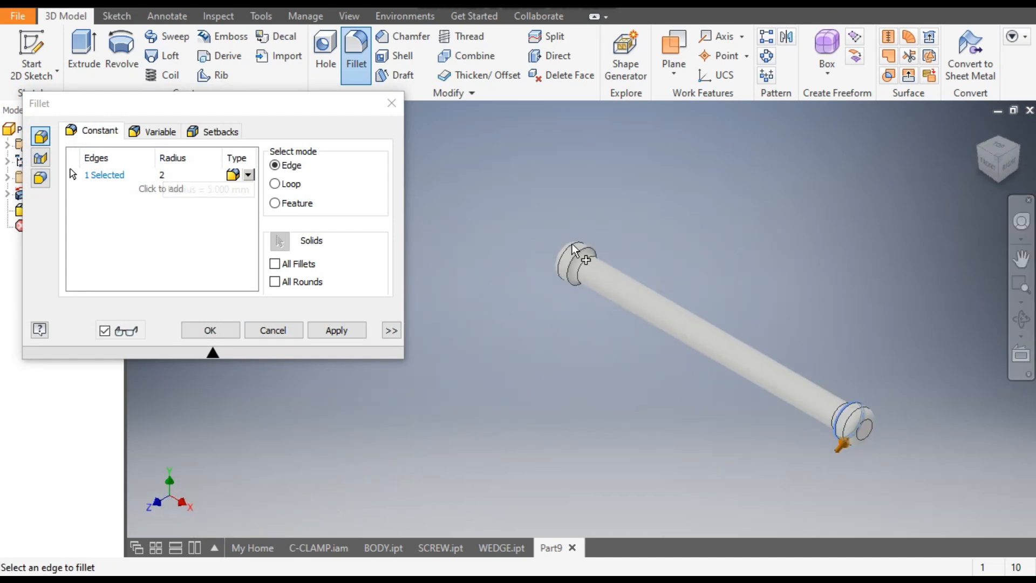
{"action": "scroll", "coordinate": [573, 249], "scroll_direction": "up", "scroll_amount": 5}
{"action": "left_click", "coordinate": [594, 262]}
{"action": "left_click", "coordinate": [337, 330]}
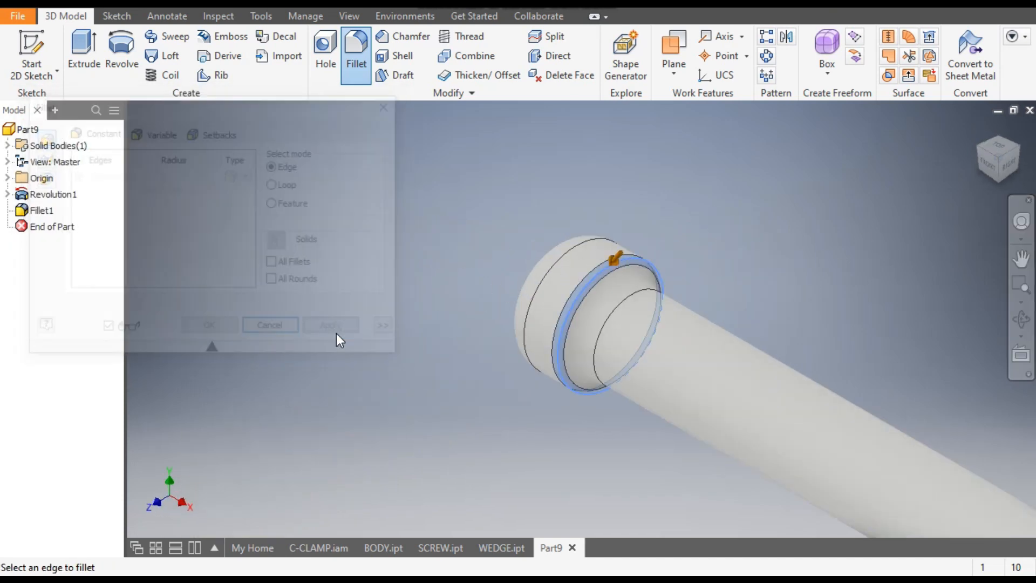
{"action": "left_click", "coordinate": [270, 324]}
{"action": "scroll", "coordinate": [316, 280], "scroll_direction": "down", "scroll_amount": 5}
{"action": "middle_click_drag", "start_coordinate": [374, 331], "coordinate": [355, 281]}
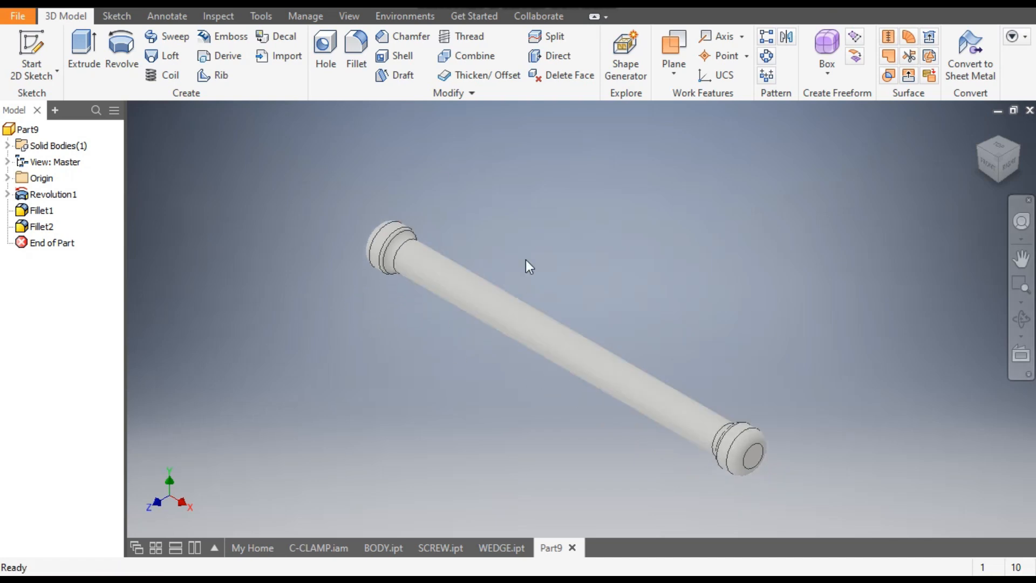
Give the handle bar part the Black Cast appearance from the Inventor Material Library
{"action": "left_click", "coordinate": [404, 7]}
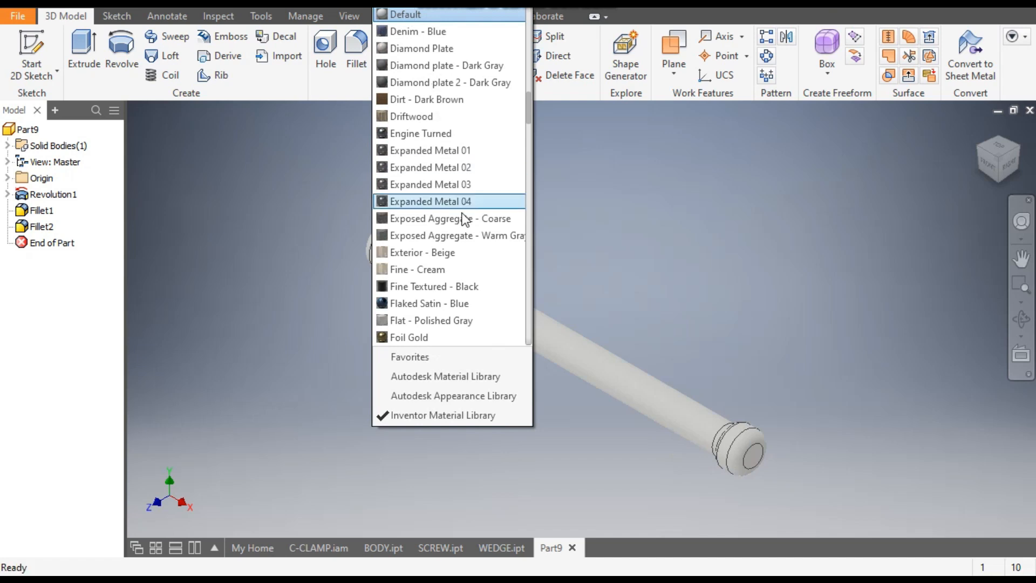
{"action": "scroll", "coordinate": [462, 215], "scroll_direction": "up", "scroll_amount": 9}
{"action": "scroll", "coordinate": [465, 220], "scroll_direction": "up", "scroll_amount": 4}
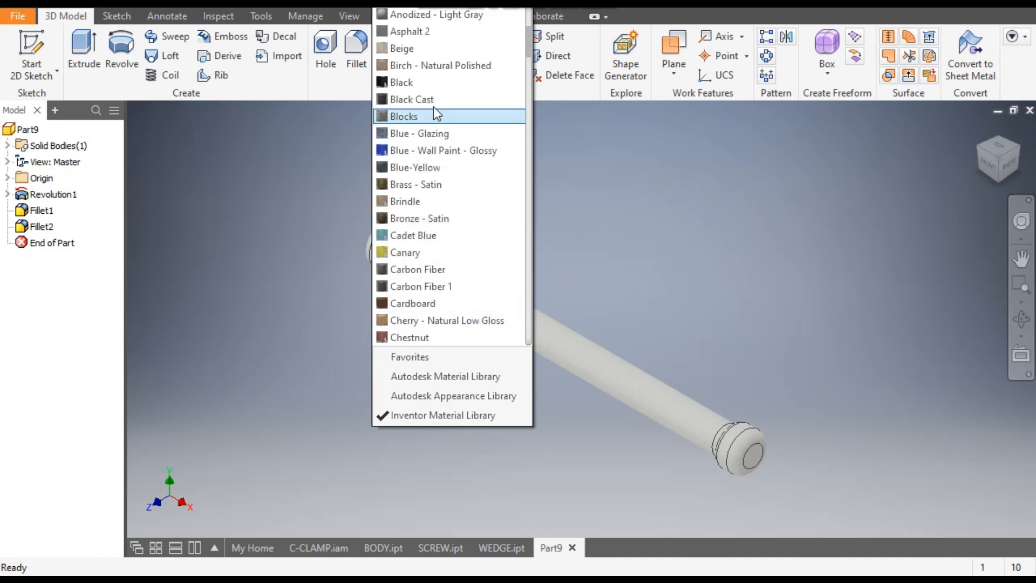
{"action": "left_click", "coordinate": [435, 100]}
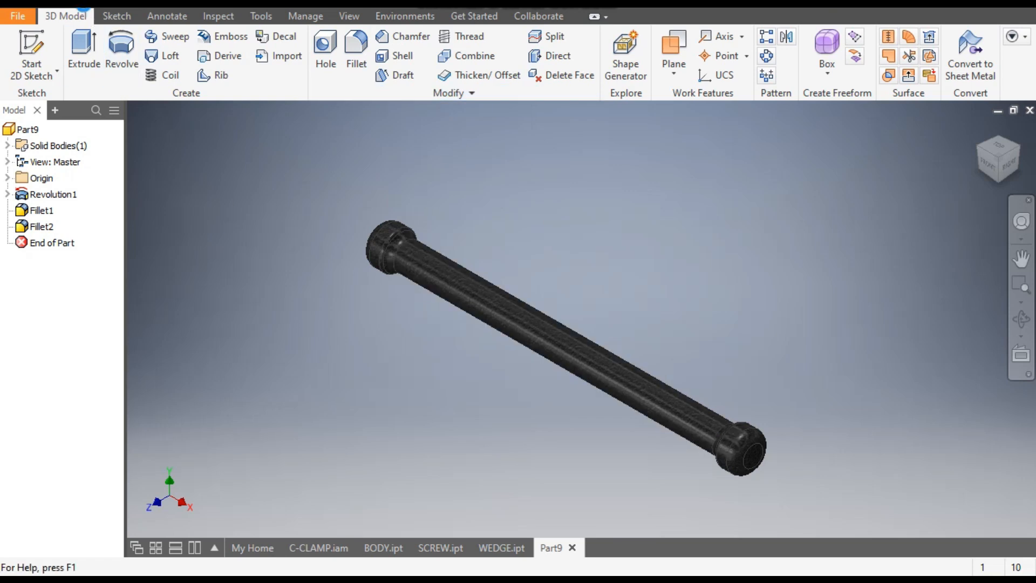
Save the part as HANDLE BAR in the ASSEMBLY folder
{"action": "key", "text": "ctrl+s"}
{"action": "type", "text": "HA"}
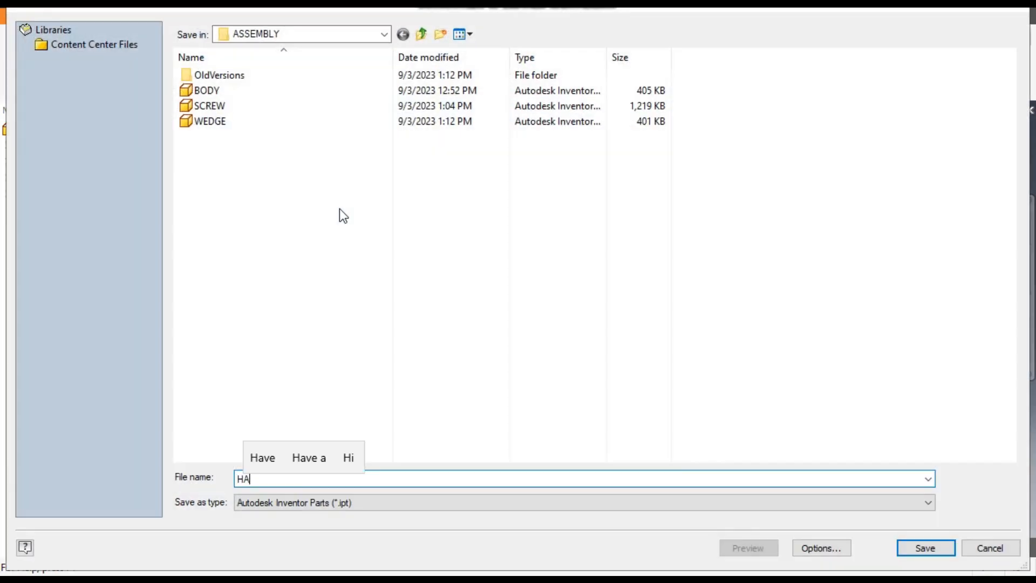
{"action": "type", "text": "NDLR"}
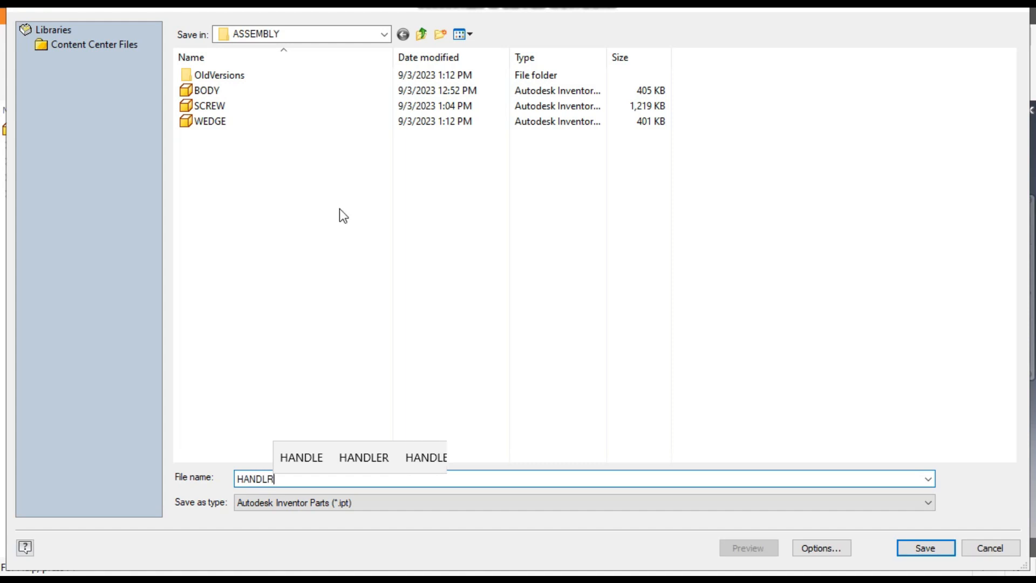
{"action": "key", "text": "BackSpace"}
{"action": "type", "text": "E BAR"}
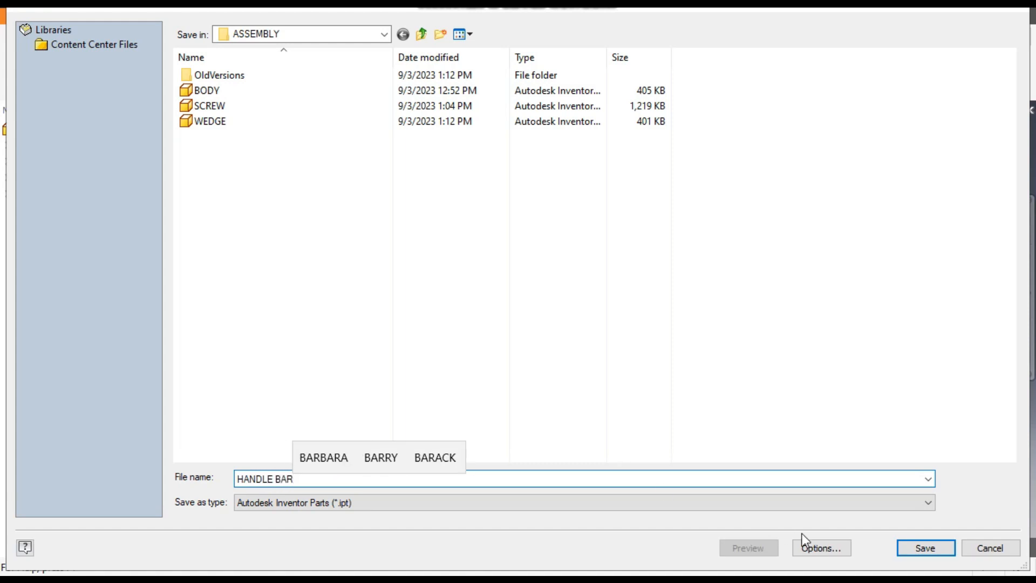
{"action": "left_click", "coordinate": [924, 549]}
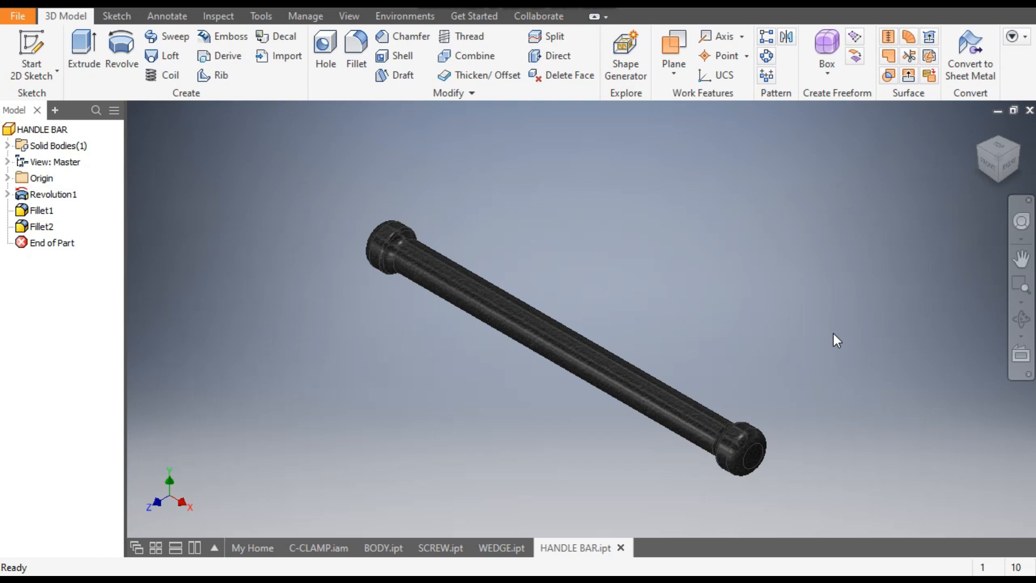
In the C-CLAMP.iam assembly, return to the top level and activate the yellow WEDGE UP part in place for reference
{"action": "left_click", "coordinate": [332, 548]}
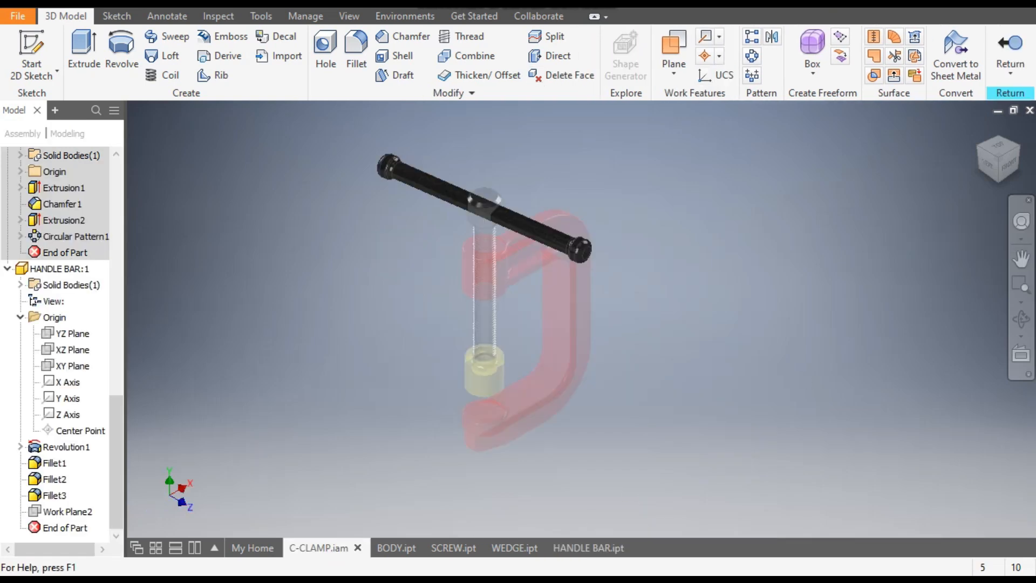
{"action": "scroll", "coordinate": [59, 232], "scroll_direction": "up", "scroll_amount": 5}
{"action": "scroll", "coordinate": [57, 235], "scroll_direction": "up", "scroll_amount": 5}
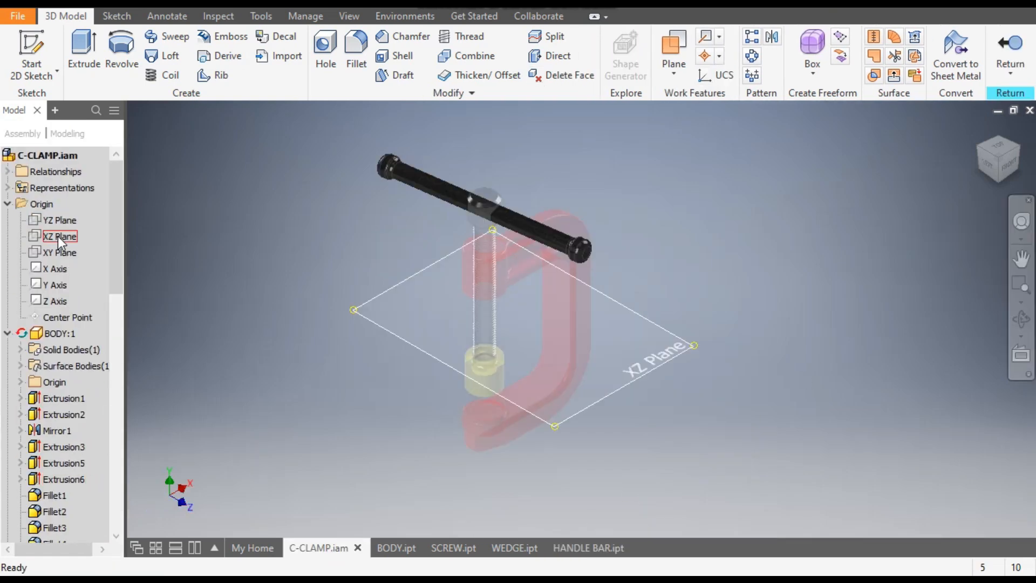
{"action": "double_click", "coordinate": [43, 156]}
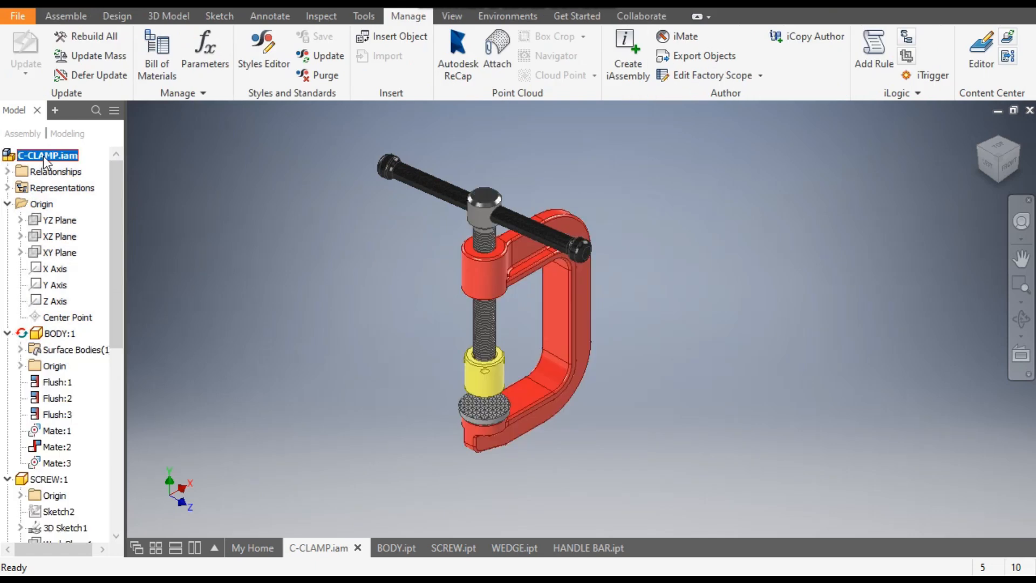
{"action": "double_click", "coordinate": [496, 389]}
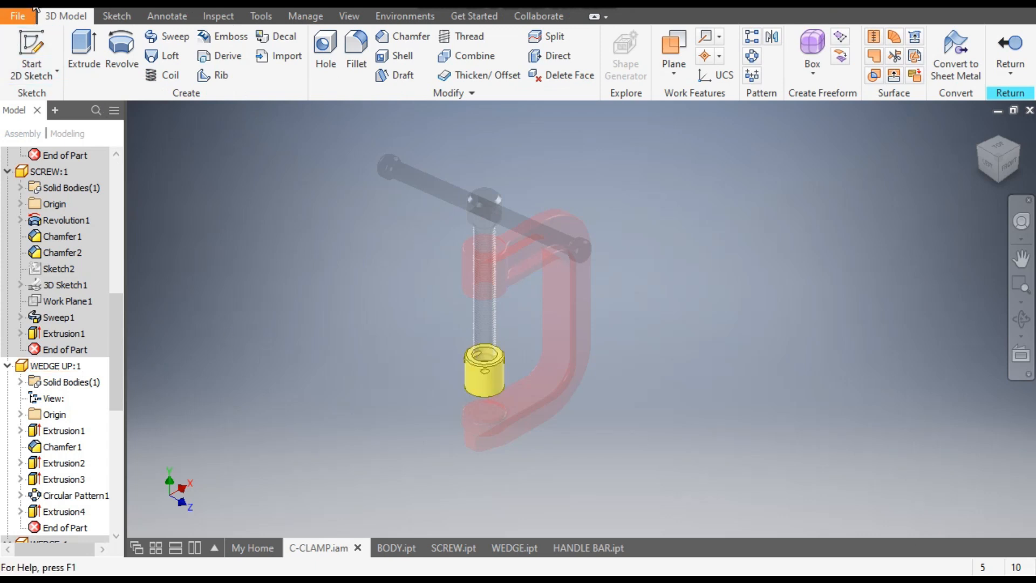
Create a new metric Standard (mm) part and start a 2D sketch on its XZ plane
{"action": "key", "text": "ctrl+n"}
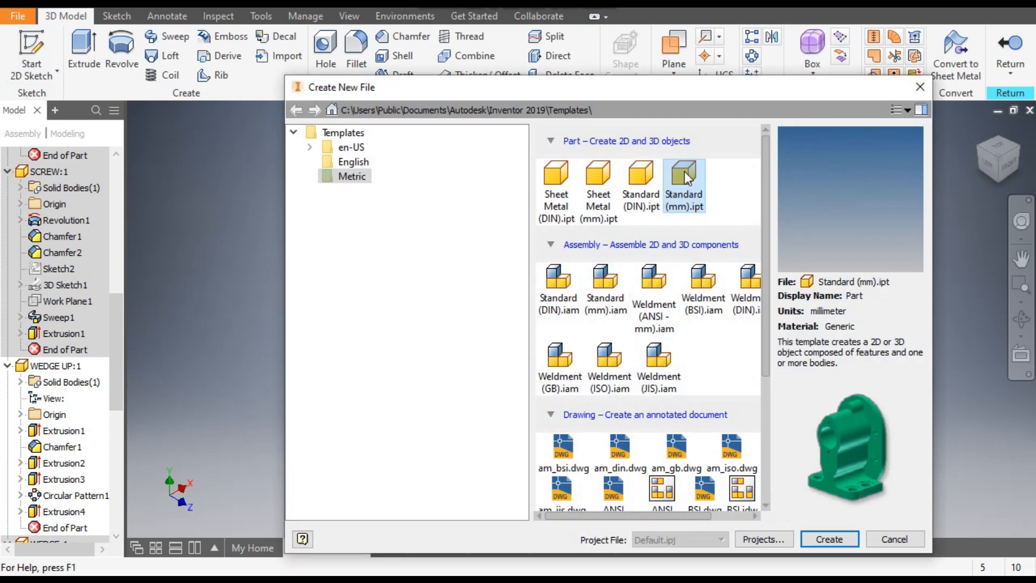
{"action": "left_click", "coordinate": [828, 539]}
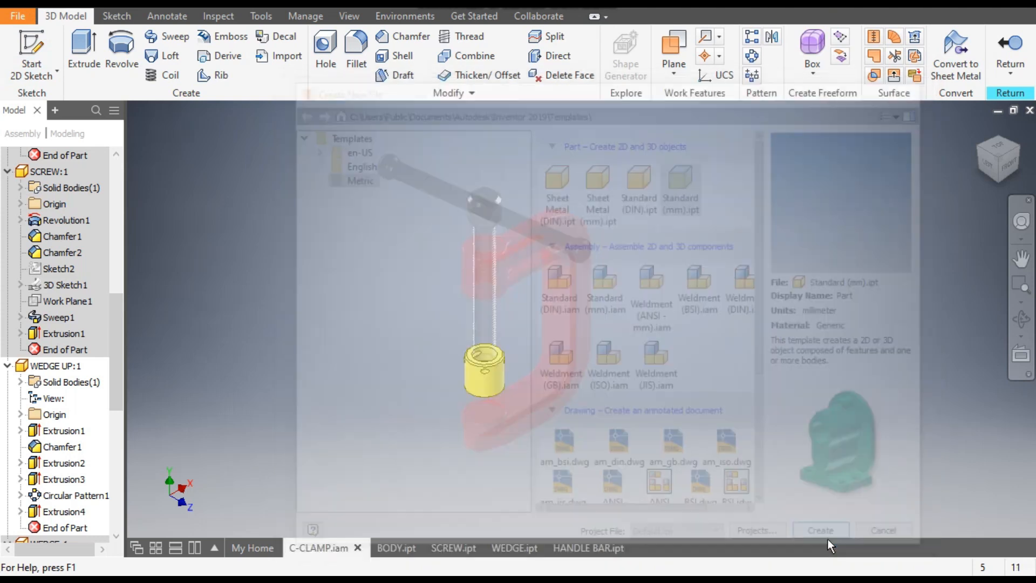
{"action": "left_click", "coordinate": [34, 43]}
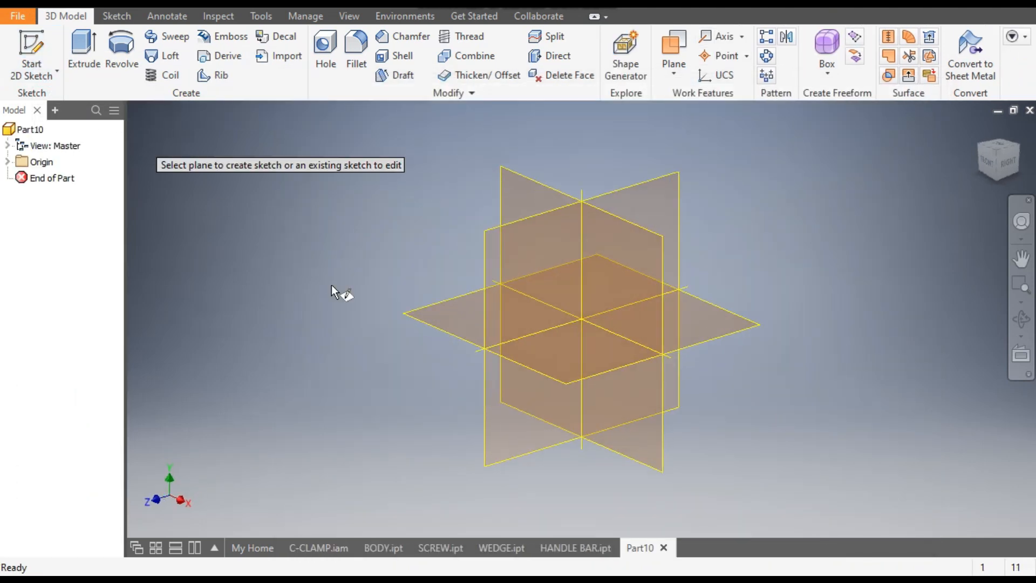
{"action": "left_click", "coordinate": [475, 296]}
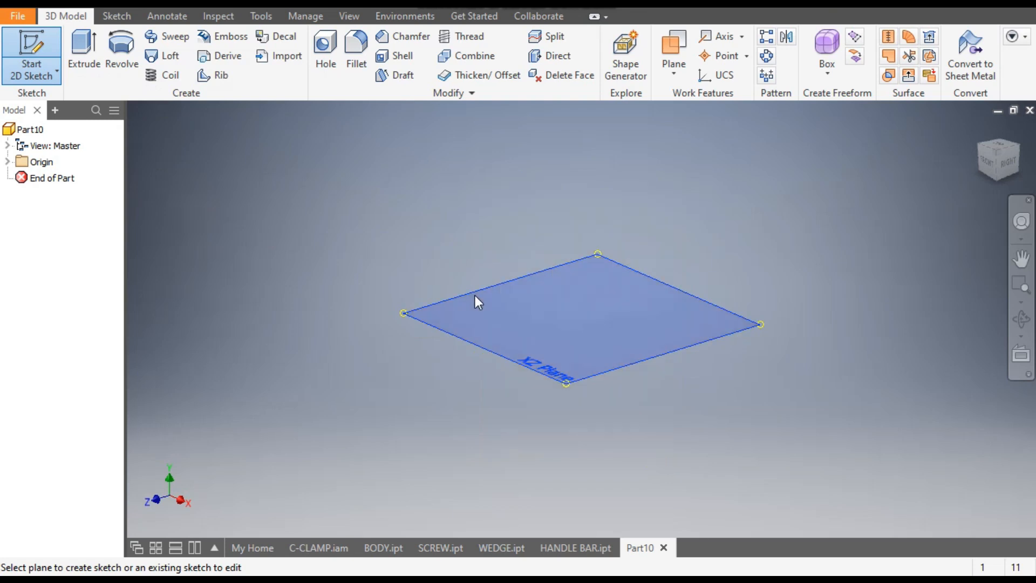
{"action": "left_click", "coordinate": [1015, 127]}
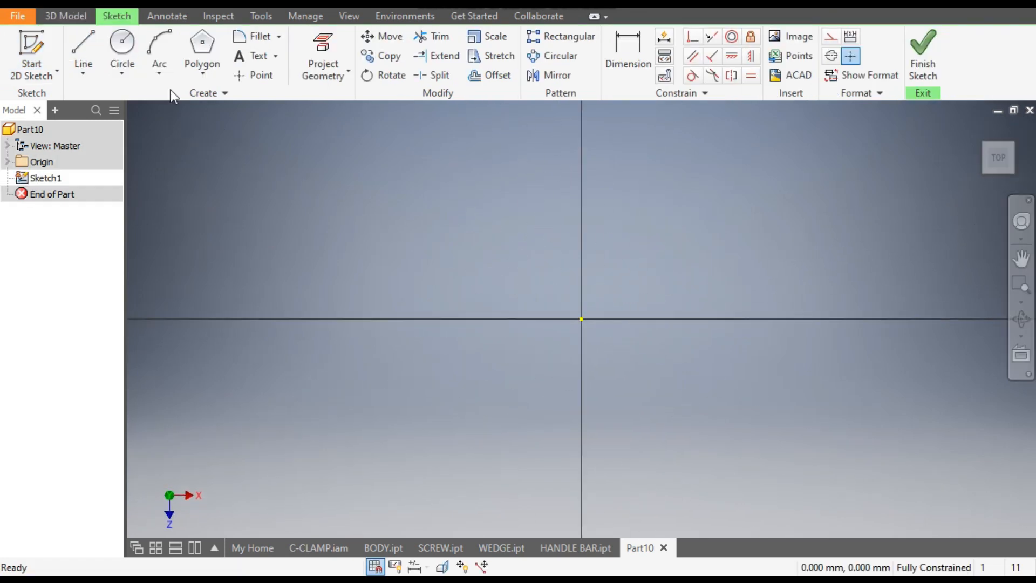
Draw a 35 mm diameter circle centred on the origin
{"action": "left_click", "coordinate": [123, 45]}
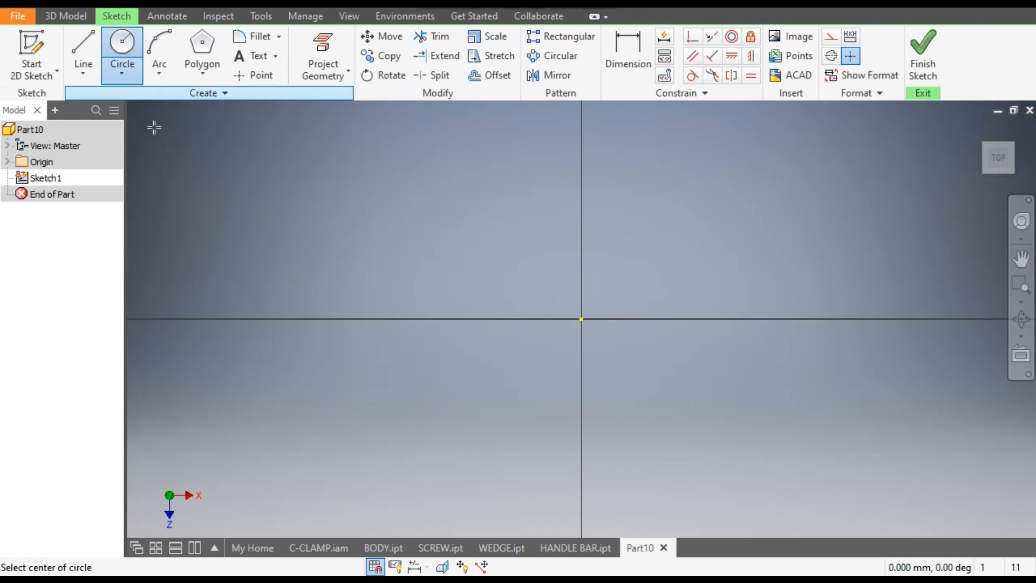
{"action": "left_click", "coordinate": [580, 319]}
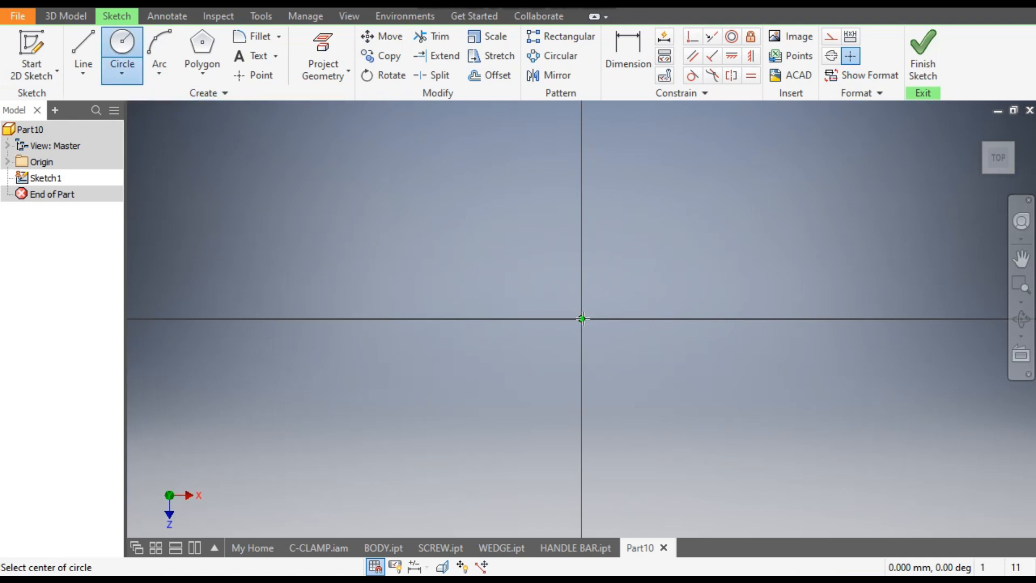
{"action": "type", "text": "35"}
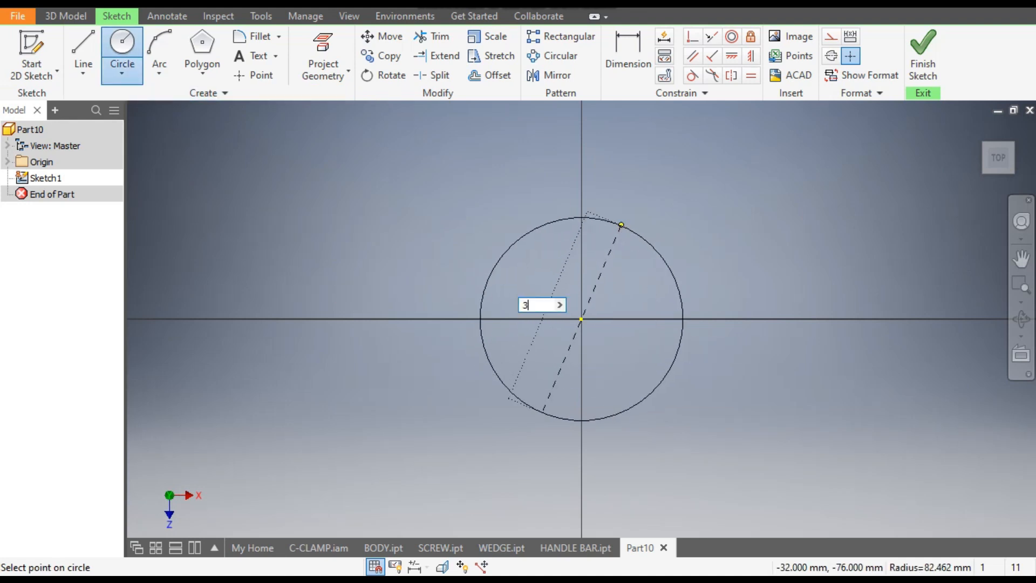
{"action": "key", "text": "Return"}
{"action": "scroll", "coordinate": [598, 346], "scroll_direction": "up", "scroll_amount": 6}
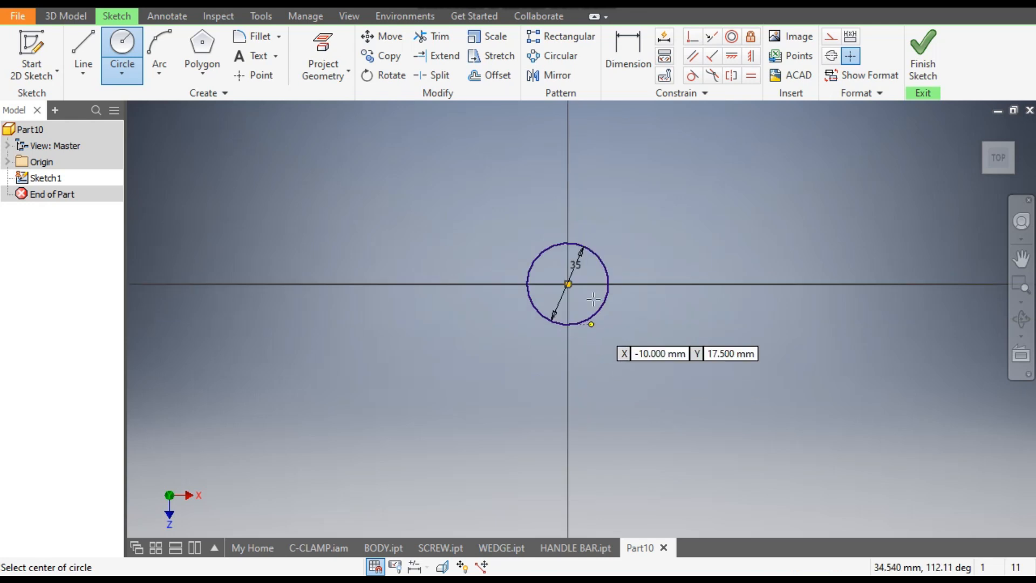
Extrude the circle 35 mm upward as a solid cylinder
{"action": "left_click", "coordinate": [66, 15]}
{"action": "left_click", "coordinate": [79, 44]}
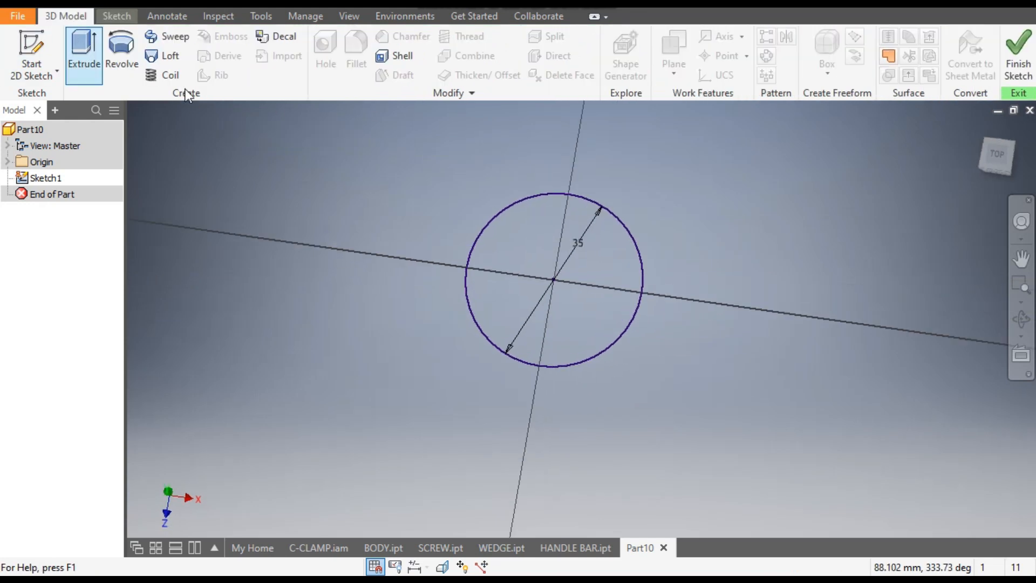
{"action": "scroll", "coordinate": [570, 362], "scroll_direction": "down", "scroll_amount": 3}
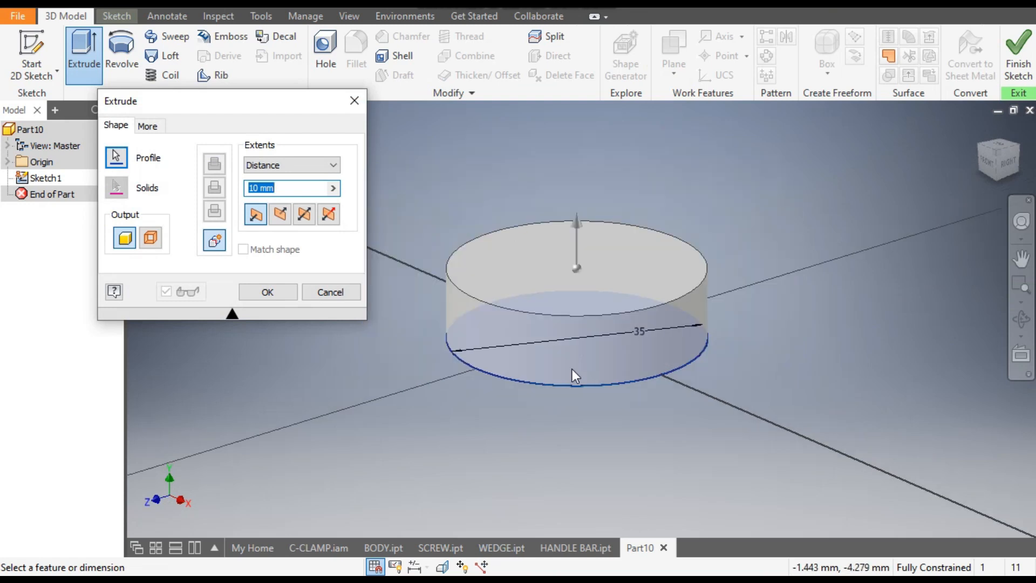
{"action": "type", "text": "35"}
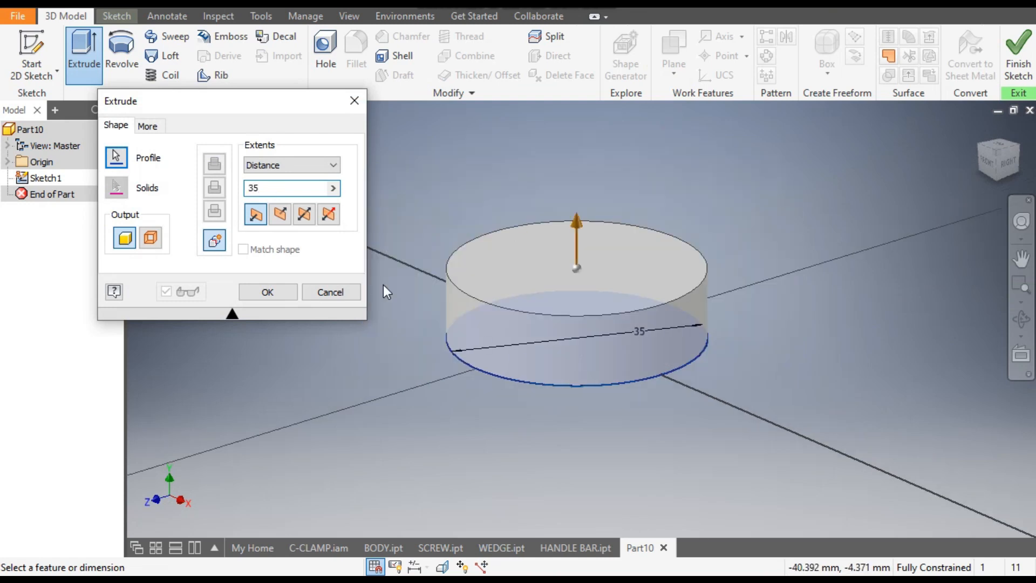
{"action": "left_click", "coordinate": [267, 292]}
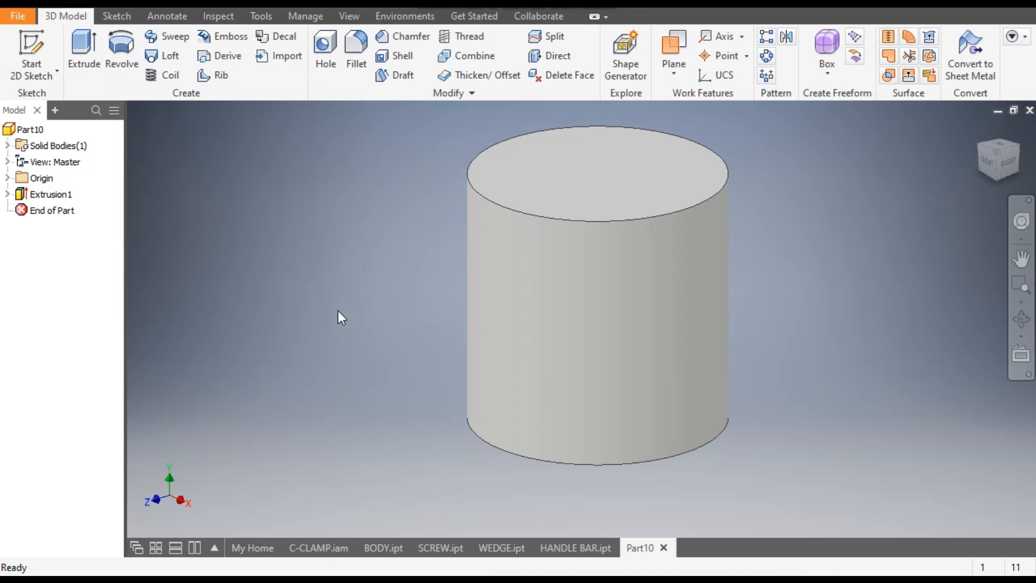
Examine the grid pattern on the underside of the yellow WEDGE UP part in the C-CLAMP assembly
{"action": "left_click", "coordinate": [307, 548]}
{"action": "left_click", "coordinate": [999, 182]}
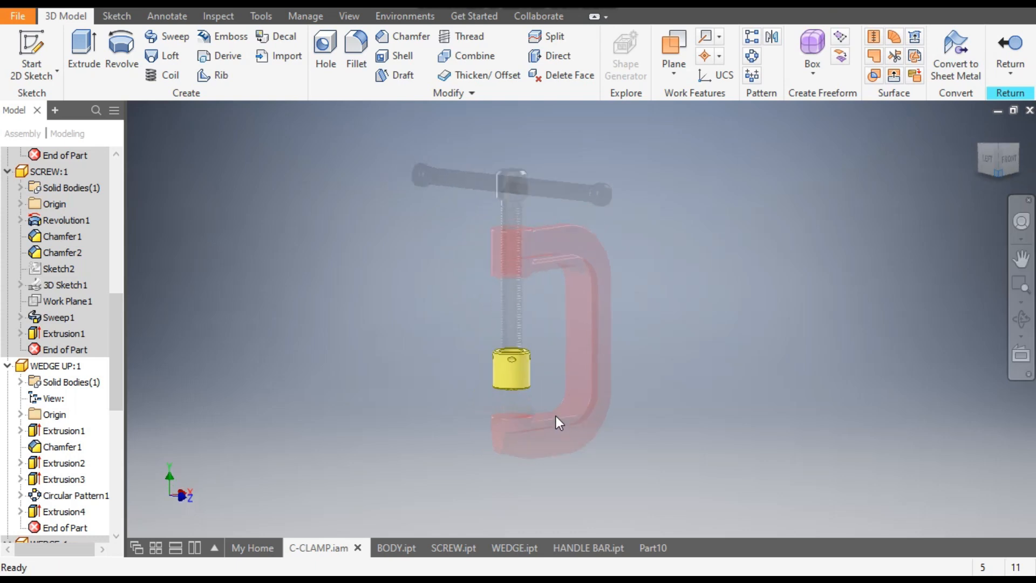
{"action": "scroll", "coordinate": [546, 352], "scroll_direction": "up", "scroll_amount": 4}
{"action": "scroll", "coordinate": [546, 352], "scroll_direction": "up", "scroll_amount": 6}
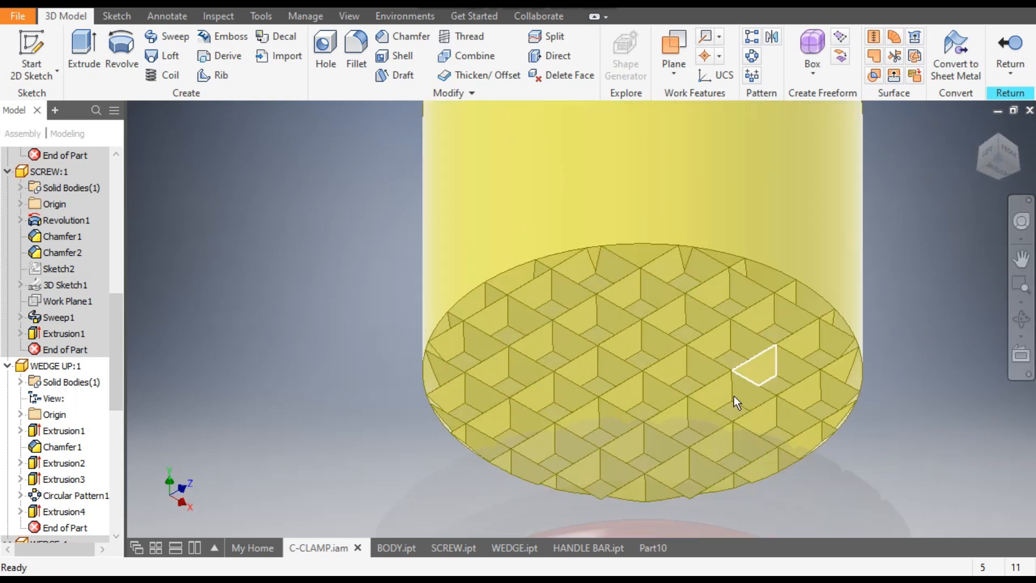
{"action": "scroll", "coordinate": [511, 377], "scroll_direction": "down", "scroll_amount": 5}
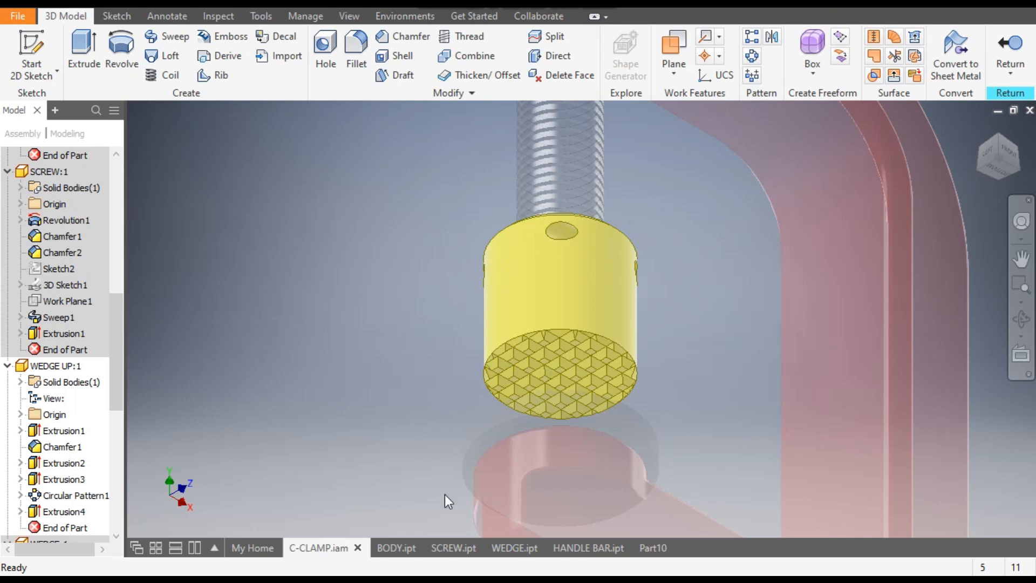
Return to the new cylinder part and start a 2D sketch on its YZ plane
{"action": "left_click", "coordinate": [652, 548]}
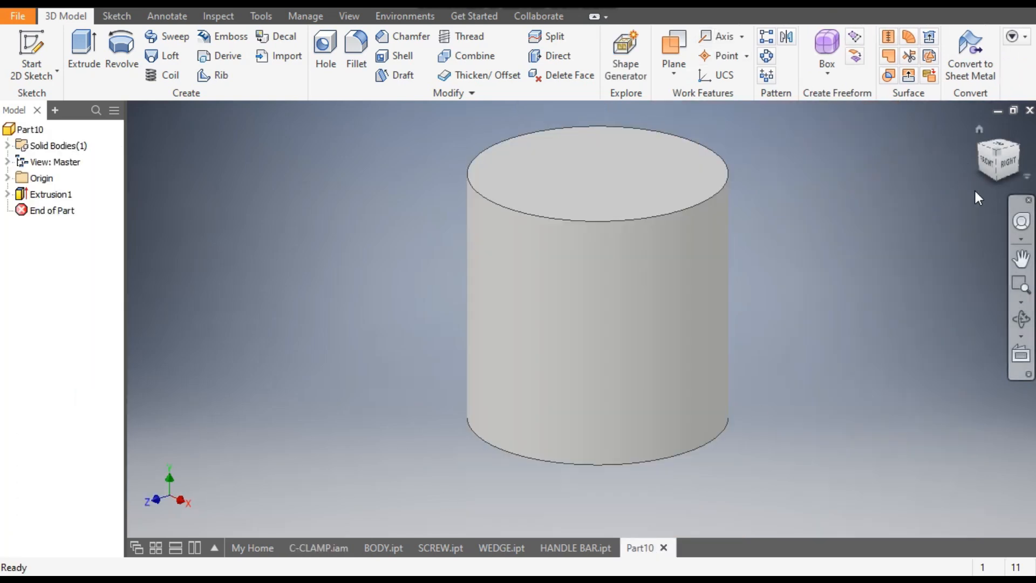
{"action": "left_click", "coordinate": [996, 181]}
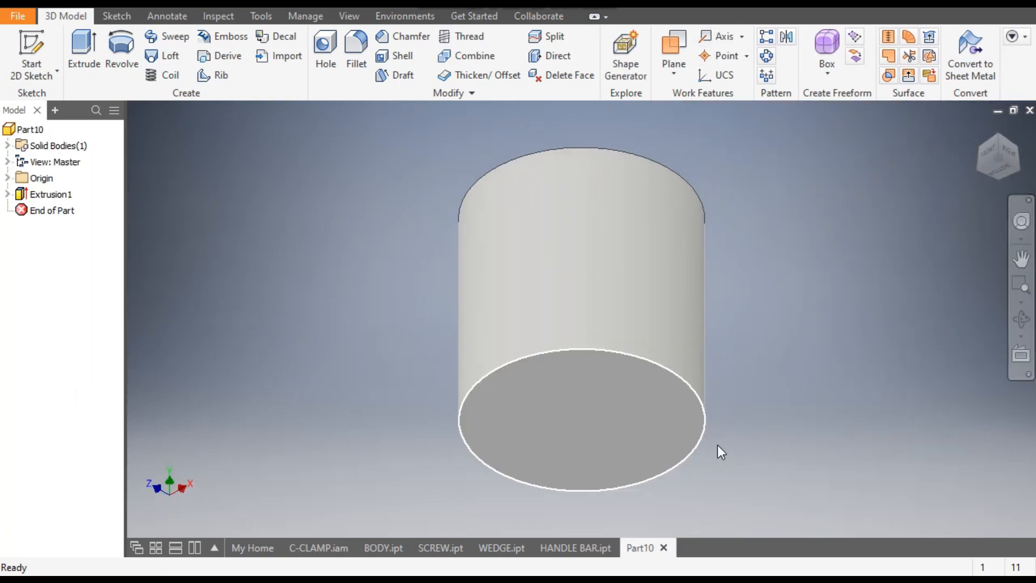
{"action": "middle_click_drag", "start_coordinate": [737, 304], "coordinate": [687, 191]}
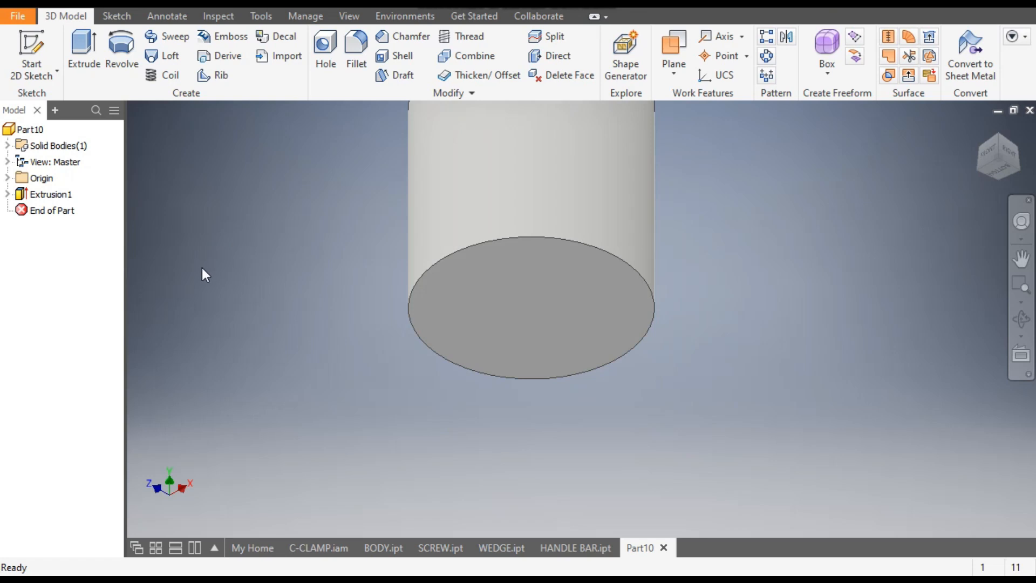
{"action": "left_click", "coordinate": [7, 178]}
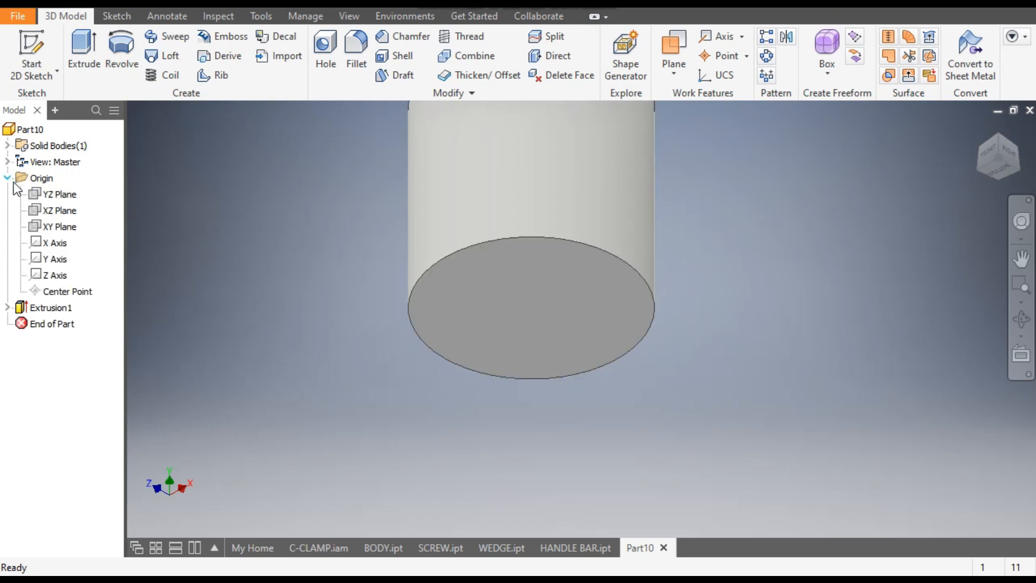
{"action": "left_click", "coordinate": [59, 195]}
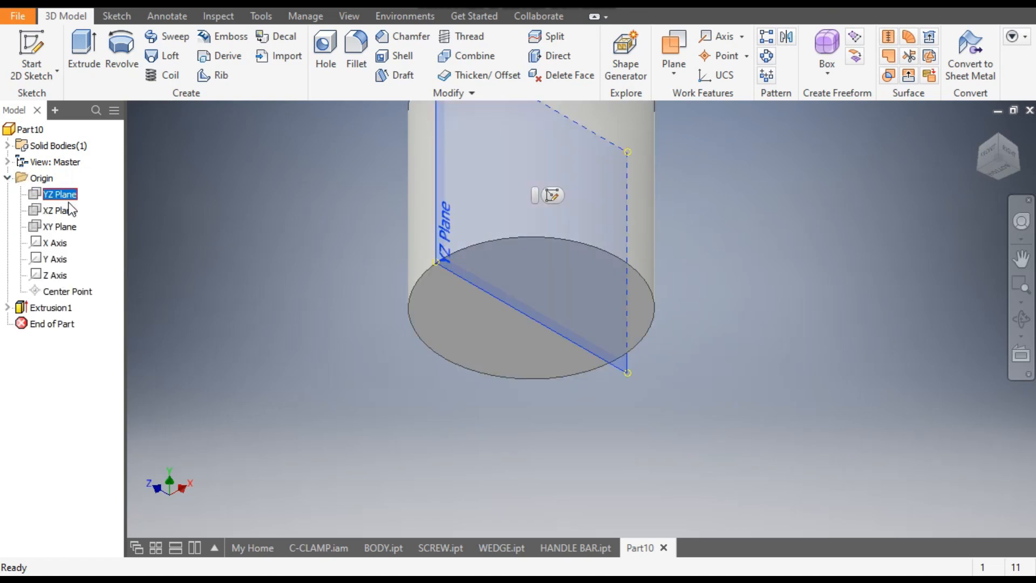
{"action": "left_click", "coordinate": [980, 129]}
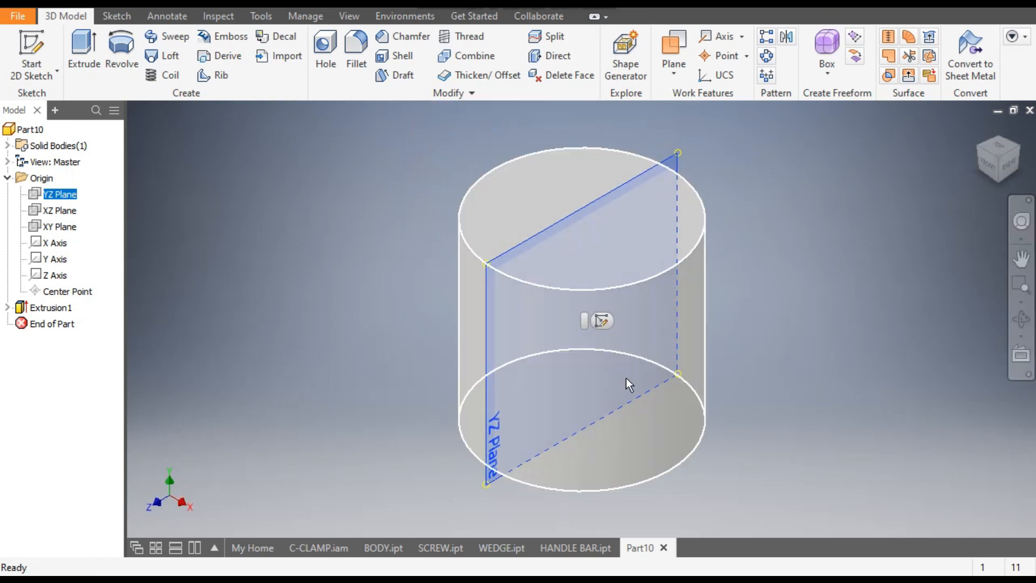
{"action": "left_click", "coordinate": [601, 322]}
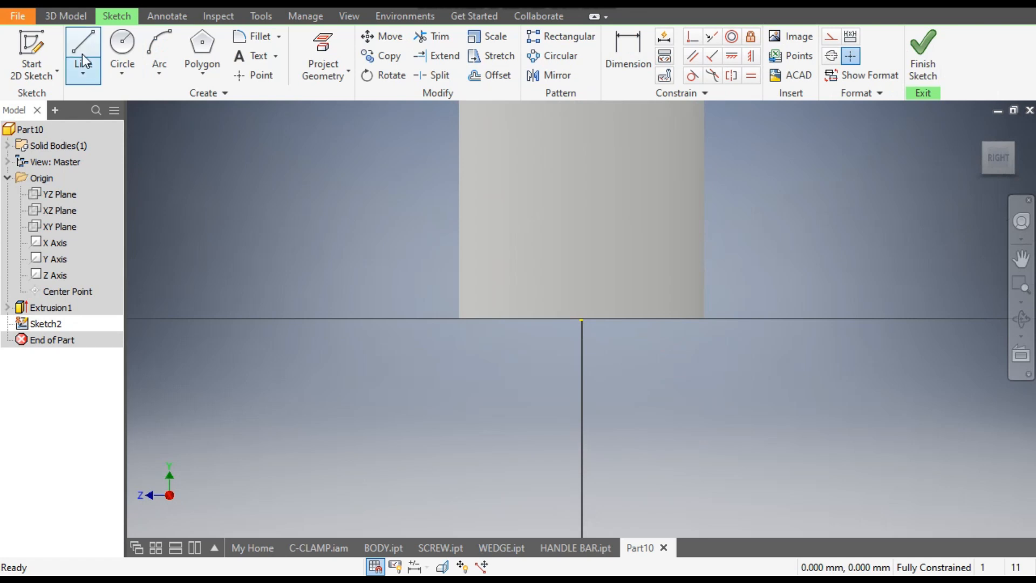
Switch the display to wireframe and draw a 4-sided polygon centred on the origin, about 3.6 mm from centre to upper vertex
{"action": "left_click", "coordinate": [202, 46]}
{"action": "type", "text": "4"}
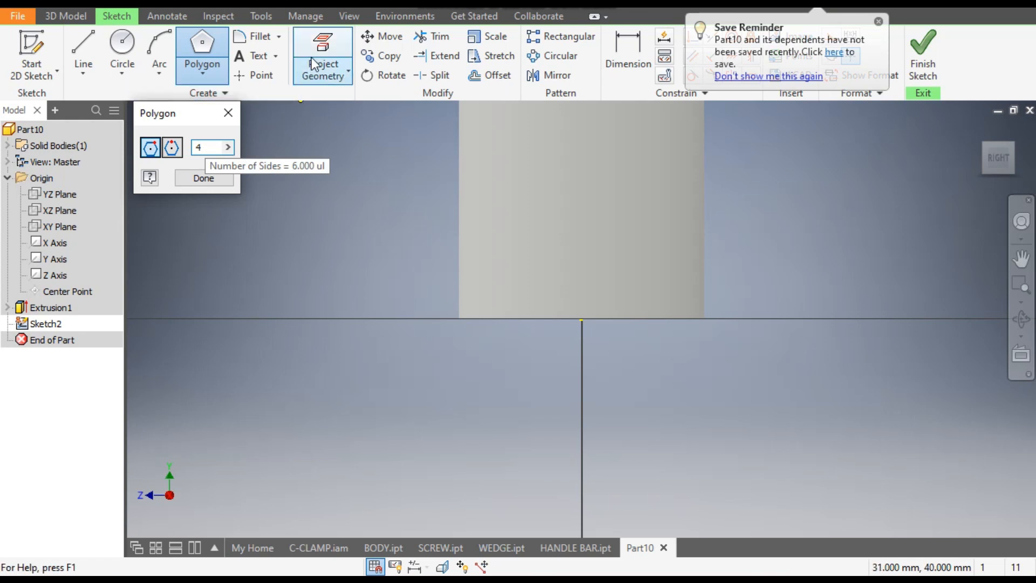
{"action": "left_click", "coordinate": [350, 17]}
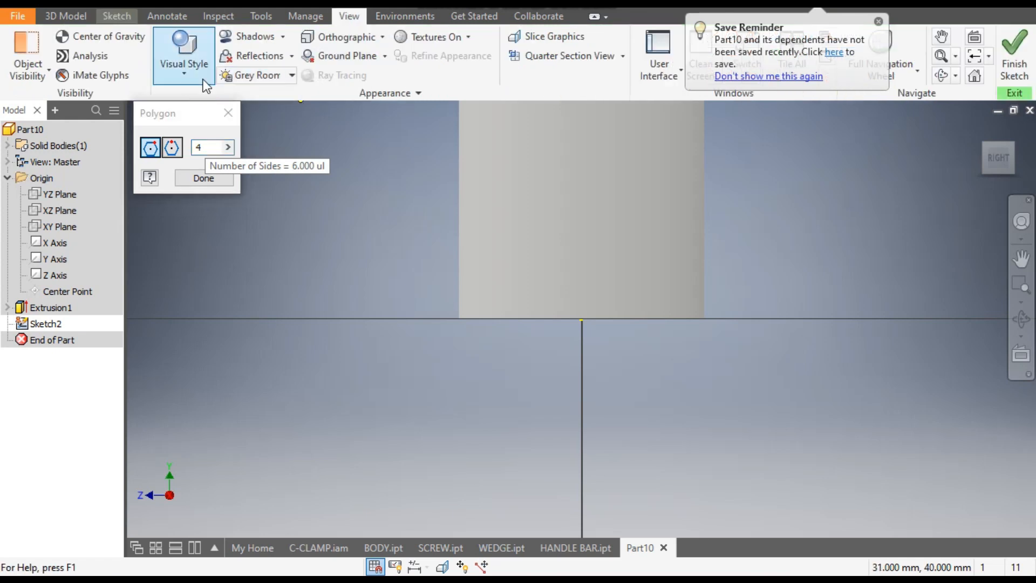
{"action": "left_click", "coordinate": [184, 60]}
{"action": "left_click", "coordinate": [221, 232]}
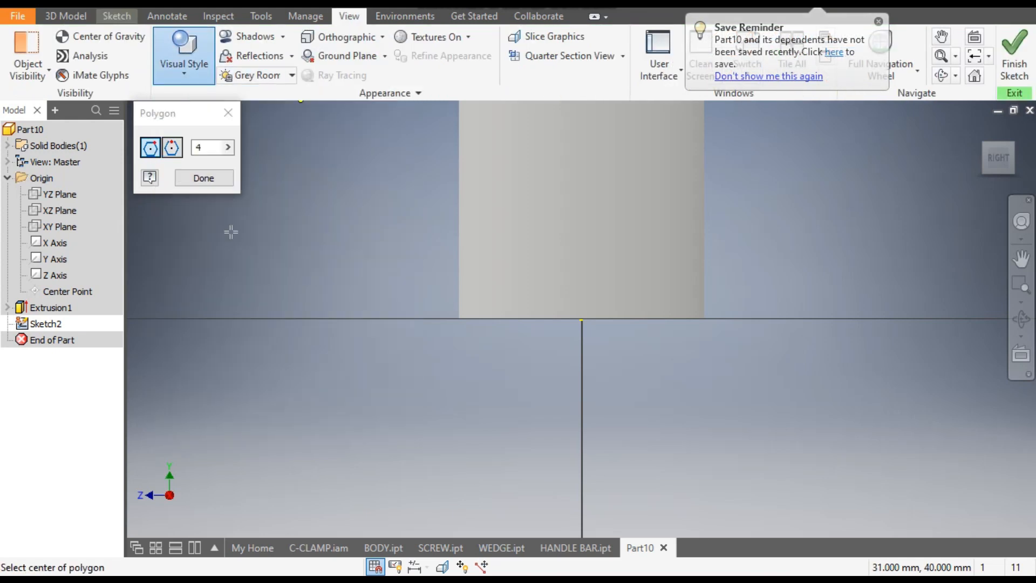
{"action": "left_click", "coordinate": [557, 308]}
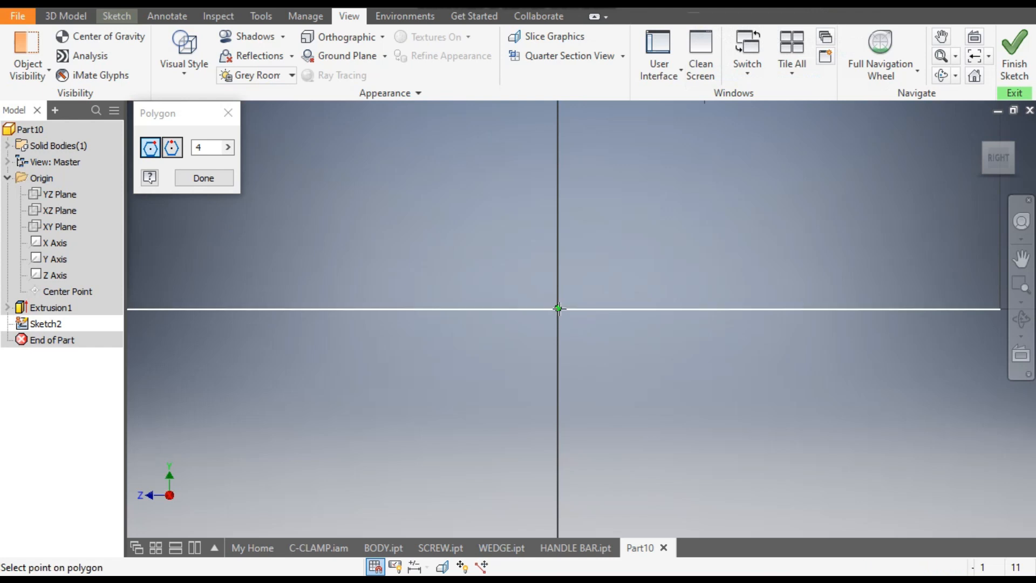
{"action": "left_click", "coordinate": [558, 217]}
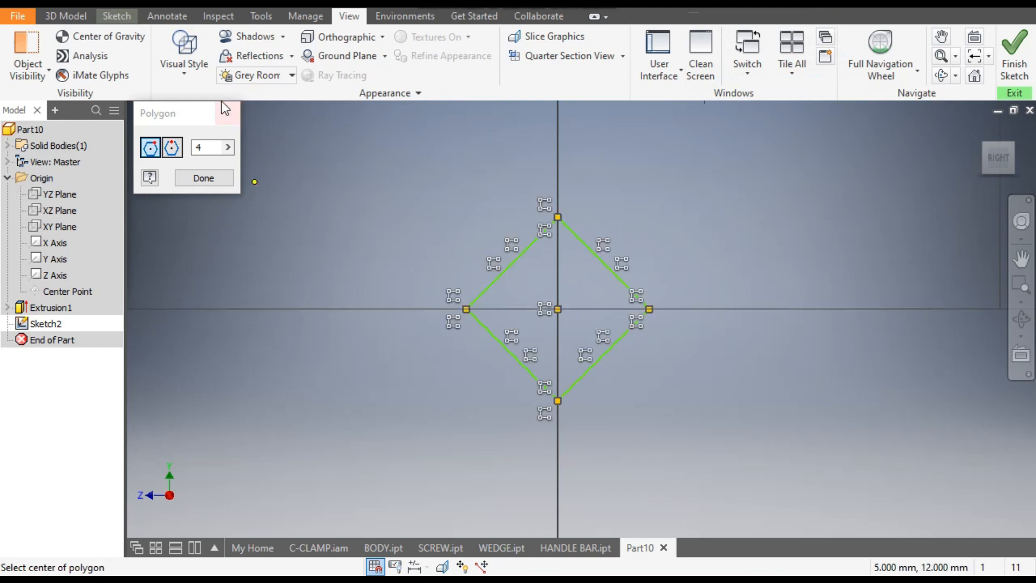
{"action": "left_click", "coordinate": [228, 112]}
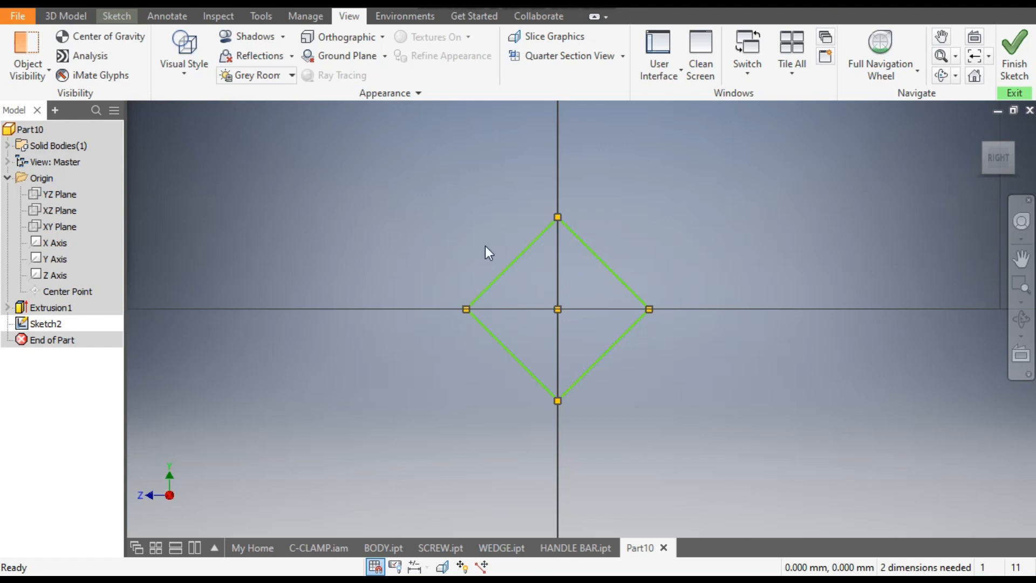
Apply a vertical constraint between the diamond's two side vertices and a horizontal constraint between its upper and lower vertices
{"action": "left_click", "coordinate": [121, 23]}
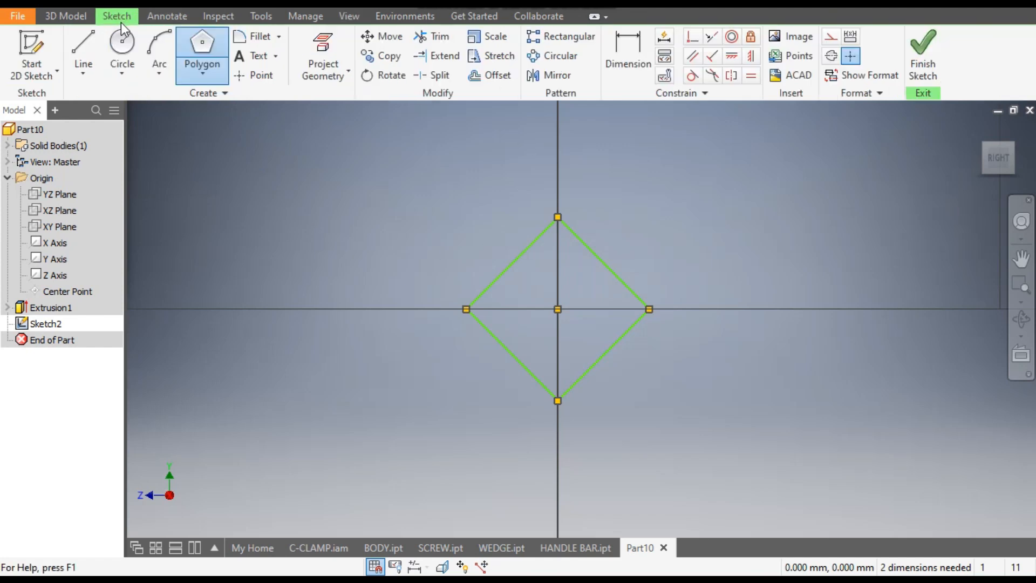
{"action": "left_click", "coordinate": [750, 54]}
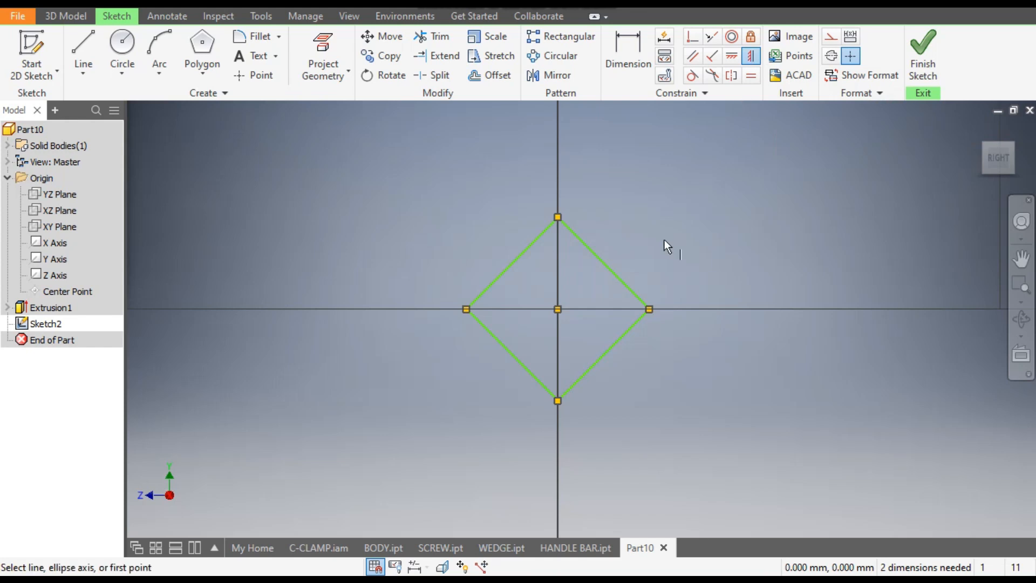
{"action": "left_click", "coordinate": [650, 309]}
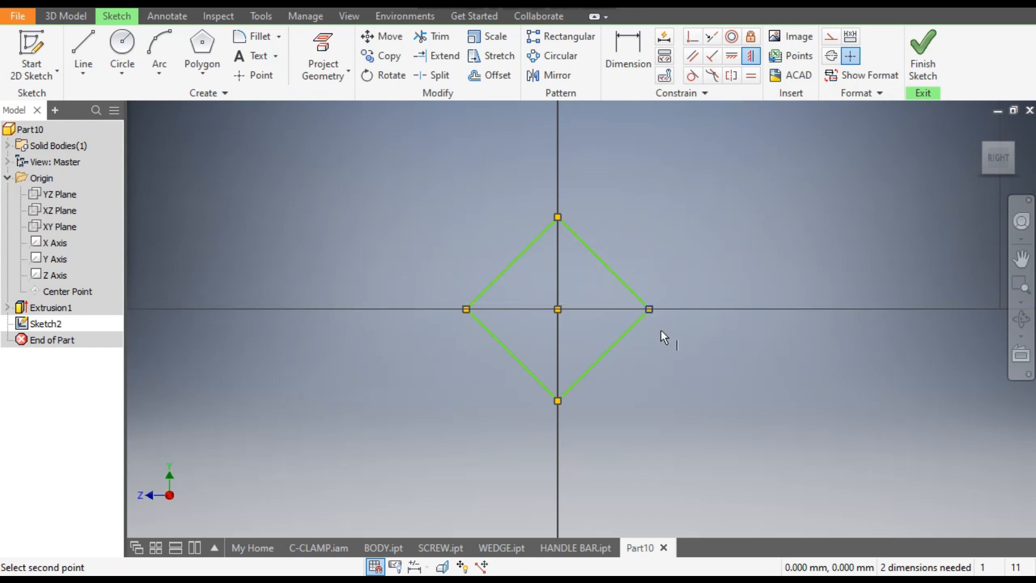
{"action": "left_click", "coordinate": [466, 310]}
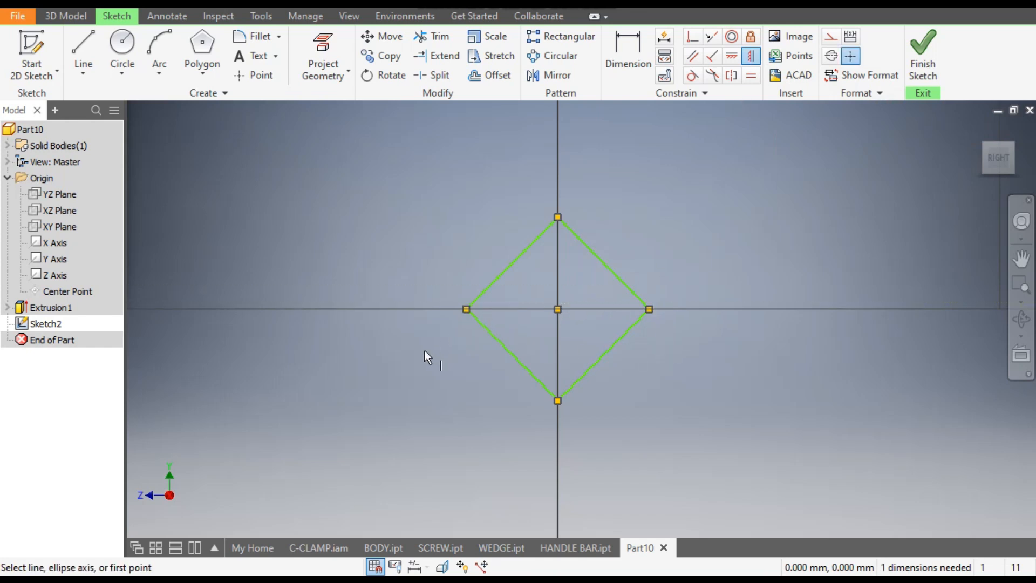
{"action": "left_click", "coordinate": [733, 58]}
{"action": "left_click", "coordinate": [562, 223]}
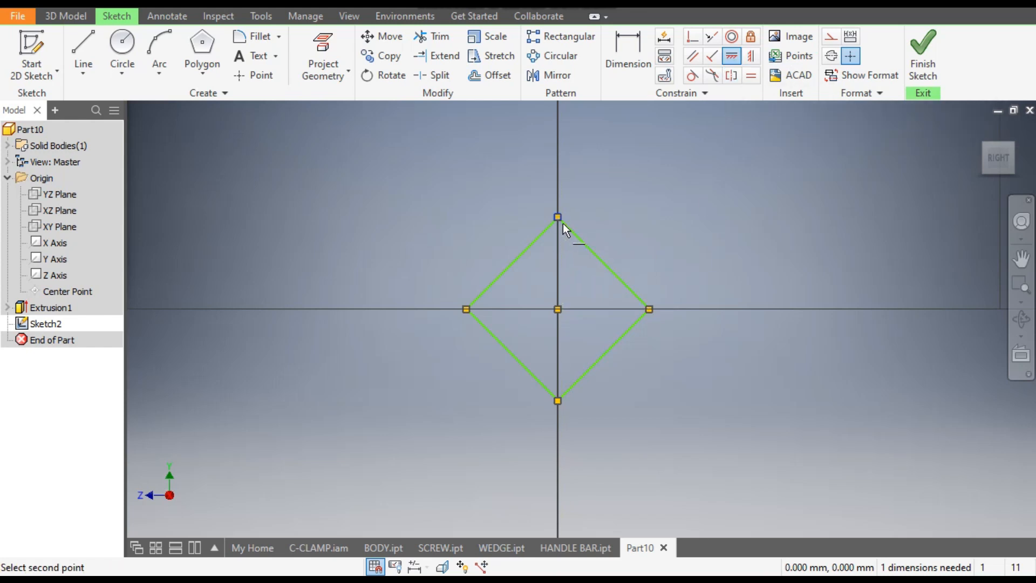
{"action": "left_click", "coordinate": [558, 402]}
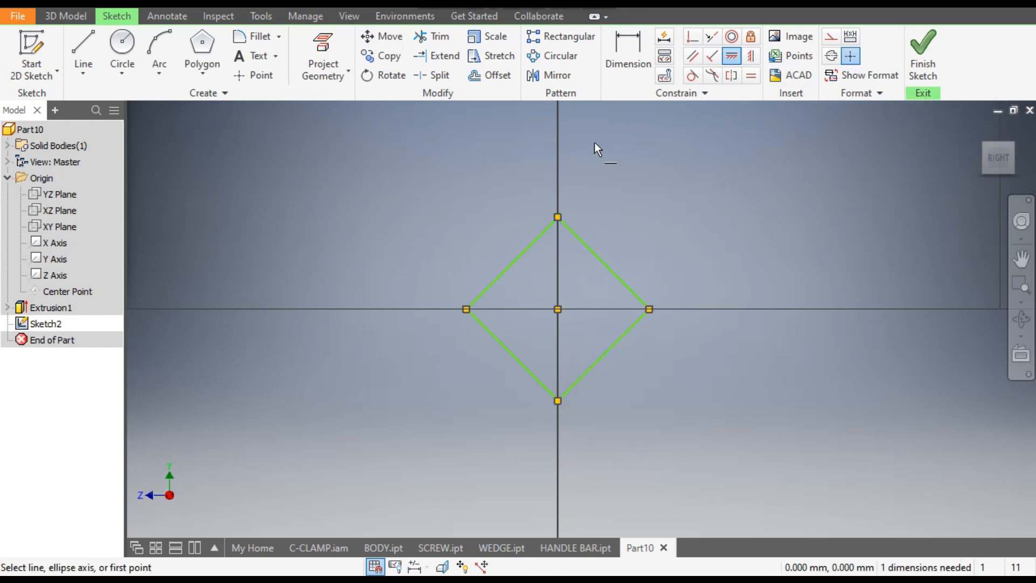
Dimension the diamond's upper vertex at 1.5 mm from its centre
{"action": "left_click", "coordinate": [626, 47]}
{"action": "left_click", "coordinate": [564, 223]}
{"action": "left_click", "coordinate": [558, 309]}
{"action": "left_click", "coordinate": [417, 262]}
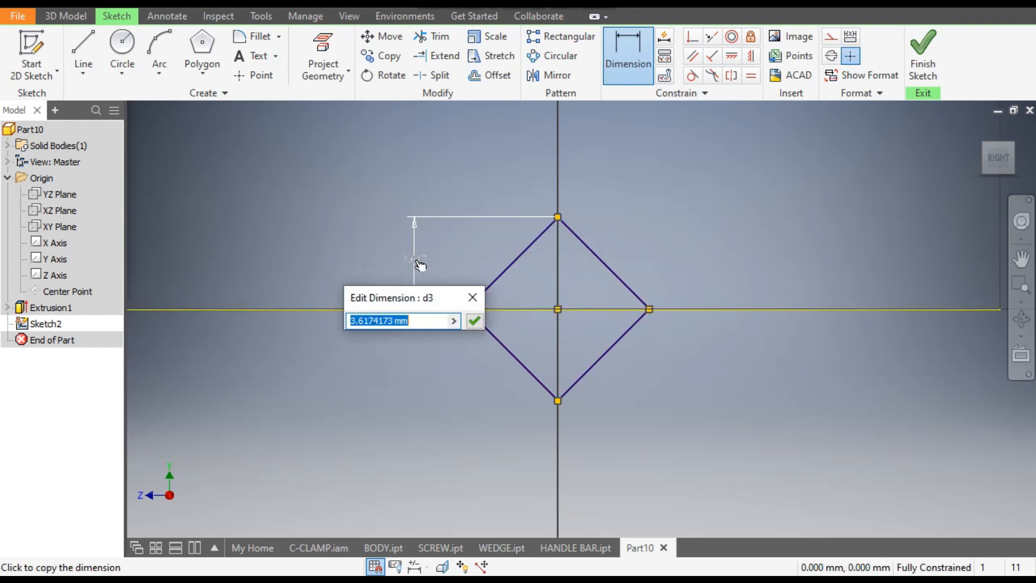
{"action": "type", "text": "1.5"}
{"action": "key", "text": "Return"}
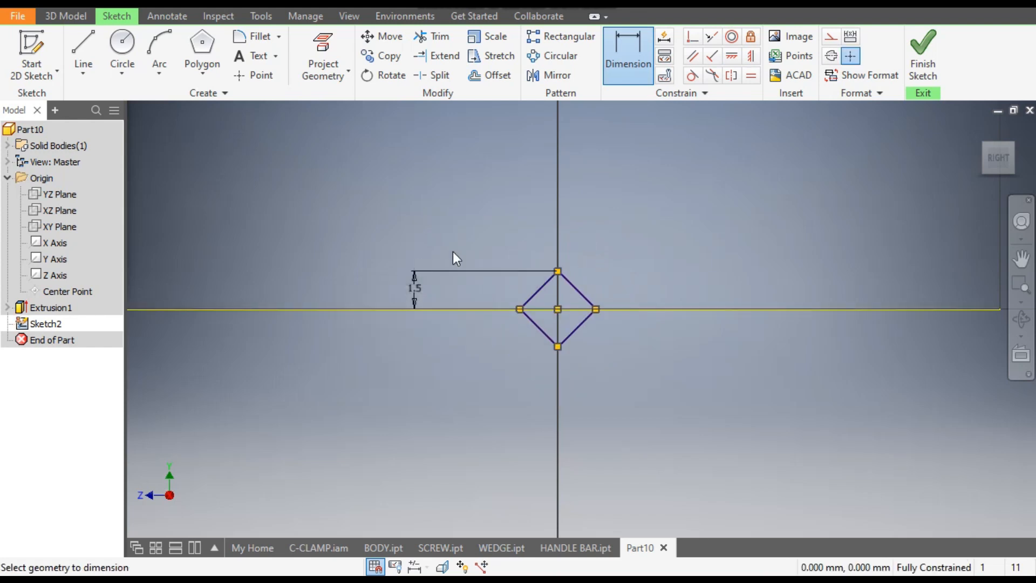
Set up a rectangular sketch pattern of the whole diamond along the cylinder's base line, with 4 instances spaced 5 mm apart
{"action": "scroll", "coordinate": [617, 220], "scroll_direction": "down", "scroll_amount": 5}
{"action": "middle_click_drag", "start_coordinate": [615, 222], "coordinate": [567, 319]}
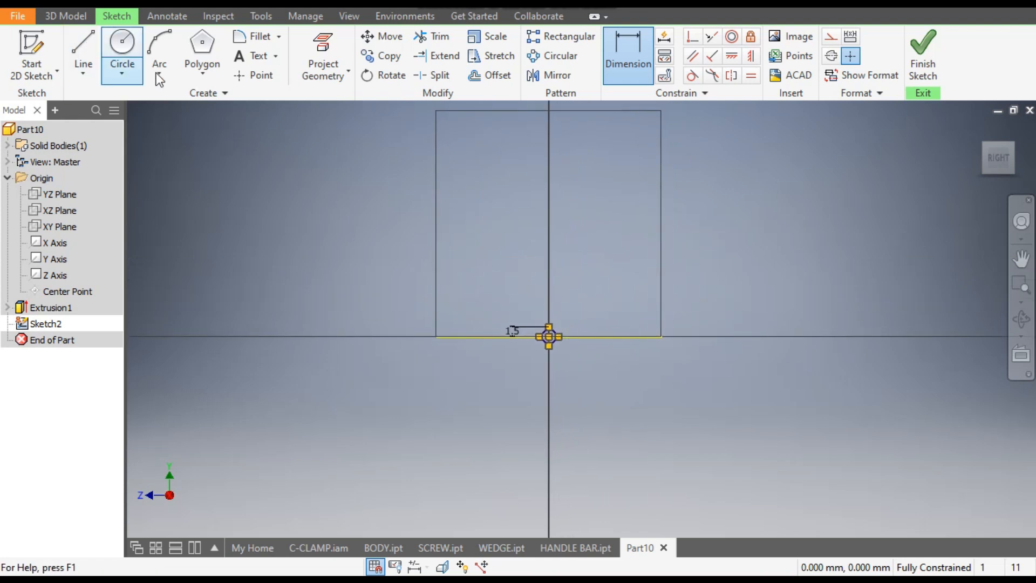
{"action": "left_click", "coordinate": [566, 40]}
{"action": "scroll", "coordinate": [545, 326], "scroll_direction": "up", "scroll_amount": 3}
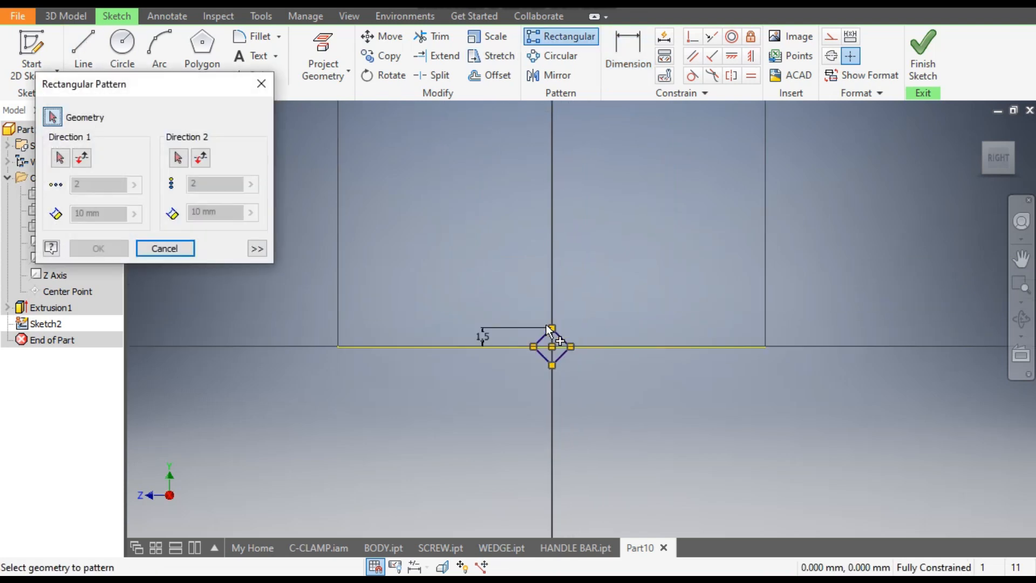
{"action": "left_click_drag", "start_coordinate": [591, 309], "coordinate": [507, 391]}
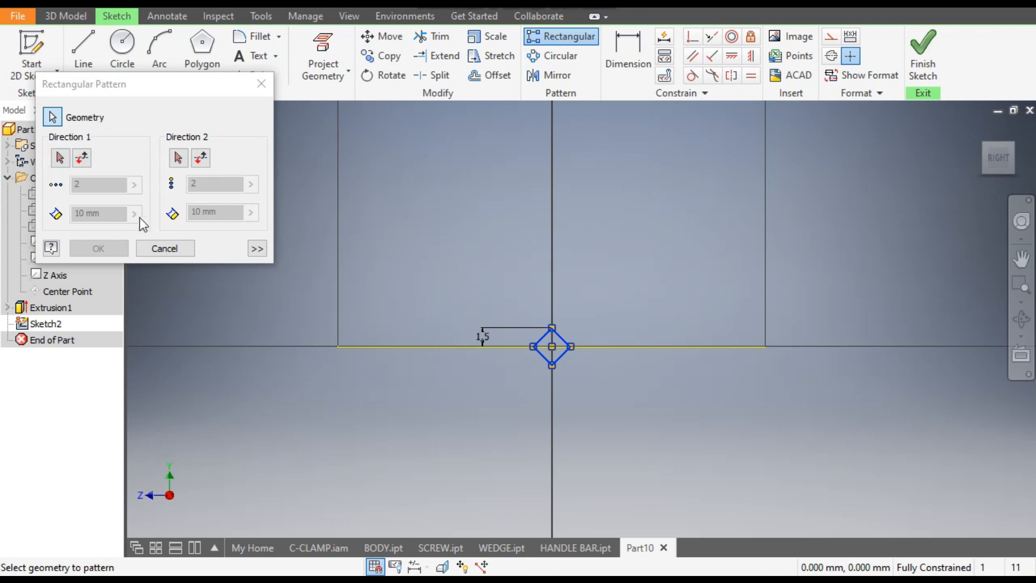
{"action": "left_click", "coordinate": [60, 158]}
{"action": "scroll", "coordinate": [419, 405], "scroll_direction": "up", "scroll_amount": 2}
{"action": "scroll", "coordinate": [459, 355], "scroll_direction": "down", "scroll_amount": 1}
{"action": "middle_click_drag", "start_coordinate": [458, 355], "coordinate": [394, 400]}
{"action": "left_click", "coordinate": [384, 352]}
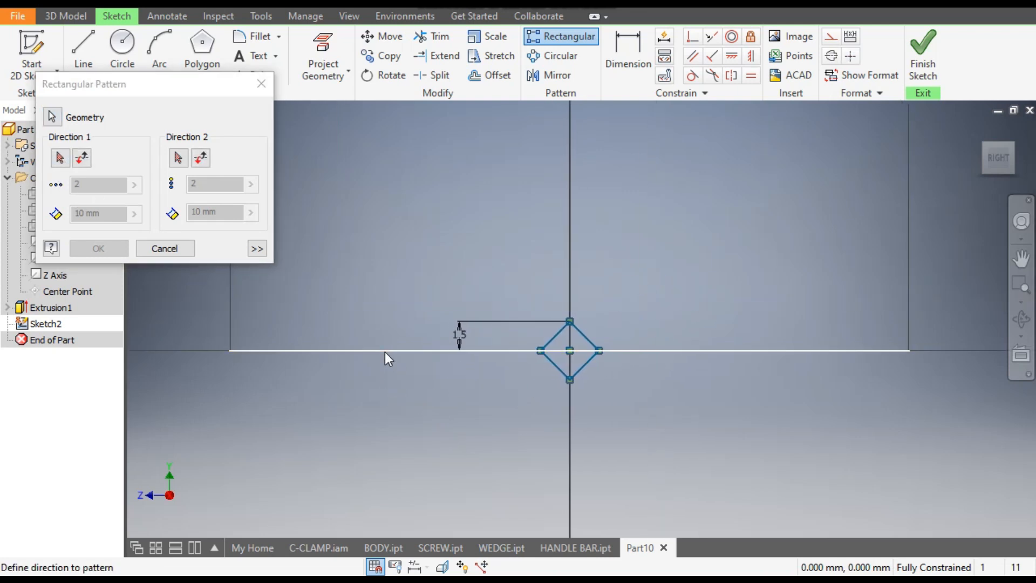
{"action": "left_click", "coordinate": [384, 351]}
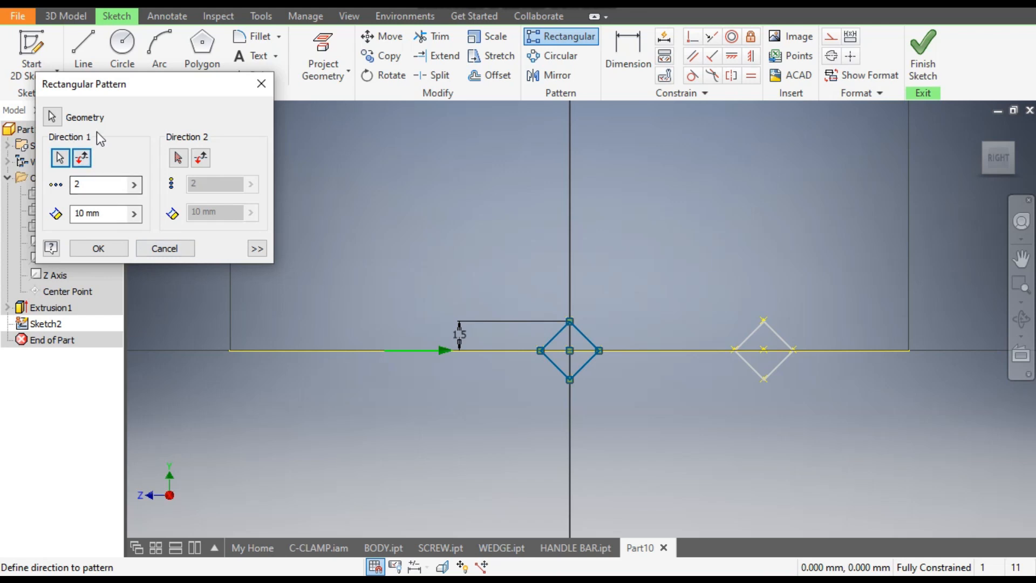
{"action": "double_click", "coordinate": [93, 180]}
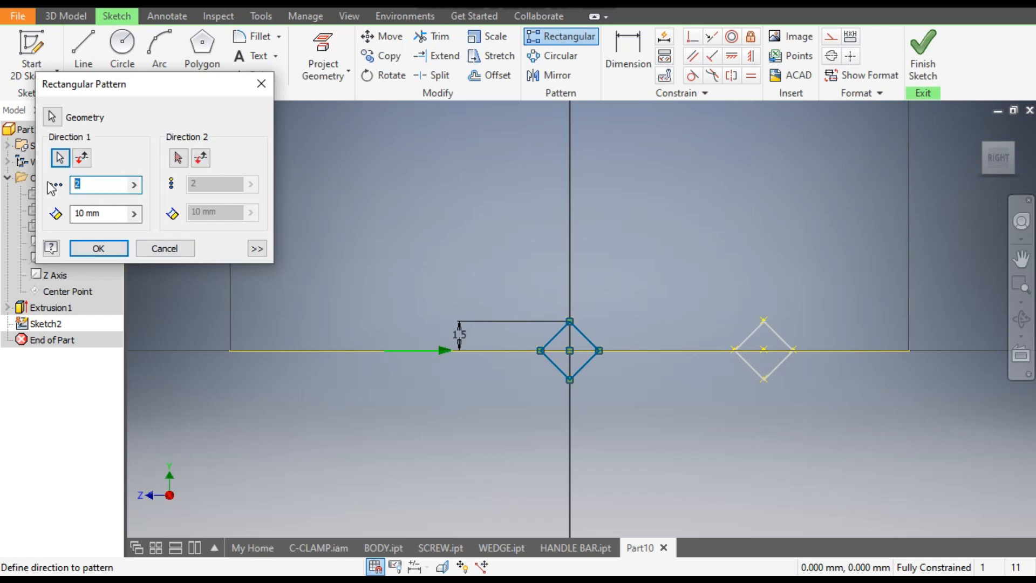
{"action": "type", "text": "4"}
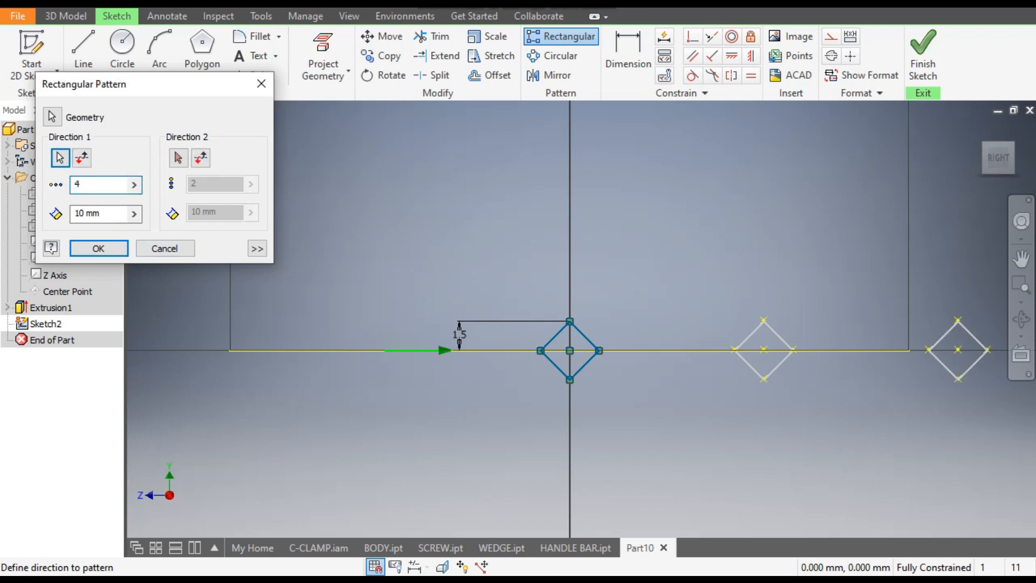
{"action": "double_click", "coordinate": [81, 213]}
{"action": "type", "text": "5"}
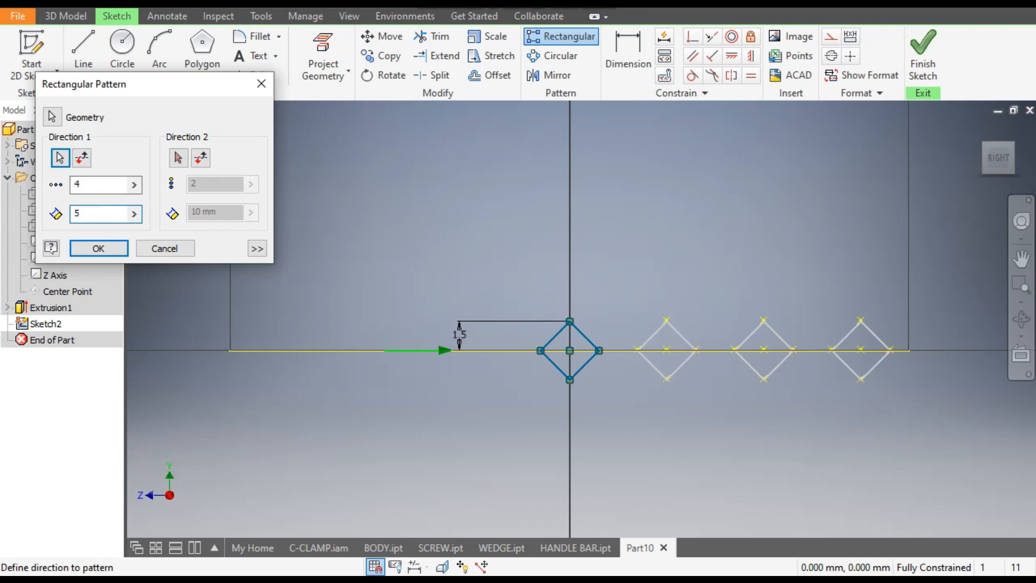
Add a second pattern direction the opposite way along the base line, 4 instances spaced 5 mm apart, and finish the sketch
{"action": "scroll", "coordinate": [524, 257], "scroll_direction": "up", "scroll_amount": 1}
{"action": "mouse_move", "coordinate": [551, 257]}
{"action": "middle_mouse_down"}
{"action": "mouse_move", "coordinate": [525, 273]}
{"action": "mouse_move", "coordinate": [571, 274]}
{"action": "middle_mouse_up"}
{"action": "left_click", "coordinate": [177, 159]}
{"action": "left_click", "coordinate": [177, 158]}
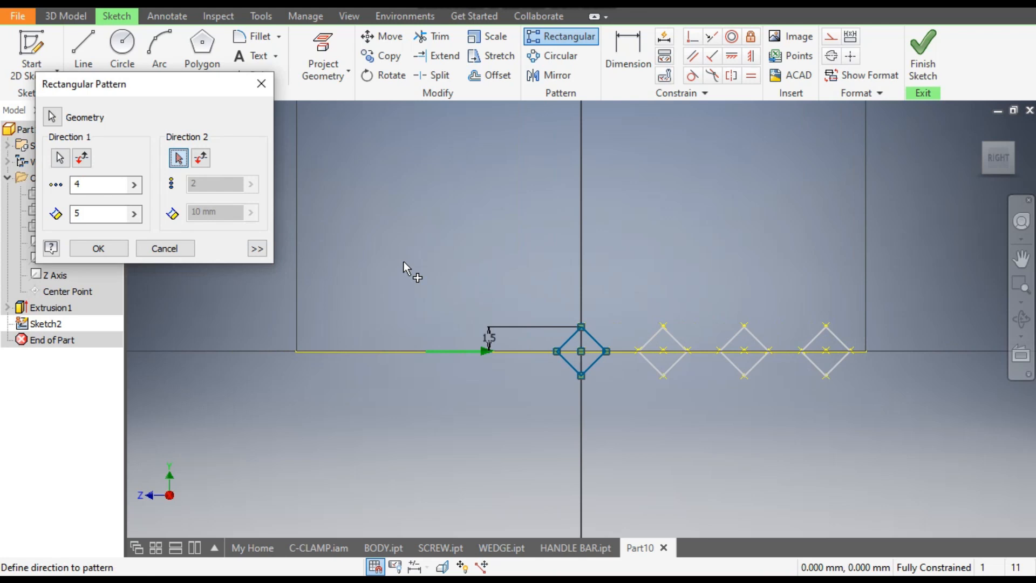
{"action": "left_click", "coordinate": [377, 352]}
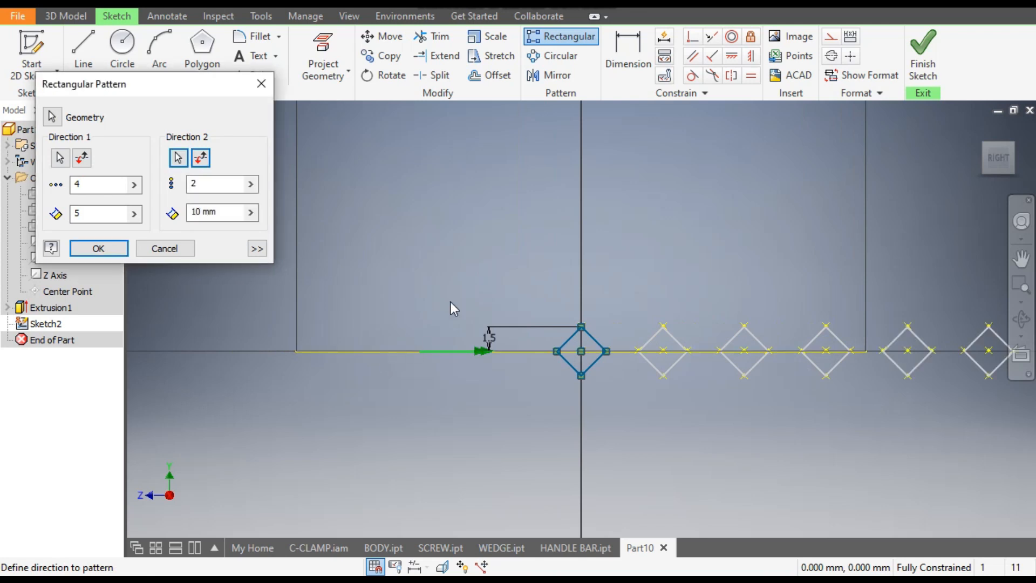
{"action": "left_click", "coordinate": [203, 160]}
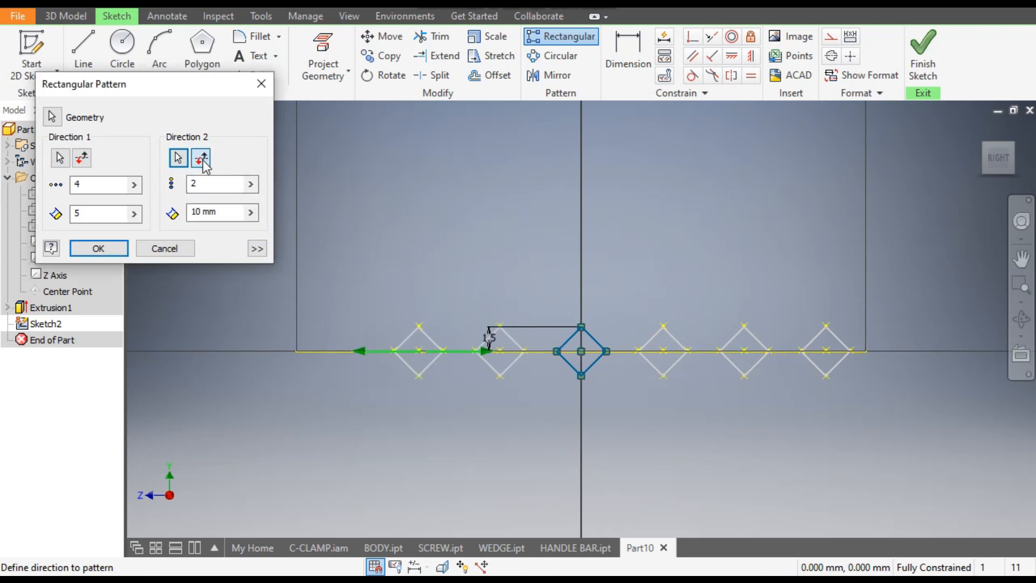
{"action": "double_click", "coordinate": [186, 184]}
{"action": "type", "text": "4"}
{"action": "double_click", "coordinate": [224, 211]}
{"action": "type", "text": "5"}
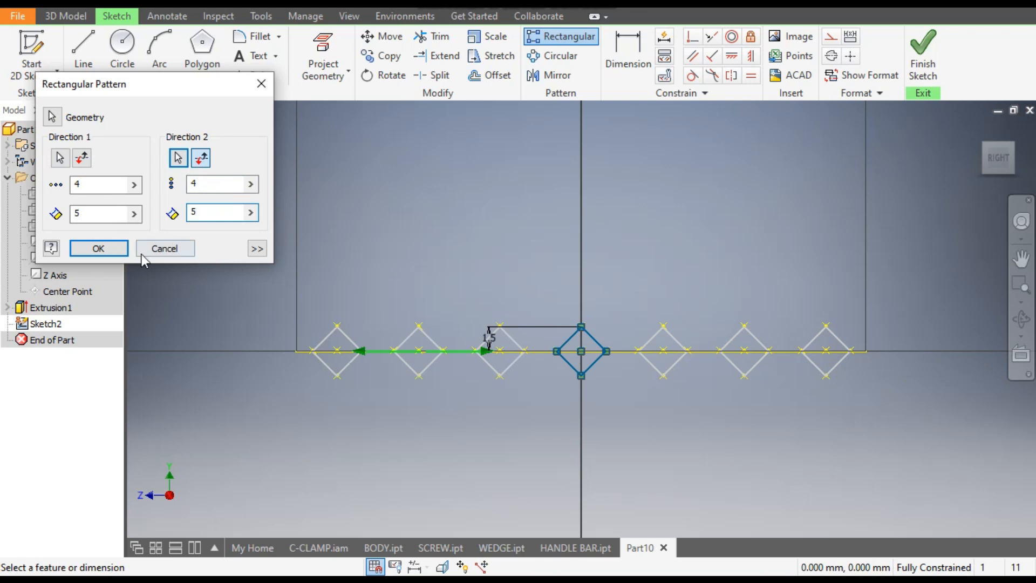
{"action": "left_click", "coordinate": [106, 254]}
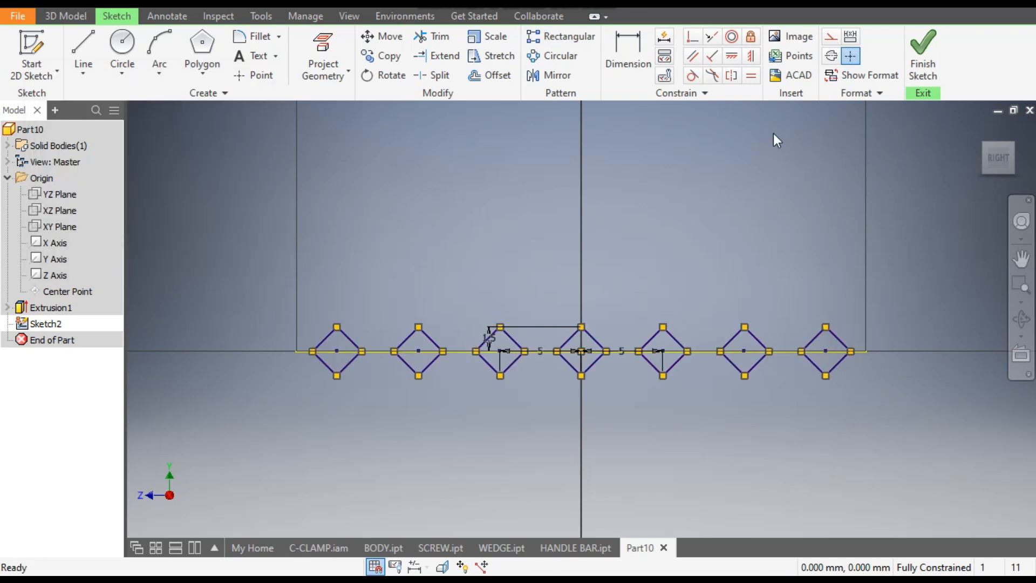
{"action": "left_click", "coordinate": [925, 54]}
{"action": "middle_click_drag", "start_coordinate": [742, 417], "coordinate": [742, 351]}
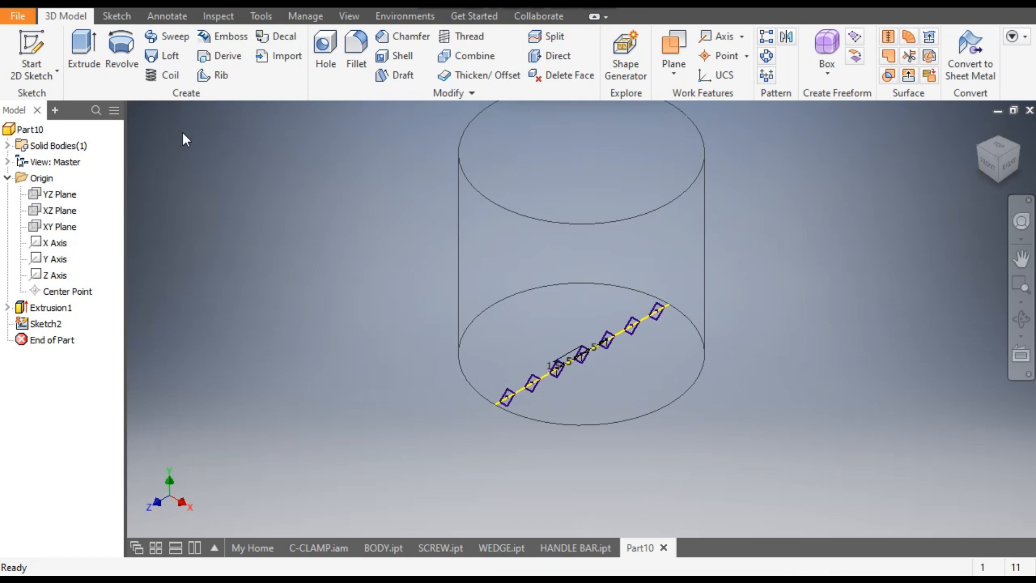
Set up an extruded cut of all the diamond profiles, symmetric about the sketch plane with the All extent
{"action": "left_click", "coordinate": [85, 44]}
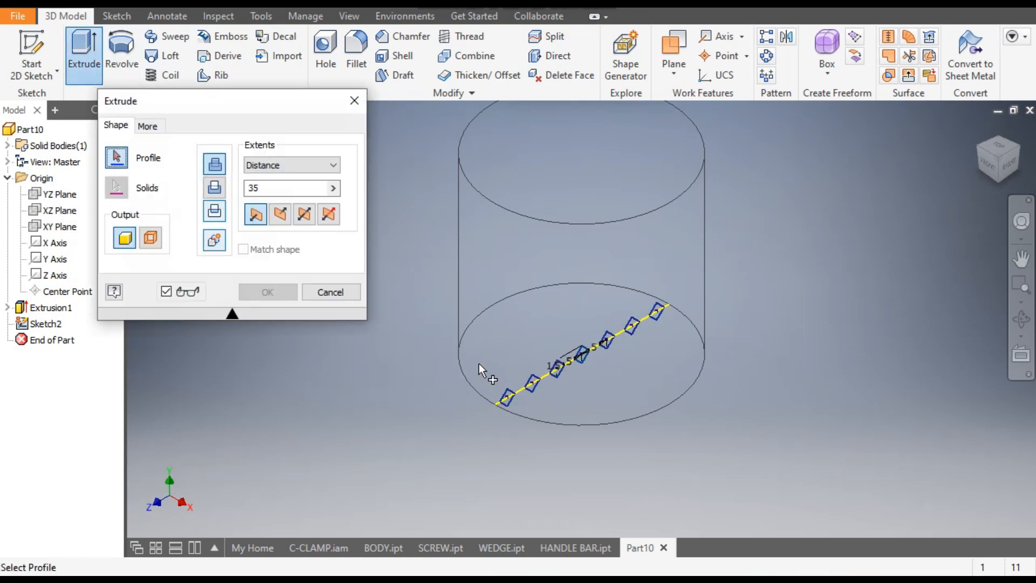
{"action": "left_click", "coordinate": [391, 475]}
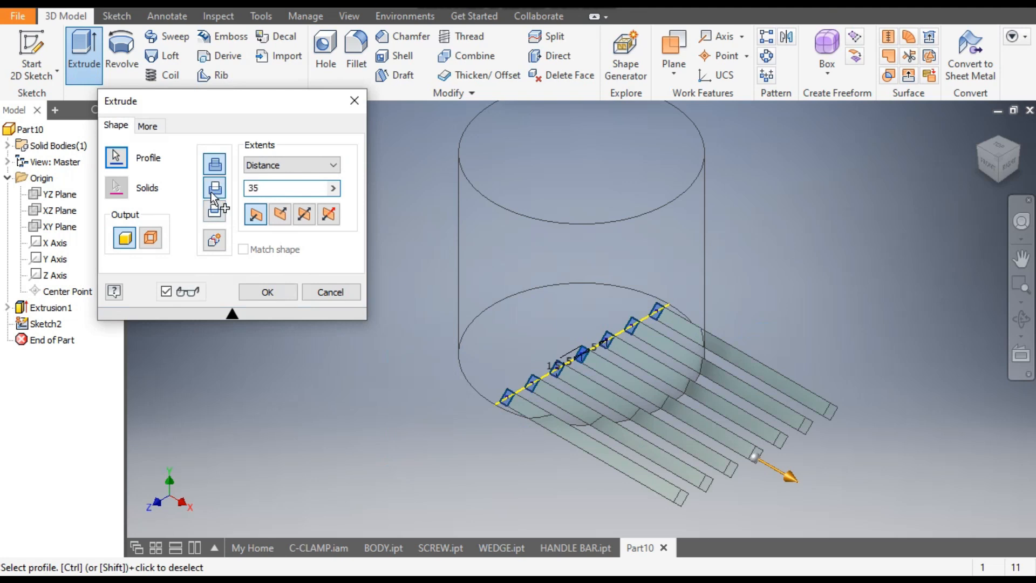
{"action": "left_click", "coordinate": [280, 213]}
{"action": "left_click", "coordinate": [304, 215]}
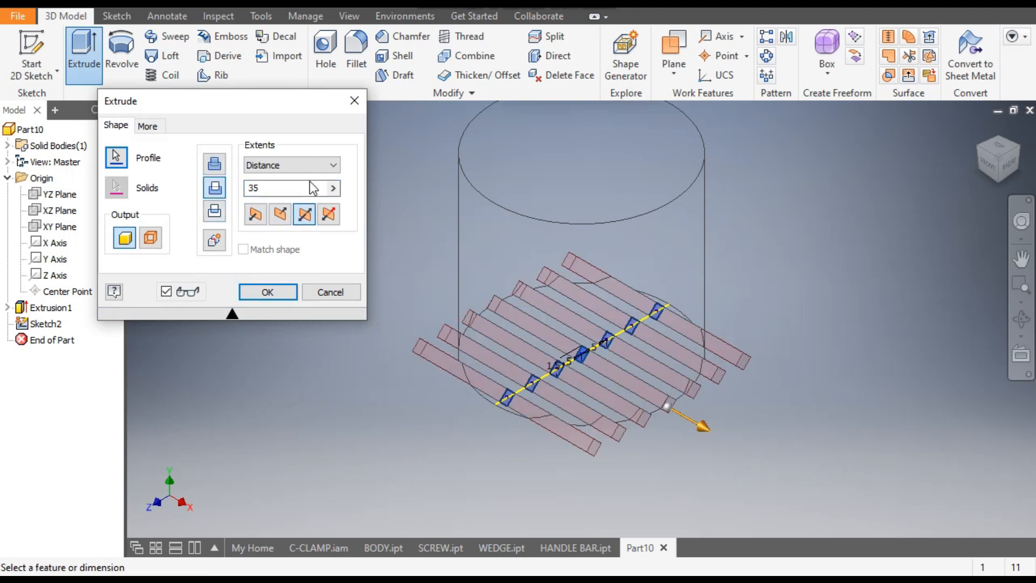
{"action": "left_click", "coordinate": [305, 164]}
{"action": "left_click", "coordinate": [276, 221]}
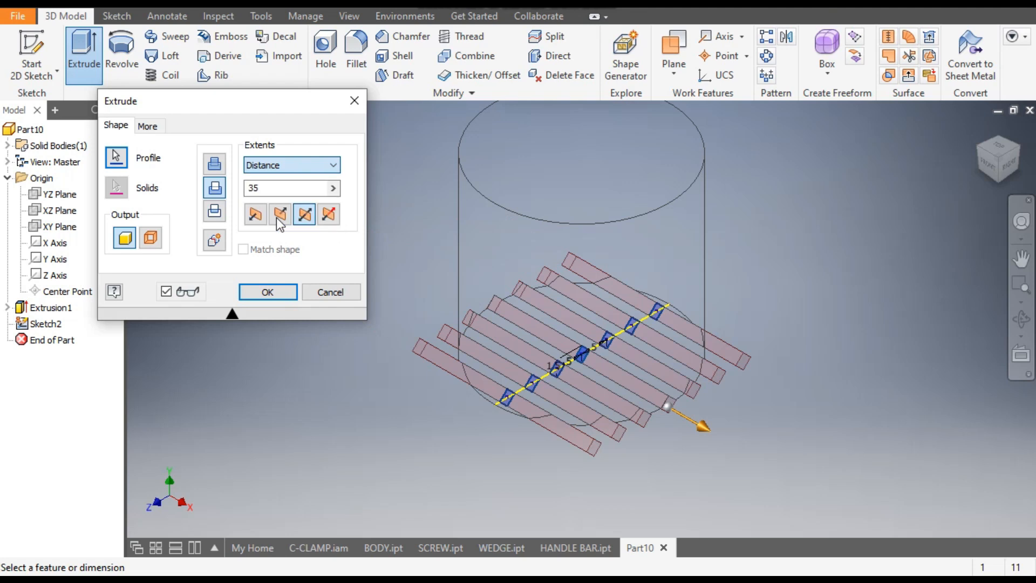
Display the model as Shaded with Edges, check the cylinder's underside and complete the groove cut
{"action": "left_click", "coordinate": [349, 16]}
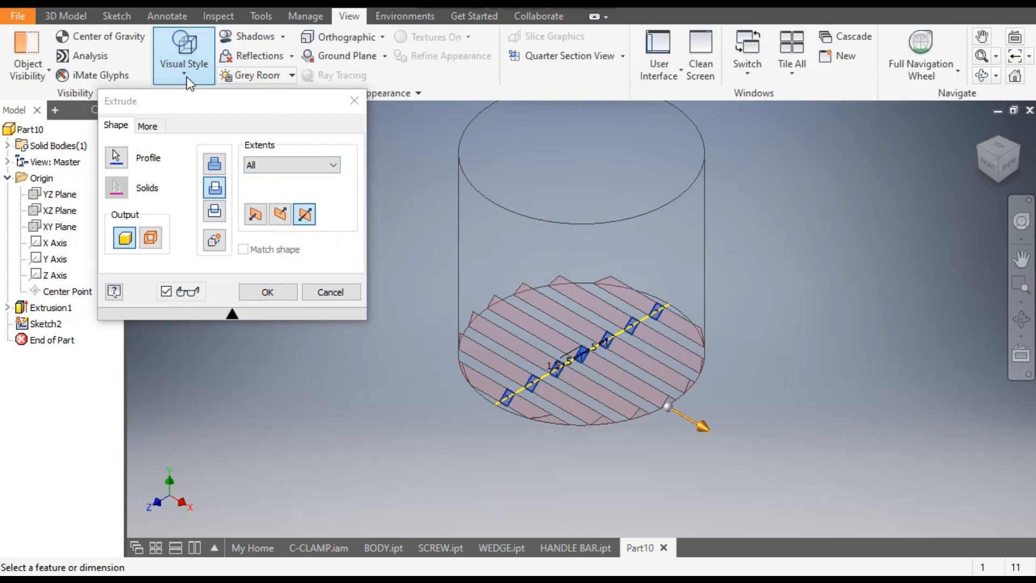
{"action": "left_click", "coordinate": [186, 77]}
{"action": "left_click", "coordinate": [215, 168]}
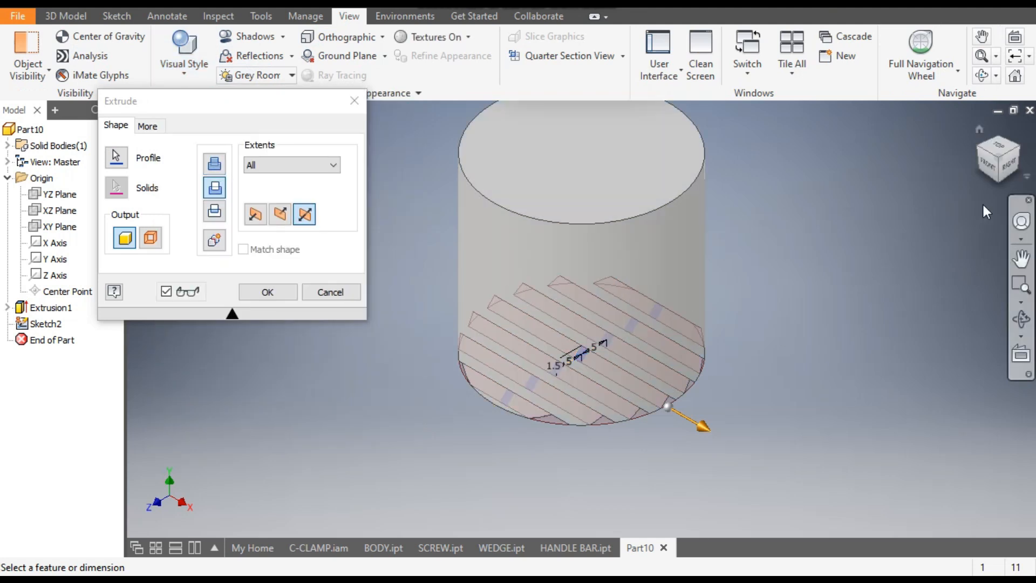
{"action": "left_click", "coordinate": [1002, 183]}
{"action": "left_click", "coordinate": [992, 176]}
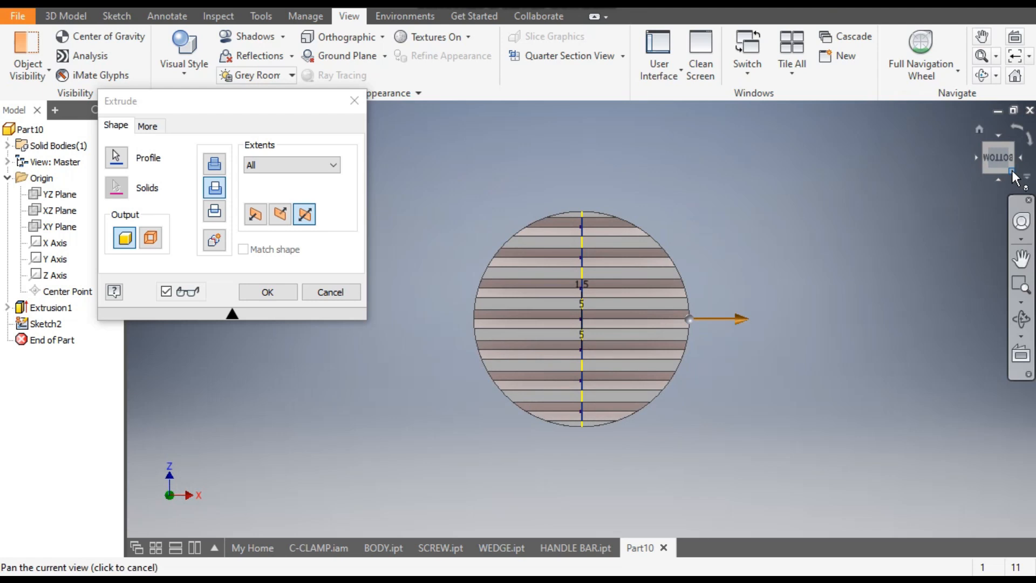
{"action": "left_click", "coordinate": [1002, 172]}
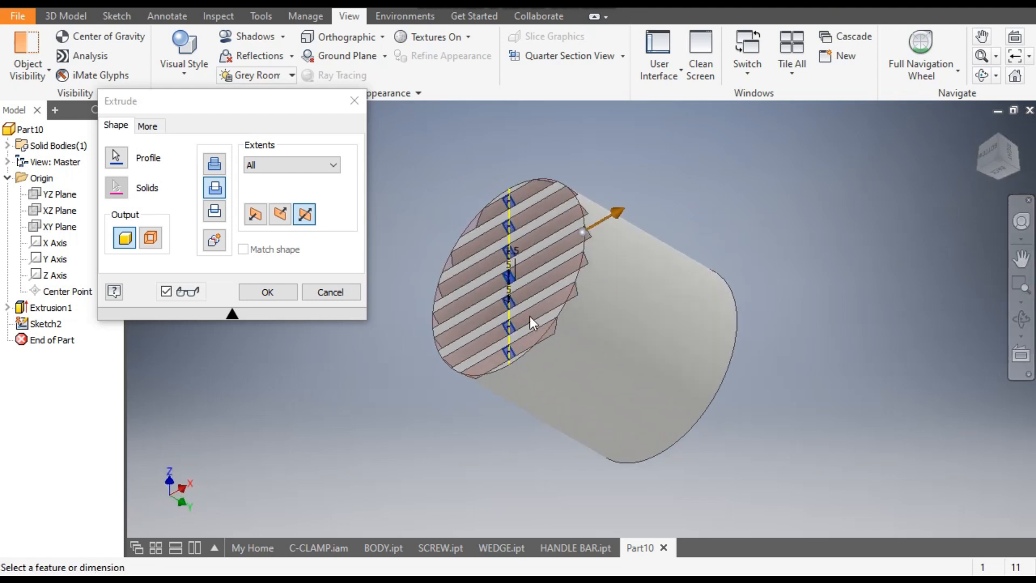
{"action": "left_click", "coordinate": [270, 297]}
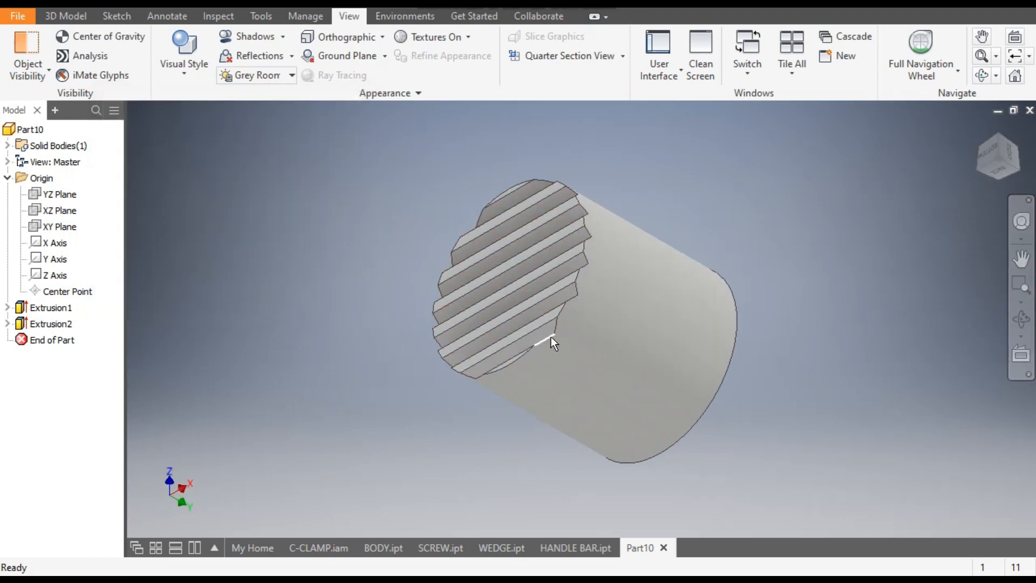
Create a circular pattern of the groove cut around the cylinder's axis with 4 occurrences over 360 degrees
{"action": "middle_click_drag", "start_coordinate": [553, 337], "coordinate": [616, 322], "text": "shift"}
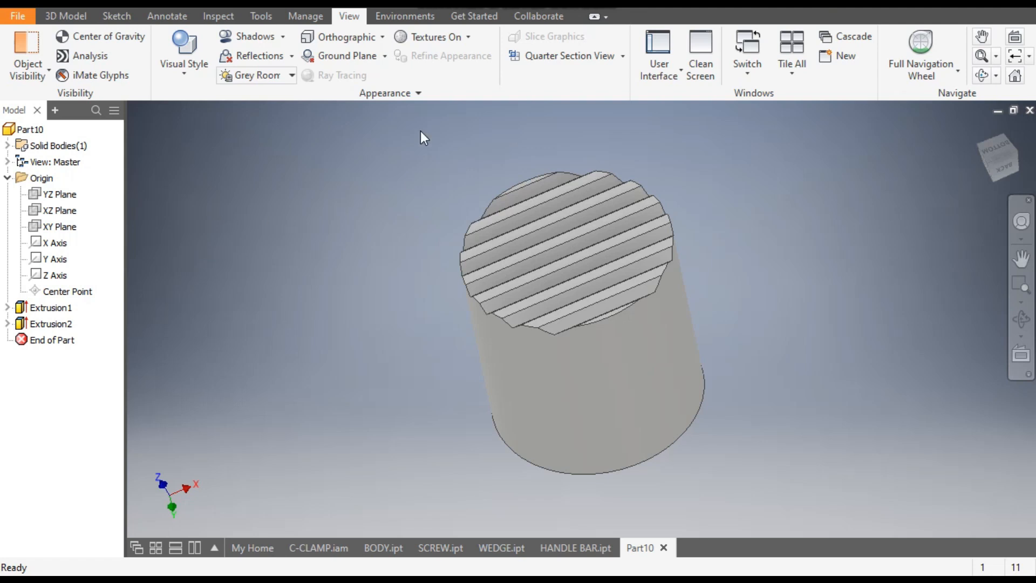
{"action": "left_click", "coordinate": [68, 16]}
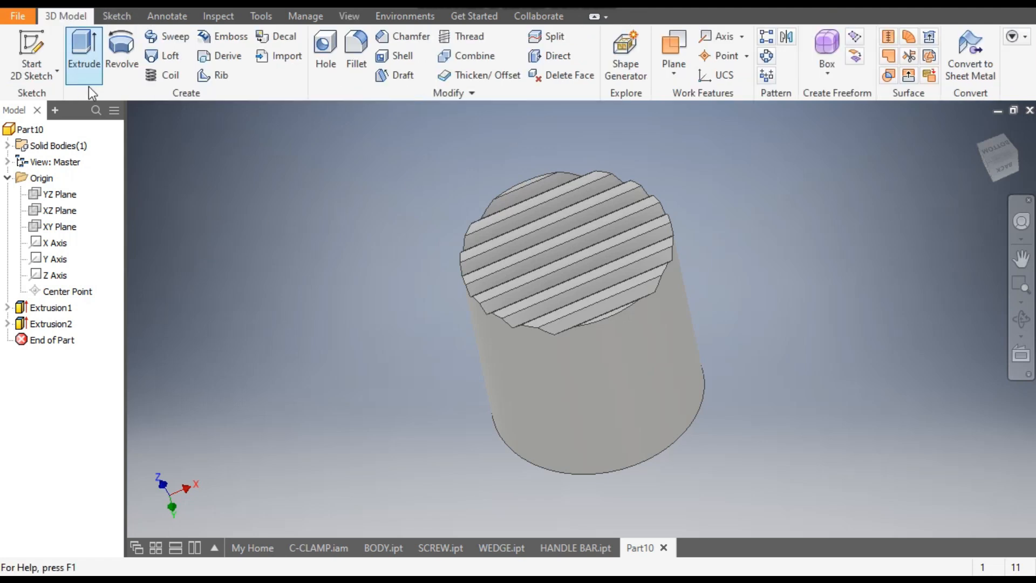
{"action": "left_click", "coordinate": [766, 56]}
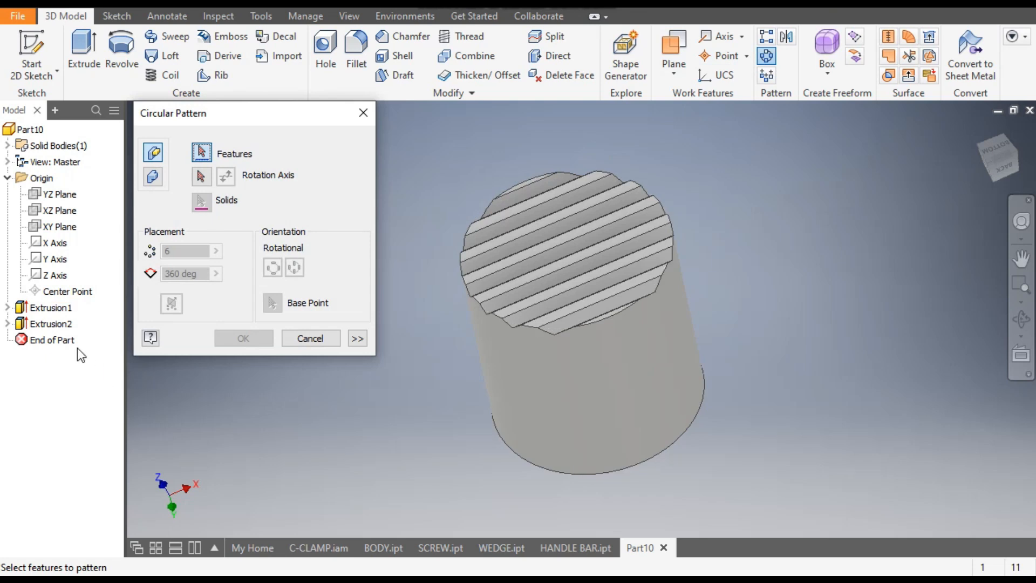
{"action": "left_click", "coordinate": [51, 324]}
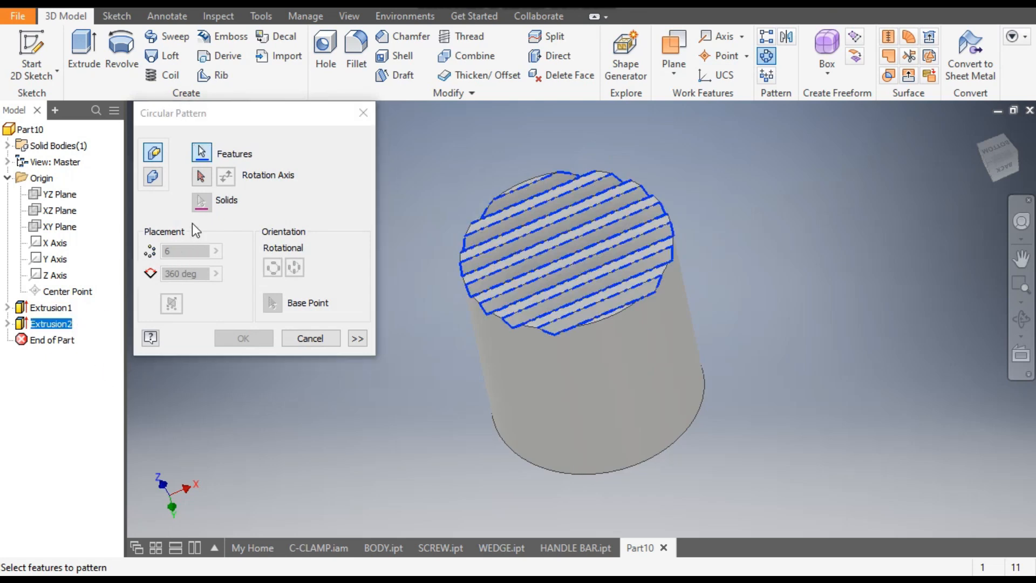
{"action": "left_click", "coordinate": [202, 176]}
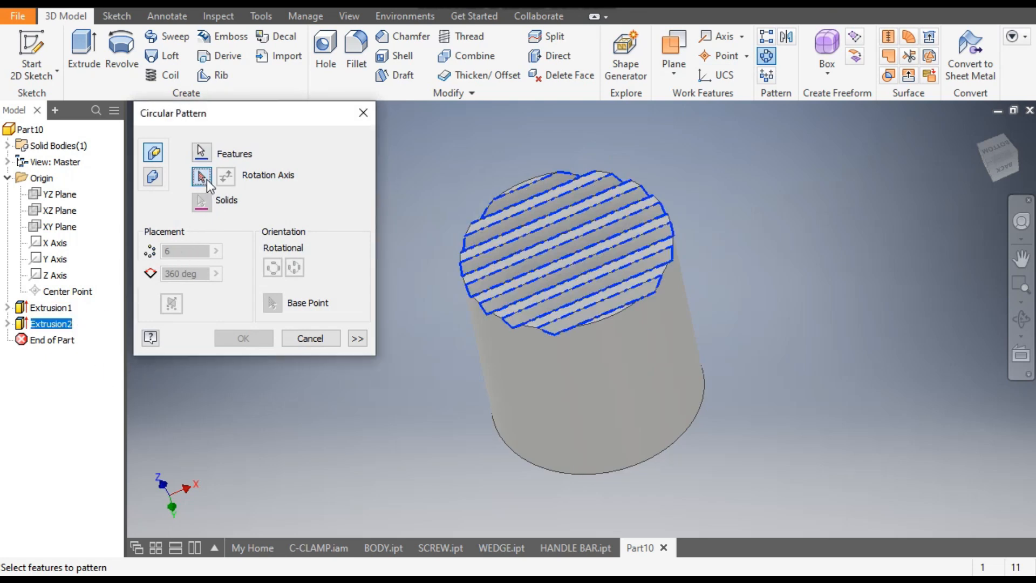
{"action": "left_click", "coordinate": [515, 352]}
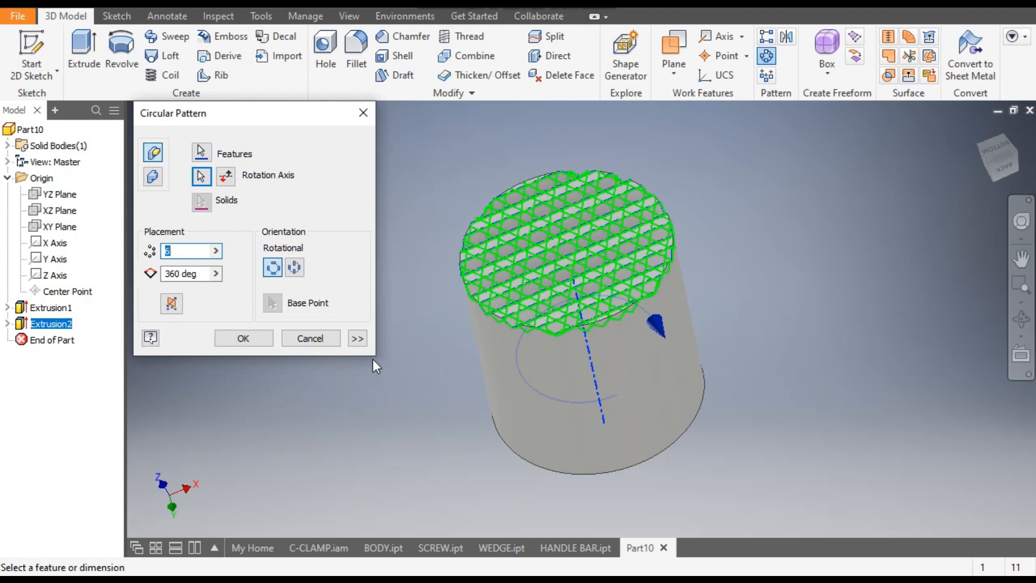
{"action": "type", "text": "4"}
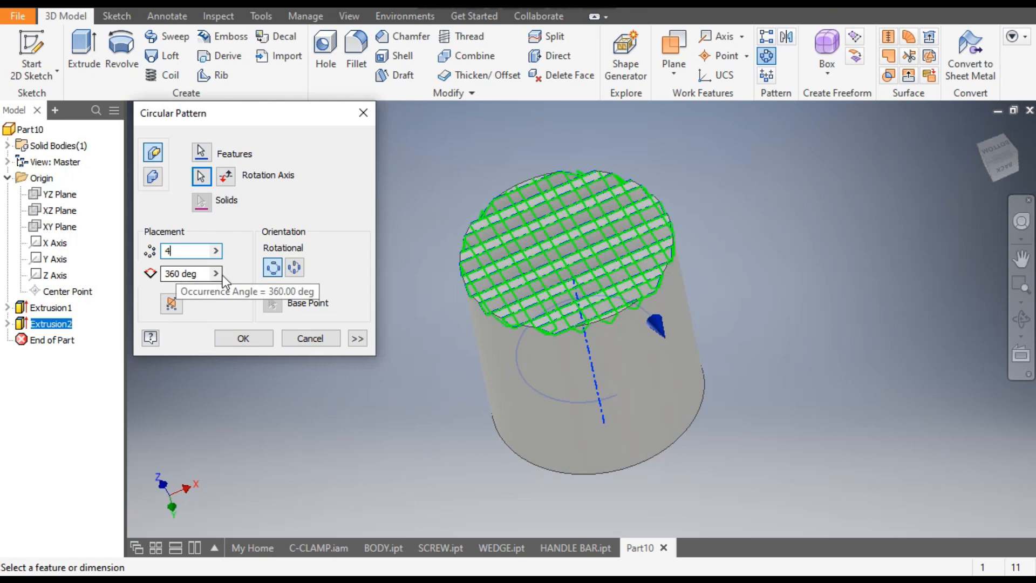
{"action": "left_click", "coordinate": [243, 340]}
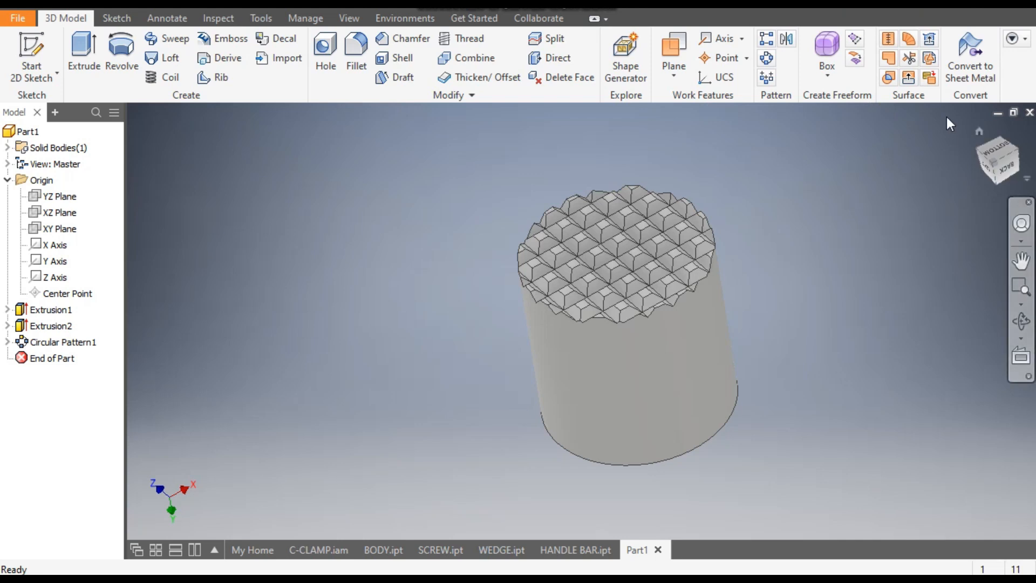
Start a sketch on the cylinder's smooth top face and draw a 23 mm diameter circle centred on the origin
{"action": "left_click", "coordinate": [979, 132]}
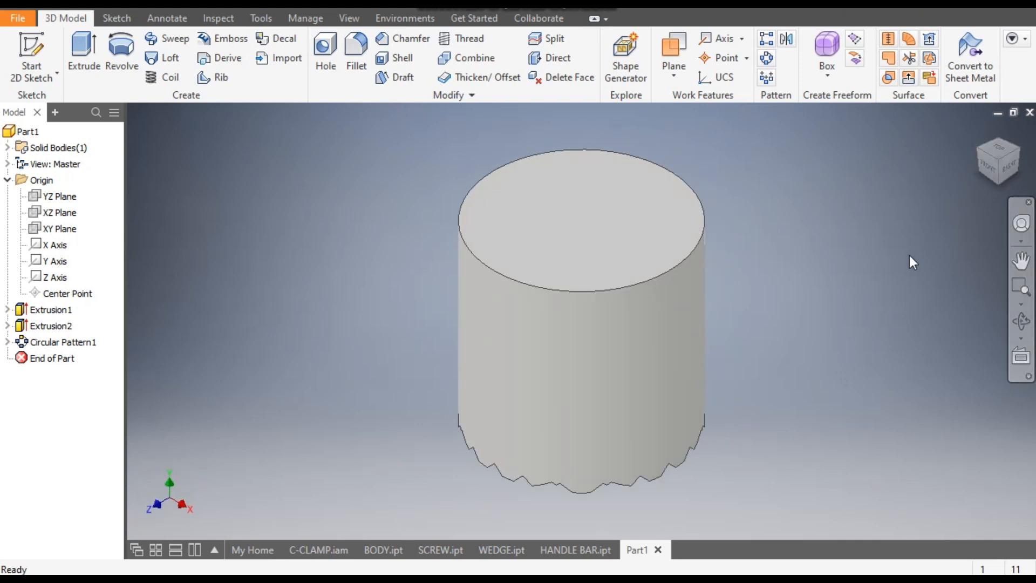
{"action": "left_click", "coordinate": [617, 231]}
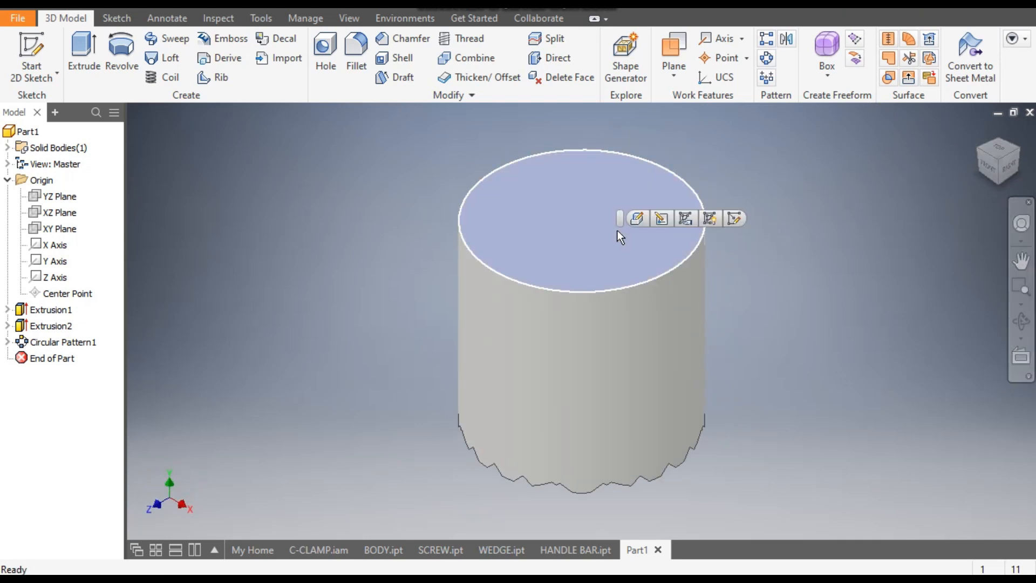
{"action": "left_click", "coordinate": [733, 218]}
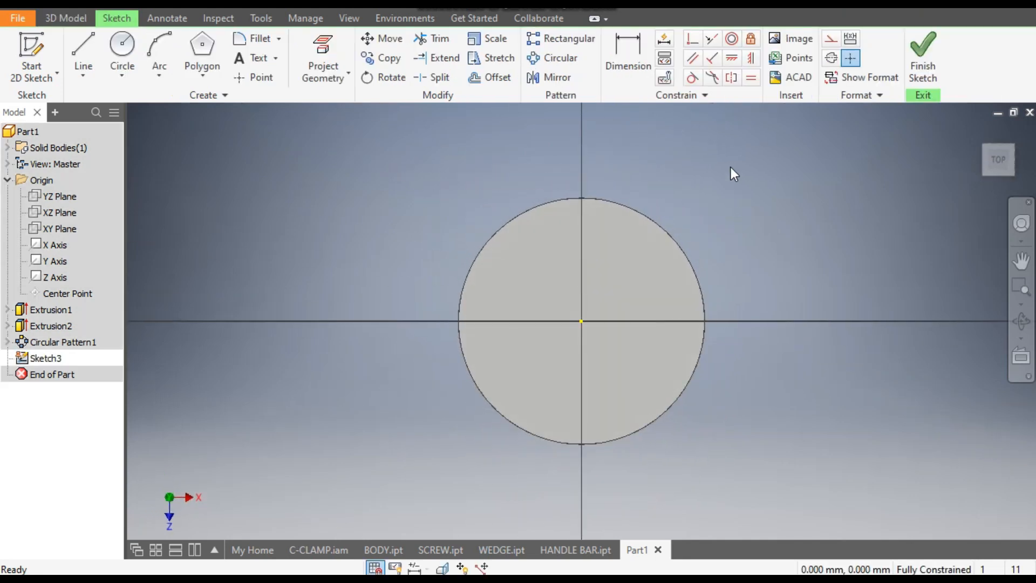
{"action": "left_click", "coordinate": [123, 47]}
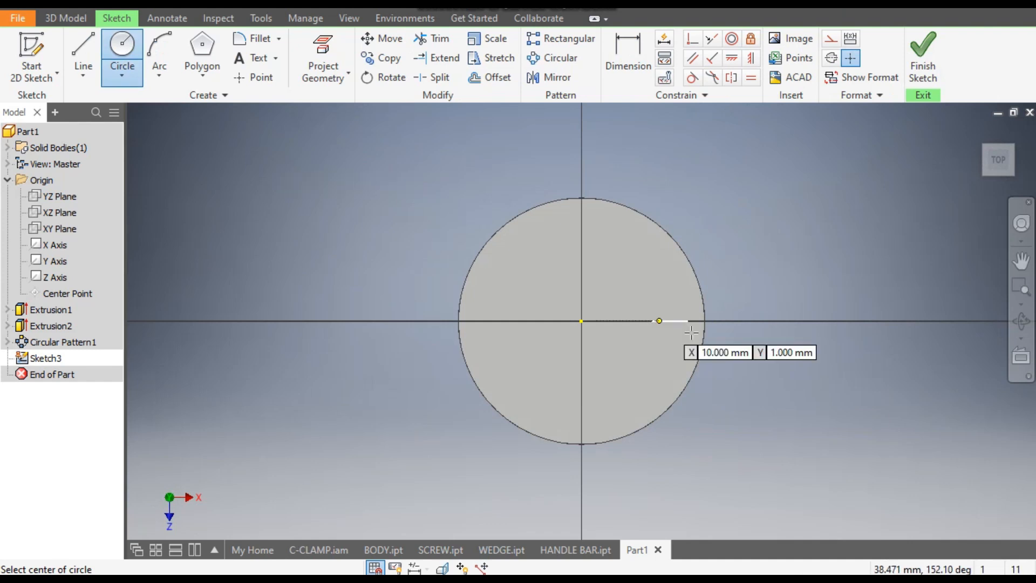
{"action": "left_click", "coordinate": [582, 321]}
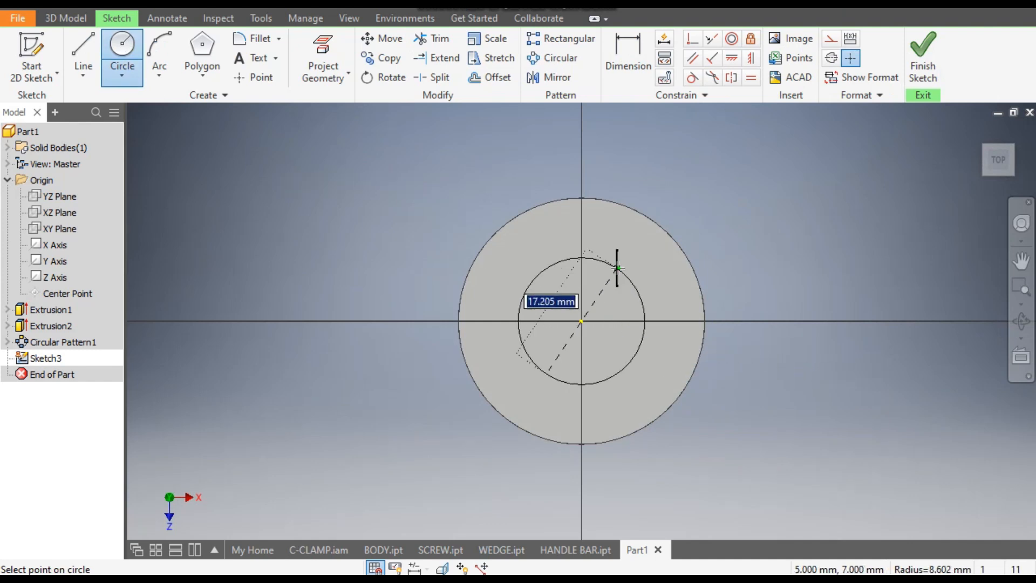
{"action": "type", "text": "23"}
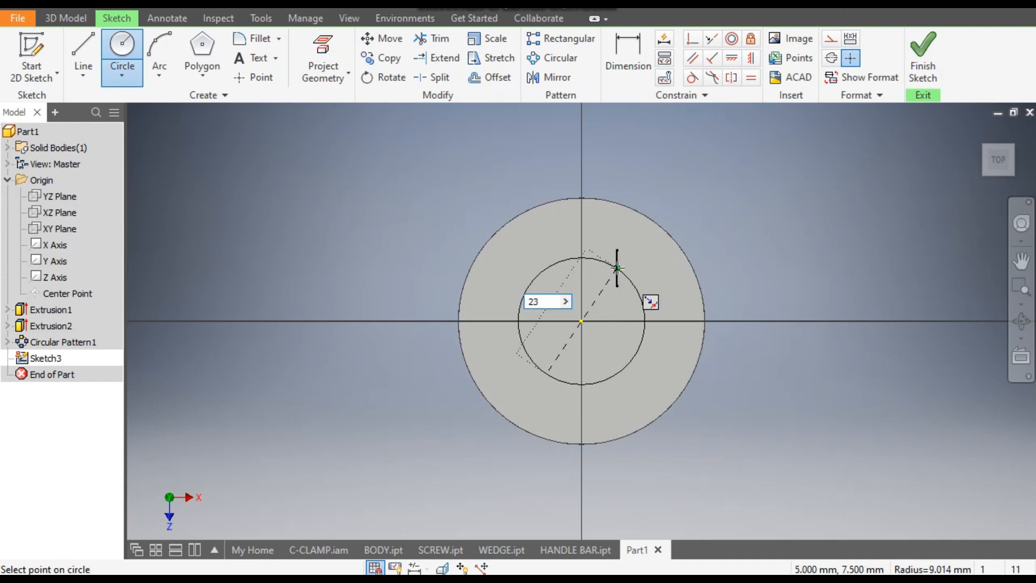
{"action": "key", "text": "Return"}
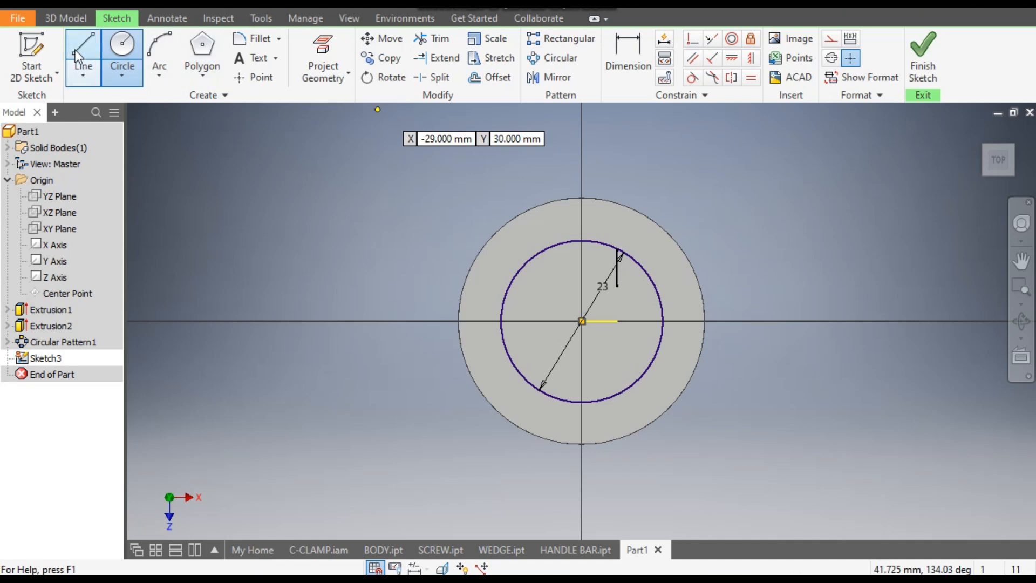
Extrude the 23 mm circle as a cut 15 mm deep down into the cylinder
{"action": "left_click", "coordinate": [64, 19]}
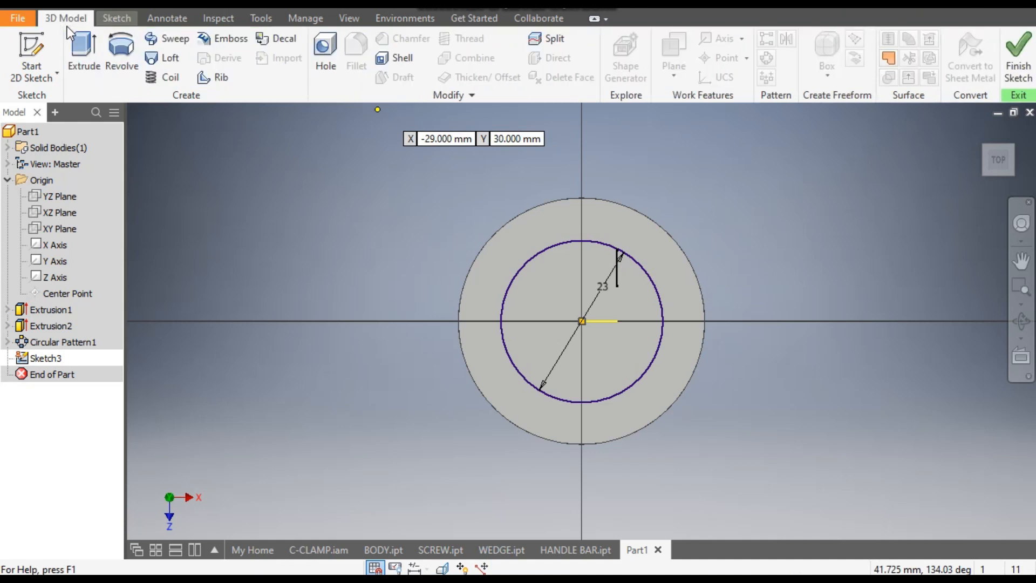
{"action": "left_click", "coordinate": [84, 51]}
{"action": "scroll", "coordinate": [672, 271], "scroll_direction": "down", "scroll_amount": 3}
{"action": "middle_click_drag", "start_coordinate": [672, 271], "coordinate": [604, 302]}
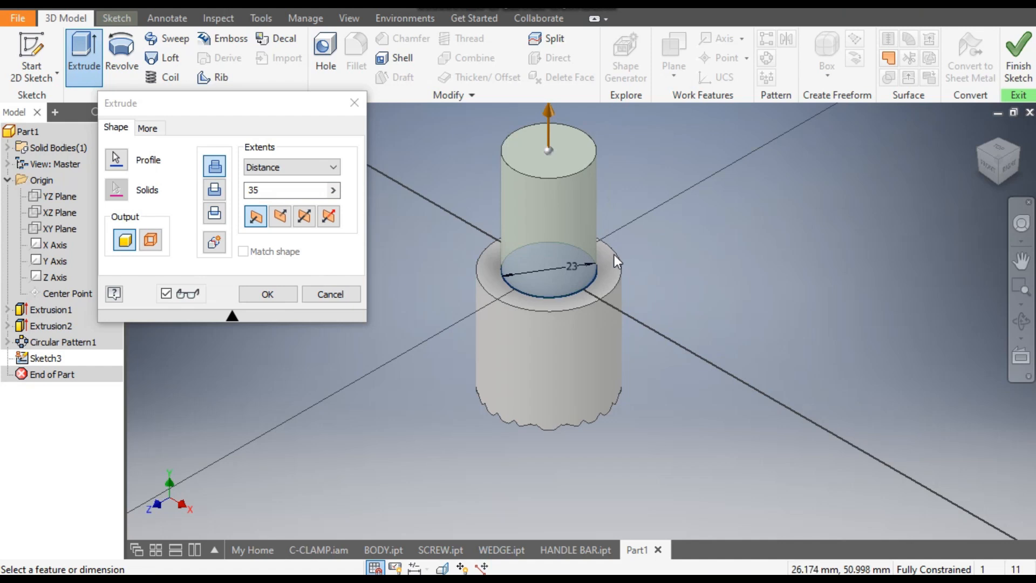
{"action": "left_click", "coordinate": [214, 191]}
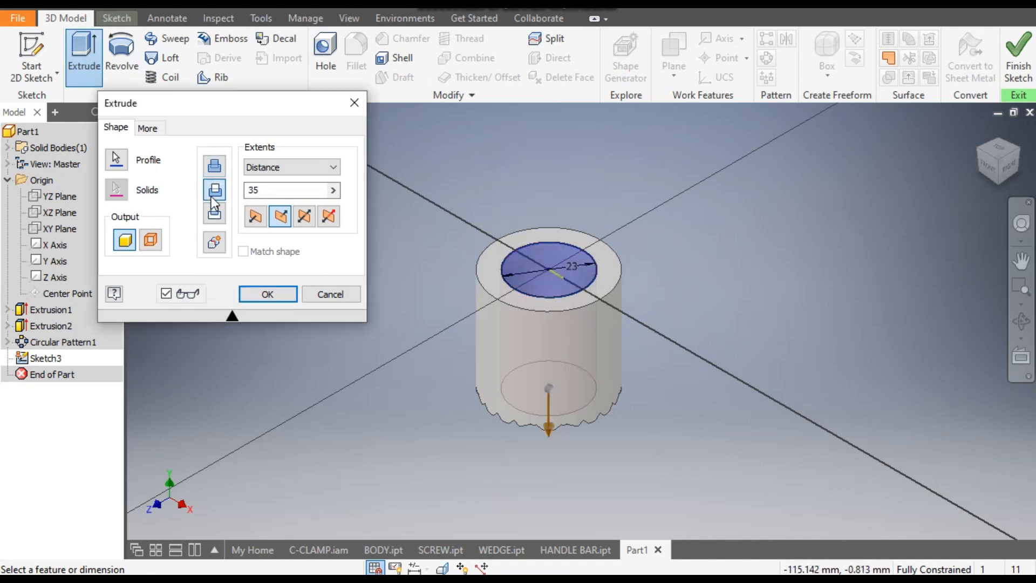
{"action": "double_click", "coordinate": [263, 196]}
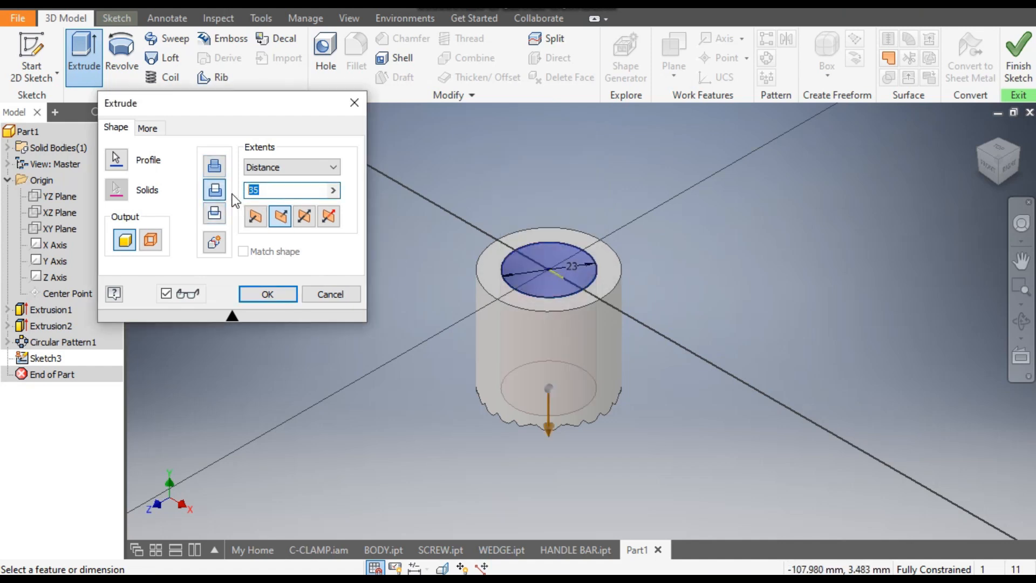
{"action": "type", "text": "15"}
{"action": "key", "text": "Return"}
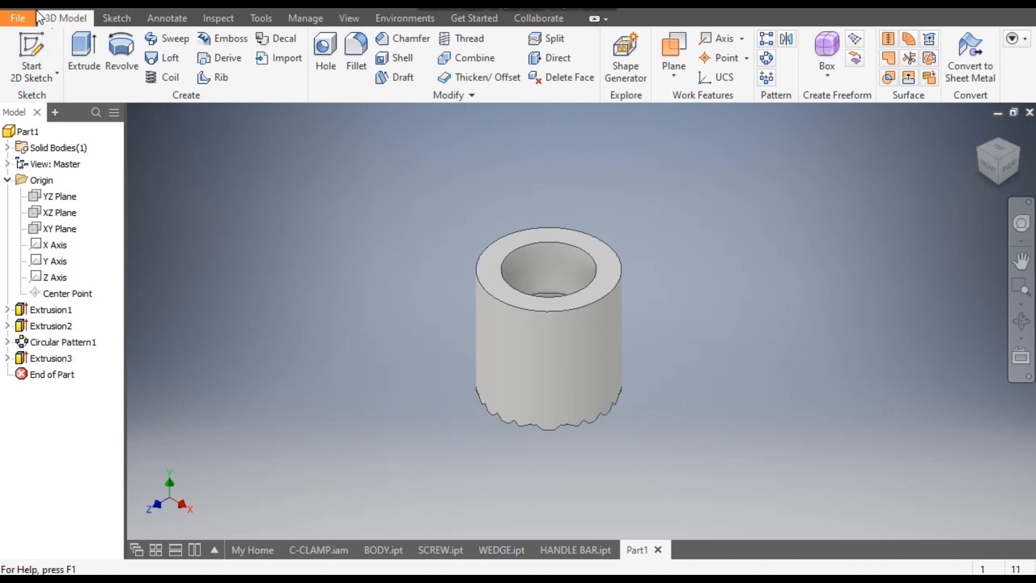
Start a new sketch on the YZ plane and display the model as Wireframe
{"action": "left_click", "coordinate": [33, 47]}
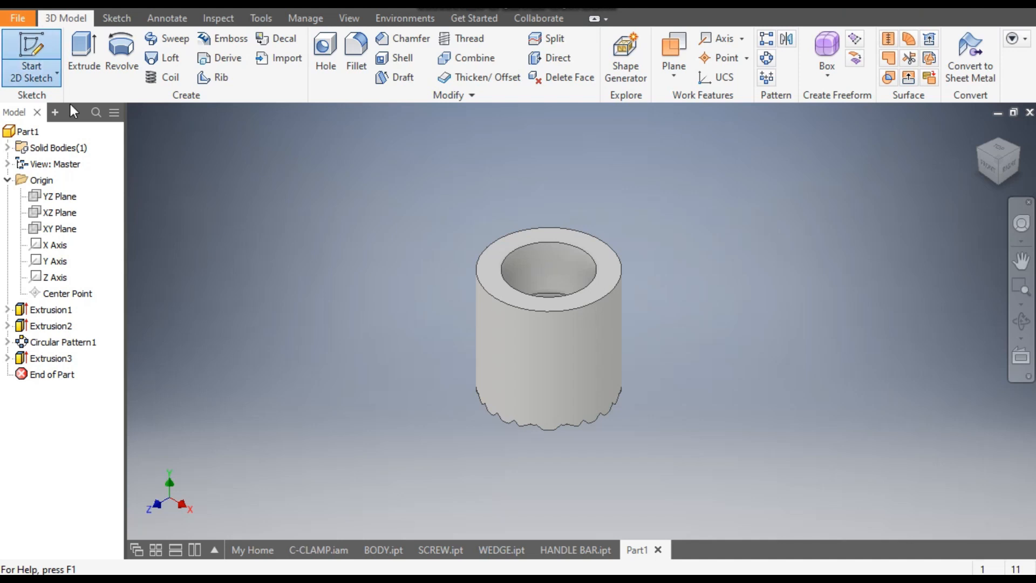
{"action": "left_click", "coordinate": [63, 197]}
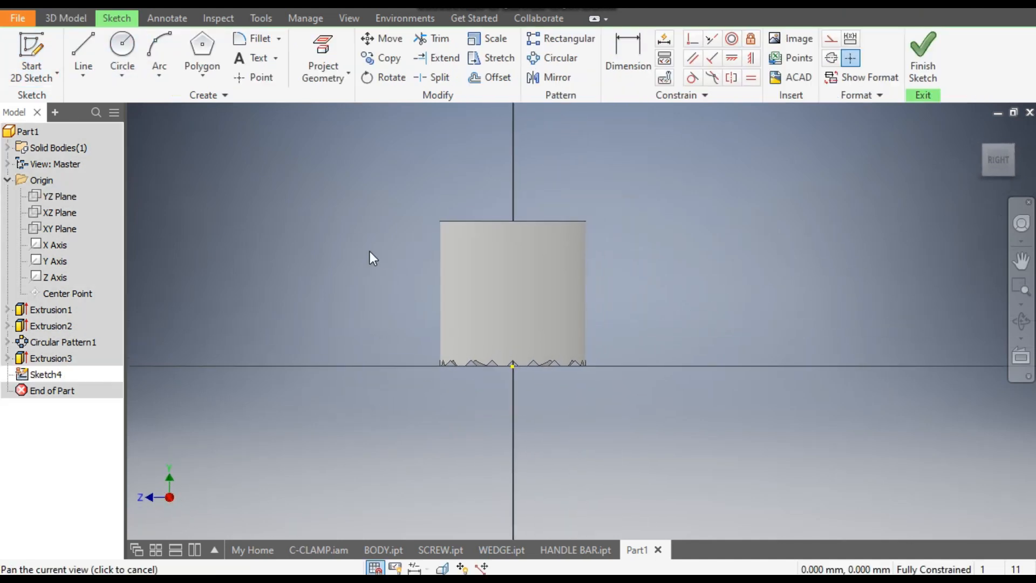
{"action": "left_click", "coordinate": [351, 18]}
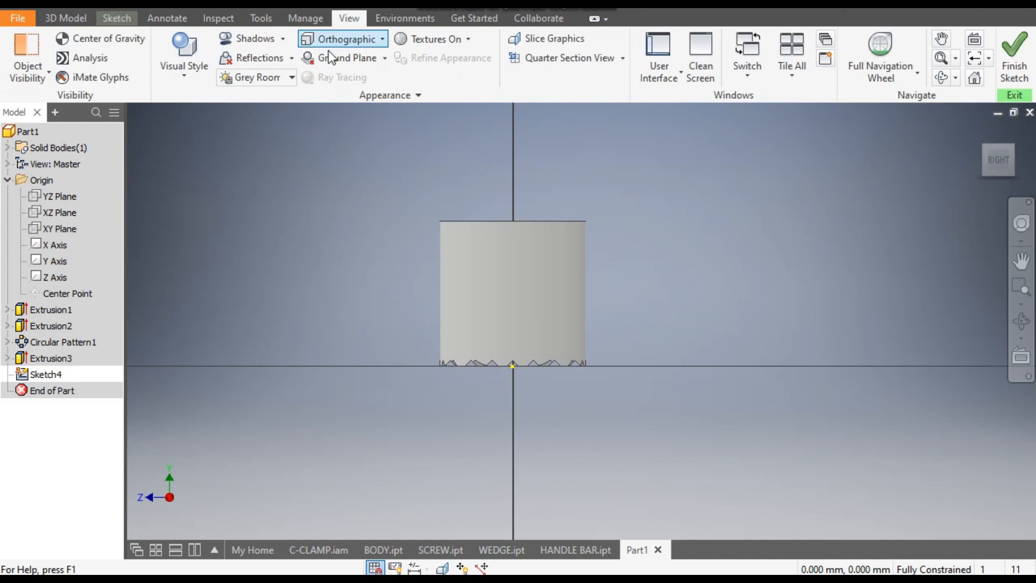
{"action": "left_click", "coordinate": [195, 78]}
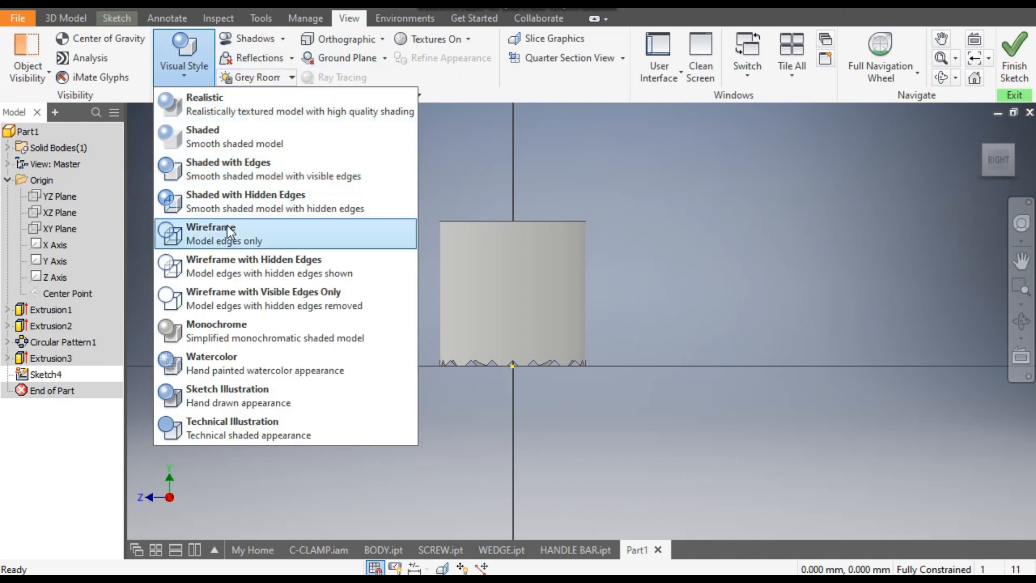
{"action": "left_click", "coordinate": [226, 231]}
{"action": "scroll", "coordinate": [526, 291], "scroll_direction": "down", "scroll_amount": 2}
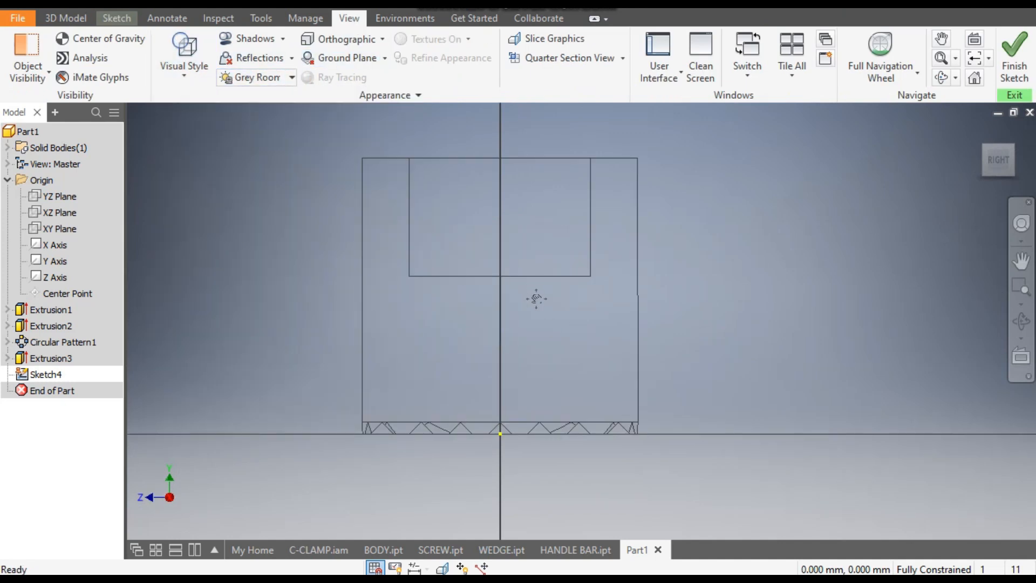
{"action": "scroll", "coordinate": [527, 292], "scroll_direction": "down", "scroll_amount": 2}
{"action": "left_click", "coordinate": [120, 20]}
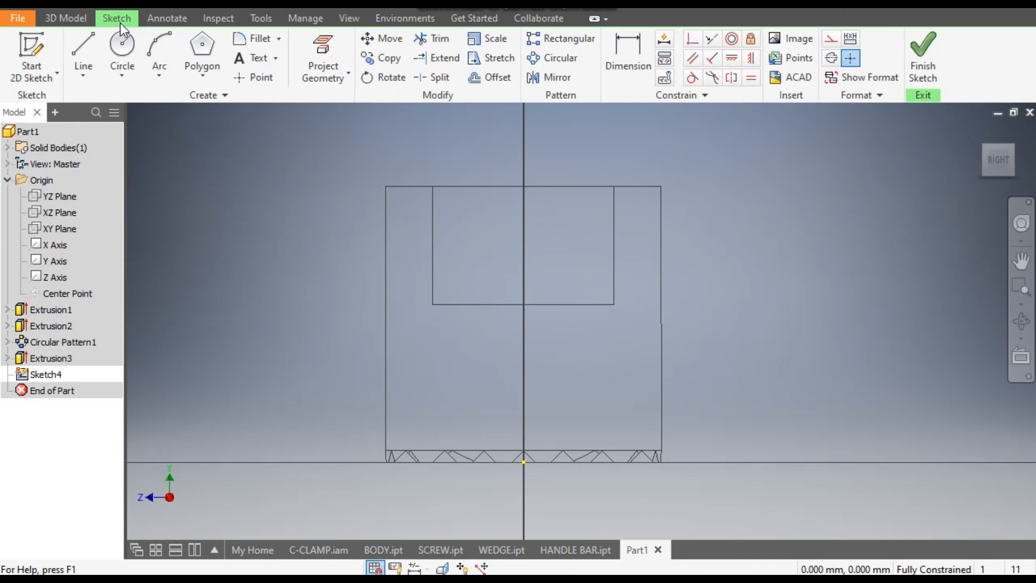
Draw two 5 mm diameter circles at the same height just below the bore floor, one on each side of the vertical axis
{"action": "left_click", "coordinate": [127, 48]}
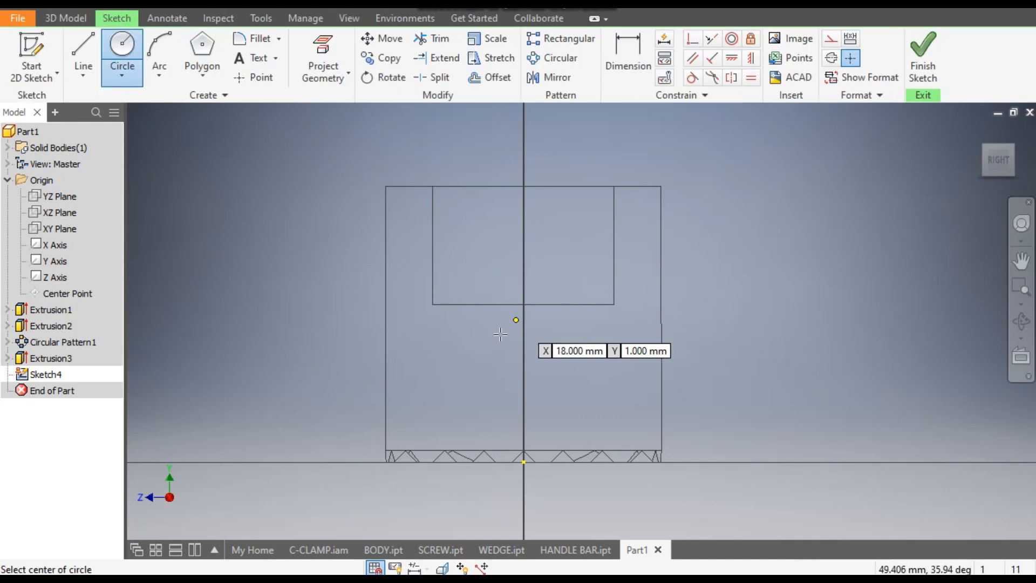
{"action": "left_click", "coordinate": [421, 326]}
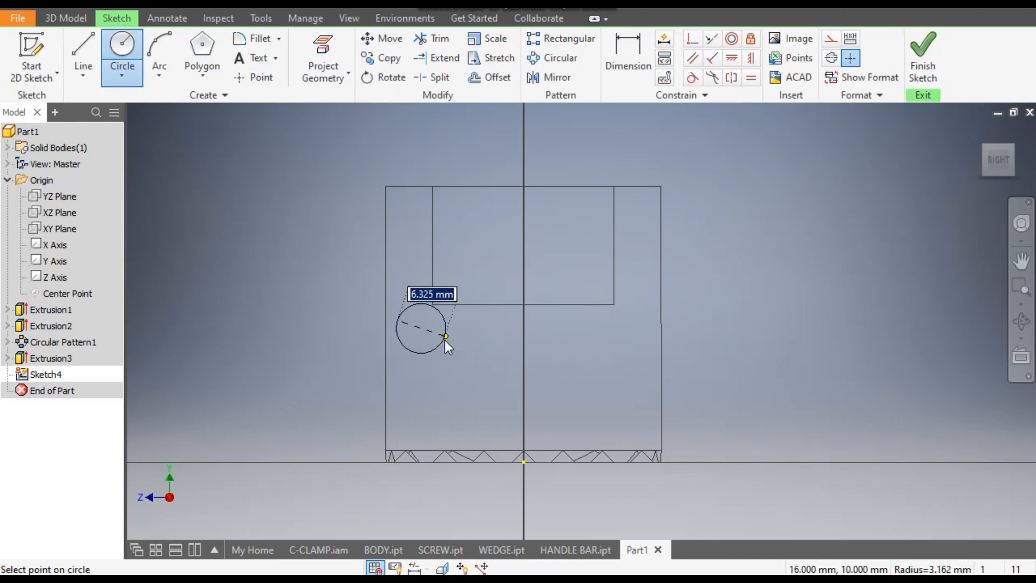
{"action": "left_click", "coordinate": [443, 339]}
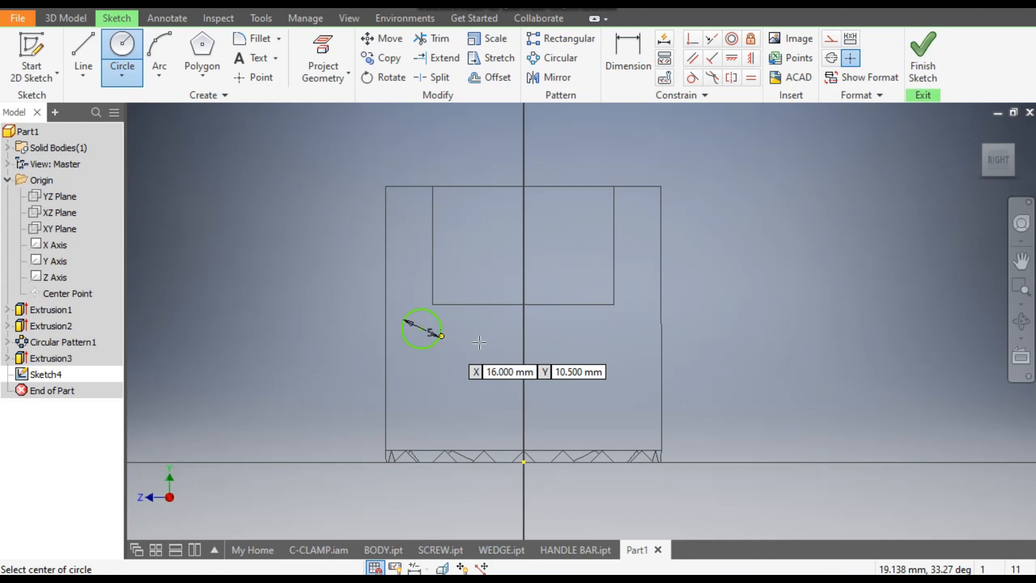
{"action": "left_click", "coordinate": [618, 328]}
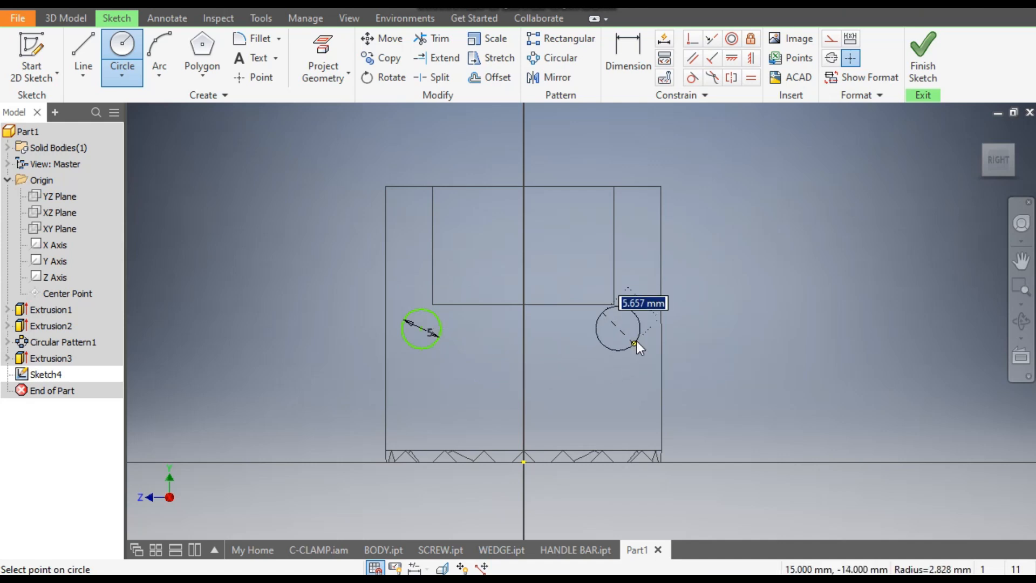
{"action": "type", "text": "5"}
{"action": "key", "text": "Return"}
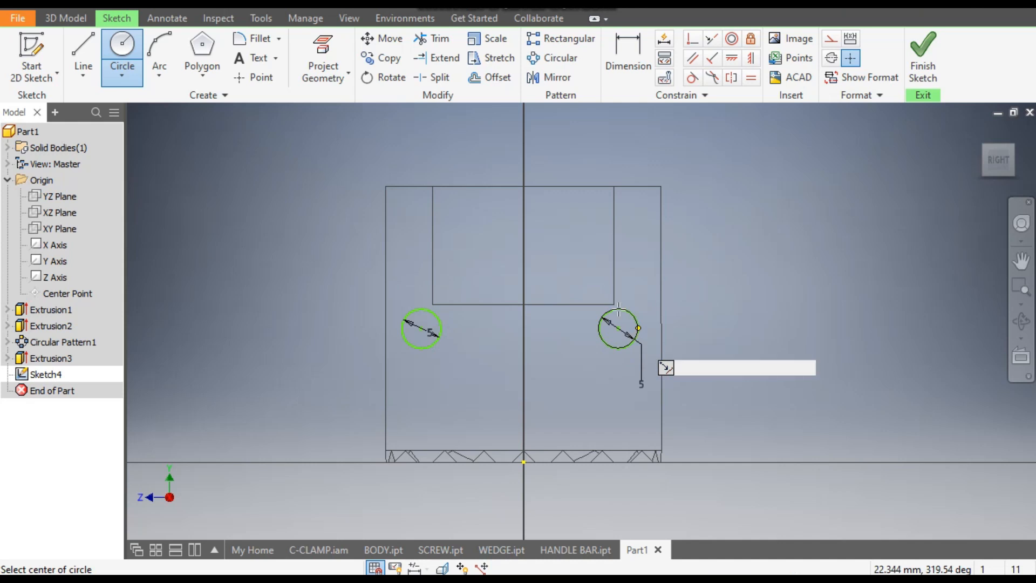
Dimension the horizontal distance between the two circles' centres at 25 mm
{"action": "left_click", "coordinate": [633, 36]}
{"action": "left_click", "coordinate": [626, 310]}
{"action": "left_click", "coordinate": [436, 320]}
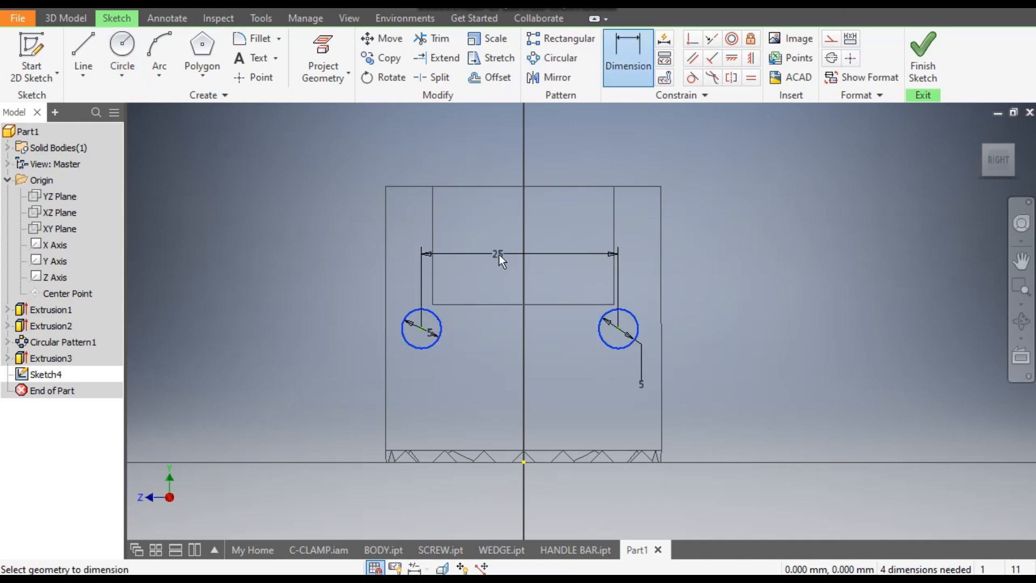
{"action": "left_click", "coordinate": [499, 254]}
{"action": "left_click", "coordinate": [558, 315]}
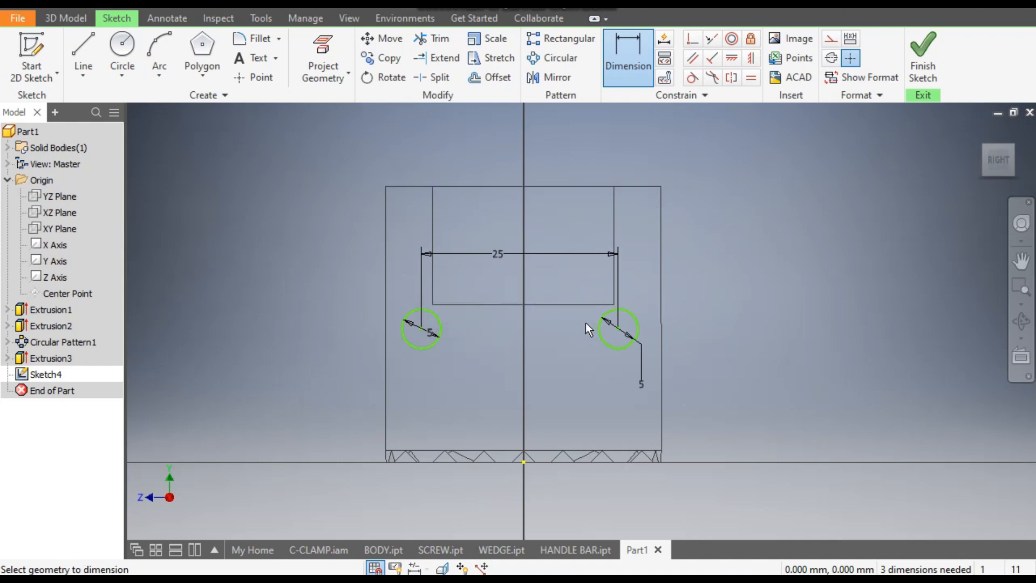
{"action": "key", "text": "Escape"}
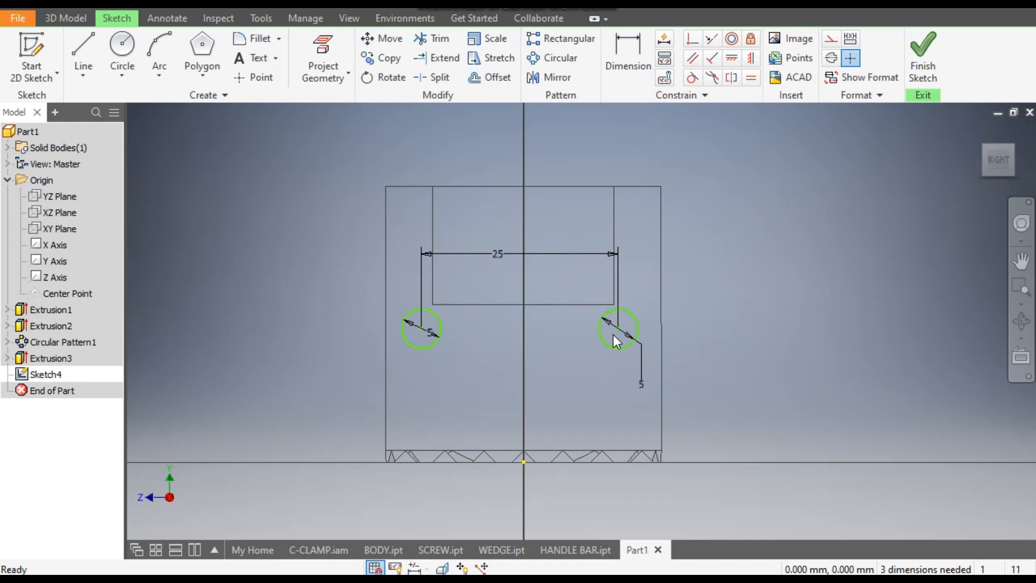
Move both circles up above the bore floor and set the right circle's centre 9 mm above that floor line
{"action": "left_click_drag", "start_coordinate": [617, 329], "coordinate": [618, 258]}
{"action": "left_click_drag", "start_coordinate": [437, 329], "coordinate": [426, 262]}
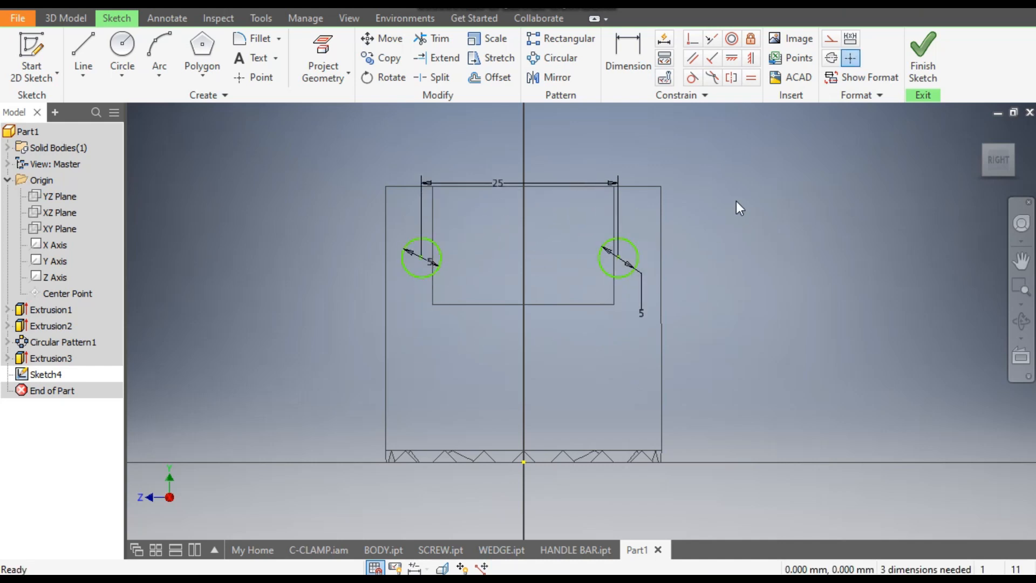
{"action": "left_click", "coordinate": [639, 41]}
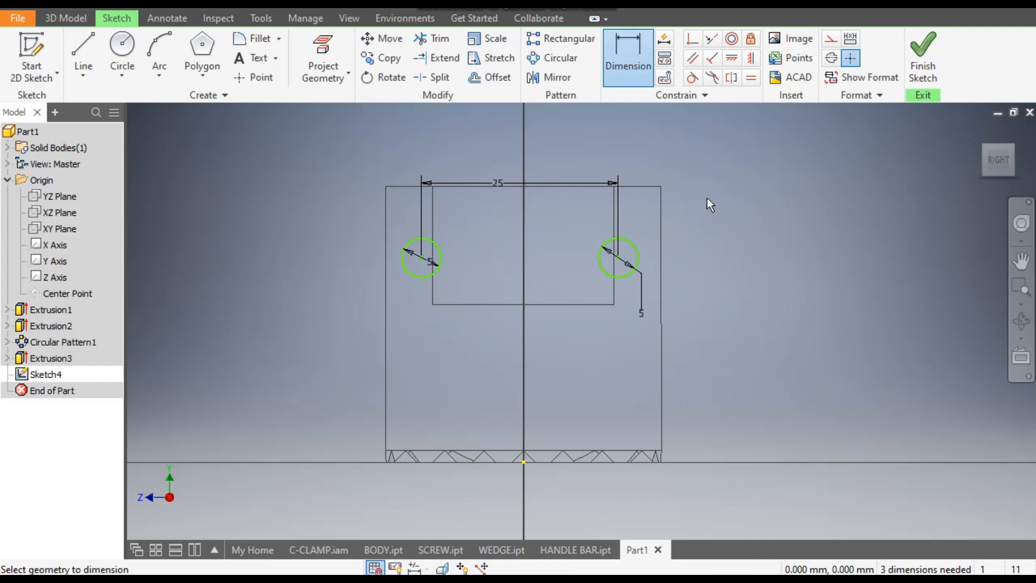
{"action": "left_click", "coordinate": [613, 278]}
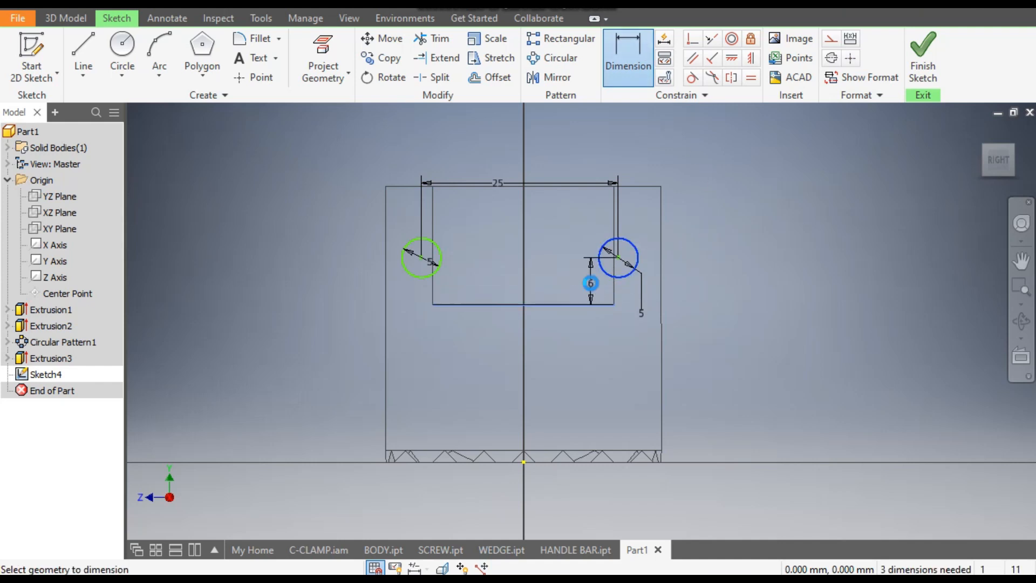
{"action": "left_click", "coordinate": [590, 283]}
{"action": "type", "text": "9"}
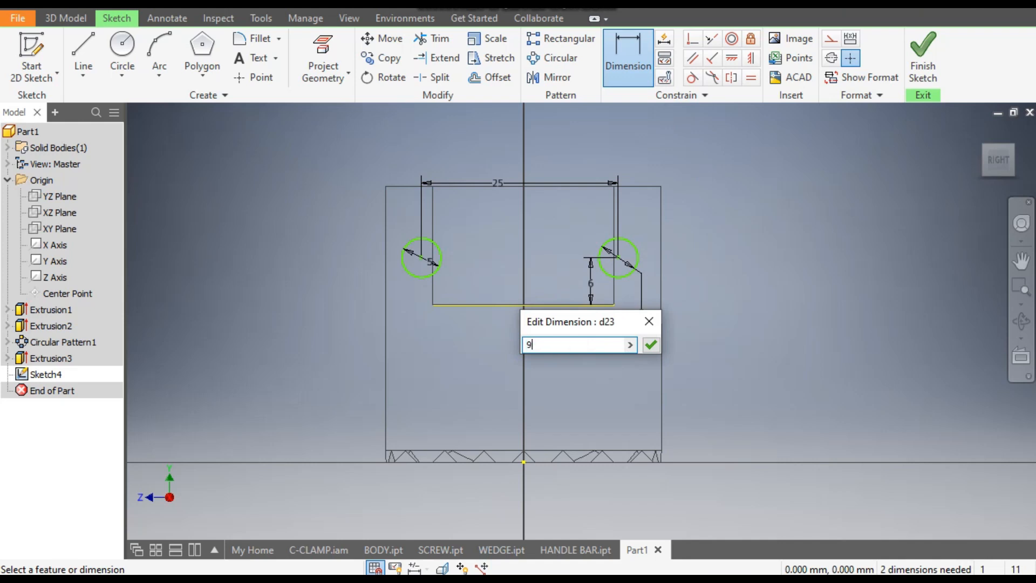
{"action": "key", "text": "Return"}
Dimension the left circle's centre 9 mm above the bore's floor line
{"action": "left_click", "coordinate": [471, 304]}
{"action": "left_click", "coordinate": [440, 268]}
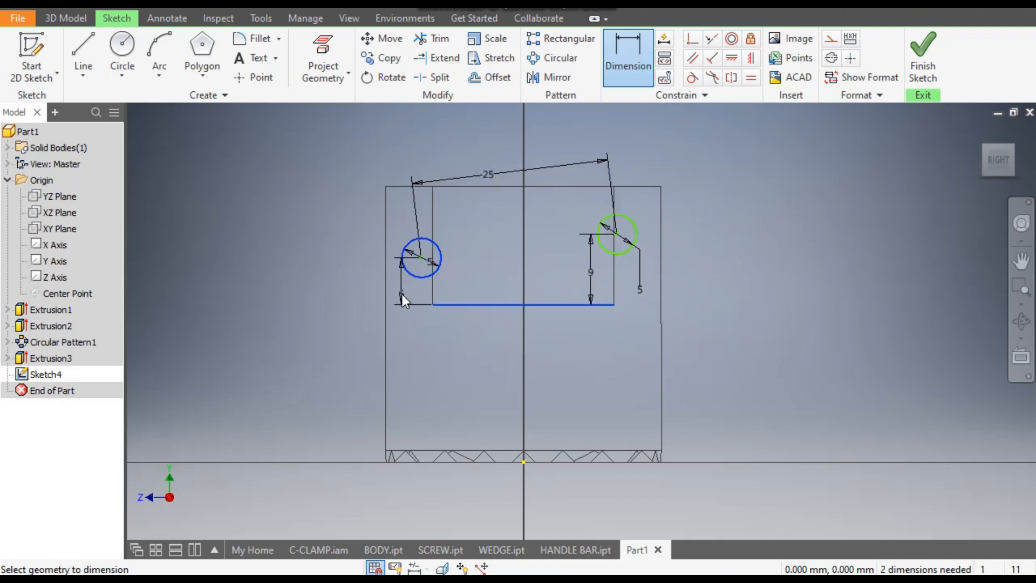
{"action": "left_click", "coordinate": [402, 294]}
{"action": "type", "text": "9"}
{"action": "key", "text": "Return"}
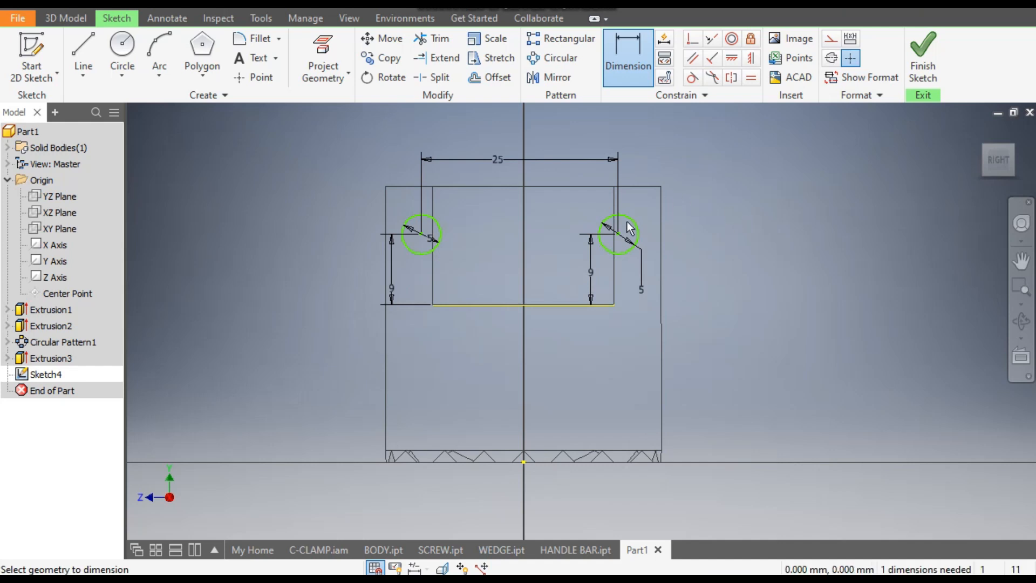
Dimension the right circle's centre 12.5 mm horizontally from the origin
{"action": "left_click", "coordinate": [525, 305]}
{"action": "left_click", "coordinate": [523, 463]}
{"action": "left_click", "coordinate": [605, 251]}
{"action": "left_click", "coordinate": [571, 170]}
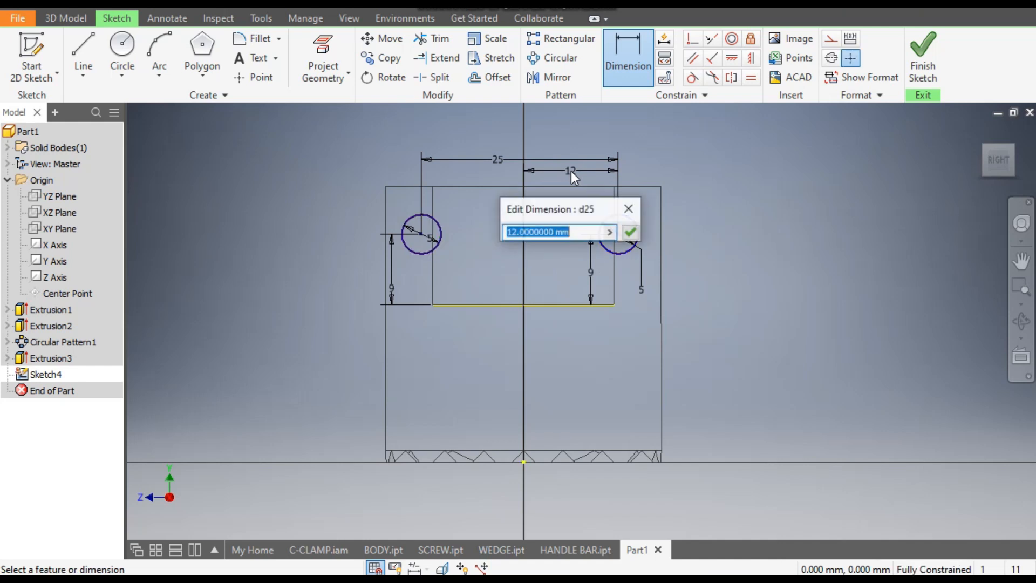
{"action": "type", "text": "12.."}
{"action": "key", "text": "BackSpace"}
{"action": "type", "text": "5"}
{"action": "key", "text": "Return"}
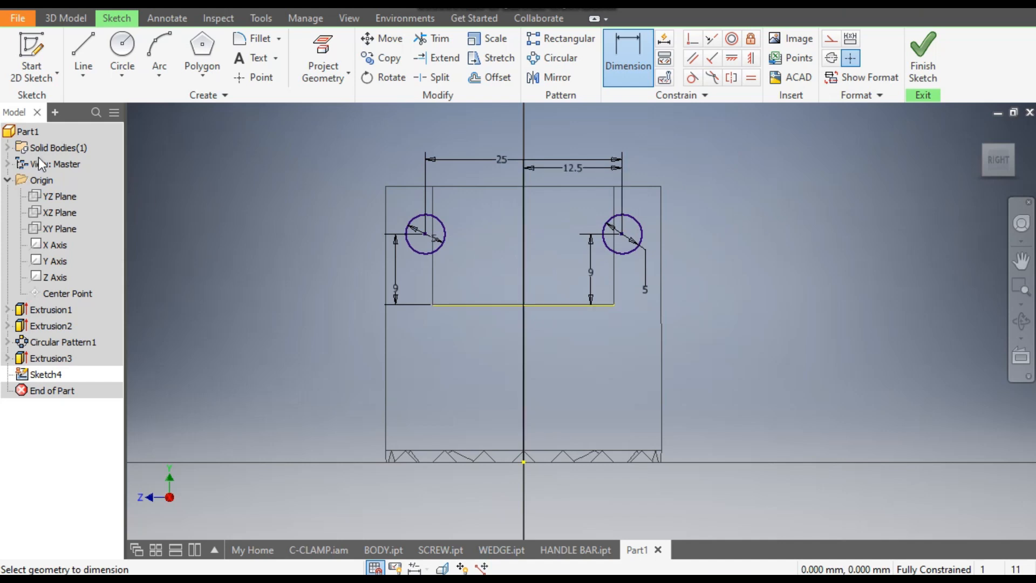
Set up an Extrude cut of both 5 mm circles, symmetric about the sketch plane with extents set to All
{"action": "left_click", "coordinate": [81, 18]}
{"action": "left_click", "coordinate": [83, 48]}
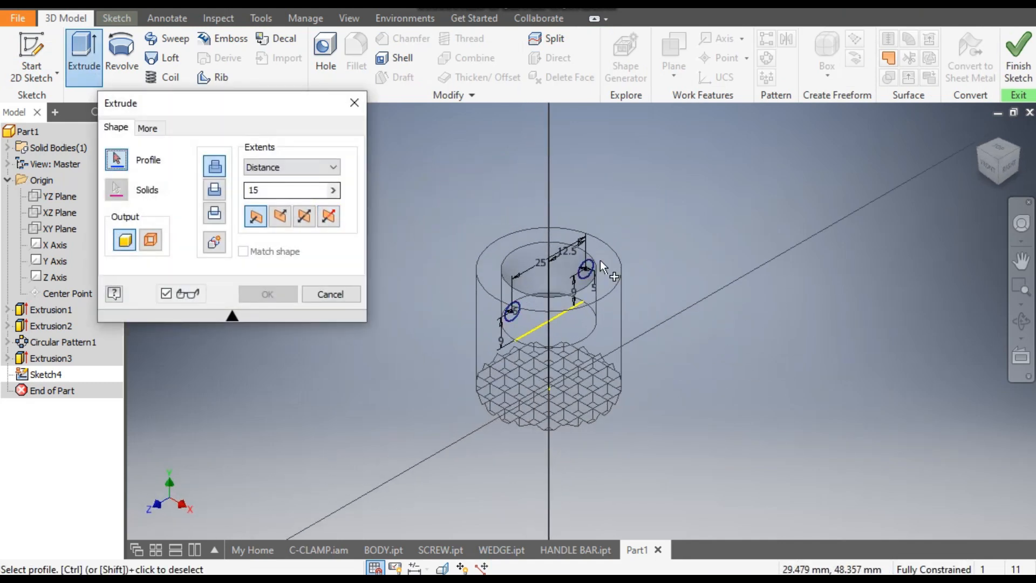
{"action": "left_click", "coordinate": [214, 193]}
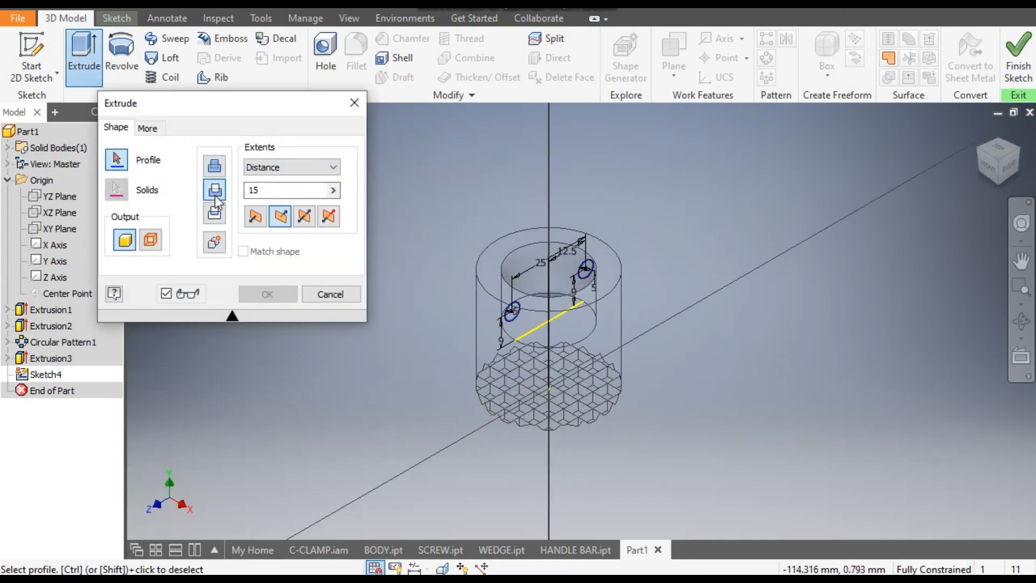
{"action": "left_click", "coordinate": [280, 216]}
{"action": "left_click", "coordinate": [304, 217]}
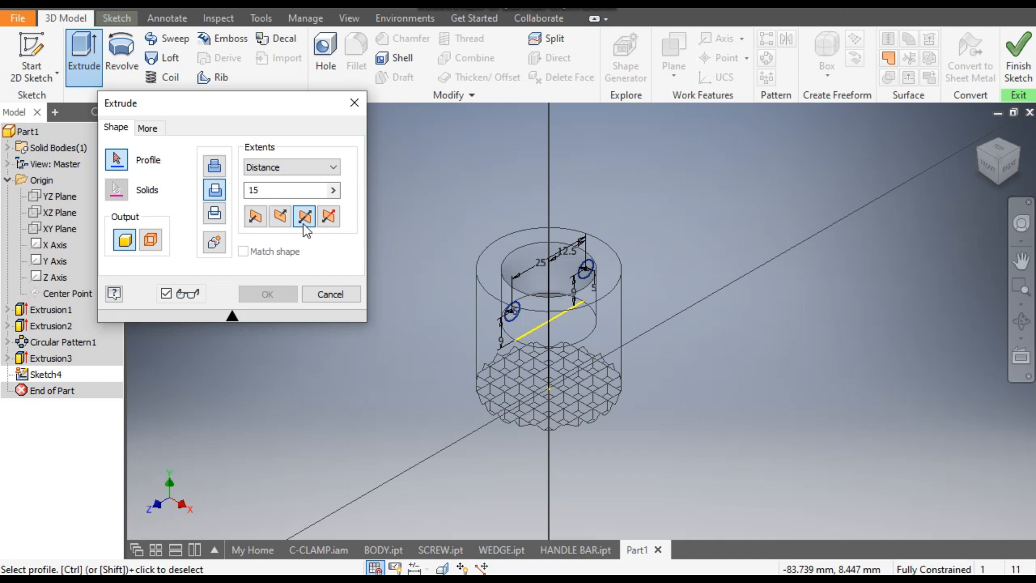
{"action": "left_click_drag", "start_coordinate": [615, 204], "coordinate": [413, 369]}
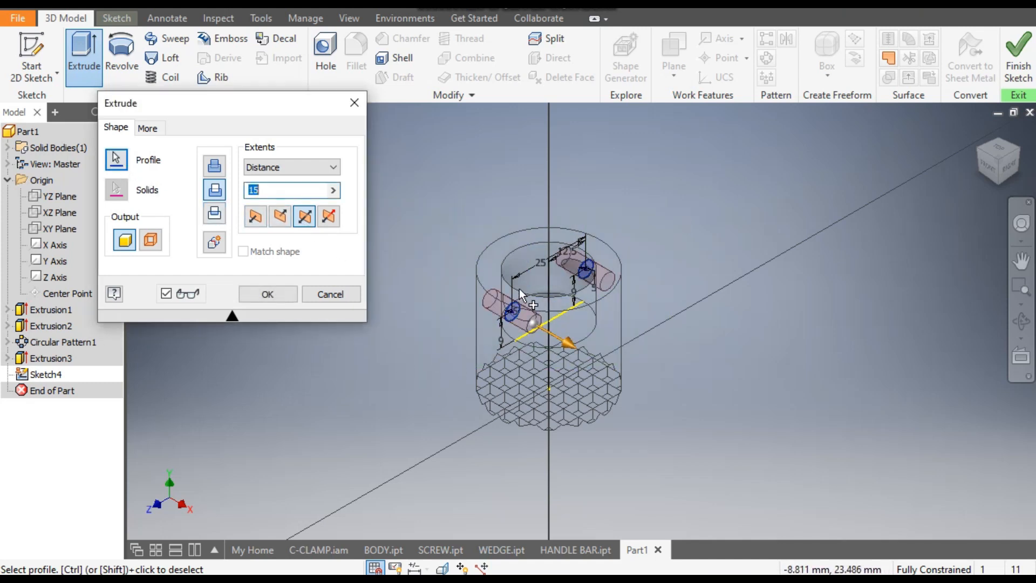
{"action": "left_click", "coordinate": [291, 167]}
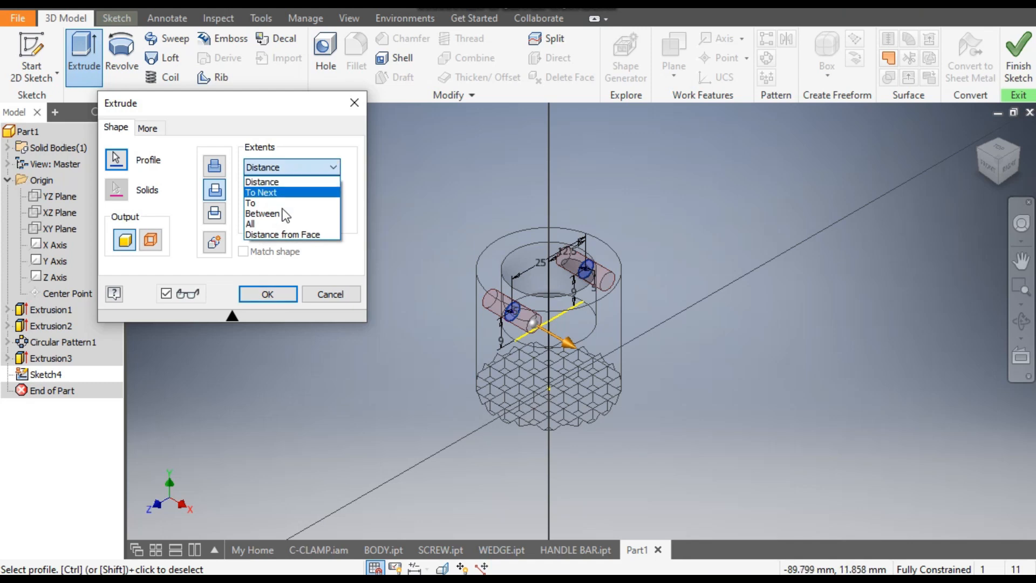
{"action": "left_click", "coordinate": [251, 223]}
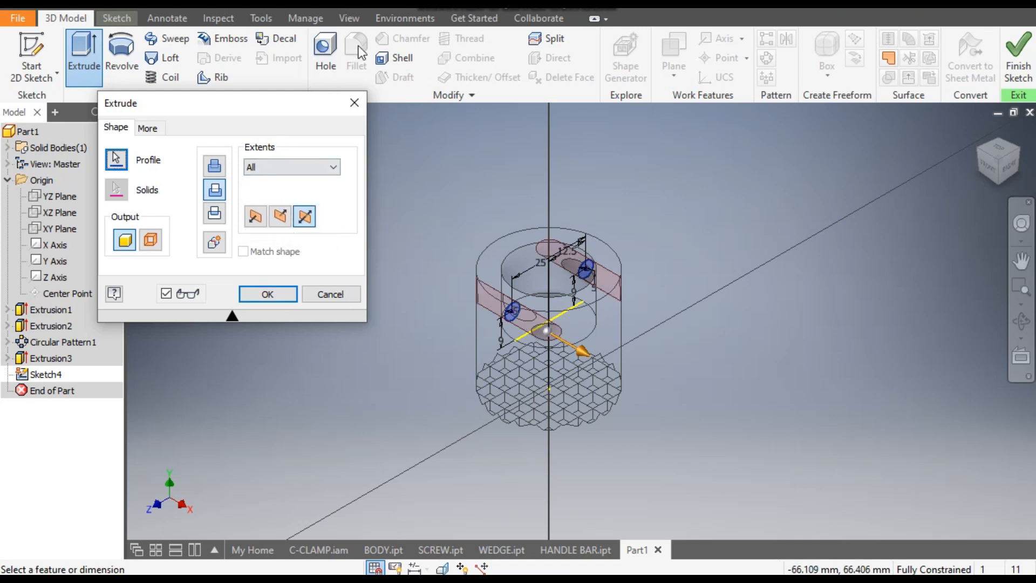
Switch the visual style to Shaded with Edges and complete the through cut of the two circles
{"action": "left_click", "coordinate": [350, 19]}
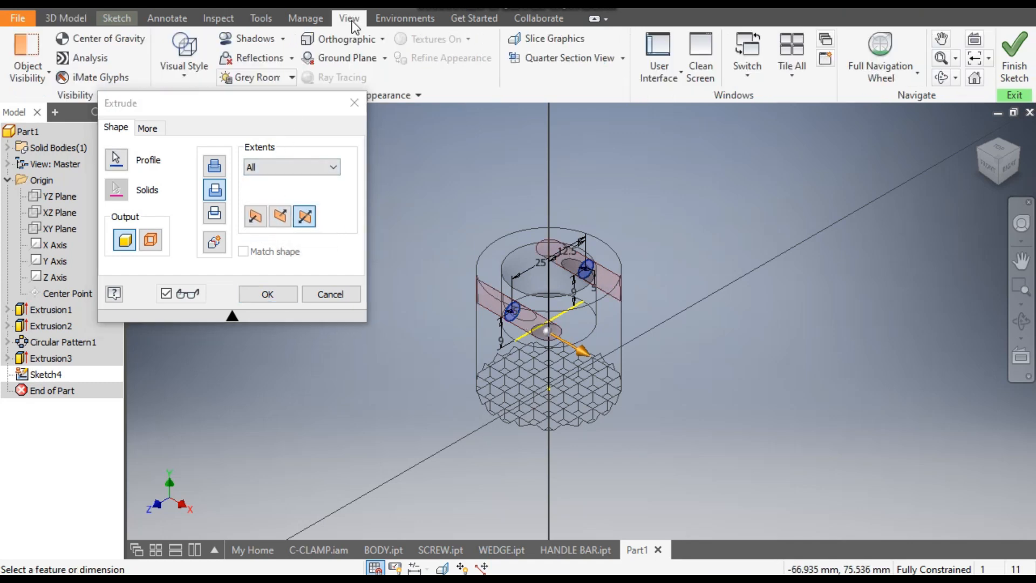
{"action": "left_click", "coordinate": [196, 76]}
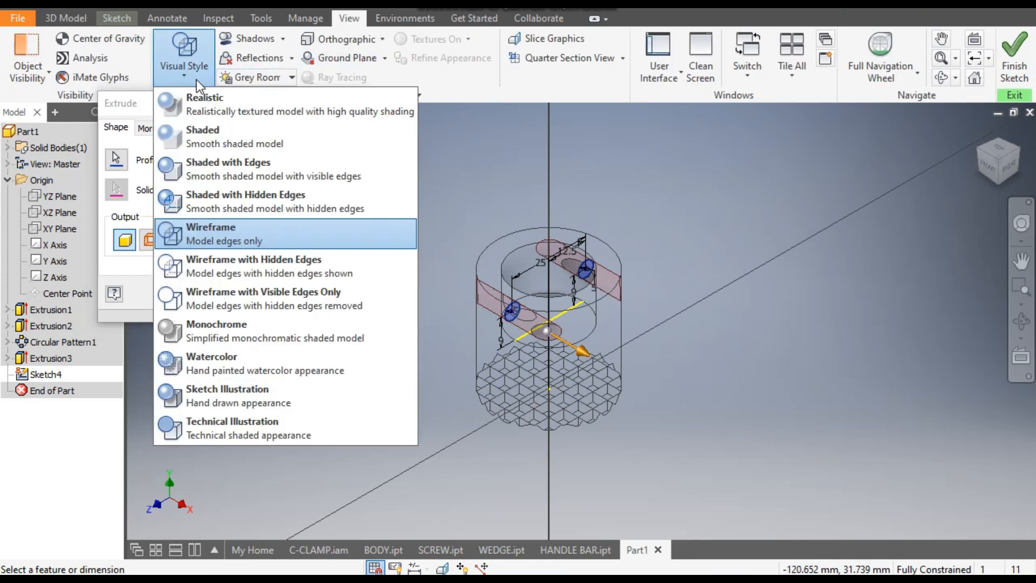
{"action": "left_click", "coordinate": [217, 168]}
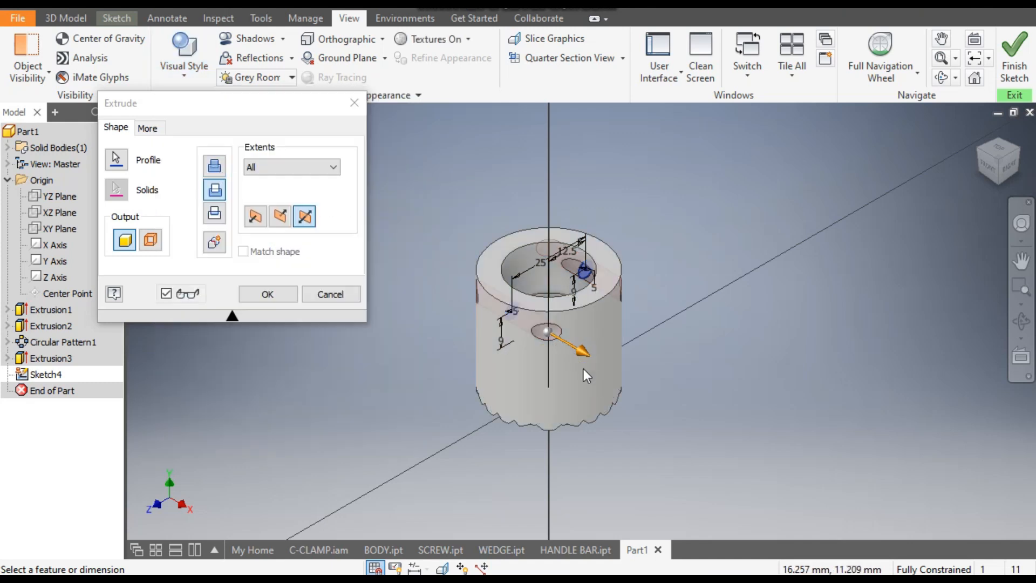
{"action": "scroll", "coordinate": [549, 335], "scroll_direction": "up", "scroll_amount": 5}
{"action": "scroll", "coordinate": [621, 338], "scroll_direction": "down", "scroll_amount": 4}
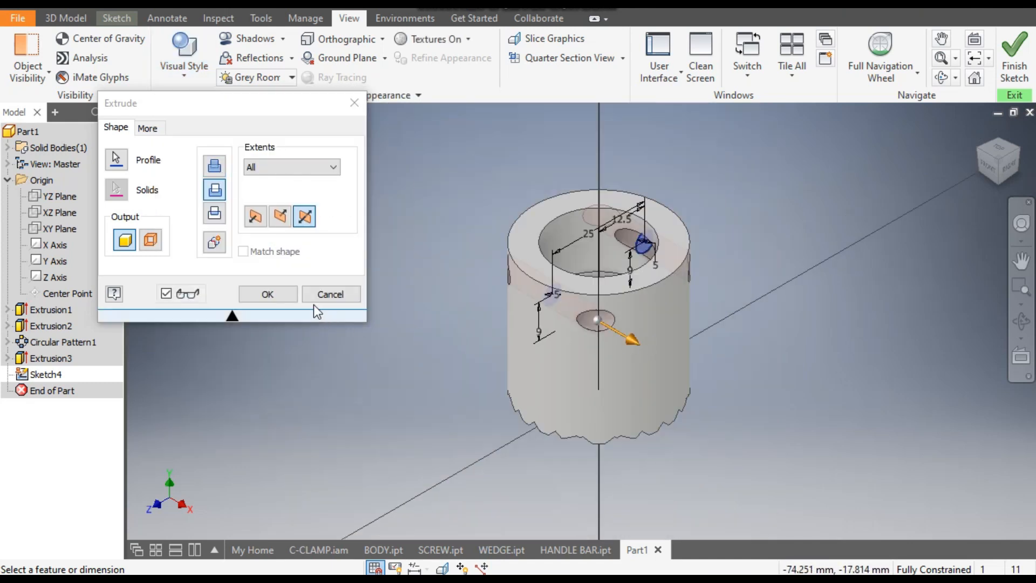
{"action": "left_click", "coordinate": [279, 295]}
{"action": "left_click", "coordinate": [1010, 169]}
{"action": "left_click", "coordinate": [984, 146]}
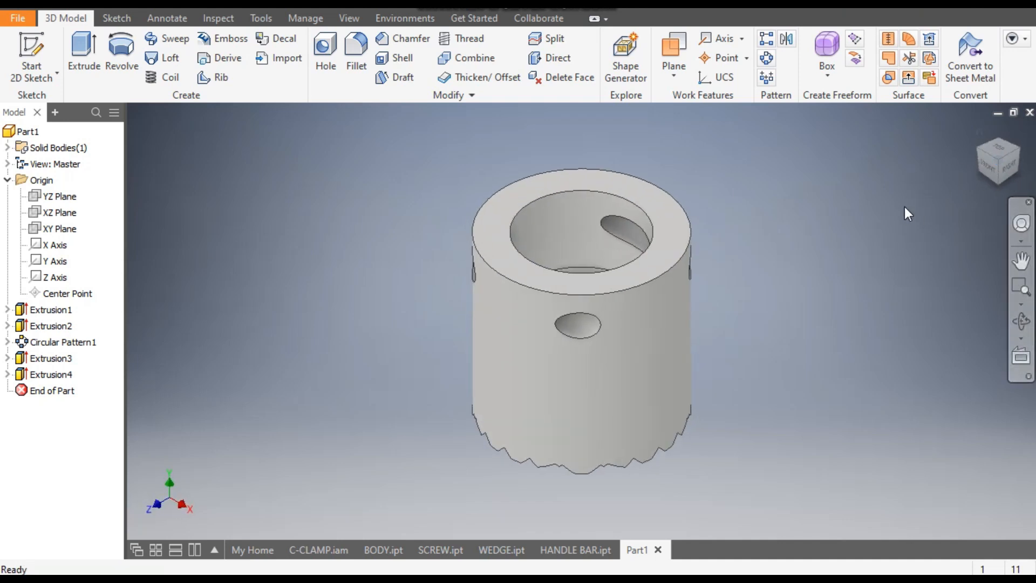
Chamfer the cylinder's outer top edge with a distance of 1.5 mm
{"action": "left_click", "coordinate": [687, 245]}
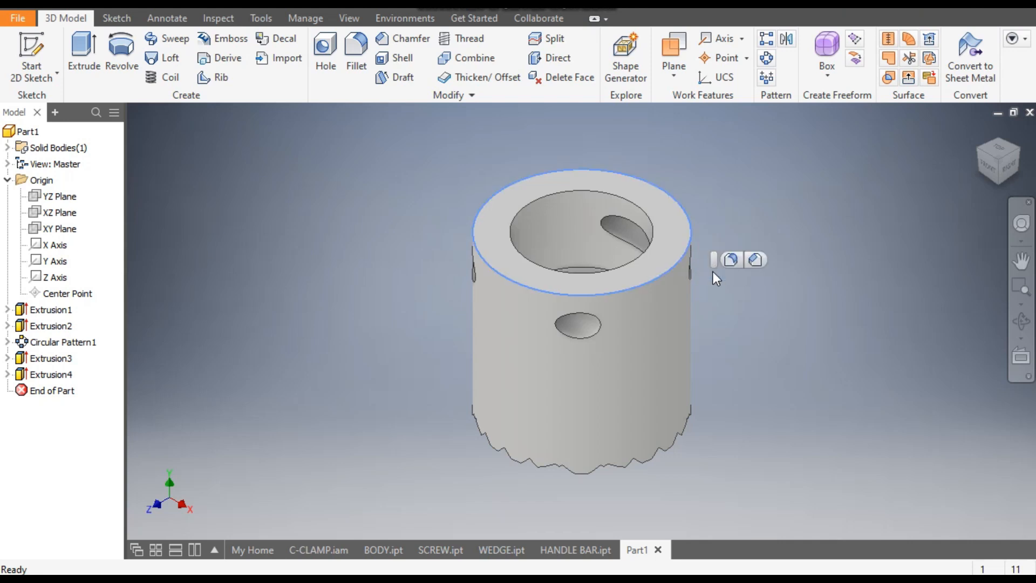
{"action": "left_click", "coordinate": [753, 260]}
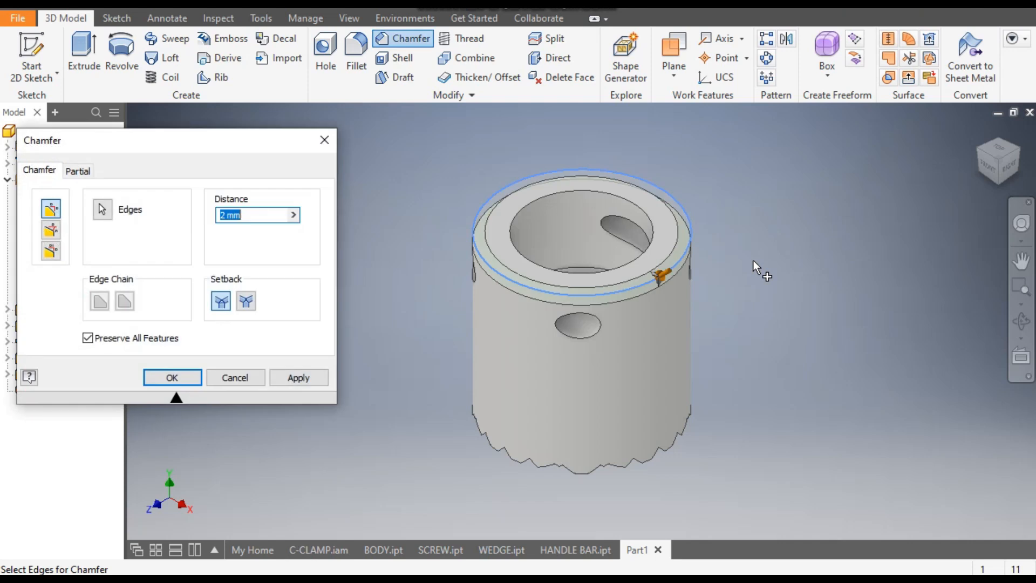
{"action": "type", "text": "1.5"}
{"action": "left_click", "coordinate": [299, 376]}
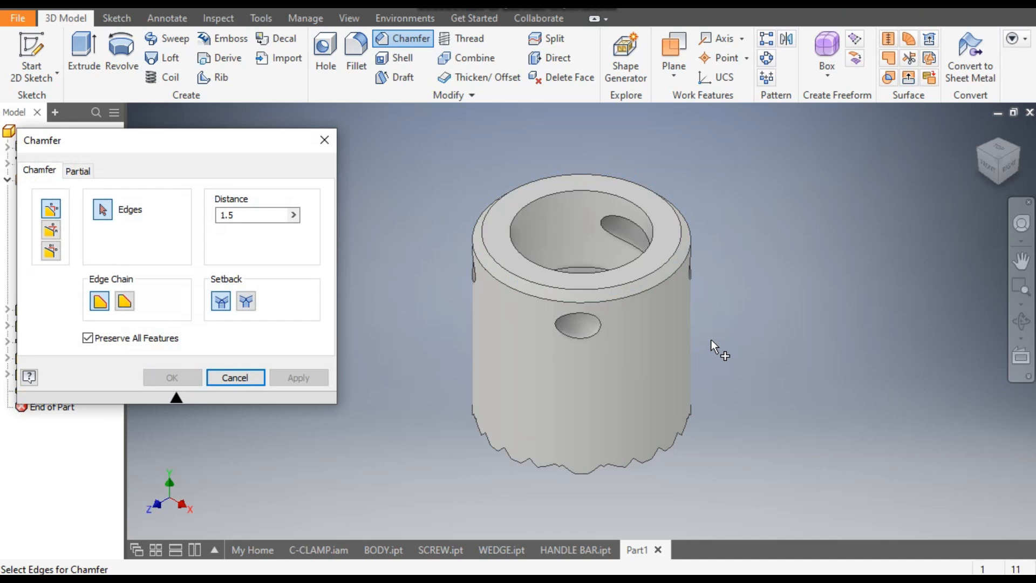
{"action": "left_click", "coordinate": [323, 140]}
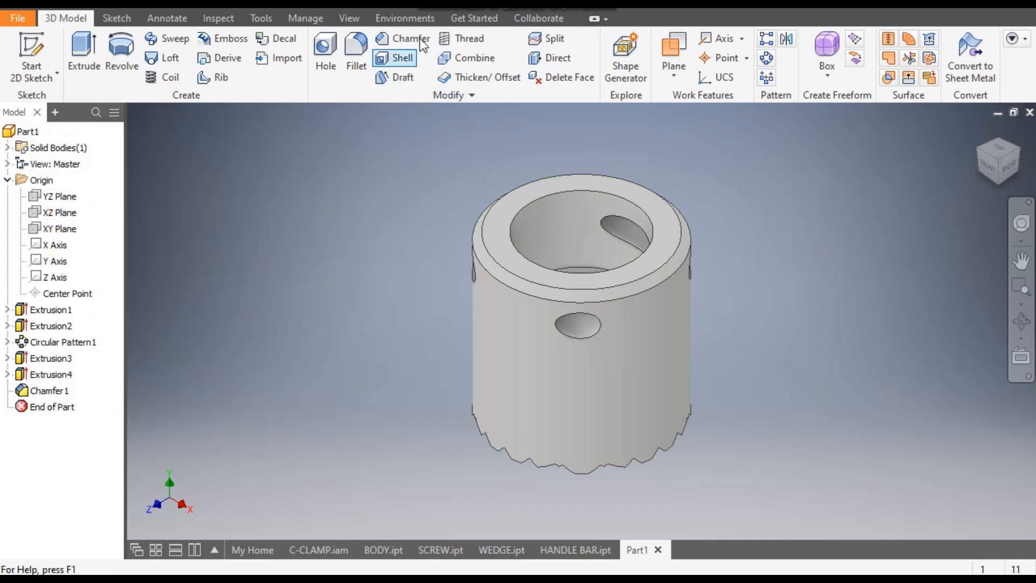
Apply the Smooth - Yellow appearance to the part
{"action": "left_click", "coordinate": [464, 11]}
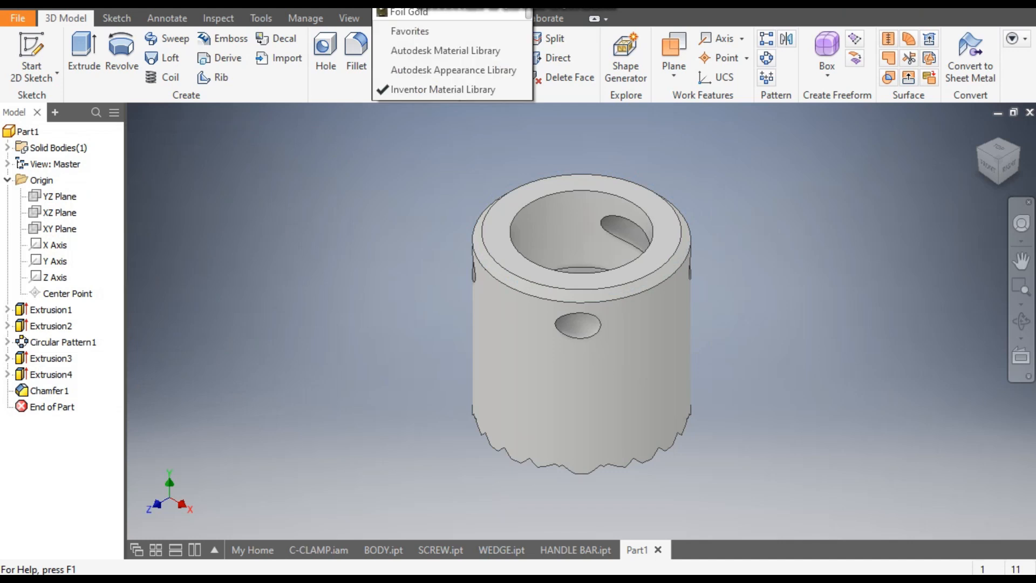
{"action": "scroll", "coordinate": [437, 226], "scroll_direction": "down", "scroll_amount": 4}
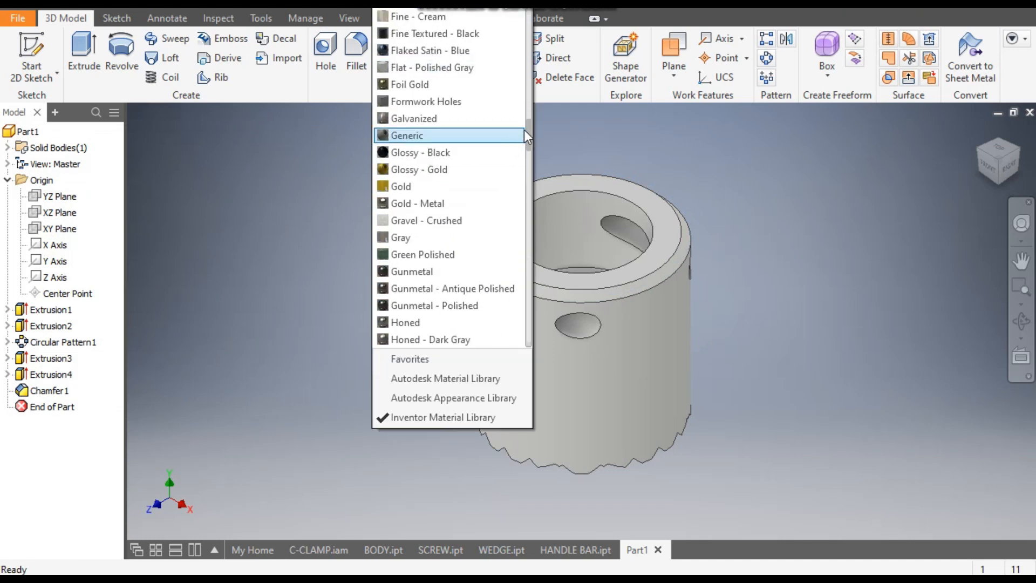
{"action": "left_click_drag", "start_coordinate": [527, 137], "coordinate": [527, 273]}
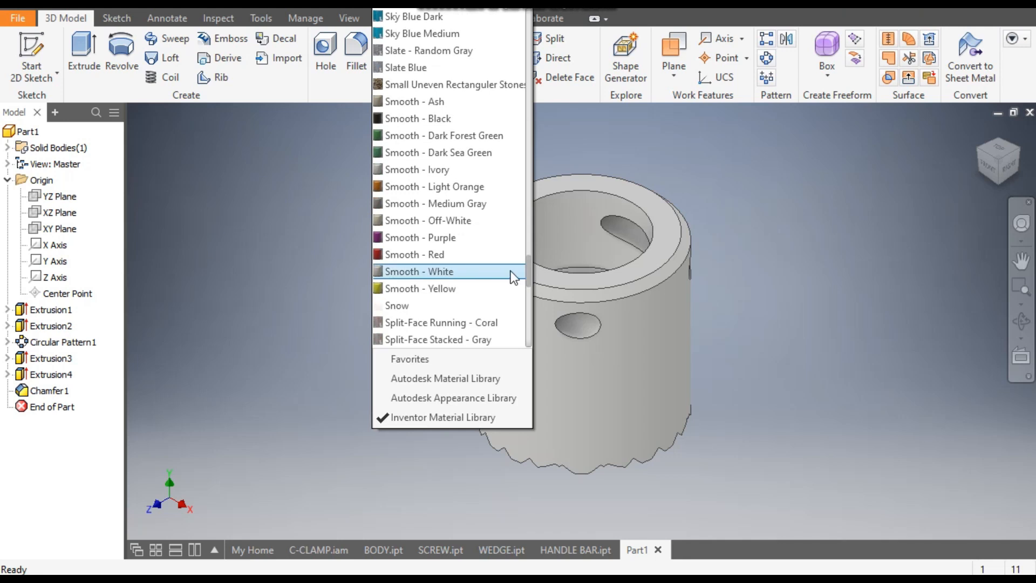
{"action": "left_click", "coordinate": [471, 284]}
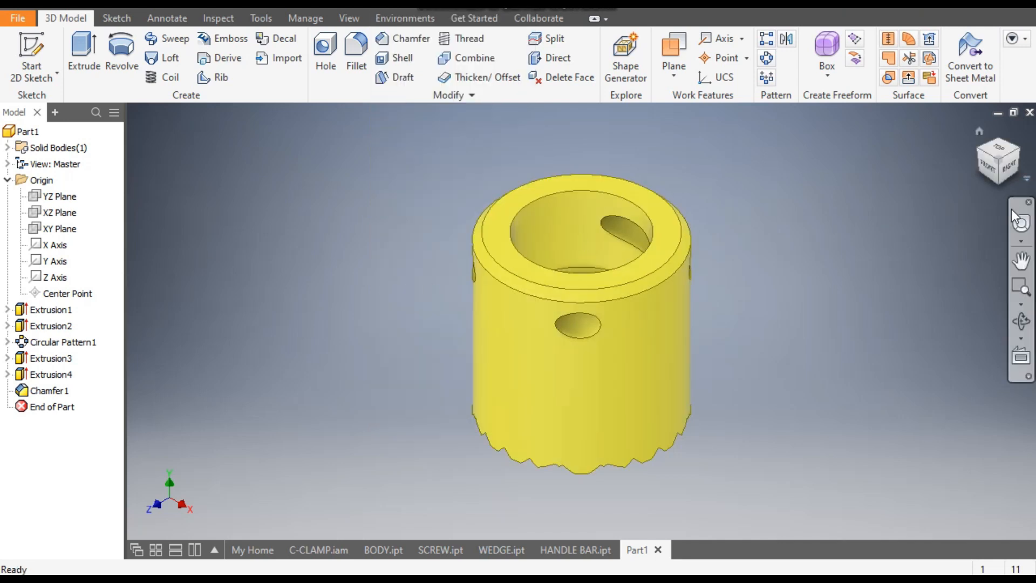
Save the part as "wedge up" in the ASSEMBLY folder inside C-CLAMP
{"action": "left_click", "coordinate": [1012, 183]}
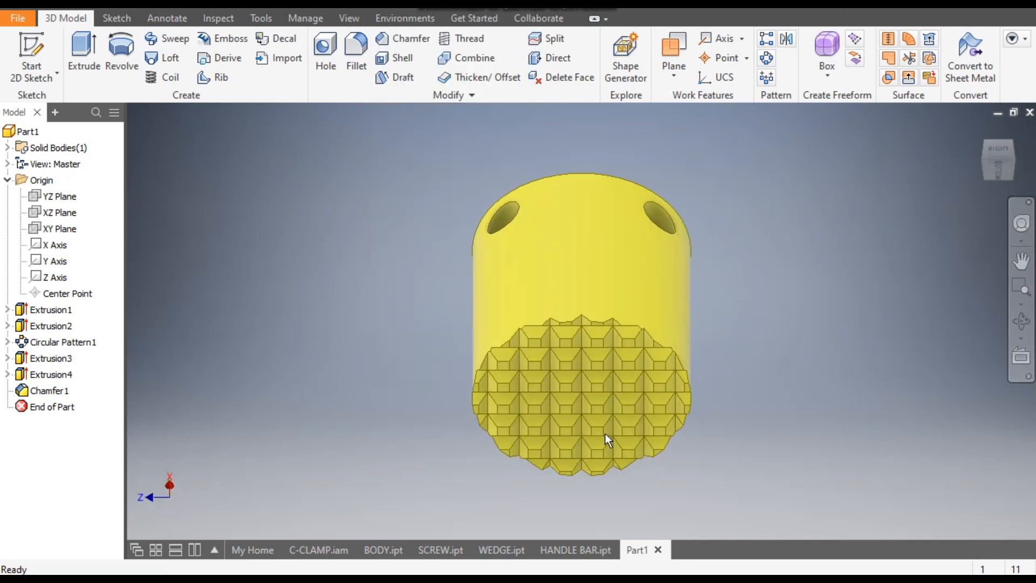
{"action": "left_click", "coordinate": [982, 160]}
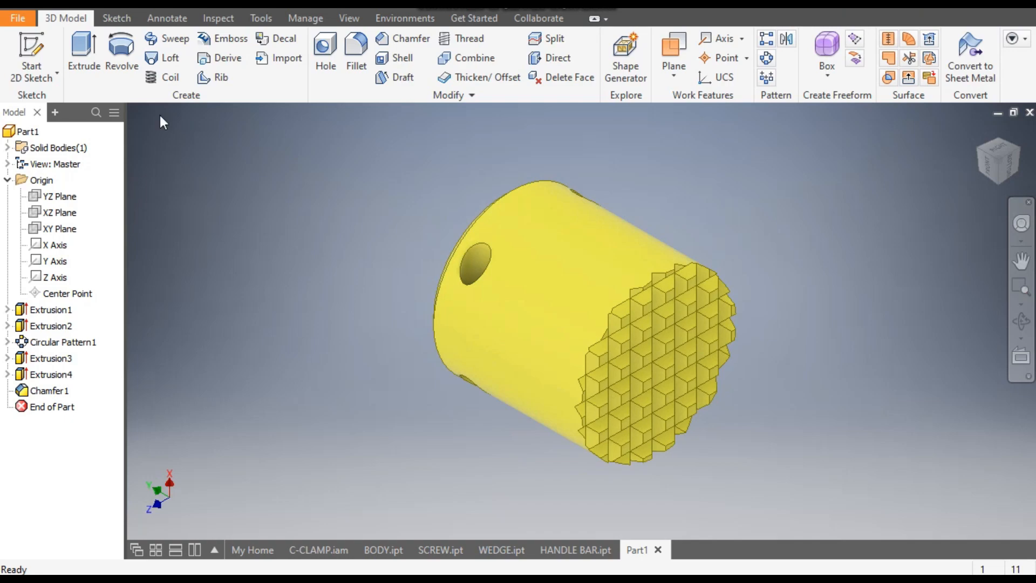
{"action": "left_click", "coordinate": [80, 4]}
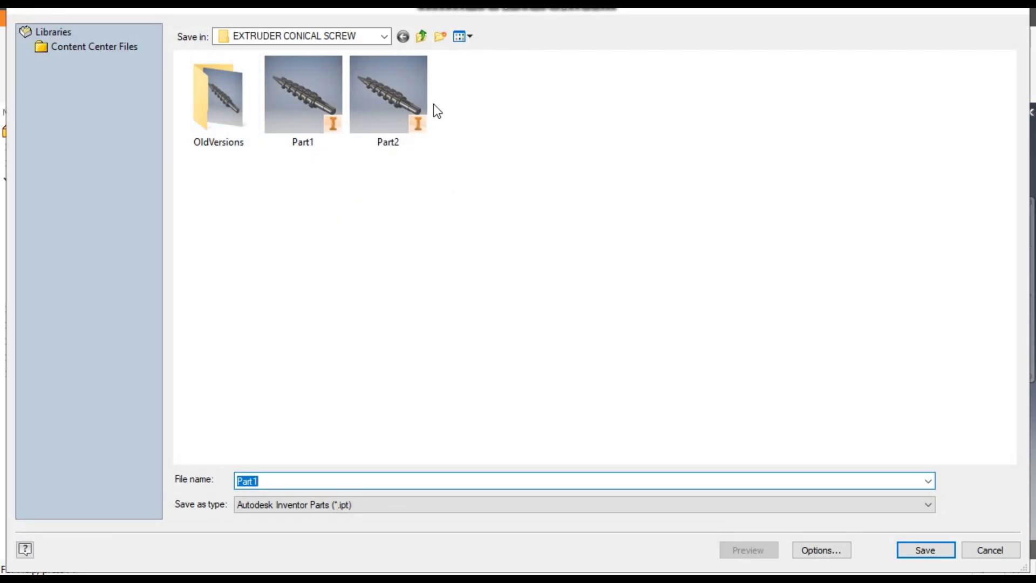
{"action": "left_click", "coordinate": [421, 36]}
{"action": "double_click", "coordinate": [253, 75]}
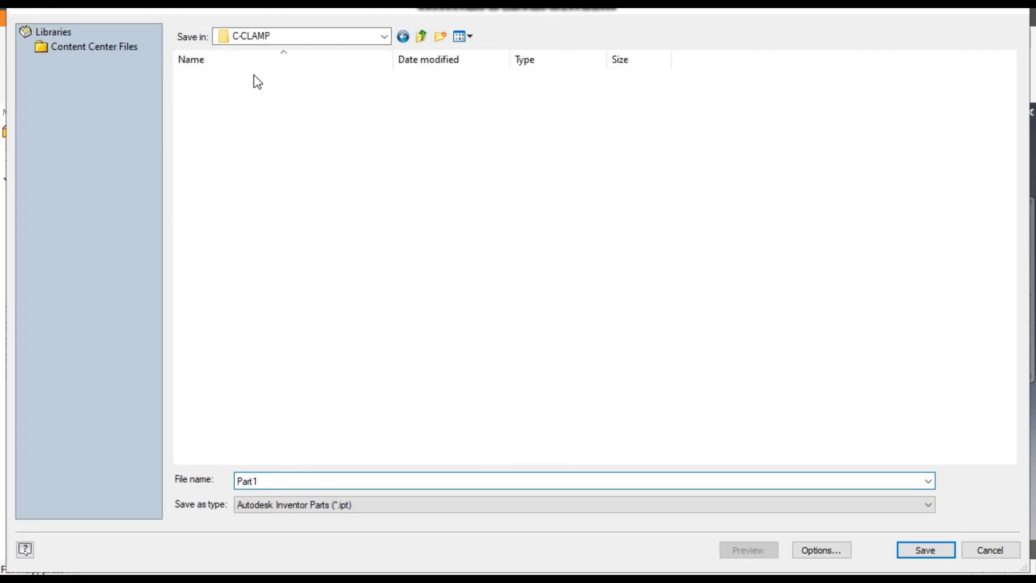
{"action": "double_click", "coordinate": [254, 78]}
{"action": "double_click", "coordinate": [272, 479]}
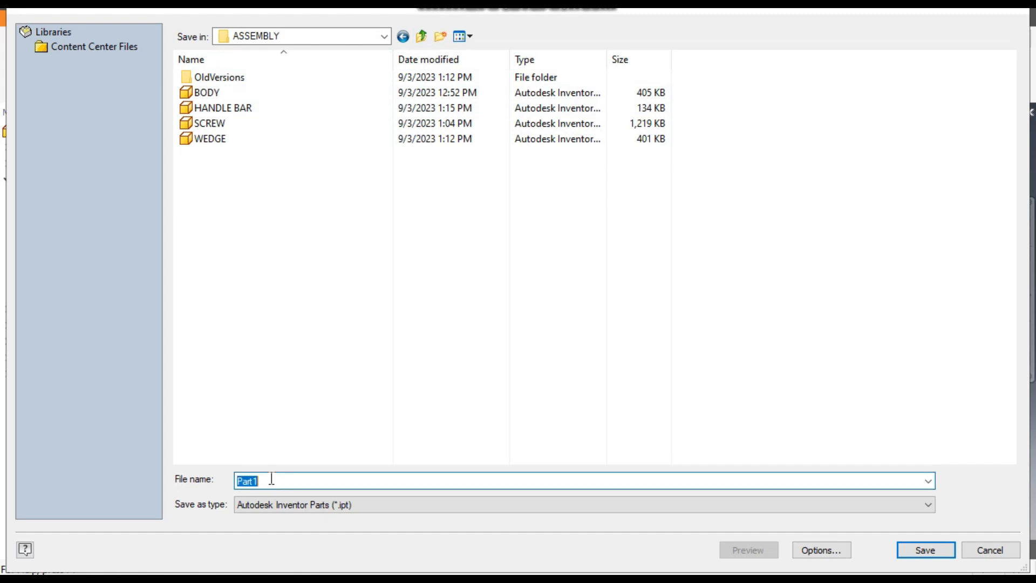
{"action": "type", "text": "wedge up"}
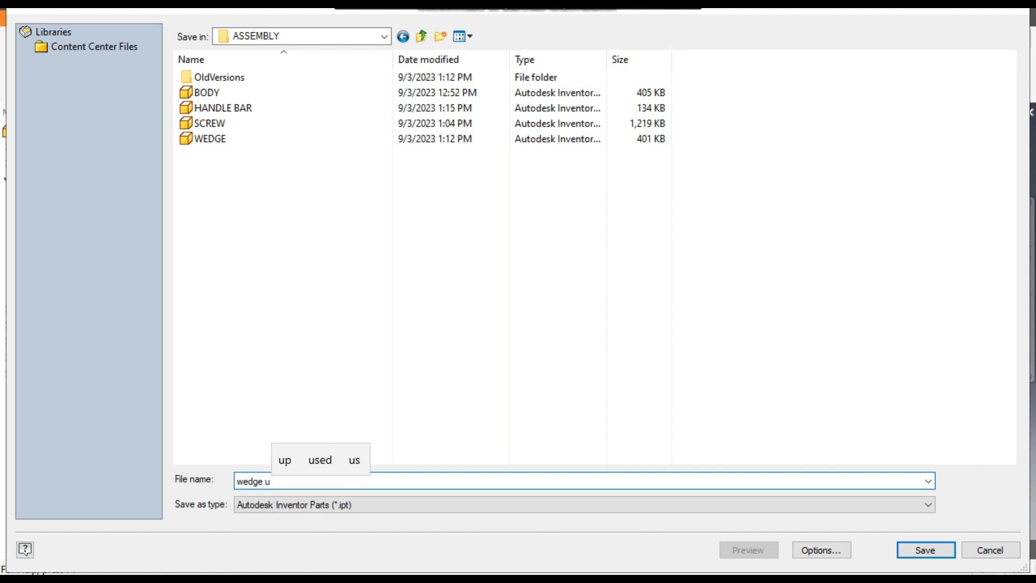
{"action": "key", "text": "Return"}
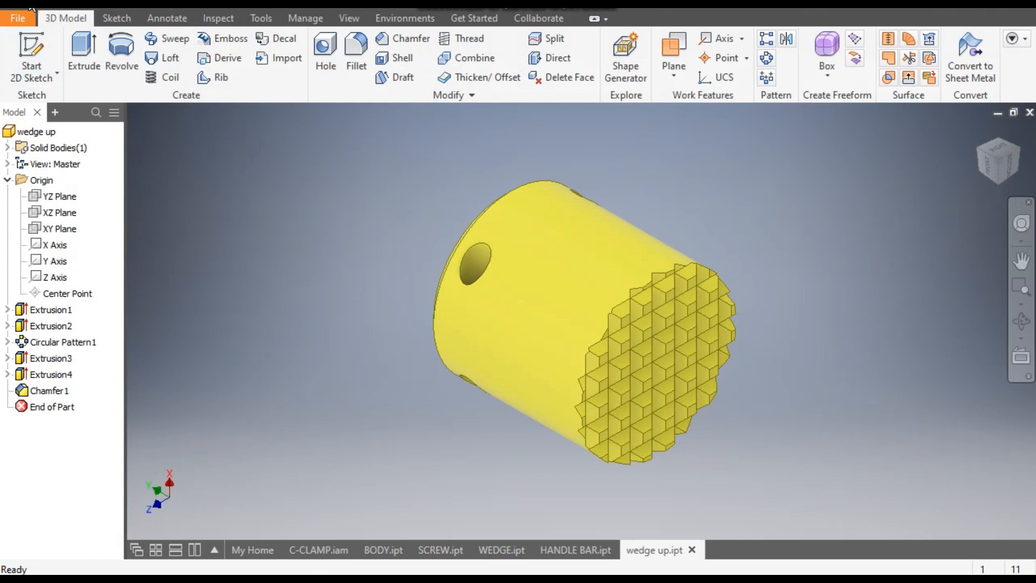
Create a new assembly file from the metric Standard (mm).iam template
{"action": "key", "text": "ctrl+n"}
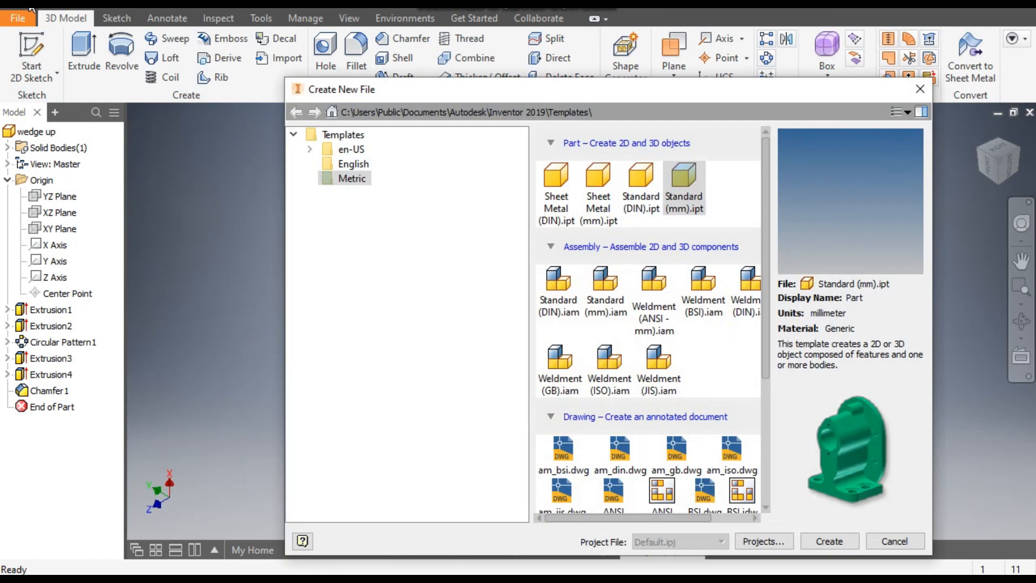
{"action": "left_click", "coordinate": [605, 288]}
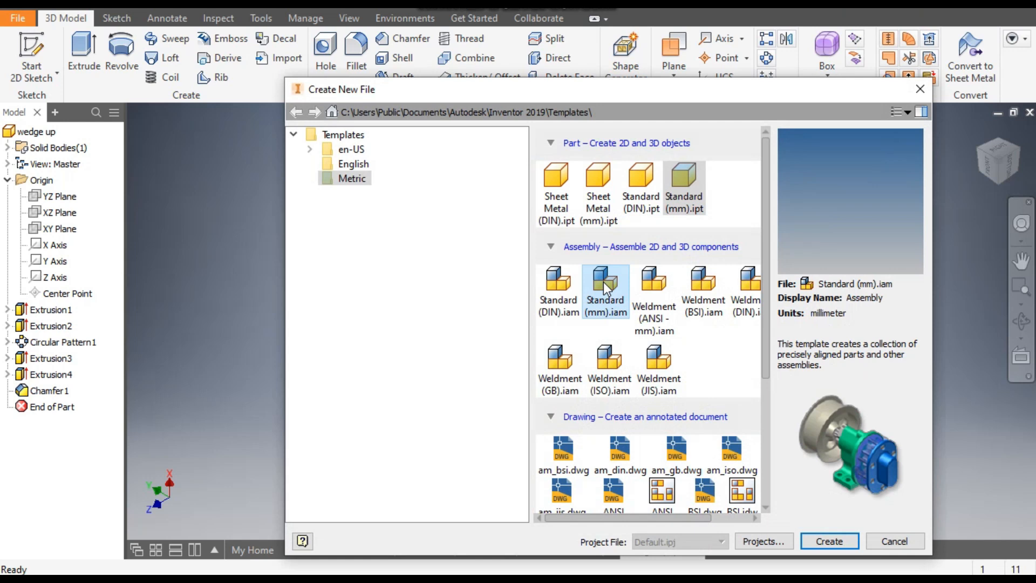
{"action": "left_click", "coordinate": [839, 547]}
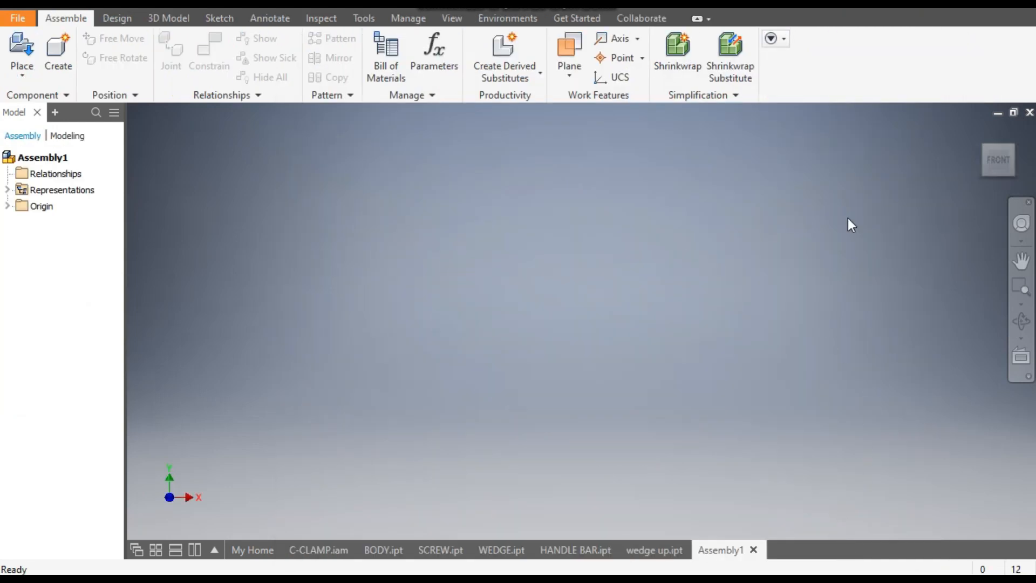
Place one instance of the BODY part from the C-CLAMP project's ASSEMBLY folder into the new assembly
{"action": "left_click", "coordinate": [24, 53]}
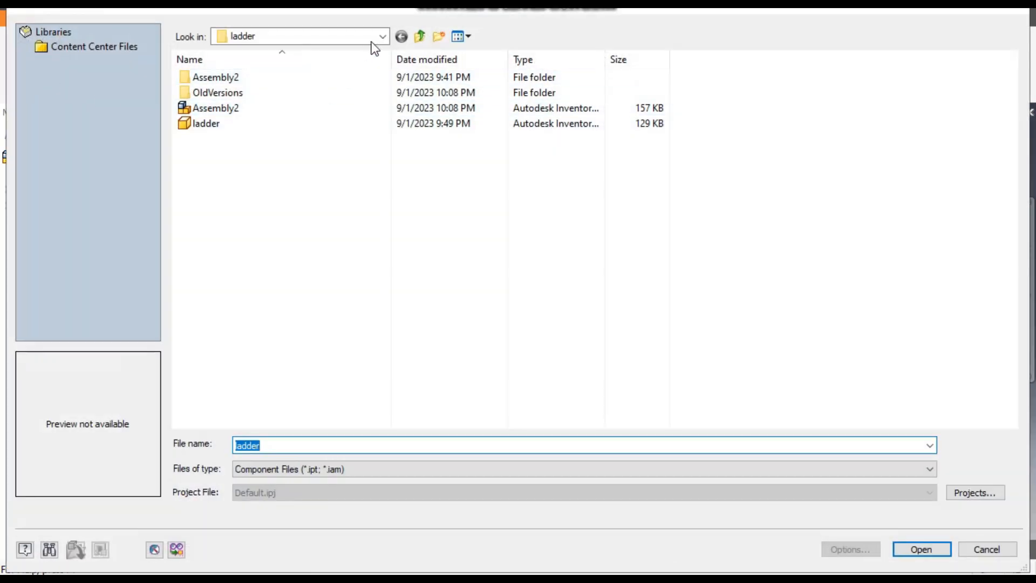
{"action": "left_click", "coordinate": [420, 37]}
{"action": "left_click", "coordinate": [419, 37]}
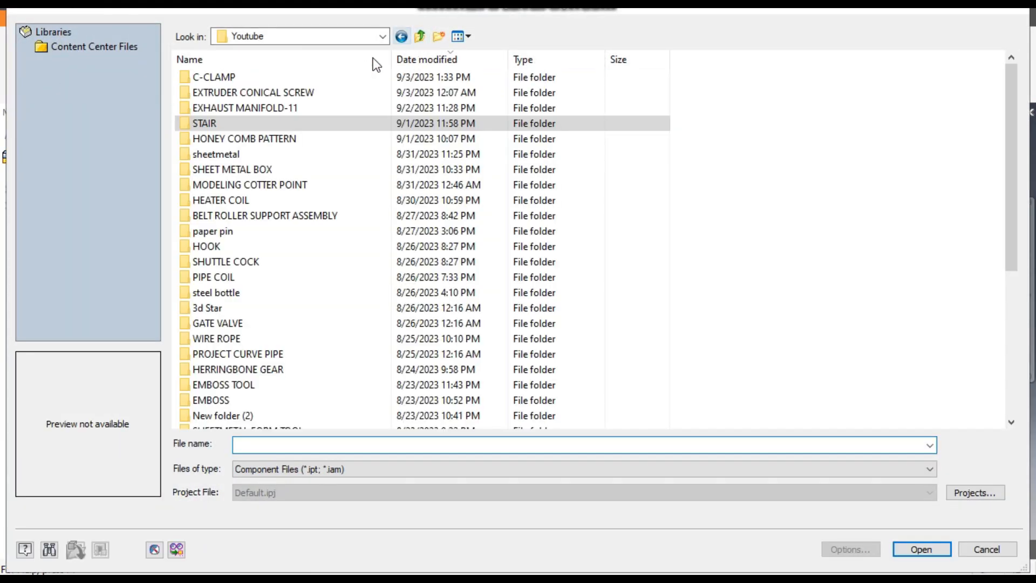
{"action": "left_click", "coordinate": [257, 78]}
{"action": "double_click", "coordinate": [257, 79]}
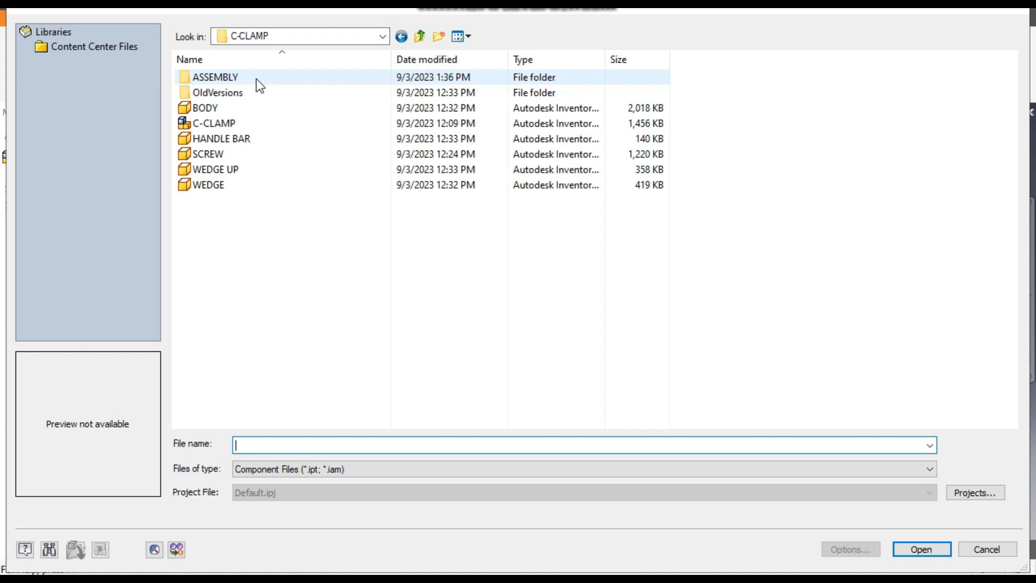
{"action": "double_click", "coordinate": [257, 79]}
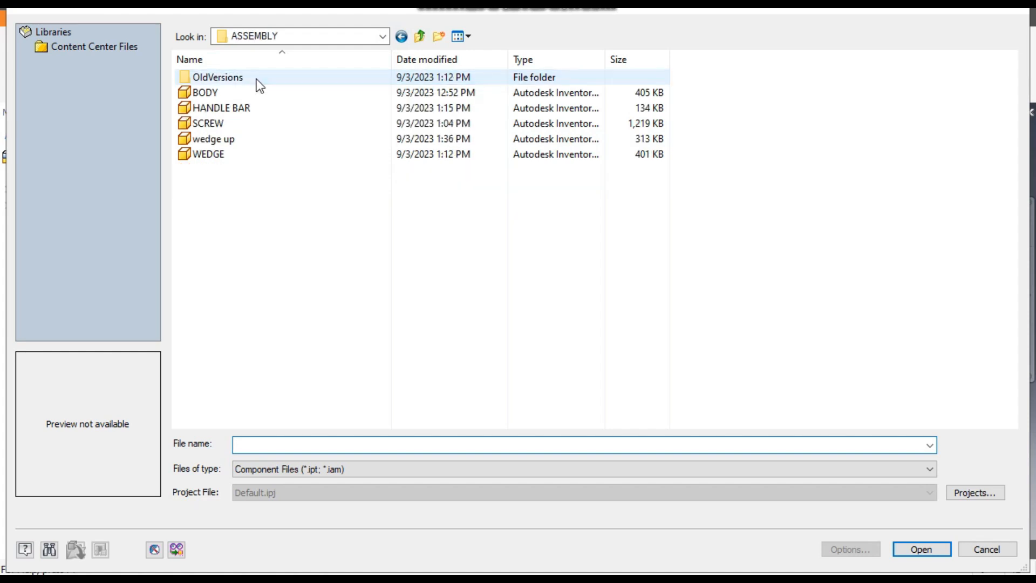
{"action": "left_click", "coordinate": [223, 98]}
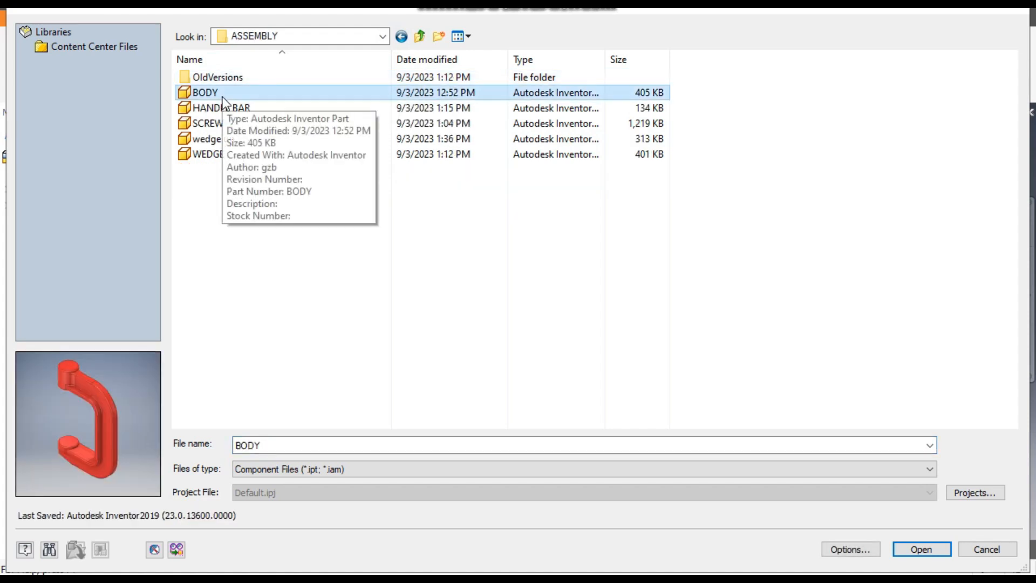
{"action": "left_click", "coordinate": [930, 555]}
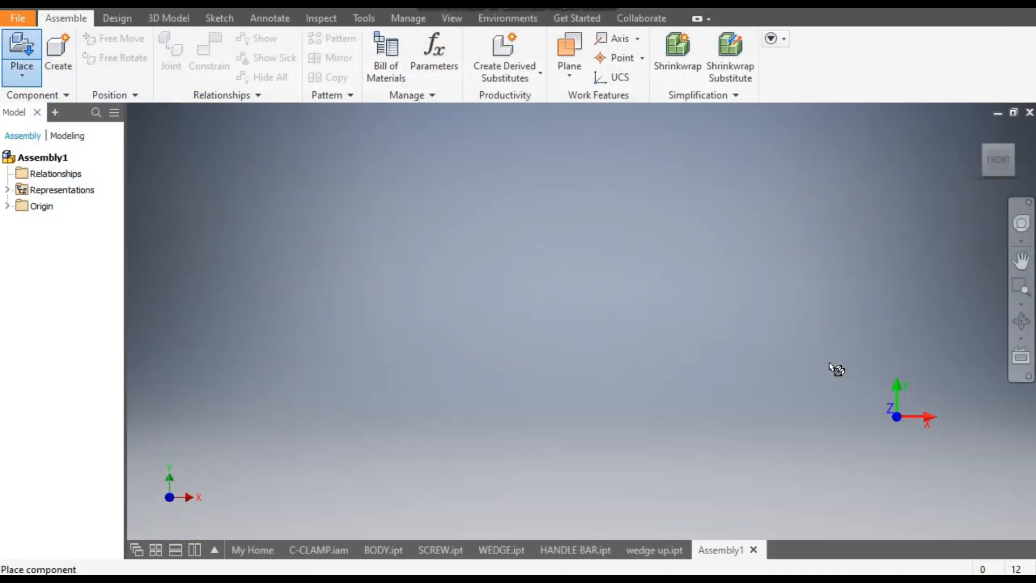
{"action": "left_click", "coordinate": [497, 325]}
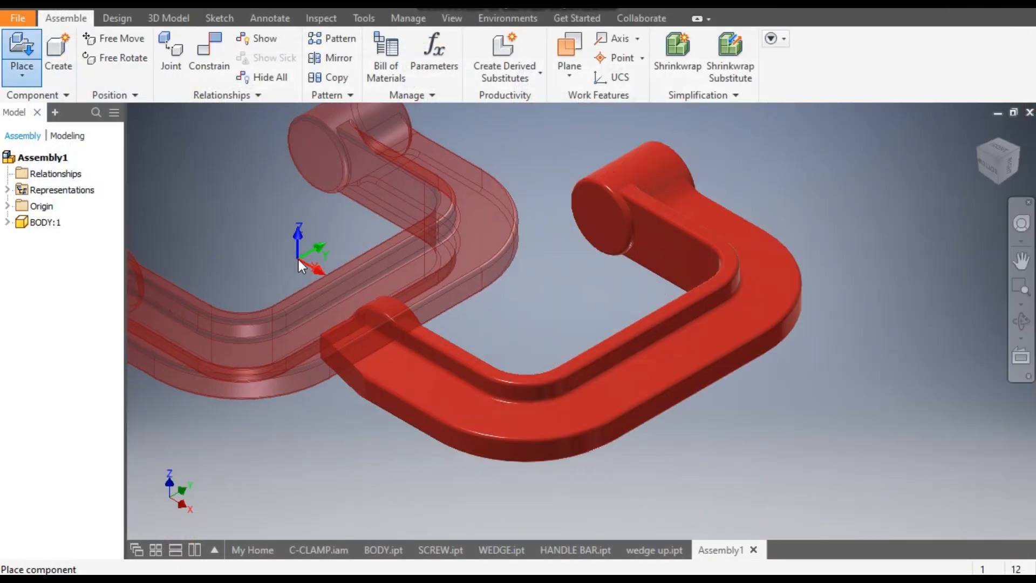
{"action": "key", "text": "Escape"}
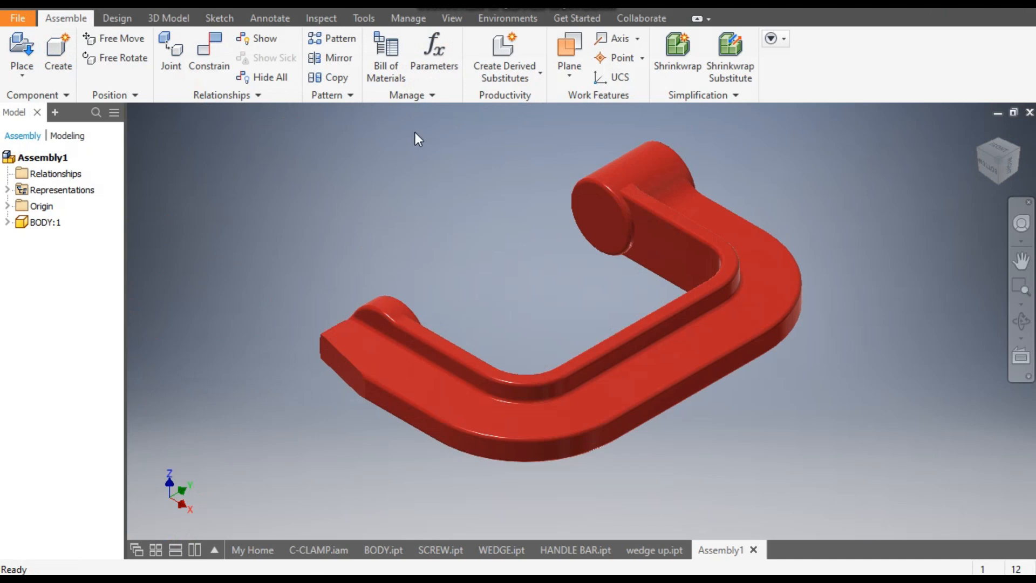
Set the assembly's visual style to Shaded with Edges and its lighting style to Cool Light
{"action": "left_click", "coordinate": [449, 19]}
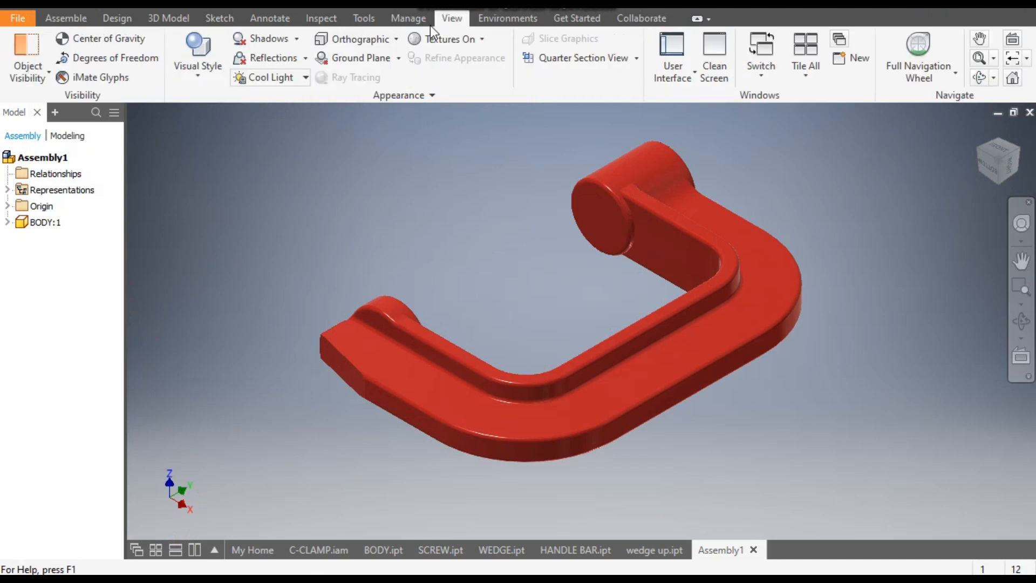
{"action": "left_click", "coordinate": [197, 76]}
{"action": "left_click", "coordinate": [242, 166]}
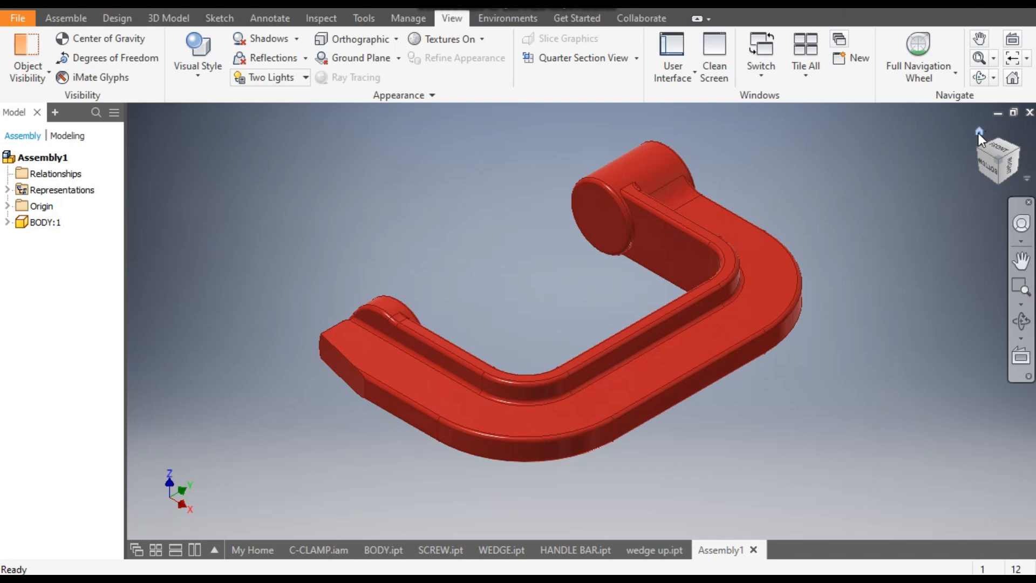
{"action": "left_click", "coordinate": [1007, 155]}
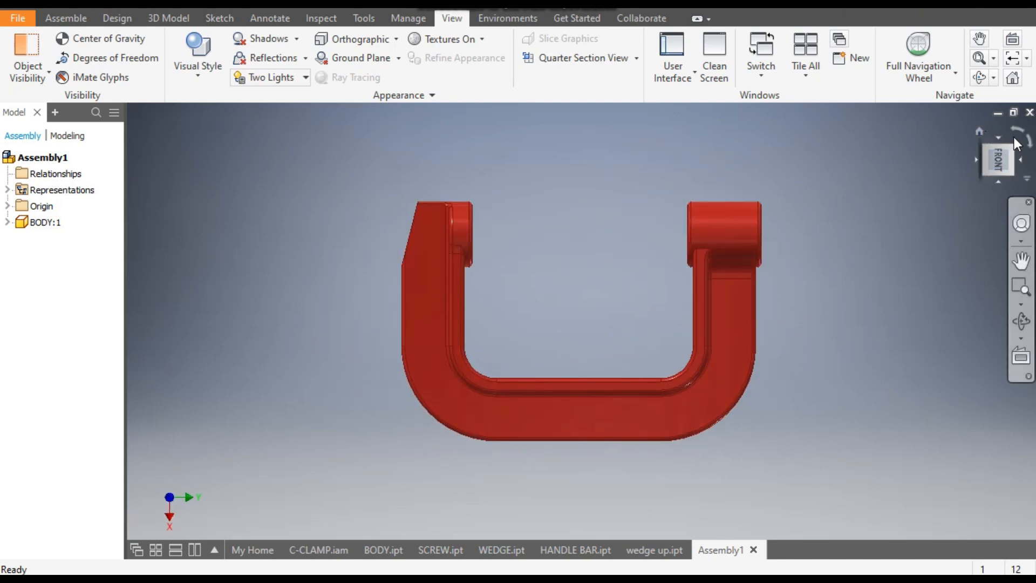
{"action": "left_click", "coordinate": [1016, 135]}
{"action": "left_click", "coordinate": [983, 144]}
{"action": "key", "text": "F2"}
{"action": "left_click_drag", "start_coordinate": [854, 241], "coordinate": [839, 238]}
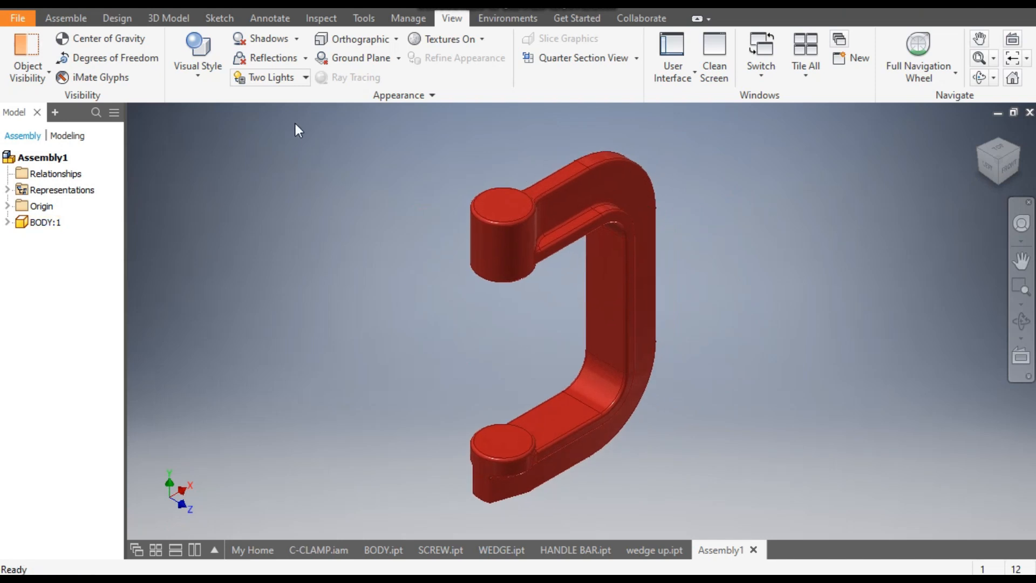
{"action": "left_click", "coordinate": [258, 77]}
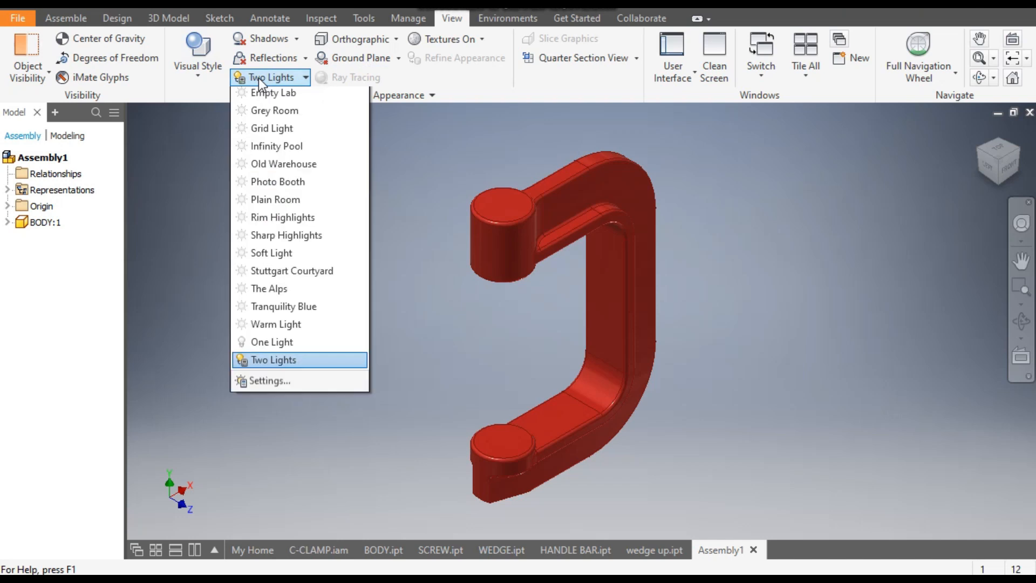
{"action": "left_click", "coordinate": [263, 93]}
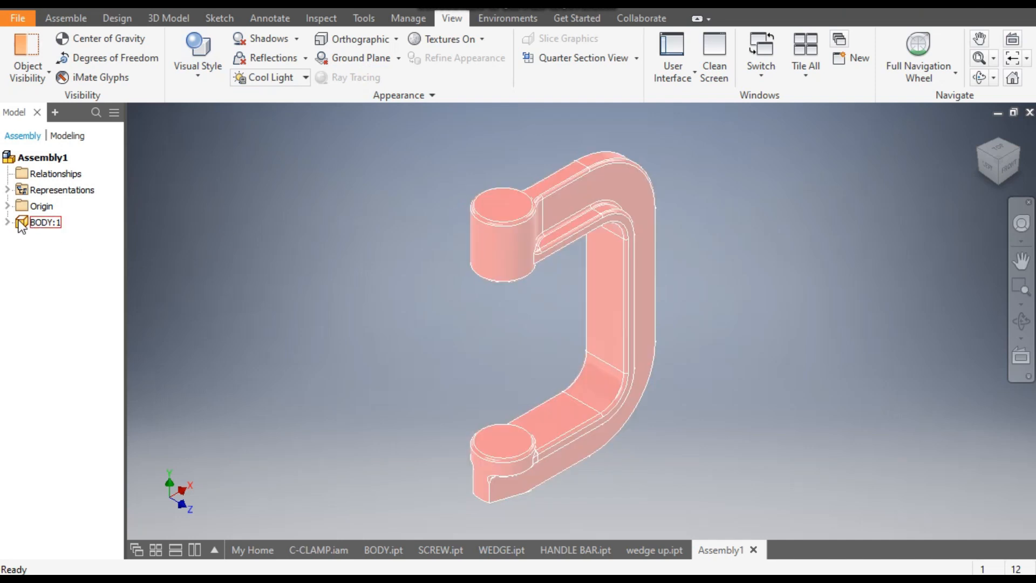
Constrain BODY's YZ Plane flush with the assembly's YZ Plane at an offset of 0 mm
{"action": "left_click_drag", "start_coordinate": [511, 226], "coordinate": [568, 224]}
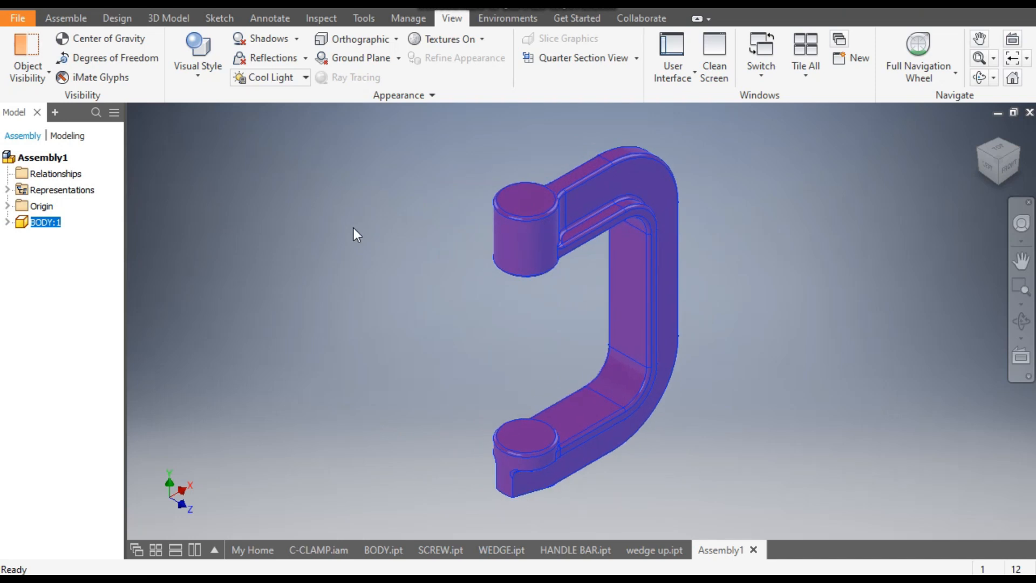
{"action": "left_click", "coordinate": [354, 227]}
{"action": "left_click", "coordinate": [7, 206]}
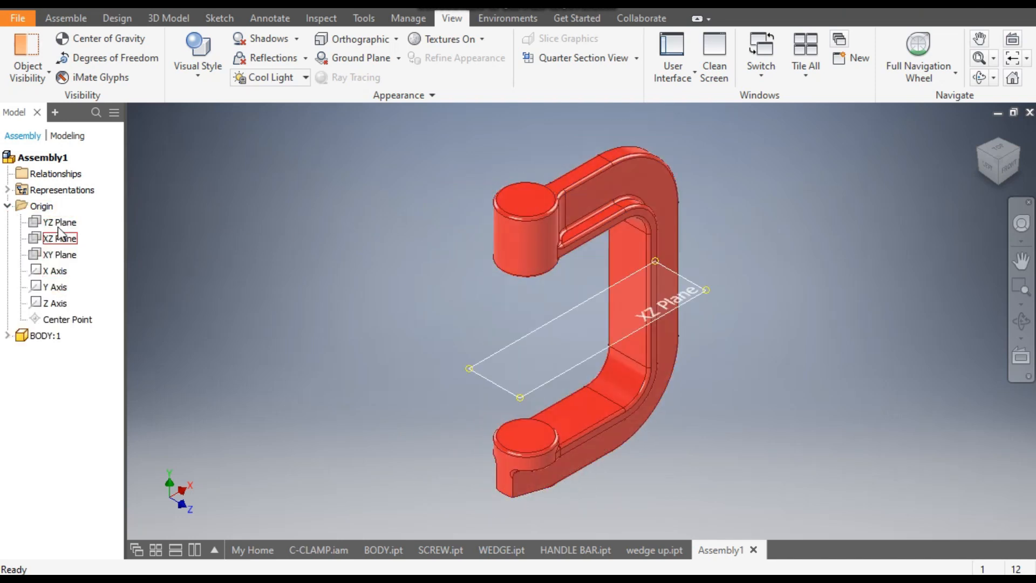
{"action": "left_click", "coordinate": [7, 337]}
{"action": "left_click", "coordinate": [19, 351]}
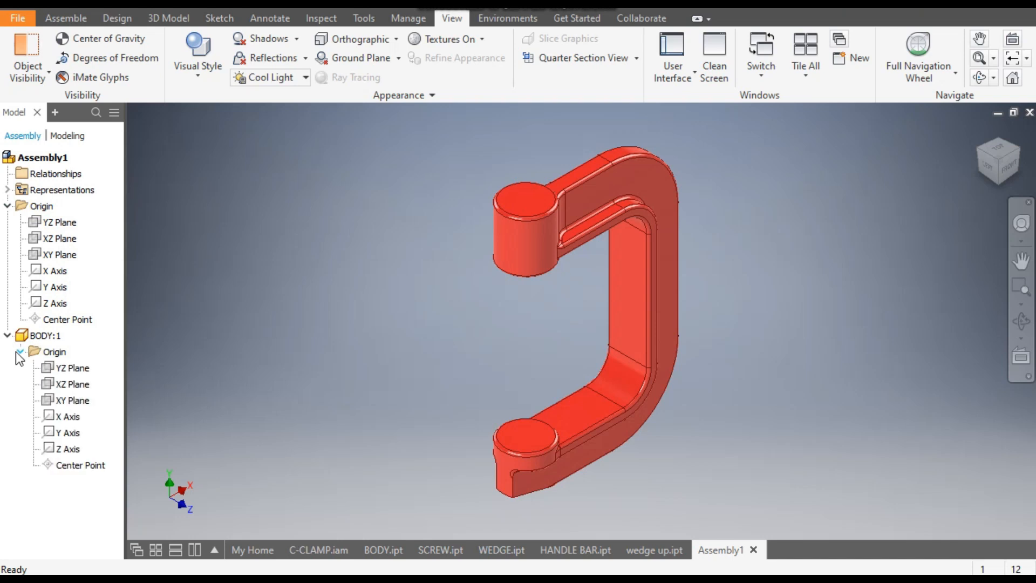
{"action": "left_click", "coordinate": [67, 18]}
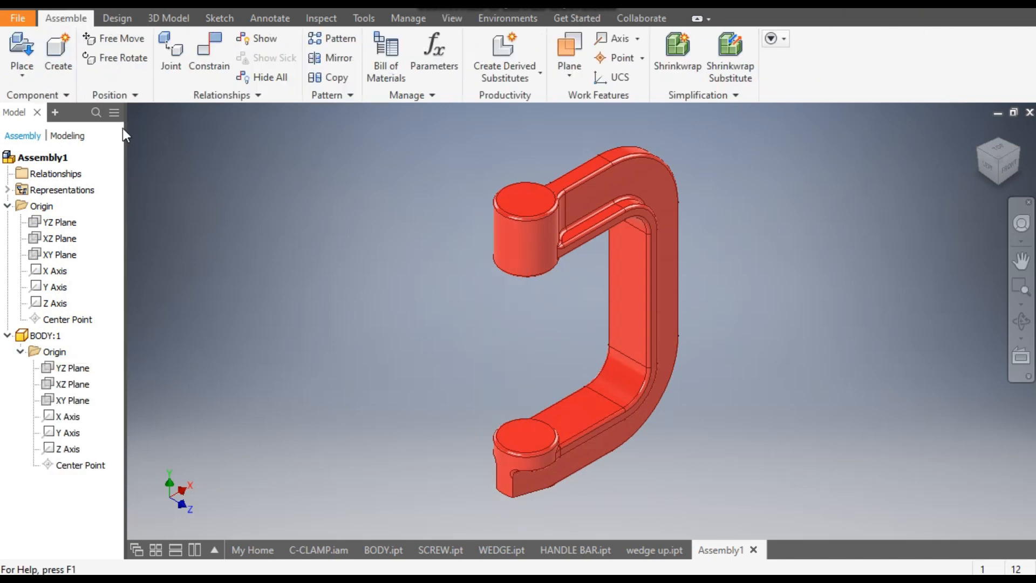
{"action": "left_click", "coordinate": [208, 61]}
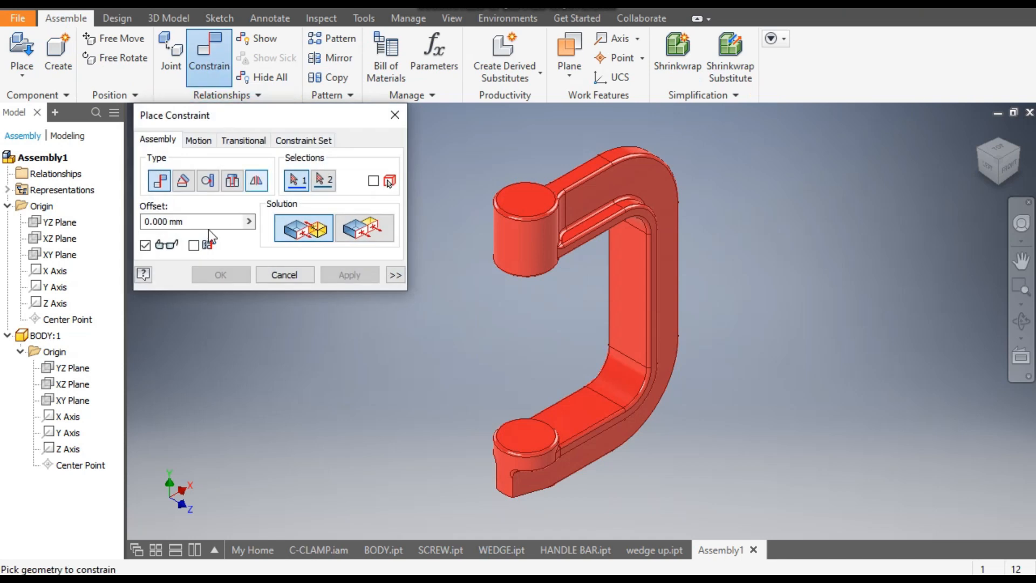
{"action": "left_click", "coordinate": [68, 229]}
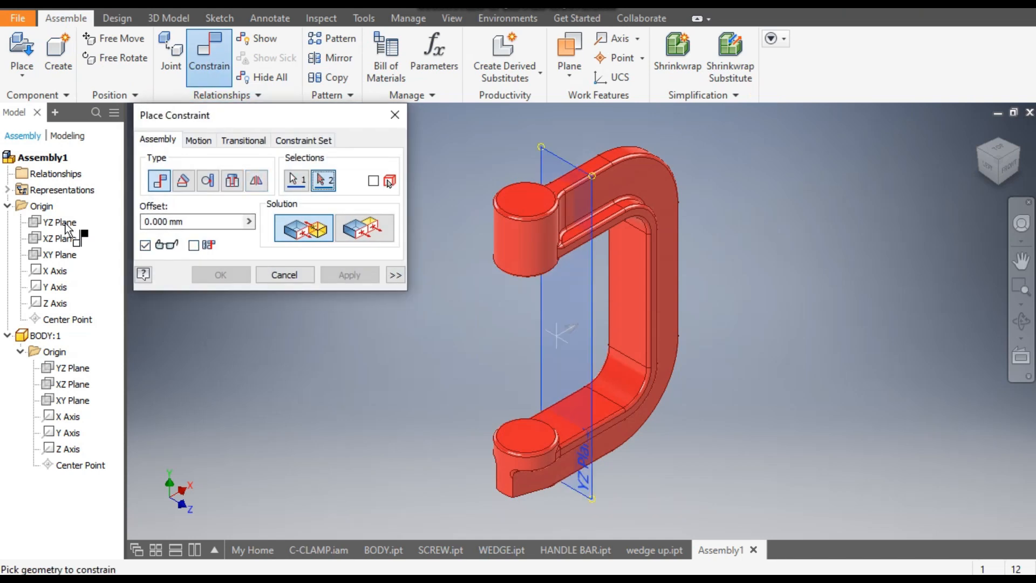
{"action": "left_click", "coordinate": [72, 372]}
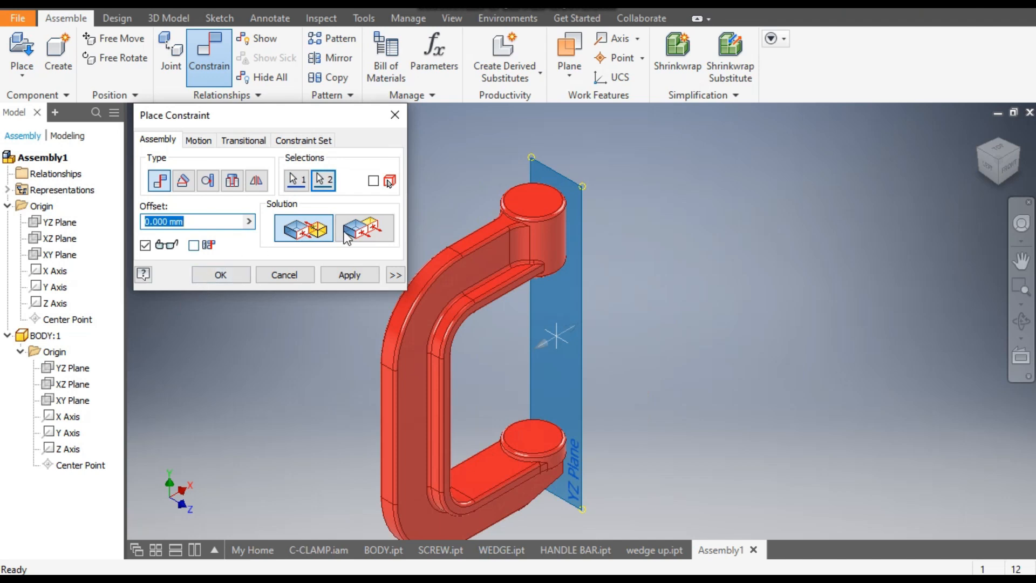
{"action": "left_click", "coordinate": [363, 233]}
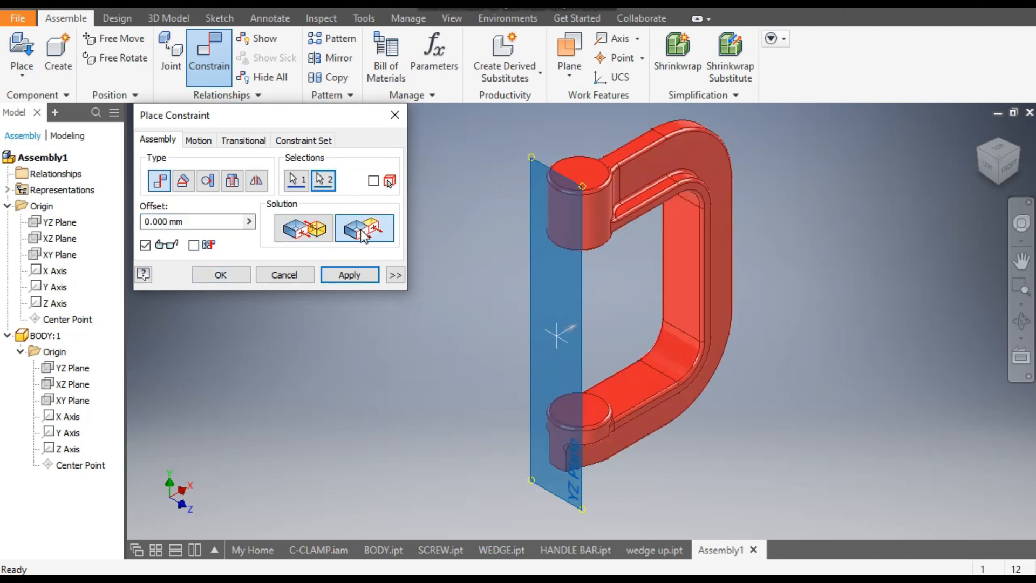
{"action": "left_click", "coordinate": [356, 275]}
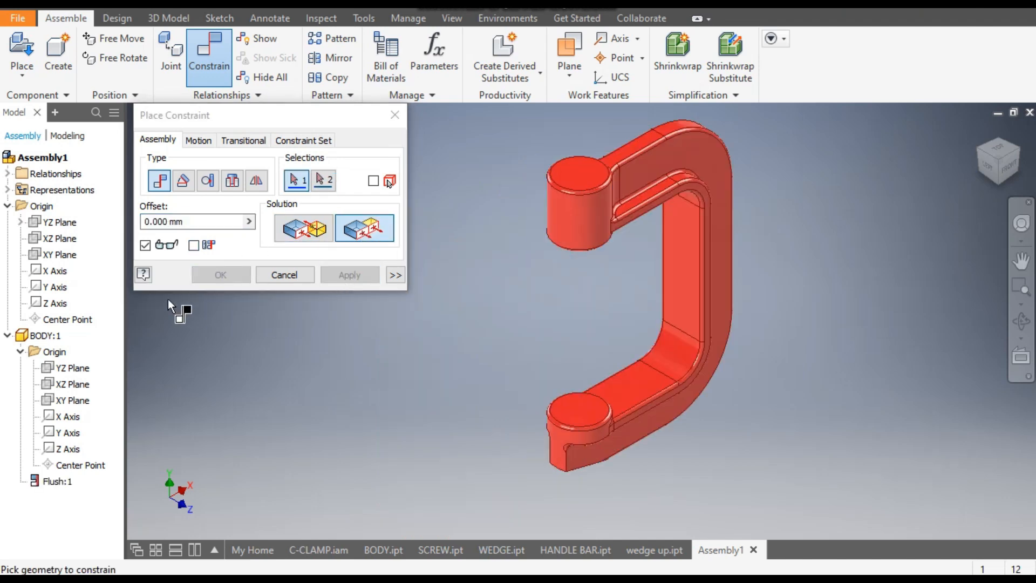
Constrain BODY's XZ Plane and XY Plane flush with the assembly's matching origin planes at an offset of 0 mm
{"action": "left_click", "coordinate": [63, 238]}
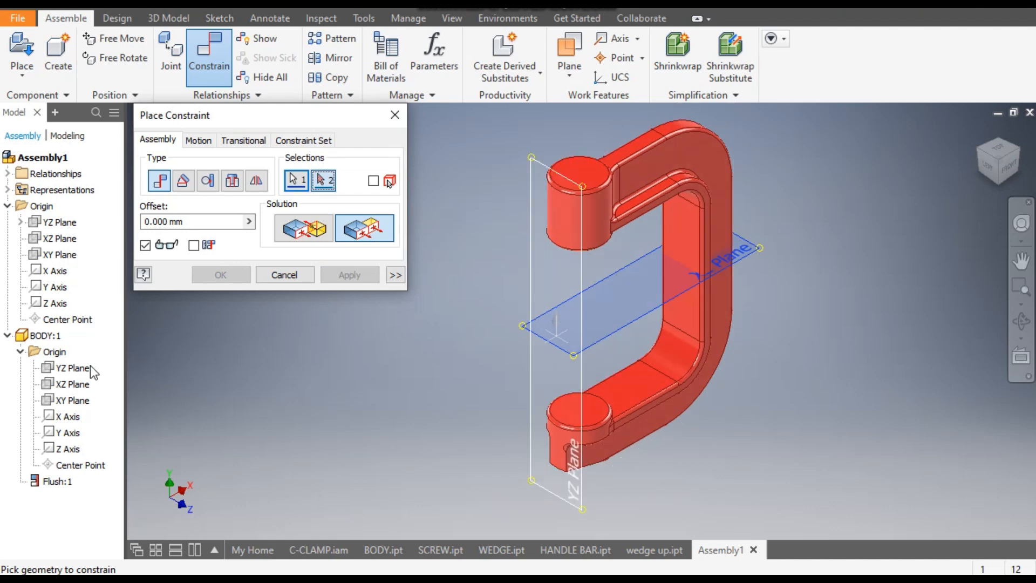
{"action": "left_click", "coordinate": [84, 385]}
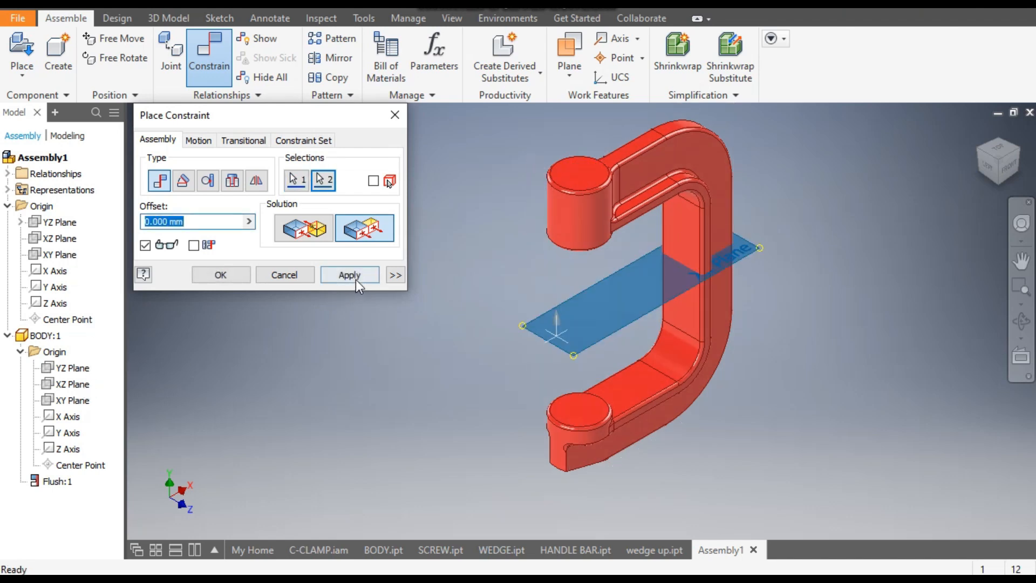
{"action": "left_click", "coordinate": [355, 277]}
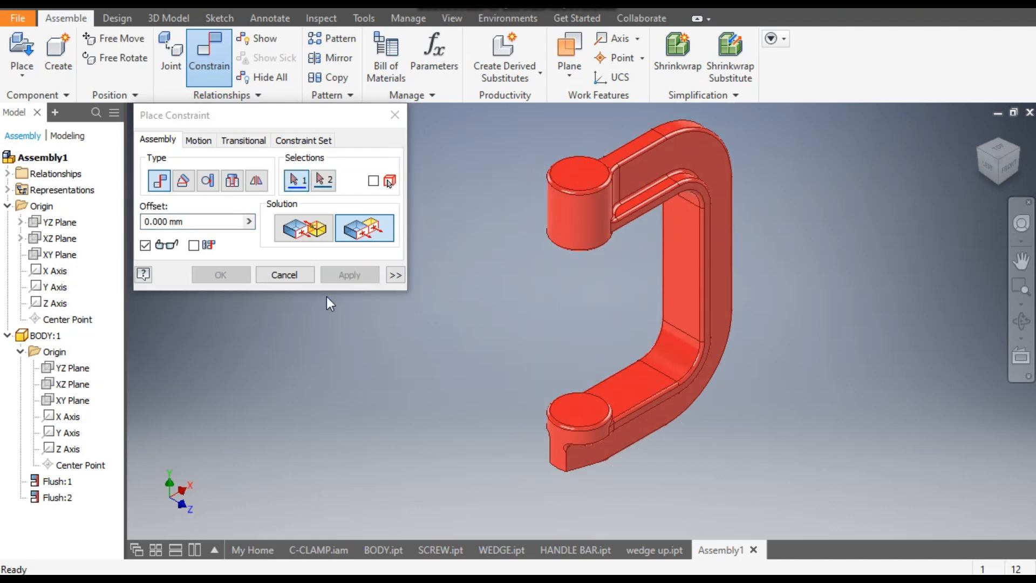
{"action": "left_click", "coordinate": [71, 257]}
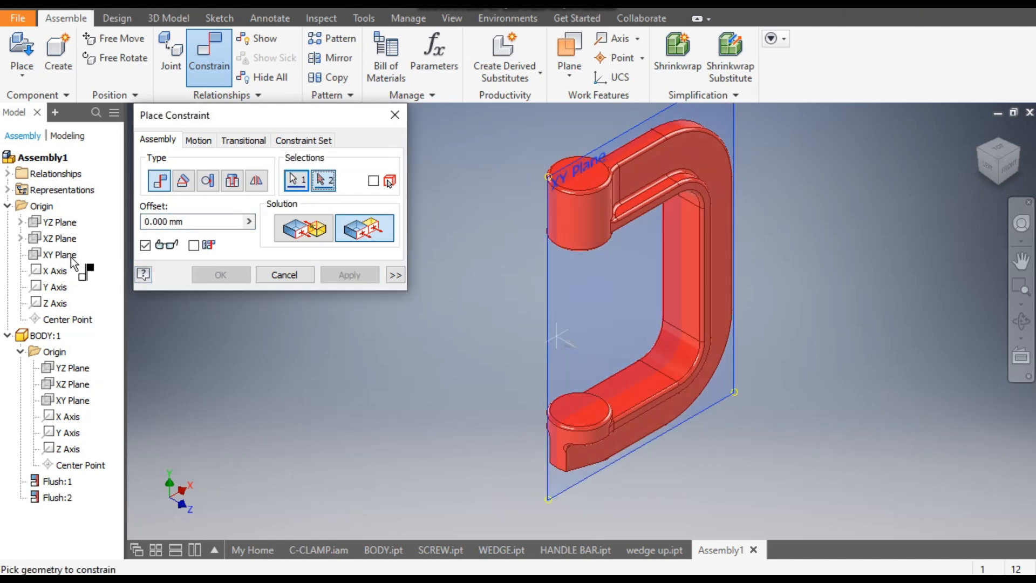
{"action": "left_click", "coordinate": [73, 400]}
{"action": "left_click", "coordinate": [345, 276]}
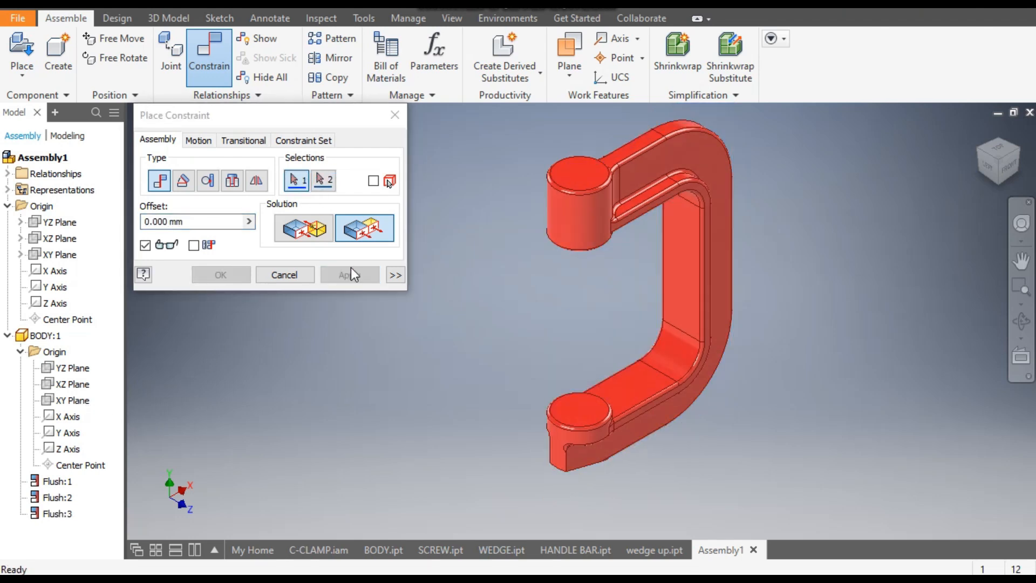
{"action": "left_click", "coordinate": [395, 115]}
Test whether BODY can still be moved in the assembly by pulling on it
{"action": "left_click_drag", "start_coordinate": [556, 167], "coordinate": [782, 209]}
{"action": "left_click", "coordinate": [782, 210]}
{"action": "left_click_drag", "start_coordinate": [597, 219], "coordinate": [765, 147]}
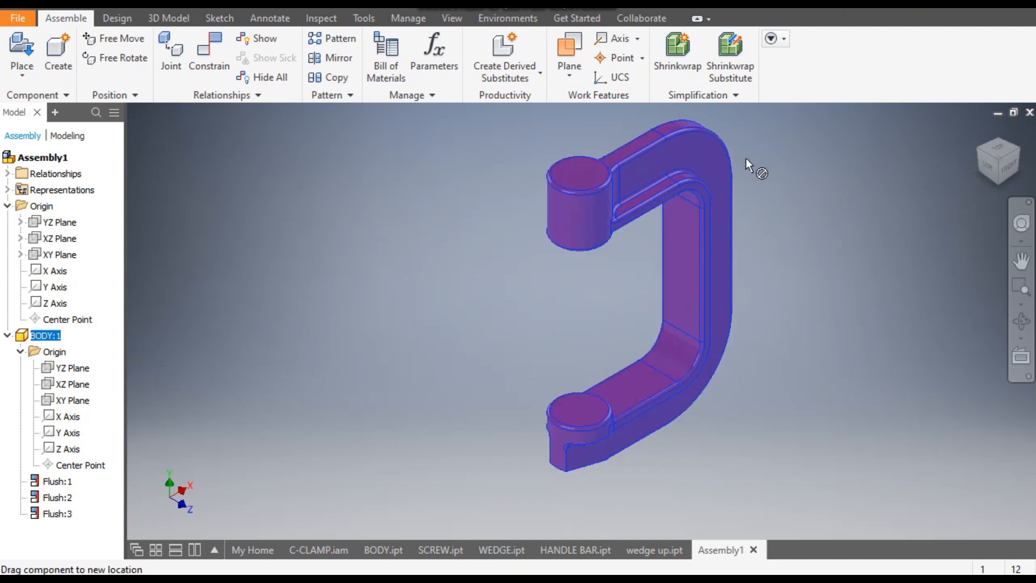
{"action": "left_click_drag", "start_coordinate": [576, 240], "coordinate": [752, 173]}
{"action": "left_click", "coordinate": [800, 251]}
Place one instance of the SCREW part from the ASSEMBLY folder beside BODY
{"action": "middle_click_drag", "start_coordinate": [801, 250], "coordinate": [745, 271]}
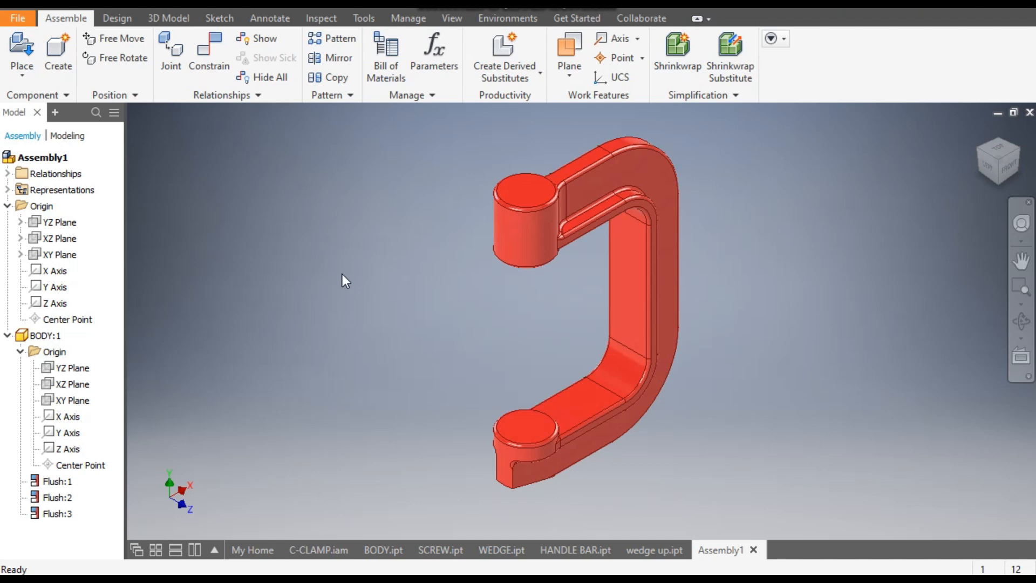
{"action": "left_click", "coordinate": [21, 51]}
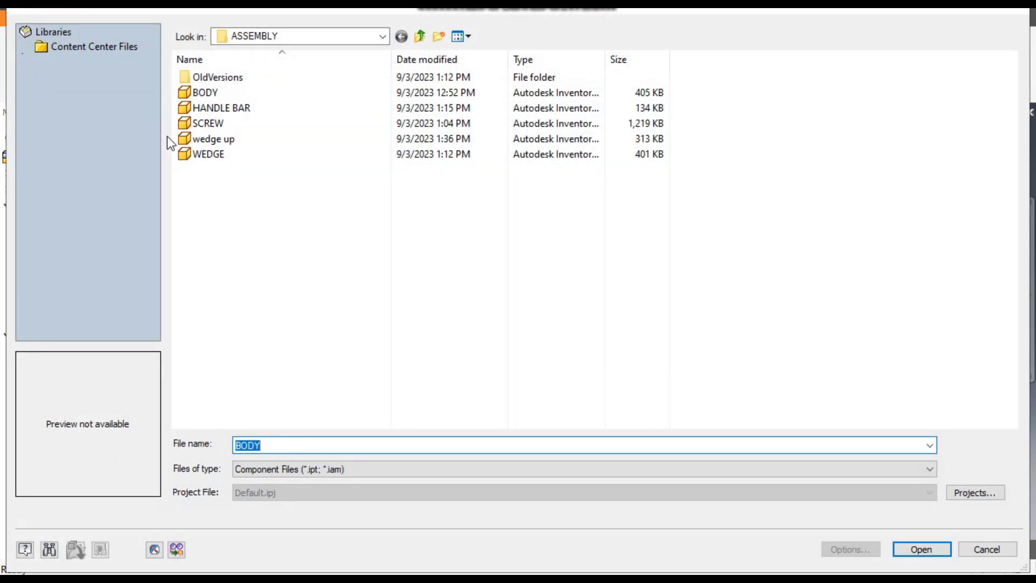
{"action": "left_click", "coordinate": [211, 125]}
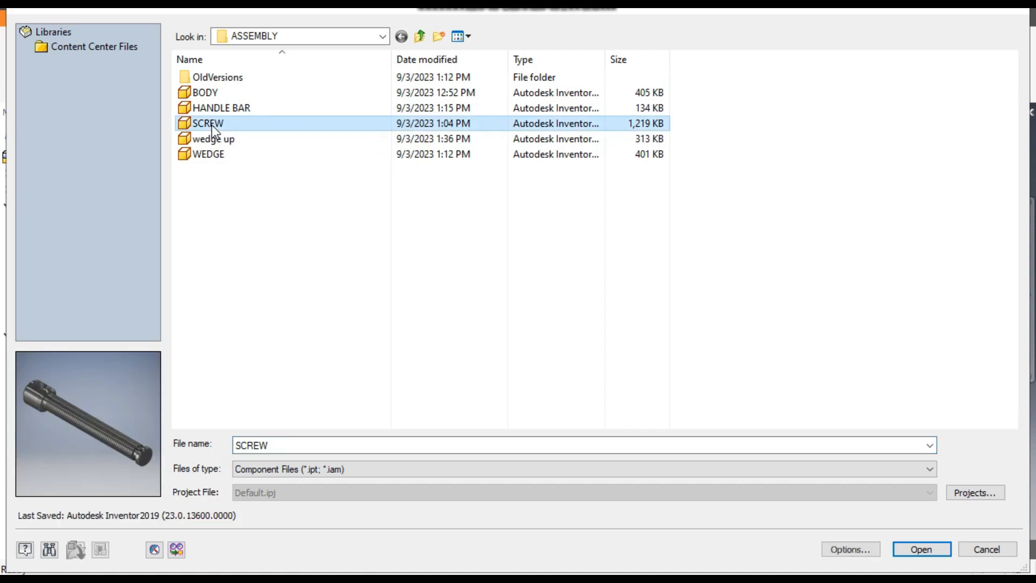
{"action": "left_click", "coordinate": [921, 549]}
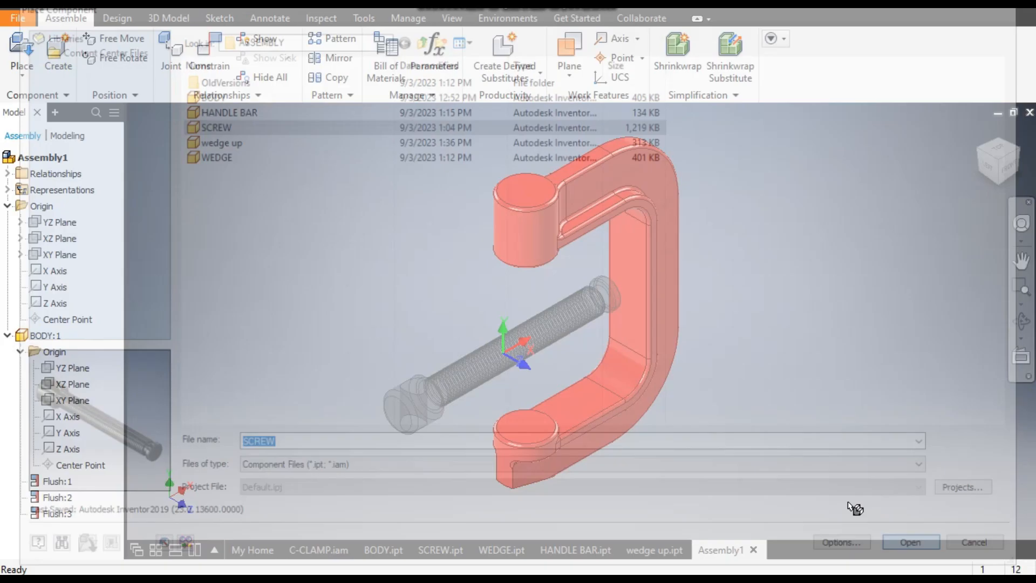
{"action": "left_click", "coordinate": [292, 225]}
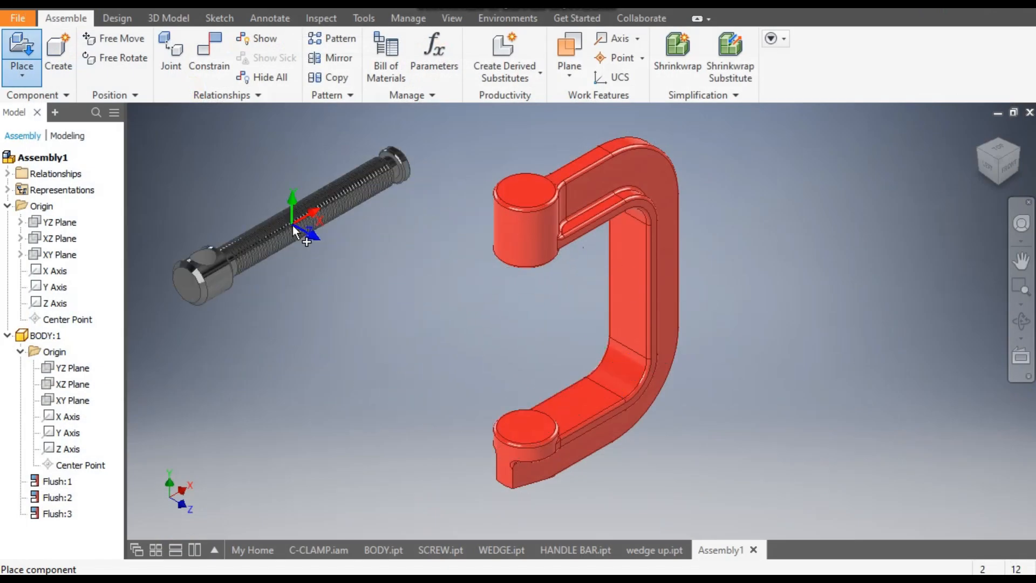
{"action": "key", "text": "Escape"}
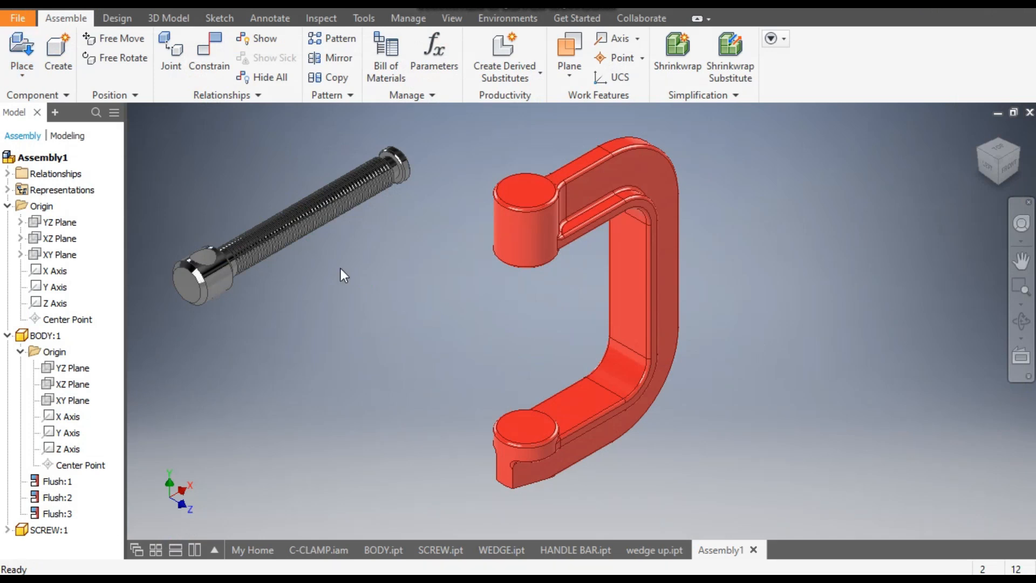
Mate the axis of SCREW's cylindrical head with the axis of BODY's upper cylindrical boss at an offset of 0 mm
{"action": "left_click", "coordinate": [211, 60]}
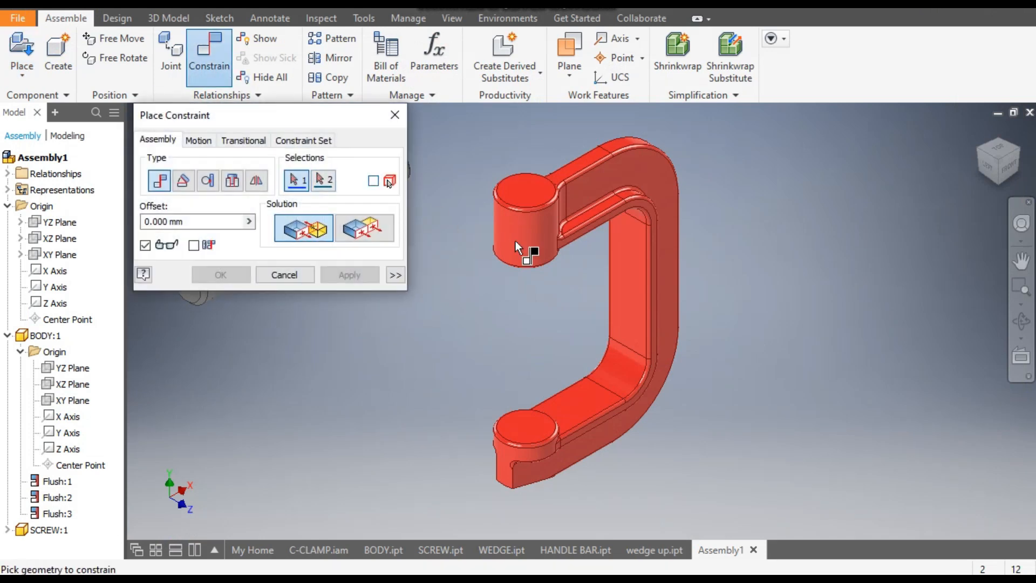
{"action": "left_click", "coordinate": [510, 226]}
{"action": "scroll", "coordinate": [472, 253], "scroll_direction": "up", "scroll_amount": 2}
{"action": "middle_click_drag", "start_coordinate": [471, 253], "coordinate": [668, 257]}
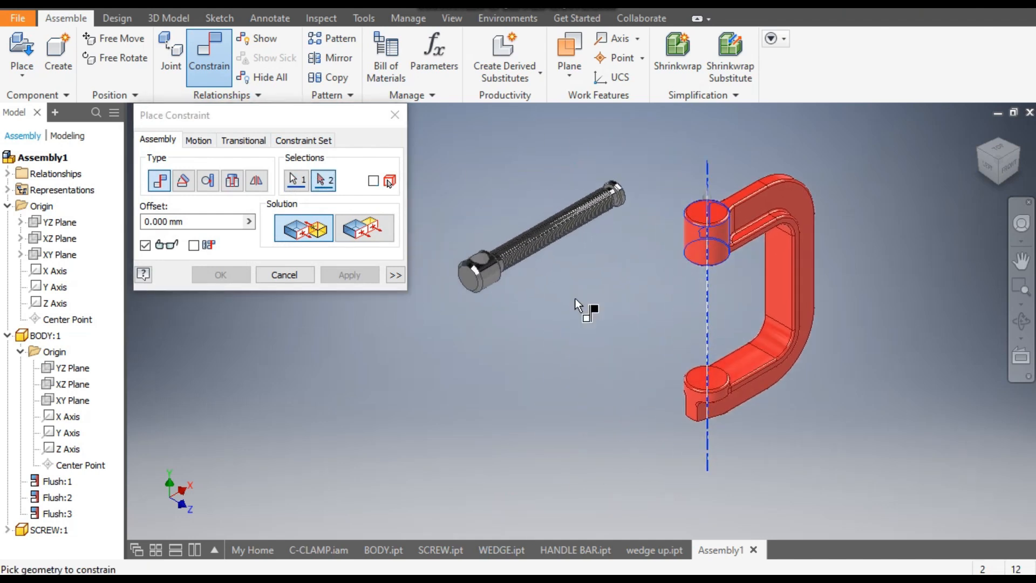
{"action": "left_click", "coordinate": [488, 274]}
{"action": "left_click", "coordinate": [298, 235]}
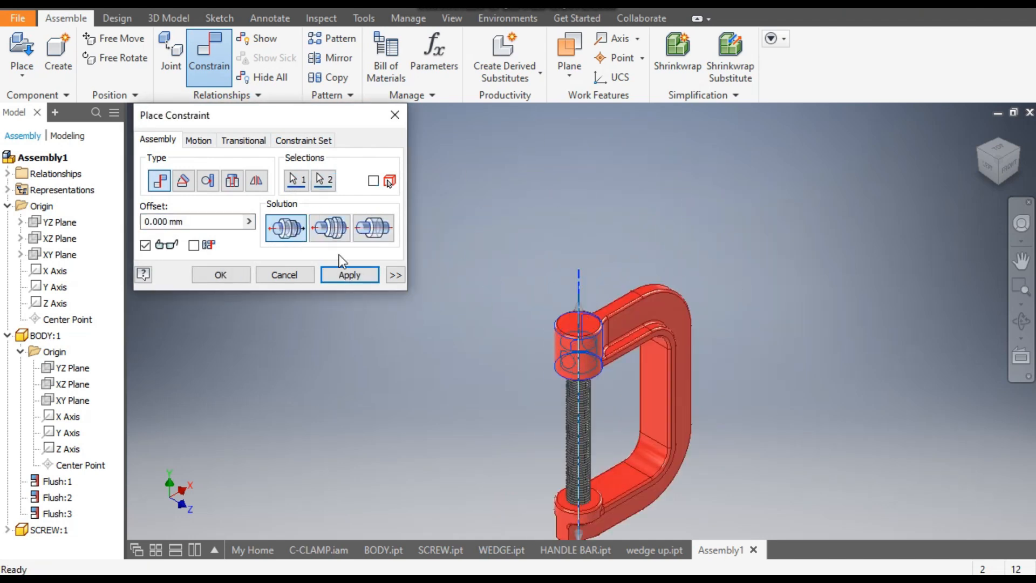
{"action": "left_click", "coordinate": [348, 276]}
{"action": "left_click", "coordinate": [394, 115]}
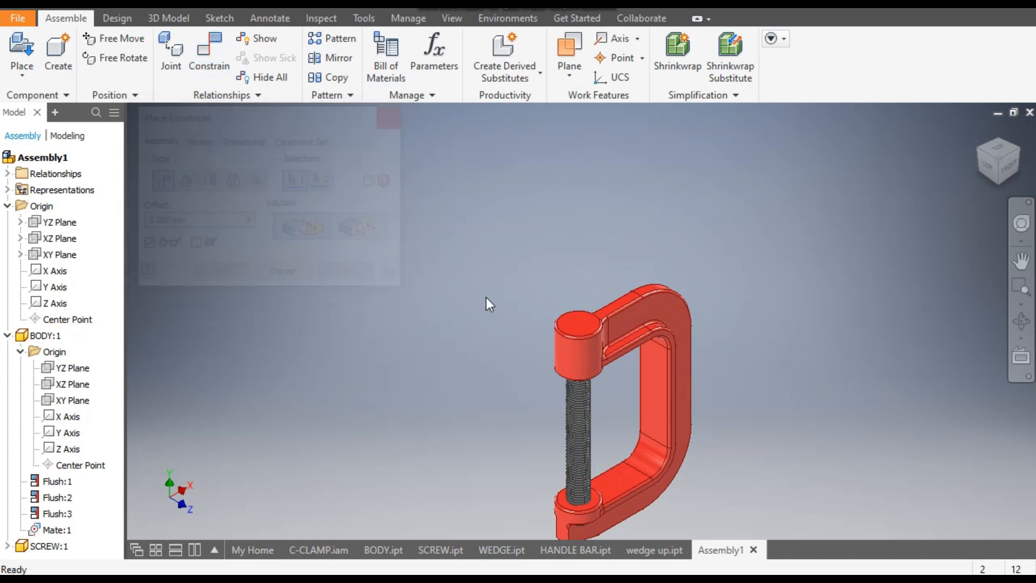
Slide SCREW up along its axis until its head stands above BODY's upper boss, and rotate it about the axis
{"action": "left_click_drag", "start_coordinate": [590, 426], "coordinate": [592, 321]}
{"action": "scroll", "coordinate": [577, 356], "scroll_direction": "down", "scroll_amount": 4}
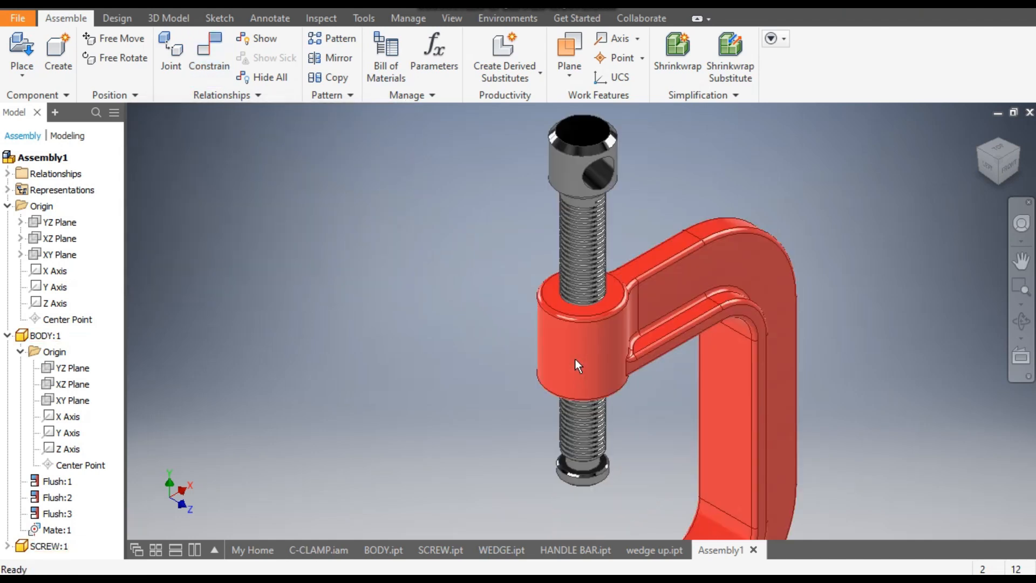
{"action": "scroll", "coordinate": [585, 281], "scroll_direction": "up", "scroll_amount": 3}
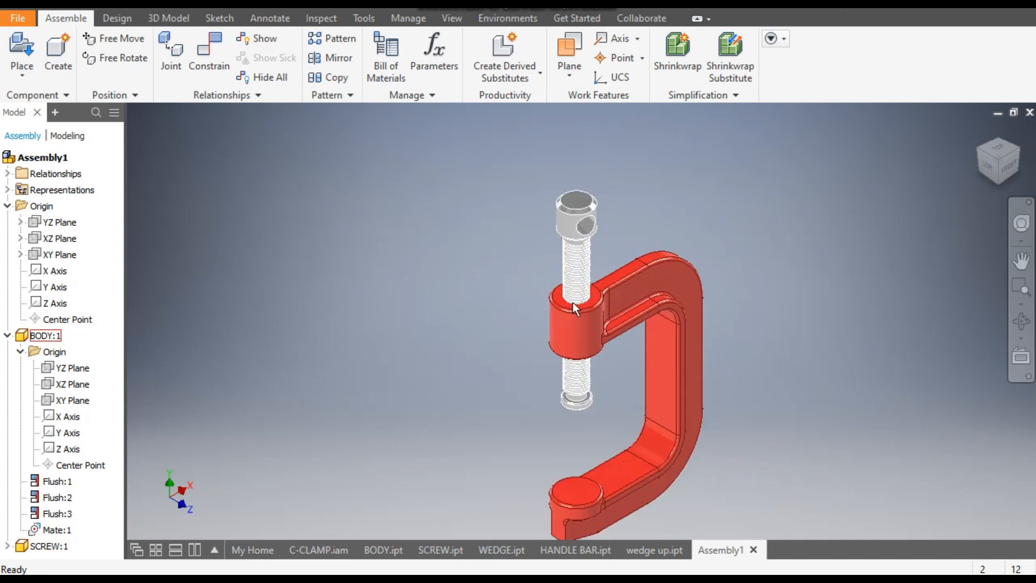
{"action": "left_click_drag", "start_coordinate": [588, 280], "coordinate": [565, 276]}
{"action": "left_click", "coordinate": [505, 286]}
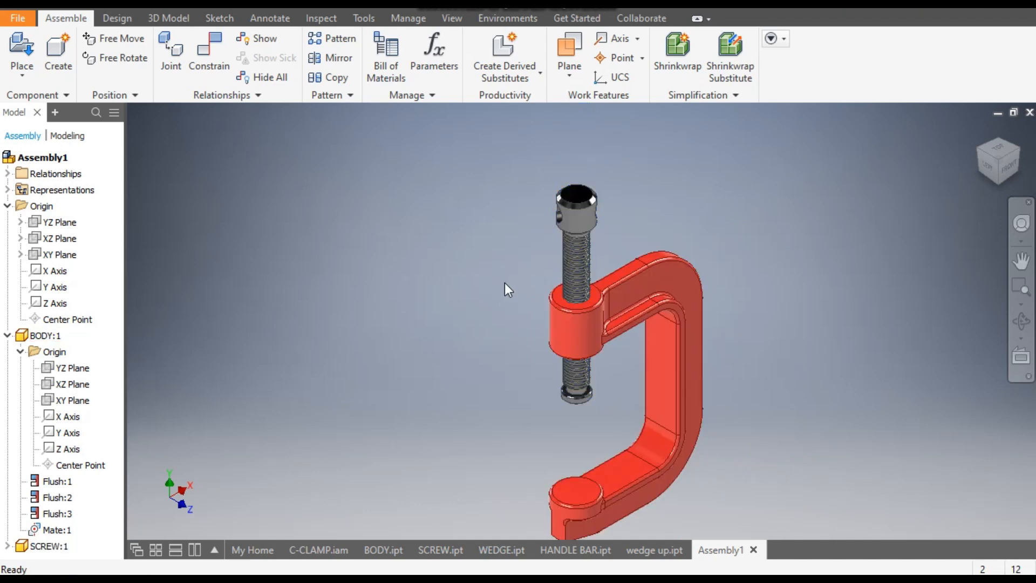
Close the BODY, SCREW, WEDGE, HANDLE BAR and wedge up part documents and return to Assembly1
{"action": "double_click", "coordinate": [630, 285]}
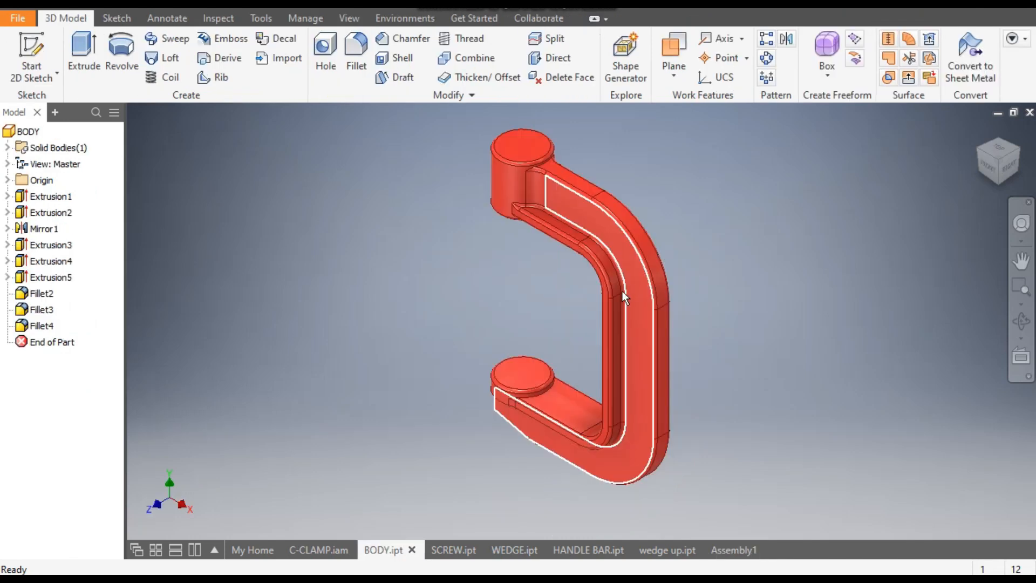
{"action": "left_click", "coordinate": [412, 550]}
{"action": "left_click", "coordinate": [393, 550]}
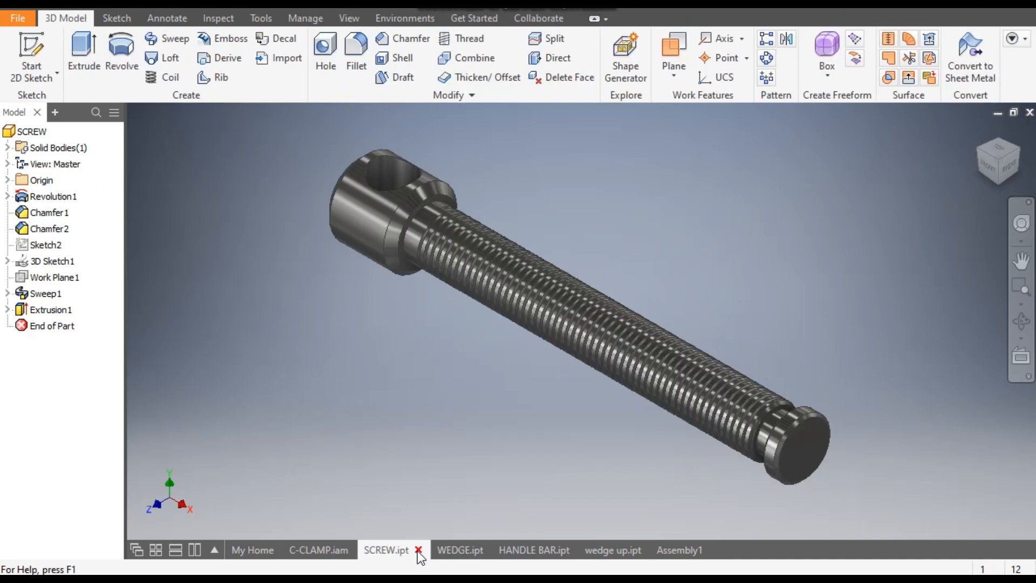
{"action": "left_click", "coordinate": [419, 550]}
{"action": "left_click", "coordinate": [410, 550]}
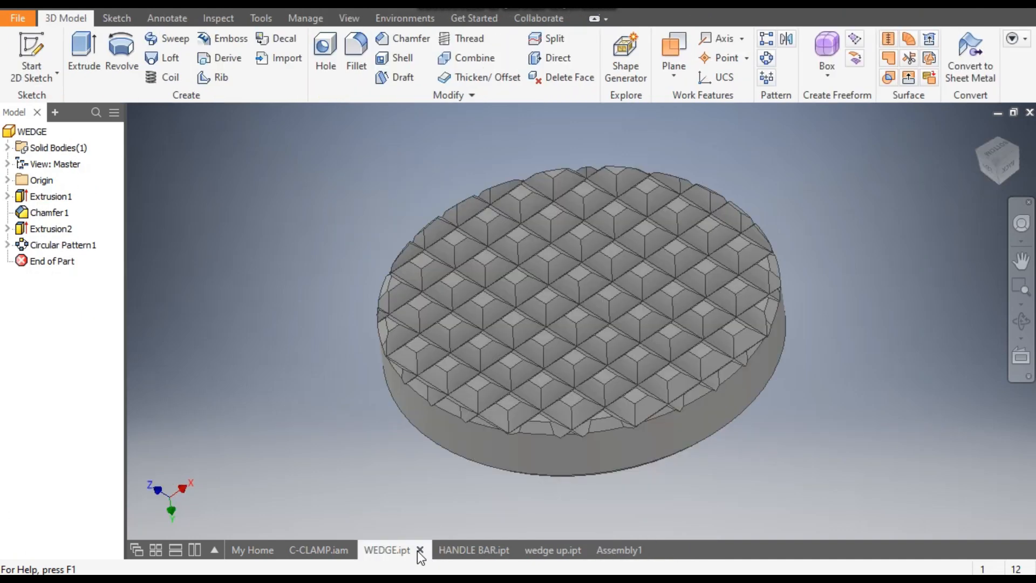
{"action": "left_click", "coordinate": [419, 550]}
{"action": "left_click", "coordinate": [419, 550]}
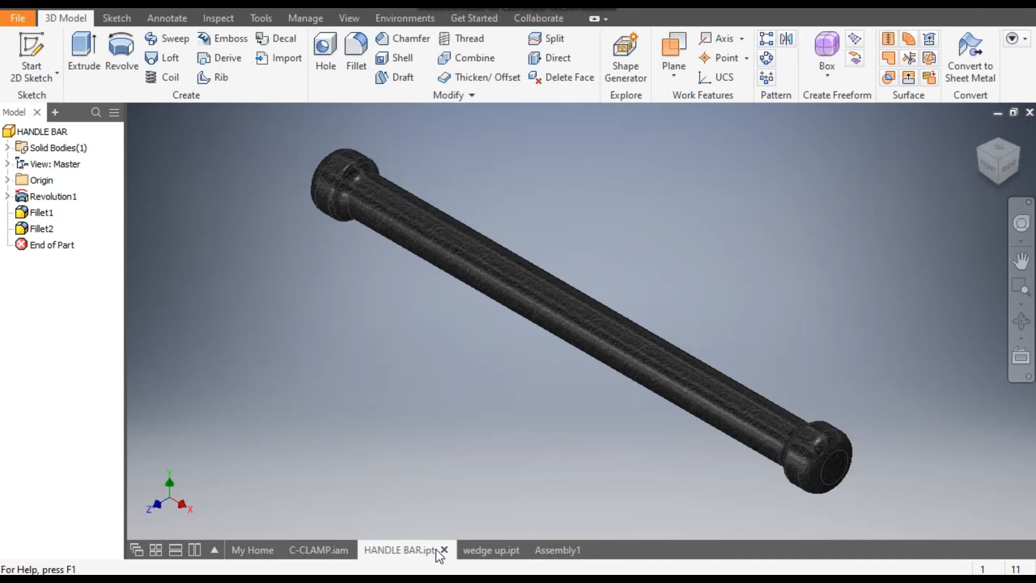
{"action": "left_click", "coordinate": [444, 549]}
{"action": "left_click", "coordinate": [411, 551]}
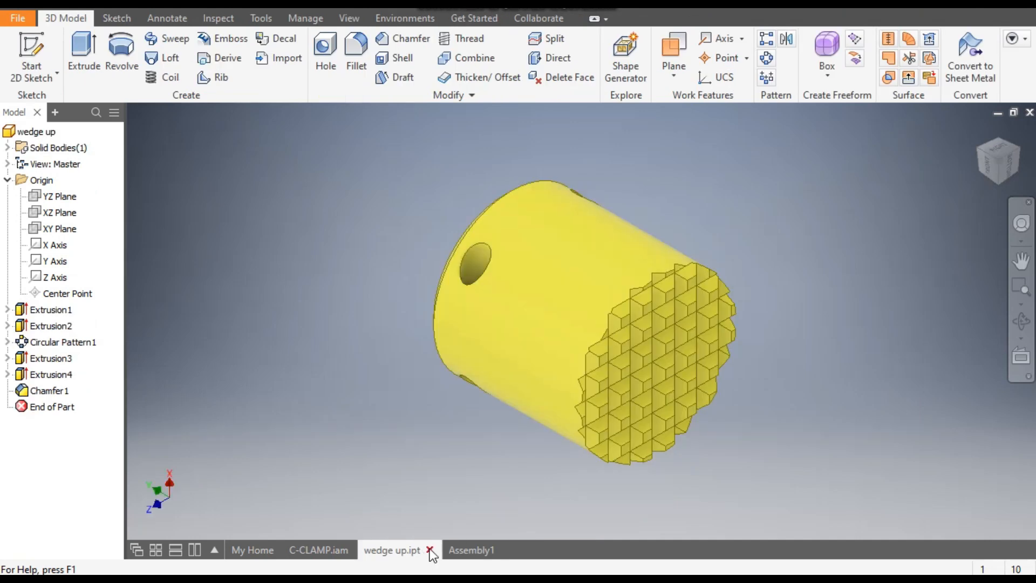
{"action": "left_click", "coordinate": [429, 549]}
{"action": "left_click", "coordinate": [318, 550]}
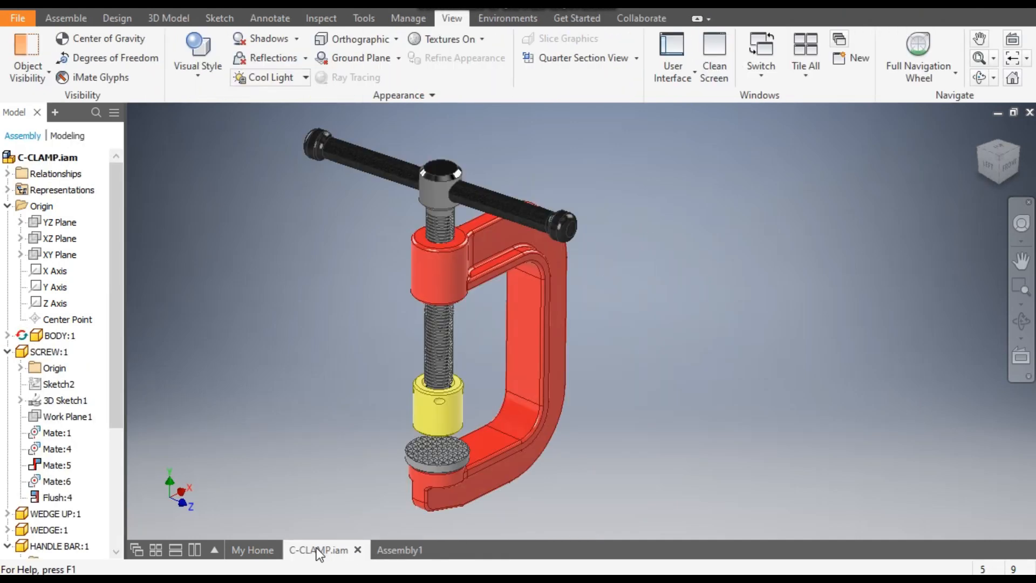
{"action": "left_click", "coordinate": [397, 550]}
Edit BODY in place and copy SCREW's body into it as a new composite with Copy Object
{"action": "key", "text": "F2"}
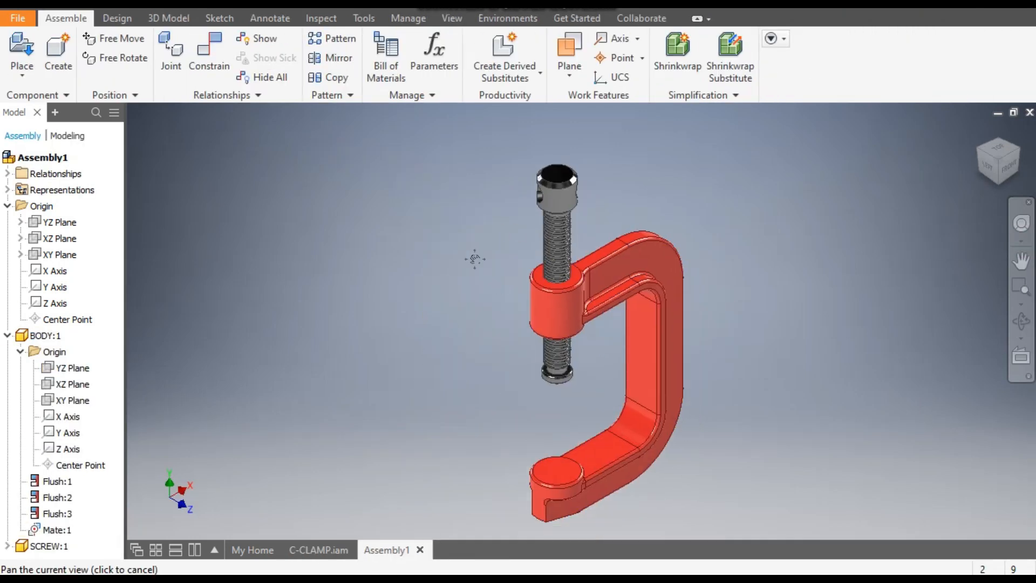
{"action": "left_click_drag", "start_coordinate": [472, 255], "coordinate": [466, 251]}
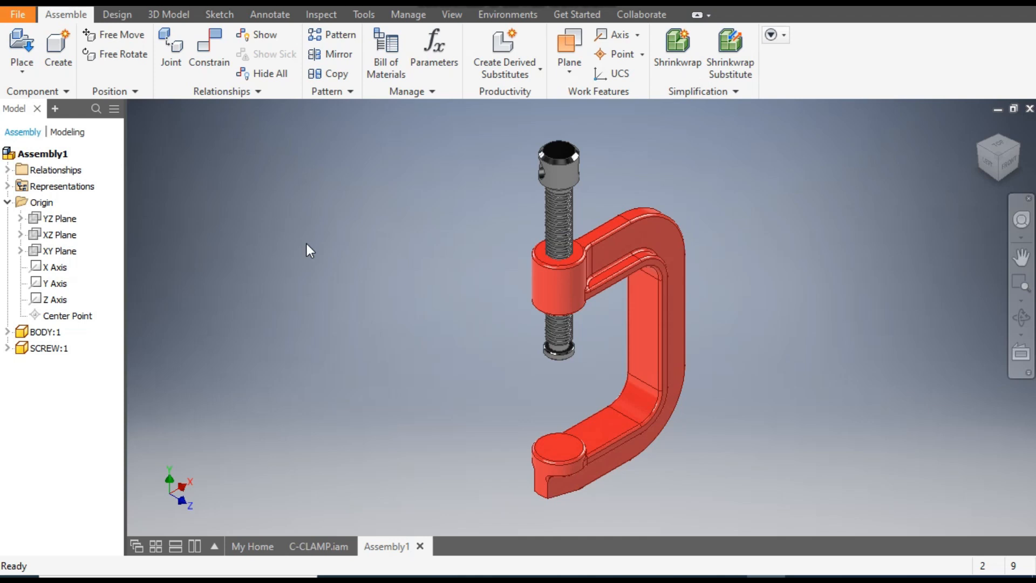
{"action": "double_click", "coordinate": [605, 253]}
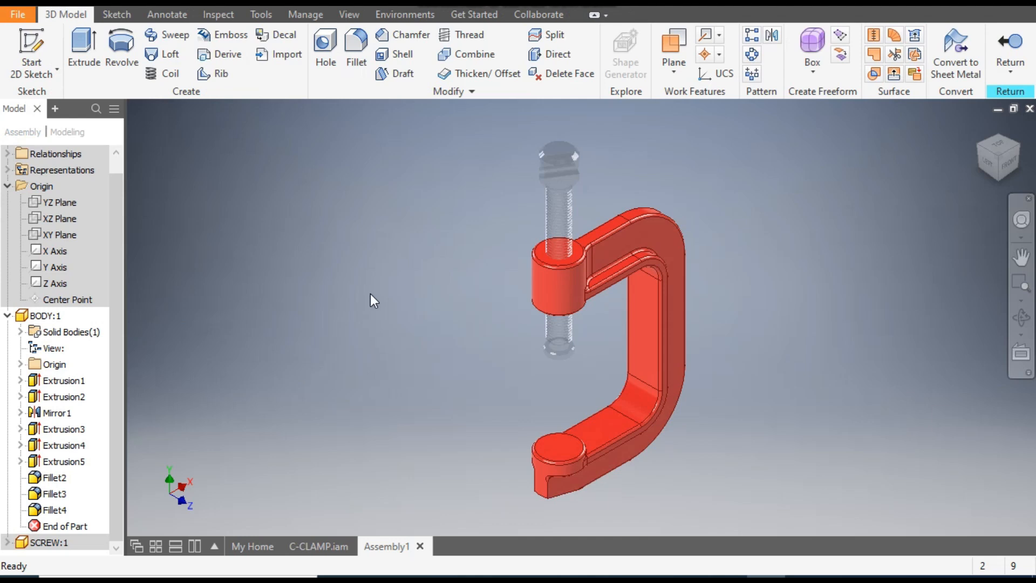
{"action": "left_click", "coordinate": [456, 92]}
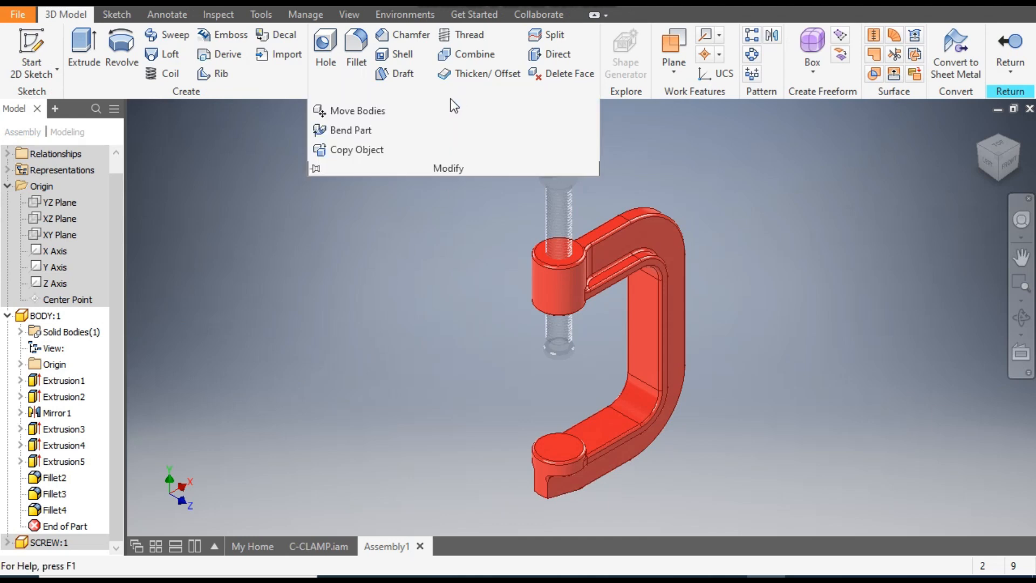
{"action": "left_click", "coordinate": [356, 150]}
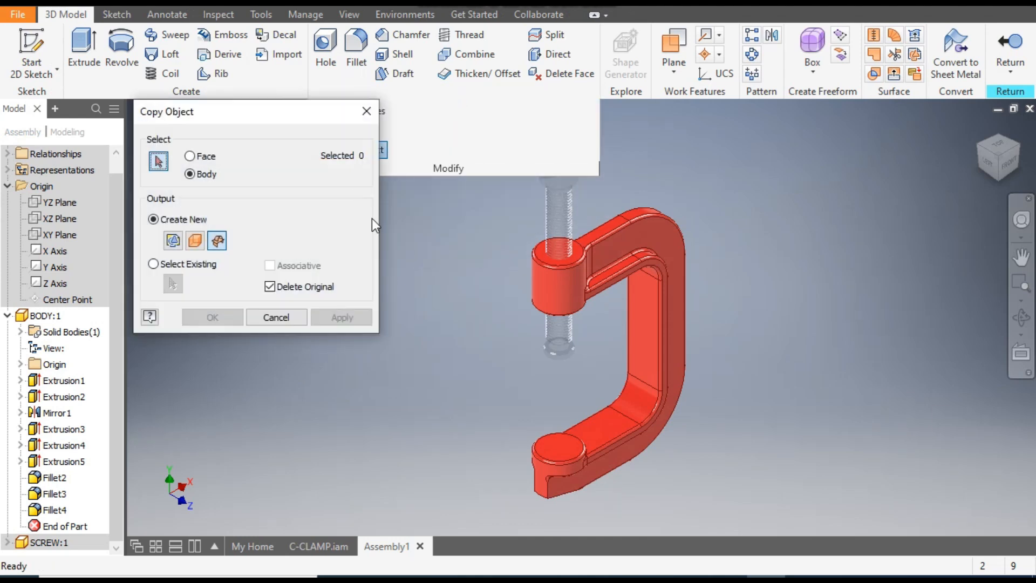
{"action": "middle_click_drag", "start_coordinate": [451, 275], "coordinate": [510, 302]}
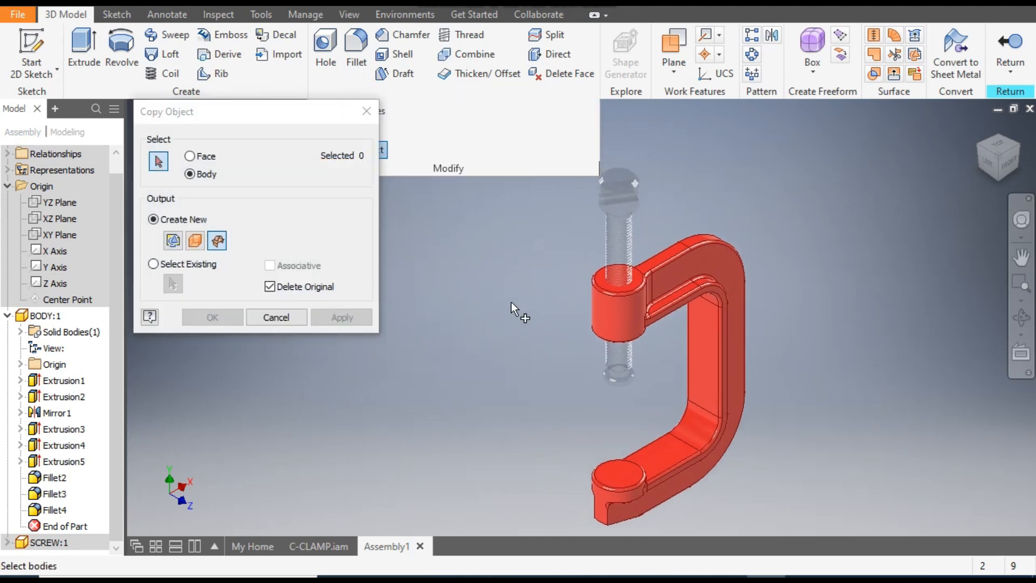
{"action": "left_click", "coordinate": [624, 196]}
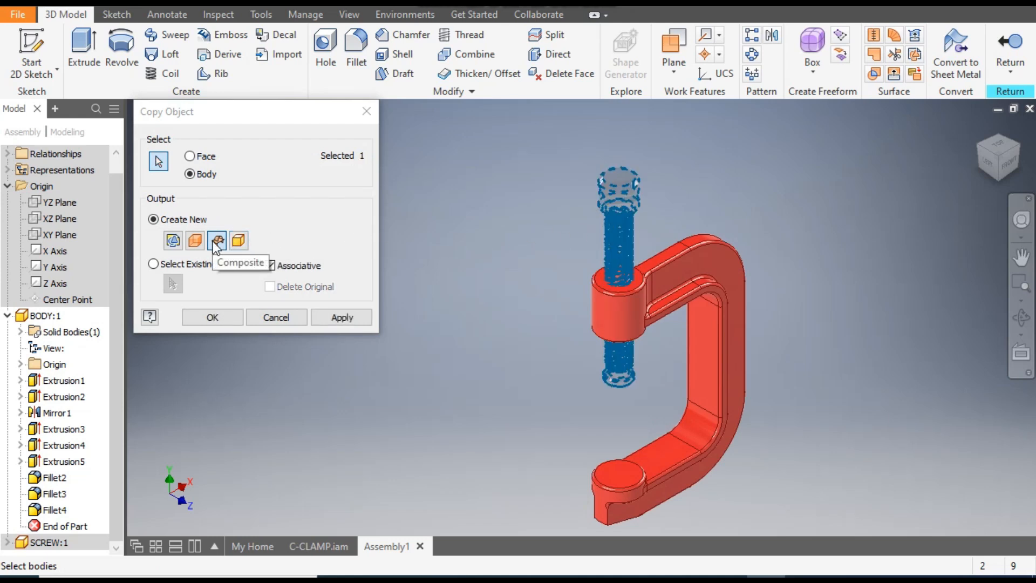
{"action": "left_click", "coordinate": [213, 318]}
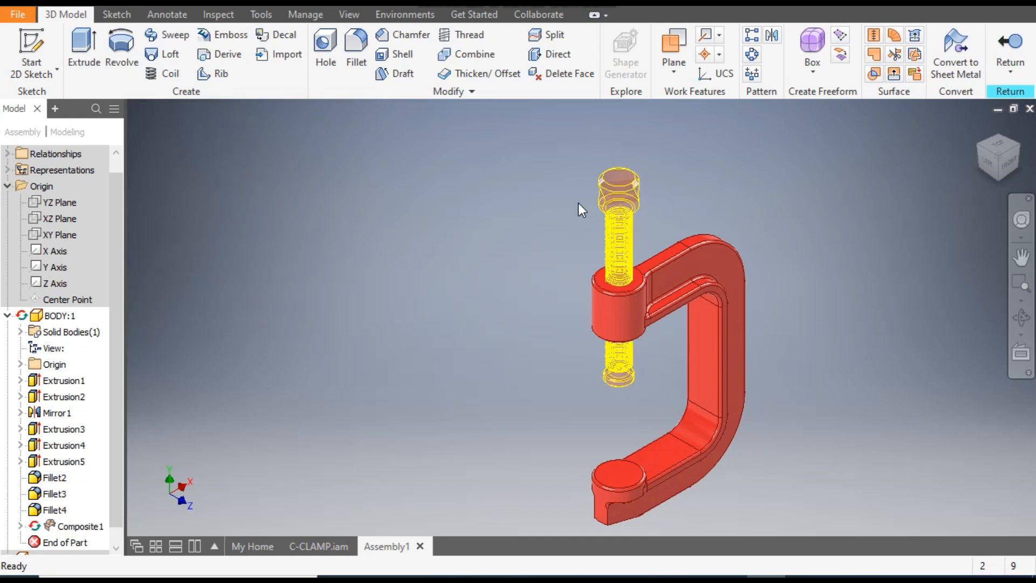
Sculpt BODY by removing the volume of the copied screw composite, changing the composite's side selection so the cut forms the boss's threaded hole
{"action": "left_click", "coordinate": [874, 73]}
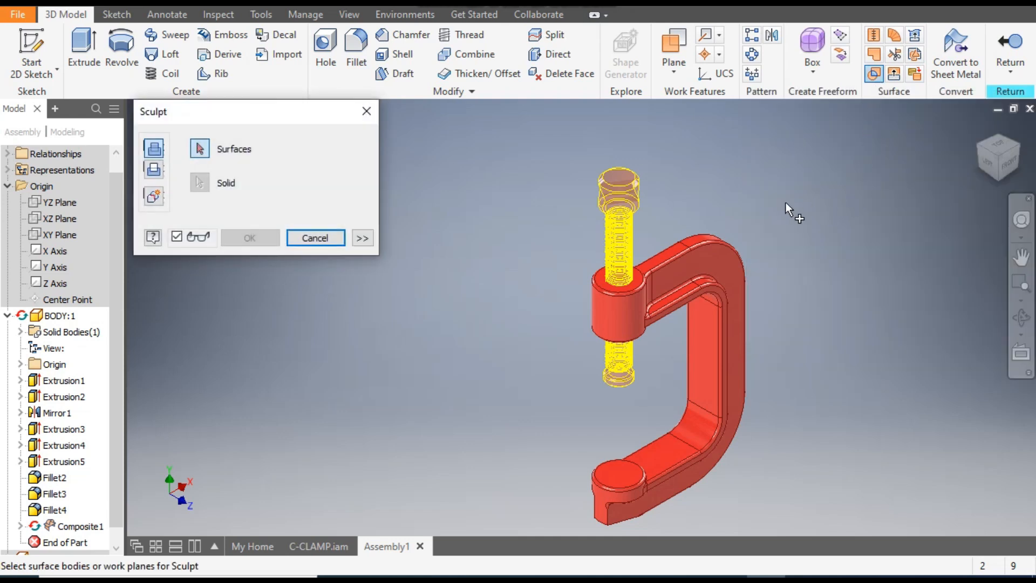
{"action": "left_click", "coordinate": [625, 223]}
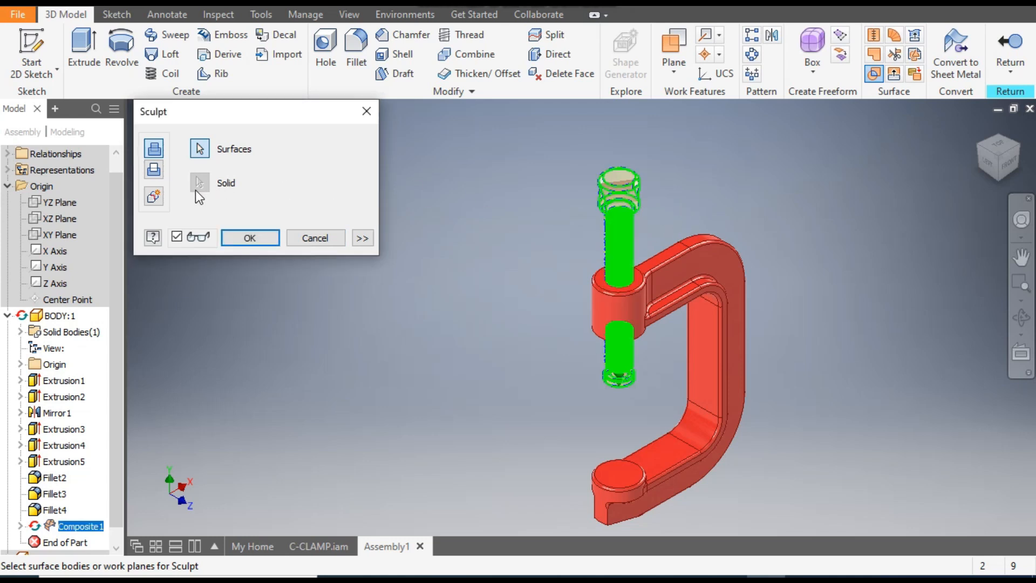
{"action": "left_click", "coordinate": [154, 170]}
{"action": "left_click", "coordinate": [362, 238]}
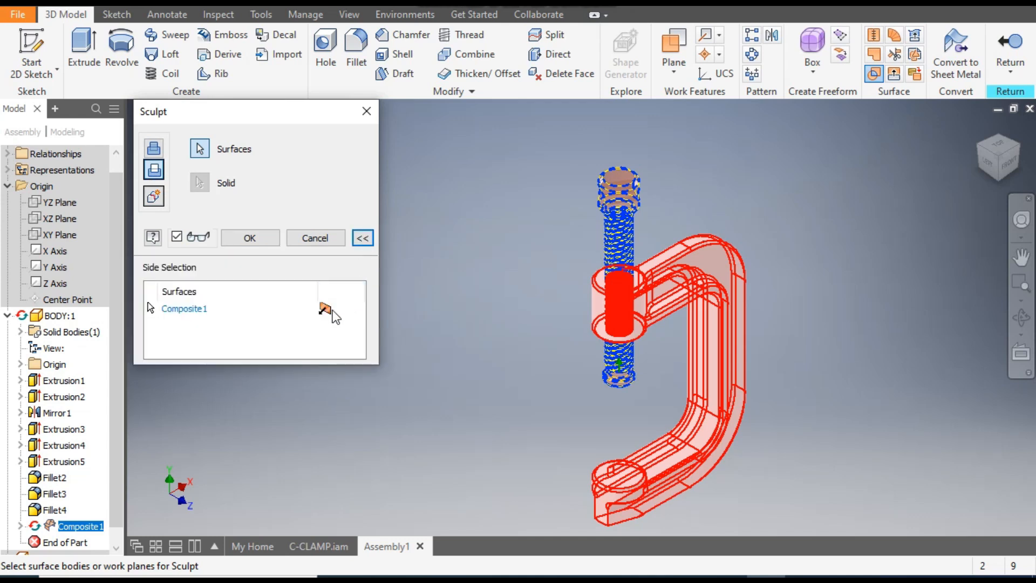
{"action": "scroll", "coordinate": [629, 394], "scroll_direction": "up", "scroll_amount": 5}
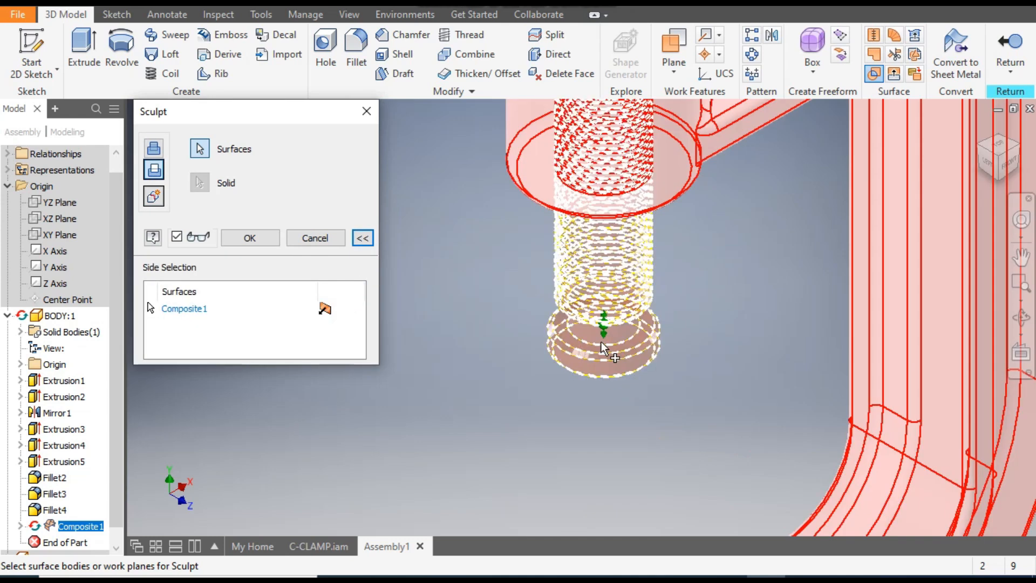
{"action": "left_click", "coordinate": [327, 314]}
{"action": "left_click", "coordinate": [329, 312]}
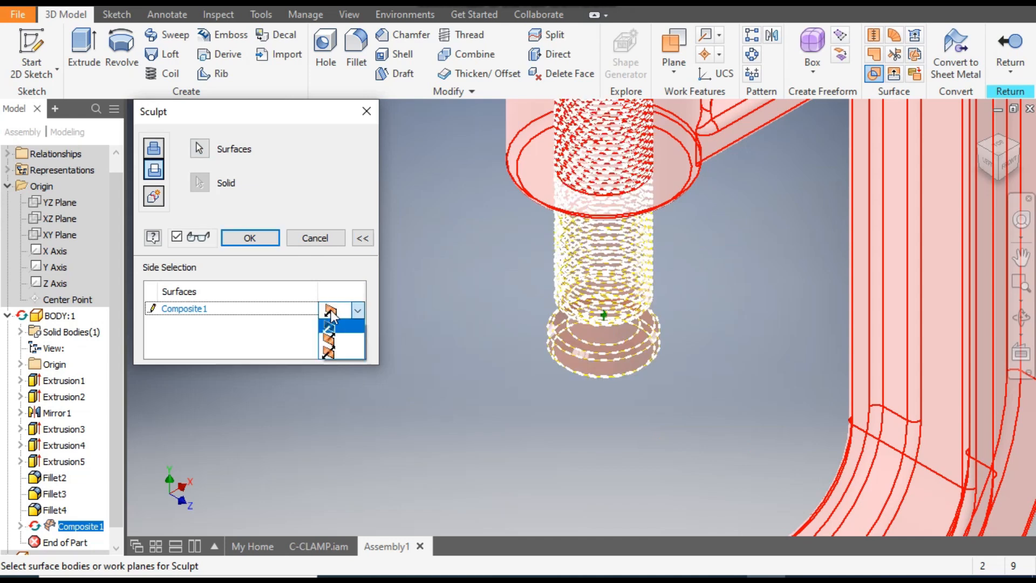
{"action": "left_click", "coordinate": [344, 340]}
{"action": "scroll", "coordinate": [522, 419], "scroll_direction": "down", "scroll_amount": 5}
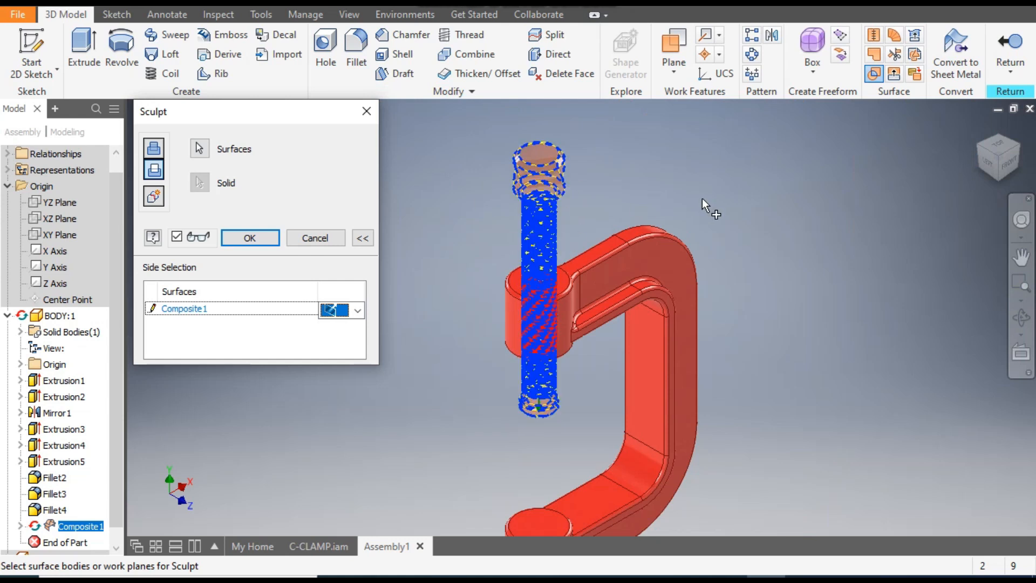
{"action": "left_click", "coordinate": [261, 237]}
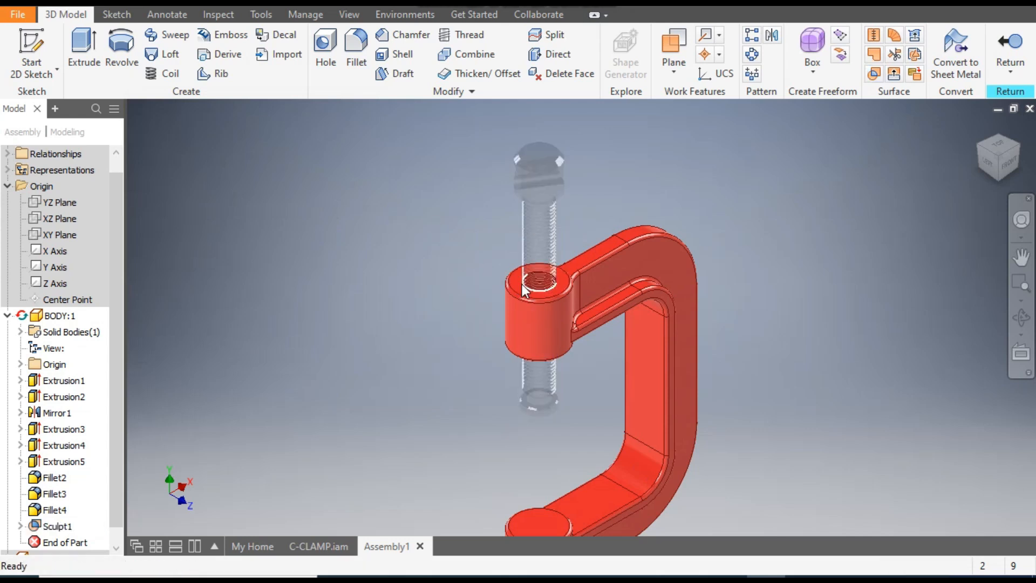
Examine the cut threads in BODY's upper boss and finish editing BODY to return to the assembly
{"action": "scroll", "coordinate": [534, 282], "scroll_direction": "up", "scroll_amount": 5}
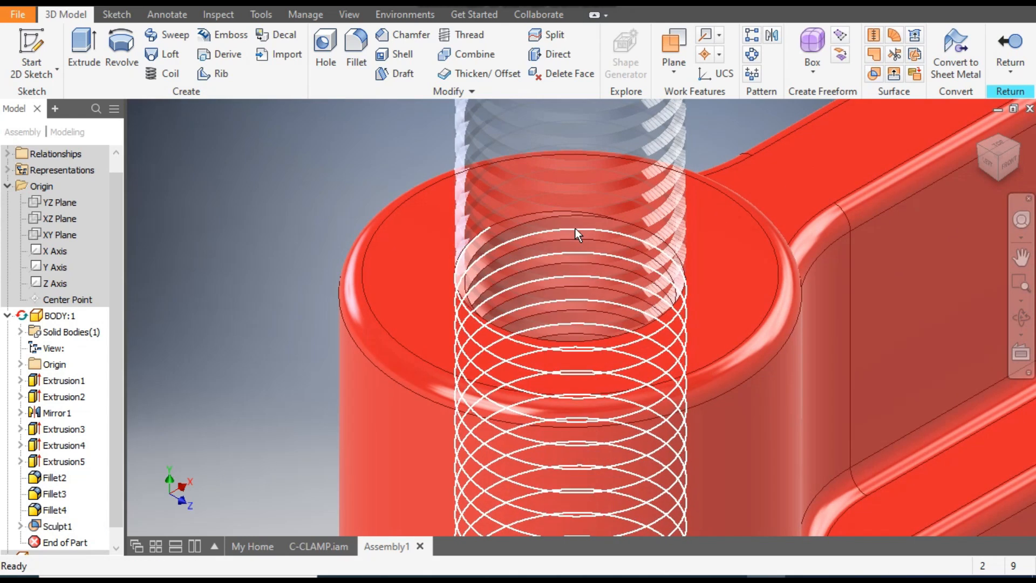
{"action": "scroll", "coordinate": [412, 214], "scroll_direction": "down", "scroll_amount": 5}
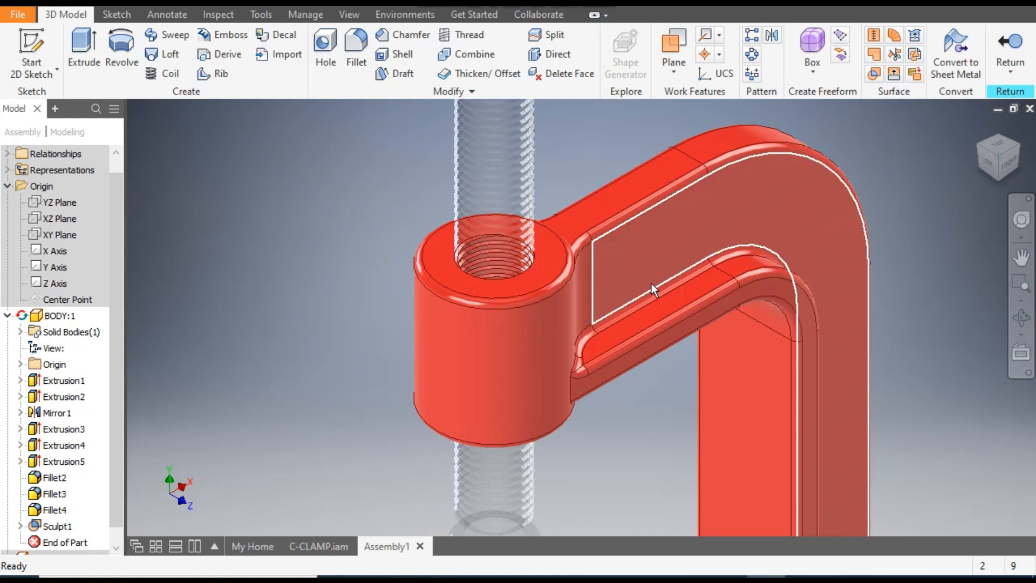
{"action": "scroll", "coordinate": [541, 287], "scroll_direction": "down", "scroll_amount": 3}
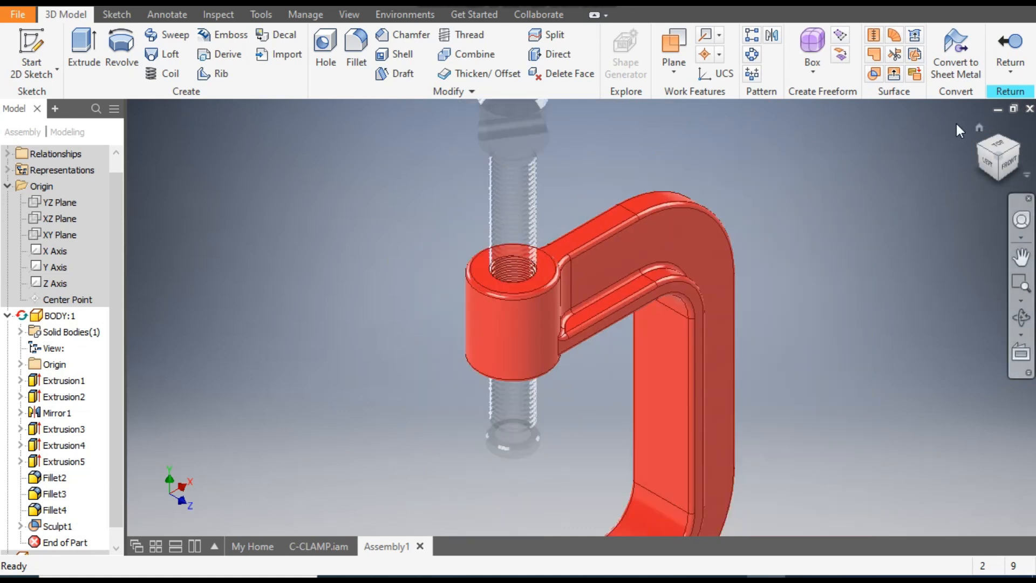
{"action": "scroll", "coordinate": [891, 189], "scroll_direction": "down", "scroll_amount": 3}
{"action": "middle_click_drag", "start_coordinate": [890, 191], "coordinate": [851, 201]}
{"action": "left_click", "coordinate": [1010, 48]}
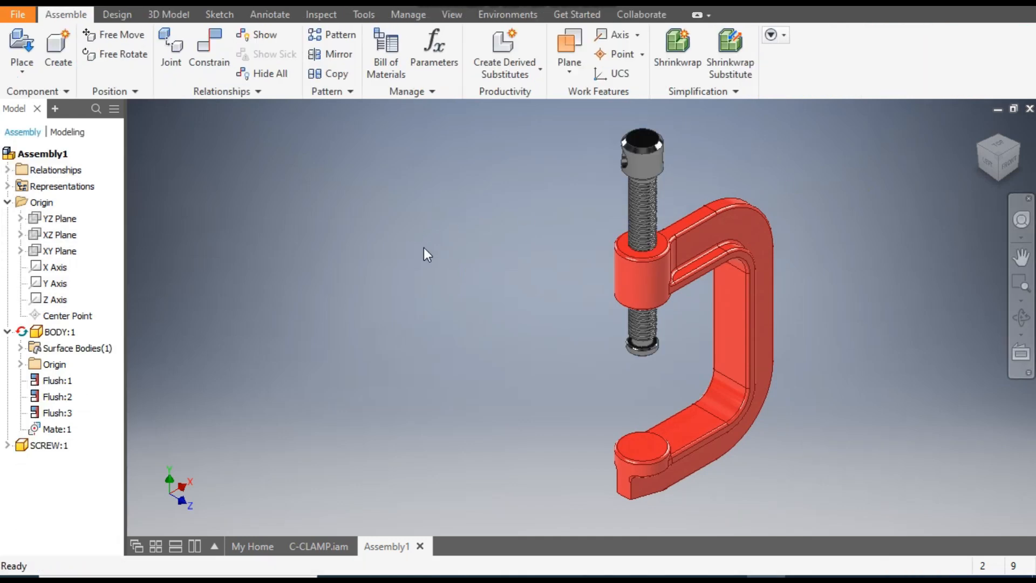
Slide SCREW up along its axis until its lower end sits just beneath BODY's upper boss
{"action": "left_click", "coordinate": [63, 331]}
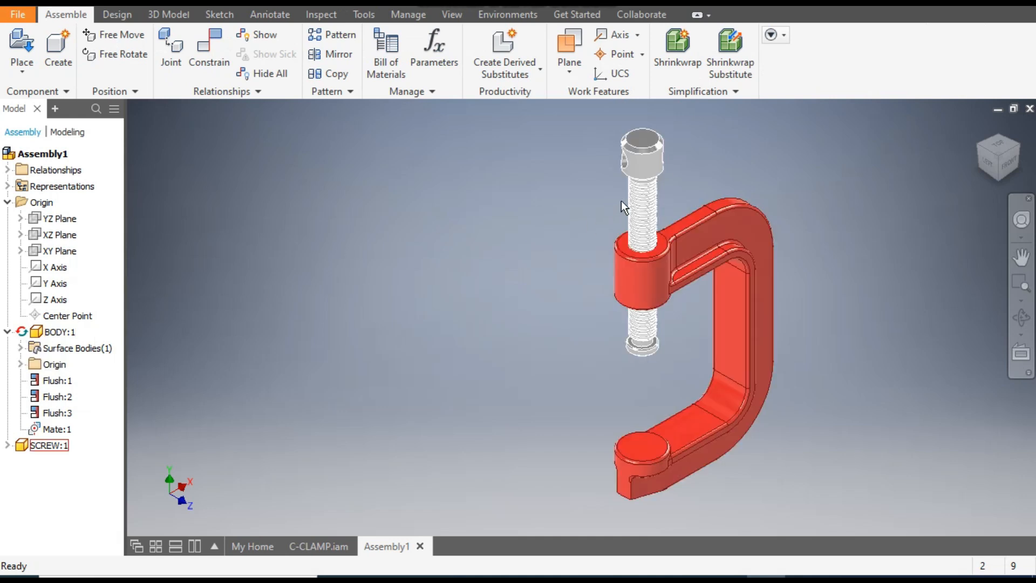
{"action": "left_click_drag", "start_coordinate": [645, 207], "coordinate": [638, 247]}
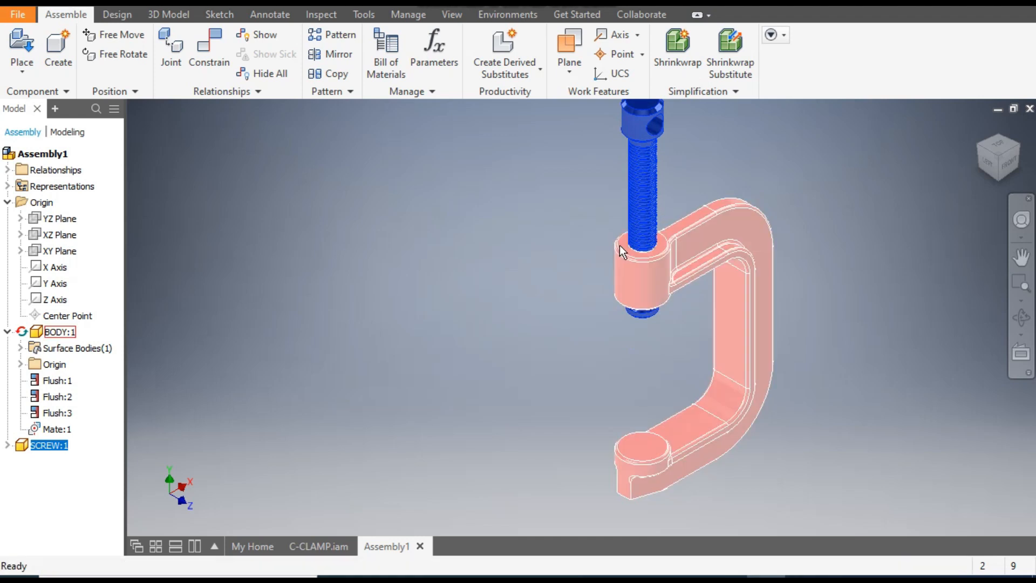
{"action": "left_click", "coordinate": [514, 212]}
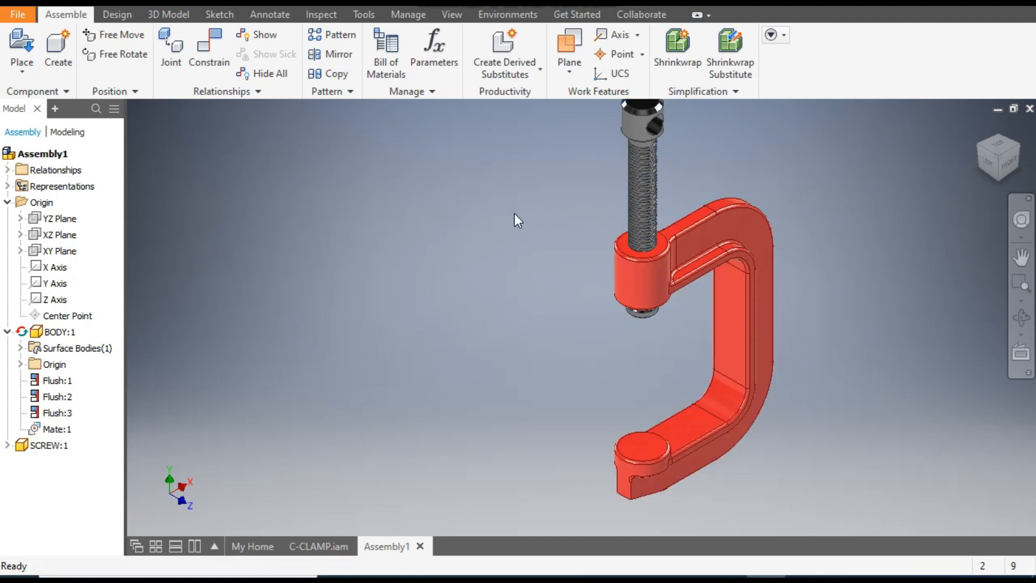
{"action": "key", "text": "F2"}
{"action": "left_click_drag", "start_coordinate": [507, 258], "coordinate": [453, 258]}
Hide SCREW temporarily to examine the threaded hole in BODY's upper boss, and restore it by undoing the visibility change
{"action": "left_click", "coordinate": [581, 233]}
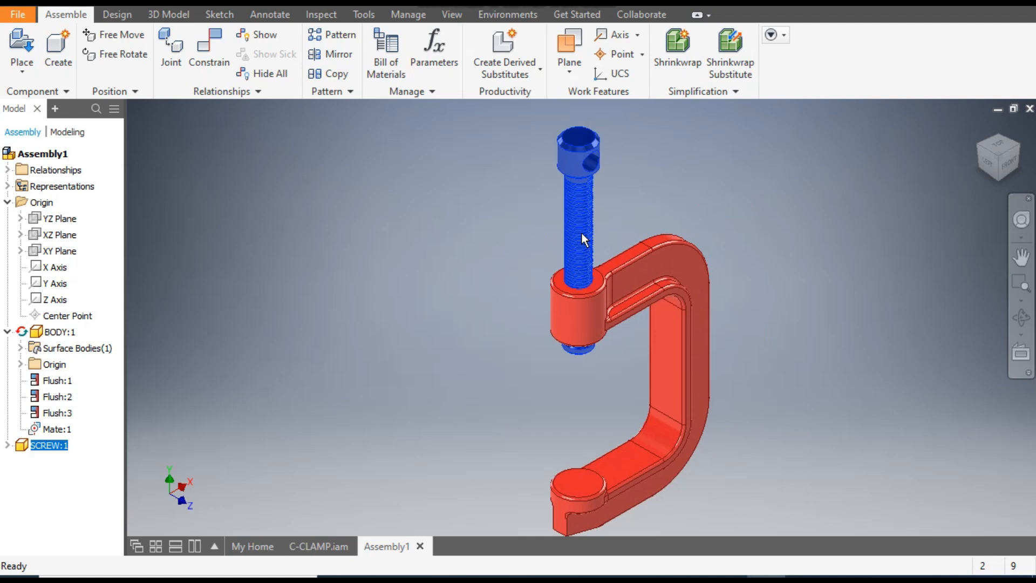
{"action": "right_click", "coordinate": [581, 233]}
{"action": "key", "text": "Escape"}
{"action": "left_click", "coordinate": [423, 283]}
{"action": "left_click", "coordinate": [571, 223]}
{"action": "right_click", "coordinate": [575, 227]}
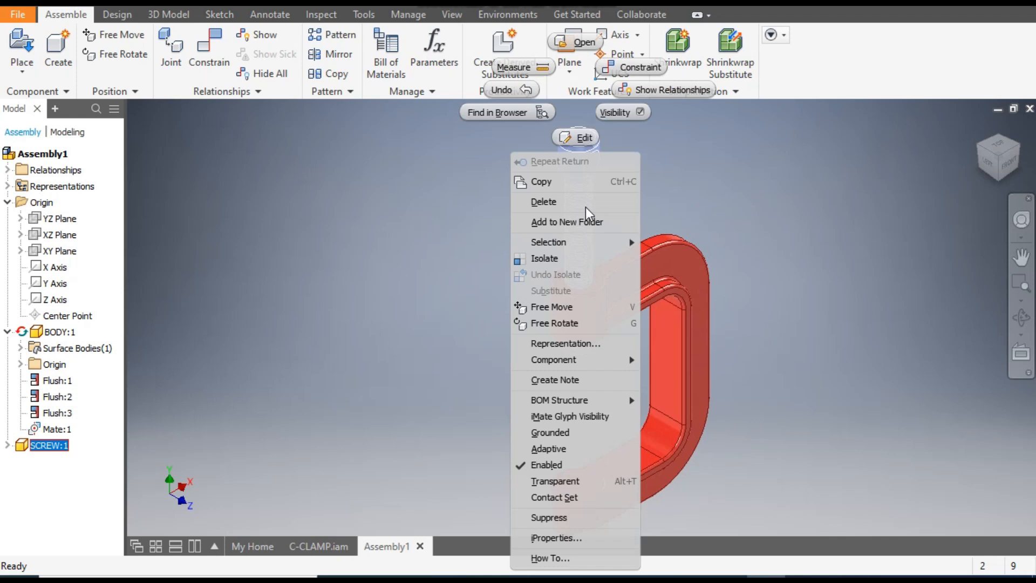
{"action": "left_click", "coordinate": [630, 118]}
{"action": "scroll", "coordinate": [581, 271], "scroll_direction": "up", "scroll_amount": 8}
{"action": "scroll", "coordinate": [559, 205], "scroll_direction": "down", "scroll_amount": 5}
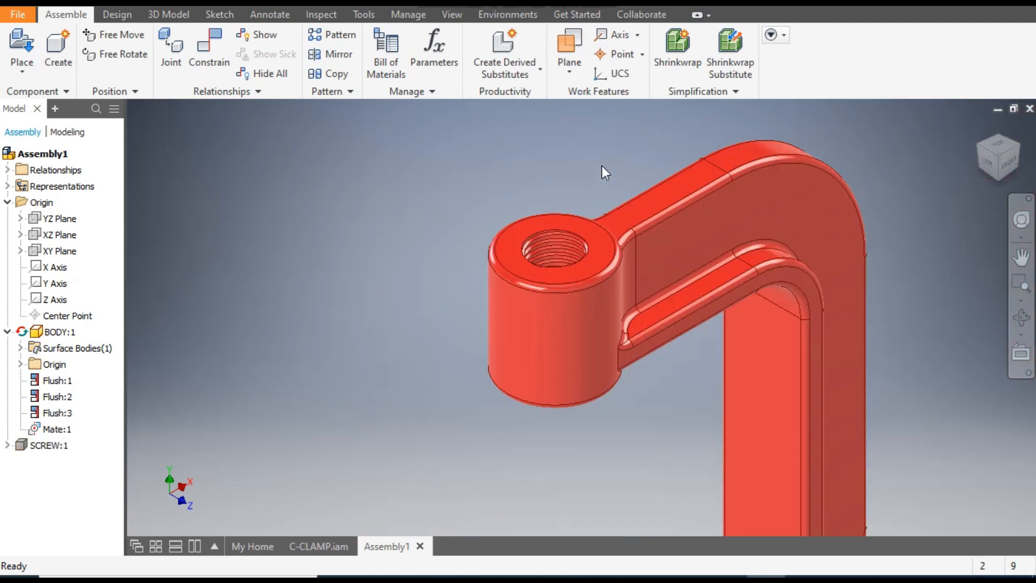
{"action": "key", "text": "ctrl+z"}
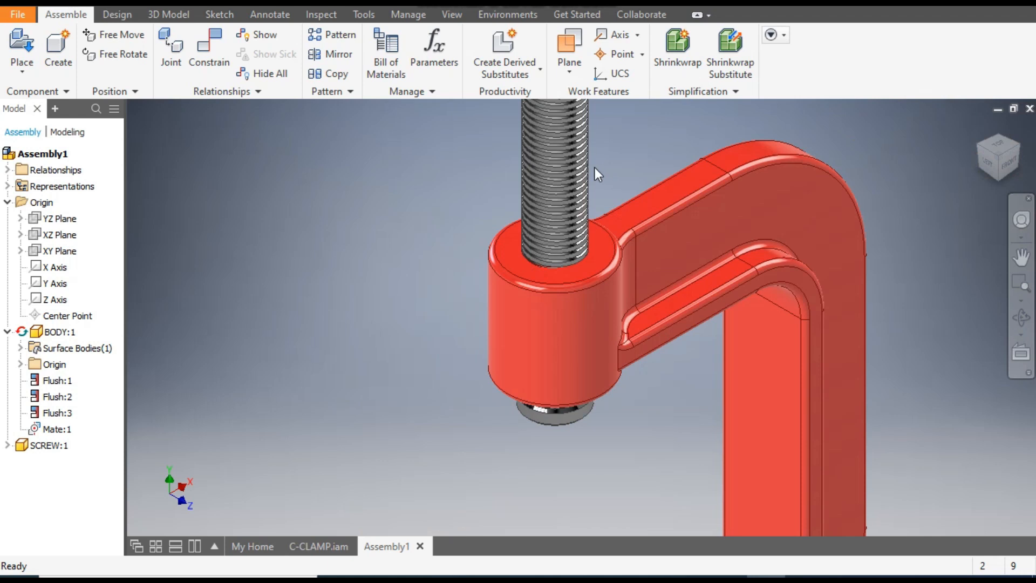
Slide SCREW down along its axis through BODY's upper boss so its lower end hangs in the clamp opening
{"action": "left_click", "coordinate": [513, 267]}
{"action": "scroll", "coordinate": [534, 266], "scroll_direction": "down", "scroll_amount": 6}
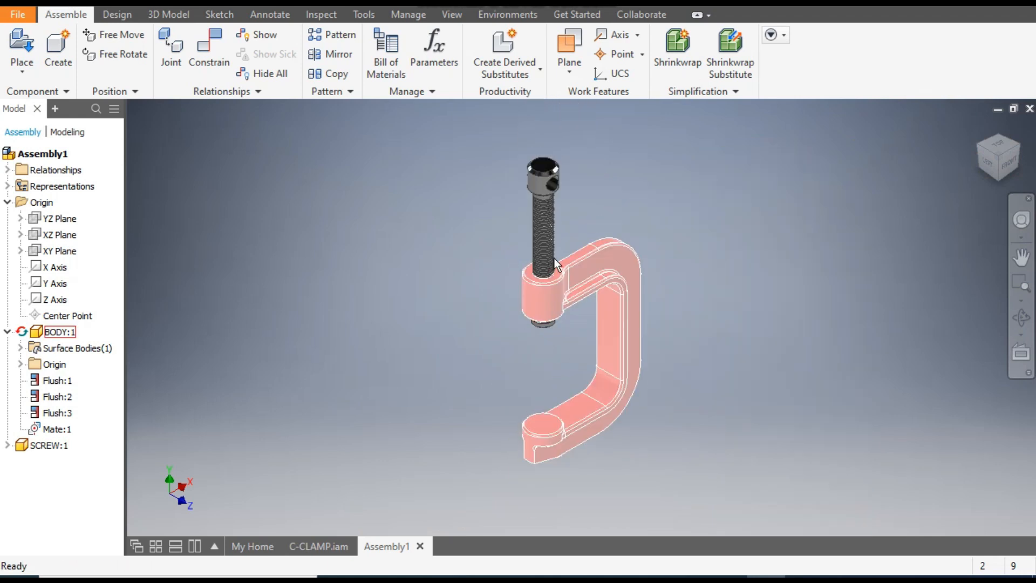
{"action": "left_click", "coordinate": [551, 216]}
{"action": "left_click", "coordinate": [468, 311]}
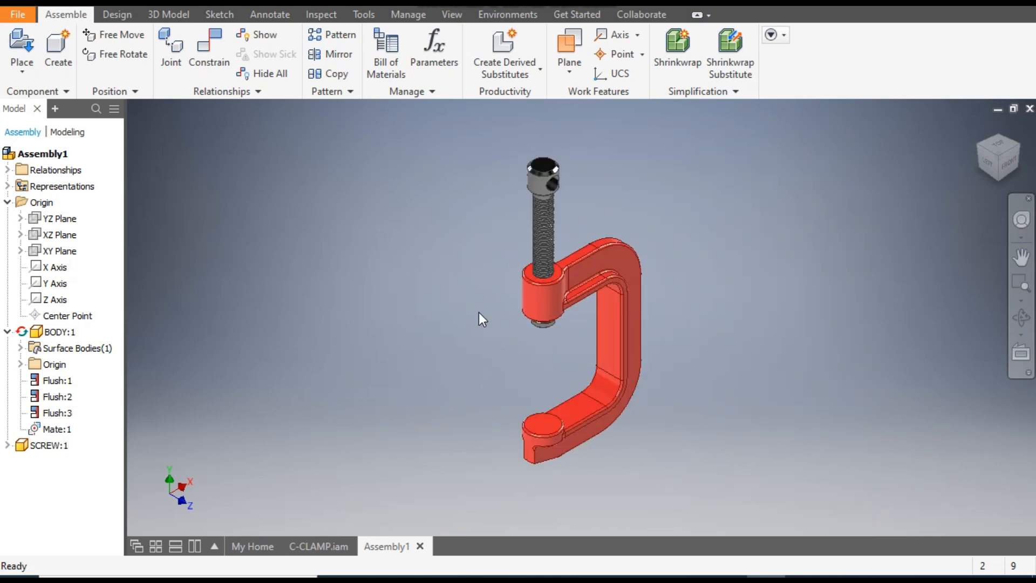
{"action": "left_click_drag", "start_coordinate": [548, 188], "coordinate": [549, 230]}
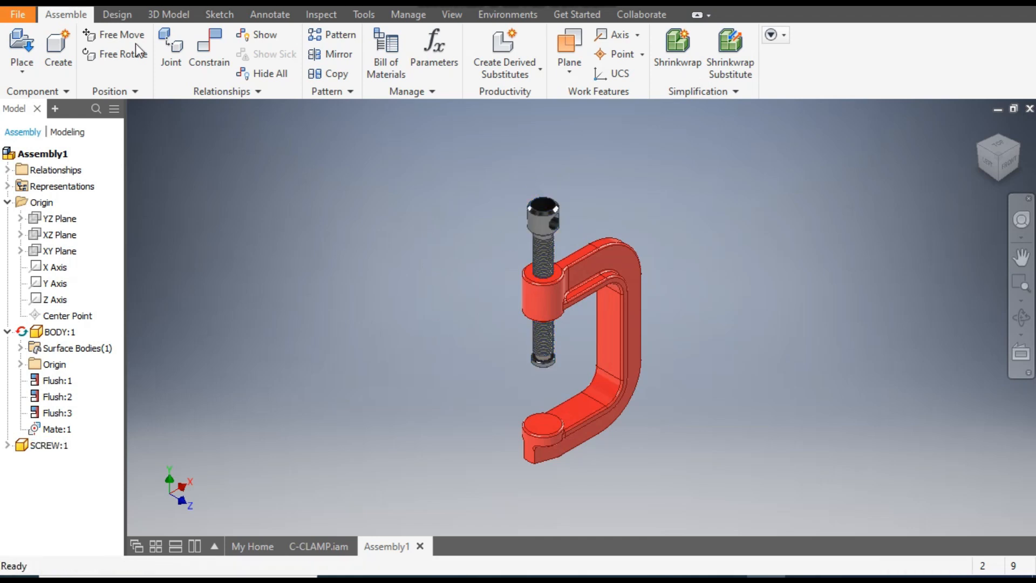
Place one instance of the WEDGE part from the ASSEMBLY folder in free space beside BODY
{"action": "left_click", "coordinate": [23, 44]}
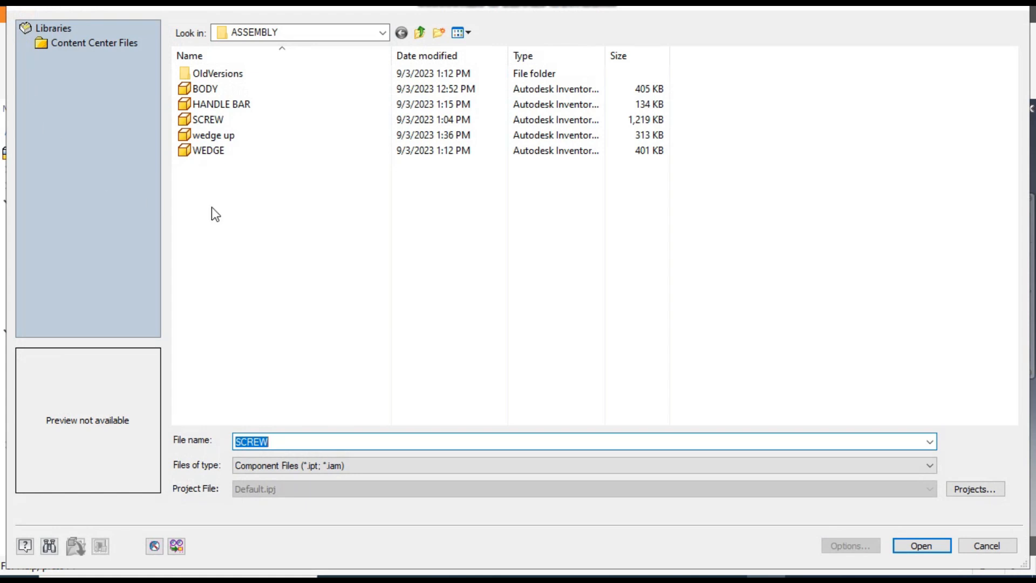
{"action": "left_click", "coordinate": [208, 154]}
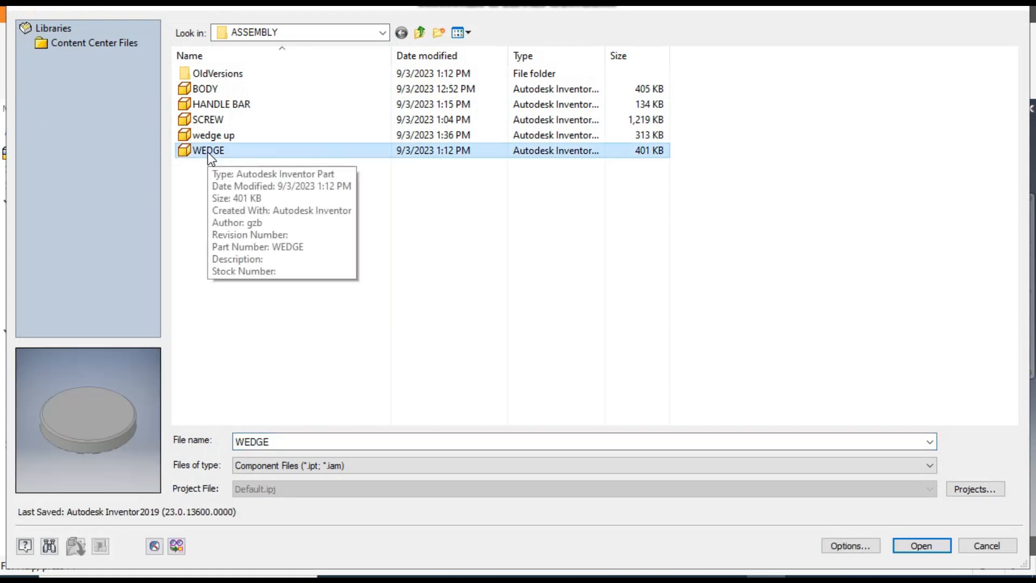
{"action": "left_click", "coordinate": [901, 545]}
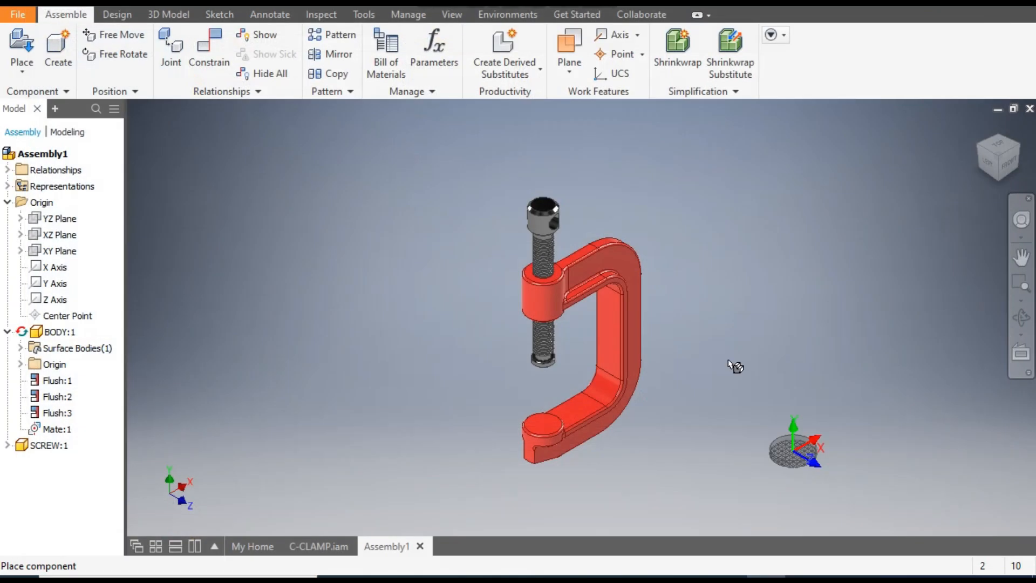
{"action": "left_click", "coordinate": [441, 232]}
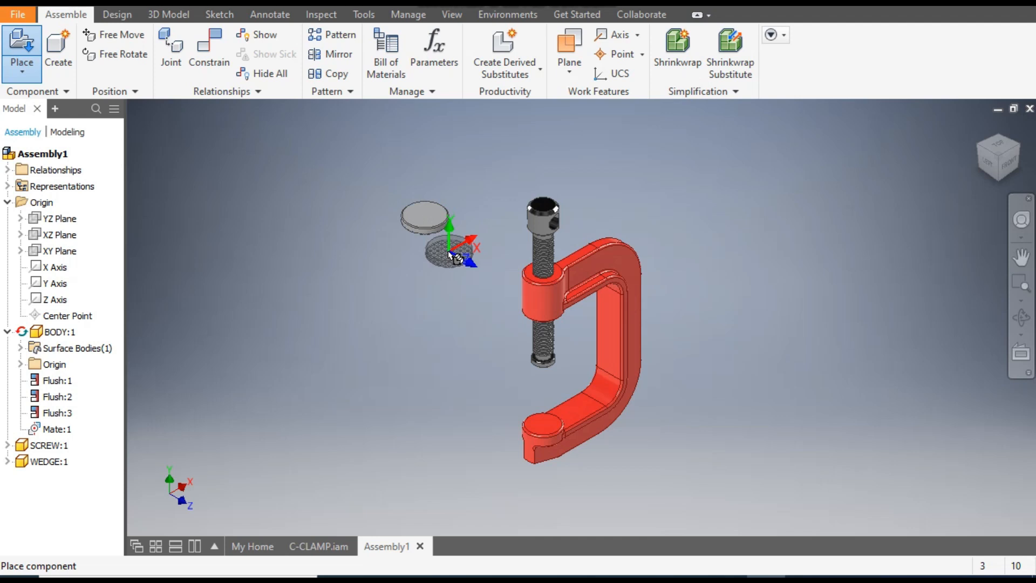
{"action": "key", "text": "Escape"}
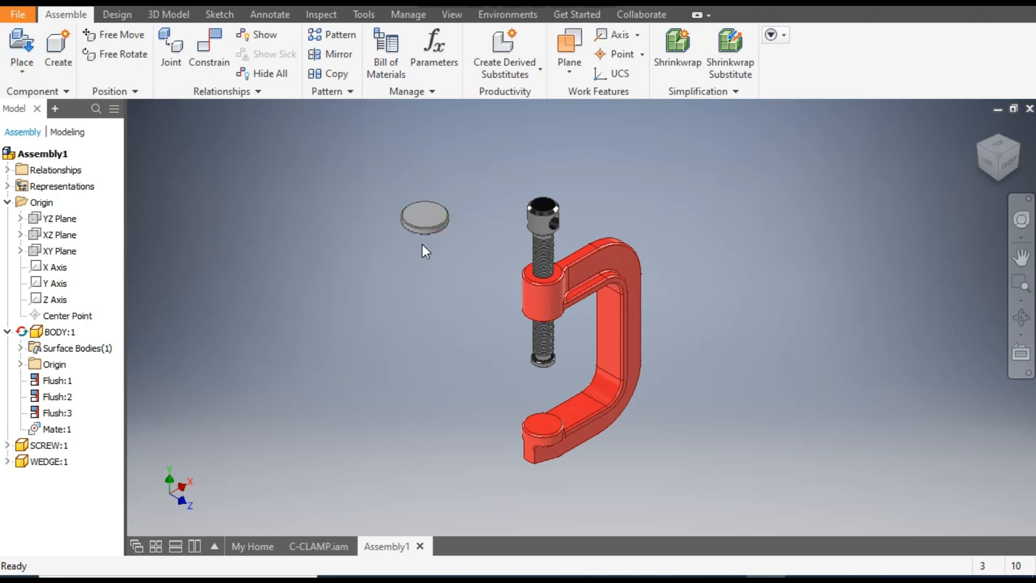
Mate WEDGE's smooth flat face with the top face of BODY's lower round pad at an offset of 0 mm
{"action": "scroll", "coordinate": [331, 401], "scroll_direction": "down", "scroll_amount": 2}
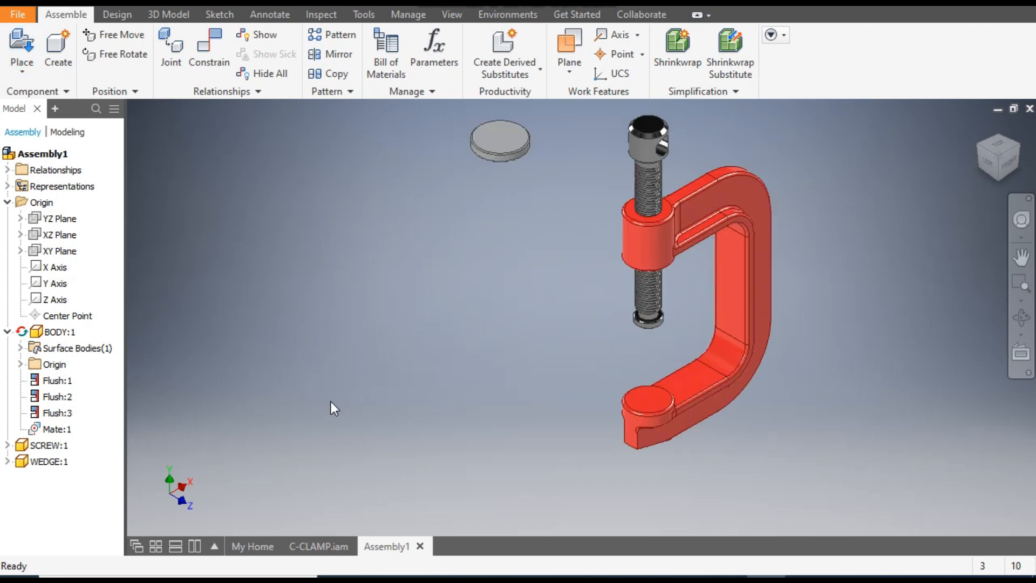
{"action": "left_click", "coordinate": [204, 50]}
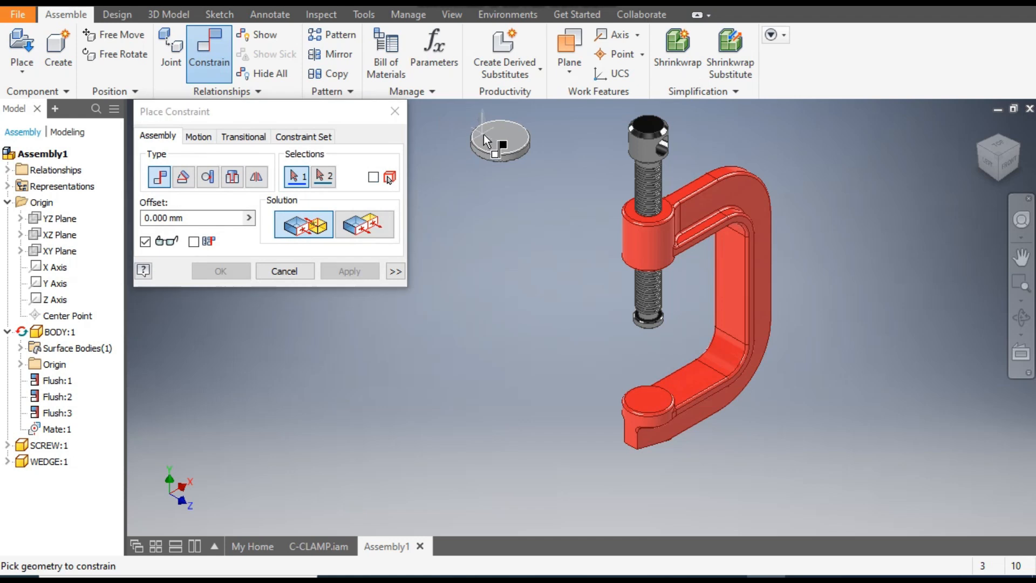
{"action": "left_click", "coordinate": [650, 405]}
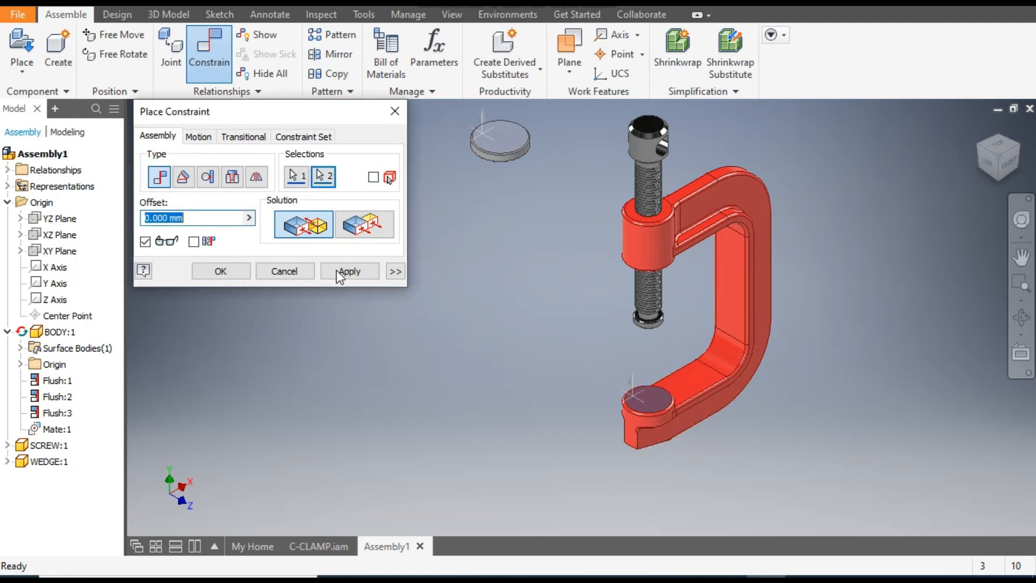
{"action": "left_click", "coordinate": [340, 271]}
Mate WEDGE's axis with the axis of BODY's lower round pad at an offset of 0 mm, using the opposed solution
{"action": "middle_click_drag", "start_coordinate": [399, 334], "coordinate": [332, 290]}
{"action": "scroll", "coordinate": [557, 370], "scroll_direction": "up", "scroll_amount": 3}
{"action": "scroll", "coordinate": [555, 369], "scroll_direction": "up", "scroll_amount": 2}
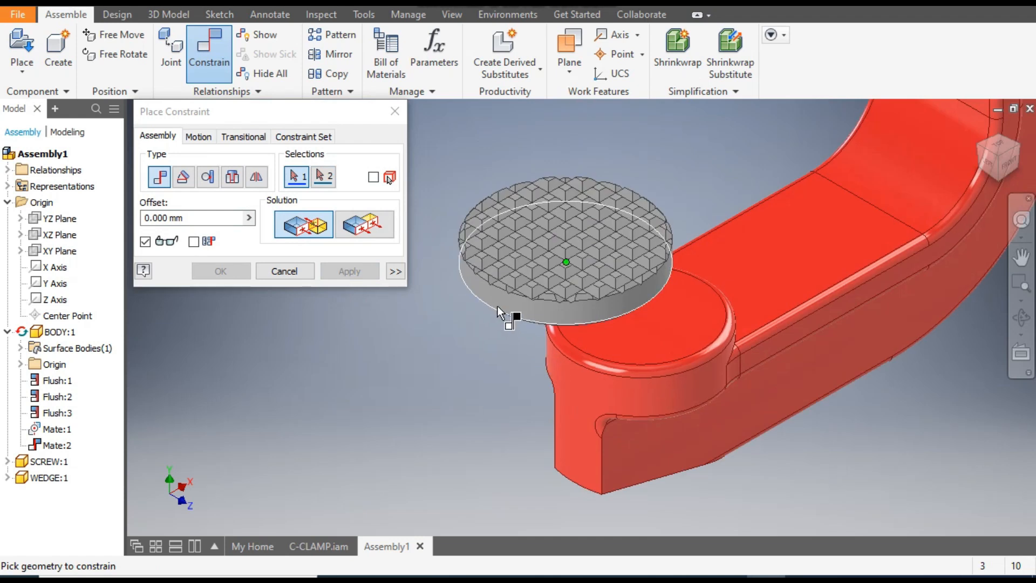
{"action": "left_click", "coordinate": [488, 295]}
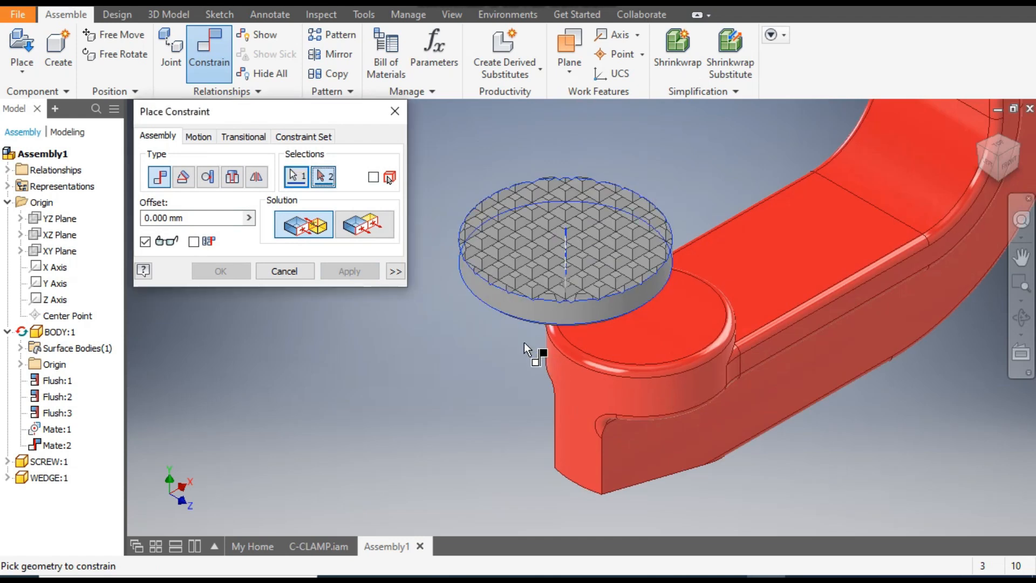
{"action": "left_click", "coordinate": [575, 371]}
{"action": "left_click", "coordinate": [294, 226]}
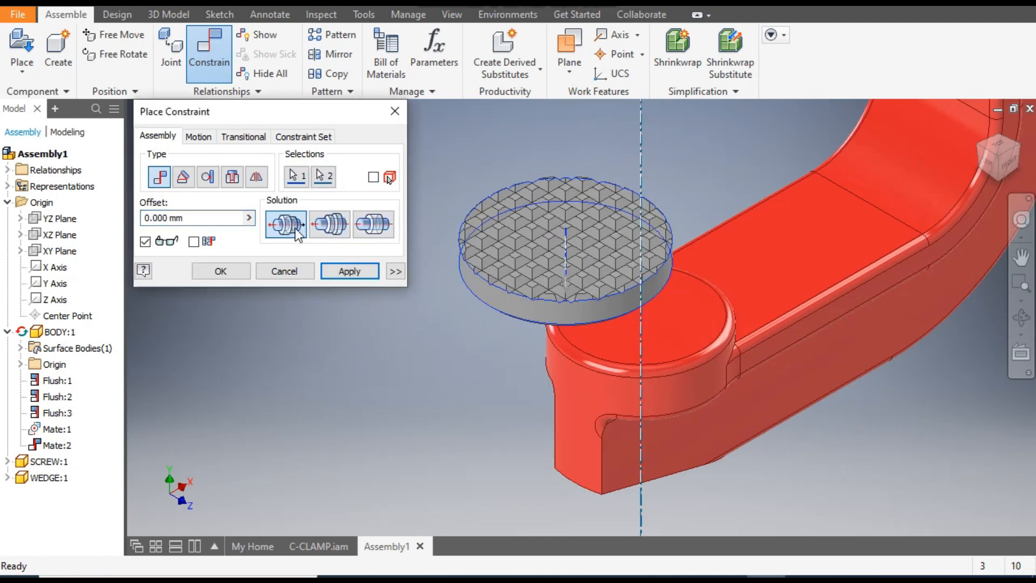
{"action": "left_click", "coordinate": [346, 271]}
{"action": "left_click", "coordinate": [284, 275]}
{"action": "scroll", "coordinate": [363, 335], "scroll_direction": "down", "scroll_amount": 3}
{"action": "middle_click_drag", "start_coordinate": [366, 341], "coordinate": [412, 426]}
{"action": "scroll", "coordinate": [404, 420], "scroll_direction": "down", "scroll_amount": 2}
{"action": "scroll", "coordinate": [412, 427], "scroll_direction": "down", "scroll_amount": 2}
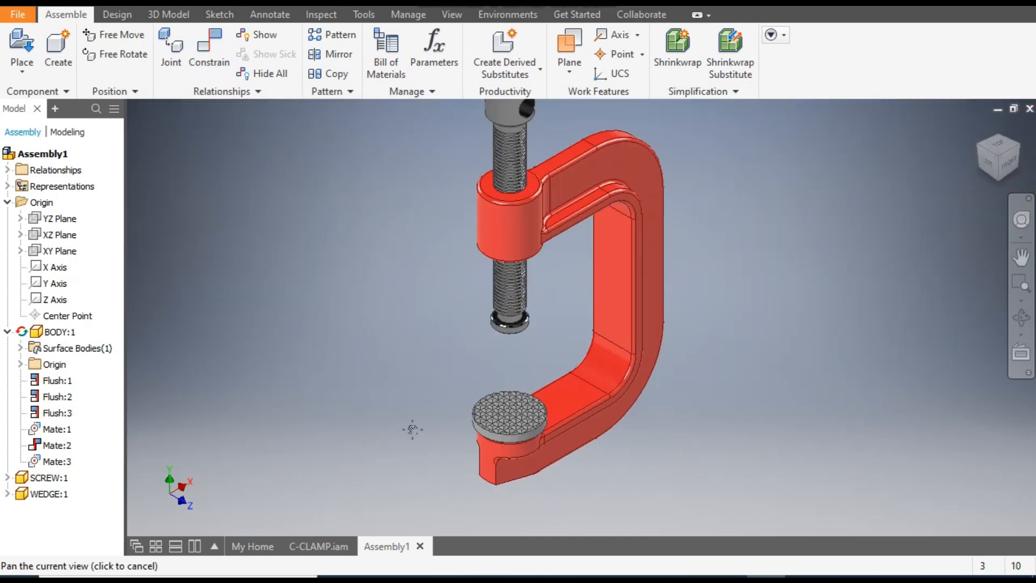
{"action": "middle_click_drag", "start_coordinate": [428, 372], "coordinate": [419, 396]}
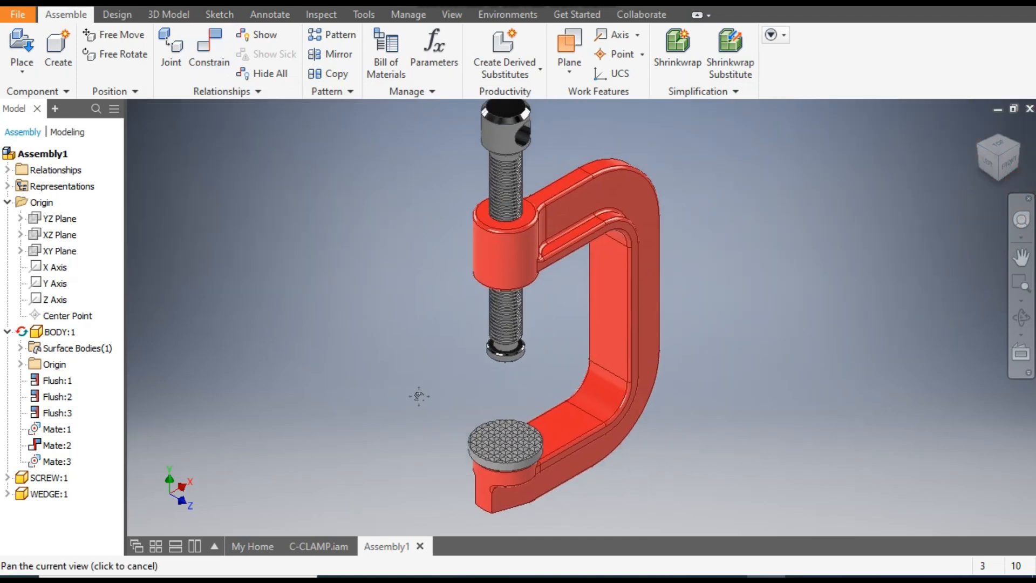
{"action": "middle_click_drag", "start_coordinate": [388, 173], "coordinate": [390, 125]}
{"action": "scroll", "coordinate": [525, 338], "scroll_direction": "up", "scroll_amount": 2}
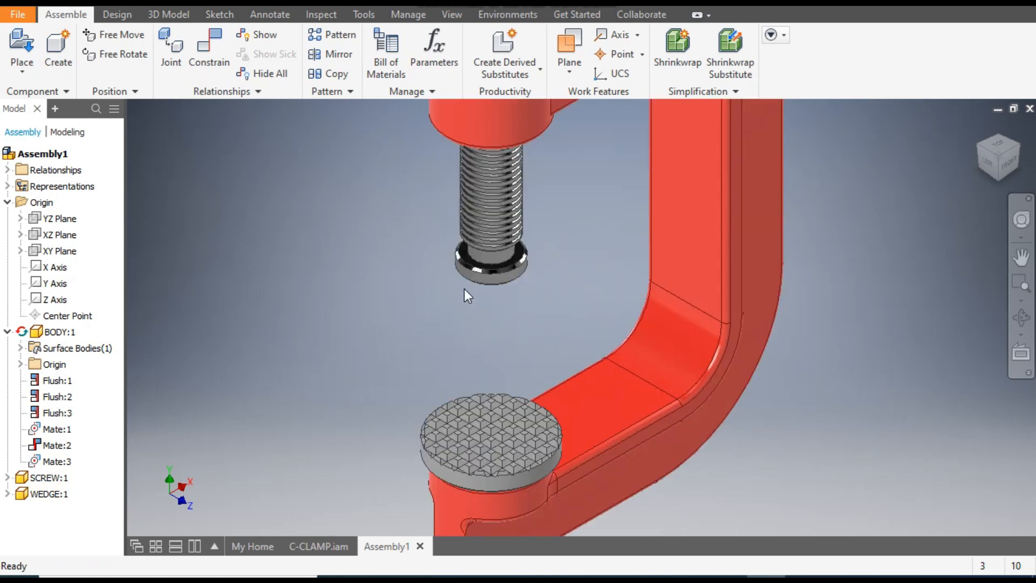
Place one instance of the wedge up part from the ASSEMBLY folder in free space beside BODY
{"action": "scroll", "coordinate": [323, 262], "scroll_direction": "down", "scroll_amount": 1}
{"action": "middle_click_drag", "start_coordinate": [324, 262], "coordinate": [351, 284]}
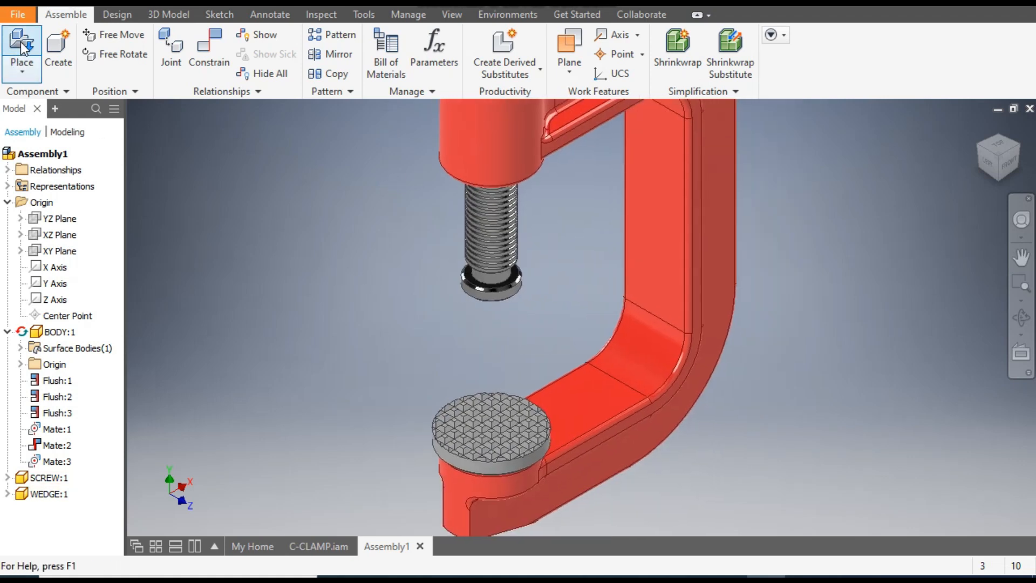
{"action": "left_click", "coordinate": [22, 48]}
{"action": "left_click", "coordinate": [210, 136]}
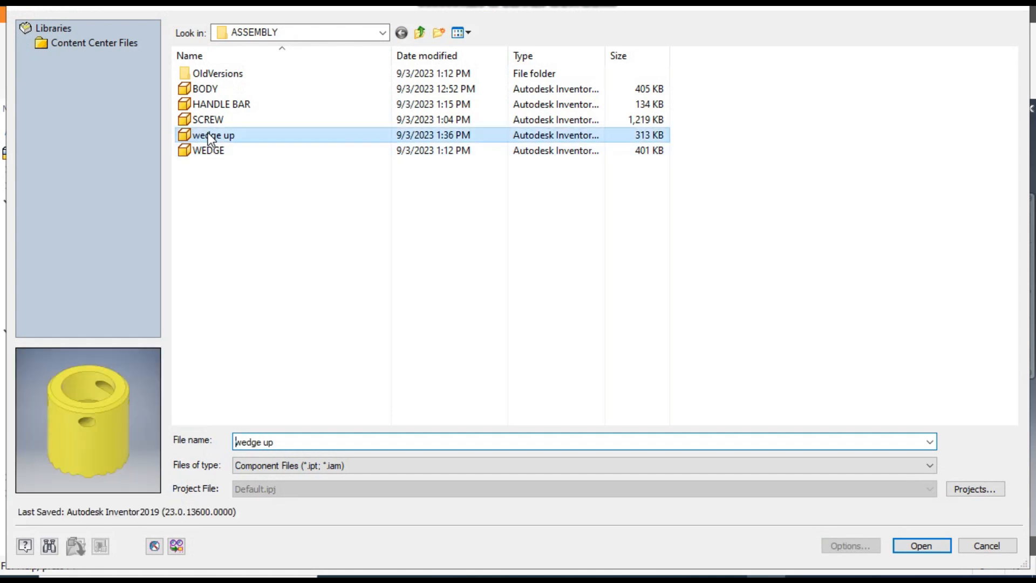
{"action": "left_click", "coordinate": [929, 545]}
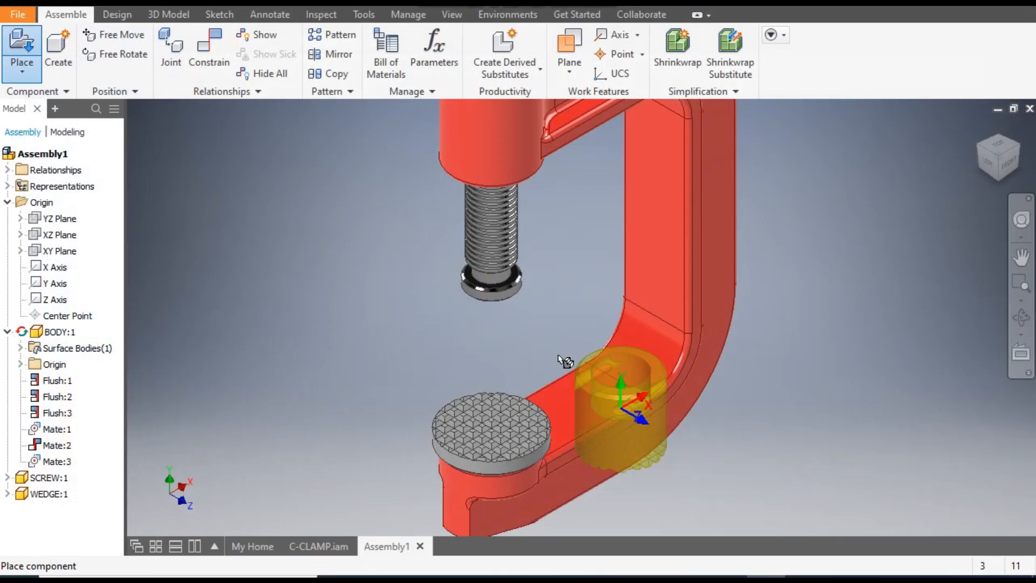
{"action": "left_click", "coordinate": [314, 291]}
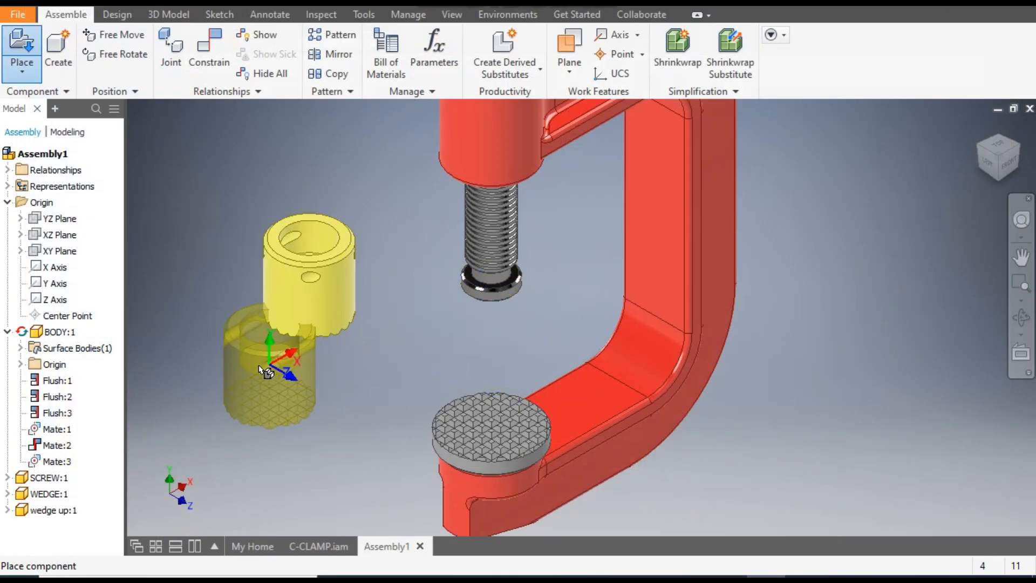
{"action": "key", "text": "Escape"}
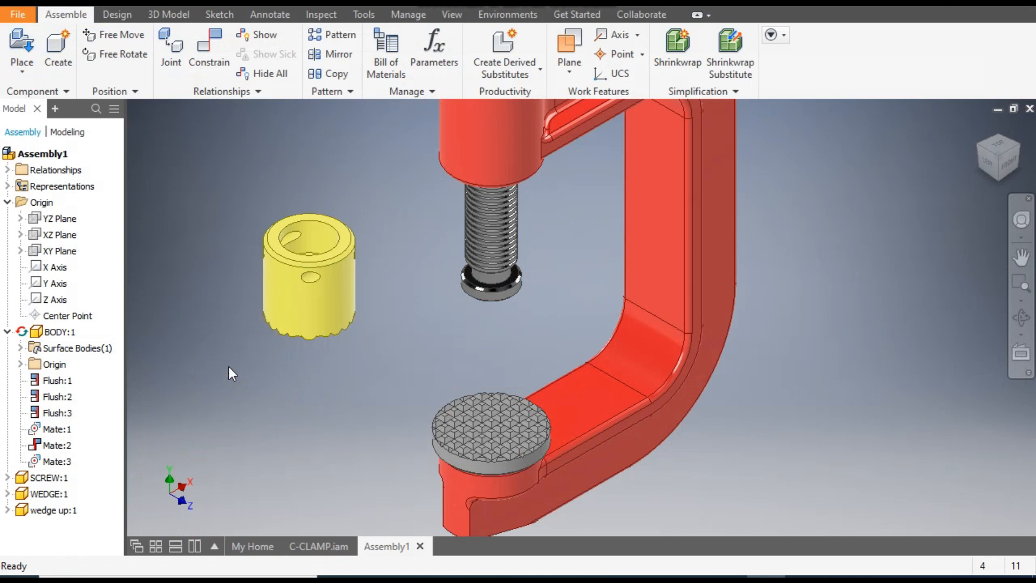
Mate wedge up's top rim face with SCREW's downward-facing shoulder at the thread's lower end at an offset of 0 mm
{"action": "scroll", "coordinate": [370, 218], "scroll_direction": "up", "scroll_amount": 2}
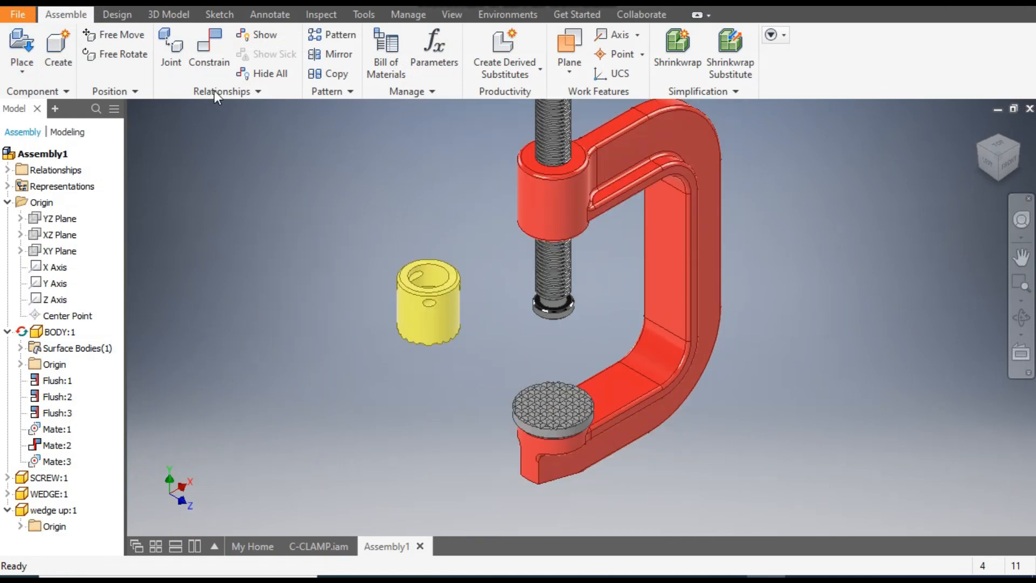
{"action": "left_click", "coordinate": [205, 52]}
{"action": "middle_click_drag", "start_coordinate": [460, 279], "coordinate": [517, 264]}
{"action": "scroll", "coordinate": [518, 265], "scroll_direction": "down", "scroll_amount": 3}
{"action": "left_click", "coordinate": [507, 246]}
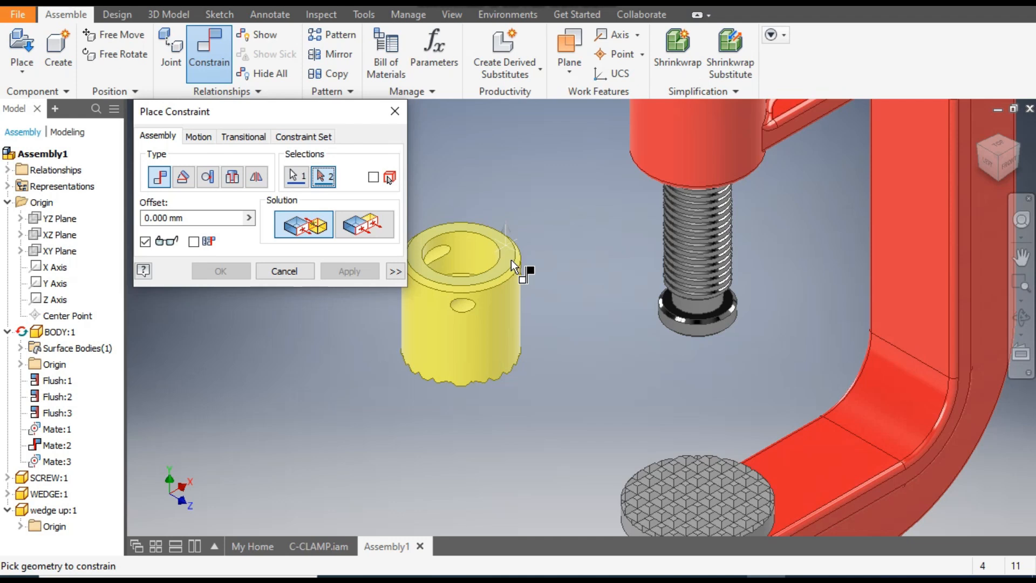
{"action": "left_click", "coordinate": [1001, 179]}
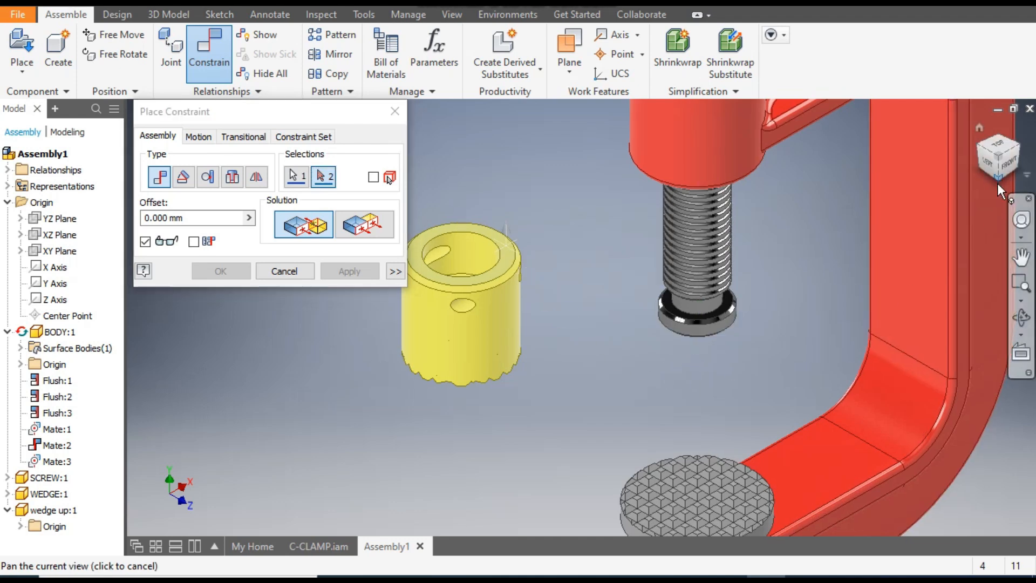
{"action": "scroll", "coordinate": [610, 340], "scroll_direction": "down", "scroll_amount": 5}
{"action": "scroll", "coordinate": [656, 300], "scroll_direction": "down", "scroll_amount": 5}
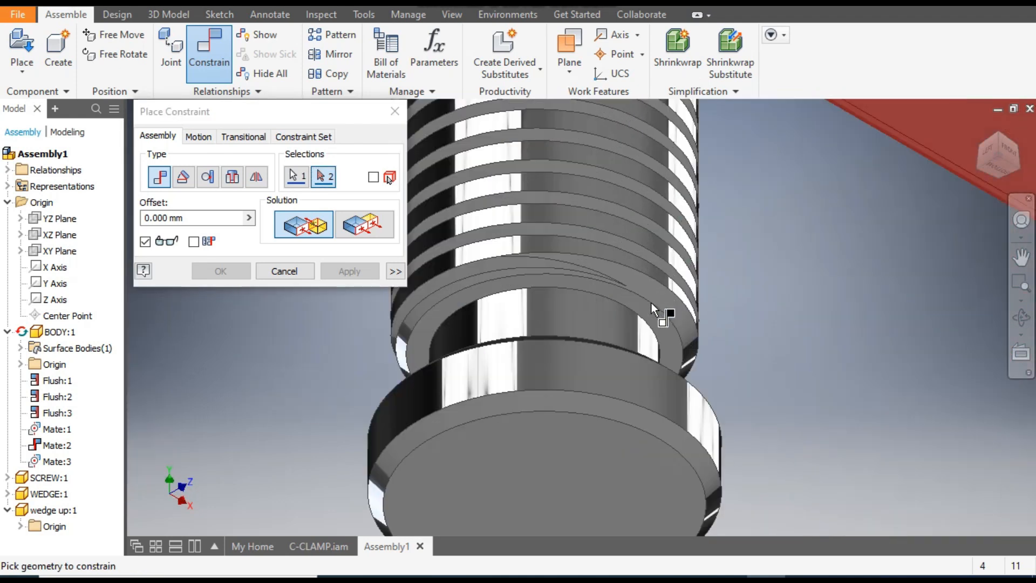
{"action": "left_click", "coordinate": [642, 306]}
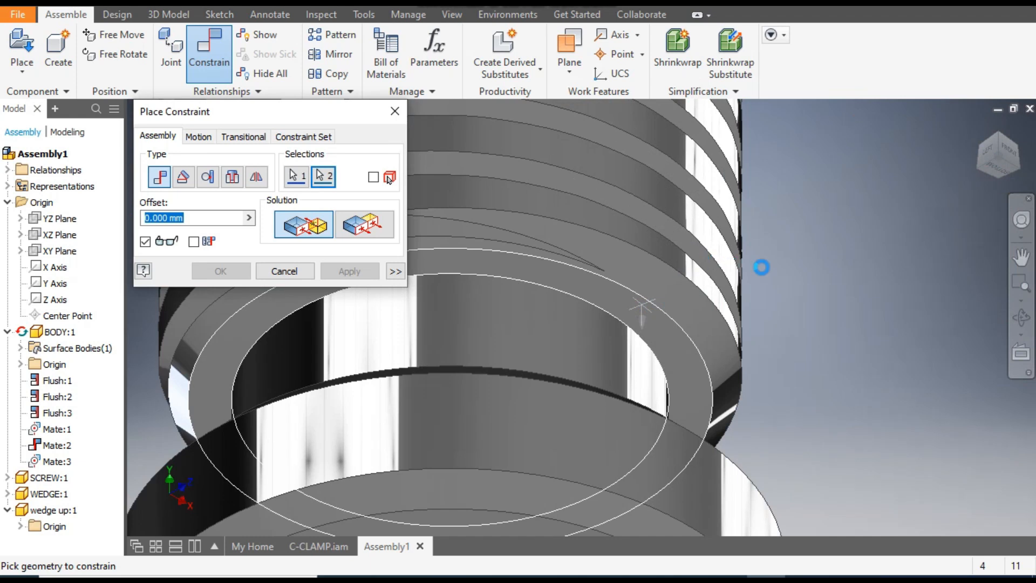
{"action": "scroll", "coordinate": [762, 267], "scroll_direction": "up", "scroll_amount": 10}
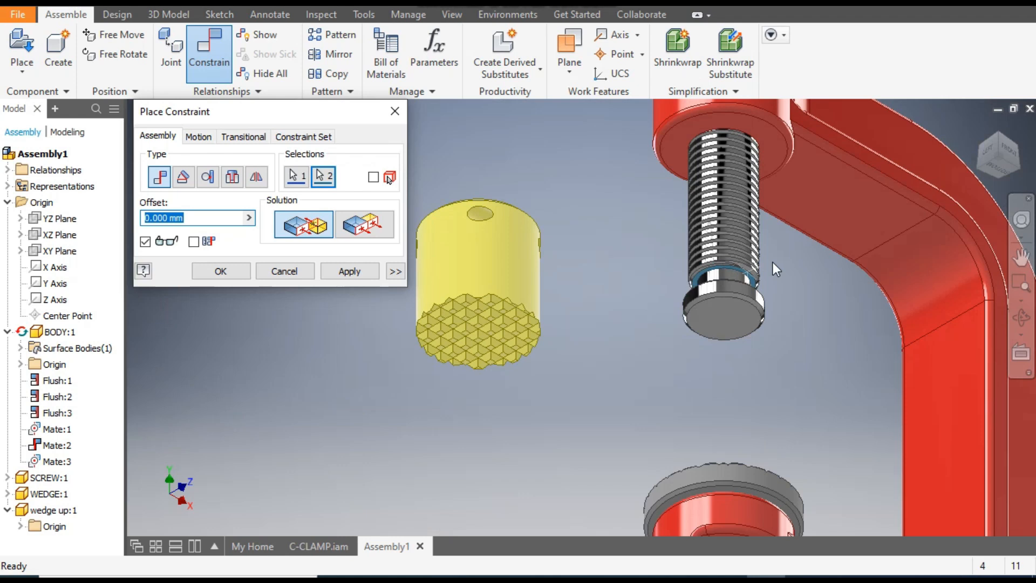
{"action": "left_click", "coordinate": [986, 150]}
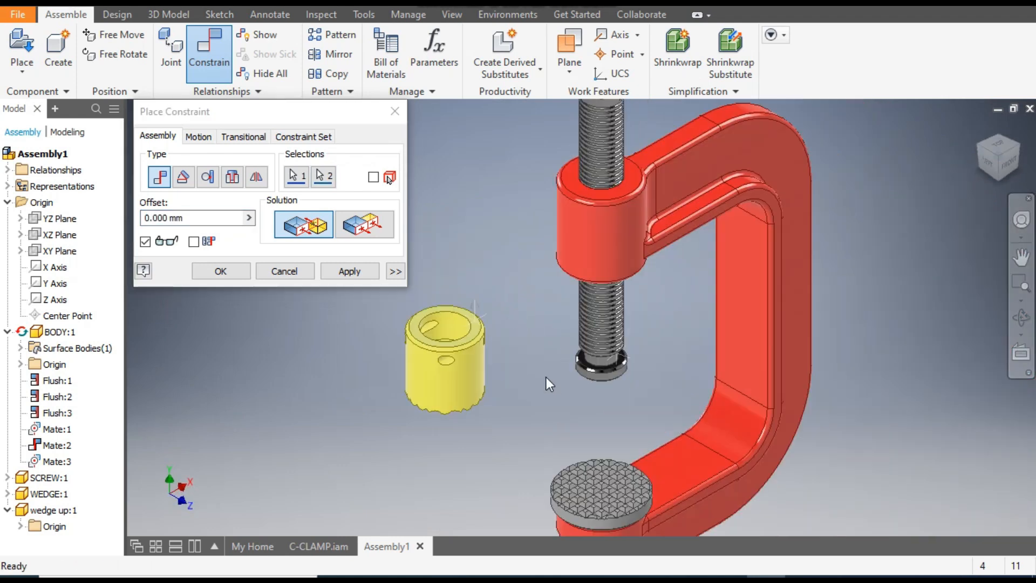
{"action": "left_click", "coordinate": [350, 273]}
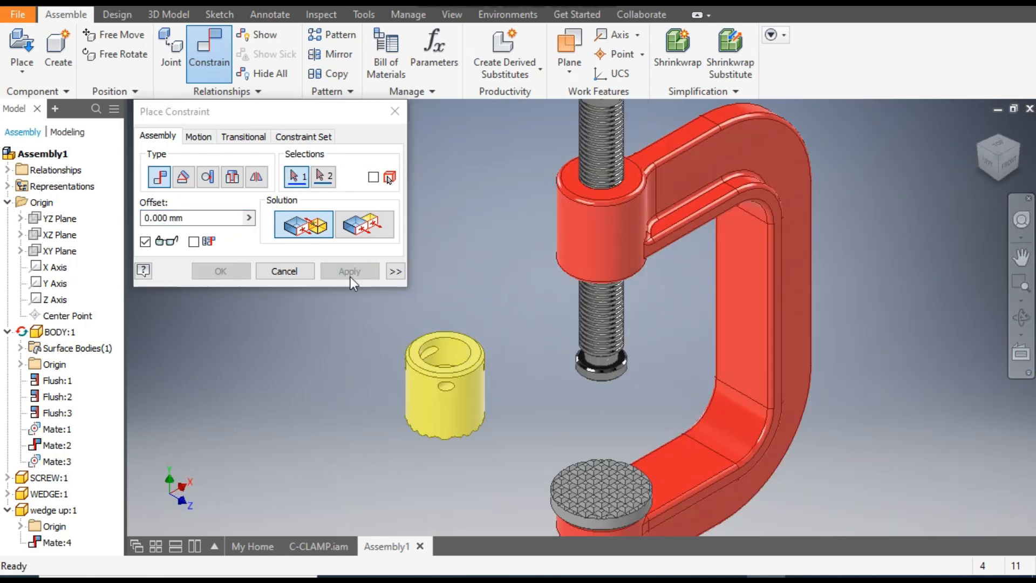
Mate the axis of wedge up's bore with SCREW's axis at an offset of 0 mm, using the aligned solution
{"action": "left_click", "coordinate": [454, 353]}
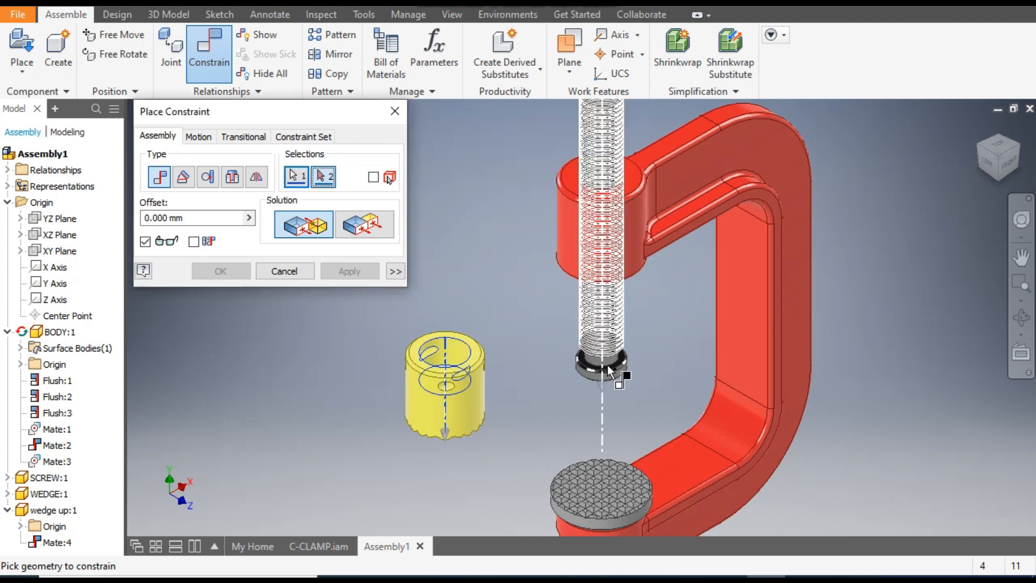
{"action": "scroll", "coordinate": [606, 383], "scroll_direction": "down", "scroll_amount": 3}
{"action": "scroll", "coordinate": [606, 383], "scroll_direction": "down", "scroll_amount": 2}
{"action": "left_click", "coordinate": [634, 365]}
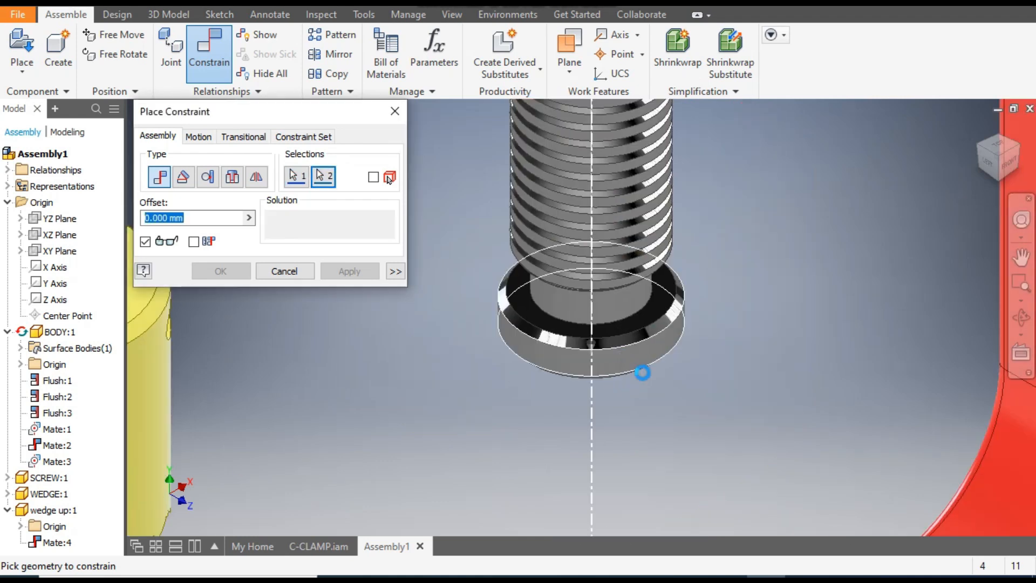
{"action": "scroll", "coordinate": [642, 373], "scroll_direction": "up", "scroll_amount": 5}
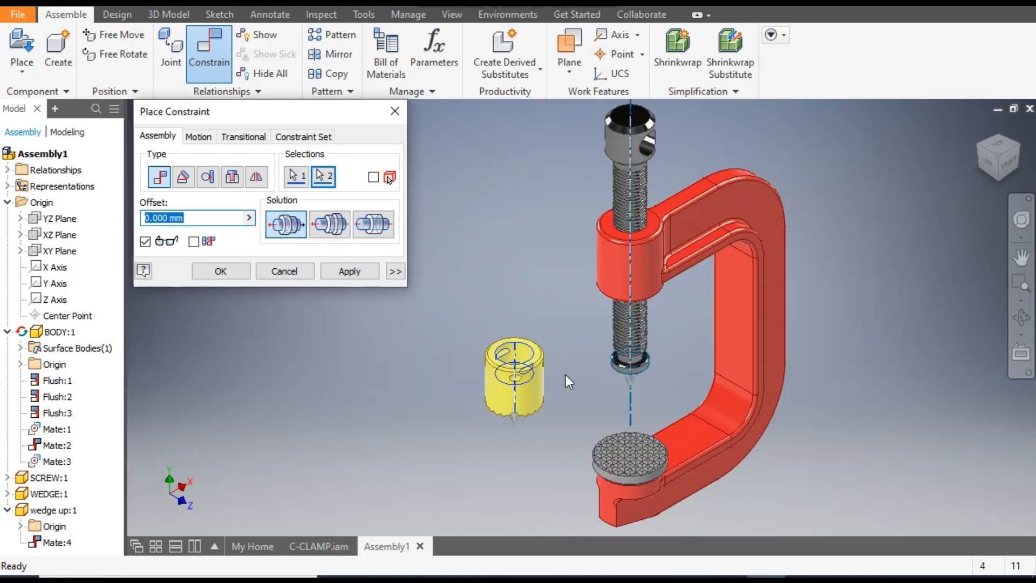
{"action": "left_click", "coordinate": [331, 229]}
{"action": "left_click", "coordinate": [350, 271]}
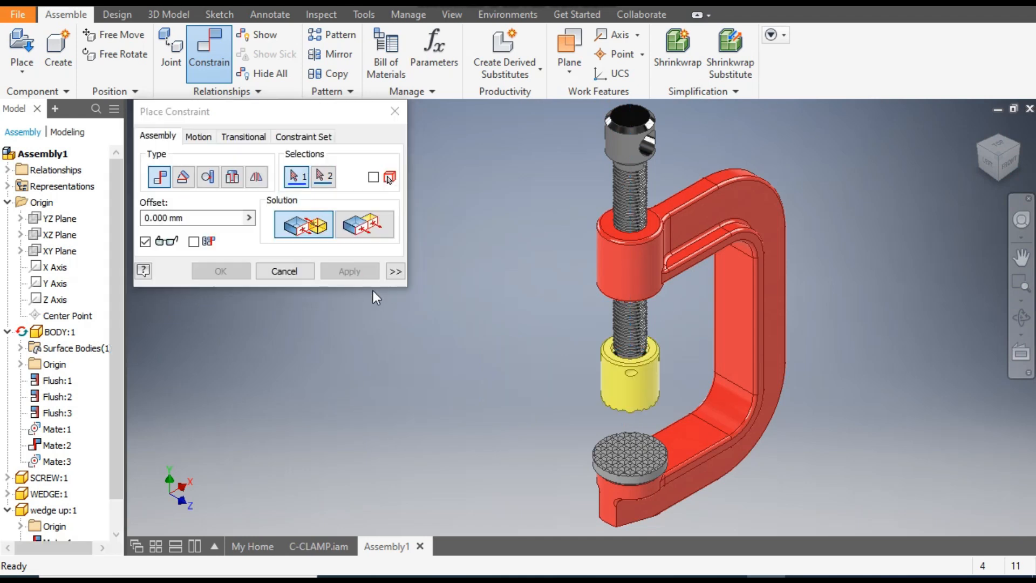
{"action": "scroll", "coordinate": [723, 368], "scroll_direction": "down", "scroll_amount": 5}
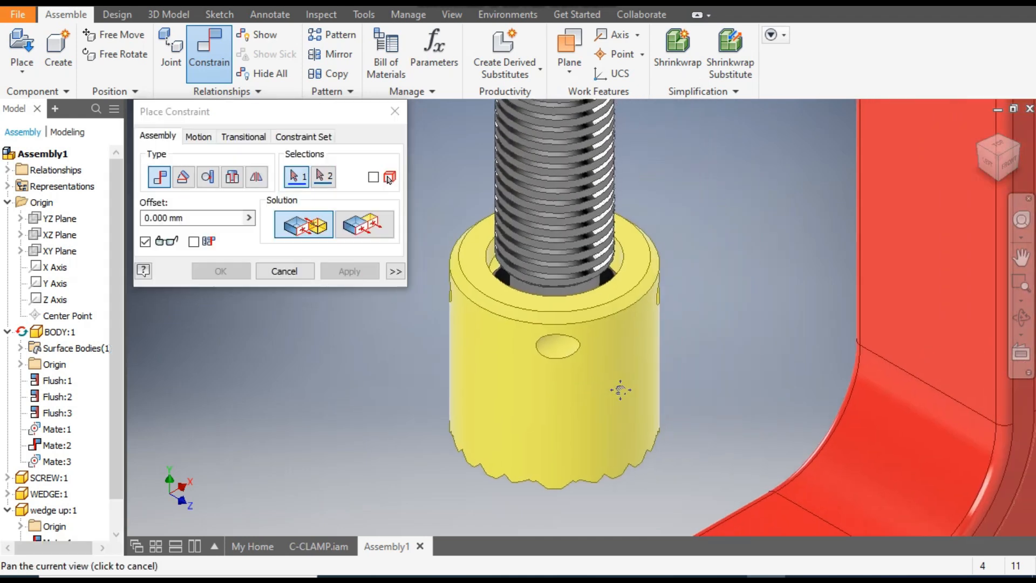
{"action": "scroll", "coordinate": [658, 365], "scroll_direction": "up", "scroll_amount": 5}
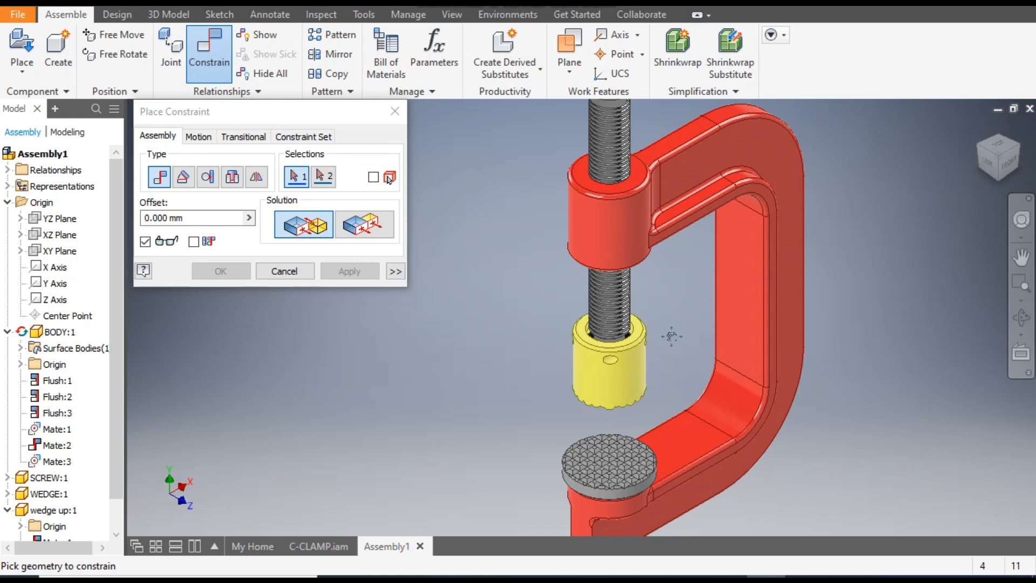
{"action": "middle_click_drag", "start_coordinate": [671, 335], "coordinate": [642, 400]}
{"action": "left_click", "coordinate": [280, 272]}
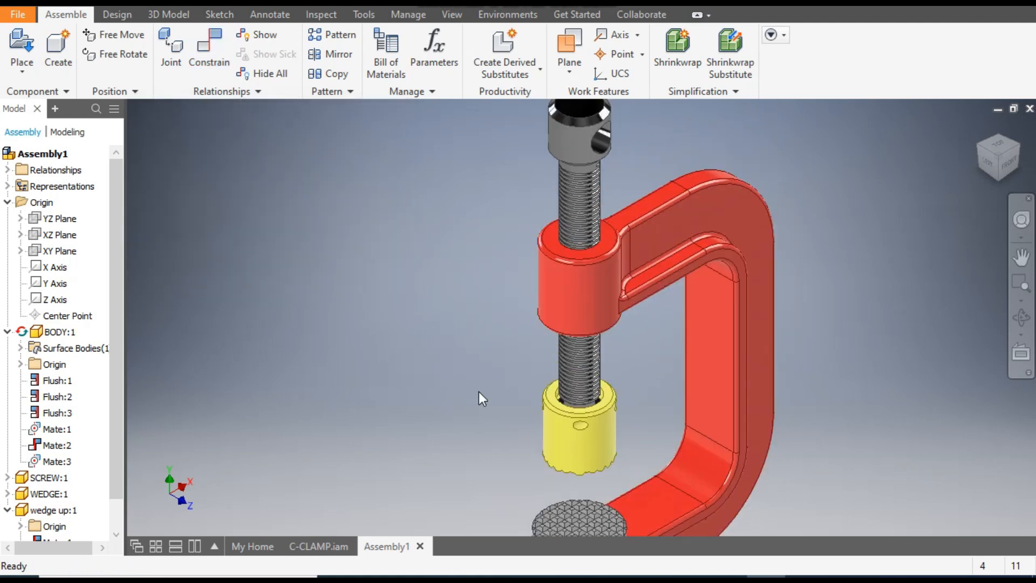
Place one instance of the HANDLE BAR part from the ASSEMBLY folder in free space near SCREW's head
{"action": "middle_click_drag", "start_coordinate": [478, 337], "coordinate": [472, 427]}
{"action": "middle_click_drag", "start_coordinate": [355, 276], "coordinate": [378, 245]}
{"action": "scroll", "coordinate": [349, 277], "scroll_direction": "up", "scroll_amount": 3}
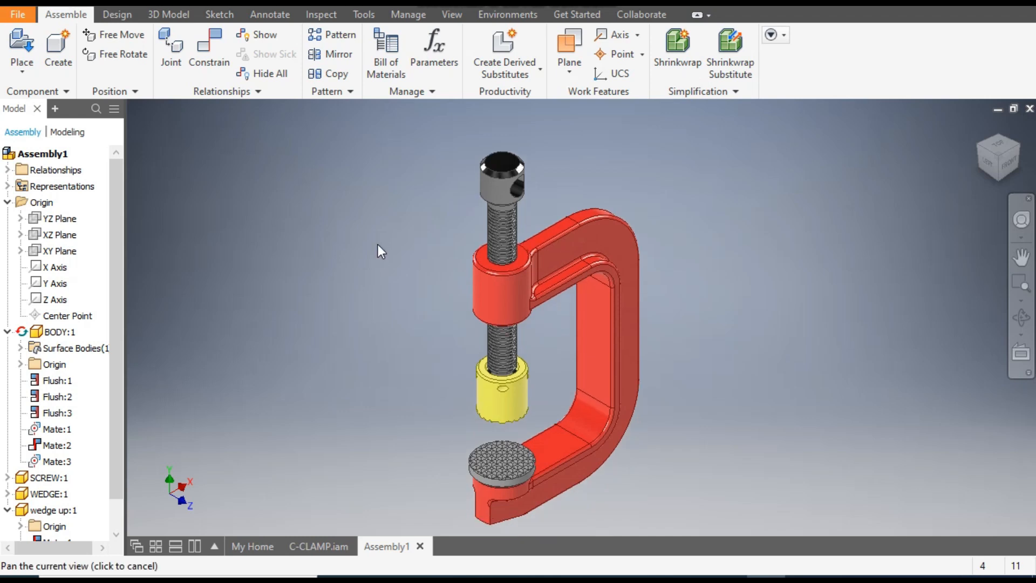
{"action": "left_click", "coordinate": [16, 40]}
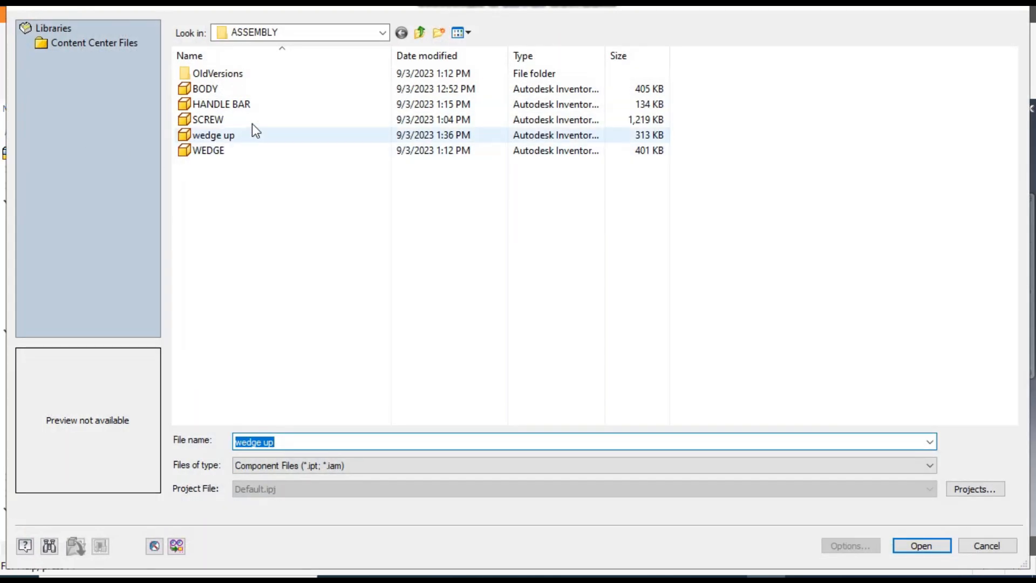
{"action": "left_click", "coordinate": [259, 105]}
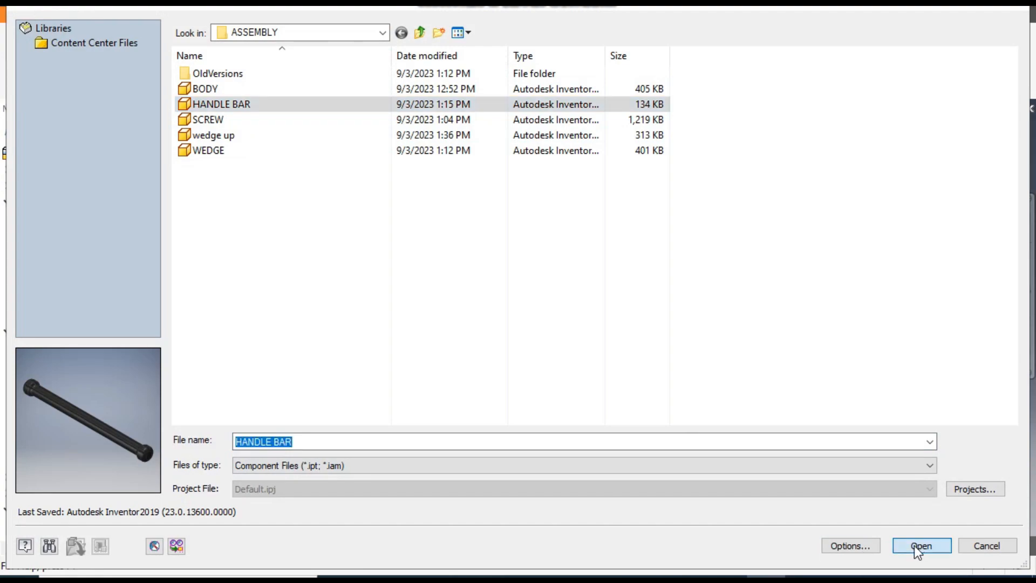
{"action": "left_click", "coordinate": [920, 546]}
{"action": "left_click", "coordinate": [339, 200]}
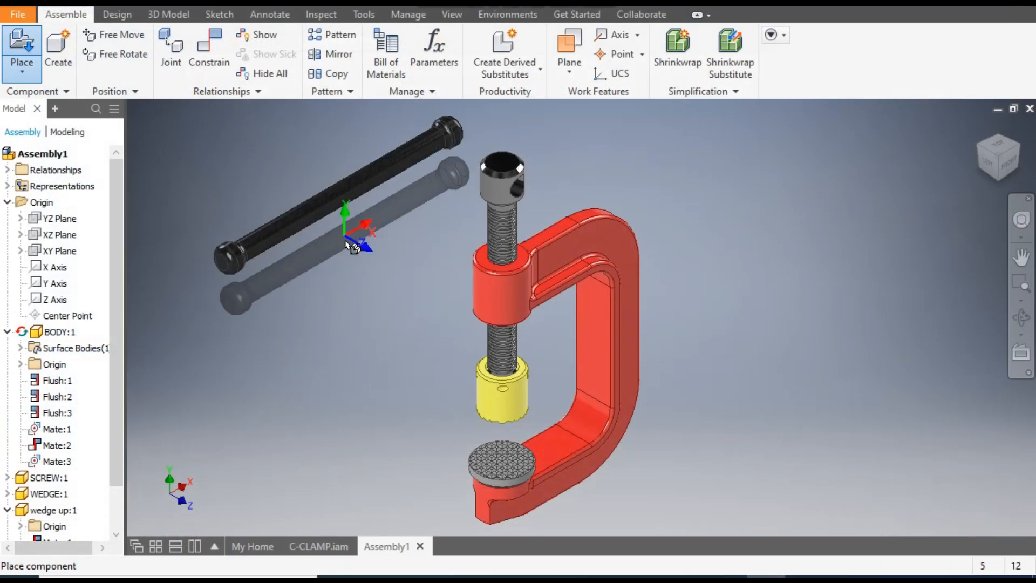
{"action": "key", "text": "Escape"}
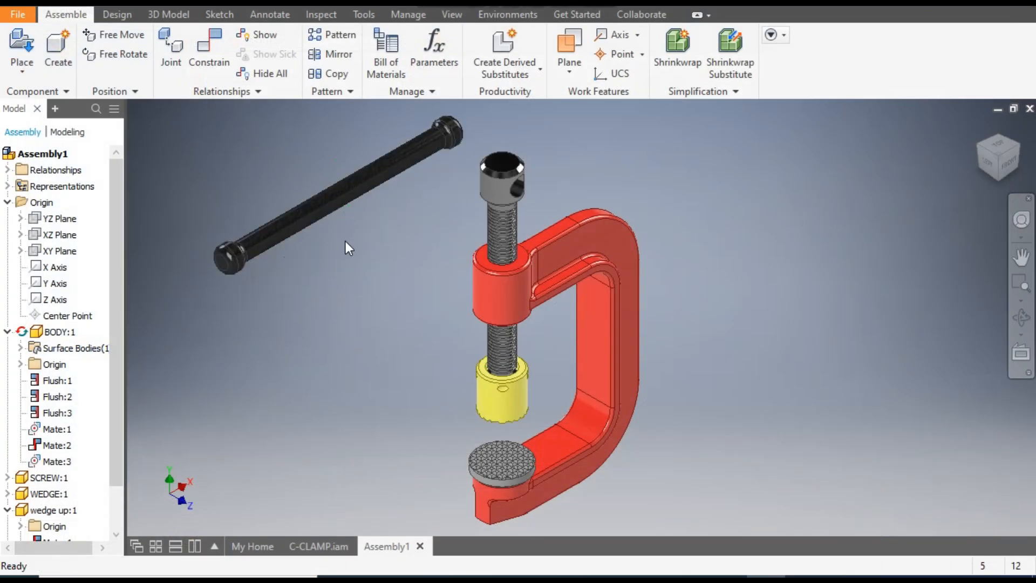
Mate HANDLE BAR's axis with the axis of the cross hole in SCREW's head at an offset of 0 mm, using the opposed solution
{"action": "left_click", "coordinate": [209, 53]}
{"action": "middle_click_drag", "start_coordinate": [536, 134], "coordinate": [737, 142]}
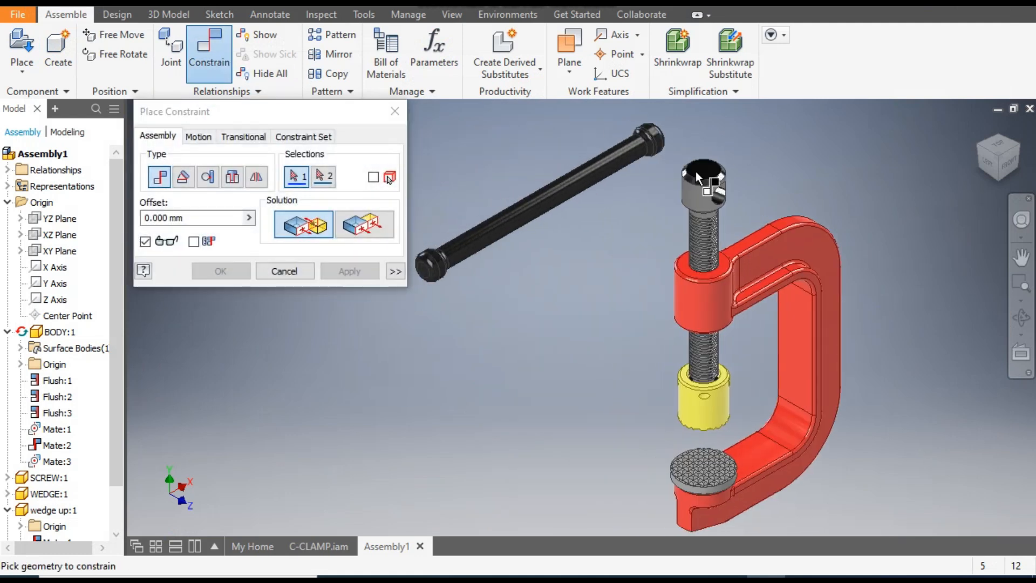
{"action": "left_click", "coordinate": [521, 219]}
{"action": "scroll", "coordinate": [665, 206], "scroll_direction": "up", "scroll_amount": 5}
{"action": "left_click", "coordinate": [643, 203]}
{"action": "scroll", "coordinate": [653, 221], "scroll_direction": "down", "scroll_amount": 5}
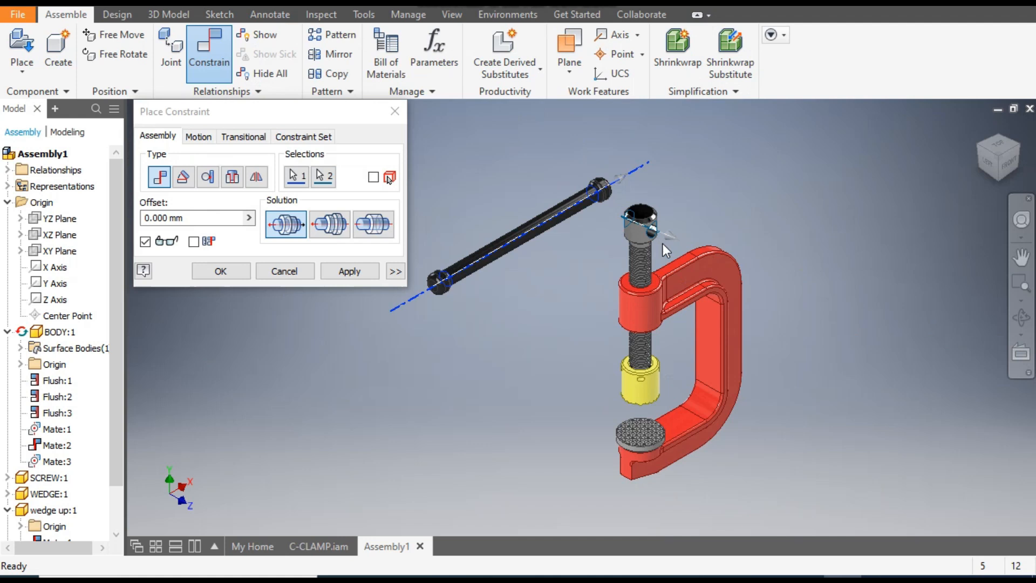
{"action": "left_click", "coordinate": [346, 271]}
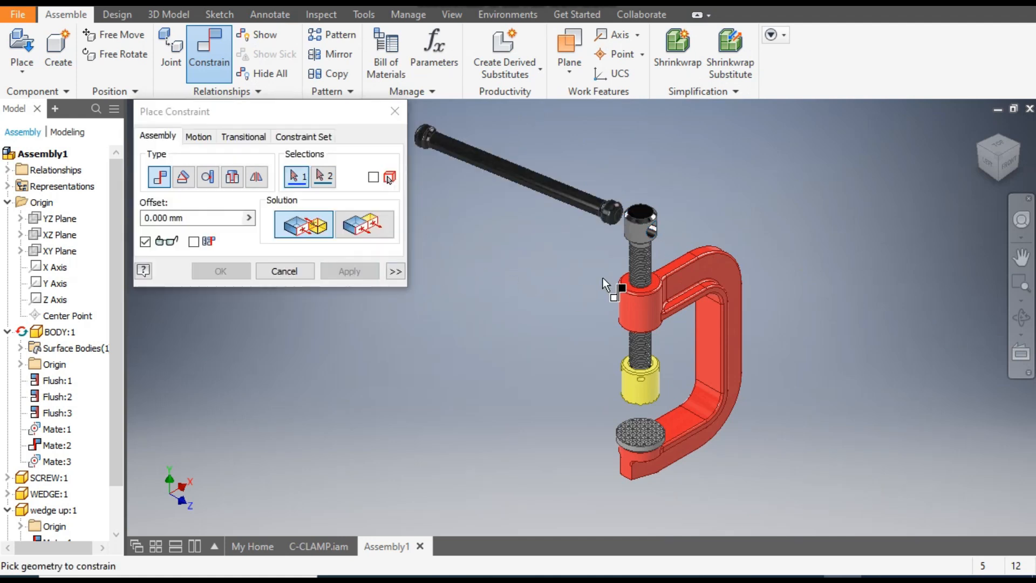
{"action": "left_click", "coordinate": [284, 271]}
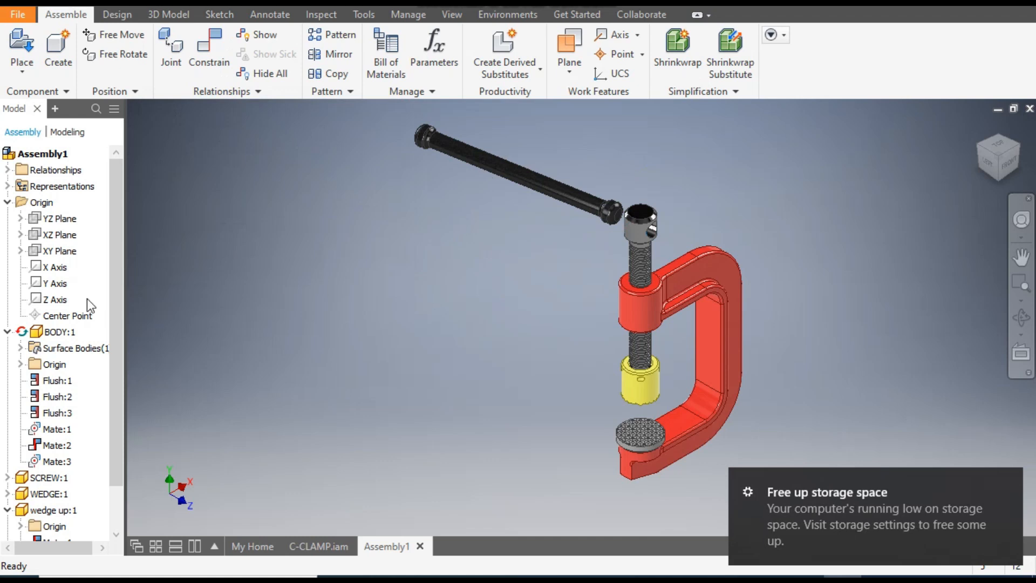
Mate HANDLE BAR's YZ origin plane with SCREW's XZ origin plane at an offset of 0 mm, centring the bar in SCREW's head
{"action": "left_click", "coordinate": [514, 169]}
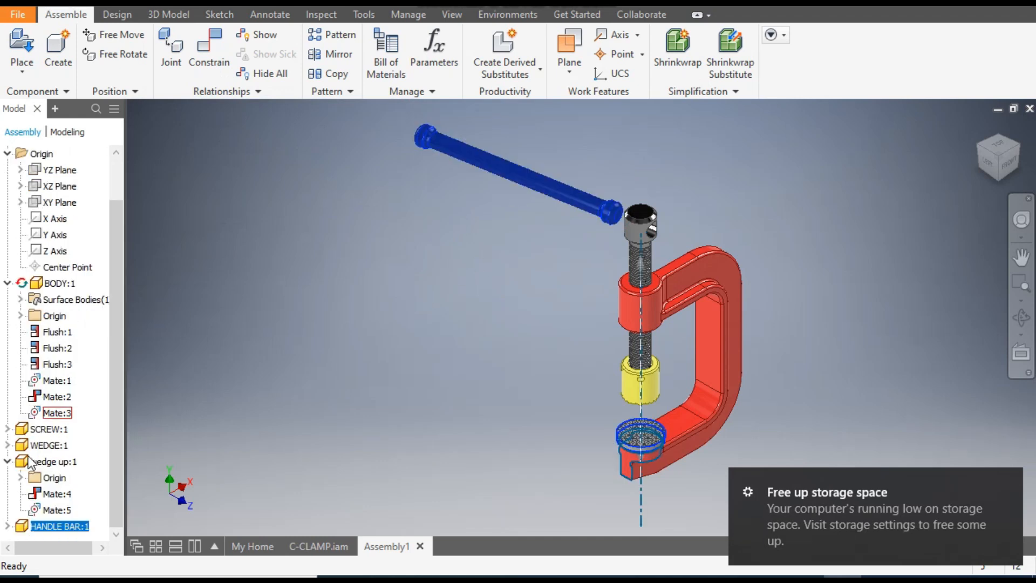
{"action": "left_click", "coordinate": [7, 526]}
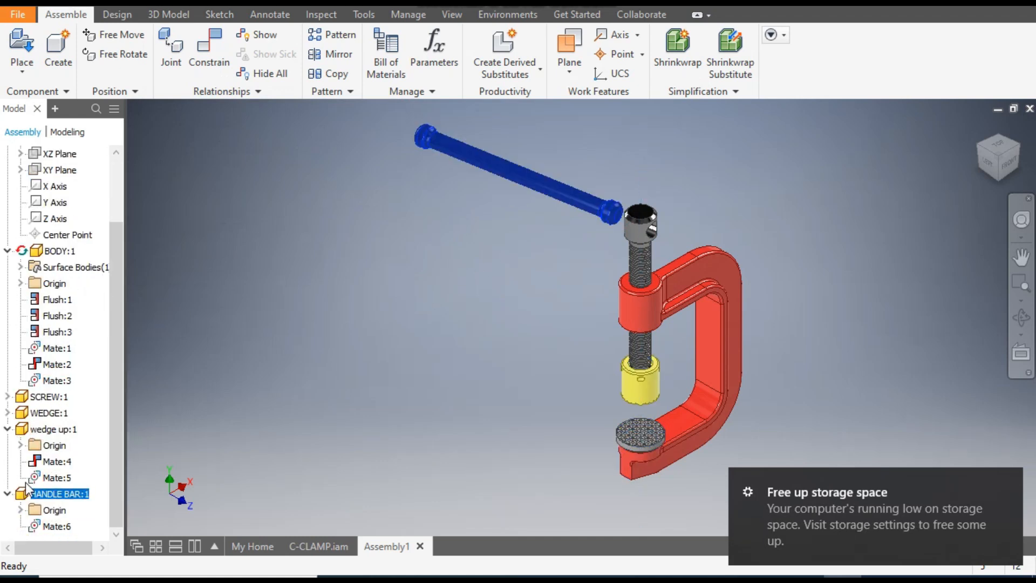
{"action": "left_click", "coordinate": [20, 510]}
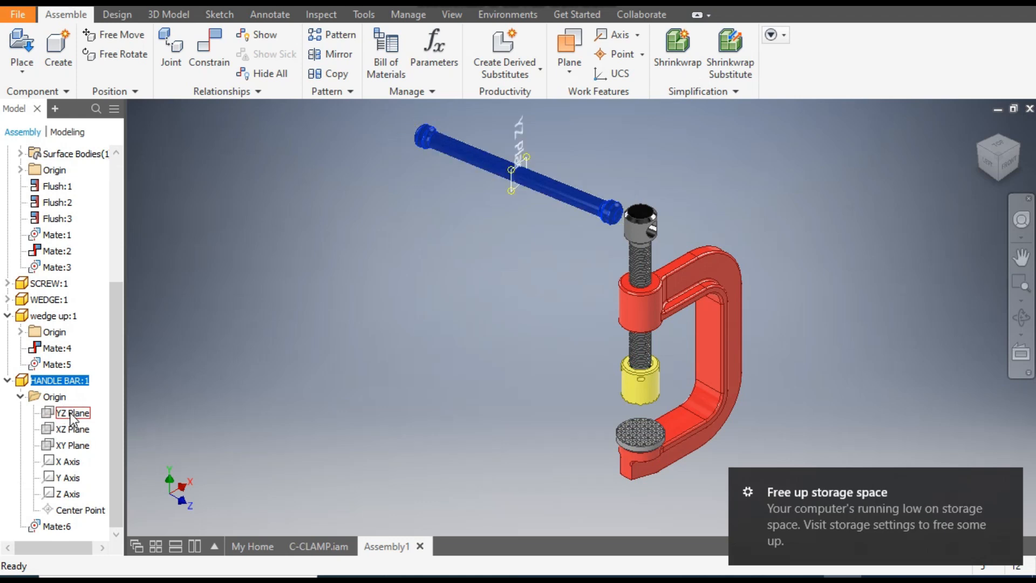
{"action": "left_click", "coordinate": [71, 414]}
{"action": "scroll", "coordinate": [75, 372], "scroll_direction": "up", "scroll_amount": 4}
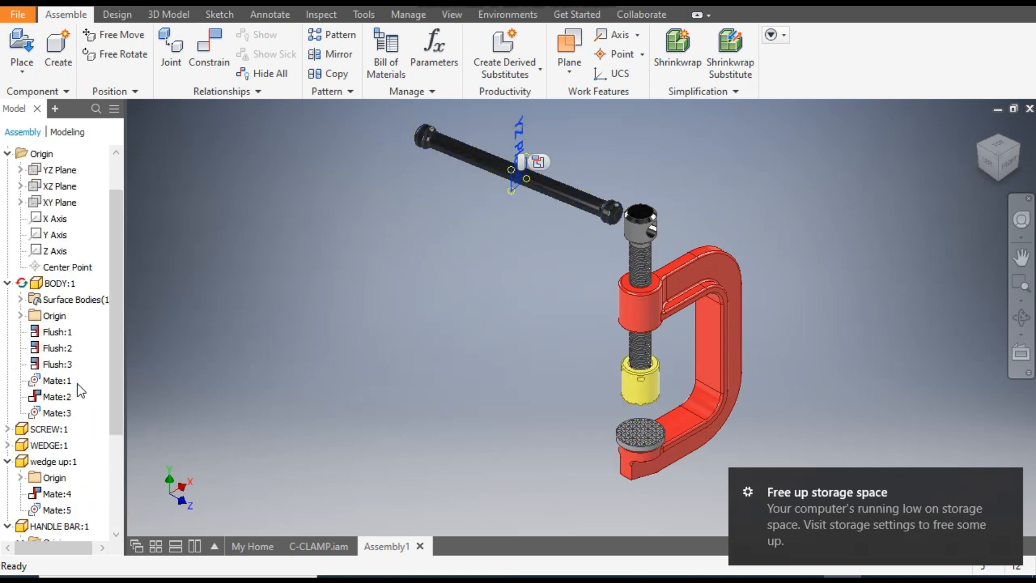
{"action": "scroll", "coordinate": [80, 369], "scroll_direction": "down", "scroll_amount": 2}
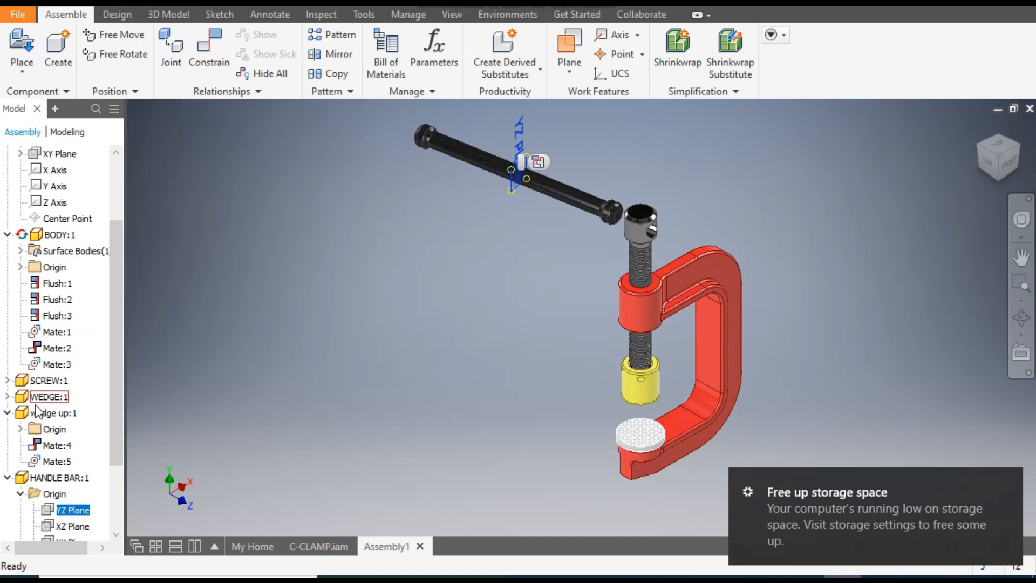
{"action": "left_click", "coordinate": [7, 381]}
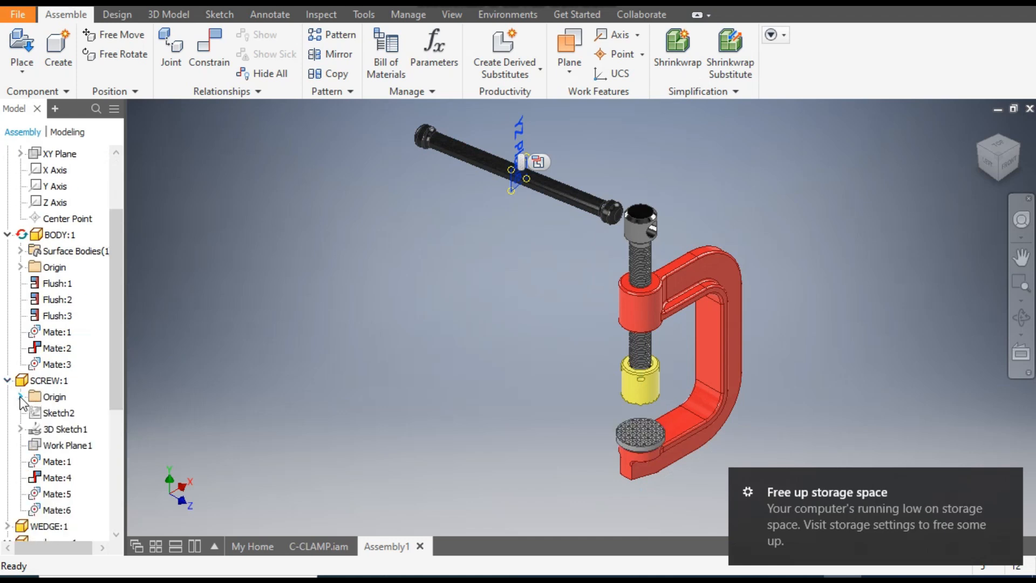
{"action": "left_click", "coordinate": [20, 396]}
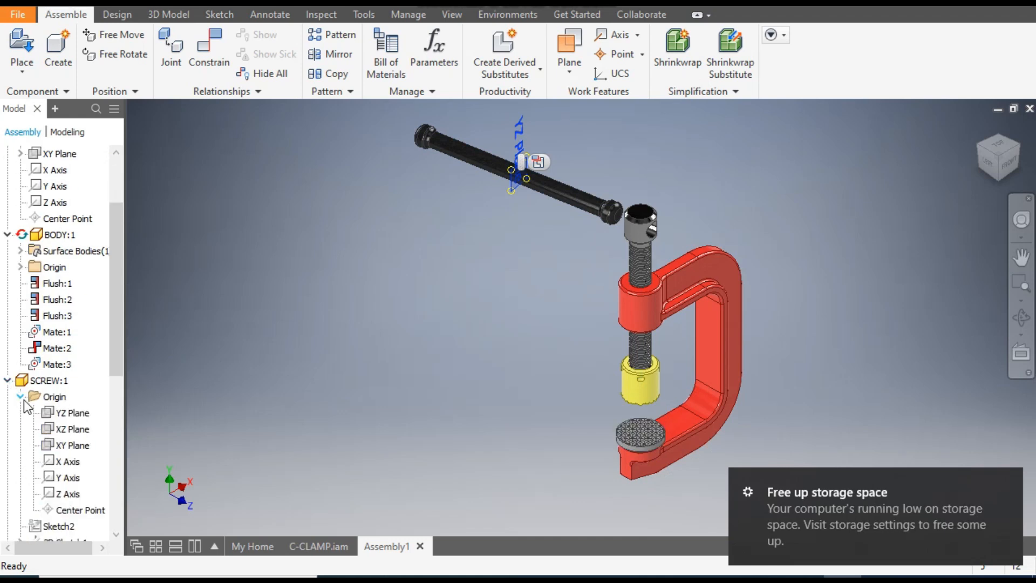
{"action": "left_click", "coordinate": [69, 429]}
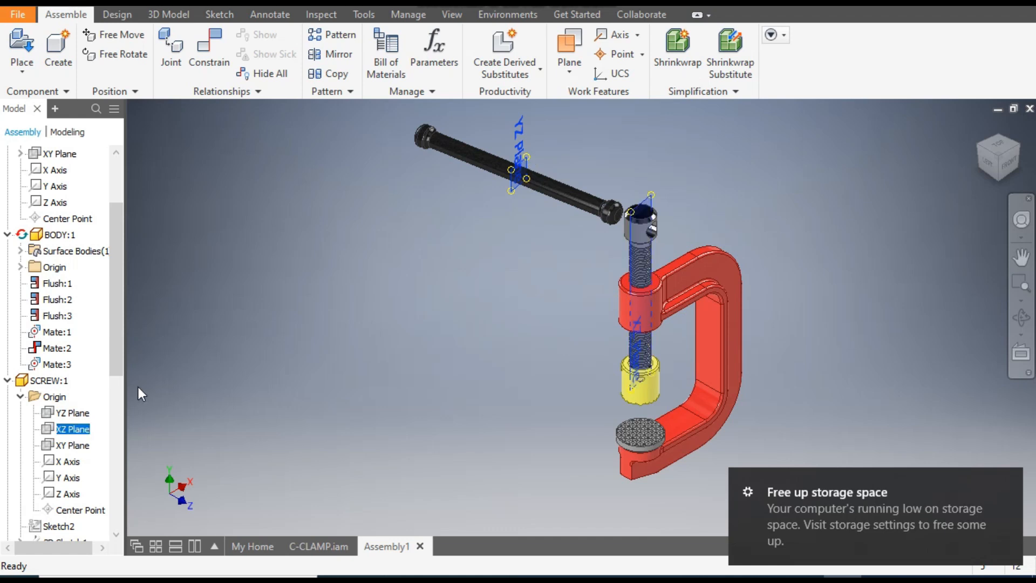
{"action": "key", "text": "c"}
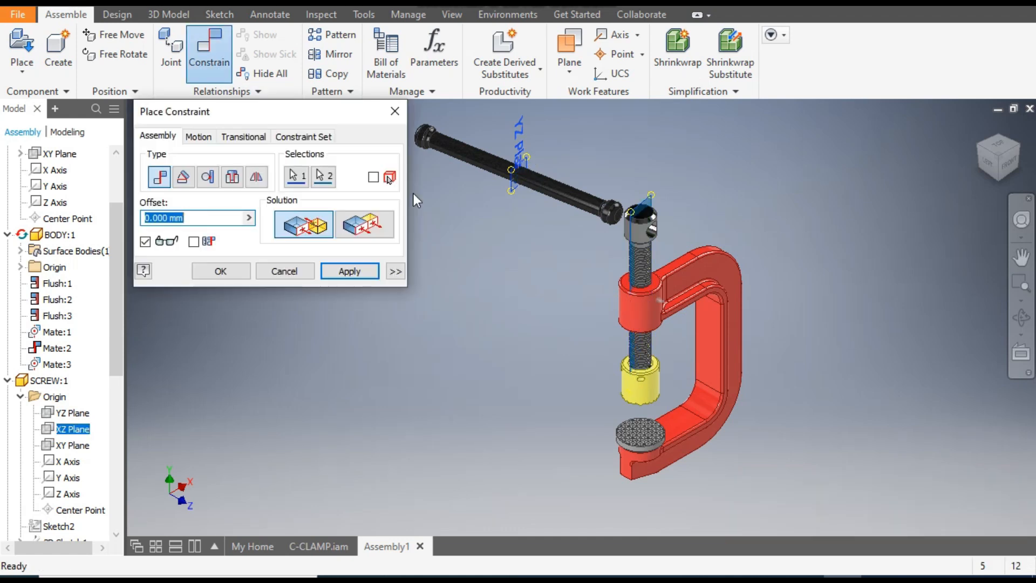
{"action": "left_click", "coordinate": [357, 272]}
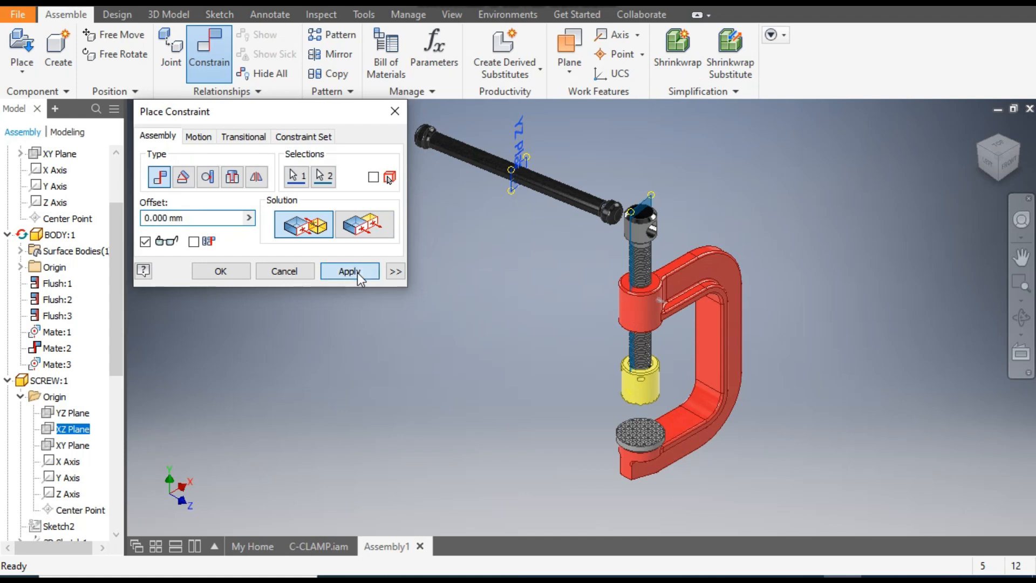
{"action": "left_click", "coordinate": [304, 272]}
{"action": "middle_click_drag", "start_coordinate": [695, 330], "coordinate": [651, 285]}
{"action": "scroll", "coordinate": [638, 224], "scroll_direction": "down", "scroll_amount": 3}
{"action": "middle_click_drag", "start_coordinate": [637, 225], "coordinate": [630, 239]}
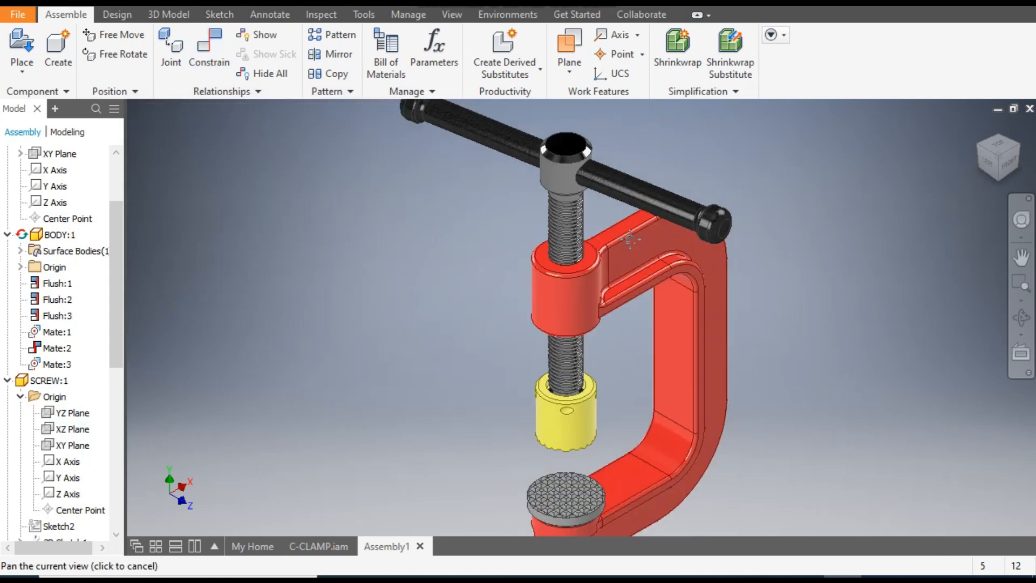
{"action": "scroll", "coordinate": [625, 239], "scroll_direction": "up", "scroll_amount": 2}
{"action": "mouse_move", "coordinate": [556, 185]}
{"action": "left_mouse_down"}
{"action": "mouse_move", "coordinate": [555, 212]}
{"action": "mouse_move", "coordinate": [560, 189]}
{"action": "mouse_move", "coordinate": [506, 199]}
{"action": "mouse_move", "coordinate": [570, 185]}
{"action": "mouse_move", "coordinate": [511, 185]}
{"action": "mouse_move", "coordinate": [572, 190]}
{"action": "mouse_move", "coordinate": [558, 195]}
{"action": "left_mouse_up"}
{"action": "middle_click_drag", "start_coordinate": [772, 315], "coordinate": [740, 318]}
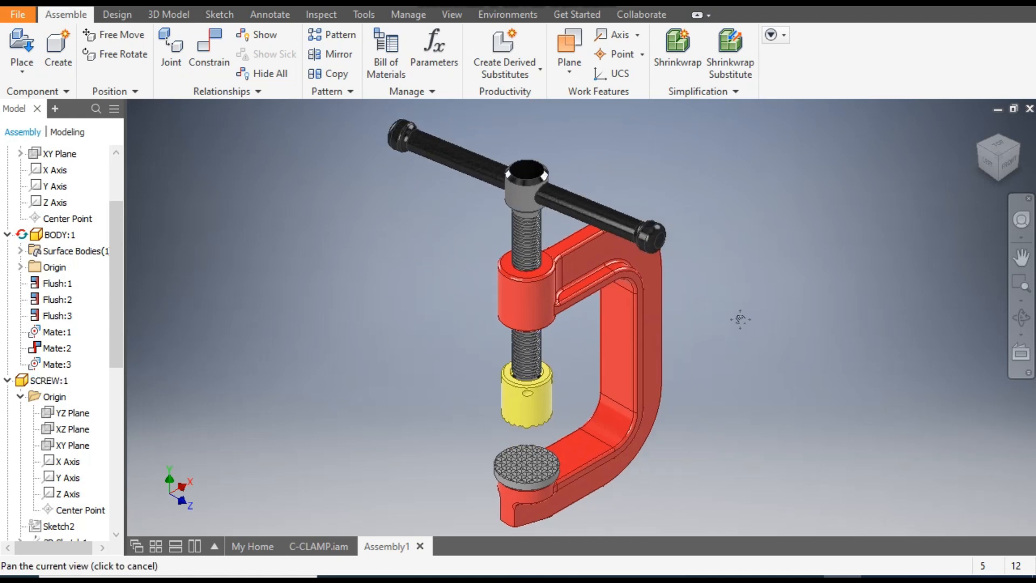